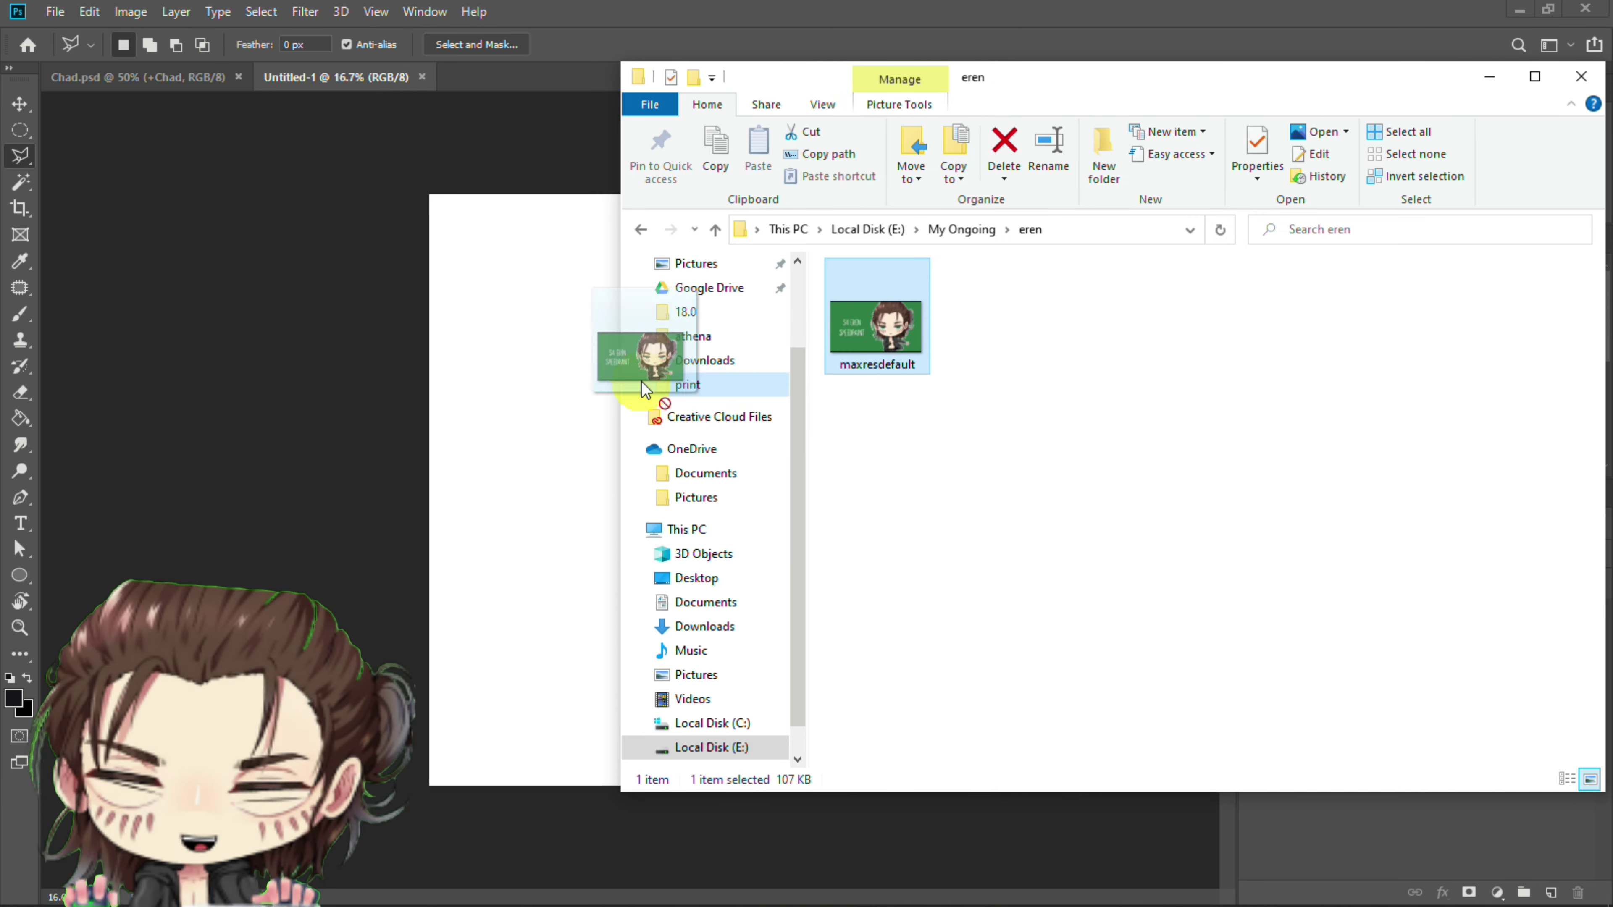
# Place the maxresdefault image from the eren folder into the Untitled-1 document
pyautogui.moveTo(641, 381); pyautogui.dragTo(629, 457)
pyautogui.moveTo(738, 425); pyautogui.dragTo(794, 178)
pyautogui.moveTo(717, 394); pyautogui.dragTo(562, 414)
pyautogui.moveTo(764, 288); pyautogui.dragTo(854, 127)
pyautogui.moveTo(658, 358); pyautogui.dragTo(545, 462)
pyautogui.moveTo(841, 283); pyautogui.dragTo(897, 195)
pyautogui.moveTo(608, 418); pyautogui.dragTo(542, 433)
pyautogui.click(386, 185)
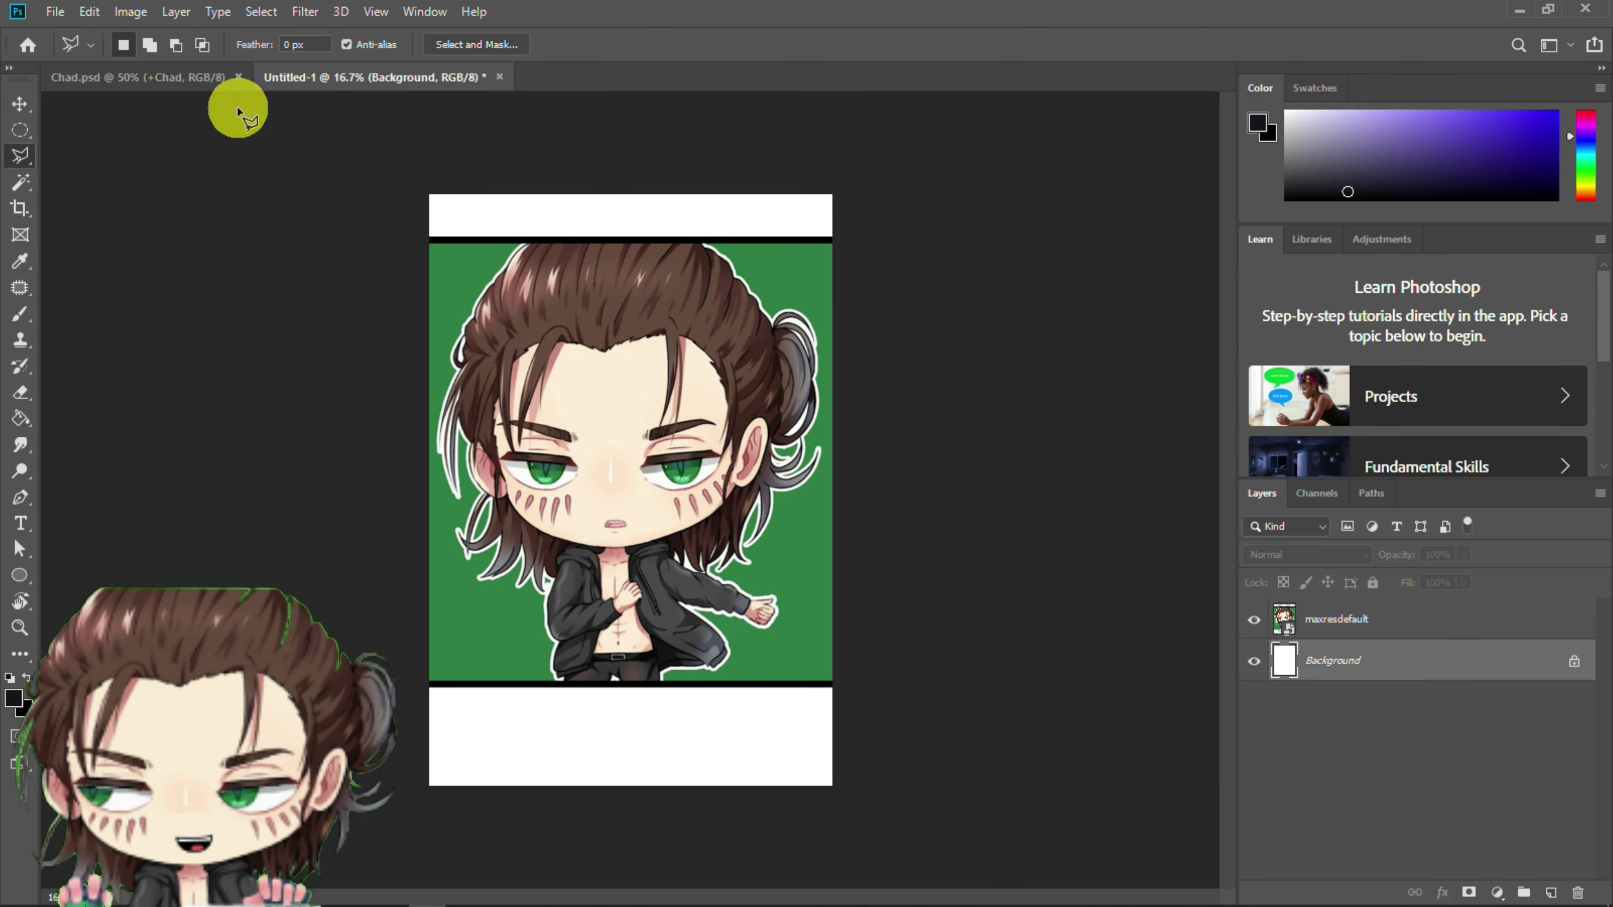
# Try enlarging the canvas while the Background layer is still present, and undo that canvas change
pyautogui.click(130, 11)
pyautogui.click(162, 182)
pyautogui.moveTo(803, 298); pyautogui.dragTo(700, 310)
pyautogui.click(745, 351)
pyautogui.write('100')
pyautogui.press('Tab')
pyautogui.press('Tab')
pyautogui.write('100')
pyautogui.click(971, 208)
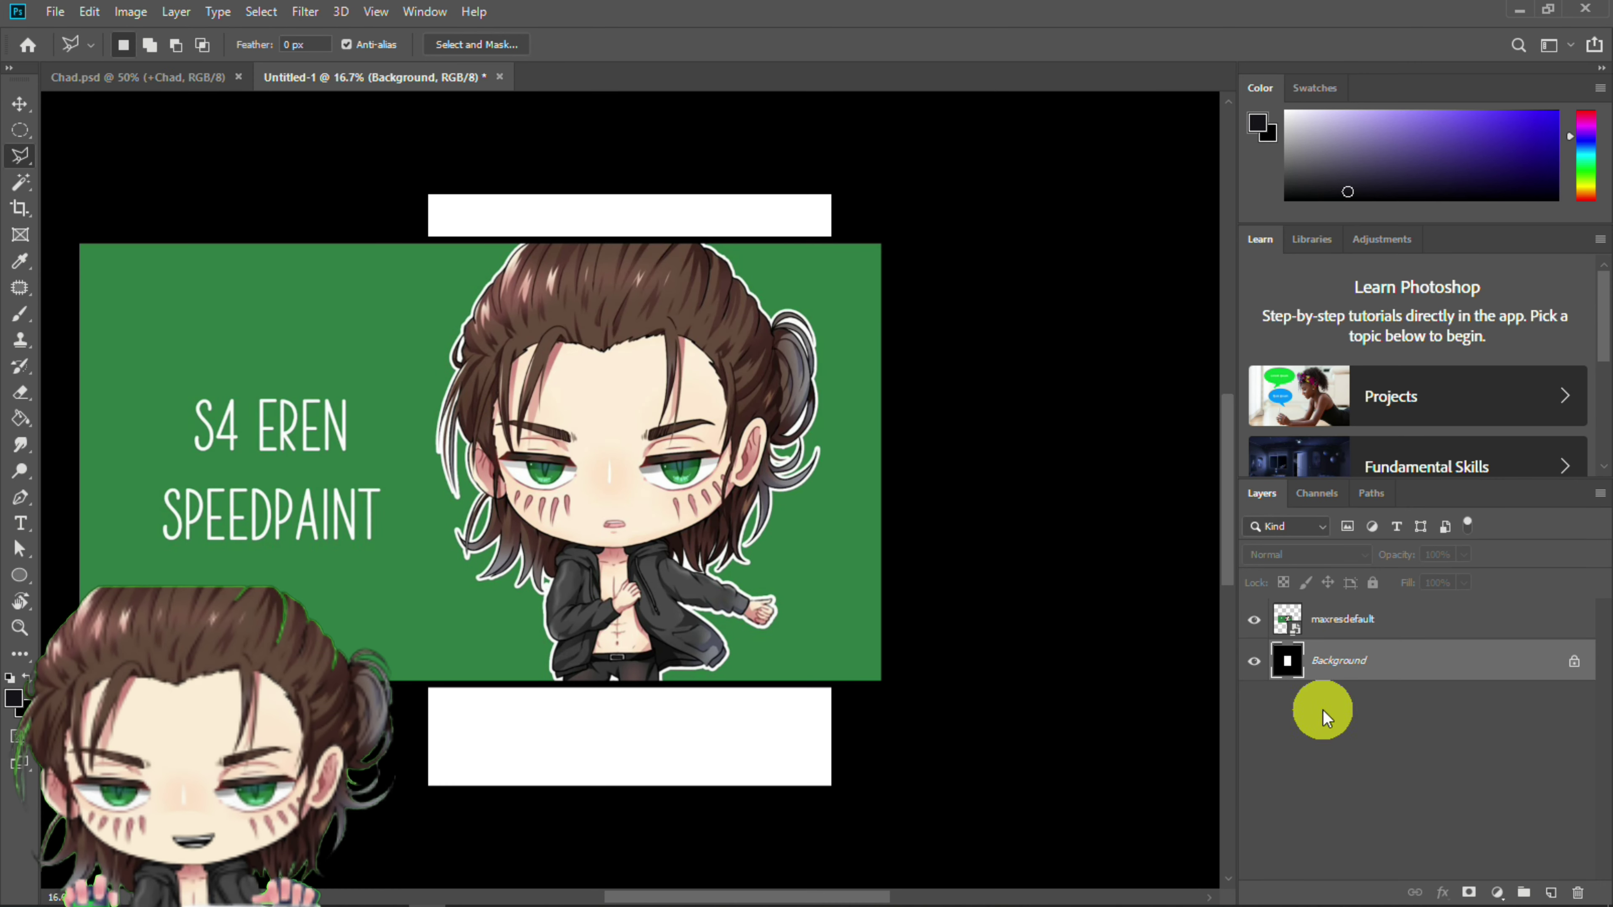
pyautogui.hotkey('ctrl', 'z')
# Delete the locked Background layer and enlarge the canvas with 60 entered for both width and height
pyautogui.click(1574, 662)
pyautogui.press('Delete')
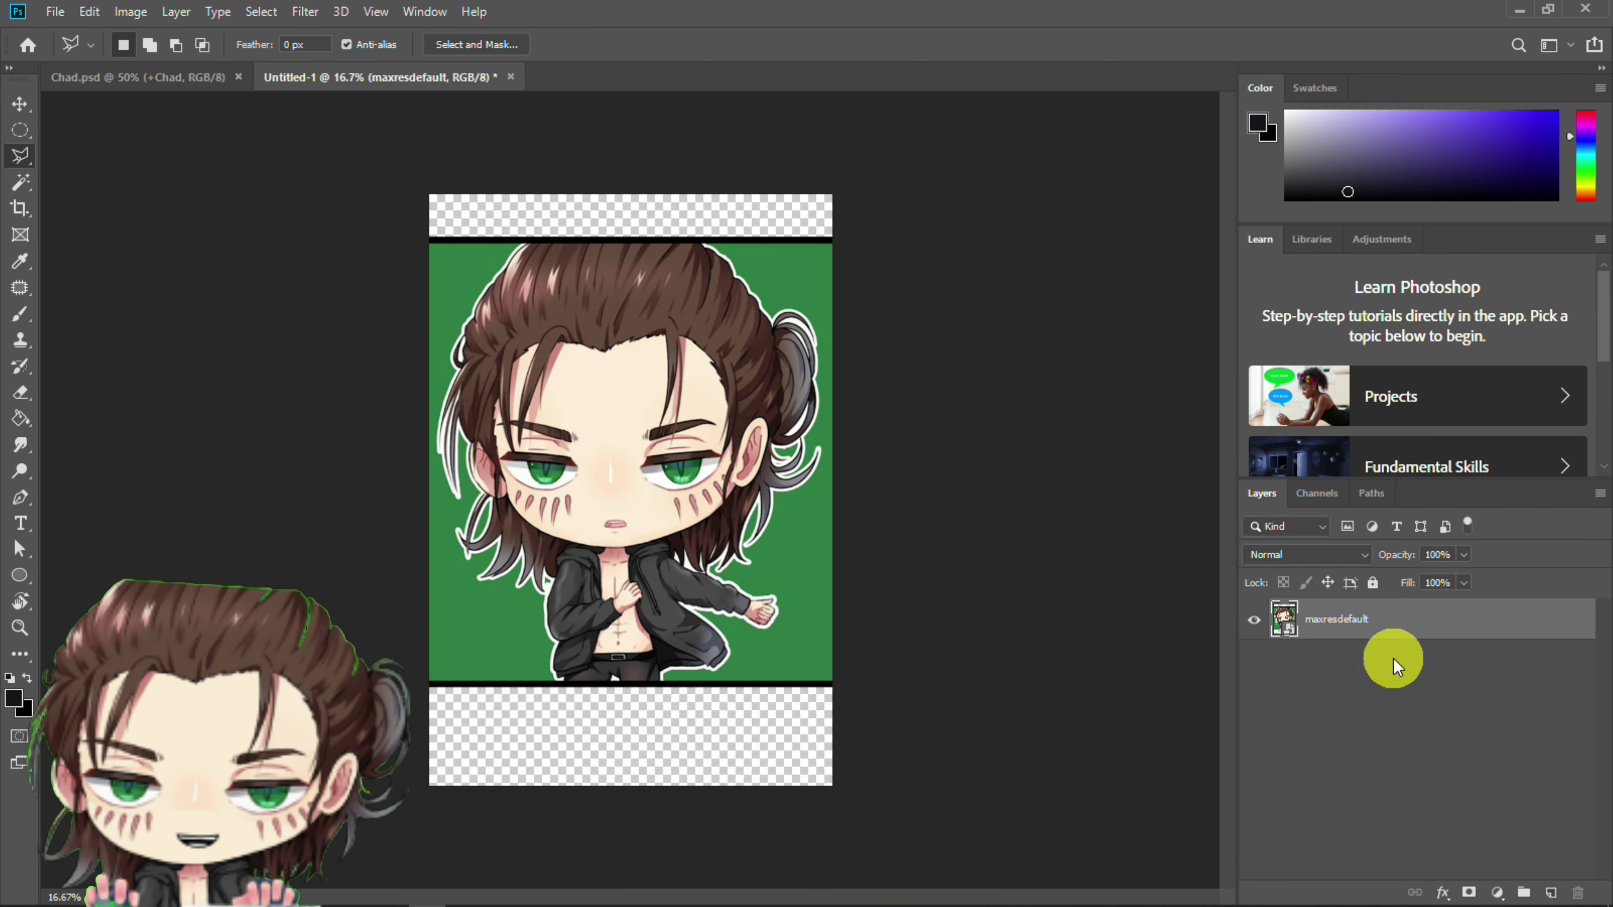
pyautogui.click(176, 11)
pyautogui.moveTo(116, 19)
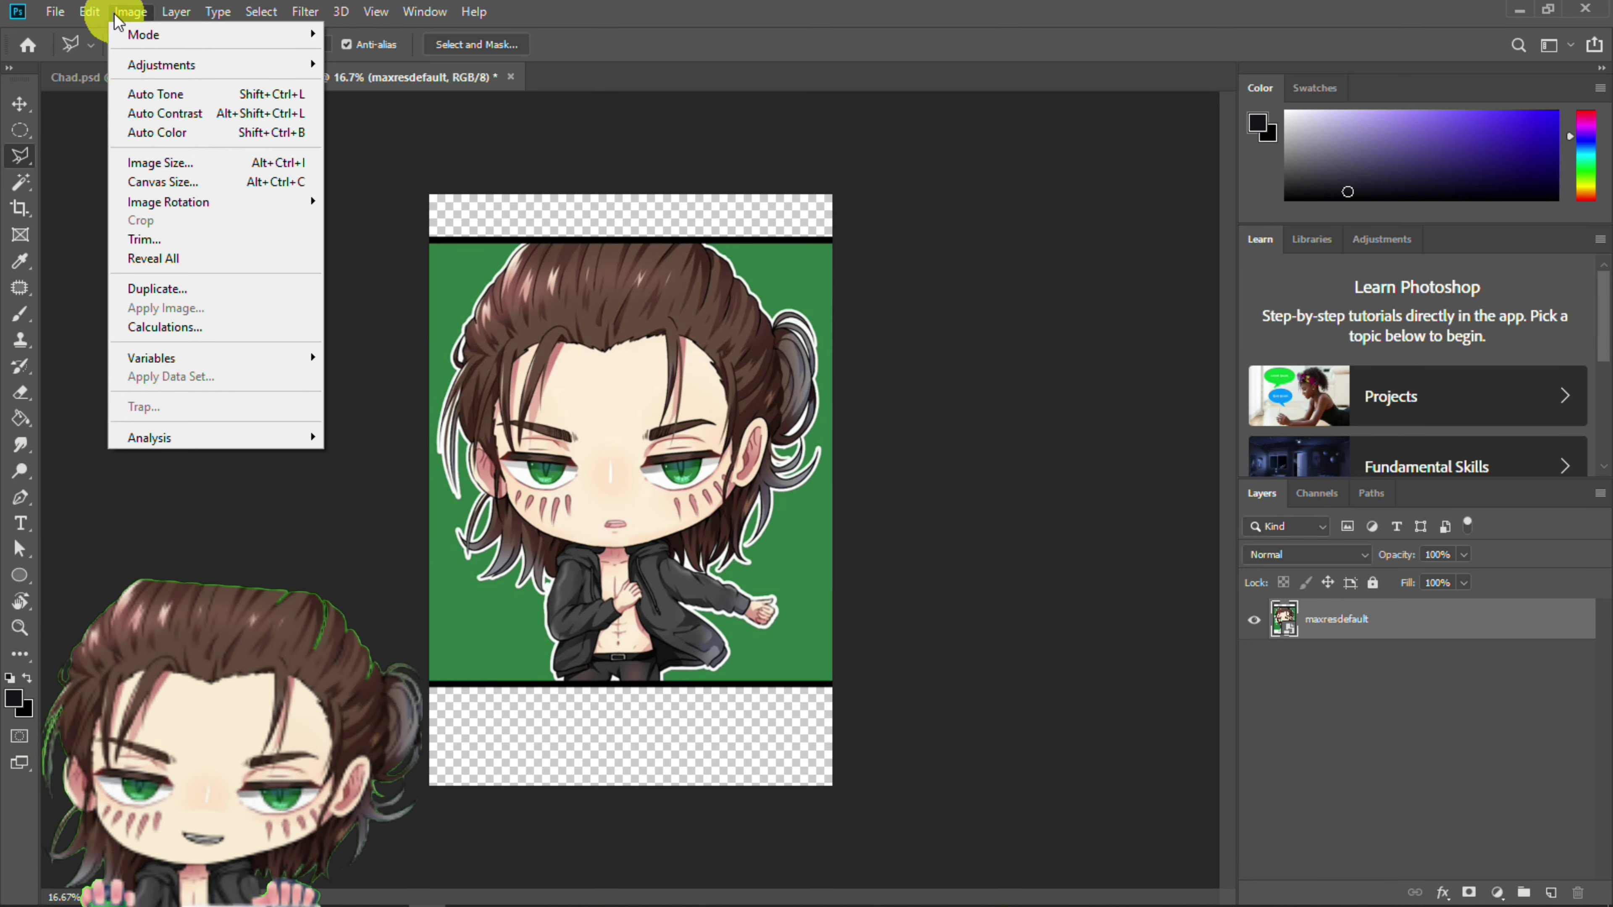
pyautogui.click(164, 182)
pyautogui.write('60')
pyautogui.moveTo(805, 308); pyautogui.dragTo(686, 321)
pyautogui.write('60')
pyautogui.click(971, 206)
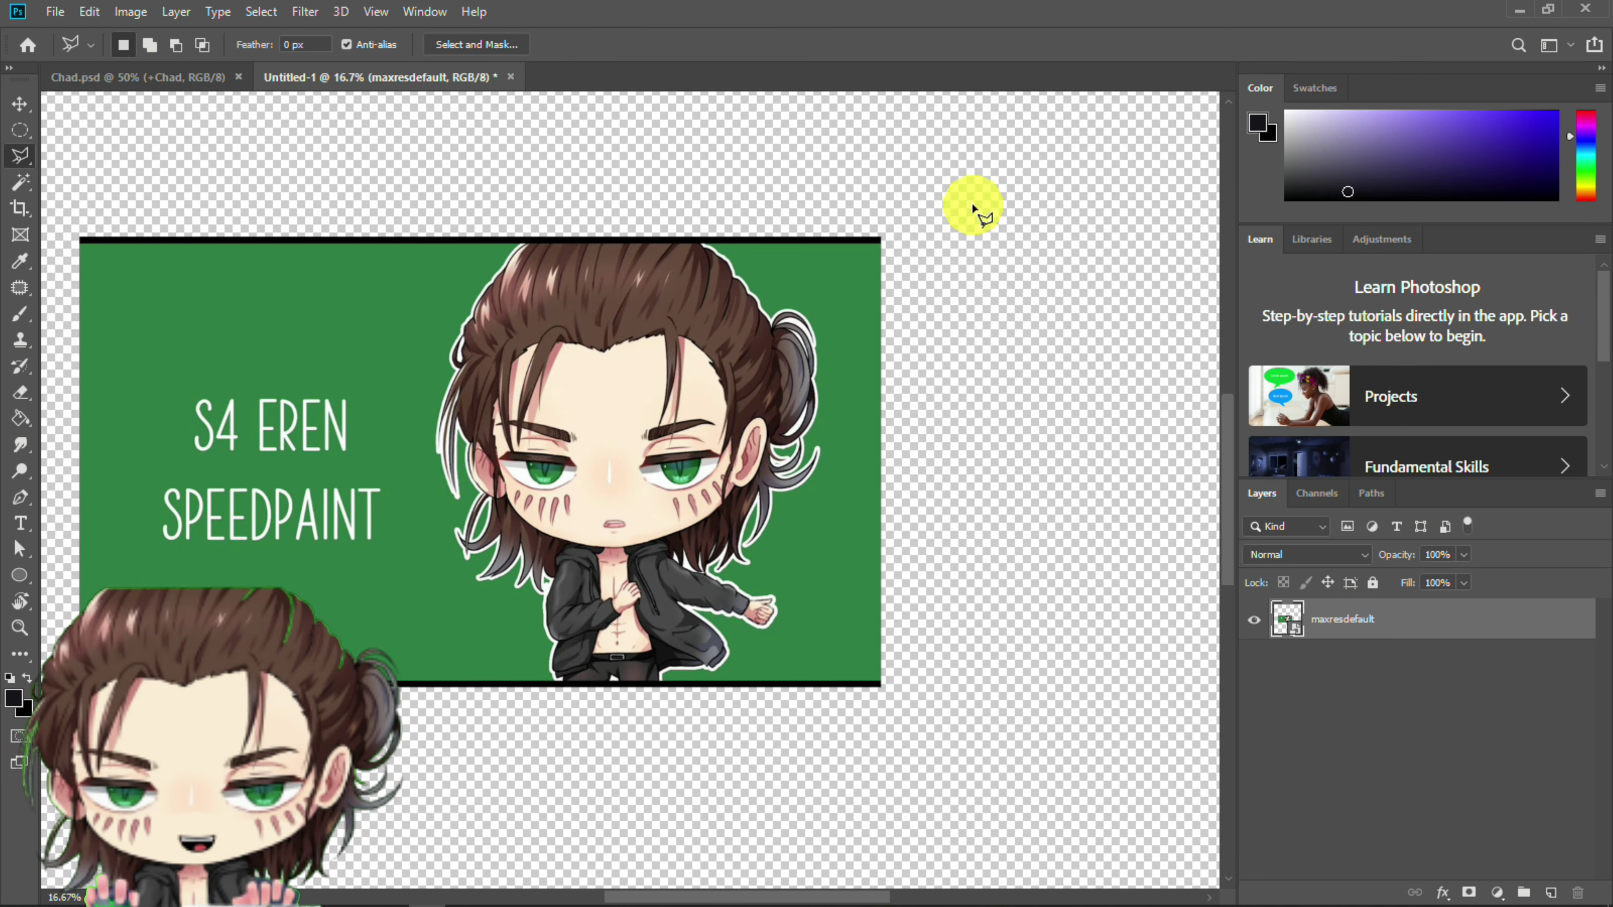
# Scale the maxresdefault image up to about 502% and position it within the enlarged canvas
pyautogui.hotkey('ctrl', 't')
pyautogui.moveTo(886, 238); pyautogui.dragTo(1175, 88)
pyautogui.moveTo(726, 373); pyautogui.dragTo(704, 483)
pyautogui.click(1470, 773)
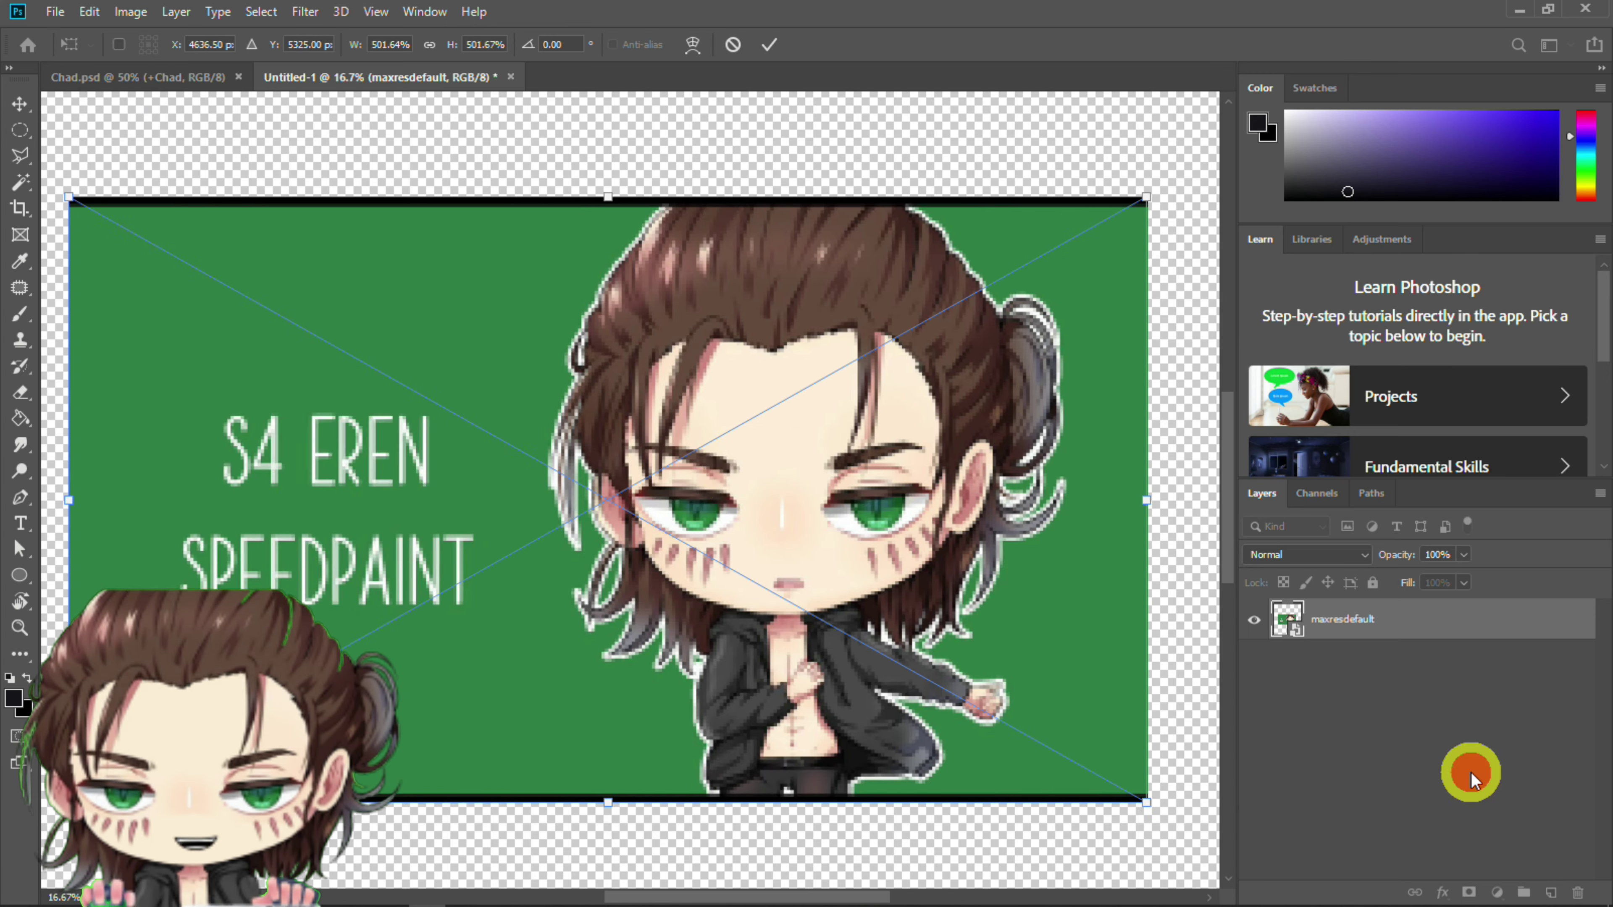
# Rasterize the maxresdefault layer and remove its green background and the black bar above the figure with the Magic Eraser
pyautogui.click(20, 418)
pyautogui.rightClick(20, 395)
pyautogui.click(114, 431)
pyautogui.click(477, 318)
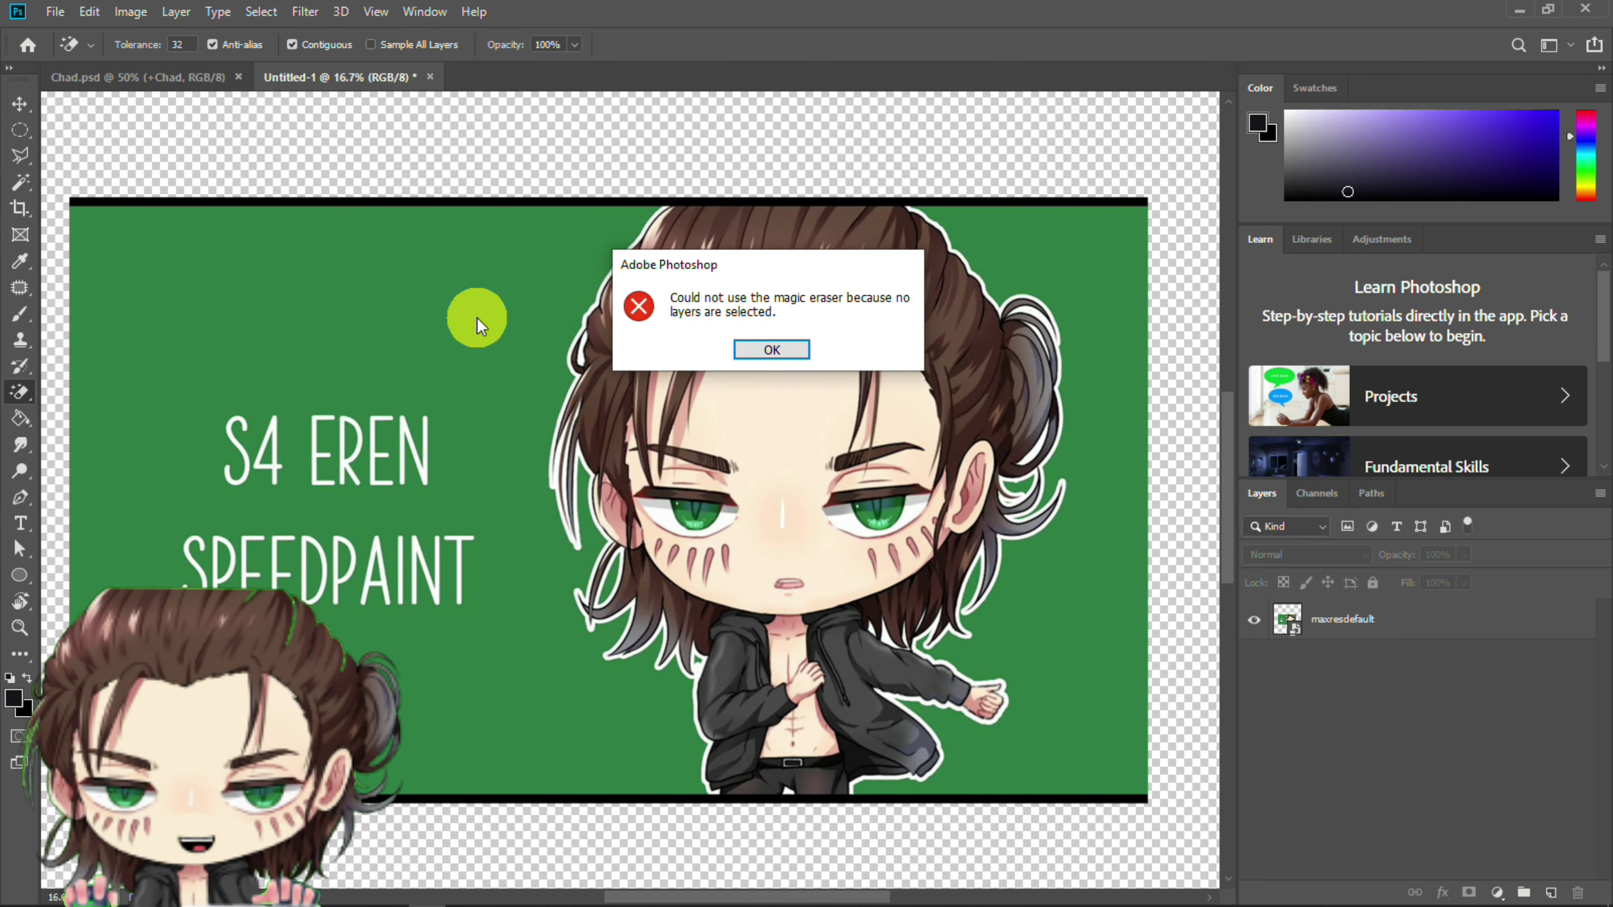
pyautogui.click(770, 350)
pyautogui.click(1385, 620)
pyautogui.click(1030, 534)
pyautogui.click(776, 363)
pyautogui.click(1109, 263)
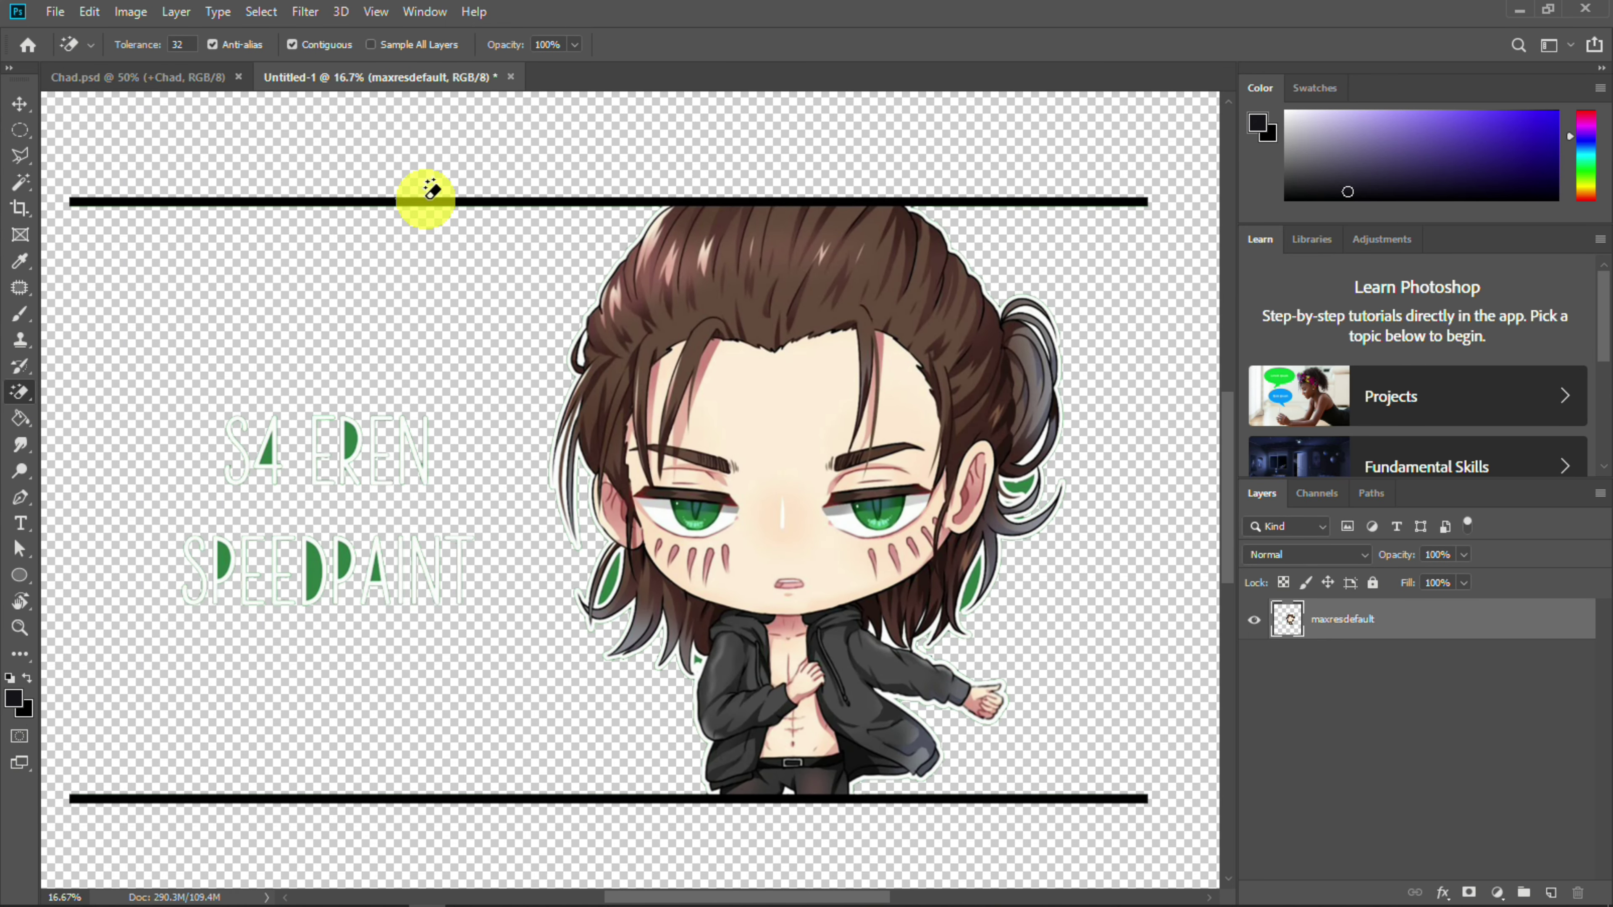
pyautogui.click(425, 202)
# Remove the S4 EREN SPEEDPAINT lettering with the Eraser, using a brush of up to about 161 px
pyautogui.rightClick(23, 397)
pyautogui.click(95, 395)
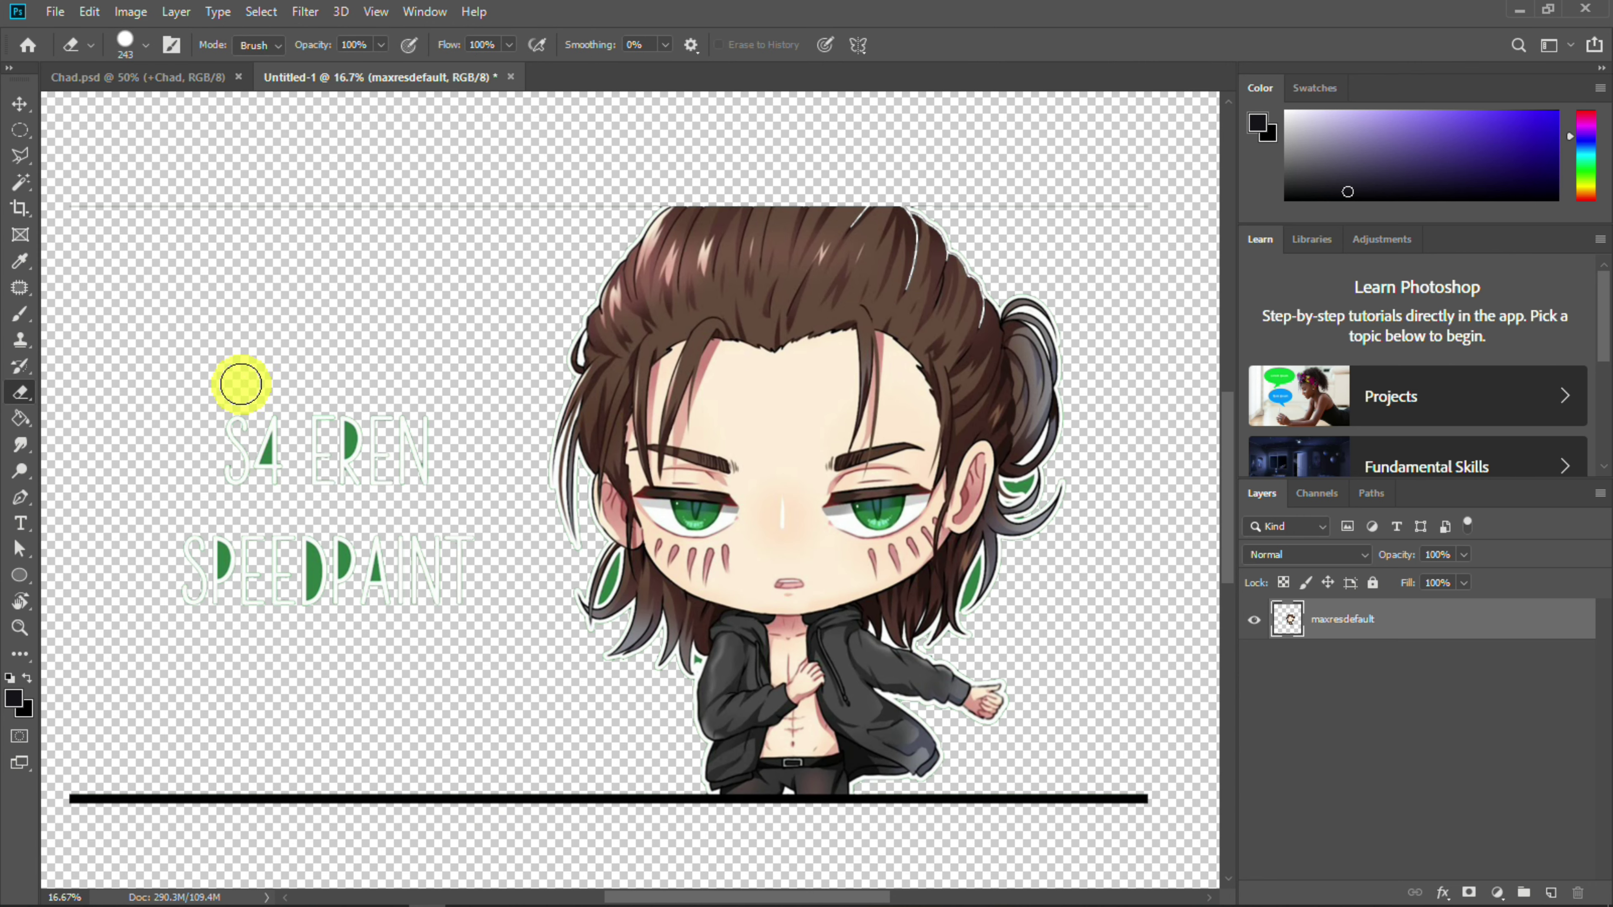
pyautogui.rightClick(241, 386)
pyautogui.moveTo(390, 423); pyautogui.dragTo(408, 423)
pyautogui.rightClick(336, 295)
pyautogui.moveTo(540, 334); pyautogui.dragTo(500, 335)
pyautogui.click(199, 294)
pyautogui.moveTo(266, 426); pyautogui.dragTo(272, 420)
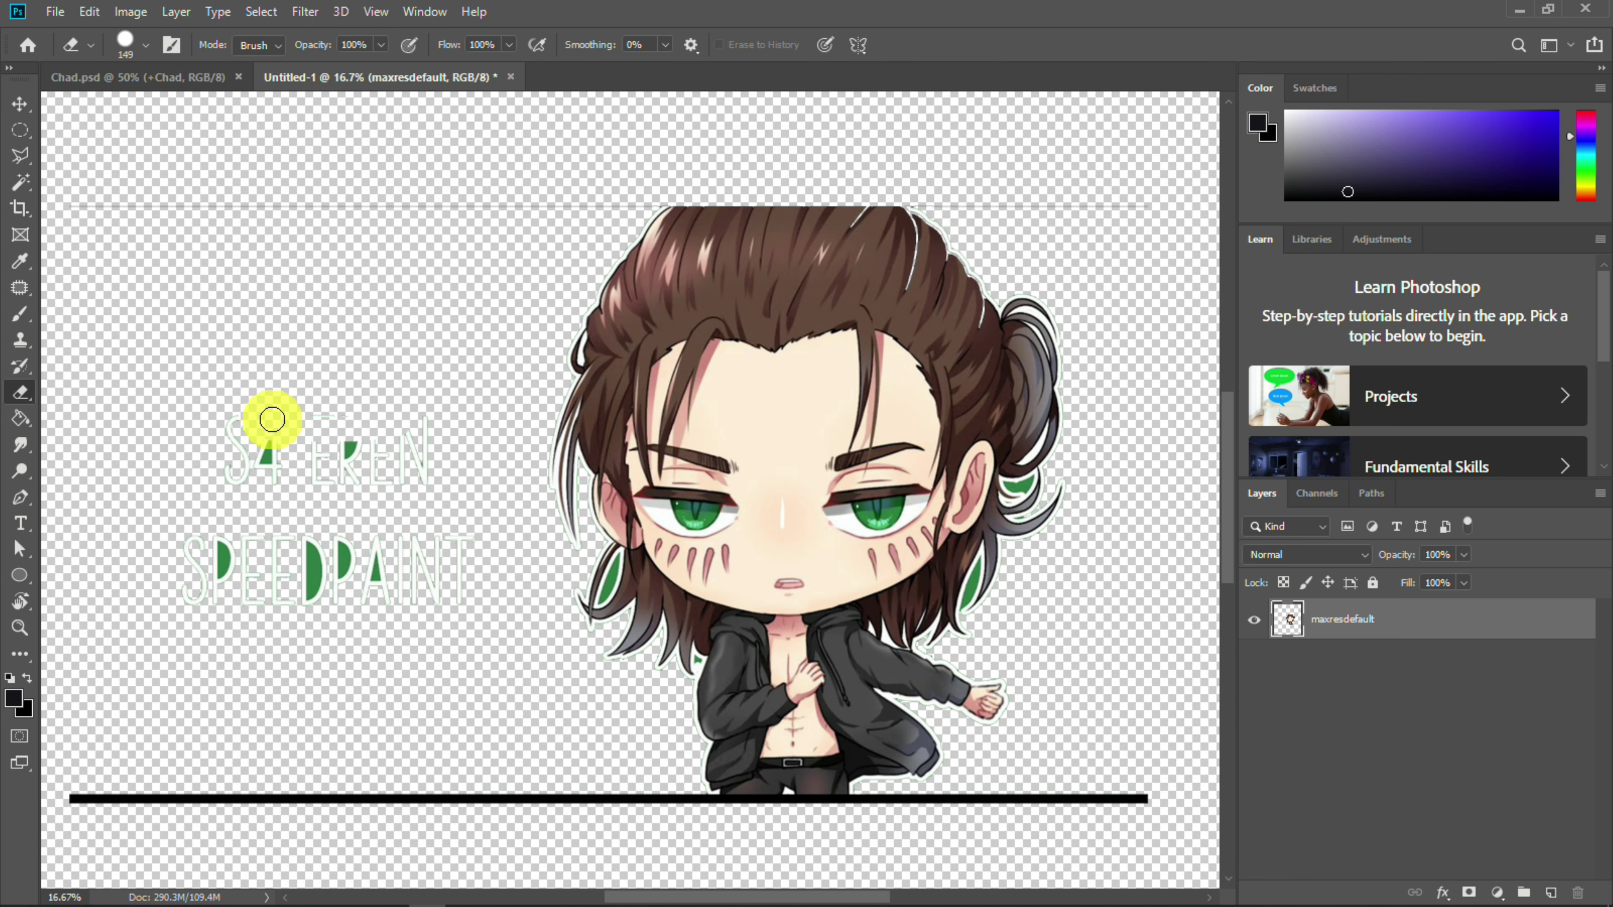
pyautogui.rightClick(282, 562)
pyautogui.moveTo(439, 625)
pyautogui.mouseDown()
pyautogui.moveTo(310, 569)
pyautogui.moveTo(477, 610)
pyautogui.mouseUp()
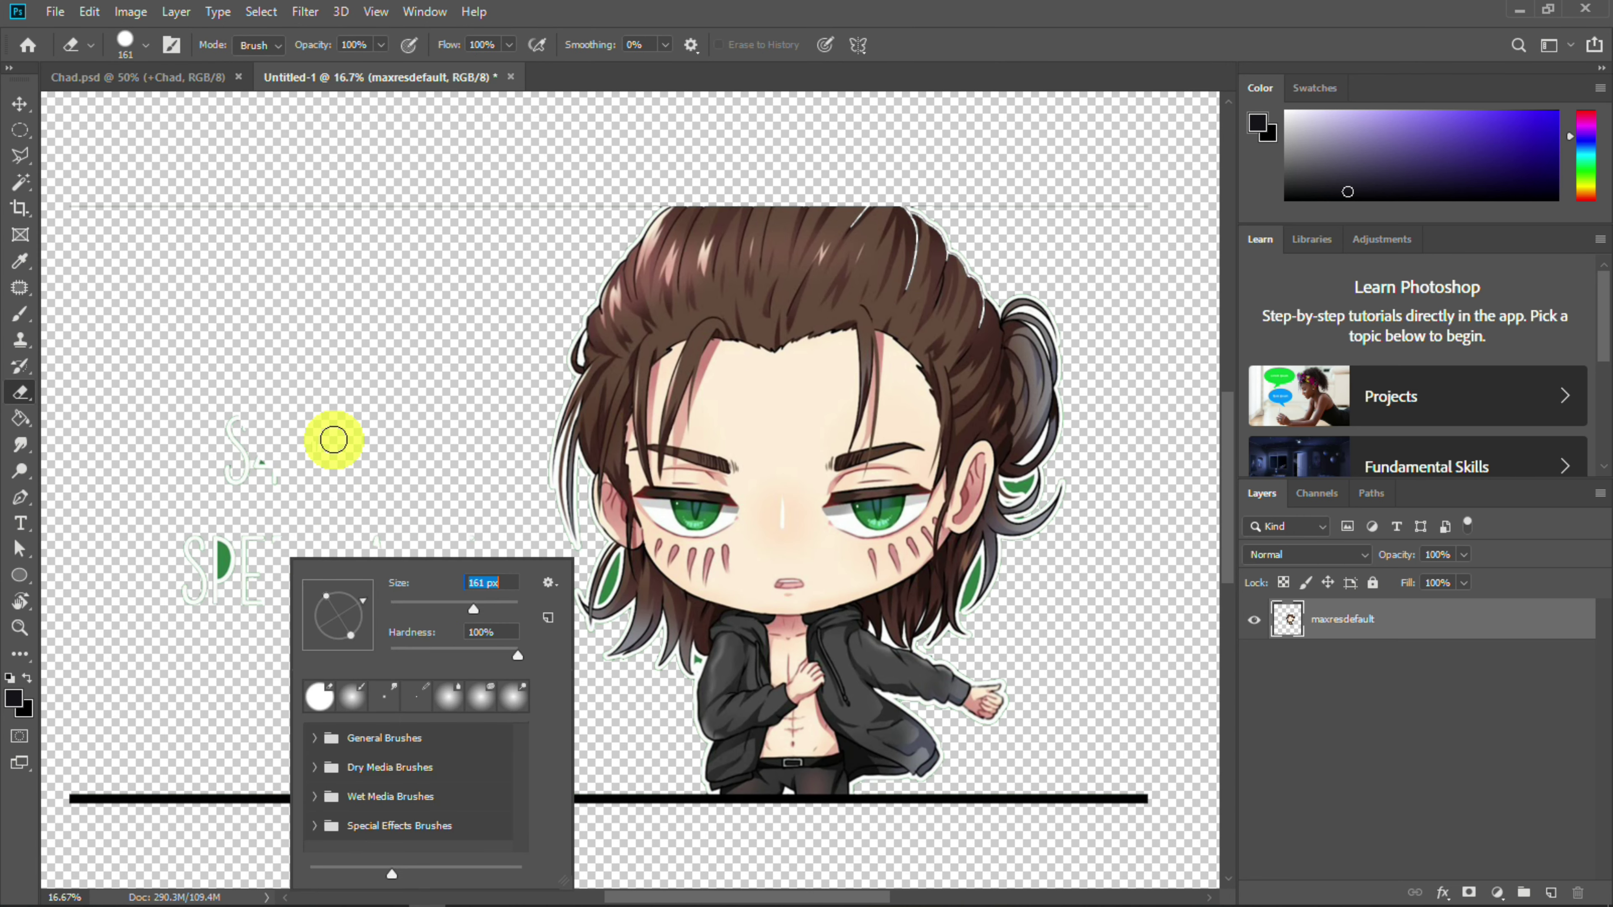
pyautogui.click(334, 439)
pyautogui.moveTo(234, 427); pyautogui.dragTo(306, 574)
# Erase the thin line above the figure and the black bar on both sides of its base with a 354 px brush
pyautogui.rightClick(322, 439)
pyautogui.moveTo(522, 476); pyautogui.dragTo(548, 475)
pyautogui.click(90, 210)
pyautogui.moveTo(91, 210); pyautogui.dragTo(634, 201)
pyautogui.moveTo(76, 797); pyautogui.dragTo(683, 810)
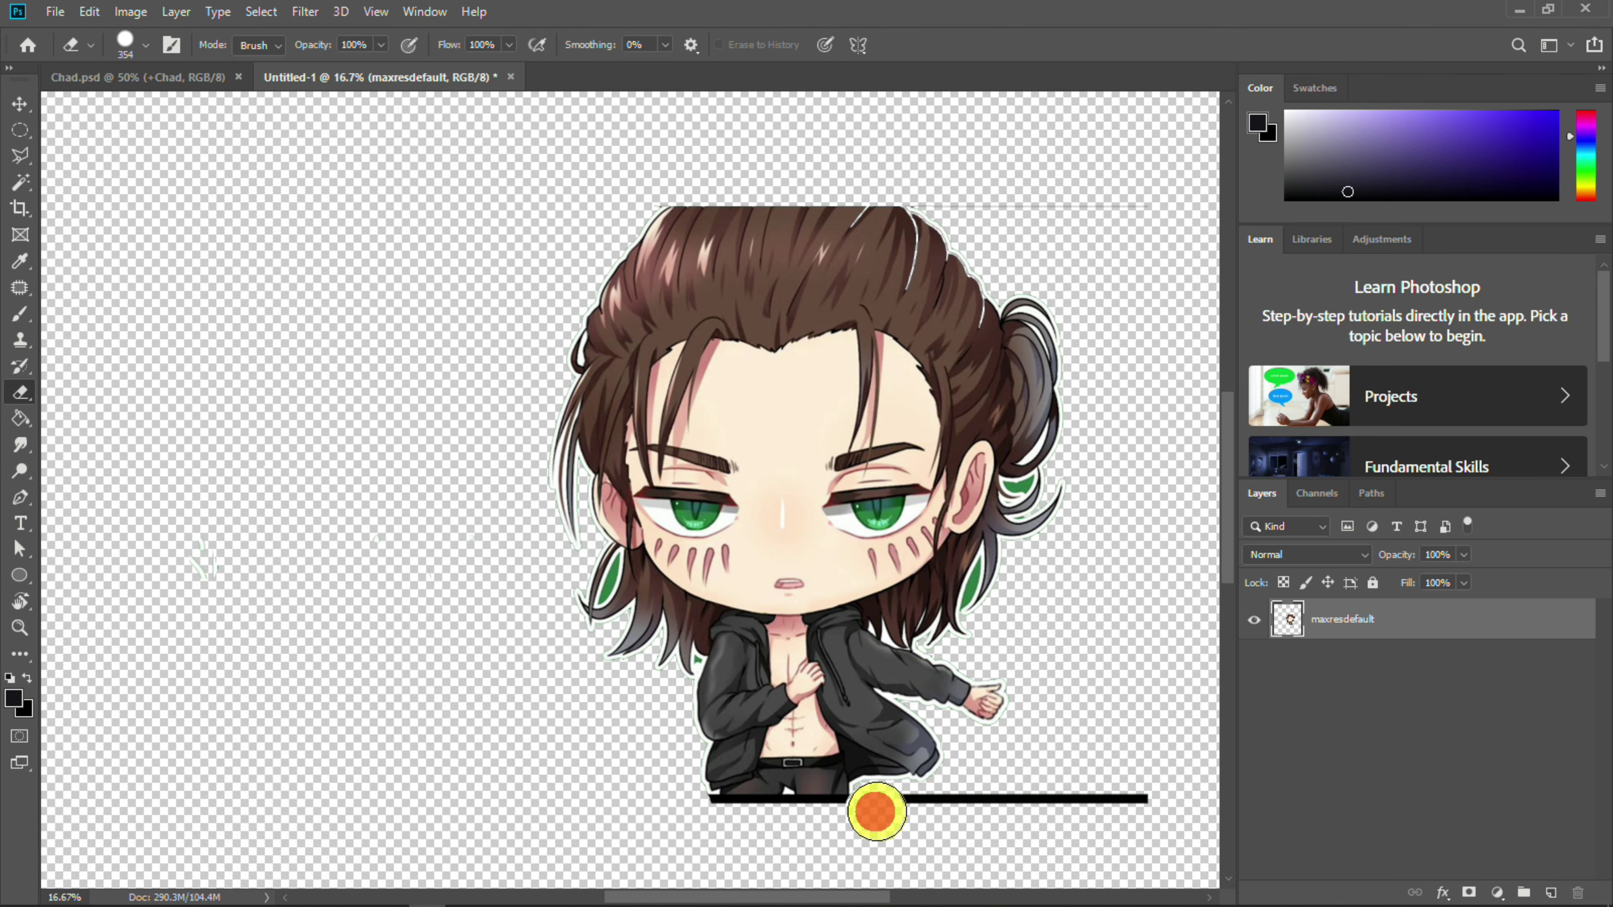
pyautogui.moveTo(877, 812); pyautogui.dragTo(1146, 802)
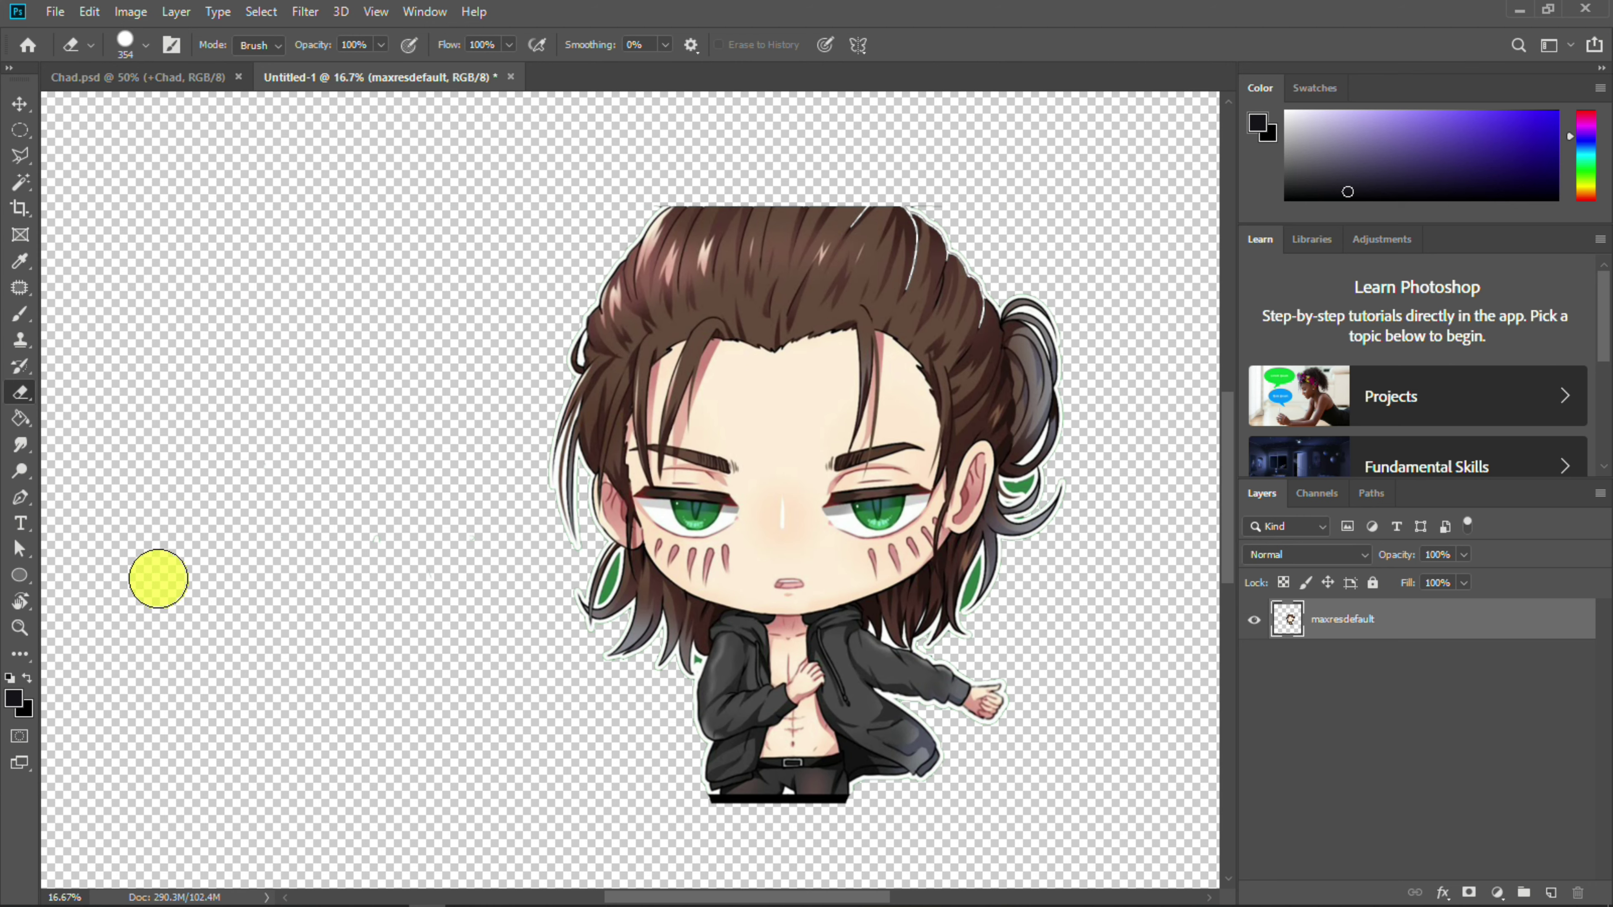
# Erase the faint lettering remnants in the empty area beside the figure with a 5000 px brush
pyautogui.hotkey('ctrl', 't')
pyautogui.press('Escape')
pyautogui.hotkey('ctrl', 't')
pyautogui.press('Escape')
pyautogui.rightClick(302, 257)
pyautogui.moveTo(482, 307); pyautogui.dragTo(535, 309)
pyautogui.moveTo(139, 291); pyautogui.dragTo(140, 626)
pyautogui.hotkey('ctrl', 't')
pyautogui.press('Escape')
# Enlarge the cut-out figure with Free Transform and move it so that it fills most of the canvas
pyautogui.hotkey('ctrl', '-')
pyautogui.hotkey('ctrl', '-')
pyautogui.hotkey('ctrl', '-')
pyautogui.hotkey('ctrl', '-')
pyautogui.hotkey('ctrl', 't')
pyautogui.moveTo(794, 379); pyautogui.dragTo(971, 175)
pyautogui.moveTo(755, 400); pyautogui.dragTo(493, 554)
pyautogui.moveTo(711, 327); pyautogui.dragTo(893, 181)
pyautogui.press('Return')
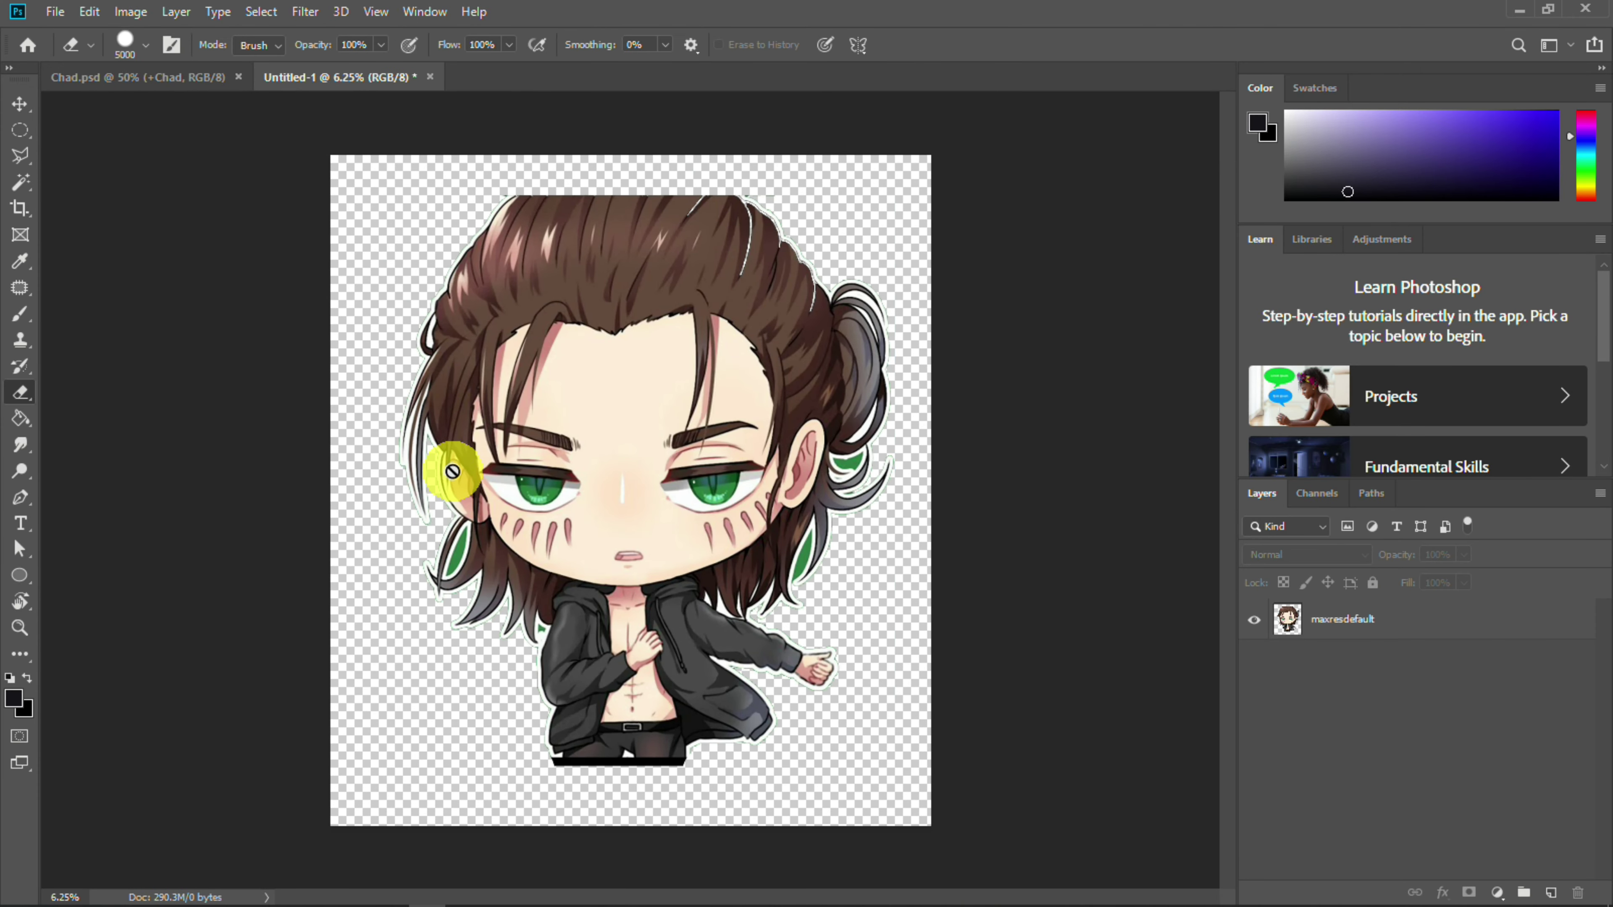
# Remove the green patches enclosed between the hair strands with the Magic Eraser
pyautogui.hotkey('ctrl', '+')
pyautogui.rightClick(20, 392)
pyautogui.click(96, 432)
pyautogui.click(405, 574)
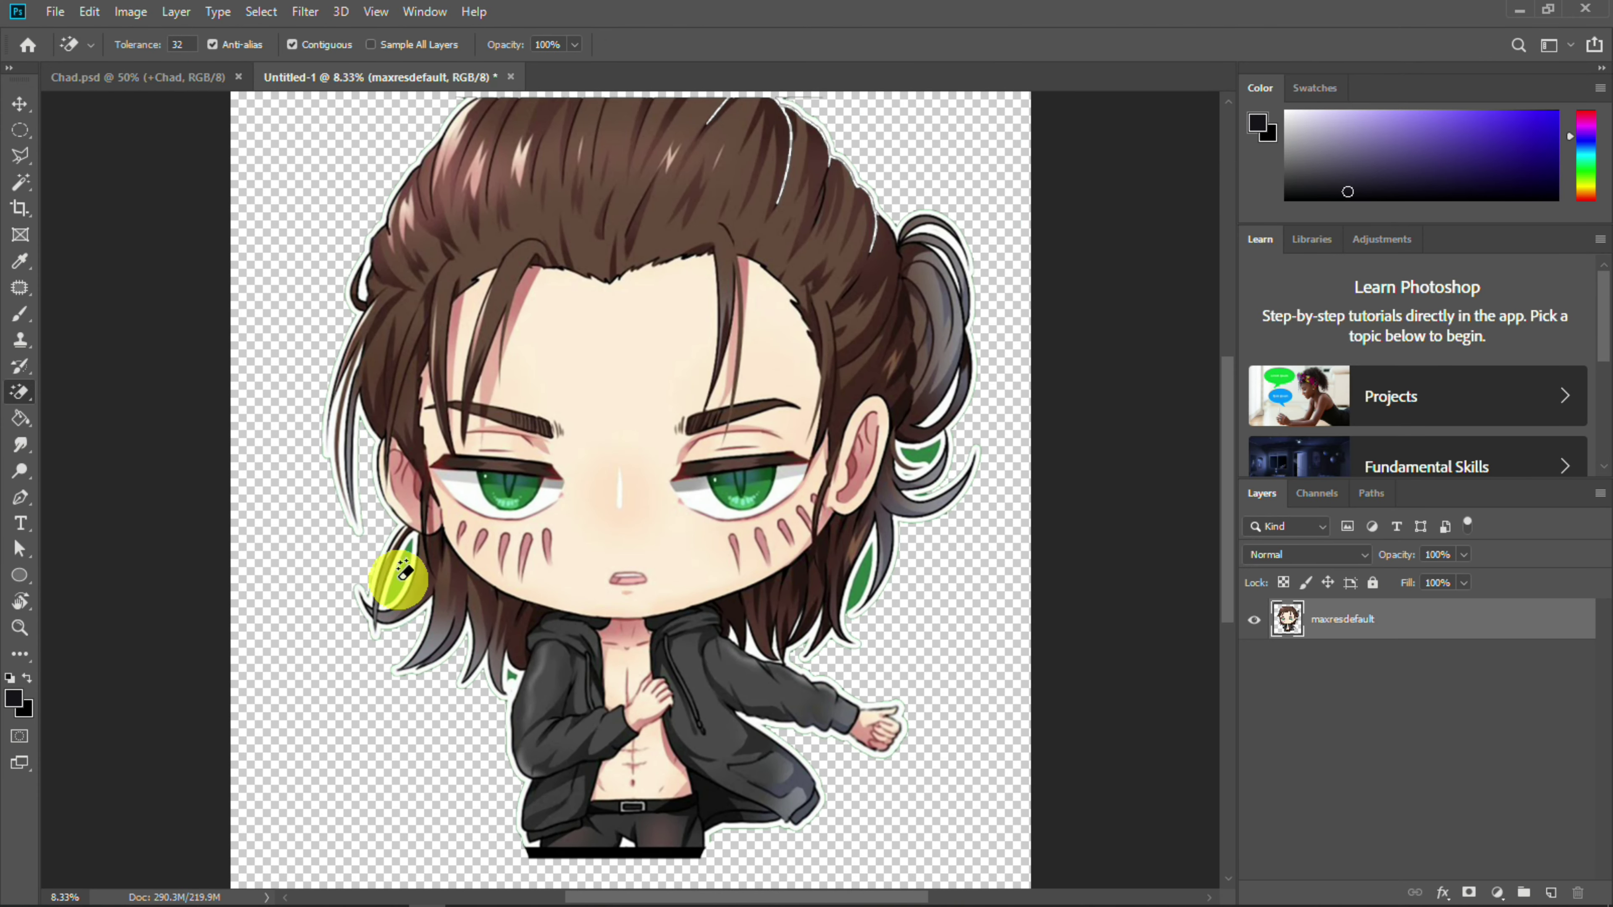
pyautogui.hotkey('ctrl', '+')
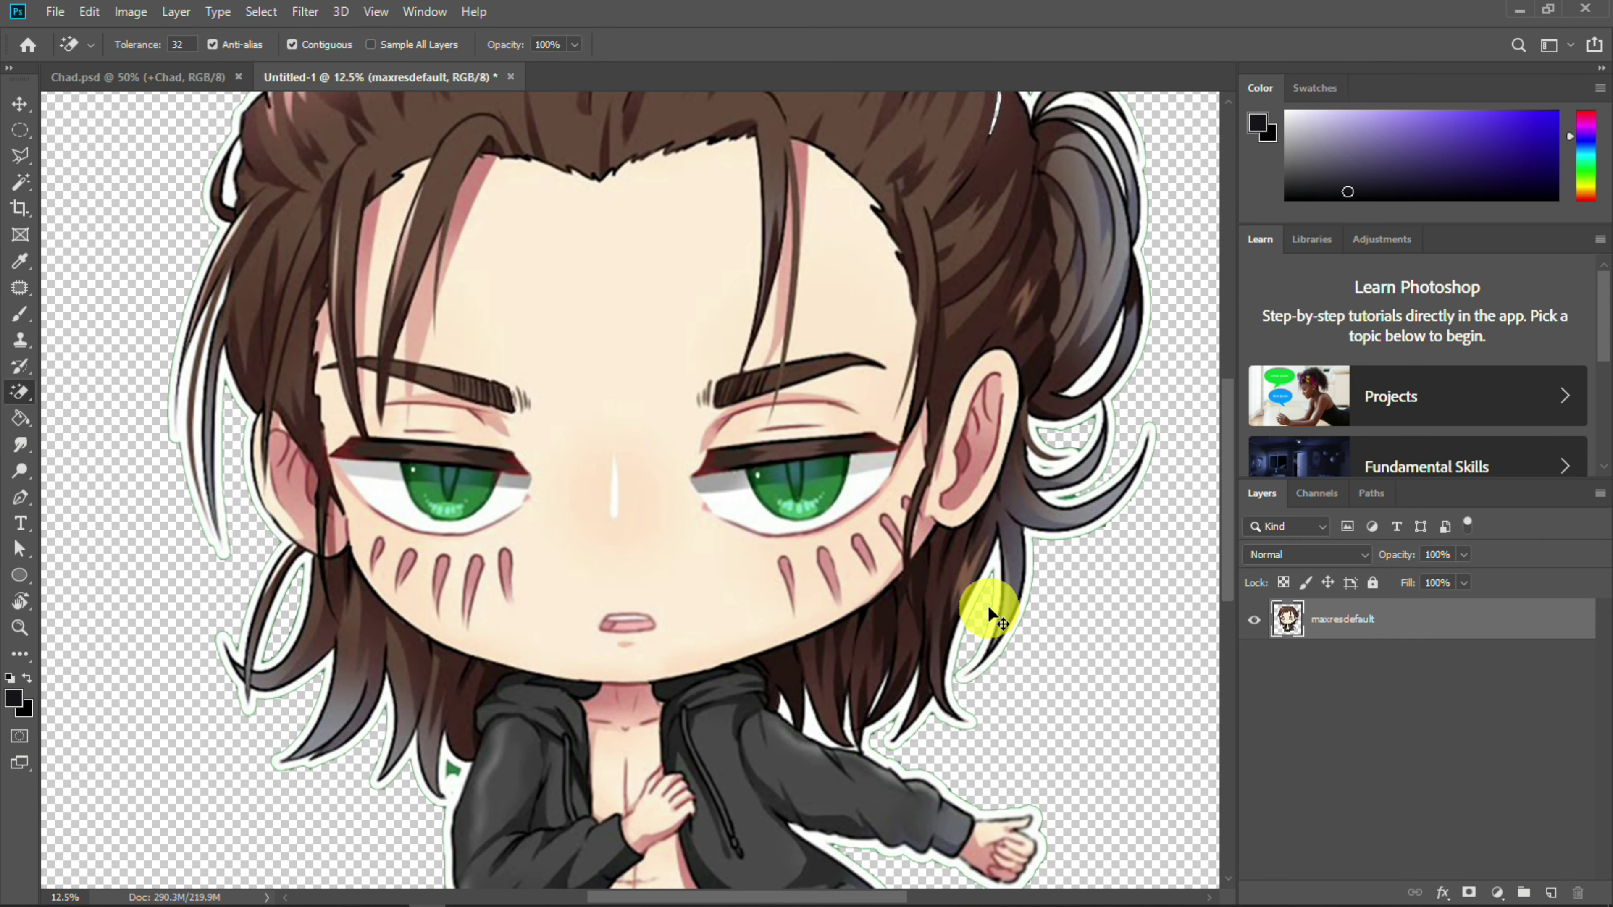
pyautogui.hotkey('ctrl', '-')
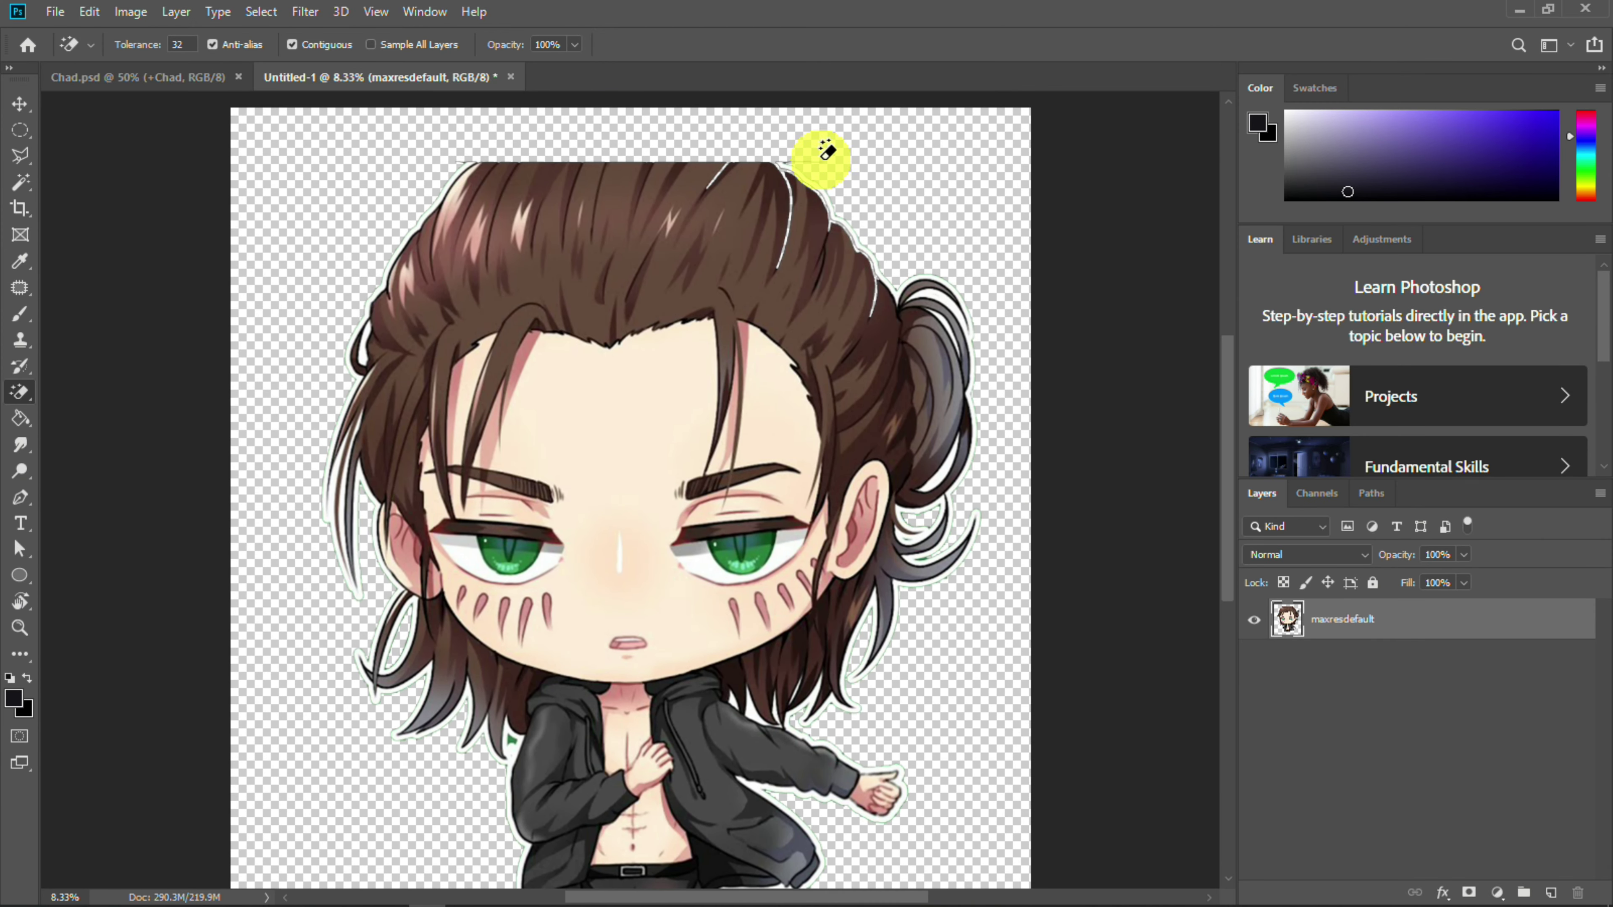
# Remove the thin leftover line beside the top of the head with the Magic Eraser
pyautogui.hotkey('ctrl', '+')
pyautogui.hotkey('ctrl', '+')
pyautogui.moveTo(1228, 474); pyautogui.dragTo(1226, 359)
pyautogui.hotkey('ctrl', '+')
pyautogui.moveTo(335, 263); pyautogui.dragTo(710, 396)
pyautogui.hotkey('ctrl', '+')
pyautogui.hotkey('ctrl', '+')
pyautogui.hotkey('ctrl', '+')
pyautogui.click(1035, 208)
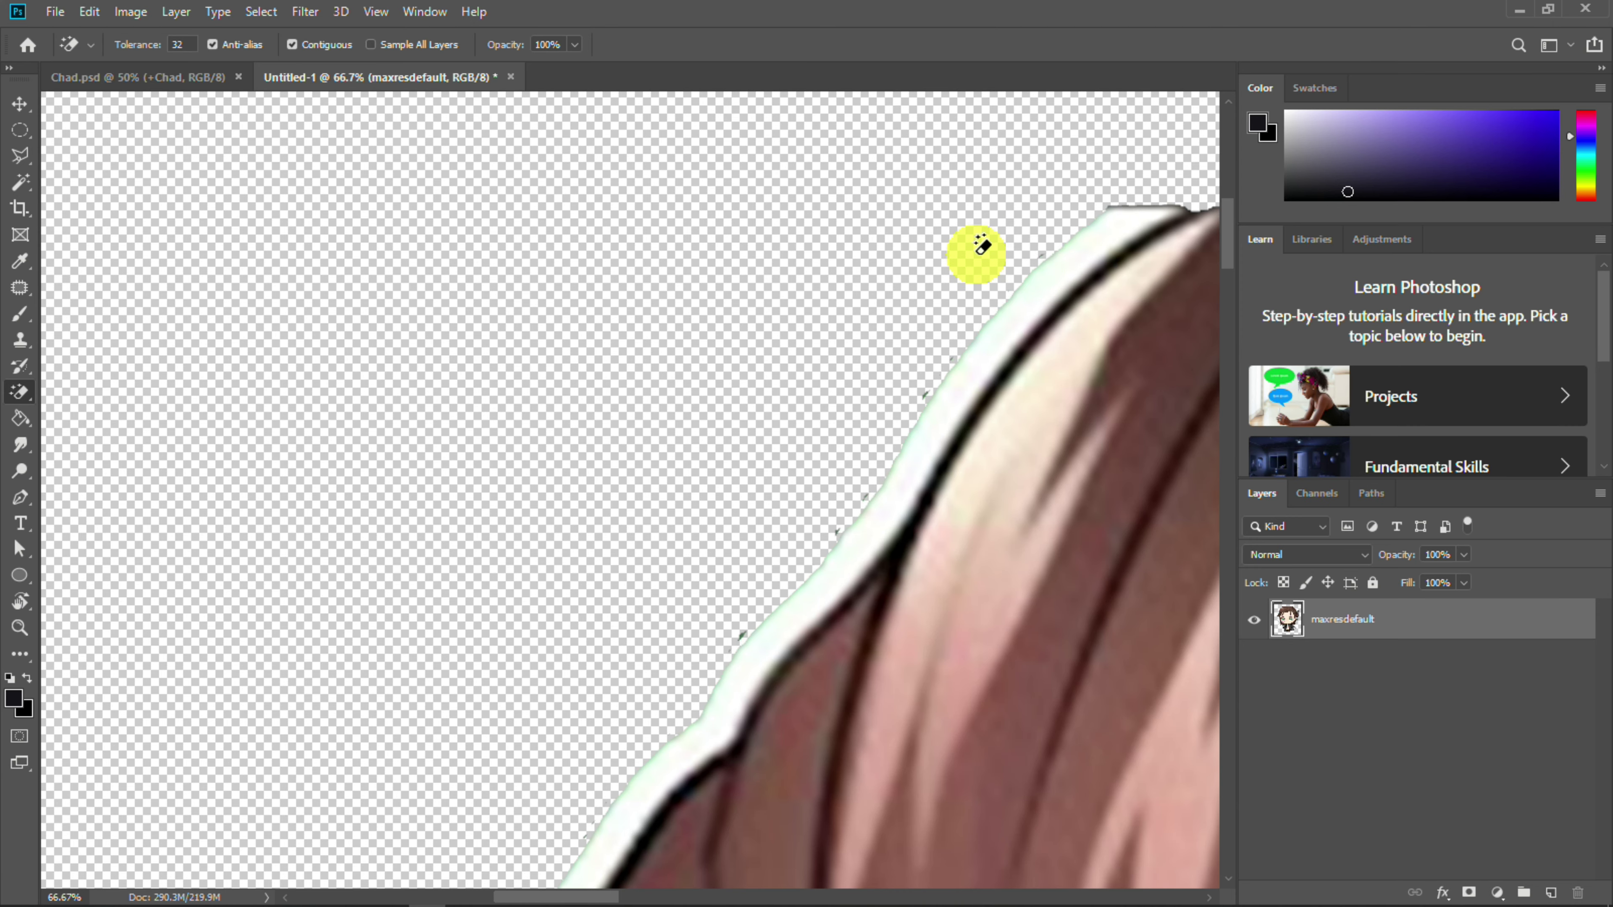
# Remove the white outline along the head and the loose hair strands beside the left ear with the Magic Eraser
pyautogui.hotkey('ctrl', '-')
pyautogui.hotkey('ctrl', '-')
pyautogui.hotkey('ctrl', '-')
pyautogui.moveTo(646, 539)
pyautogui.mouseDown()
pyautogui.moveTo(654, 191)
pyautogui.moveTo(604, 512)
pyautogui.moveTo(540, 210)
pyautogui.mouseUp()
pyautogui.click(503, 338)
pyautogui.click(473, 664)
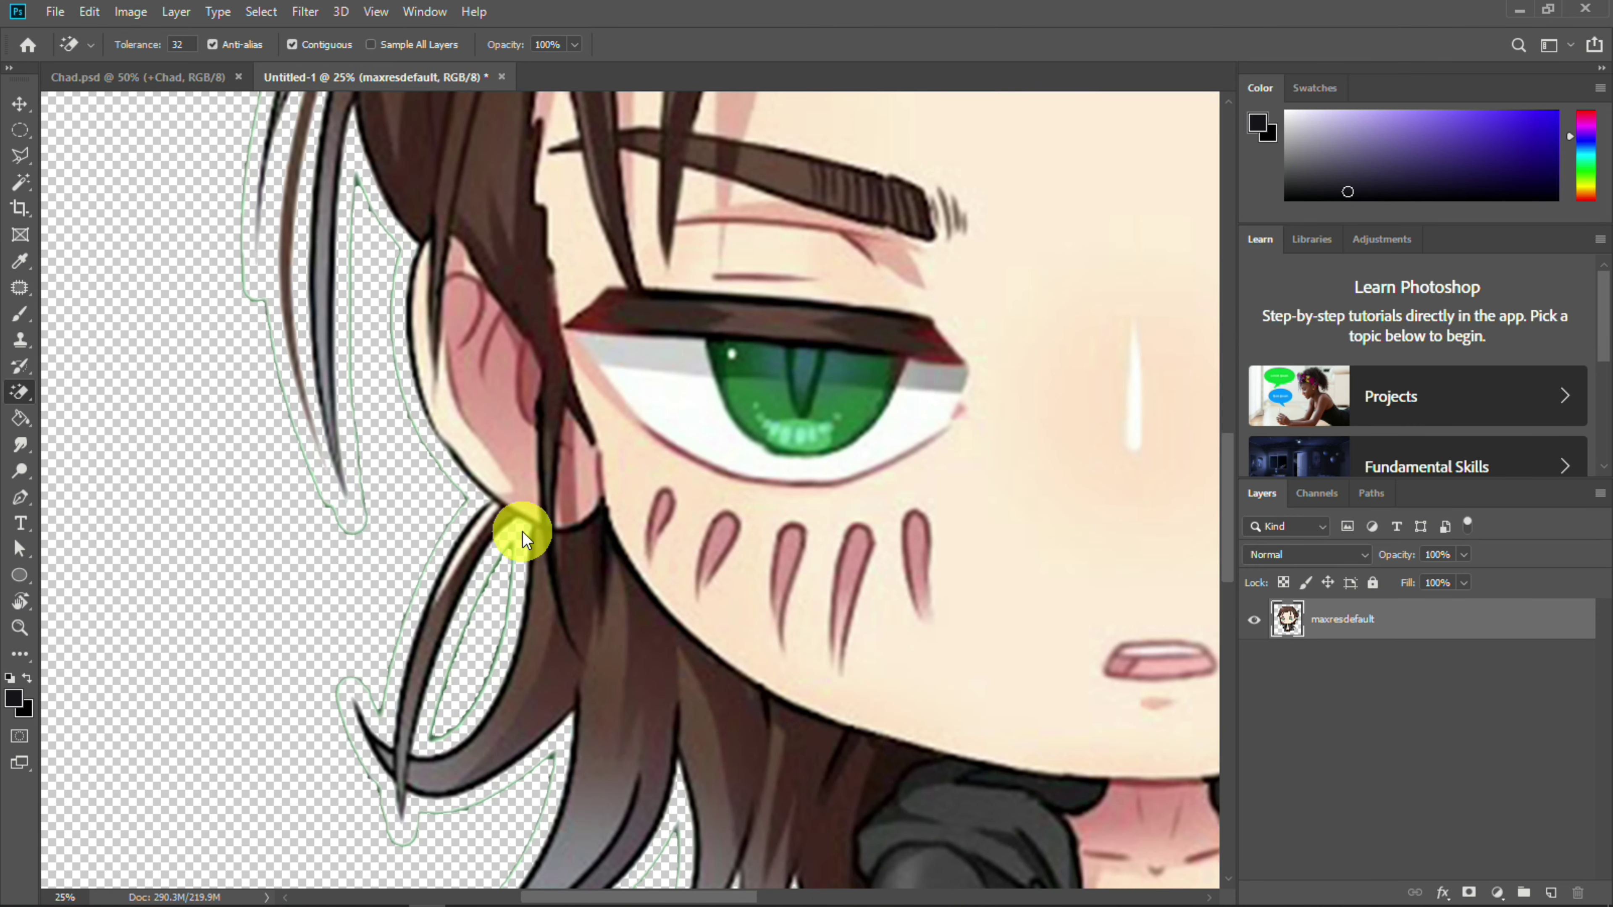
# Remove the white areas around the extended arm, the jacket and the lower hair tips with the Magic Eraser
pyautogui.moveTo(523, 532); pyautogui.dragTo(516, 252)
pyautogui.moveTo(843, 684); pyautogui.dragTo(248, 436)
pyautogui.click(939, 564)
pyautogui.moveTo(1041, 609)
pyautogui.mouseDown()
pyautogui.moveTo(806, 519)
pyautogui.moveTo(779, 741)
pyautogui.mouseUp()
pyautogui.click(612, 461)
pyautogui.click(695, 451)
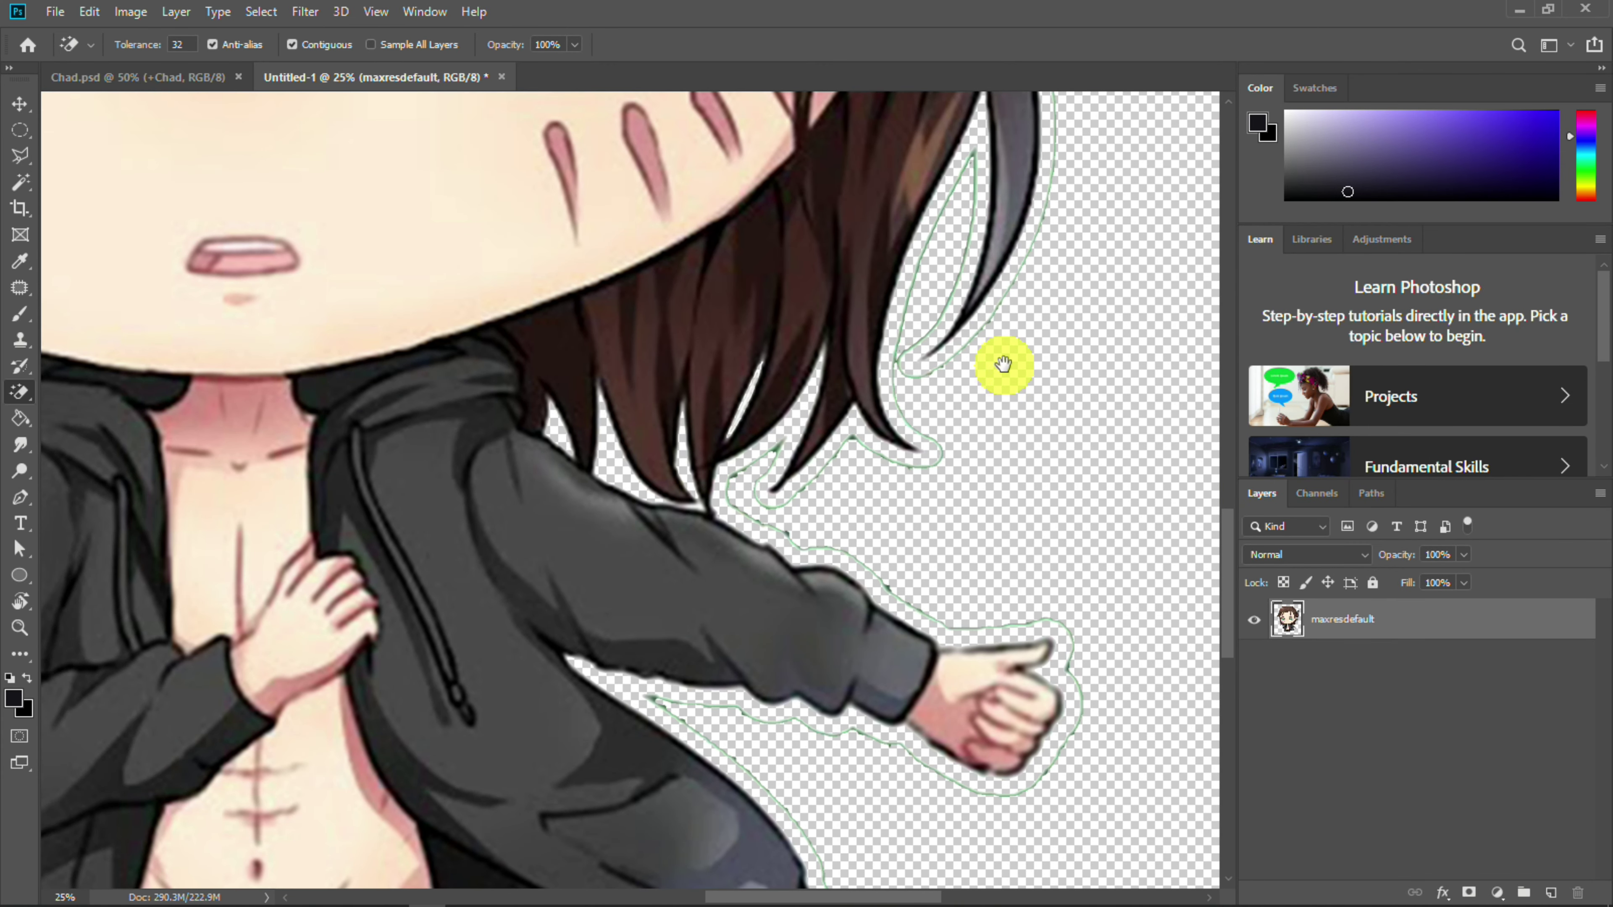
# Remove the white areas around the hair bun and its loose strands with the Magic Eraser
pyautogui.moveTo(1004, 365); pyautogui.dragTo(696, 673)
pyautogui.moveTo(1029, 114); pyautogui.dragTo(932, 454)
pyautogui.click(711, 587)
pyautogui.click(770, 414)
pyautogui.moveTo(771, 355); pyautogui.dragTo(766, 743)
pyautogui.moveTo(630, 371)
pyautogui.mouseDown()
pyautogui.moveTo(727, 529)
pyautogui.moveTo(824, 598)
pyautogui.moveTo(876, 671)
pyautogui.mouseUp()
# Set the Eraser brush to 100 px and erase the leftover outline along the crown of the hair down to the bun
pyautogui.rightClick(20, 395)
pyautogui.click(82, 396)
pyautogui.rightClick(708, 255)
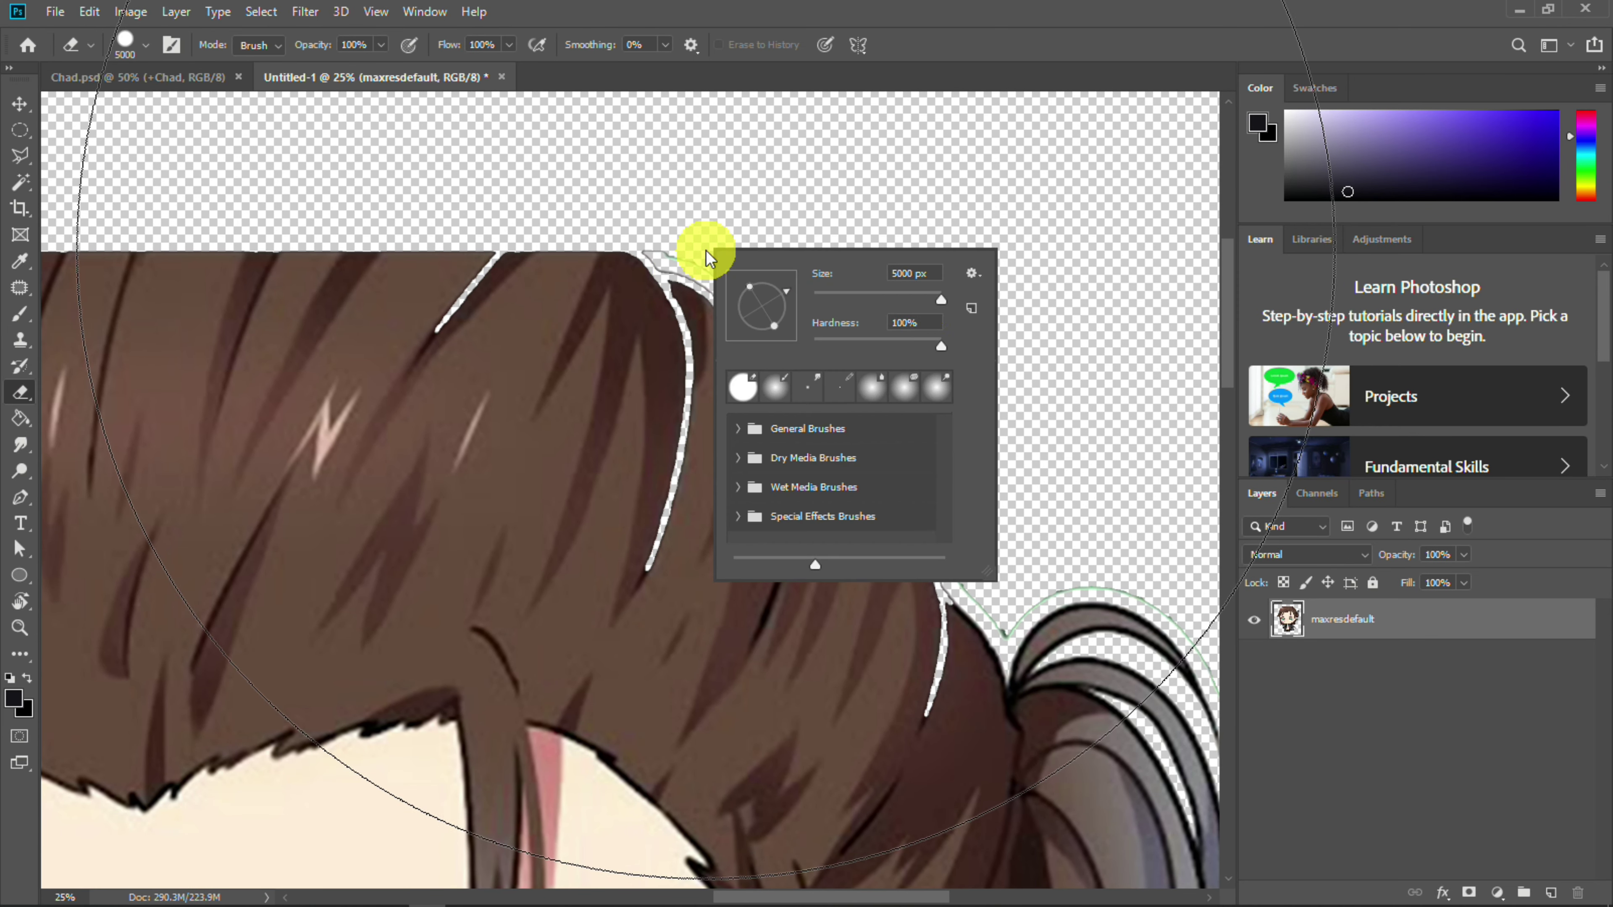
pyautogui.moveTo(937, 302); pyautogui.dragTo(827, 302)
pyautogui.click(668, 210)
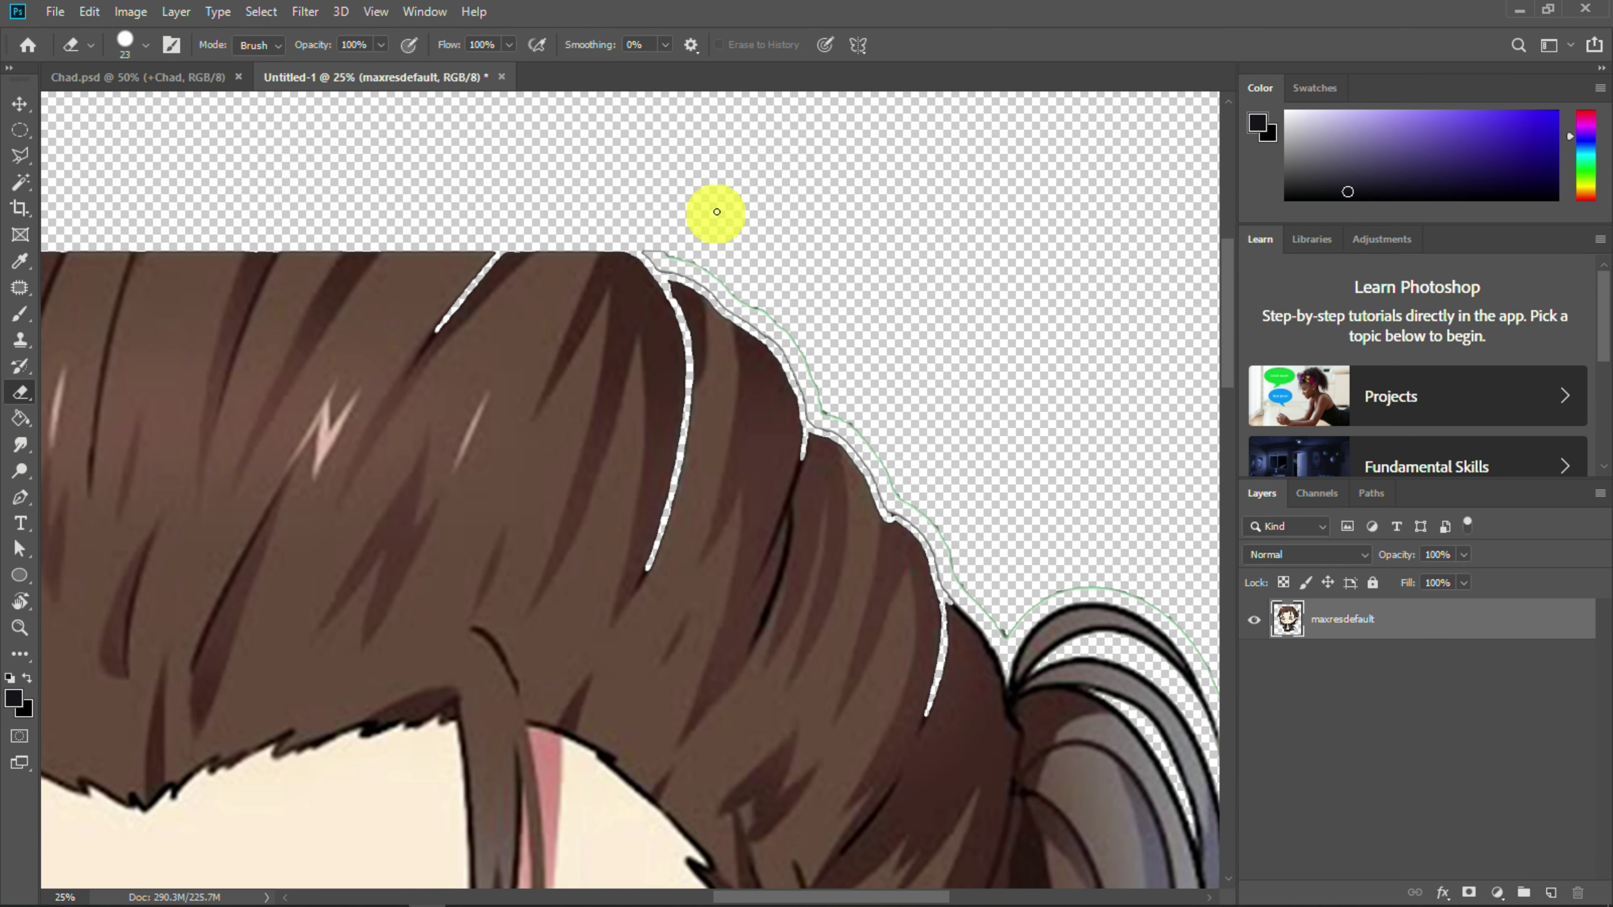
pyautogui.rightClick(664, 240)
pyautogui.moveTo(918, 248); pyautogui.dragTo(824, 240)
pyautogui.write('100')
pyautogui.press('Return')
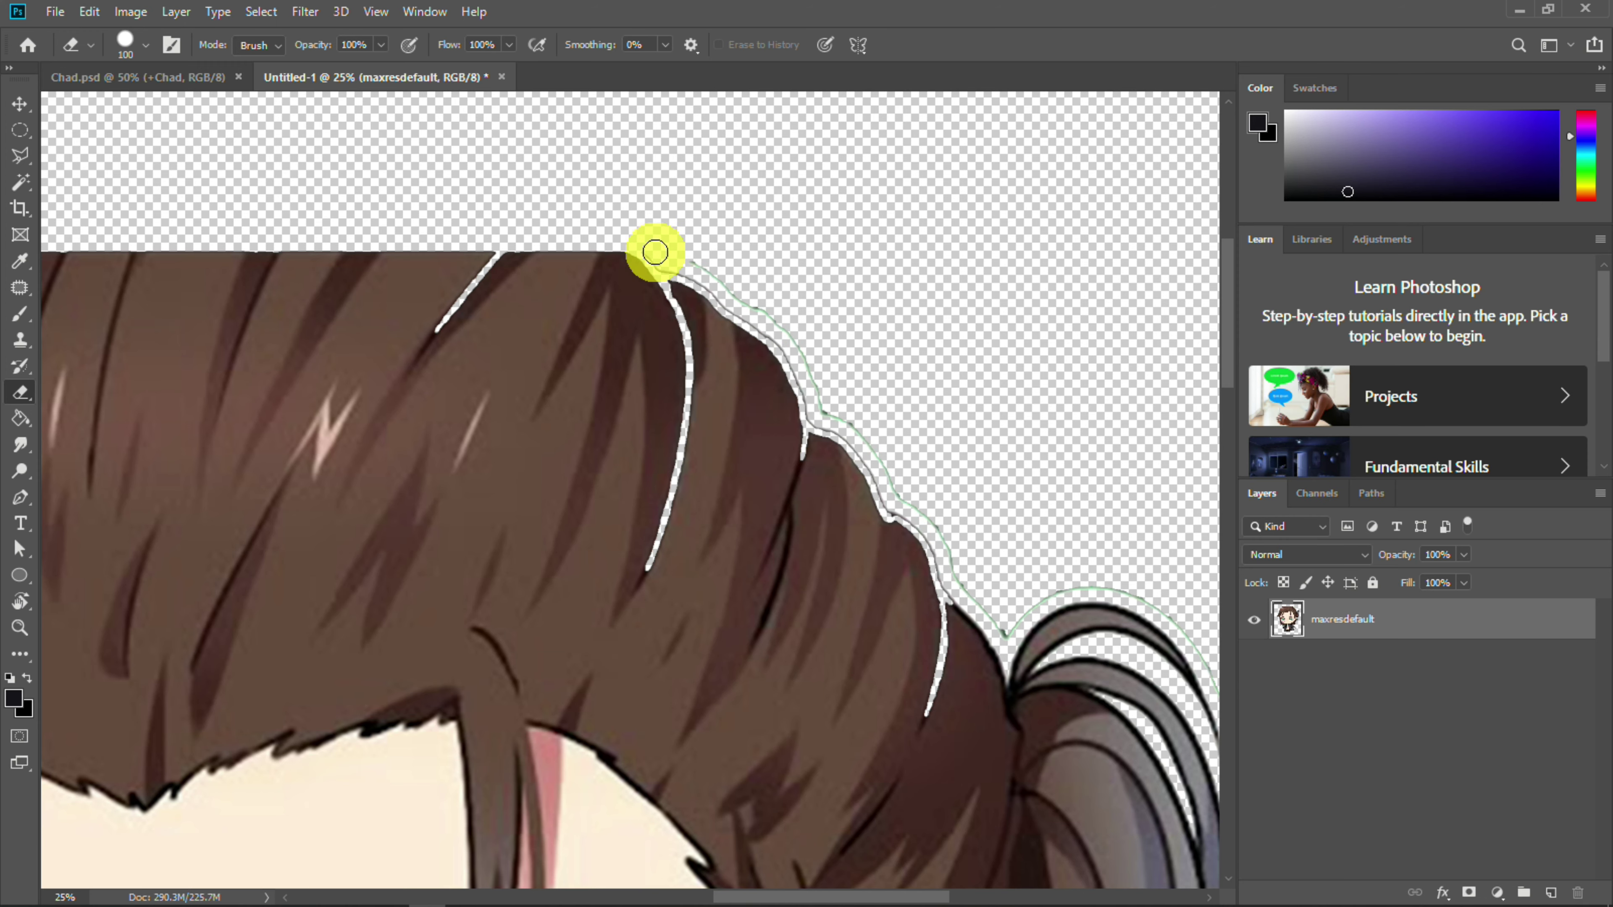
pyautogui.hotkey('ctrl', '+')
pyautogui.hotkey('ctrl', '+')
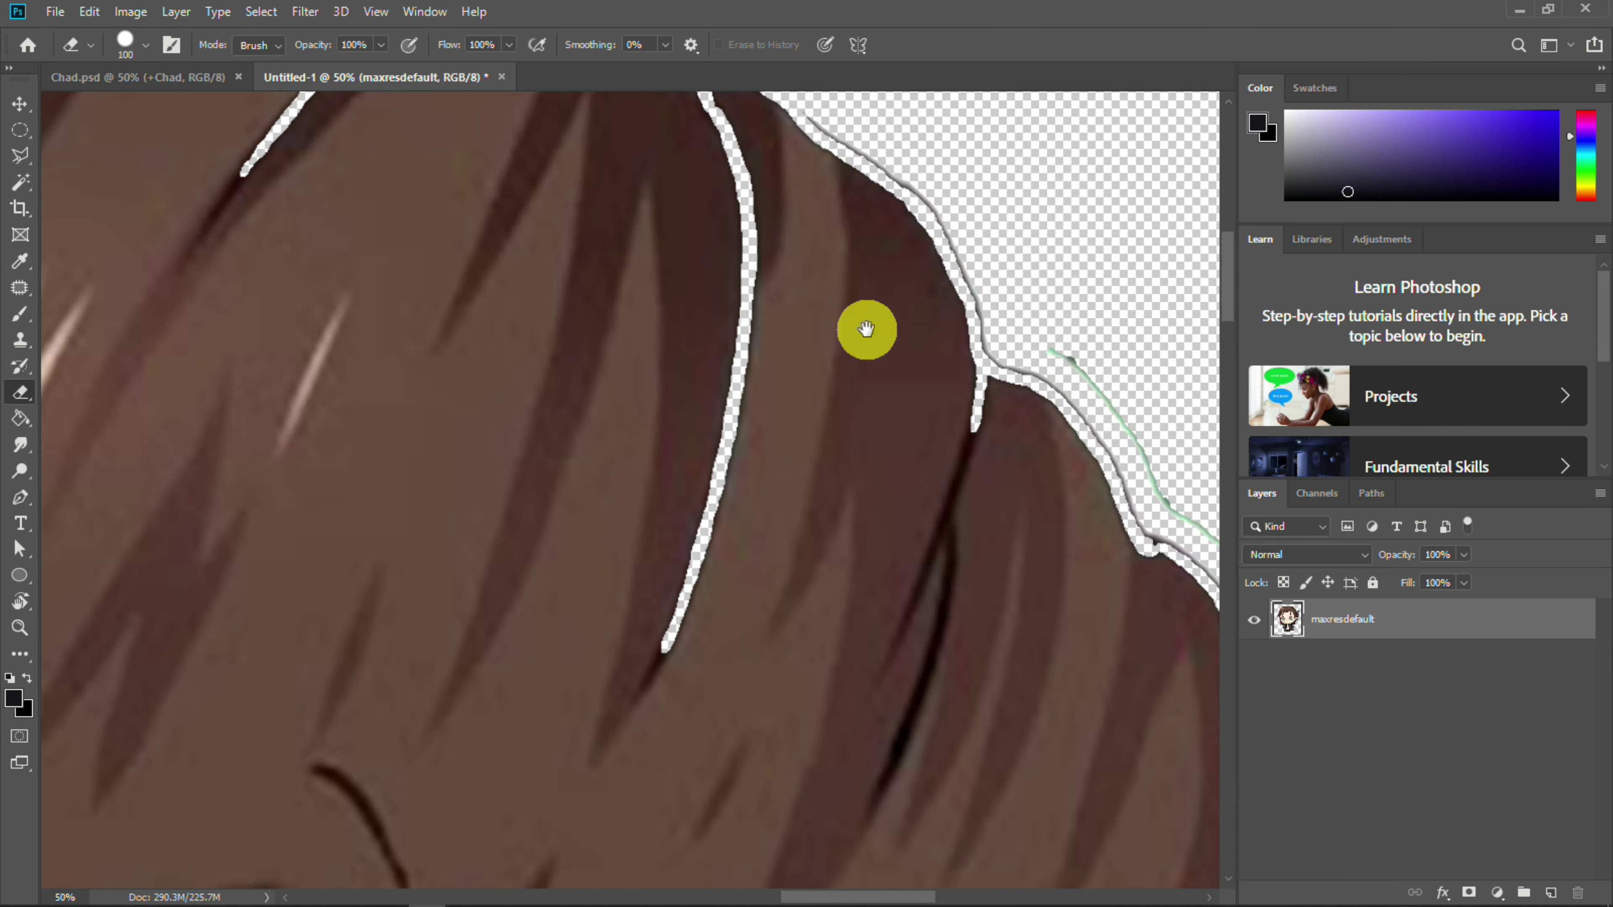
pyautogui.moveTo(832, 407); pyautogui.dragTo(318, 615)
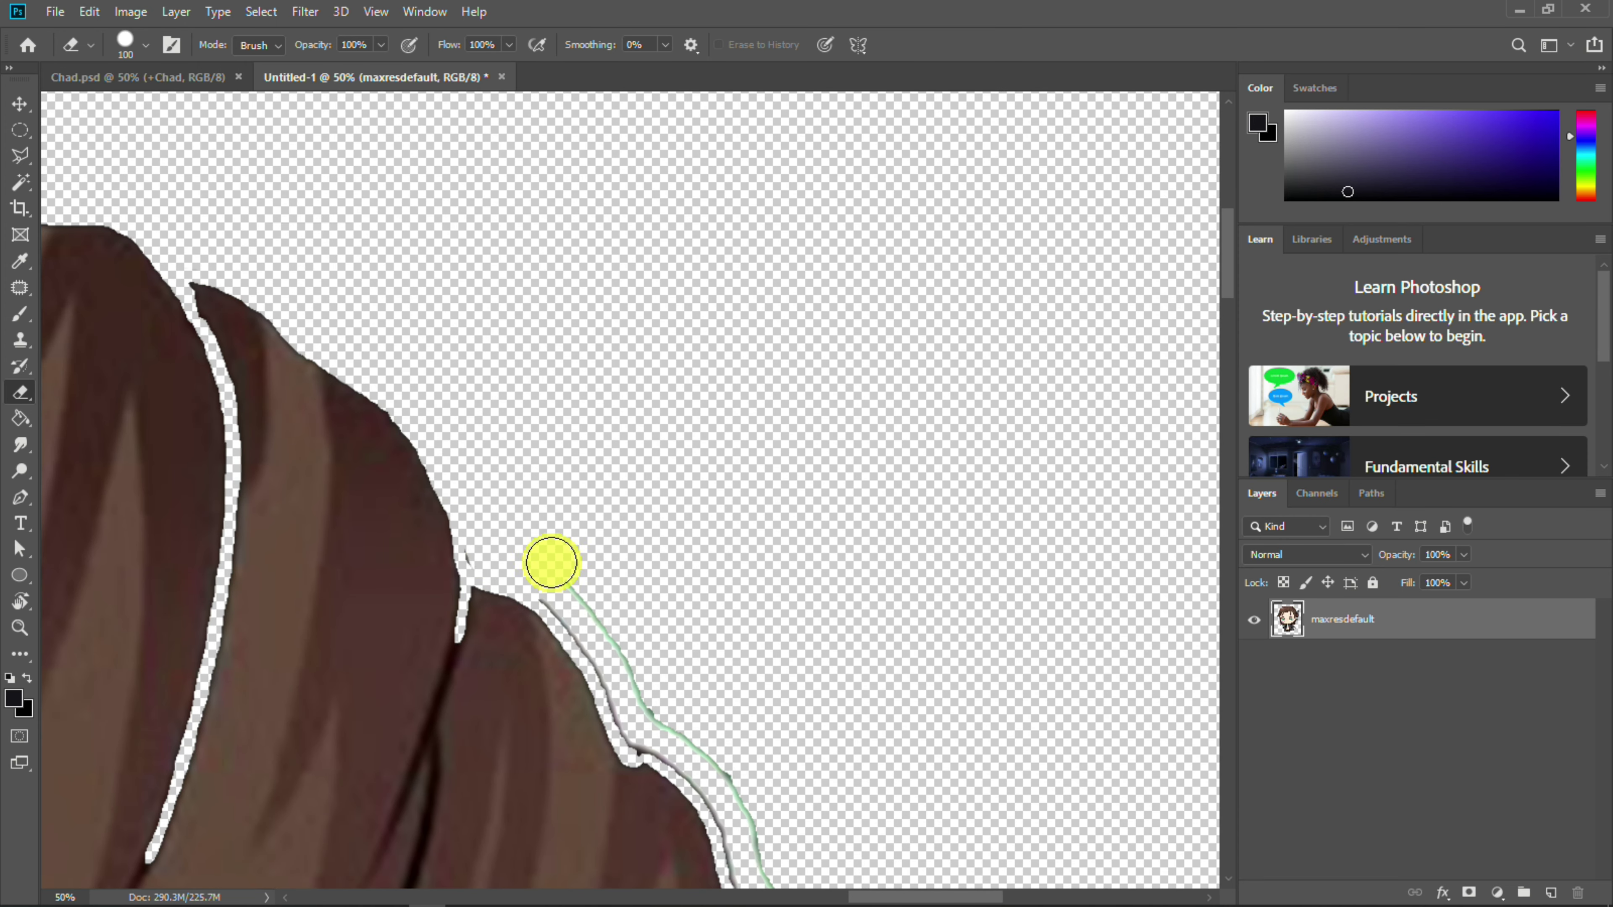
pyautogui.moveTo(542, 568); pyautogui.dragTo(517, 300)
pyautogui.moveTo(617, 467); pyautogui.dragTo(595, 261)
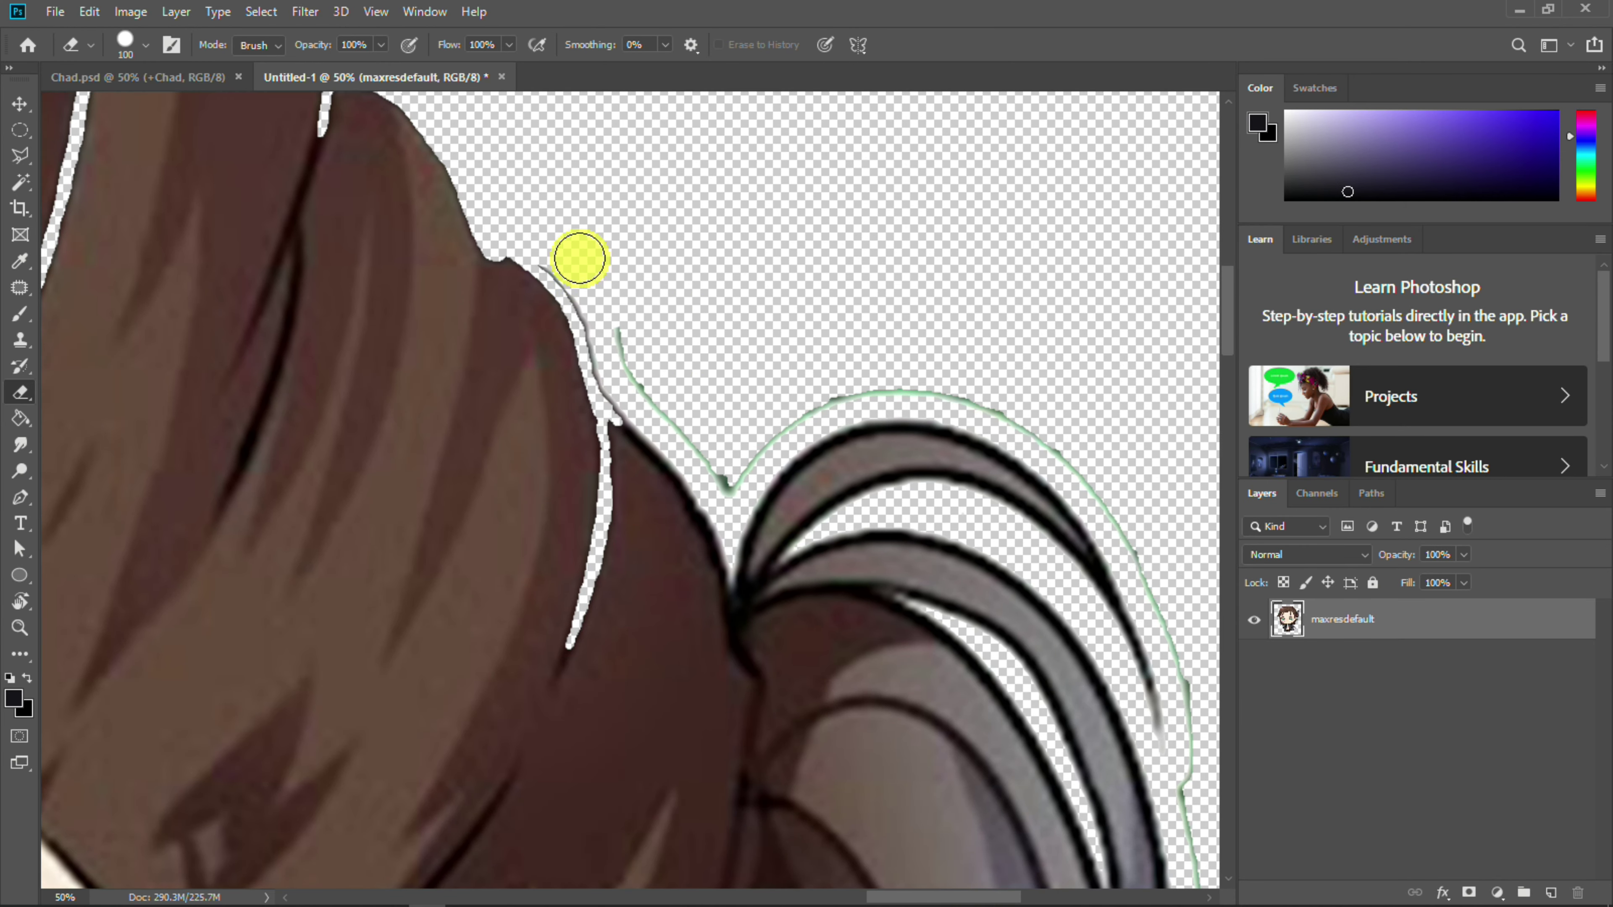
# Erase the green outline along the outer edge of the hair bun
pyautogui.moveTo(969, 384); pyautogui.dragTo(518, 246)
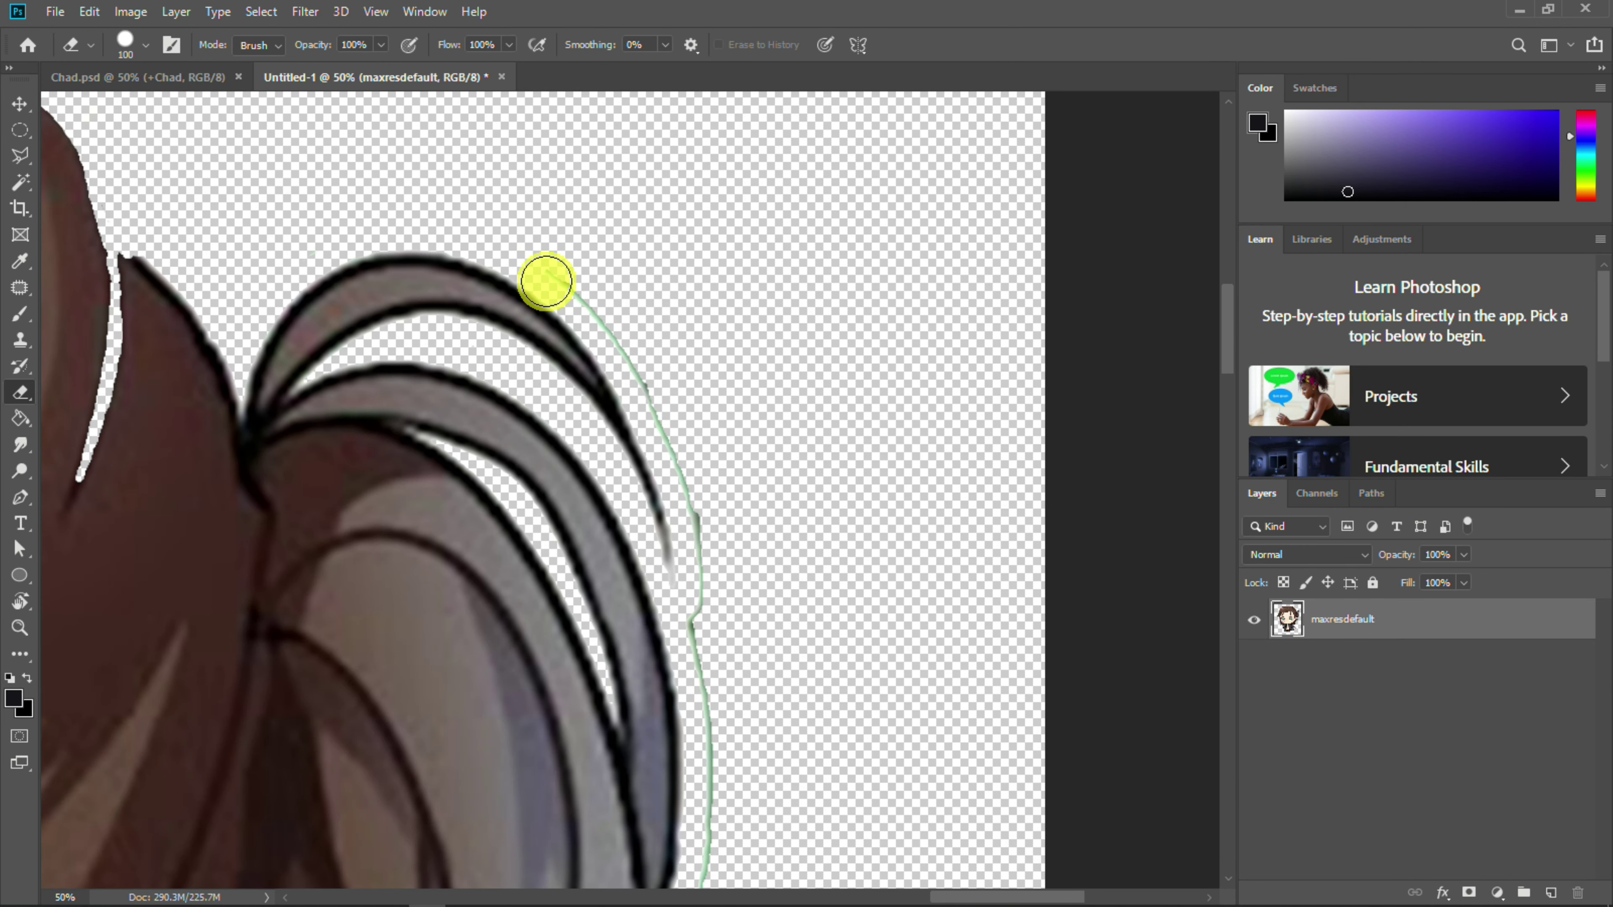
pyautogui.moveTo(716, 557); pyautogui.dragTo(699, 347)
pyautogui.moveTo(686, 674); pyautogui.dragTo(625, 366)
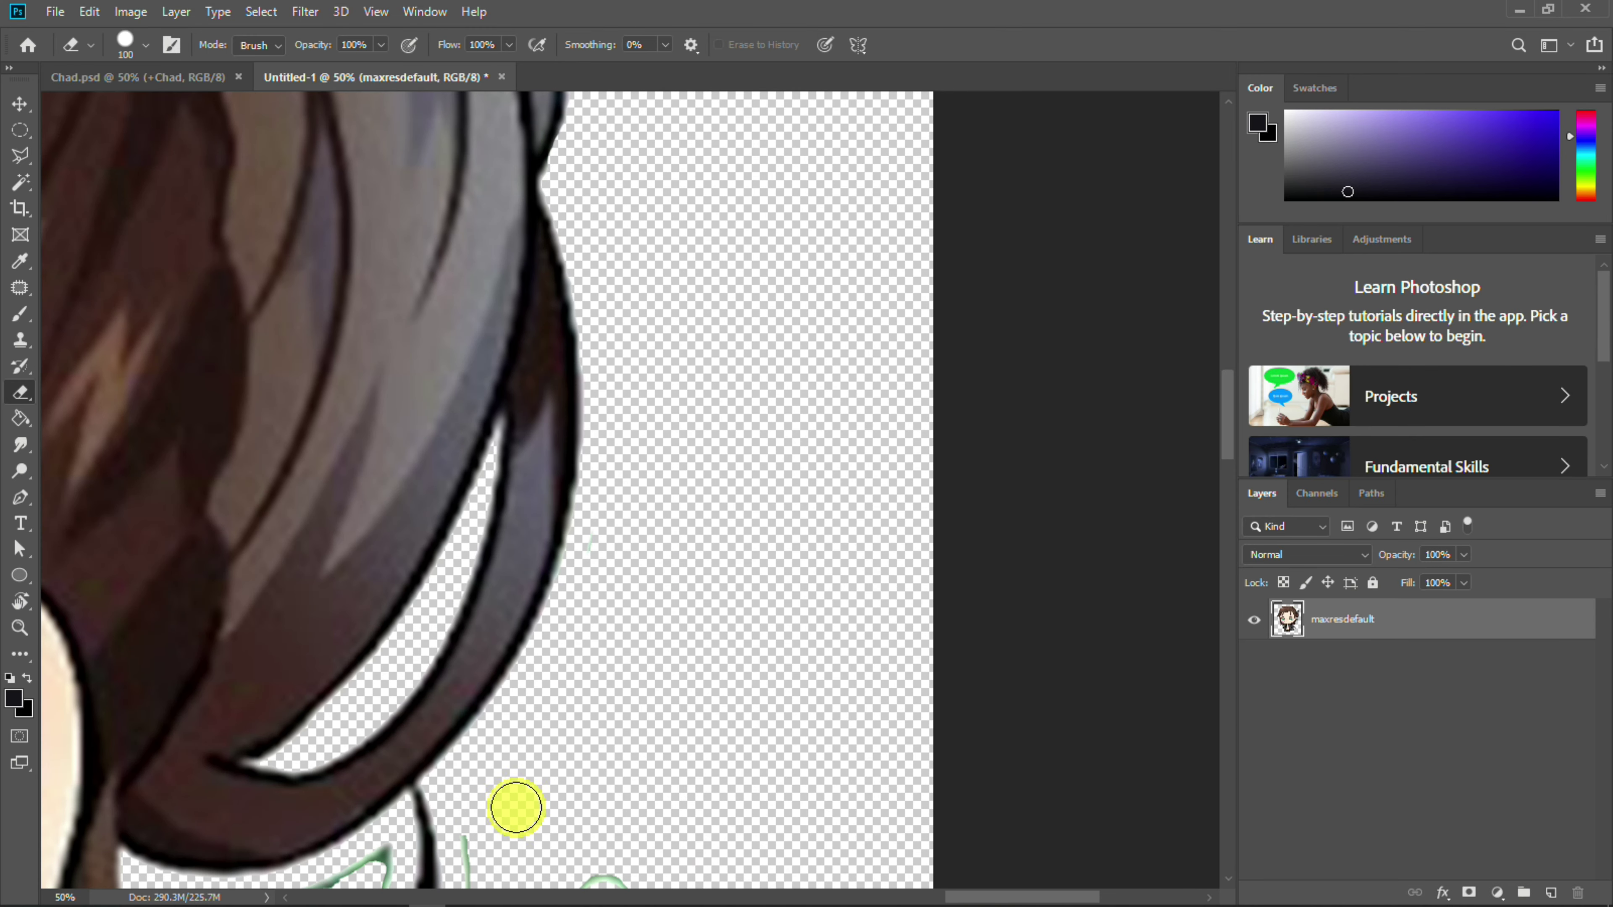
# Erase the green outline remnants in the gap below the bun and around the curled strands beside the ear
pyautogui.moveTo(515, 809); pyautogui.dragTo(571, 373)
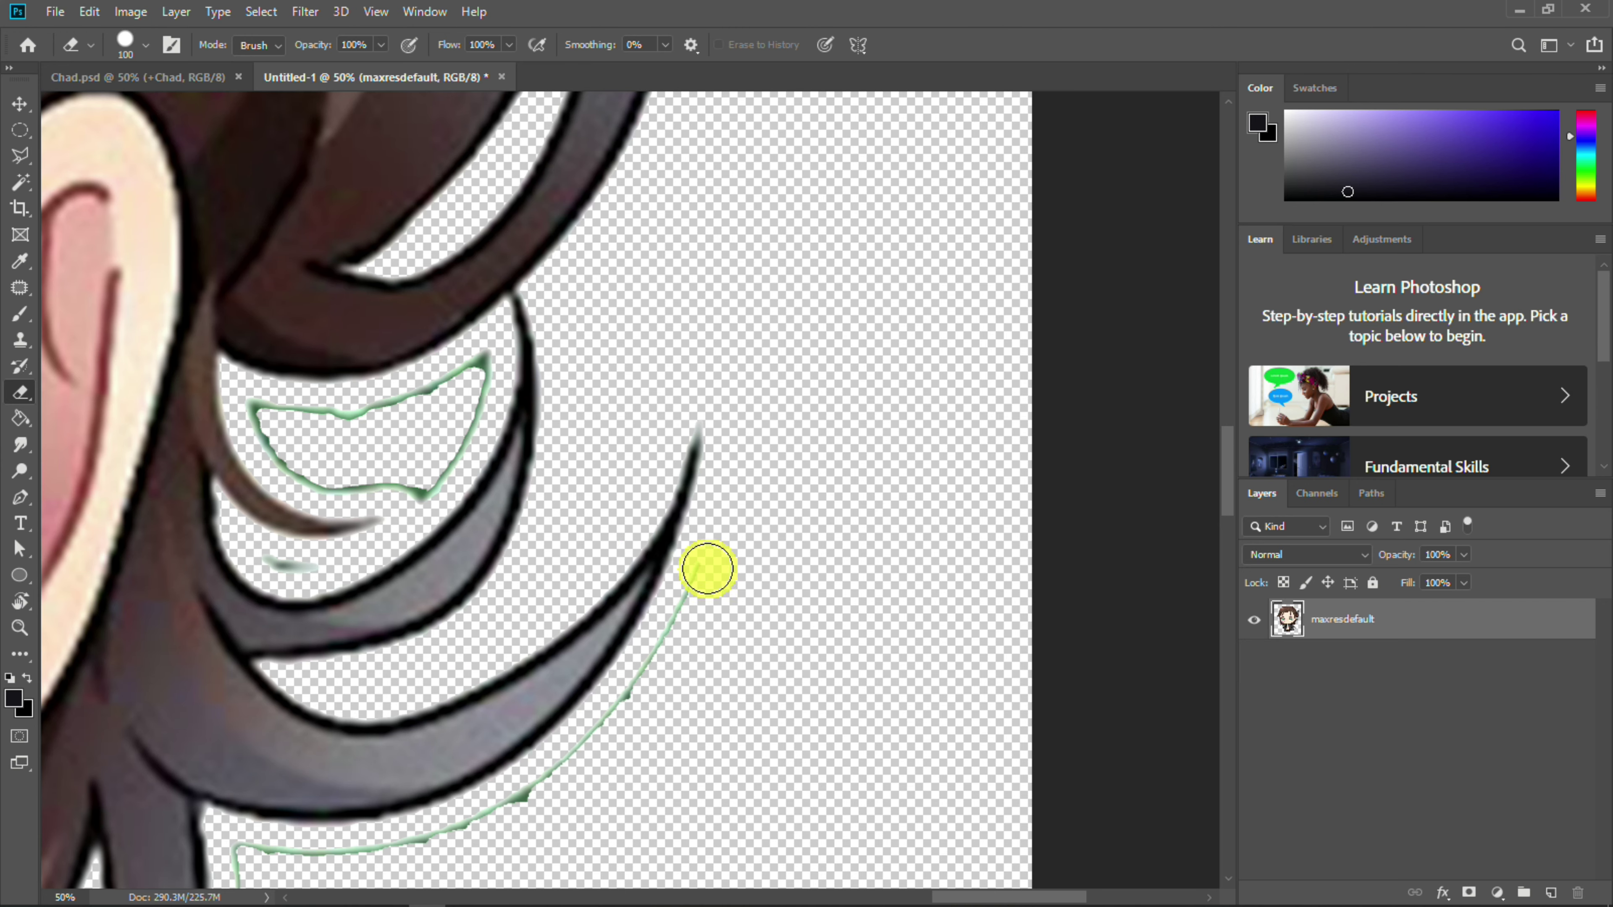
pyautogui.moveTo(464, 353)
pyautogui.mouseDown()
pyautogui.moveTo(443, 394)
pyautogui.moveTo(273, 414)
pyautogui.mouseUp()
pyautogui.moveTo(286, 567); pyautogui.dragTo(310, 568)
pyautogui.moveTo(353, 626); pyautogui.dragTo(451, 149)
pyautogui.moveTo(352, 475); pyautogui.dragTo(780, 220)
pyautogui.moveTo(573, 526)
pyautogui.mouseDown()
pyautogui.moveTo(479, 512)
pyautogui.moveTo(590, 305)
pyautogui.moveTo(607, 214)
pyautogui.mouseUp()
pyautogui.scroll(3, 607, 215)
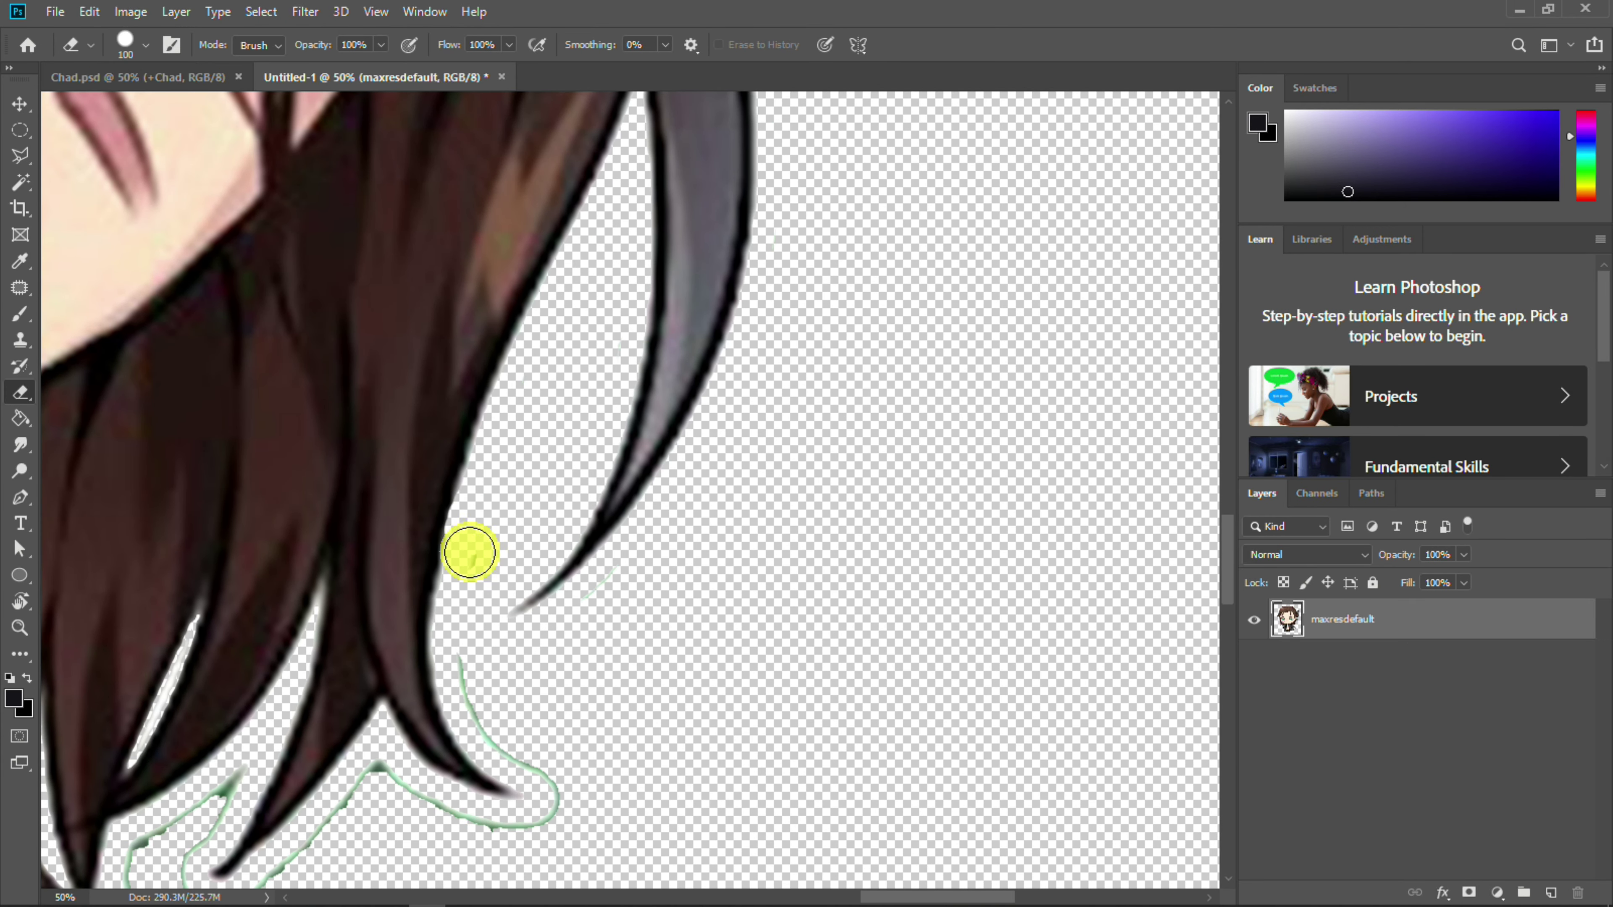
# Undo the last eraser stroke and erase the green outline around the lower hair tips down to the sleeve
pyautogui.hotkey('ctrl', 'z')
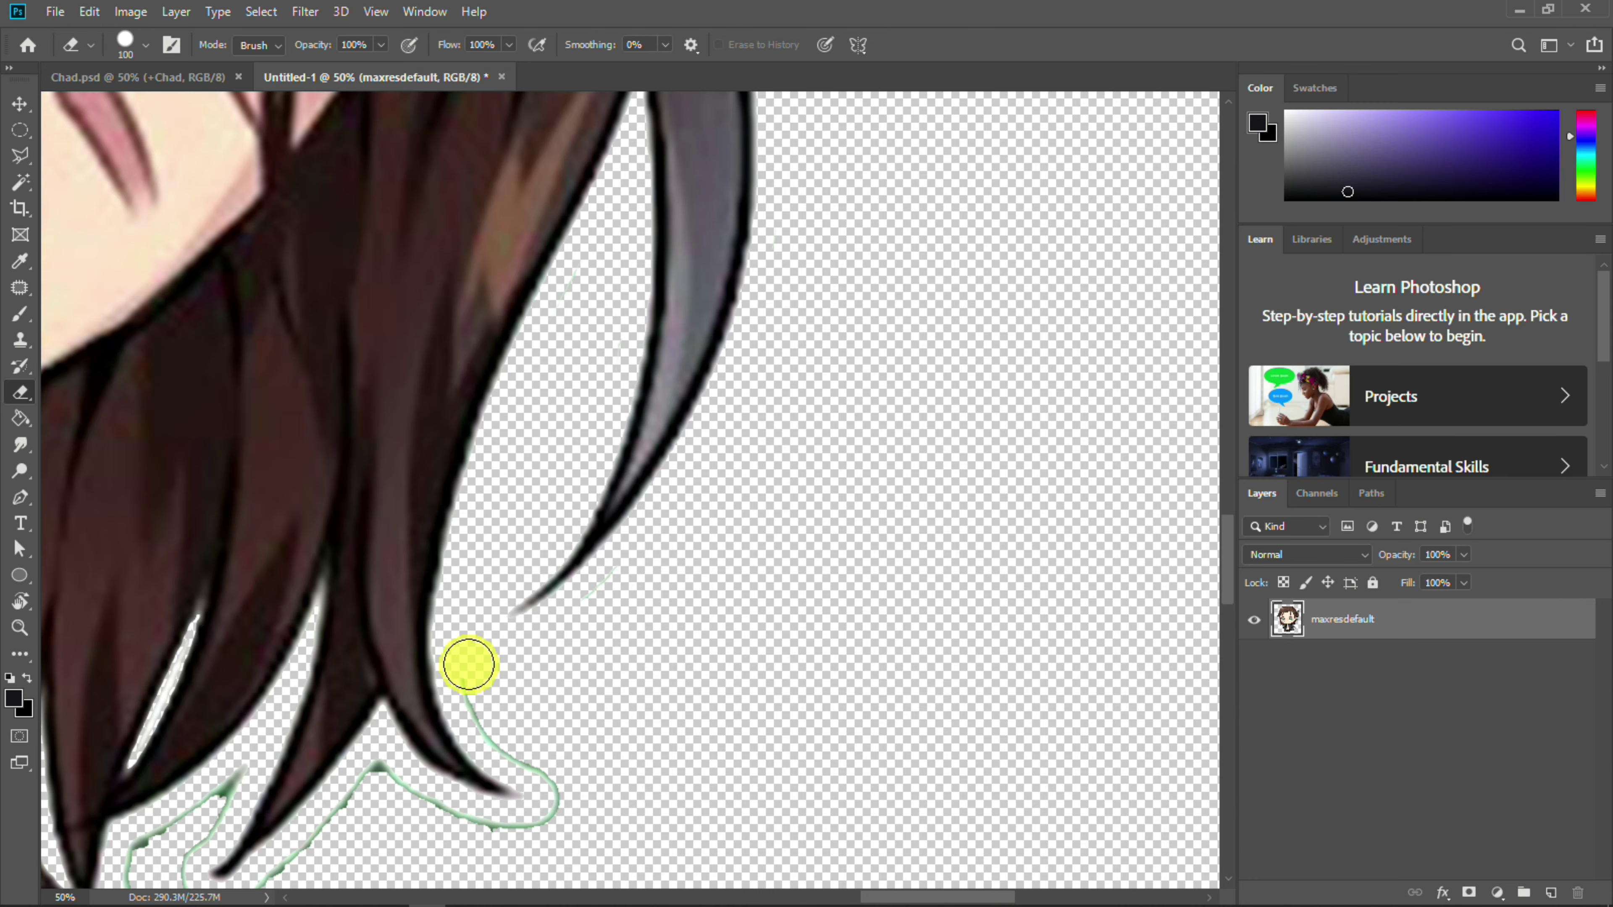
pyautogui.moveTo(468, 664); pyautogui.dragTo(839, 389)
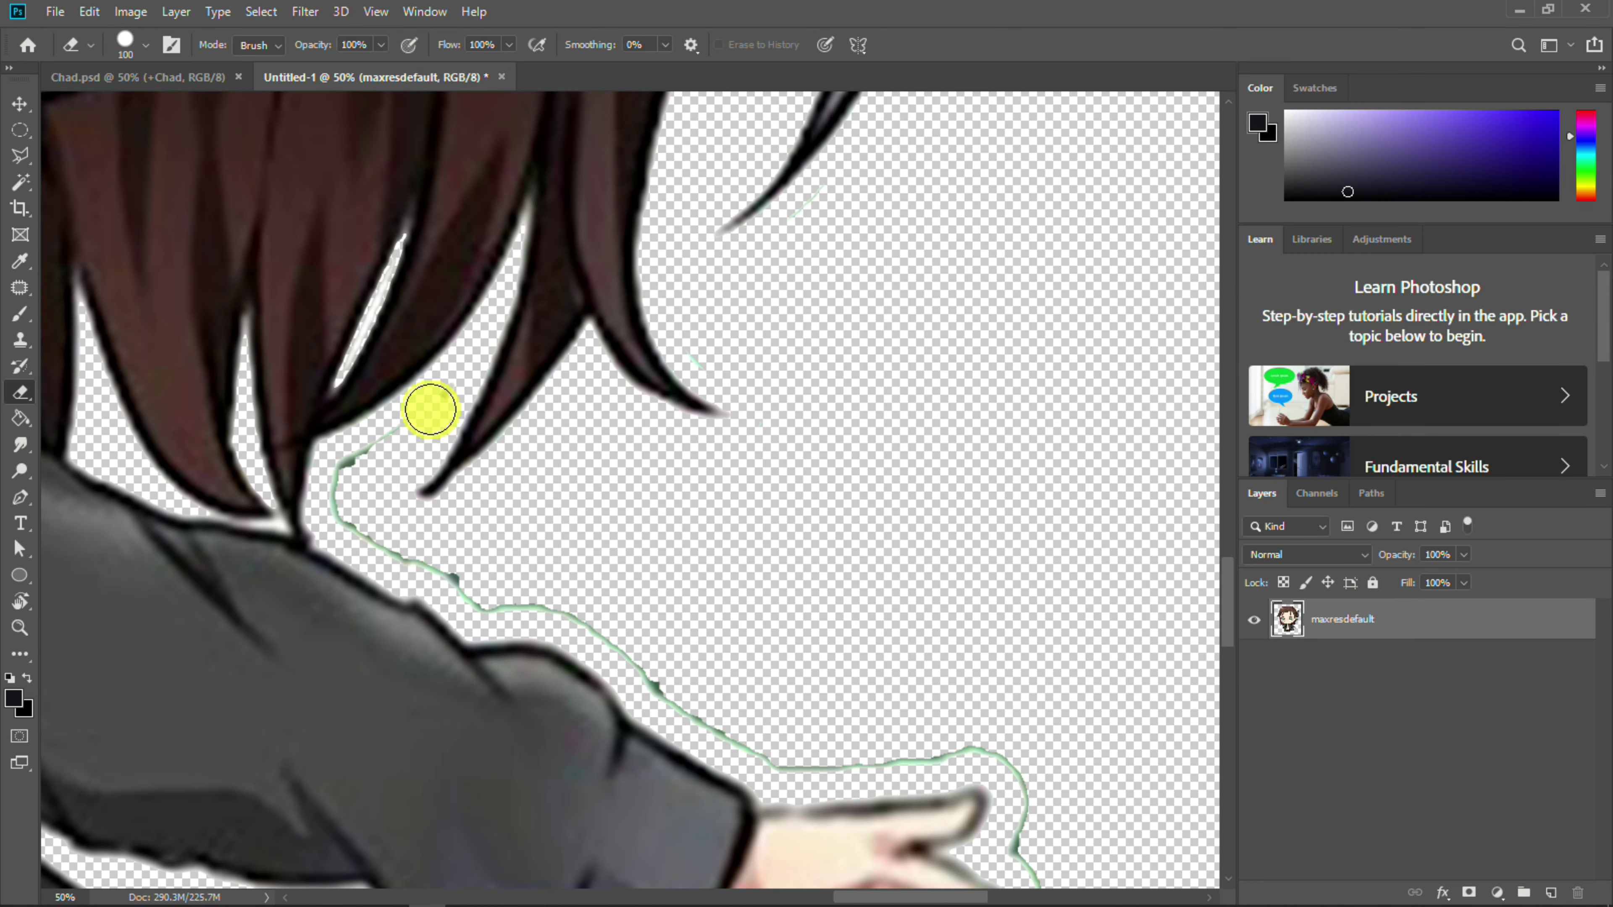
pyautogui.moveTo(481, 601); pyautogui.dragTo(602, 331)
# Remove part of the green outline around the outstretched hand with the Magic Eraser, and return to the regular Eraser
pyautogui.rightClick(20, 391)
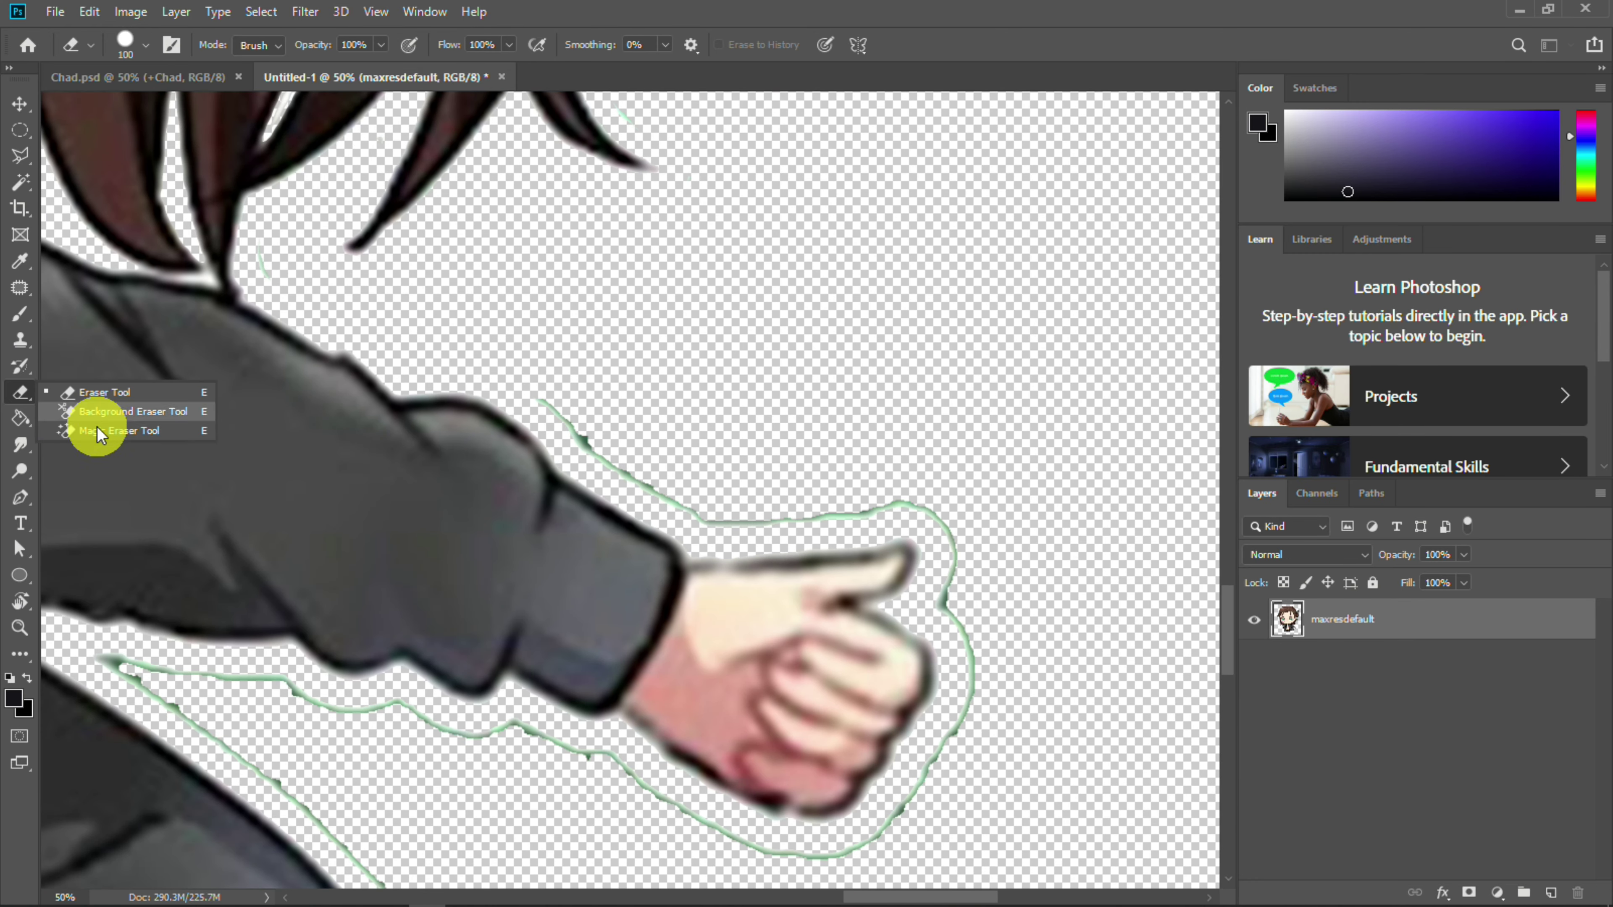
pyautogui.click(101, 434)
pyautogui.click(609, 453)
pyautogui.rightClick(20, 392)
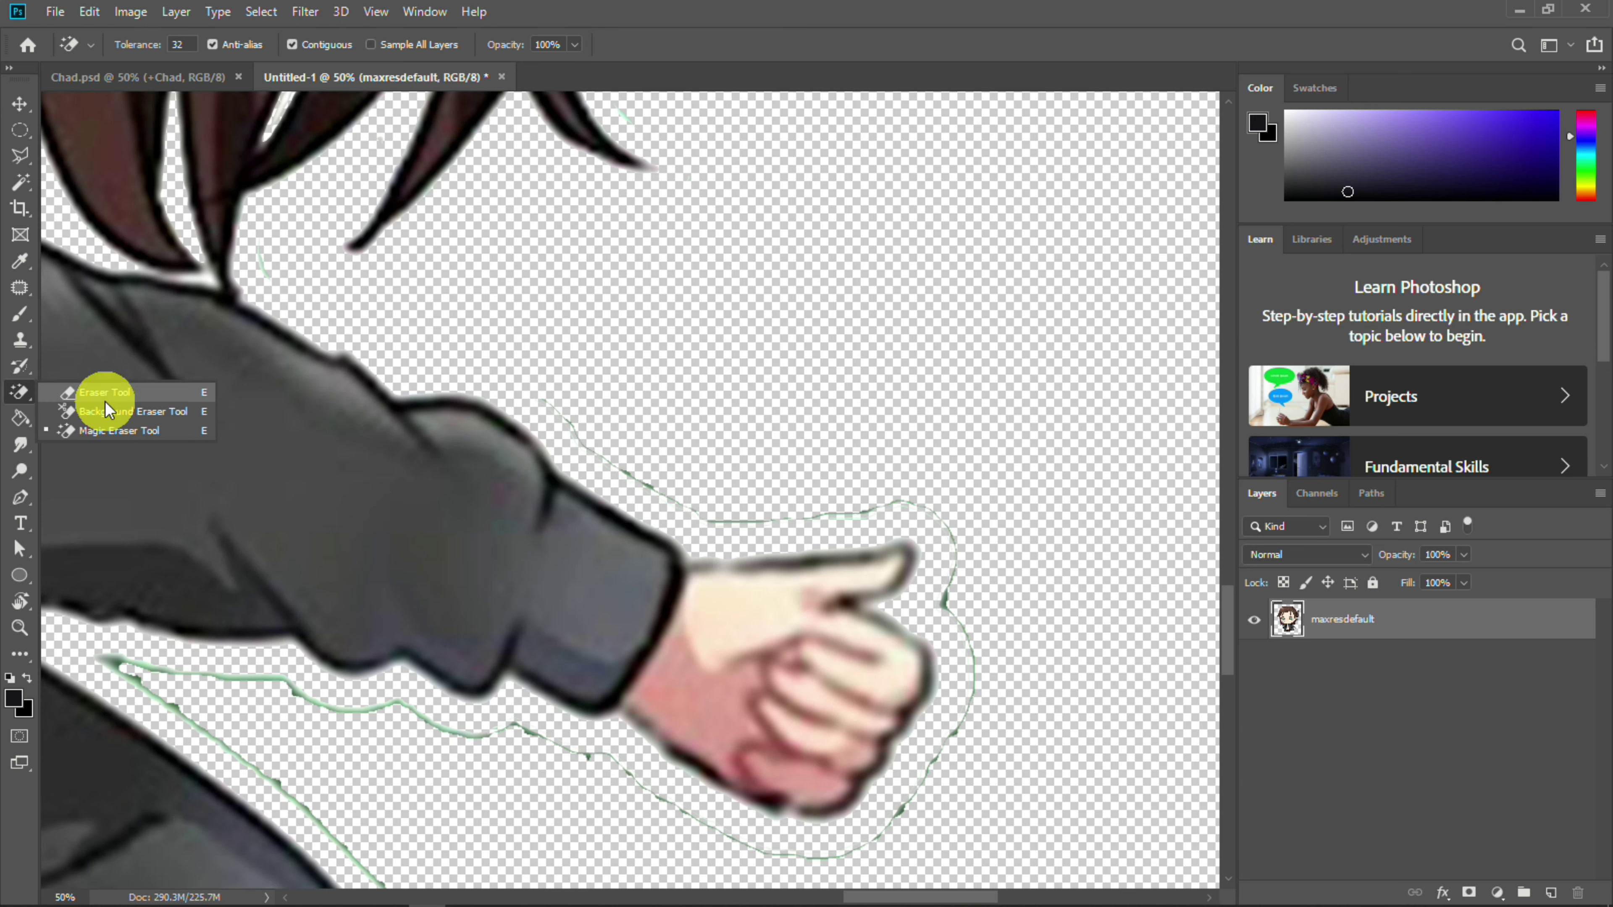
pyautogui.click(105, 395)
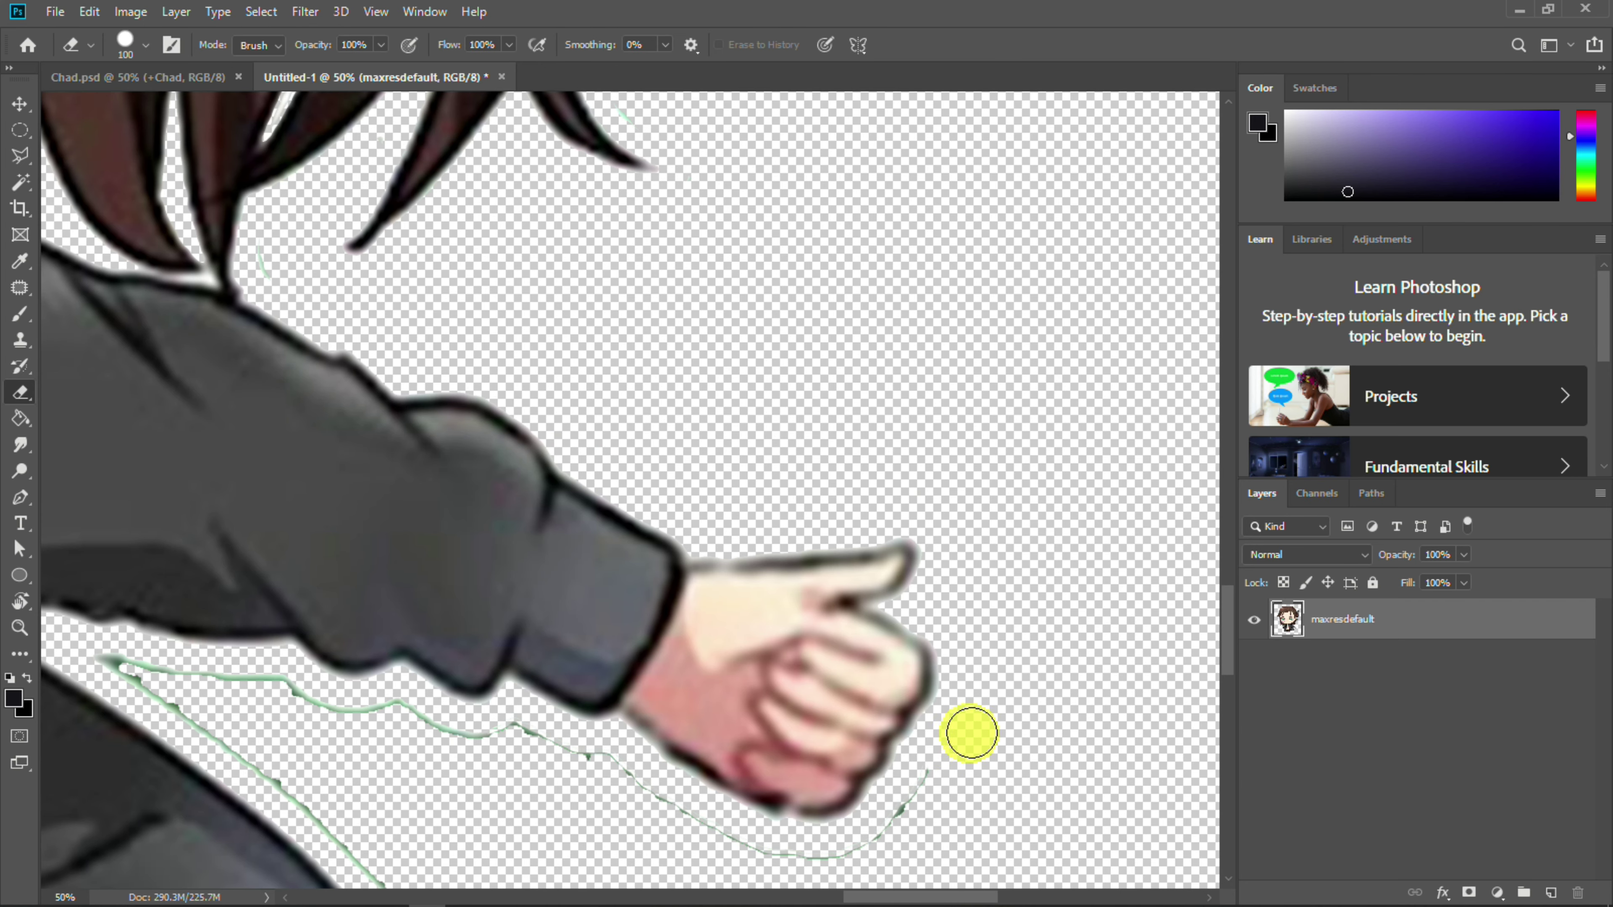
# Erase the remaining green outline around the outstretched fist, beneath the sleeve and along the open jacket flap
pyautogui.moveTo(126, 665); pyautogui.dragTo(263, 747)
pyautogui.moveTo(583, 825)
pyautogui.mouseDown()
pyautogui.moveTo(548, 514)
pyautogui.moveTo(772, 454)
pyautogui.mouseUp()
pyautogui.moveTo(447, 406); pyautogui.dragTo(587, 504)
pyautogui.moveTo(664, 730); pyautogui.dragTo(890, 374)
pyautogui.moveTo(890, 373); pyautogui.dragTo(870, 435)
pyautogui.moveTo(573, 553)
pyautogui.mouseDown()
pyautogui.moveTo(212, 595)
pyautogui.moveTo(1094, 366)
pyautogui.mouseUp()
# Erase the green outline along the bent arm's sleeve and the jacket edge down to the waist
pyautogui.hotkey('ctrl', '-')
pyautogui.hotkey('ctrl', '-')
pyautogui.moveTo(273, 415); pyautogui.dragTo(599, 653)
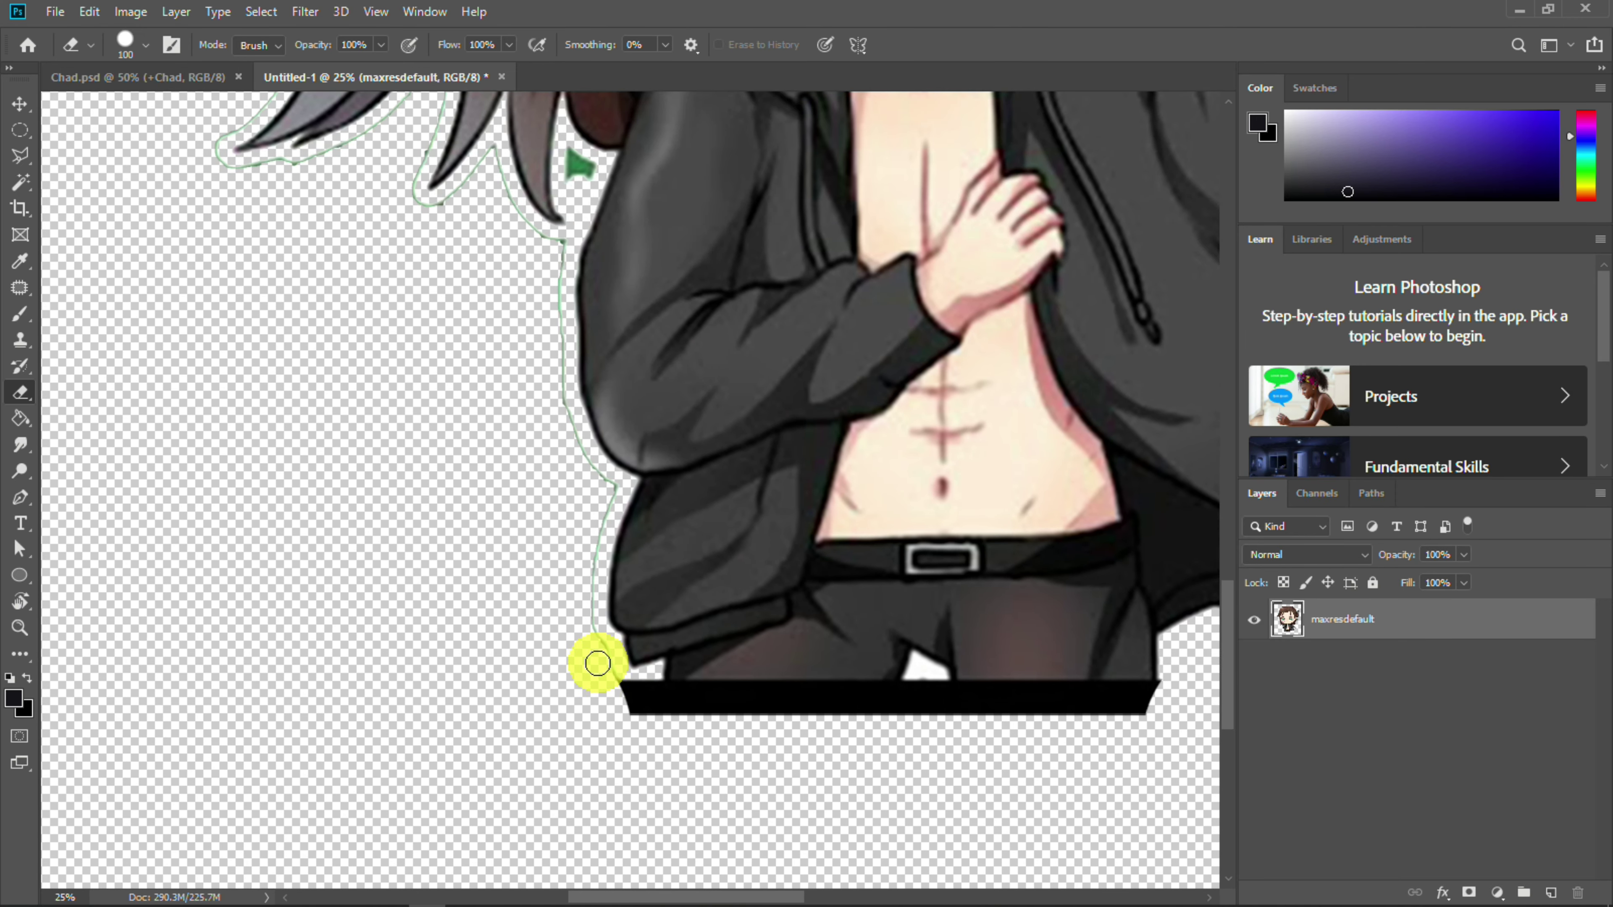
pyautogui.scroll(2, 515, 238)
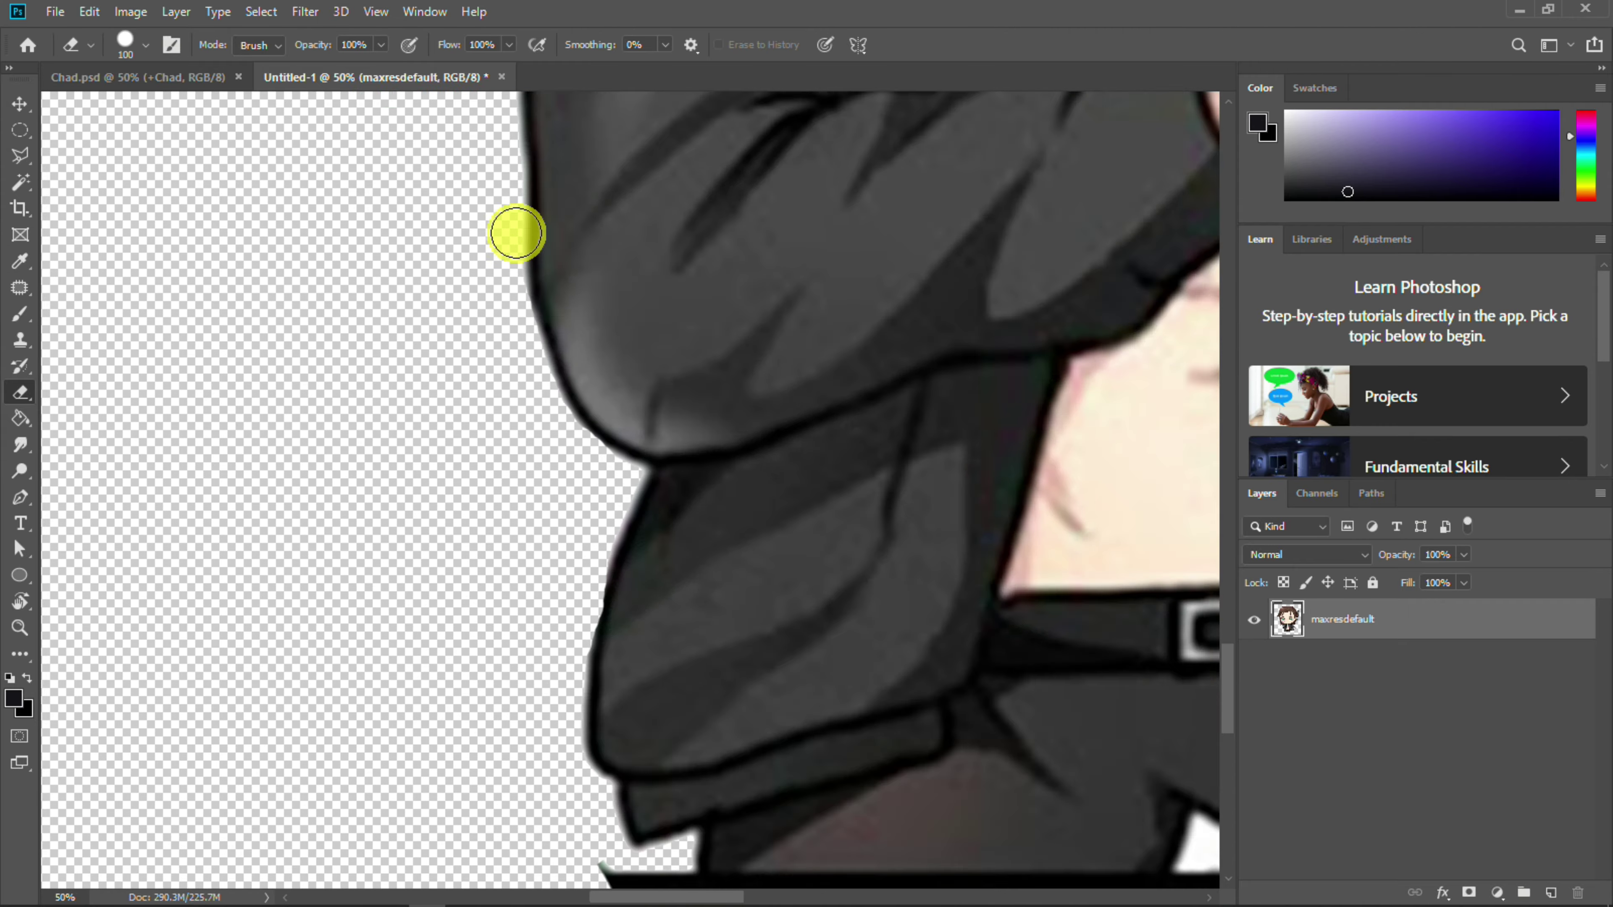
pyautogui.moveTo(434, 329); pyautogui.dragTo(300, 326)
# Erase the green outline and the leftover patch around the lower hair tips above the bent arm's sleeve
pyautogui.moveTo(283, 315); pyautogui.dragTo(445, 588)
pyautogui.moveTo(530, 334); pyautogui.dragTo(517, 435)
pyautogui.moveTo(191, 584)
pyautogui.mouseDown()
pyautogui.moveTo(244, 276)
pyautogui.moveTo(251, 359)
pyautogui.mouseUp()
pyautogui.moveTo(250, 387); pyautogui.dragTo(639, 608)
pyautogui.moveTo(626, 467)
pyautogui.mouseDown()
pyautogui.moveTo(421, 534)
pyautogui.moveTo(246, 294)
pyautogui.mouseUp()
pyautogui.moveTo(331, 333); pyautogui.dragTo(352, 523)
pyautogui.moveTo(602, 188)
pyautogui.mouseDown()
pyautogui.moveTo(531, 493)
pyautogui.moveTo(539, 349)
pyautogui.mouseUp()
# Erase the green outline in the gap between the ear and the loose hair strands beside it
pyautogui.scroll(5, 450, 193)
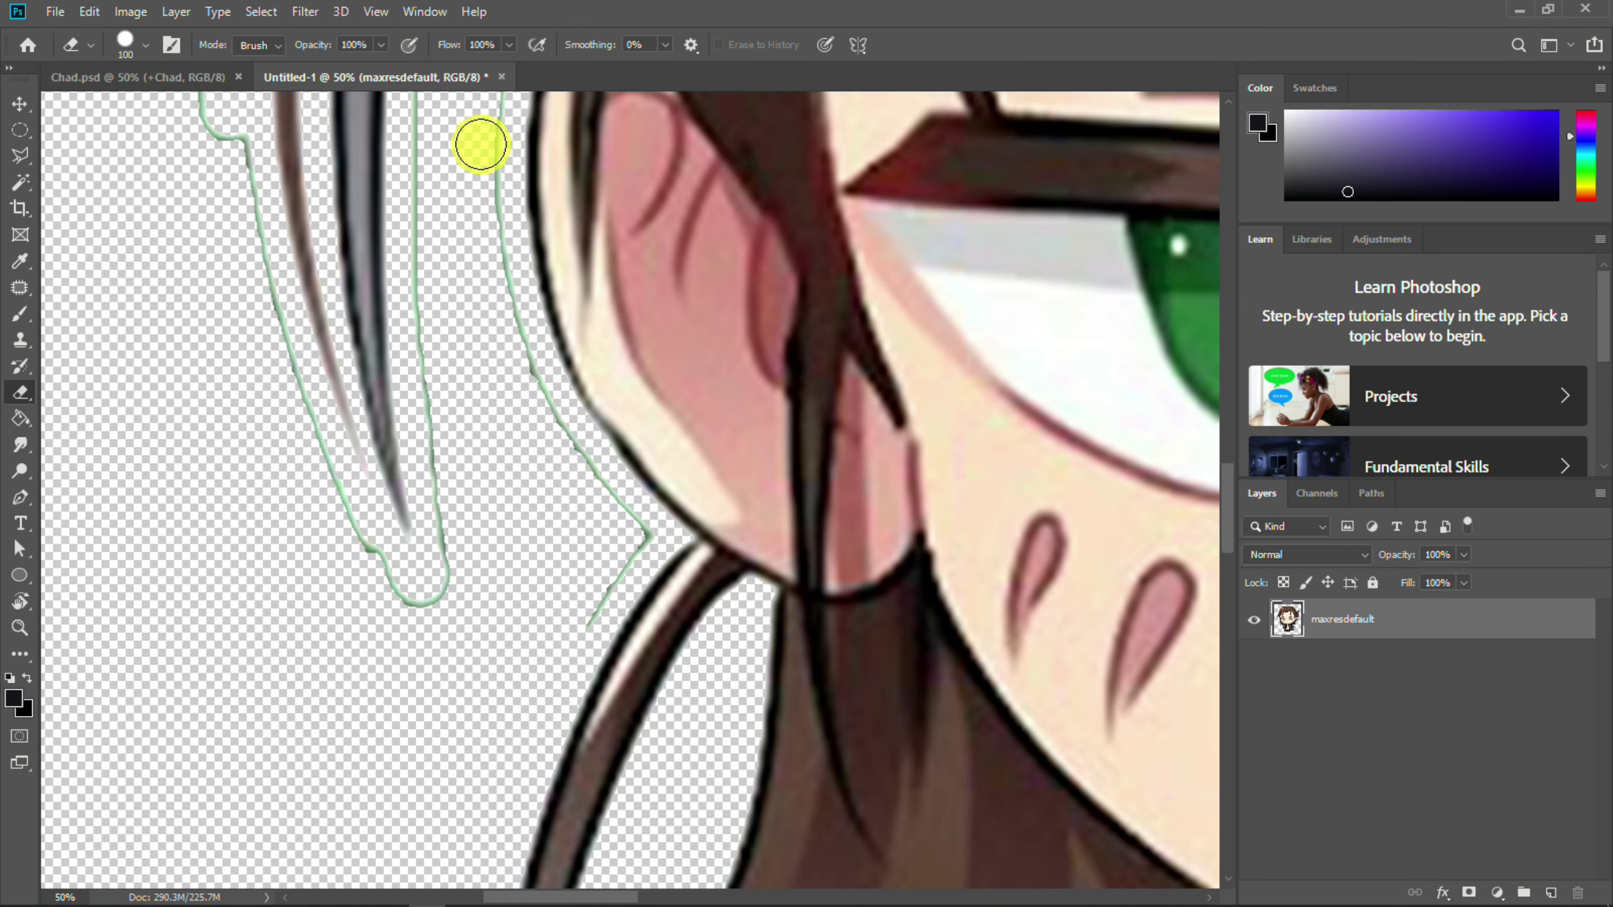
pyautogui.scroll(4, 541, 386)
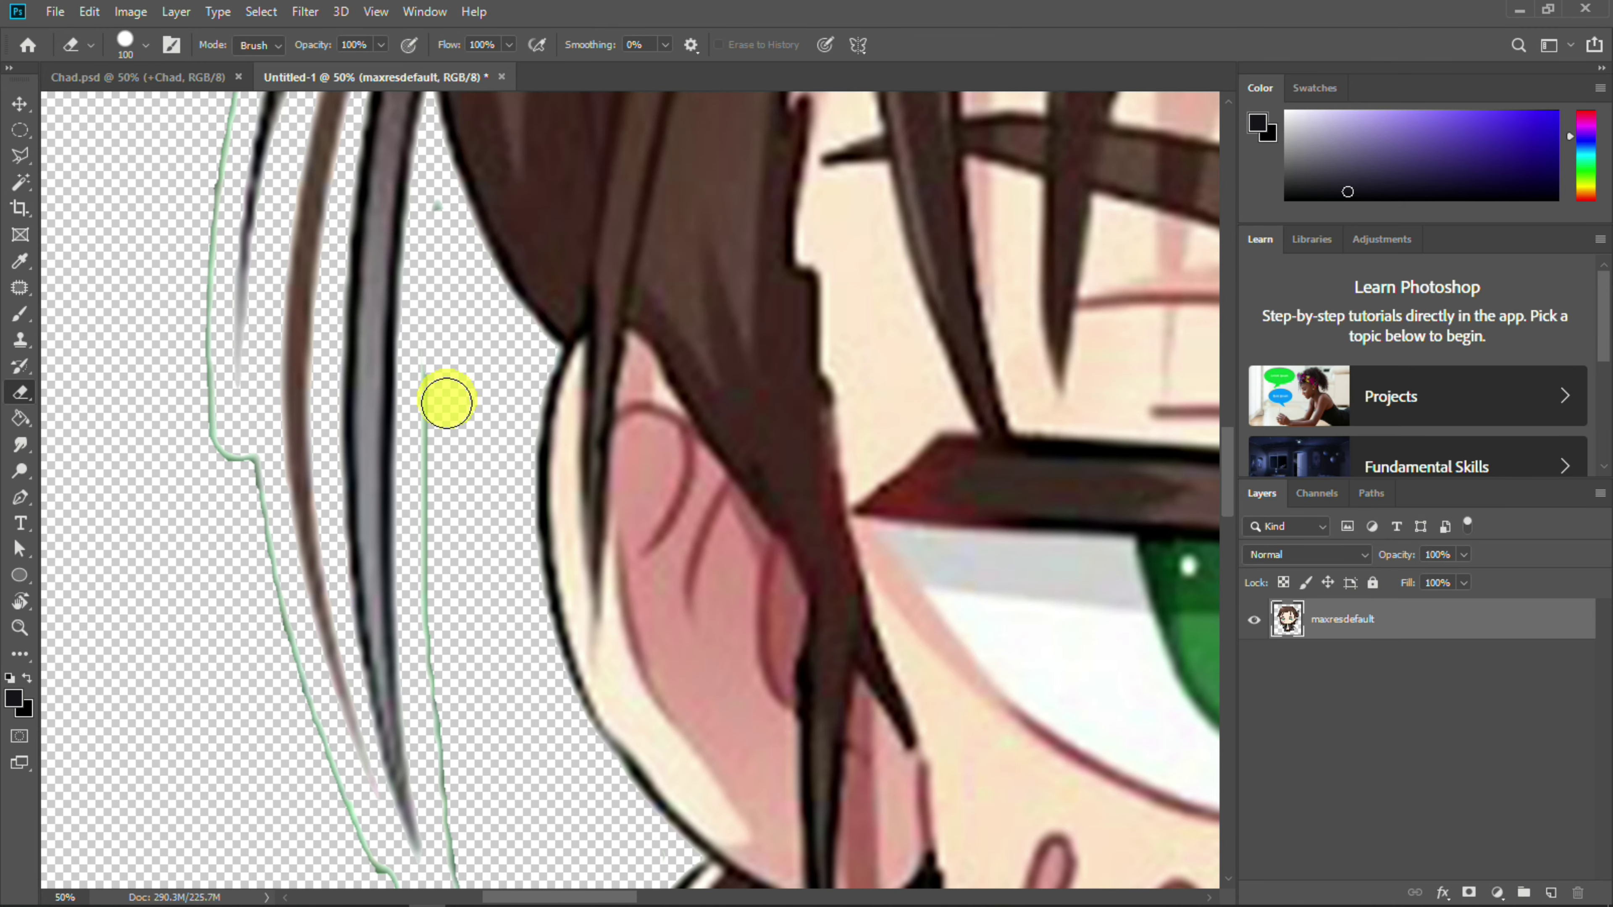
pyautogui.moveTo(466, 725); pyautogui.dragTo(461, 363)
pyautogui.moveTo(439, 416)
pyautogui.mouseDown()
pyautogui.moveTo(421, 566)
pyautogui.moveTo(356, 452)
pyautogui.mouseUp()
pyautogui.moveTo(326, 437); pyautogui.dragTo(480, 716)
# Erase the green outline along the outer side of the long loose strands beside the face
pyautogui.scroll(5, 340, 324)
pyautogui.hscroll(-2, 519, 267)
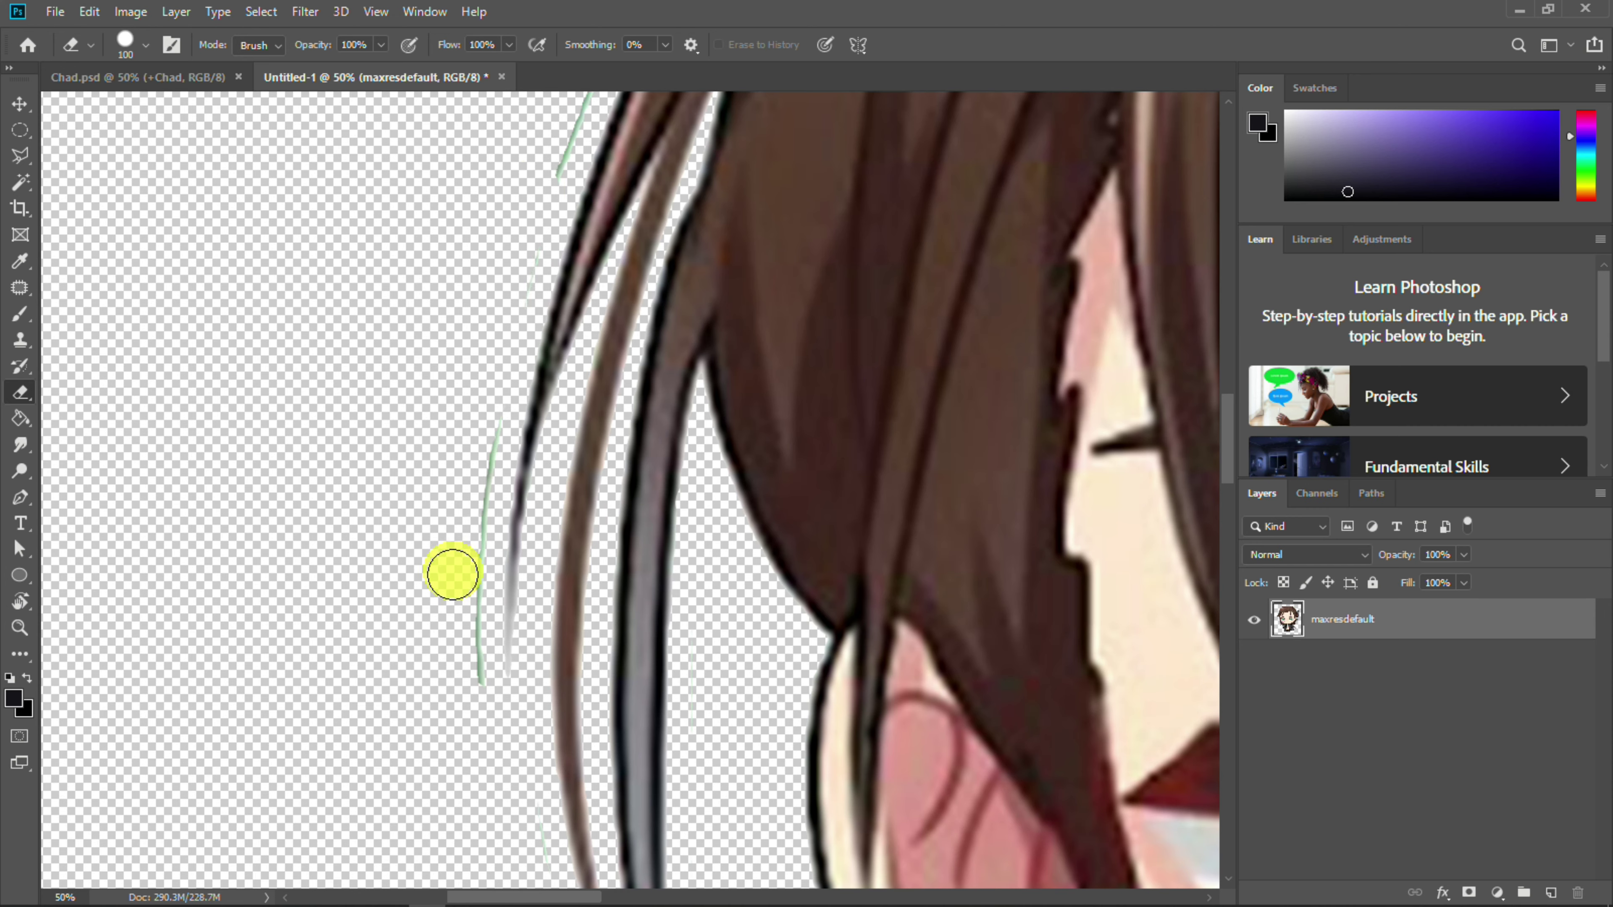
pyautogui.moveTo(464, 286)
pyautogui.mouseDown()
pyautogui.moveTo(404, 475)
pyautogui.moveTo(273, 690)
pyautogui.mouseUp()
pyautogui.moveTo(461, 303); pyautogui.dragTo(339, 615)
pyautogui.moveTo(394, 357); pyautogui.dragTo(406, 655)
pyautogui.moveTo(459, 548); pyautogui.dragTo(456, 321)
# Erase the green outline along the side of the hair from the small loop up to the crown
pyautogui.scroll(5, 444, 317)
pyautogui.hscroll(2, 277, 555)
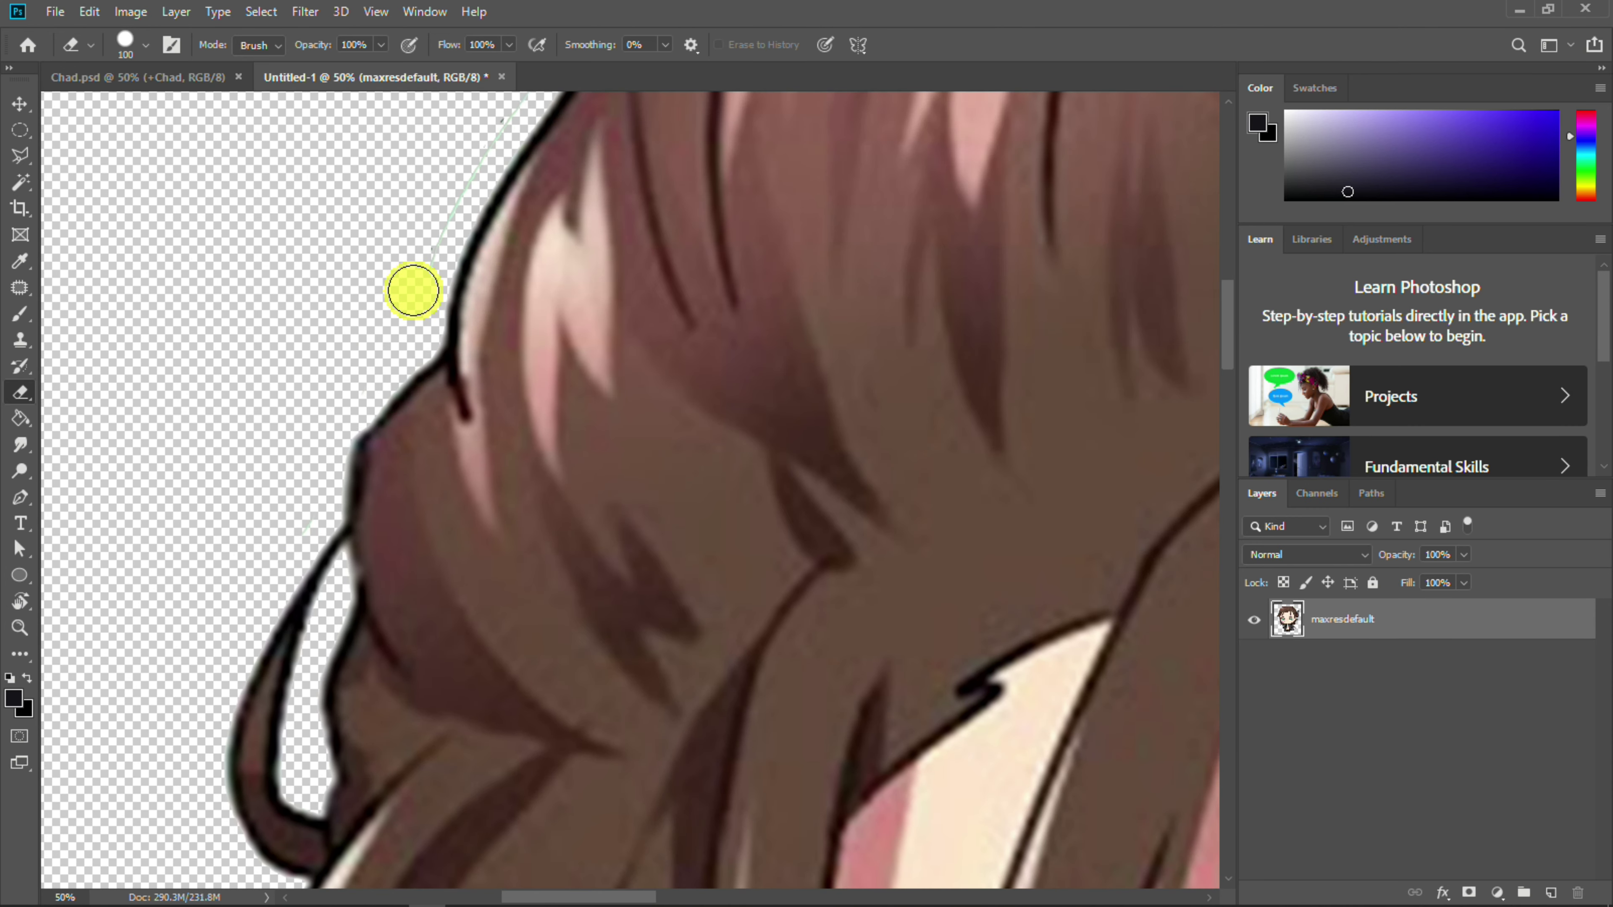
pyautogui.scroll(5, 413, 292)
pyautogui.hscroll(2, 232, 646)
pyautogui.scroll(5, 422, 353)
pyautogui.hscroll(2, 207, 611)
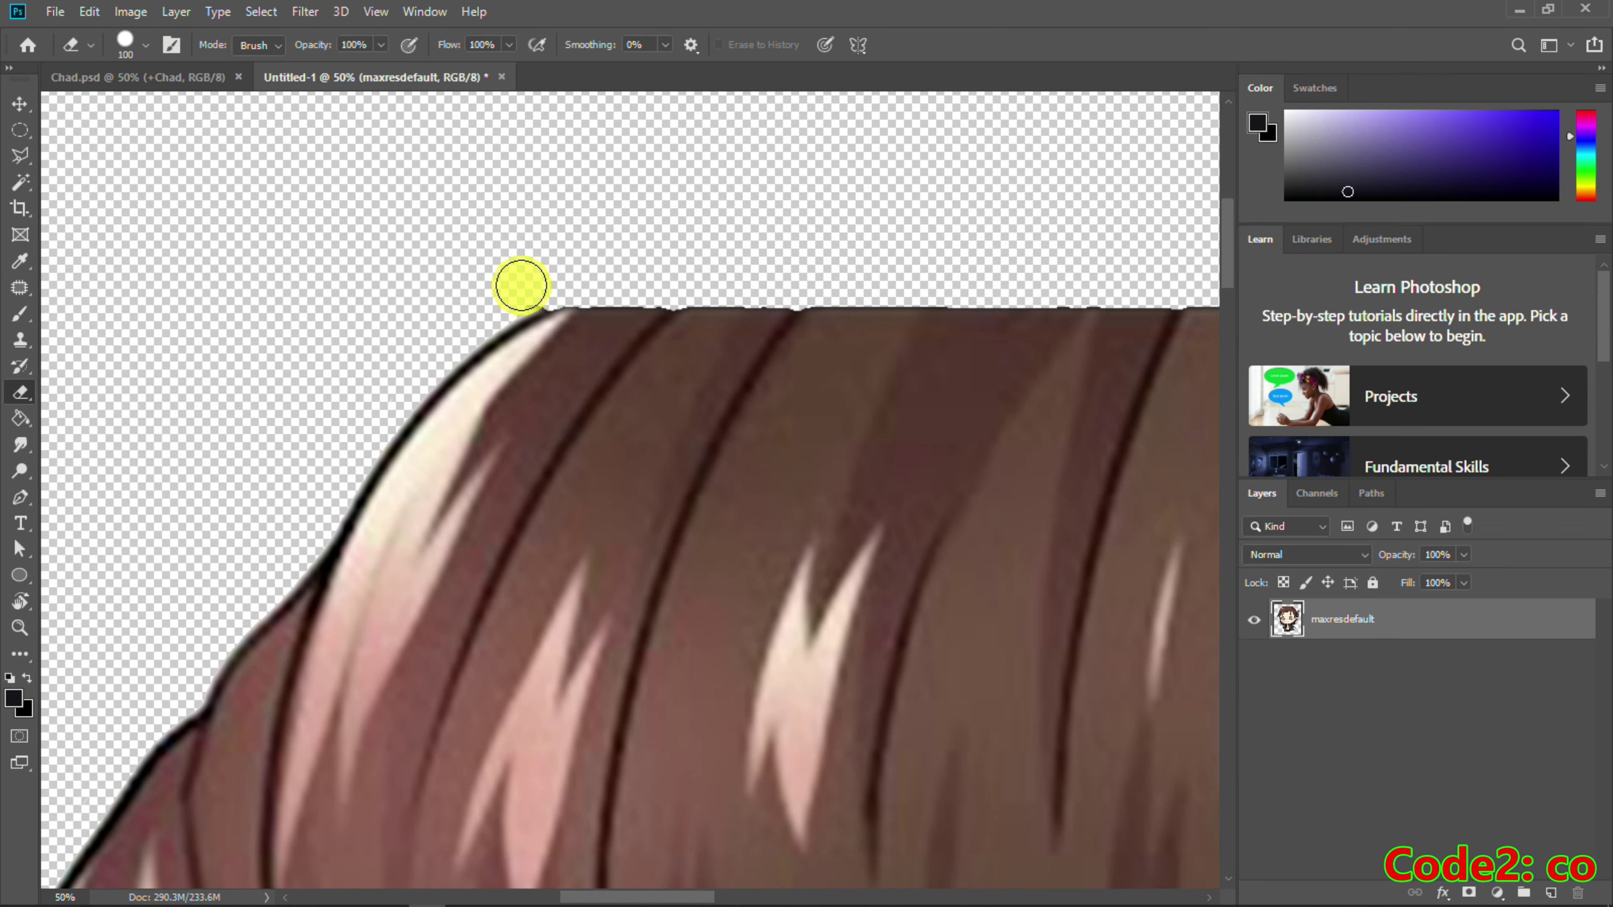
pyautogui.scroll(-4, 493, 241)
pyautogui.scroll(-1, 493, 237)
pyautogui.moveTo(1420, 621); pyautogui.dragTo(1415, 639)
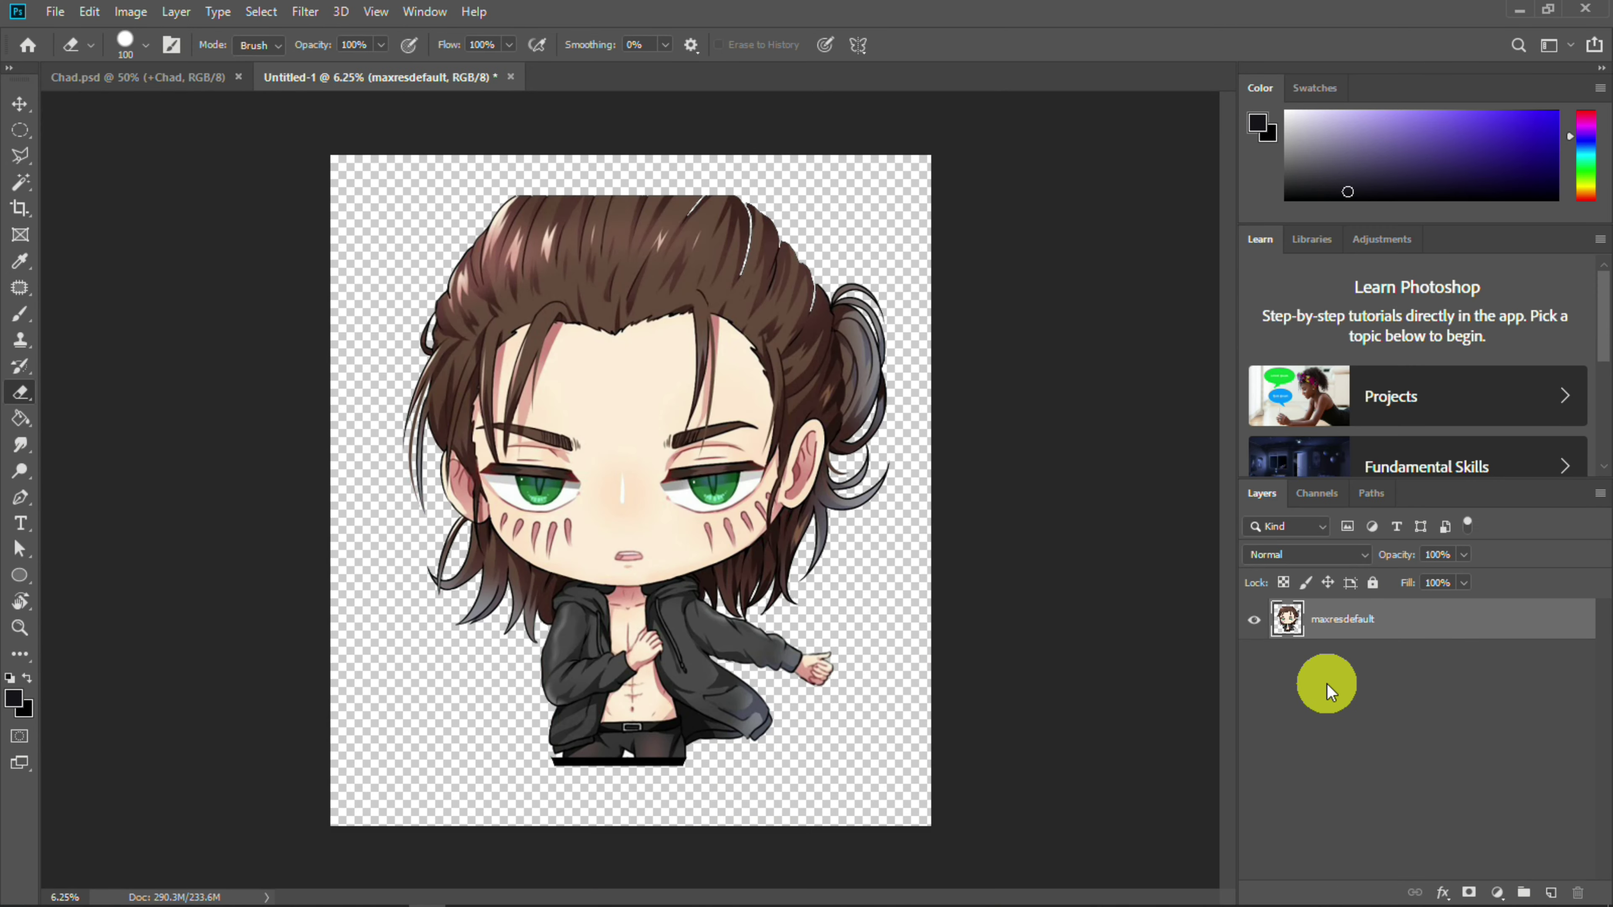
# Save the document as a Photoshop file named eren
pyautogui.hotkey('ctrl', 's')
pyautogui.doubleClick(594, 297)
pyautogui.doubleClick(249, 206)
pyautogui.click(239, 378)
pyautogui.write('eren')
pyautogui.press('Return')
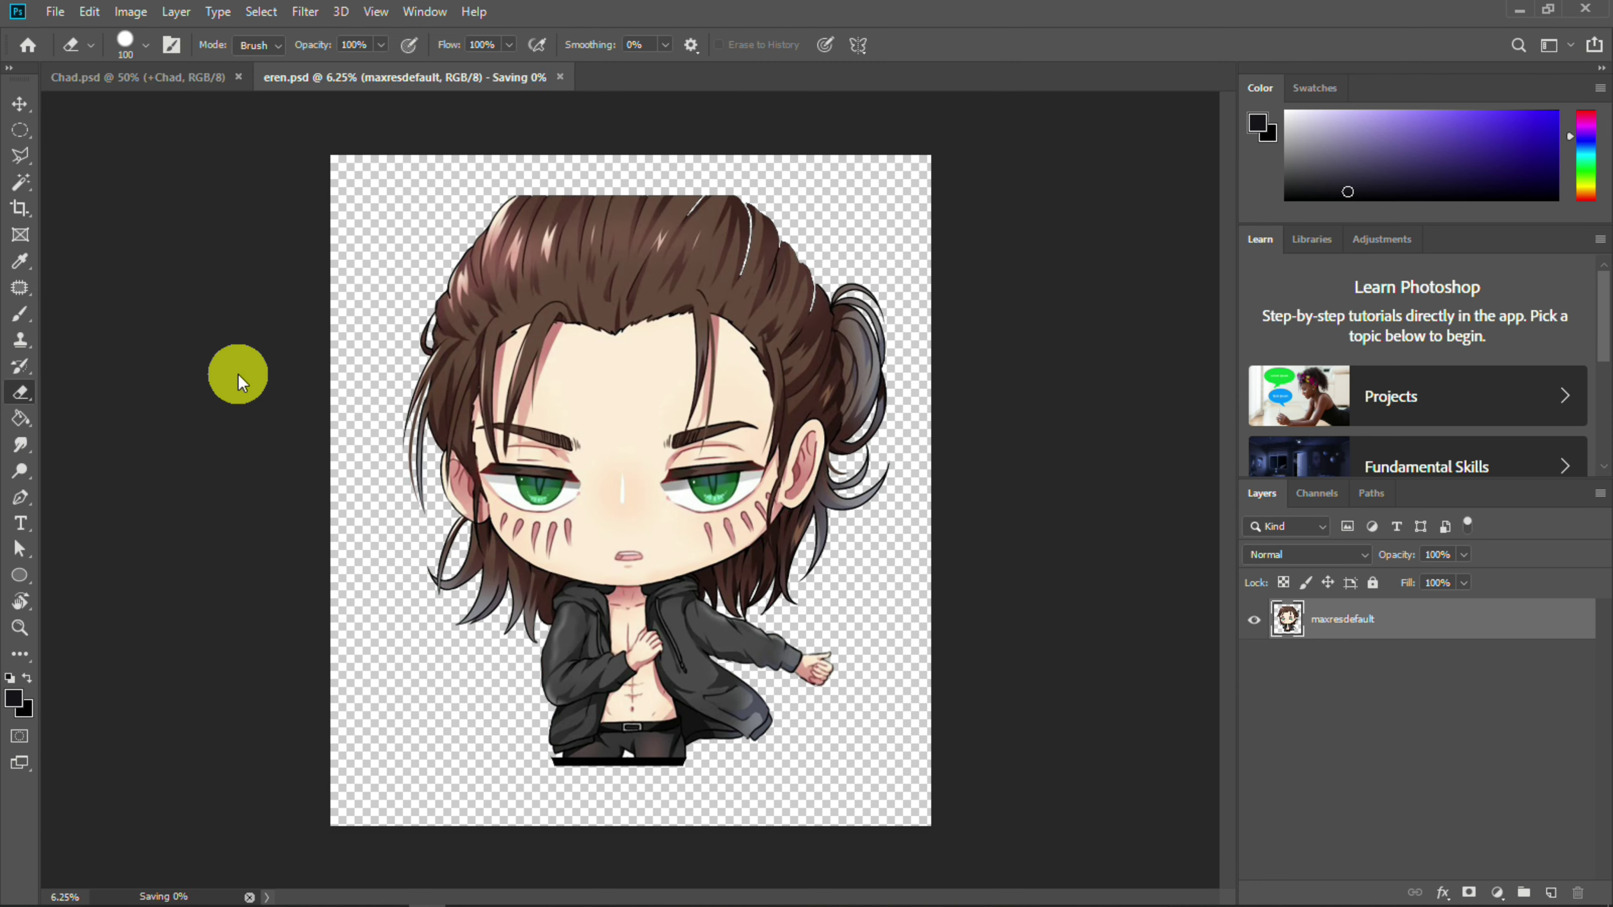
# Duplicate the maxresdefault layer with the name backup in eren.psd
pyautogui.scroll(2, 239, 373)
pyautogui.rightClick(1388, 632)
pyautogui.click(1182, 166)
pyautogui.write('back')
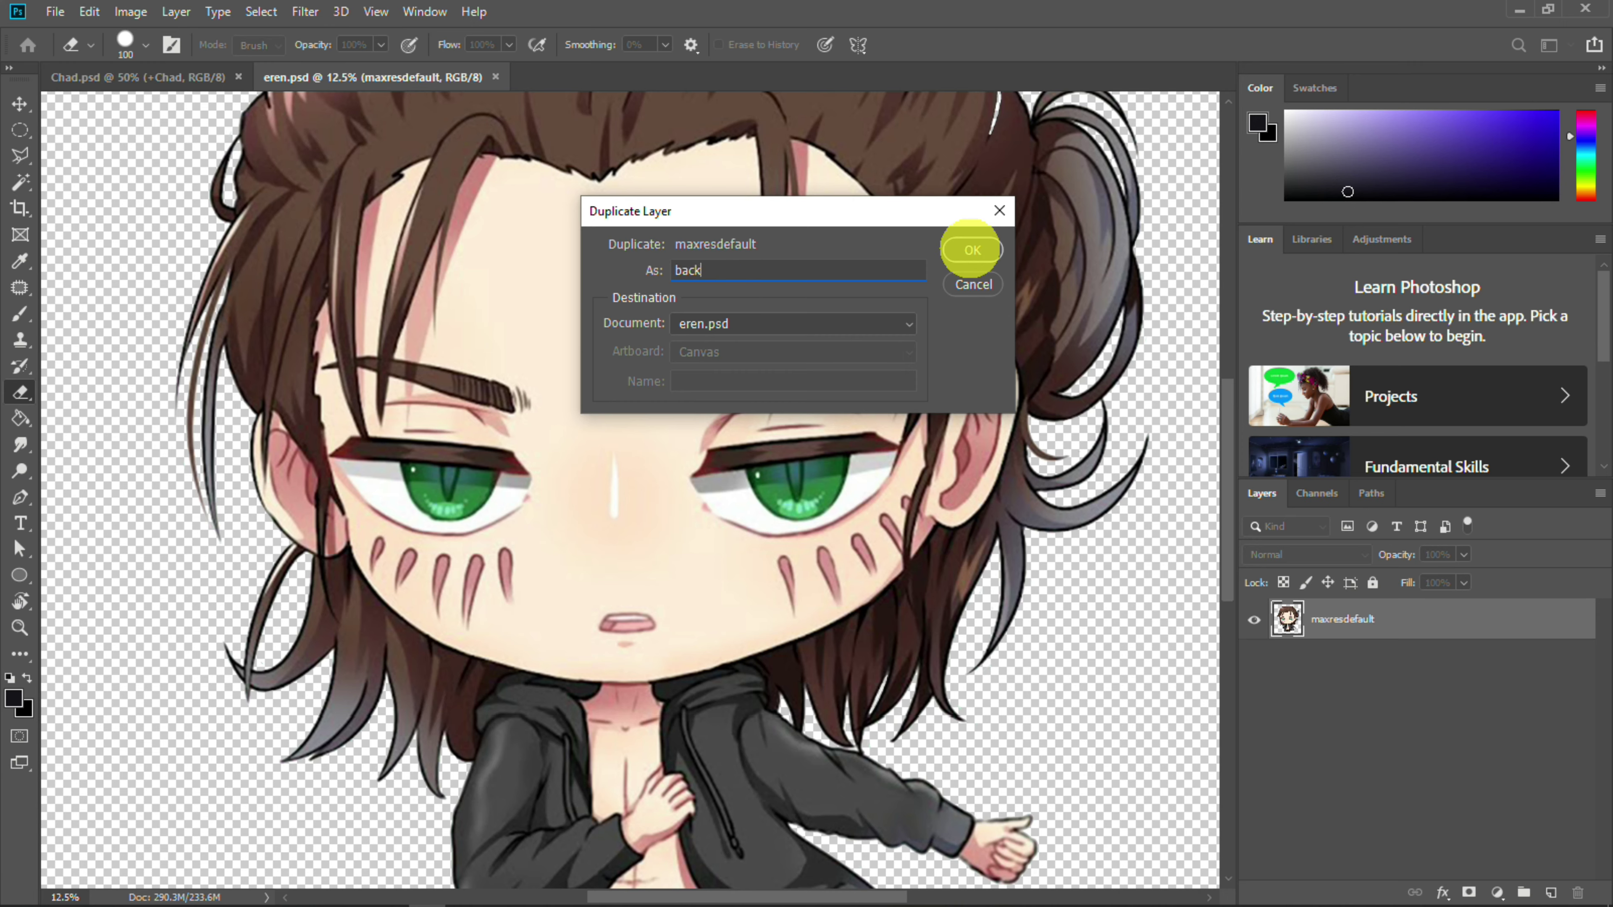
pyautogui.write('up')
pyautogui.click(970, 248)
# Rename the maxresdefault layer to eren and hide the backup layer
pyautogui.rightClick(1359, 670)
pyautogui.rightClick(1405, 672)
pyautogui.click(1351, 668)
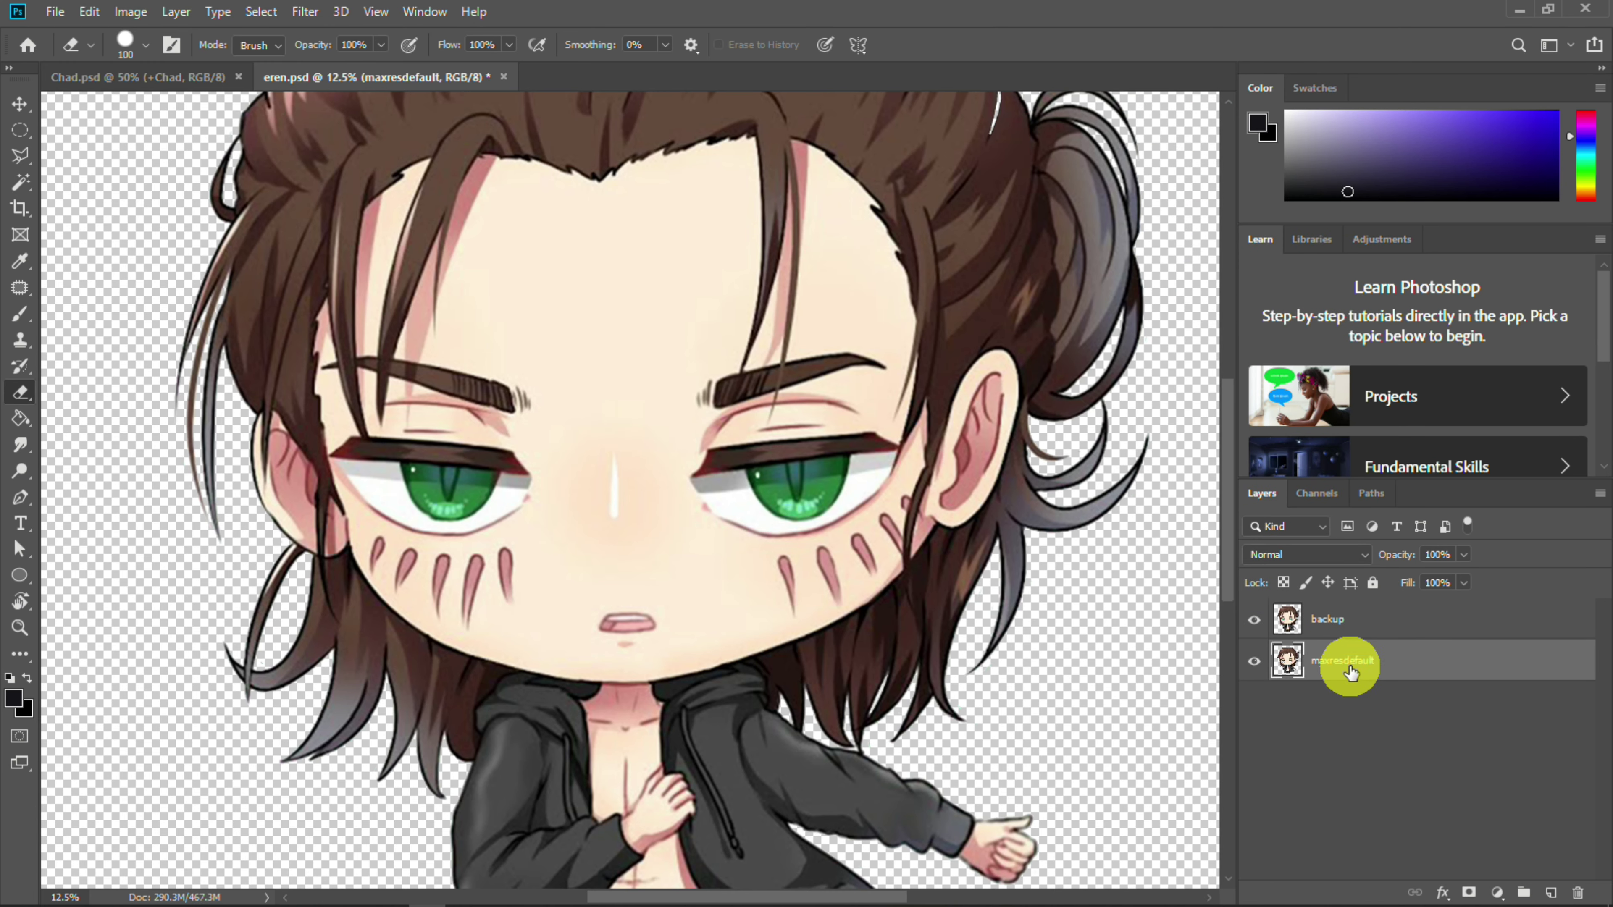
pyautogui.click(1254, 619)
# Outline the eyebrow nearest the hair bun with a closed Pen path and convert the path to a selection
pyautogui.scroll(2, 1026, 569)
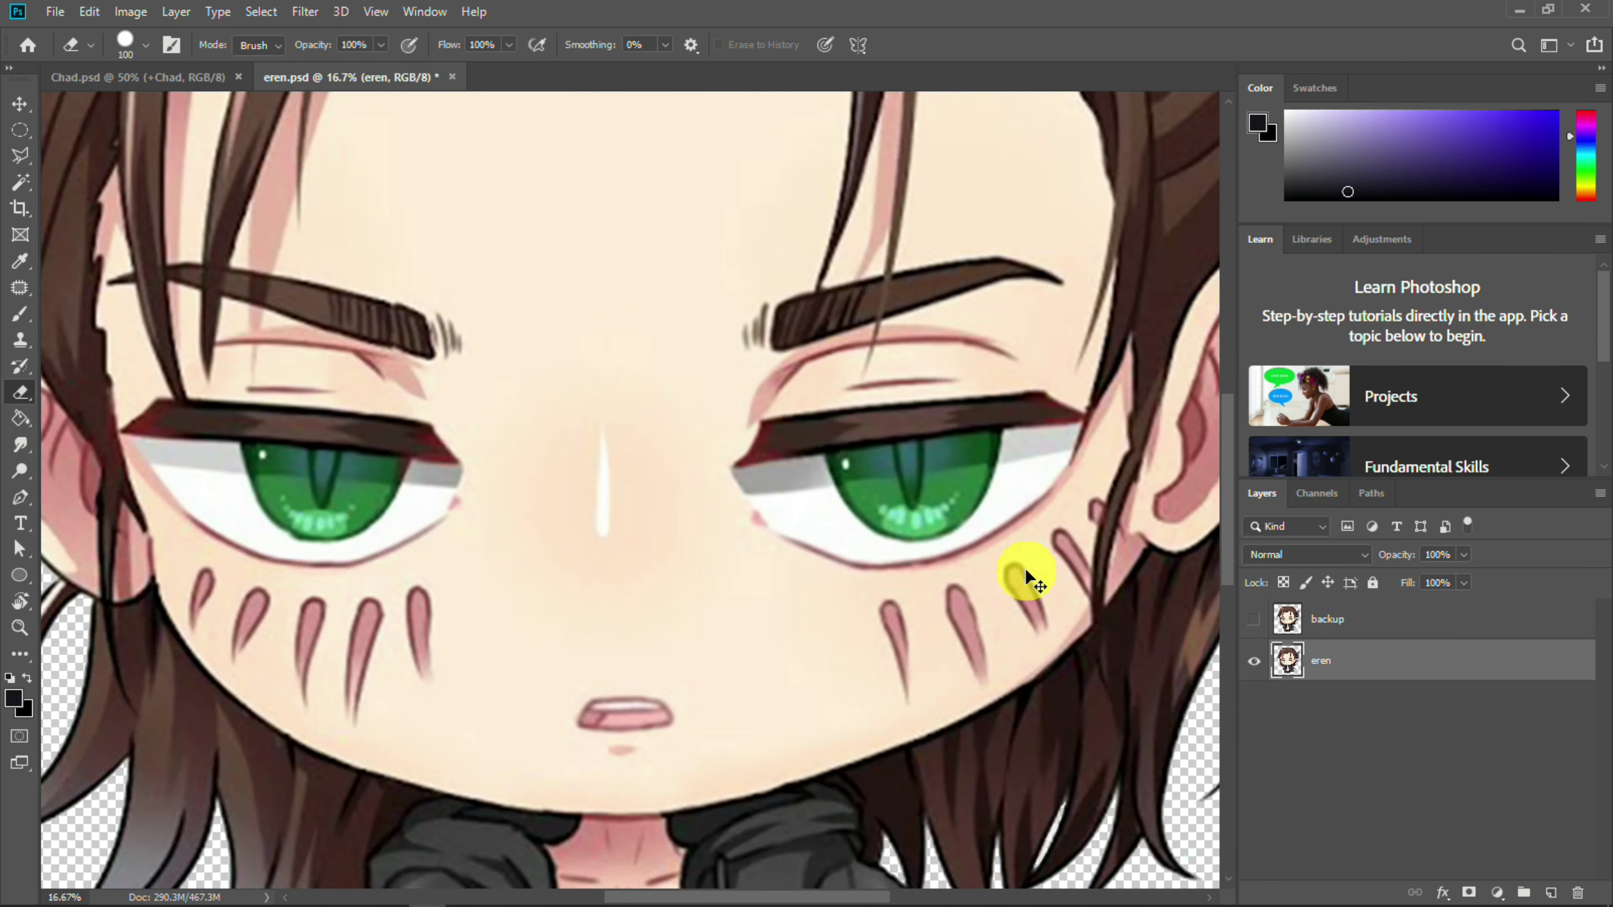
pyautogui.press('w')
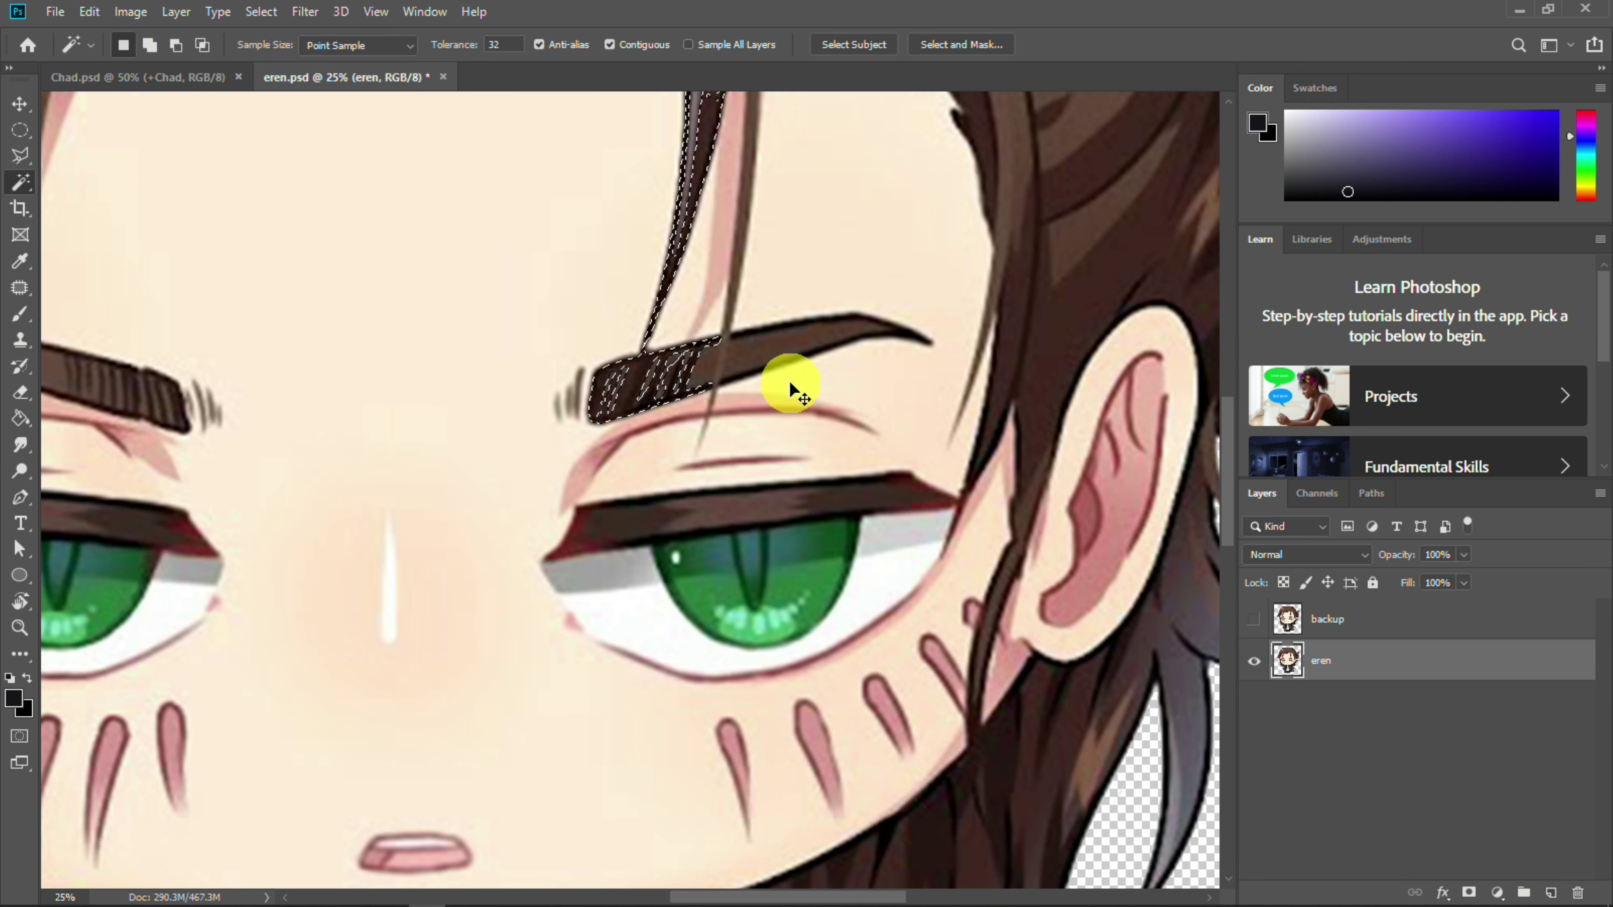
pyautogui.press('p')
pyautogui.click(488, 366)
pyautogui.click(731, 274)
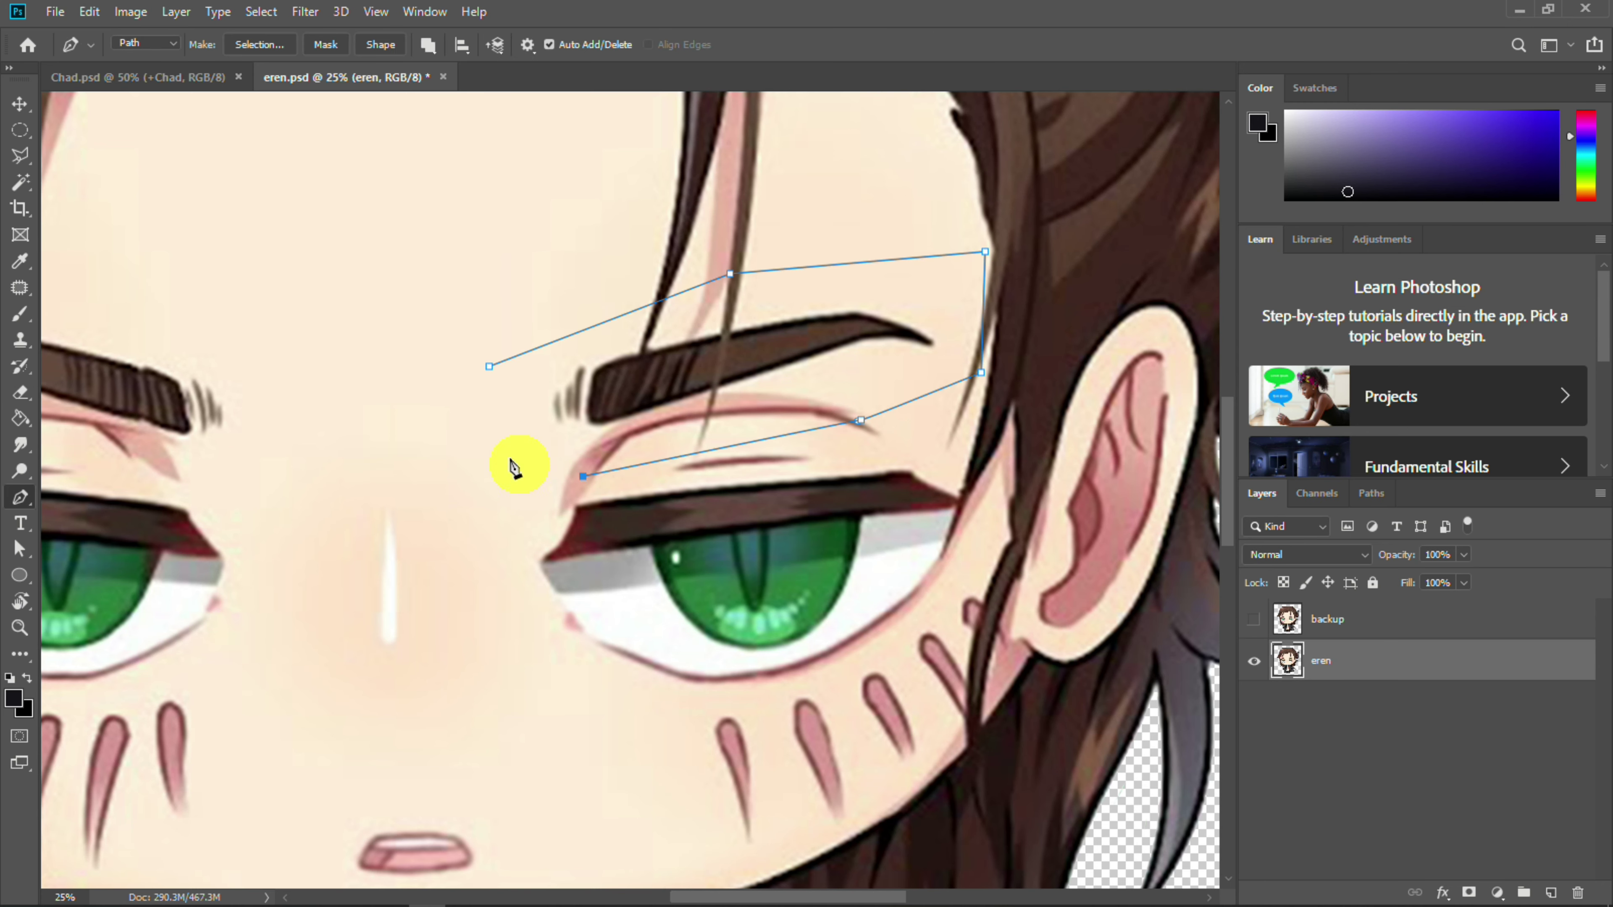
pyautogui.click(482, 436)
pyautogui.rightClick(487, 363)
pyautogui.click(540, 483)
pyautogui.click(896, 242)
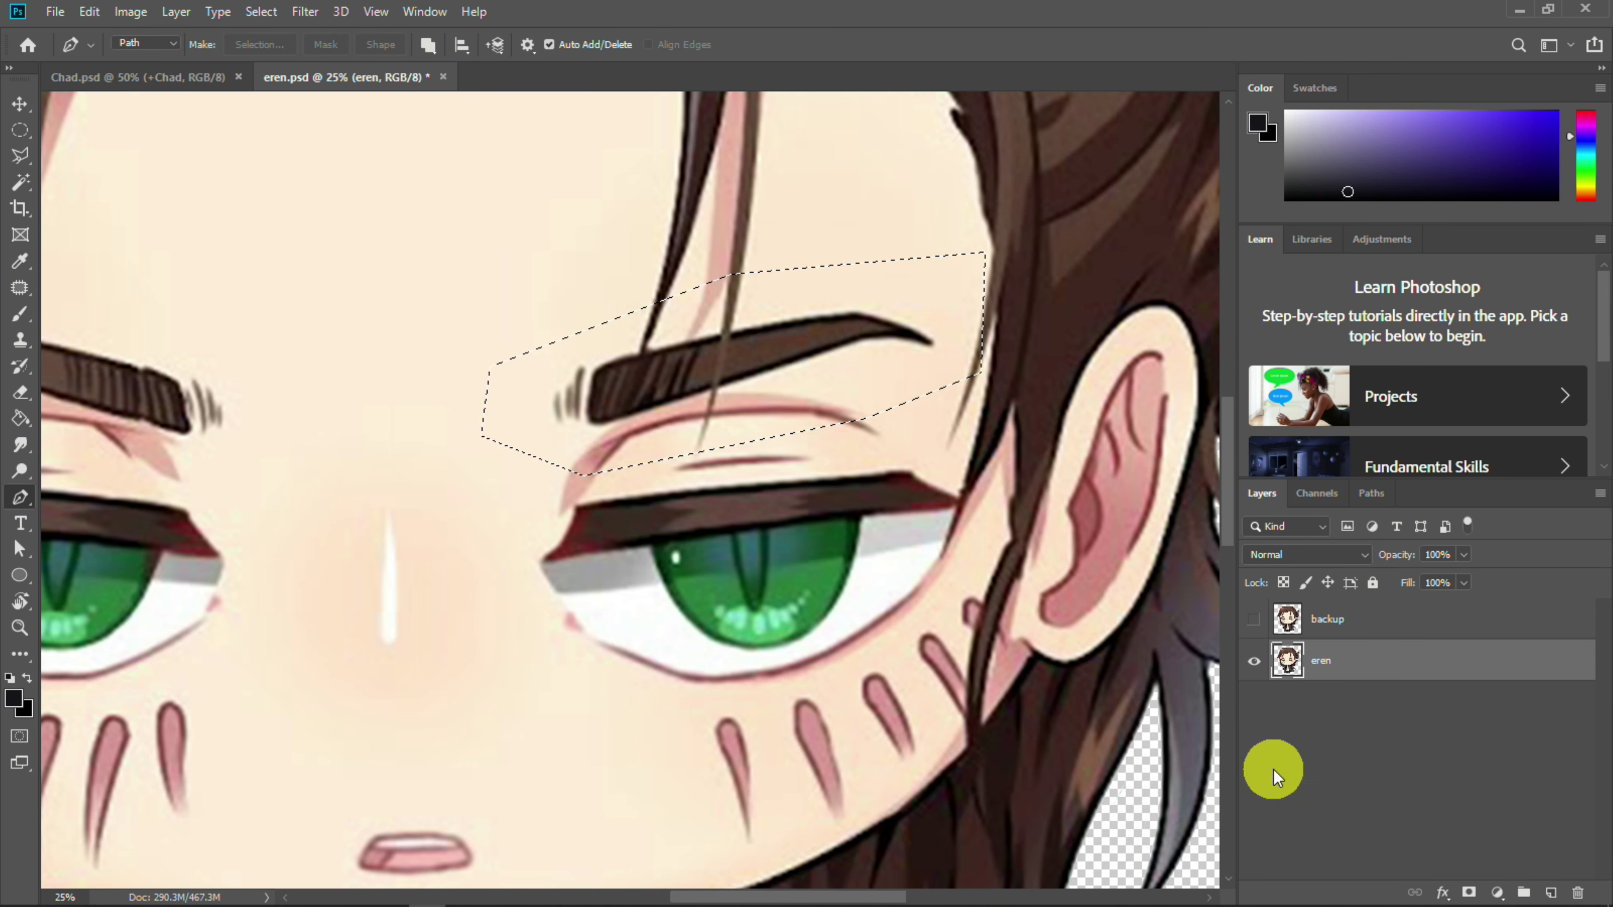
# Copy the selected eyebrow area to a new layer and hide the eren layer
pyautogui.hotkey('ctrl', 'j')
pyautogui.click(1249, 704)
# Remove the skin areas around the copied eyebrow on Layer 1 with the Magic Eraser
pyautogui.click(24, 413)
pyautogui.rightClick(23, 396)
pyautogui.click(82, 433)
pyautogui.click(505, 381)
pyautogui.click(889, 285)
pyautogui.click(734, 419)
pyautogui.click(682, 290)
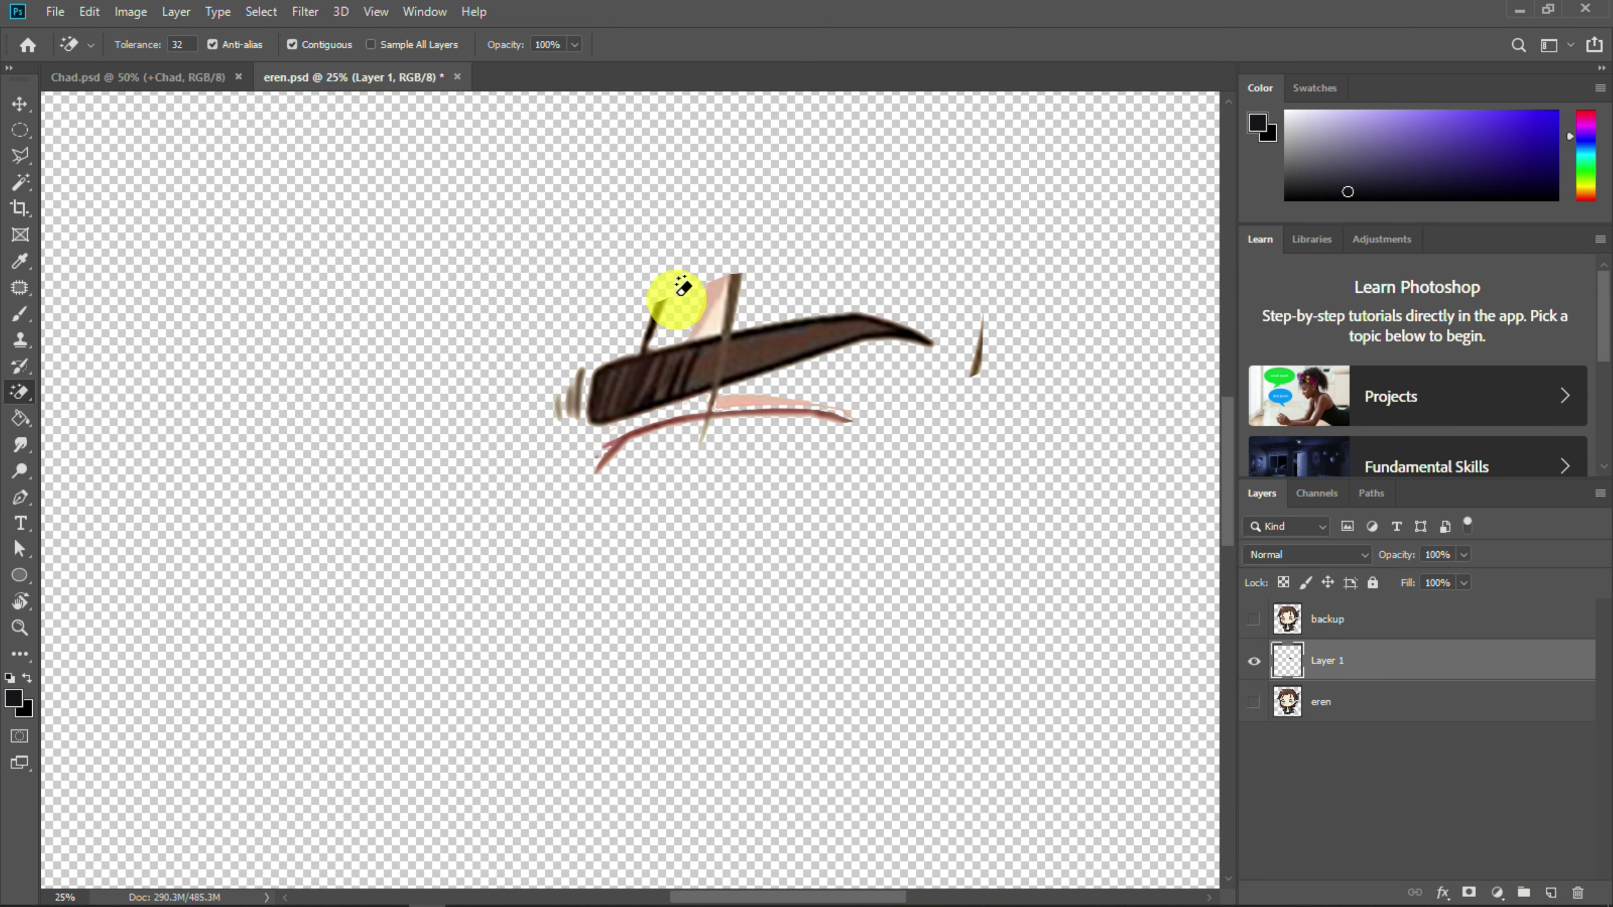
# Erase the eyelid crease, the pink skin beneath the eyebrow and the stray wisp beyond its outer tip with the regular Eraser
pyautogui.moveTo(20, 392); pyautogui.dragTo(96, 386)
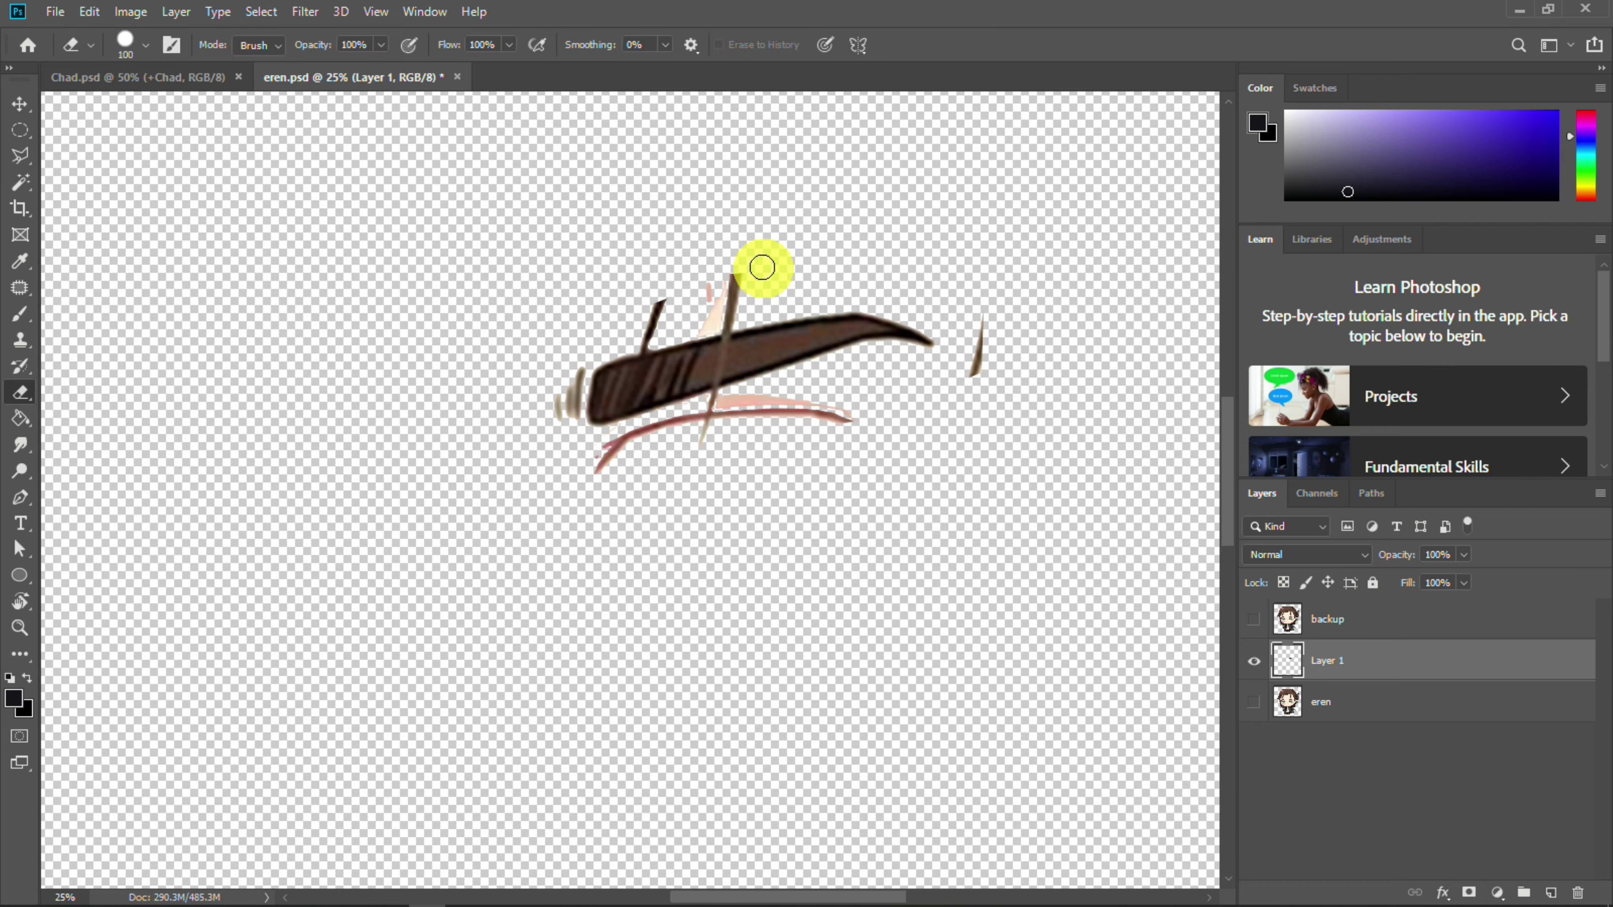
pyautogui.hotkey('ctrl', '+')
pyautogui.hotkey('ctrl', '+')
pyautogui.moveTo(771, 332); pyautogui.dragTo(439, 499)
pyautogui.moveTo(1127, 421); pyautogui.dragTo(1052, 416)
pyautogui.moveTo(918, 315); pyautogui.dragTo(893, 472)
pyautogui.moveTo(674, 511)
pyautogui.mouseDown()
pyautogui.moveTo(458, 516)
pyautogui.moveTo(150, 603)
pyautogui.mouseUp()
pyautogui.moveTo(340, 502)
pyautogui.mouseDown()
pyautogui.moveTo(441, 499)
pyautogui.moveTo(423, 484)
pyautogui.moveTo(305, 522)
pyautogui.mouseUp()
pyautogui.moveTo(308, 529); pyautogui.dragTo(555, 553)
# Undo the stroke over the short lines beside the eyebrow and erase the hair strands above it, comparing with the backup layer
pyautogui.moveTo(366, 418); pyautogui.dragTo(339, 560)
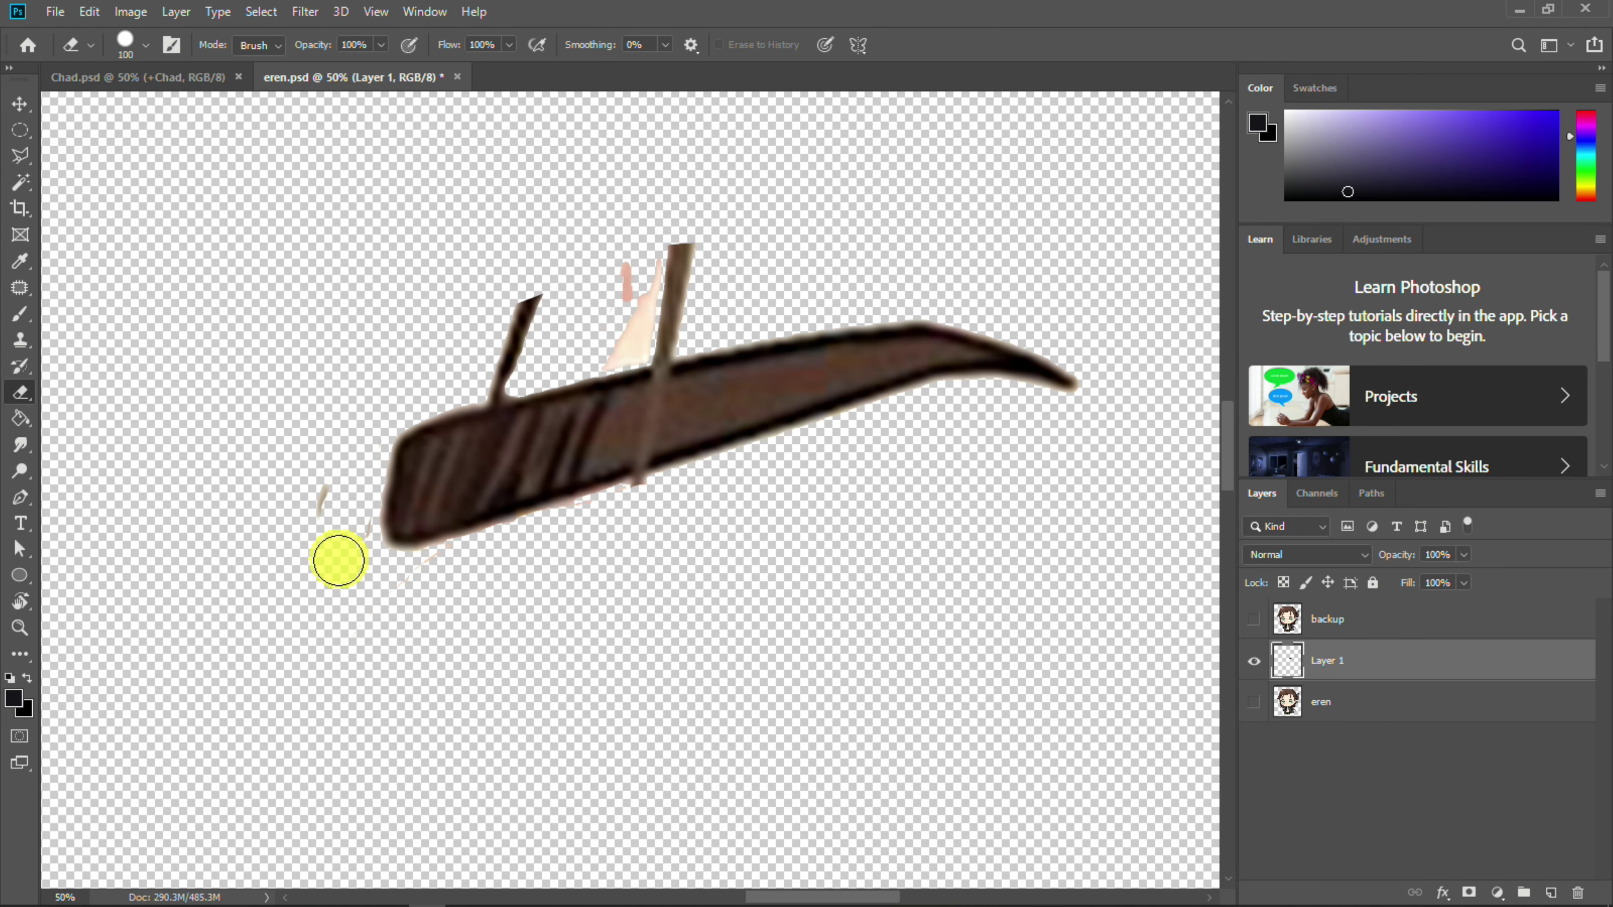
pyautogui.hotkey('ctrl', 'z')
pyautogui.moveTo(499, 363); pyautogui.dragTo(743, 257)
pyautogui.click(1256, 622)
pyautogui.click(1255, 621)
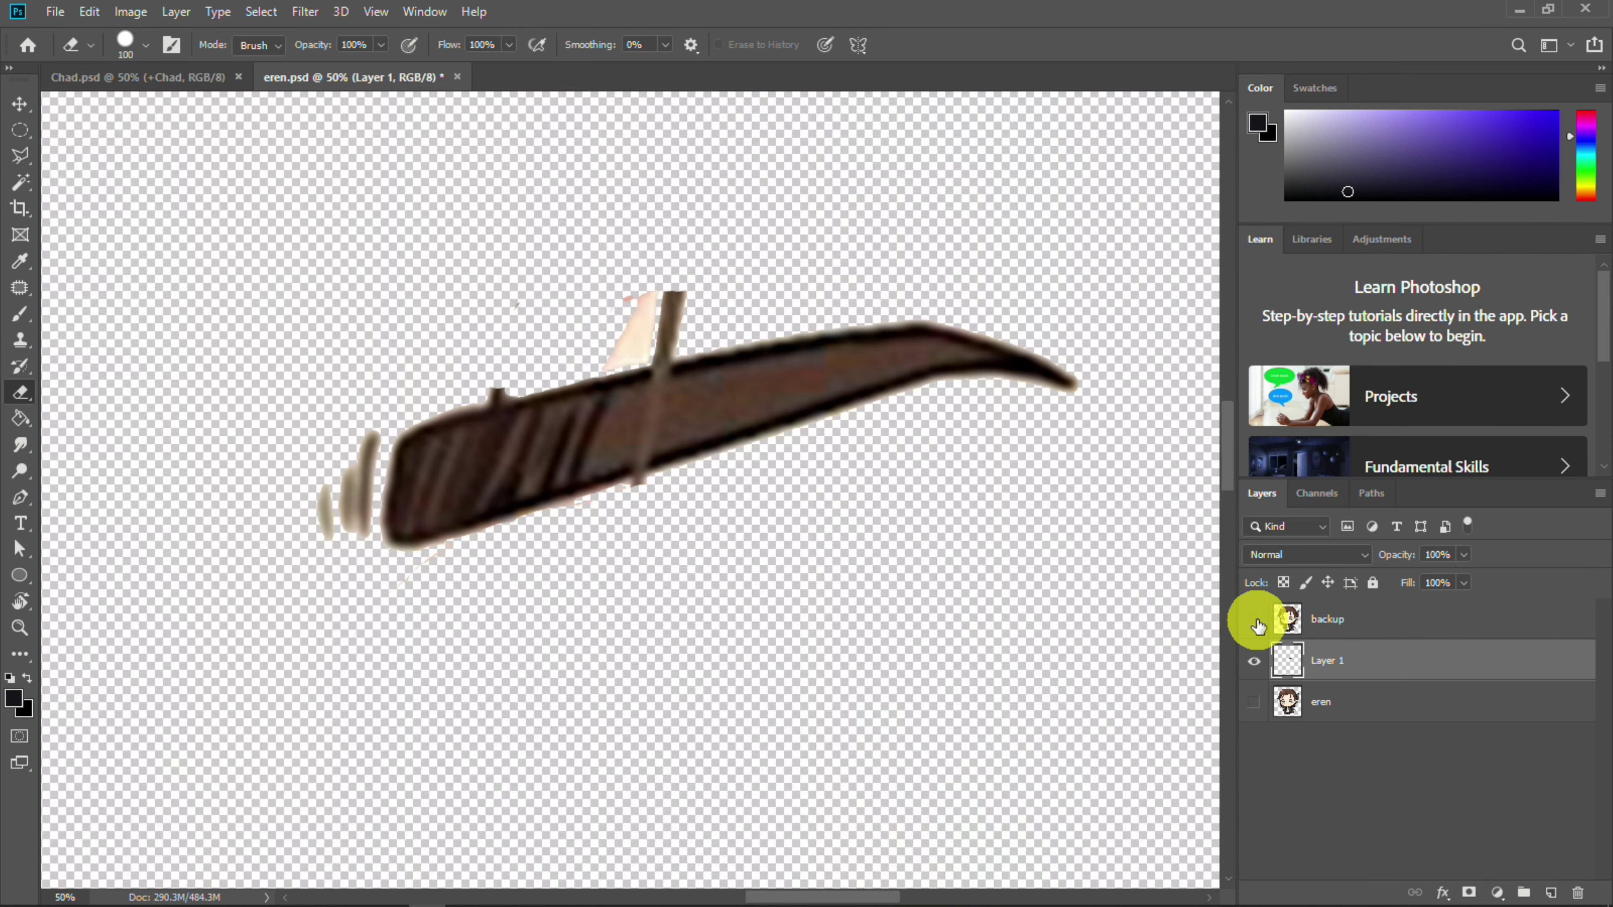
pyautogui.click(1256, 621)
pyautogui.click(1256, 621)
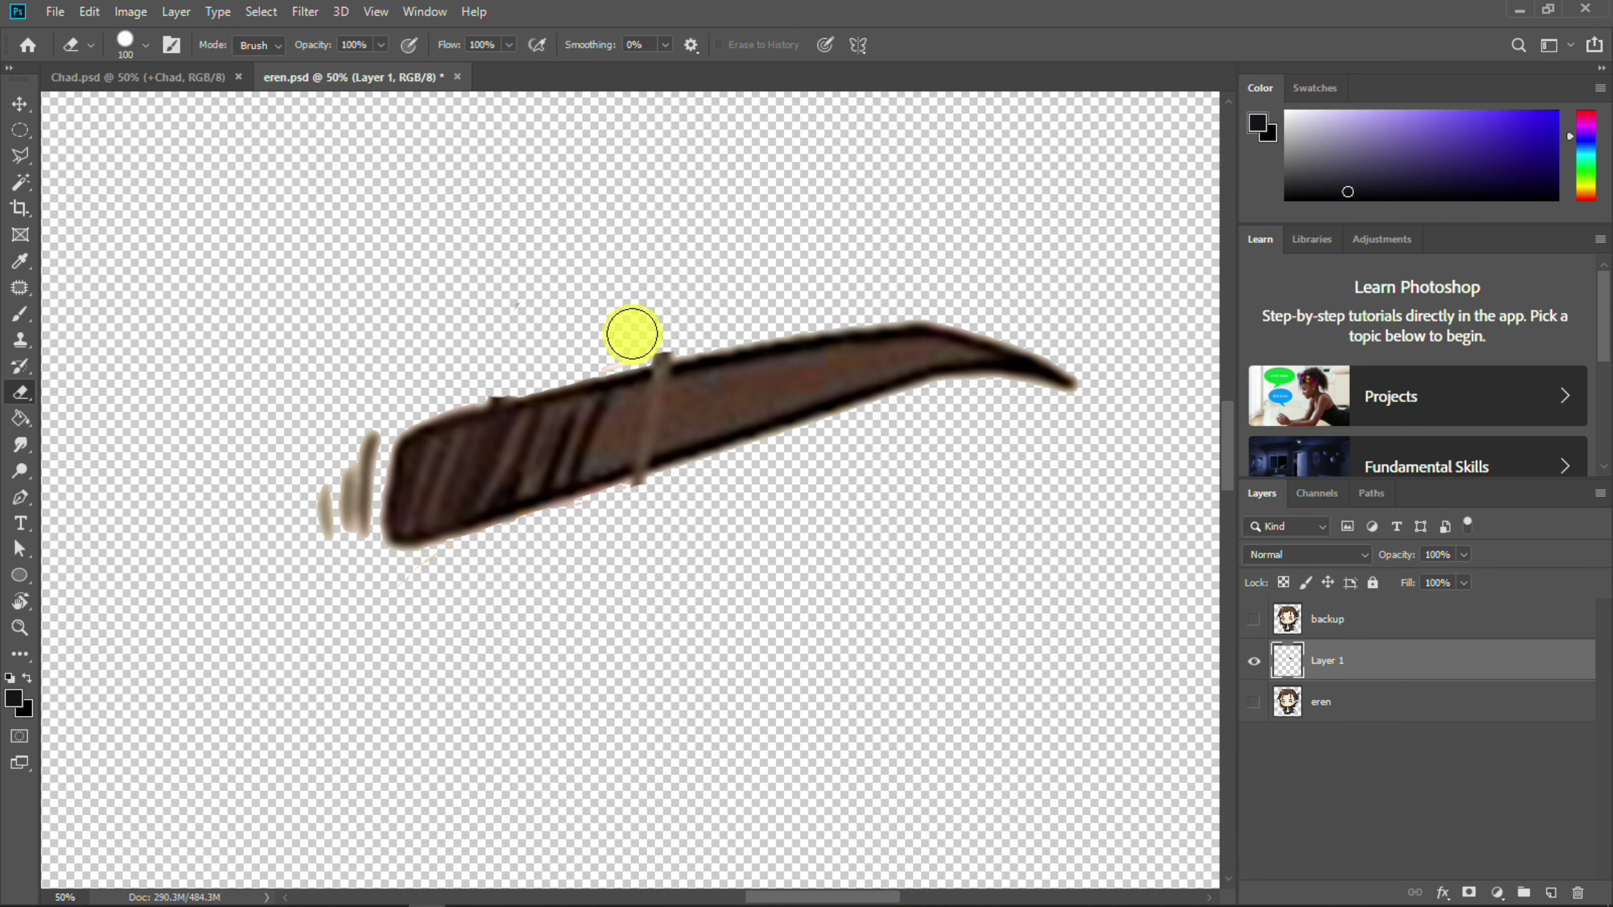
# Trace the eyebrow's lower edge from its inner corner to the outer tip with the Magnetic Lasso
pyautogui.hotkey('ctrl', '+')
pyautogui.hotkey('ctrl', '+')
pyautogui.moveTo(714, 550); pyautogui.dragTo(407, 641)
pyautogui.moveTo(439, 673); pyautogui.dragTo(922, 658)
pyautogui.moveTo(20, 157); pyautogui.dragTo(115, 154)
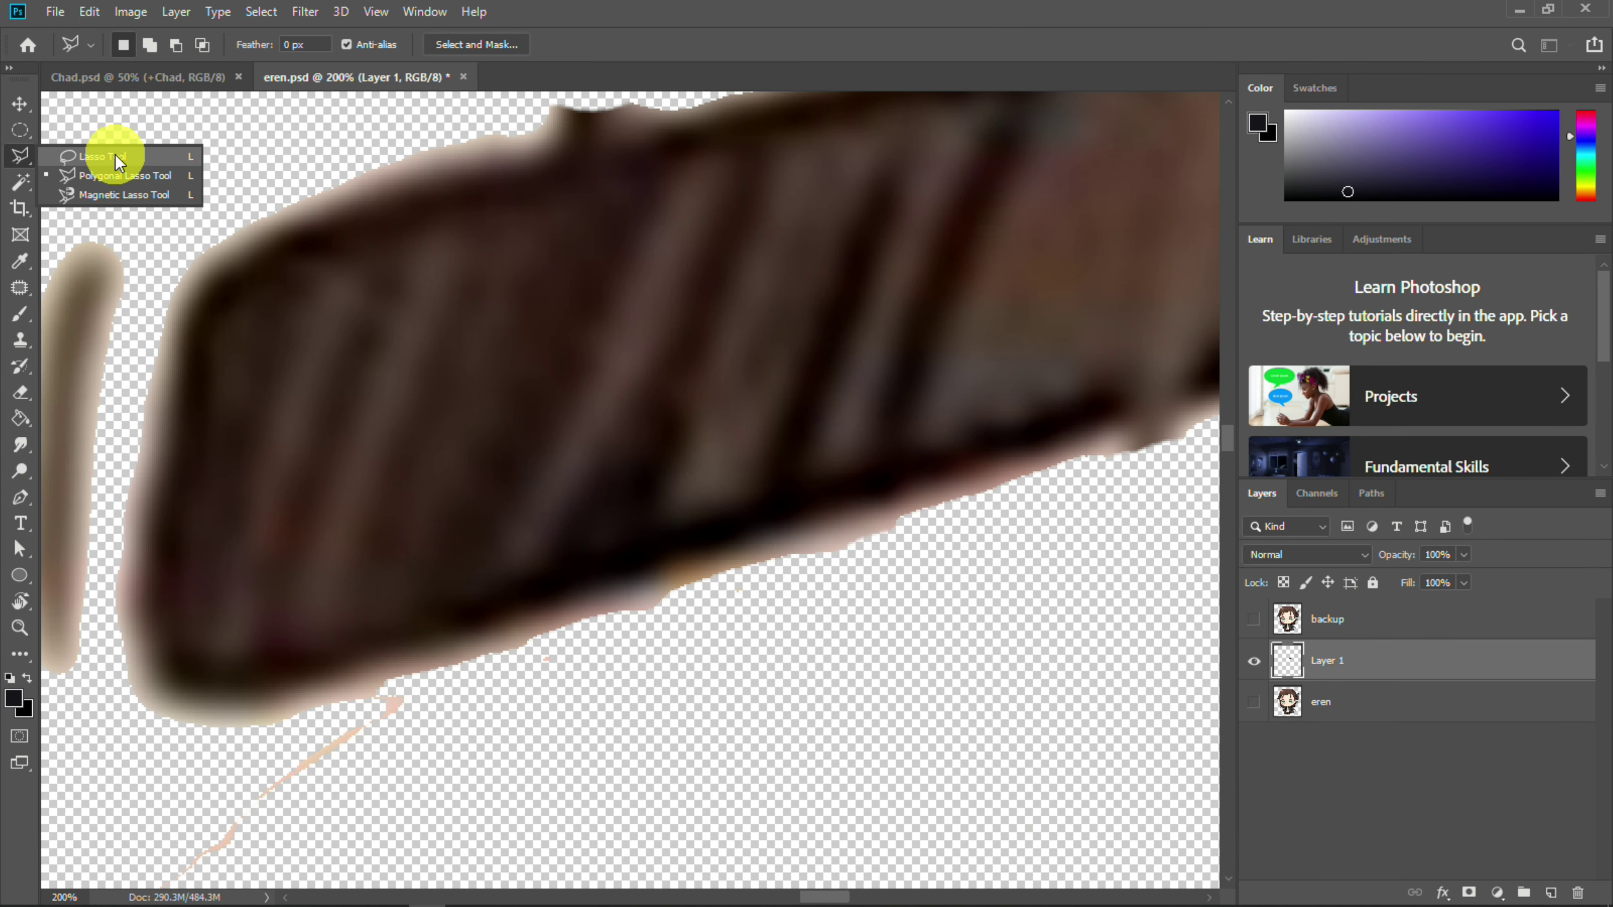
pyautogui.click(93, 204)
pyautogui.click(174, 687)
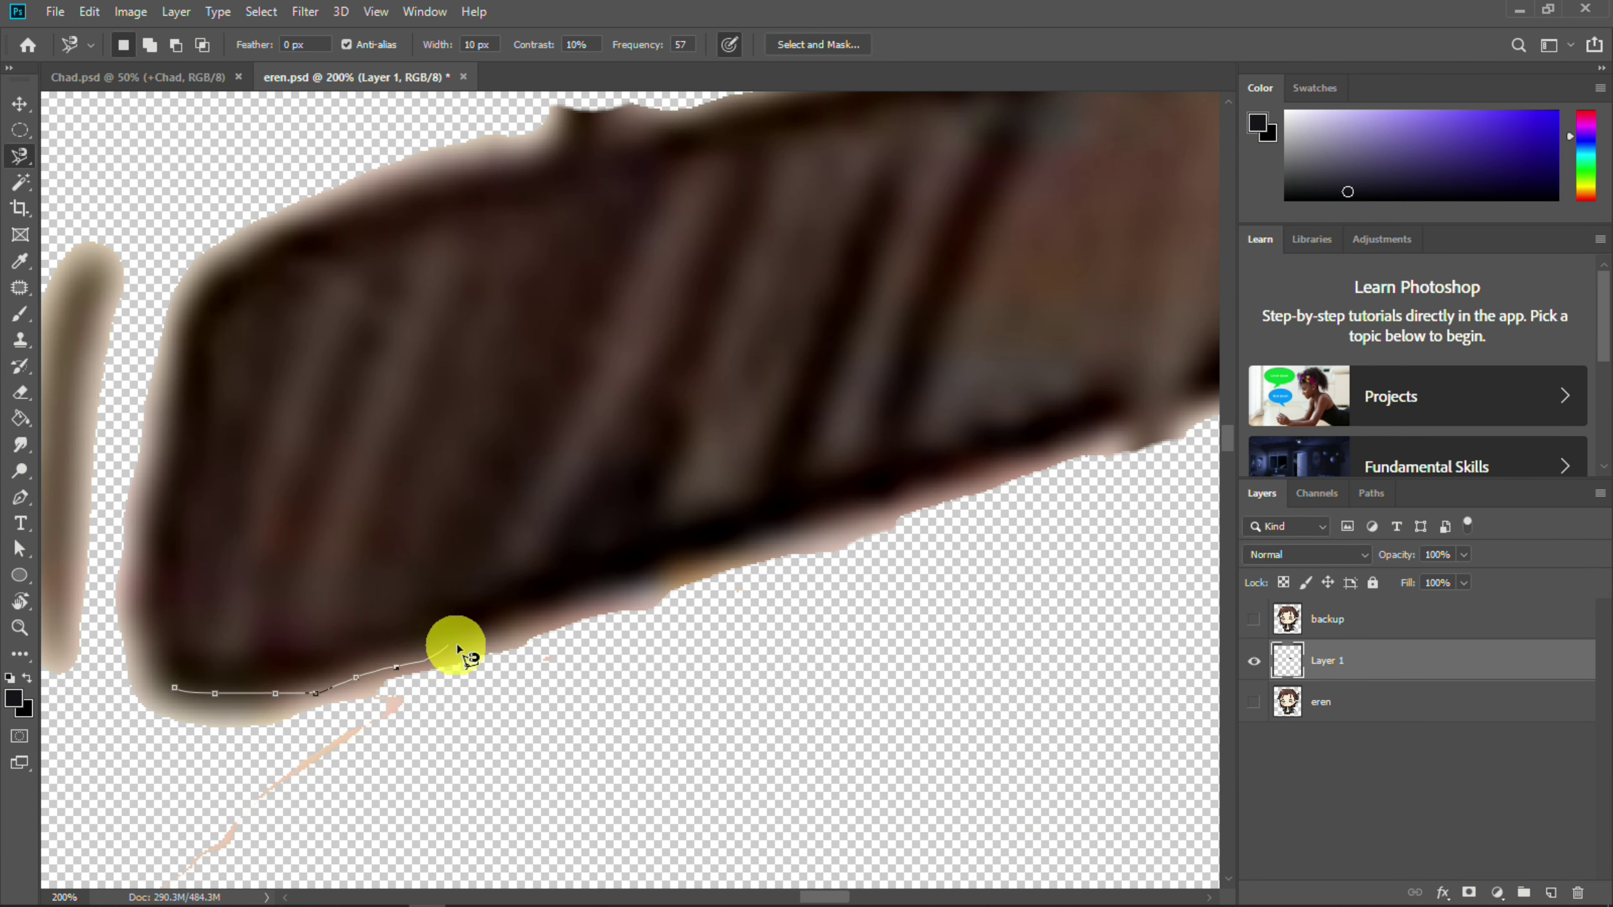
pyautogui.moveTo(747, 555); pyautogui.dragTo(328, 709)
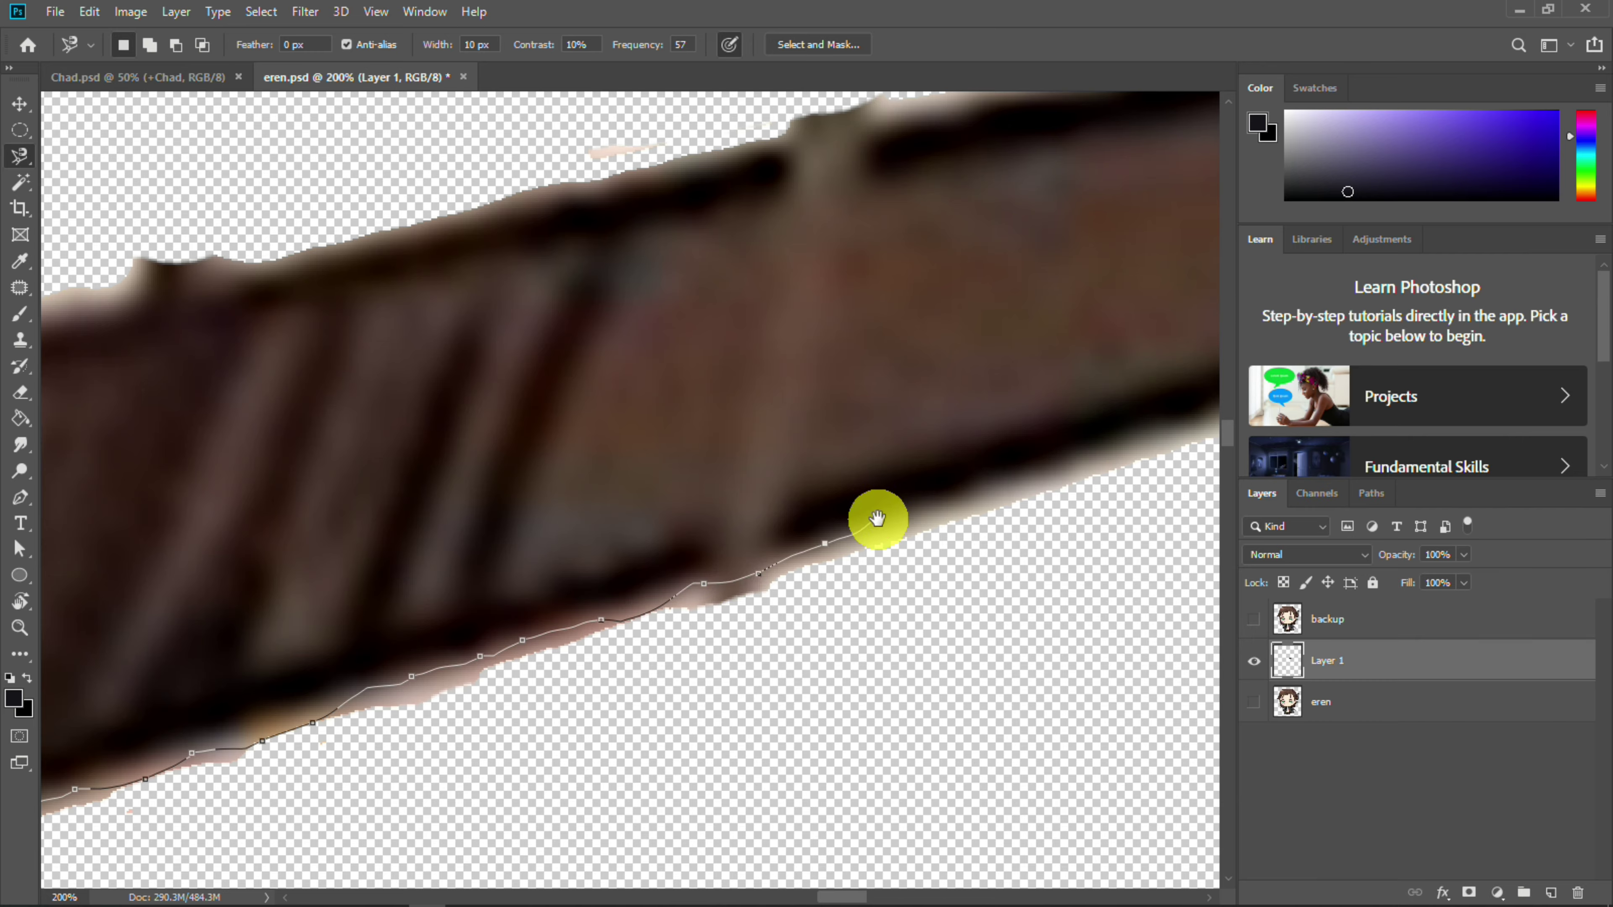
pyautogui.moveTo(1024, 494); pyautogui.dragTo(310, 691)
pyautogui.moveTo(631, 579)
pyautogui.mouseDown()
pyautogui.moveTo(524, 647)
pyautogui.moveTo(241, 730)
pyautogui.mouseUp()
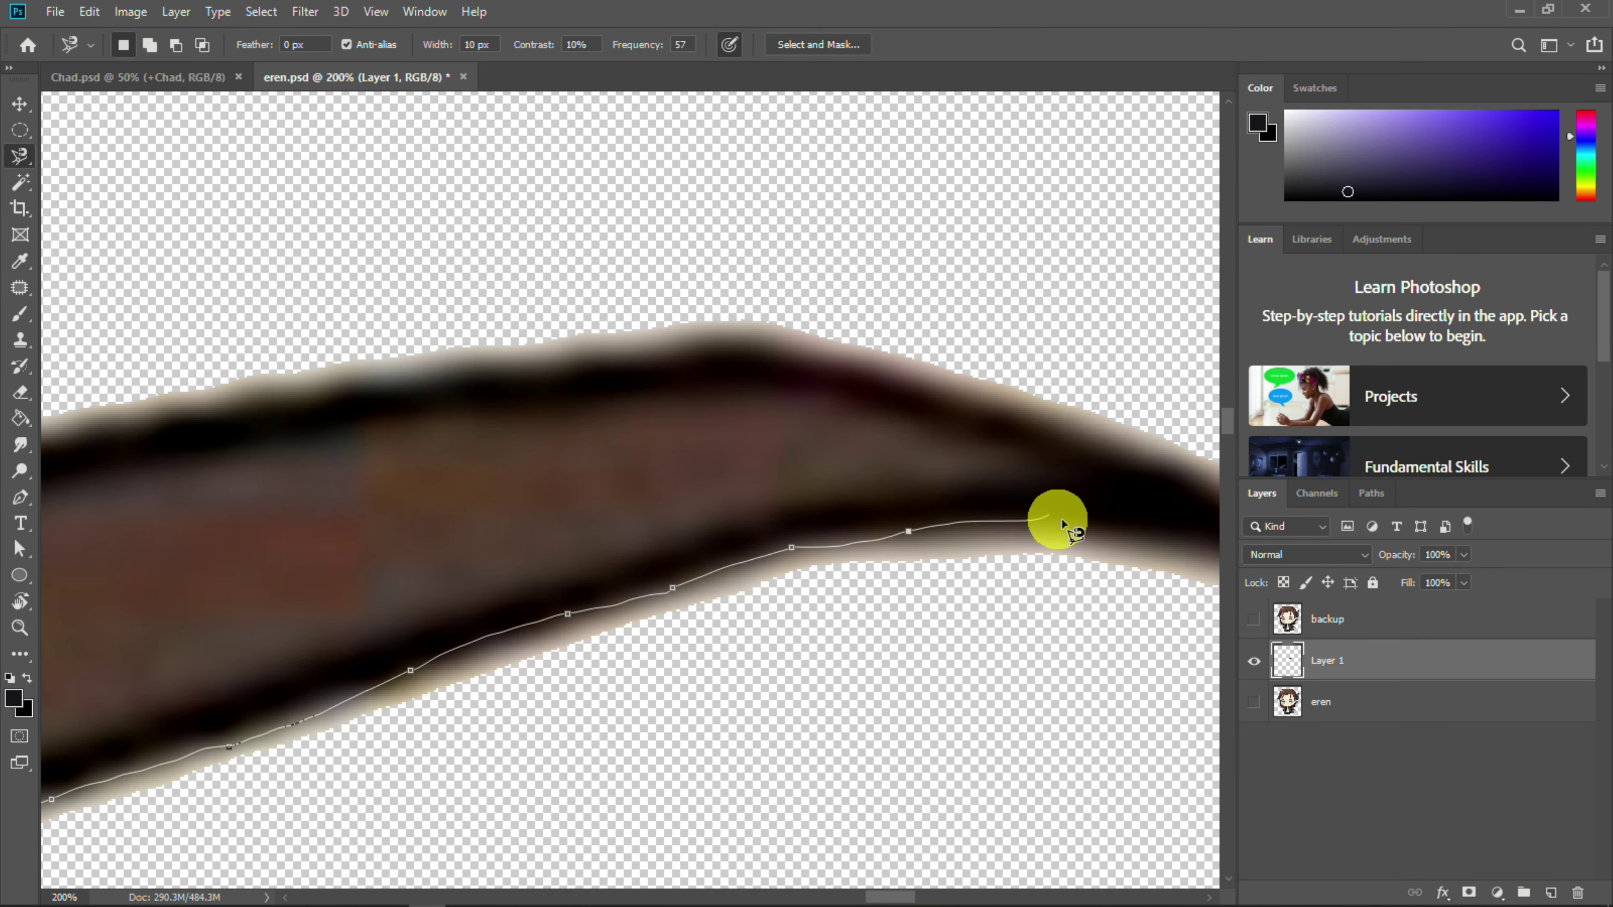
pyautogui.moveTo(1042, 515); pyautogui.dragTo(771, 500)
pyautogui.moveTo(1022, 552); pyautogui.dragTo(1094, 588)
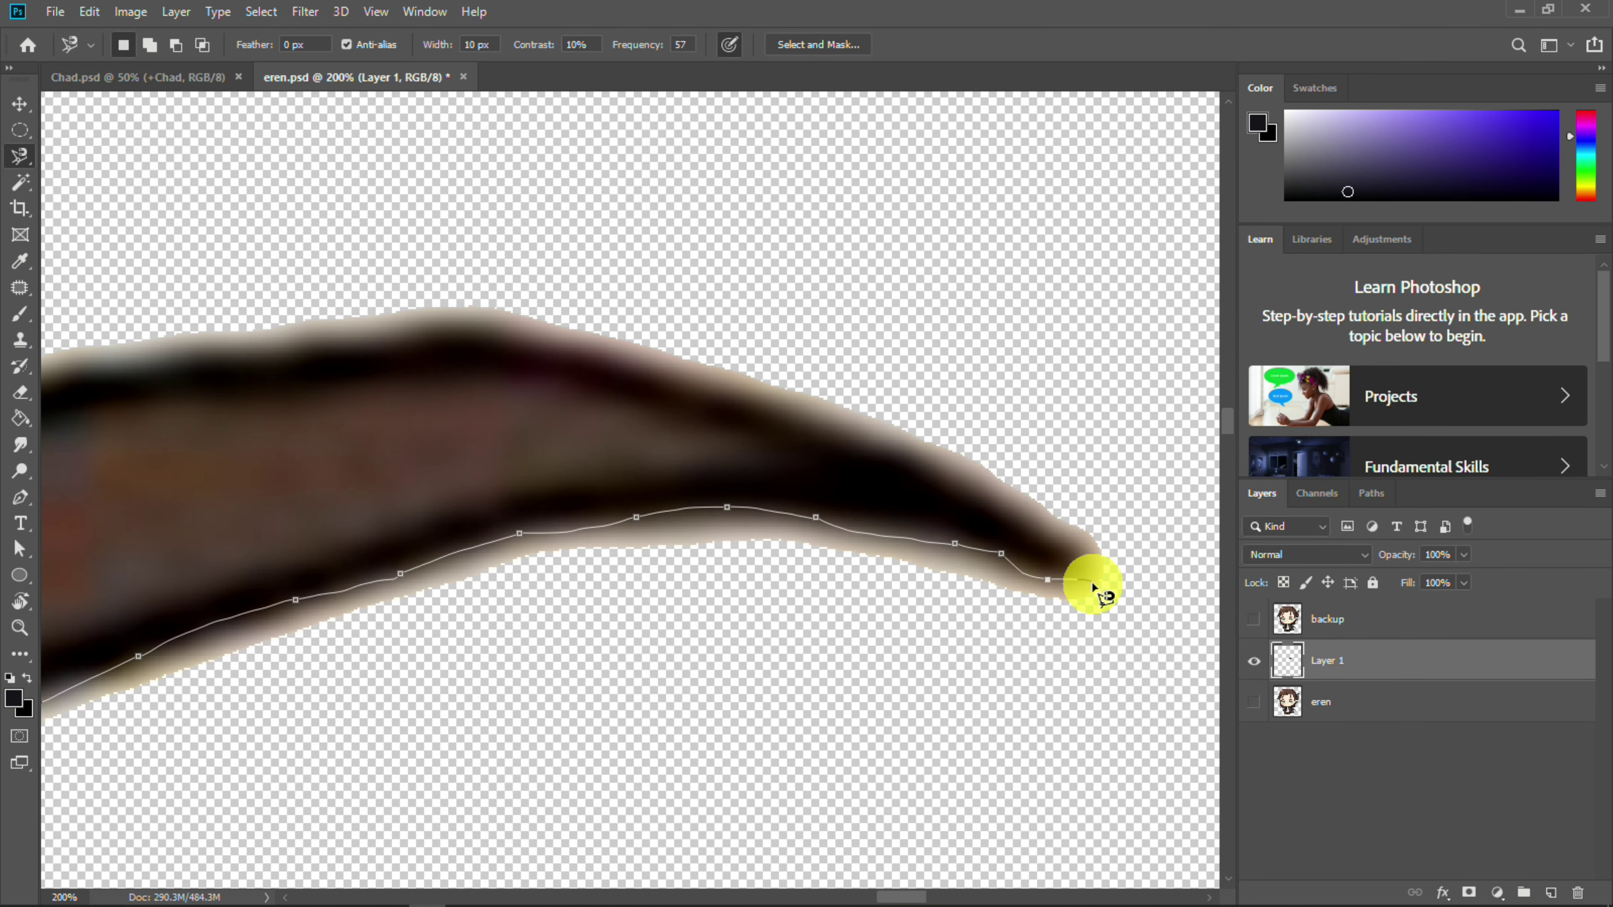
# Close the lasso loop below the eyebrow back at the inner corner and delete the enclosed fringe
pyautogui.click(1039, 660)
pyautogui.moveTo(681, 769); pyautogui.dragTo(1033, 513)
pyautogui.scroll(-1, 770, 631)
pyautogui.moveTo(445, 725)
pyautogui.mouseDown()
pyautogui.moveTo(555, 707)
pyautogui.moveTo(805, 612)
pyautogui.mouseUp()
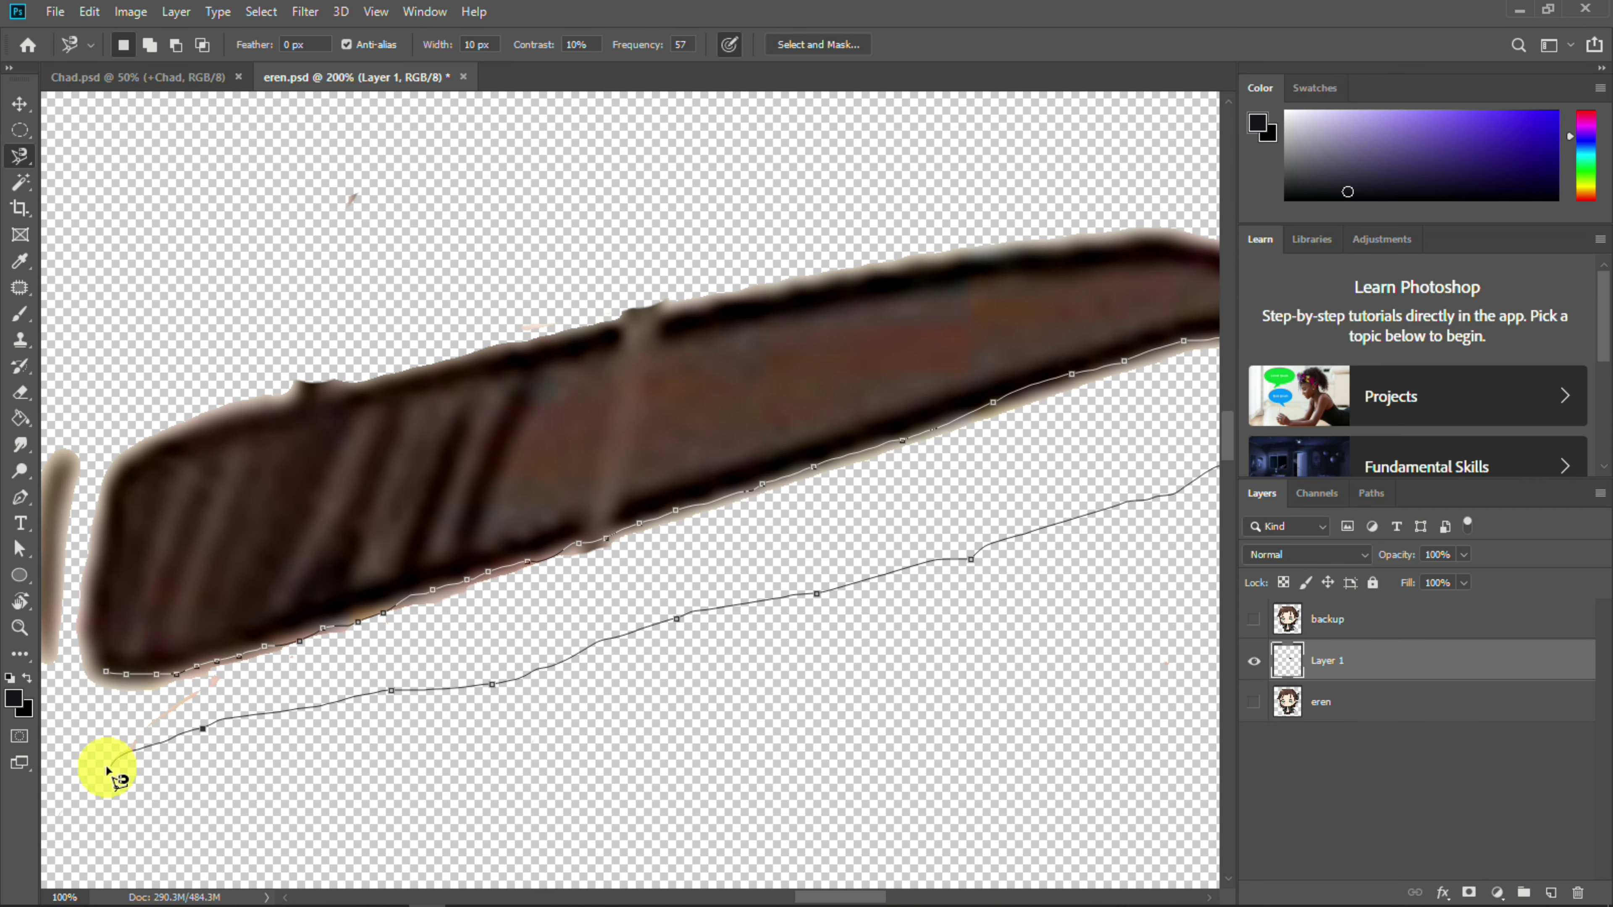
pyautogui.click(104, 673)
# Start a new Magnetic Lasso outline at the inner corner and trace the eyebrow's lower edge to the outer tip
pyautogui.moveTo(277, 695); pyautogui.dragTo(727, 524)
pyautogui.hotkey('ctrl', '+')
pyautogui.click(367, 693)
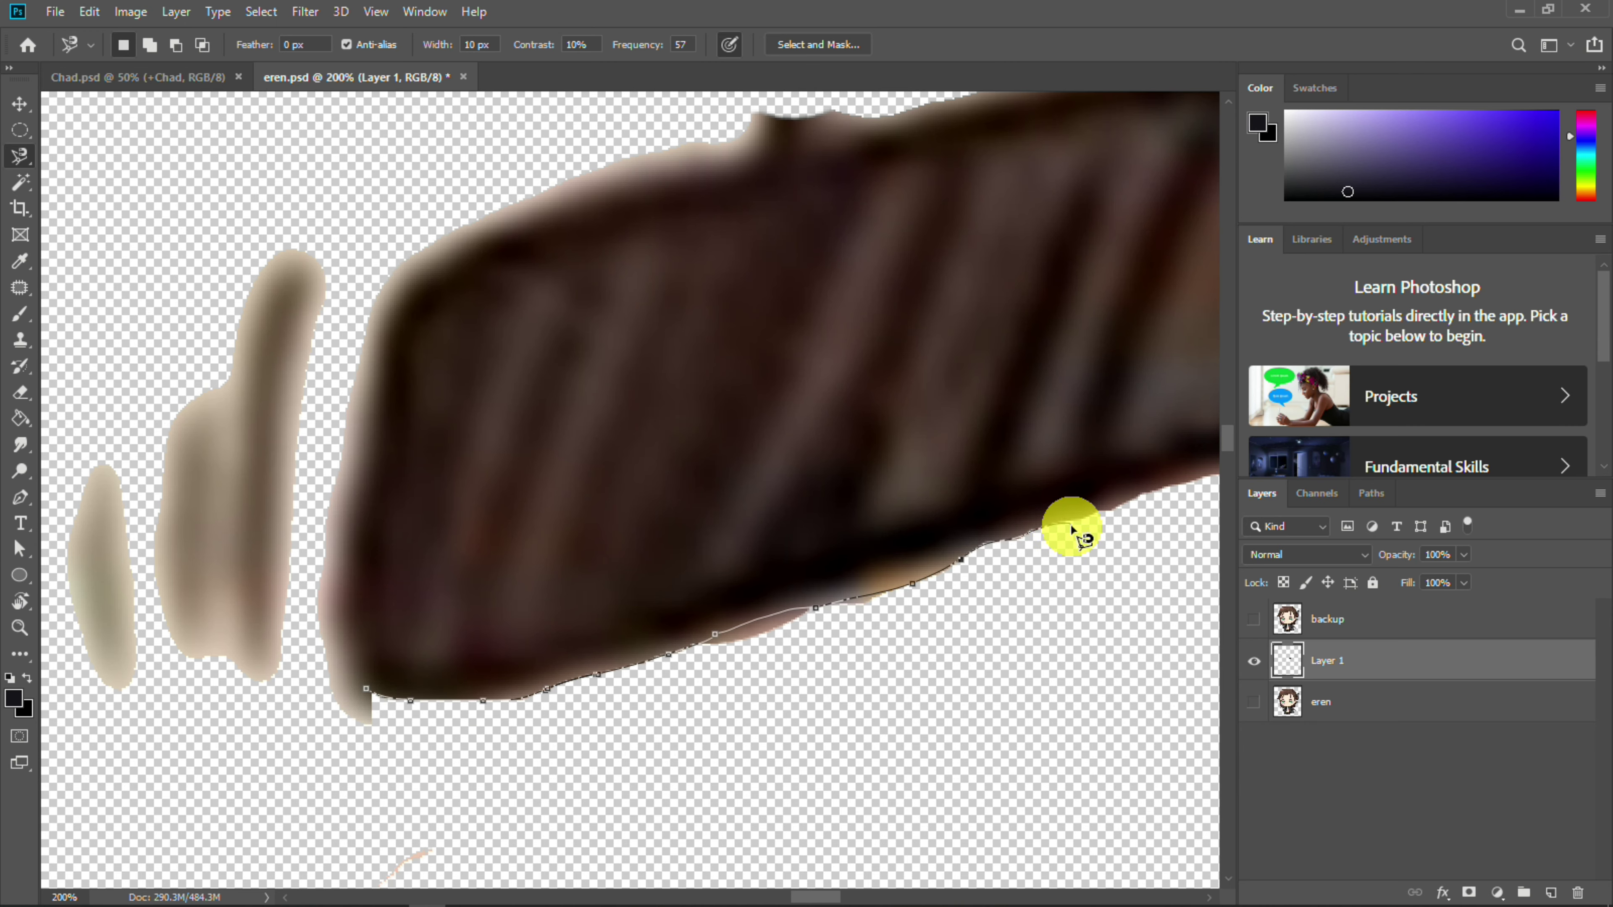
pyautogui.moveTo(1182, 480); pyautogui.dragTo(686, 650)
pyautogui.moveTo(1061, 528); pyautogui.dragTo(454, 724)
pyautogui.moveTo(1086, 482); pyautogui.dragTo(517, 653)
pyautogui.moveTo(1074, 519); pyautogui.dragTo(615, 559)
pyautogui.moveTo(1014, 547); pyautogui.dragTo(959, 607)
# Continue the lasso along the eyebrow's upper edge and down the inner end to close the selection
pyautogui.moveTo(864, 546); pyautogui.dragTo(355, 343)
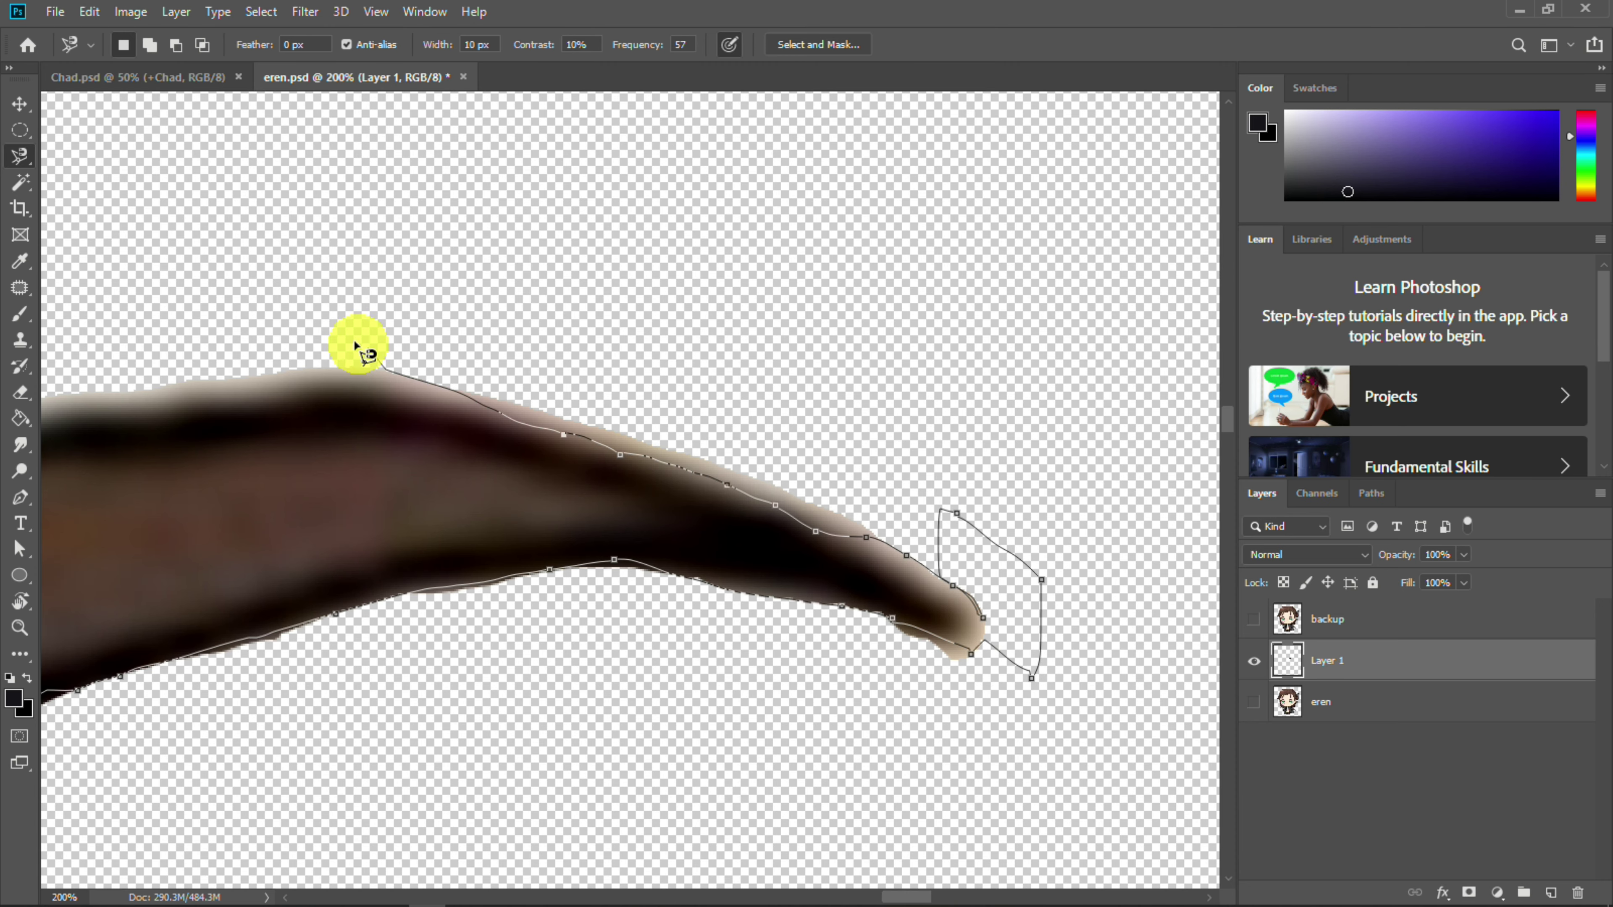
pyautogui.moveTo(310, 395); pyautogui.dragTo(762, 428)
pyautogui.moveTo(126, 512); pyautogui.dragTo(823, 419)
pyautogui.moveTo(158, 554); pyautogui.dragTo(1029, 424)
pyautogui.moveTo(436, 566); pyautogui.dragTo(668, 458)
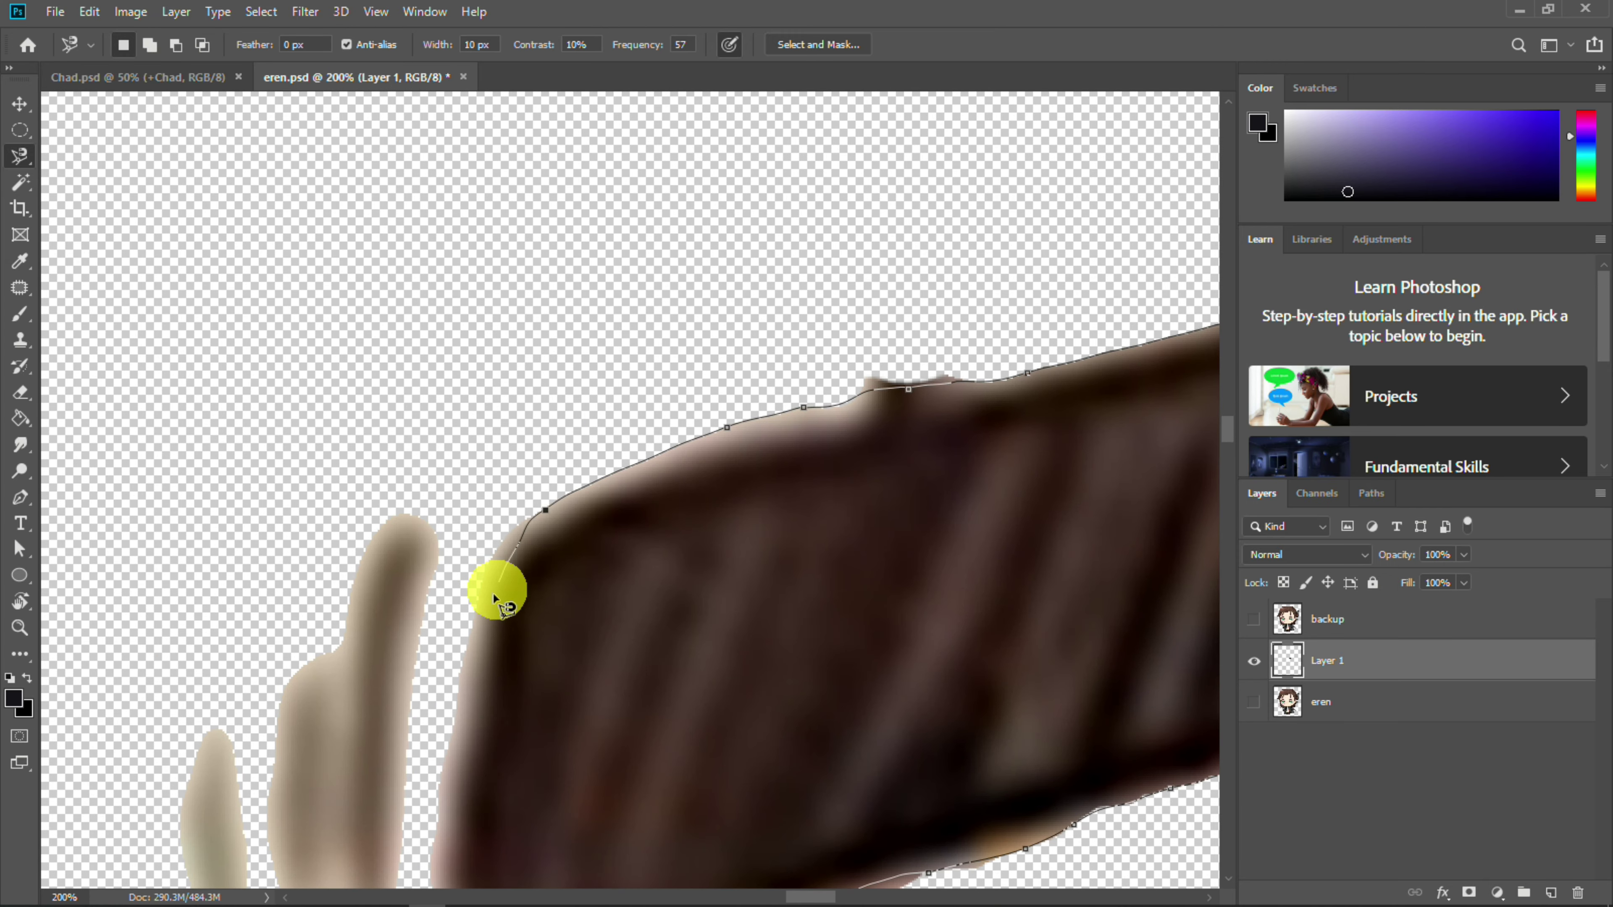
pyautogui.moveTo(468, 701); pyautogui.dragTo(492, 487)
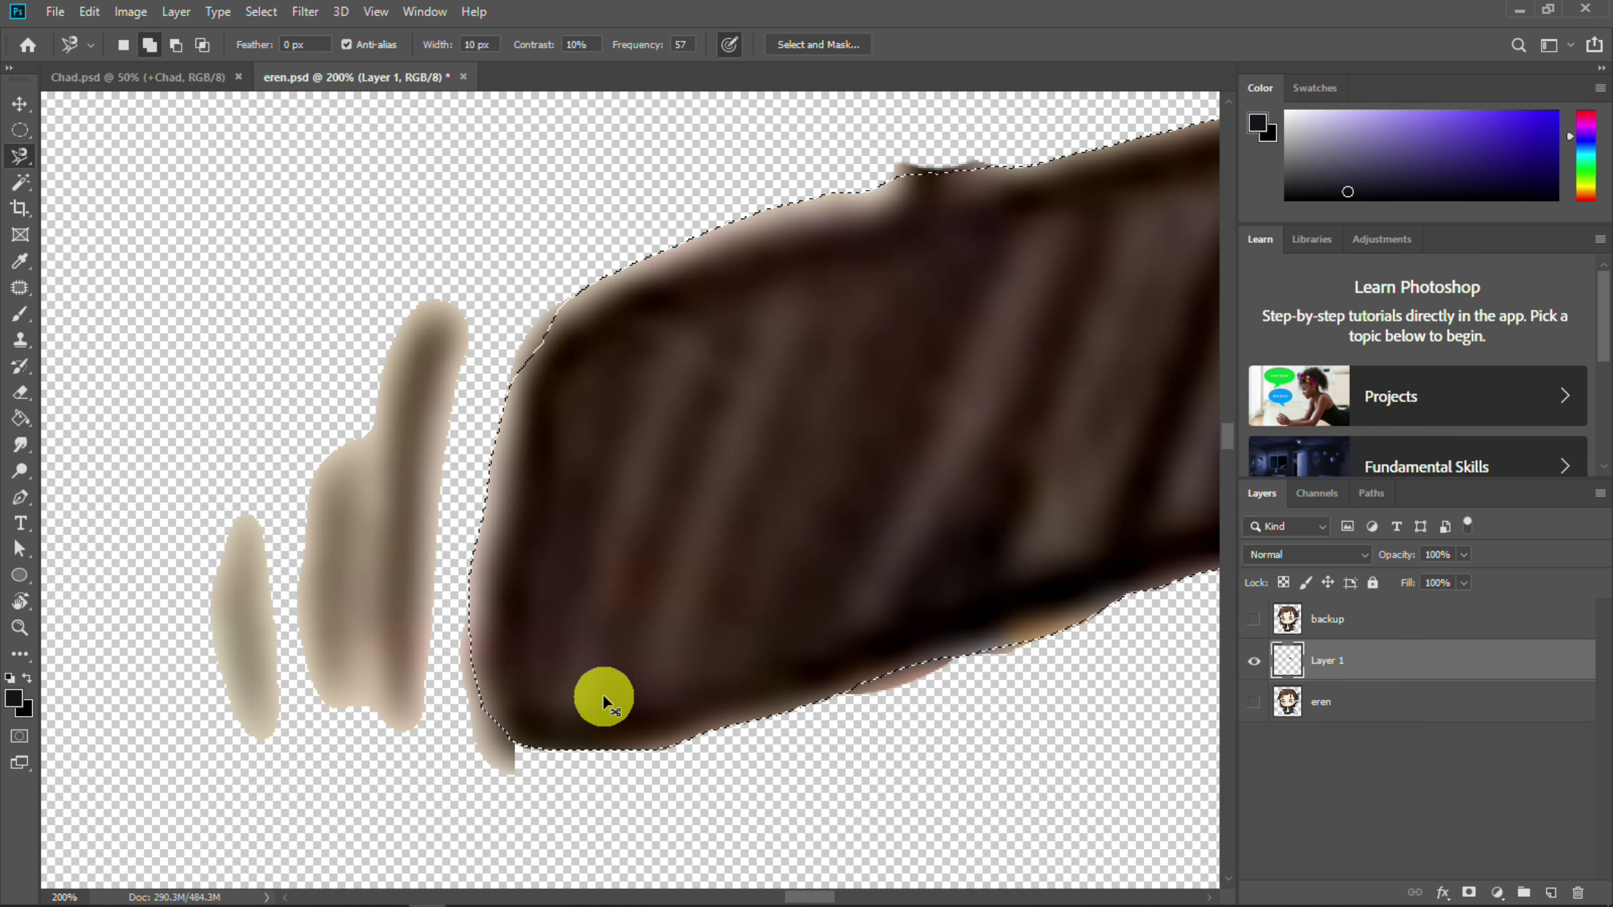
# Invert the selection to delete everything outside the eyebrow on Layer 1, and show the backup layer for comparison
pyautogui.hotkey('ctrl', 'shift', 'i')
pyautogui.press('Delete')
pyautogui.hotkey('ctrl', '-')
pyautogui.hotkey('ctrl', '-')
pyautogui.hotkey('ctrl', '-')
pyautogui.hotkey('ctrl', '-')
pyautogui.hotkey('ctrl', '-')
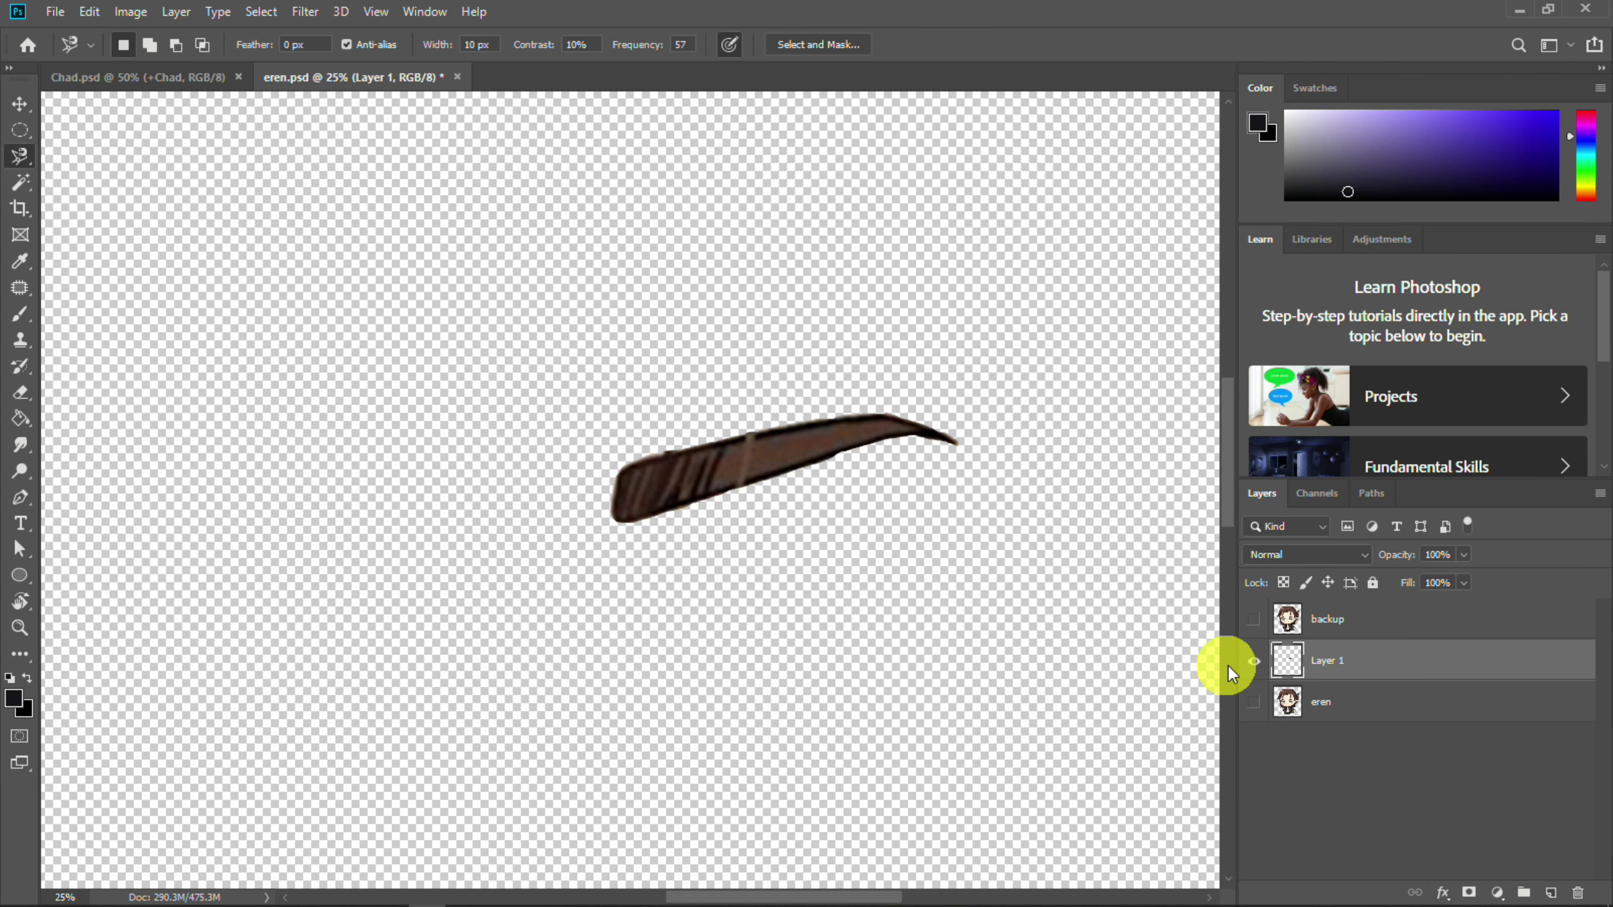
pyautogui.click(1253, 619)
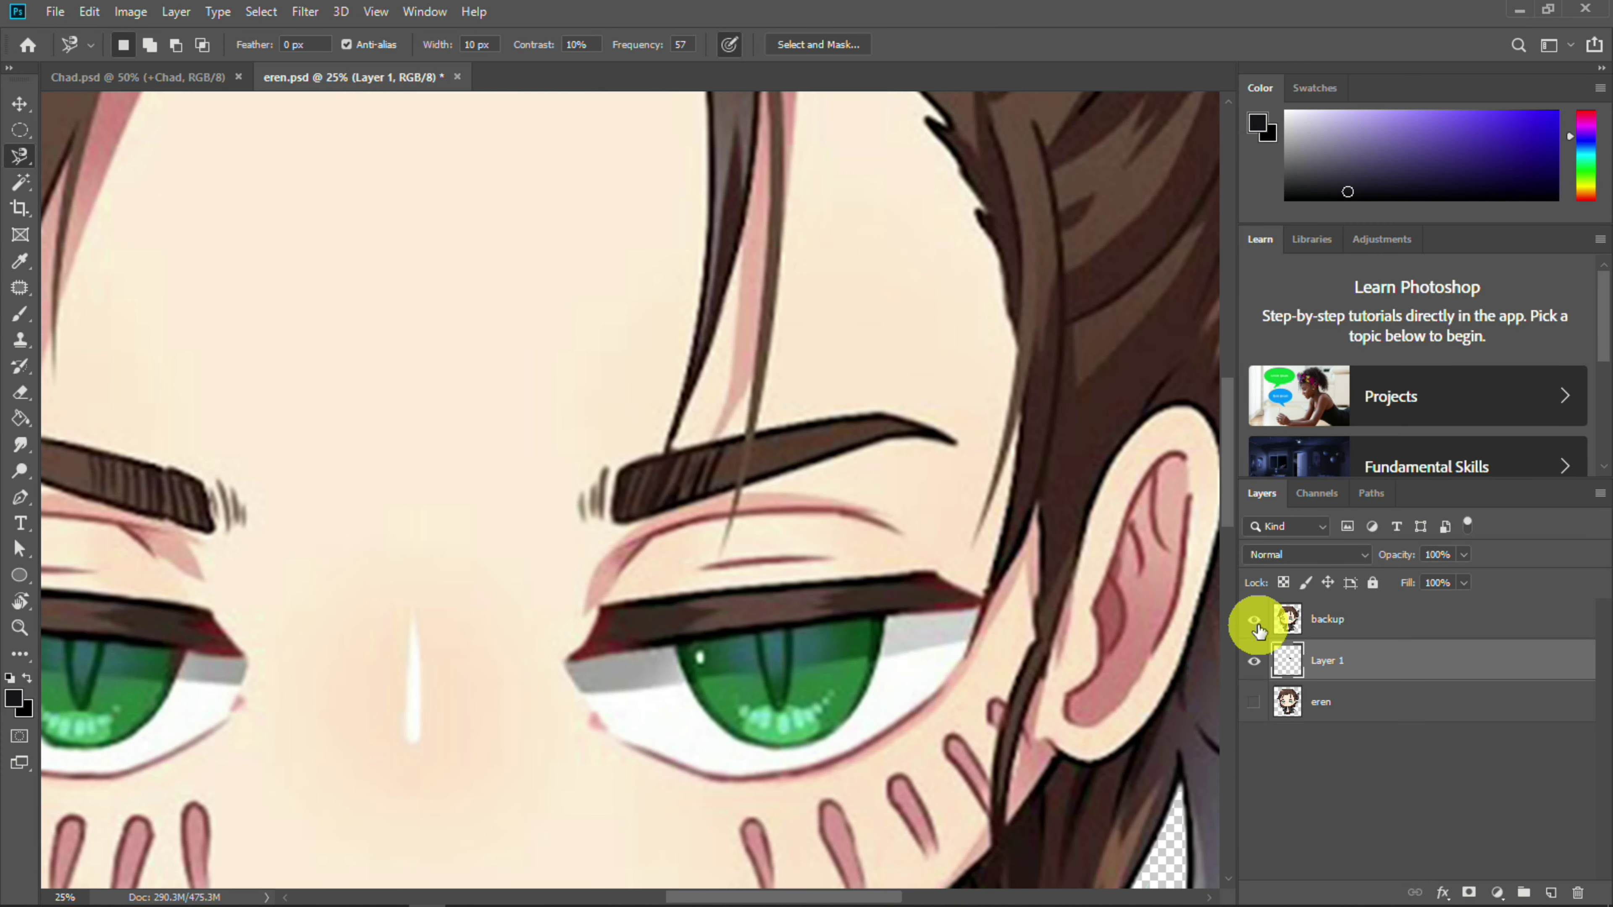
# Outline the short wrinkle lines at the eyebrow's inner end with the Pen tool and convert the path to a selection
pyautogui.press('p')
pyautogui.click(524, 417)
pyautogui.click(625, 420)
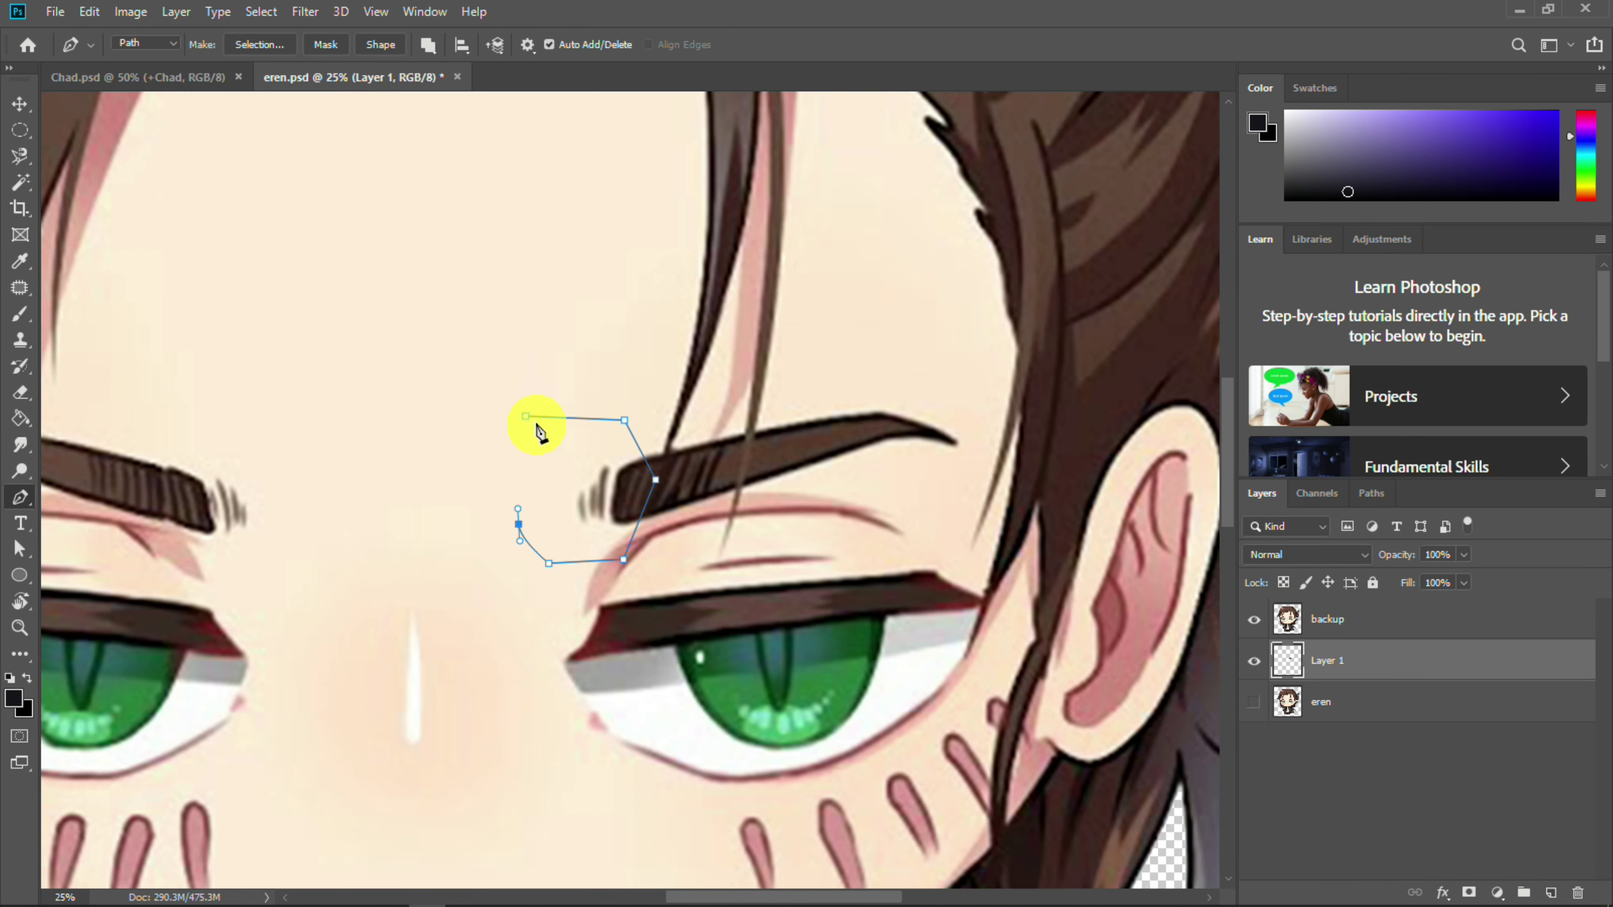
pyautogui.rightClick(528, 418)
pyautogui.click(591, 530)
pyautogui.press('Return')
# Copy the selected area of the eren layer to a new layer, and hide the eren and backup layers
pyautogui.click(1365, 704)
pyautogui.click(1253, 703)
pyautogui.hotkey('ctrl', 'j')
pyautogui.click(1253, 742)
pyautogui.click(1254, 619)
pyautogui.hotkey('ctrl', '+')
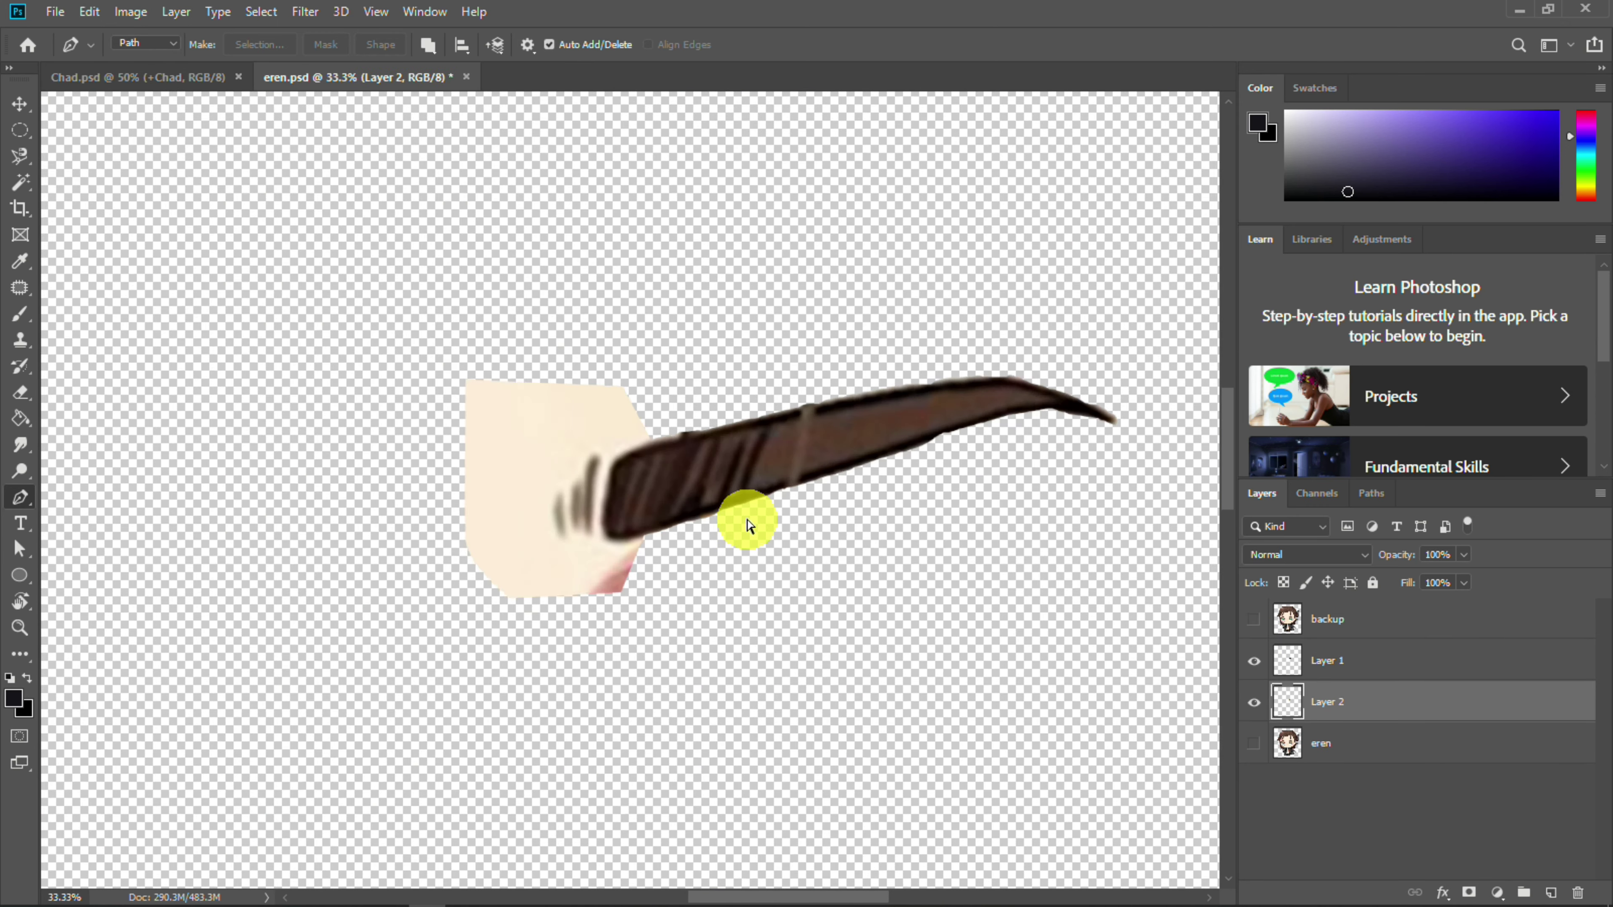
# Remove the skin around the wrinkle lines with the Magic Eraser and erase the pink remnant below the eyebrow
pyautogui.rightClick(20, 390)
pyautogui.click(130, 434)
pyautogui.click(489, 399)
pyautogui.rightClick(20, 397)
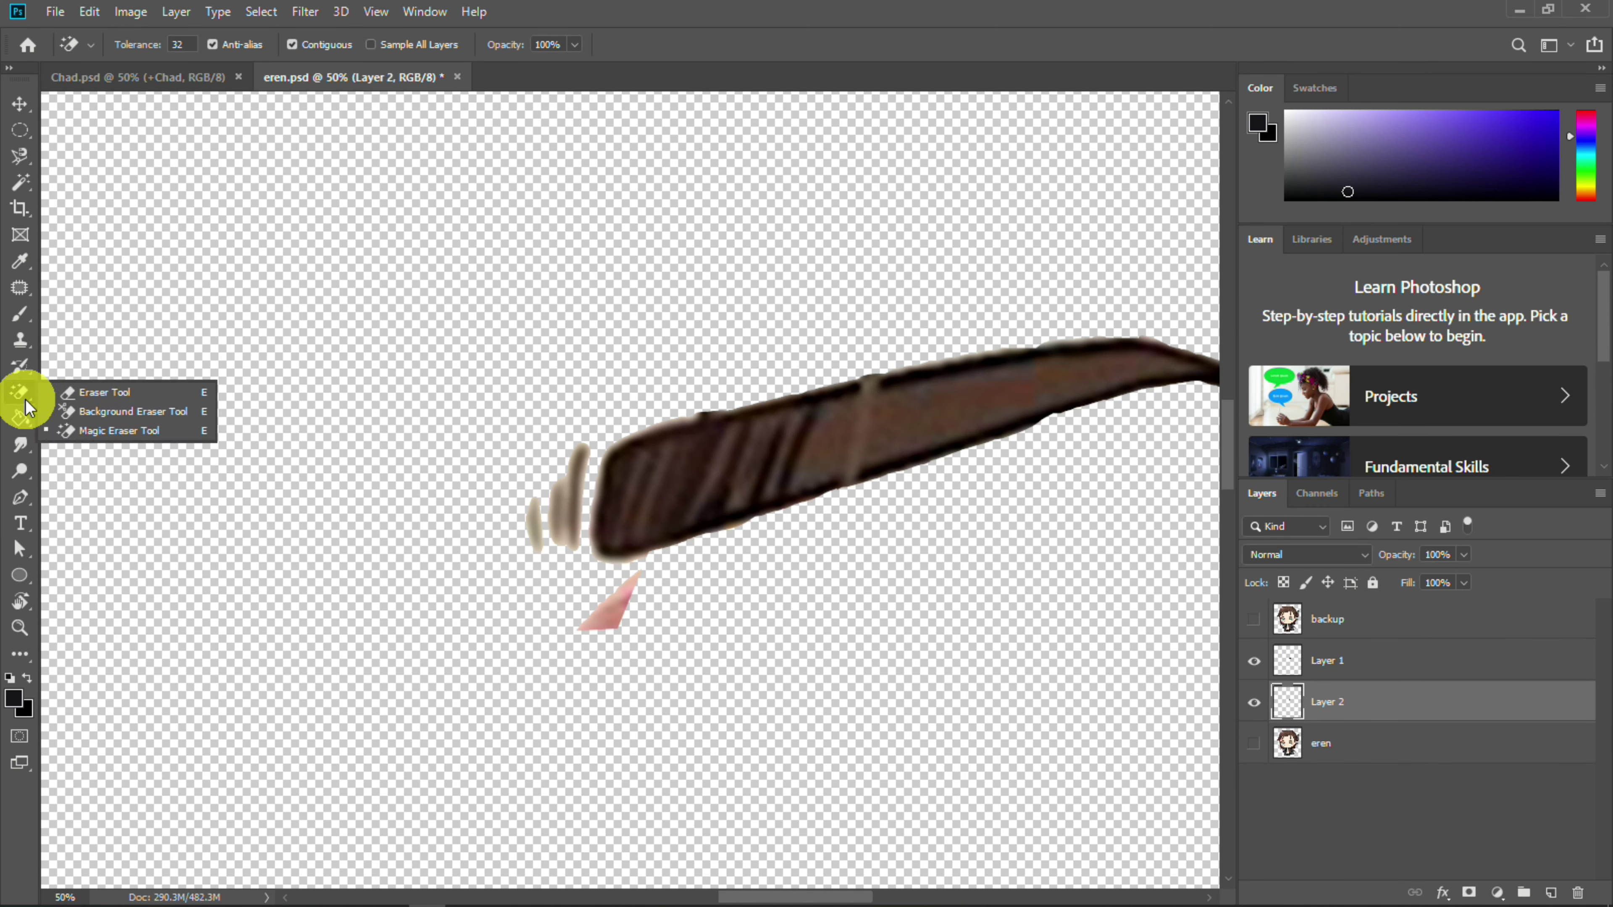
pyautogui.click(105, 394)
pyautogui.moveTo(647, 604); pyautogui.dragTo(579, 624)
# Merge Layer 1 and Layer 2 and rename the merged layer as +Left eyebrow
pyautogui.keyDown('ctrl'); pyautogui.click(1378, 667); pyautogui.keyUp('ctrl')
pyautogui.rightClick(1377, 669)
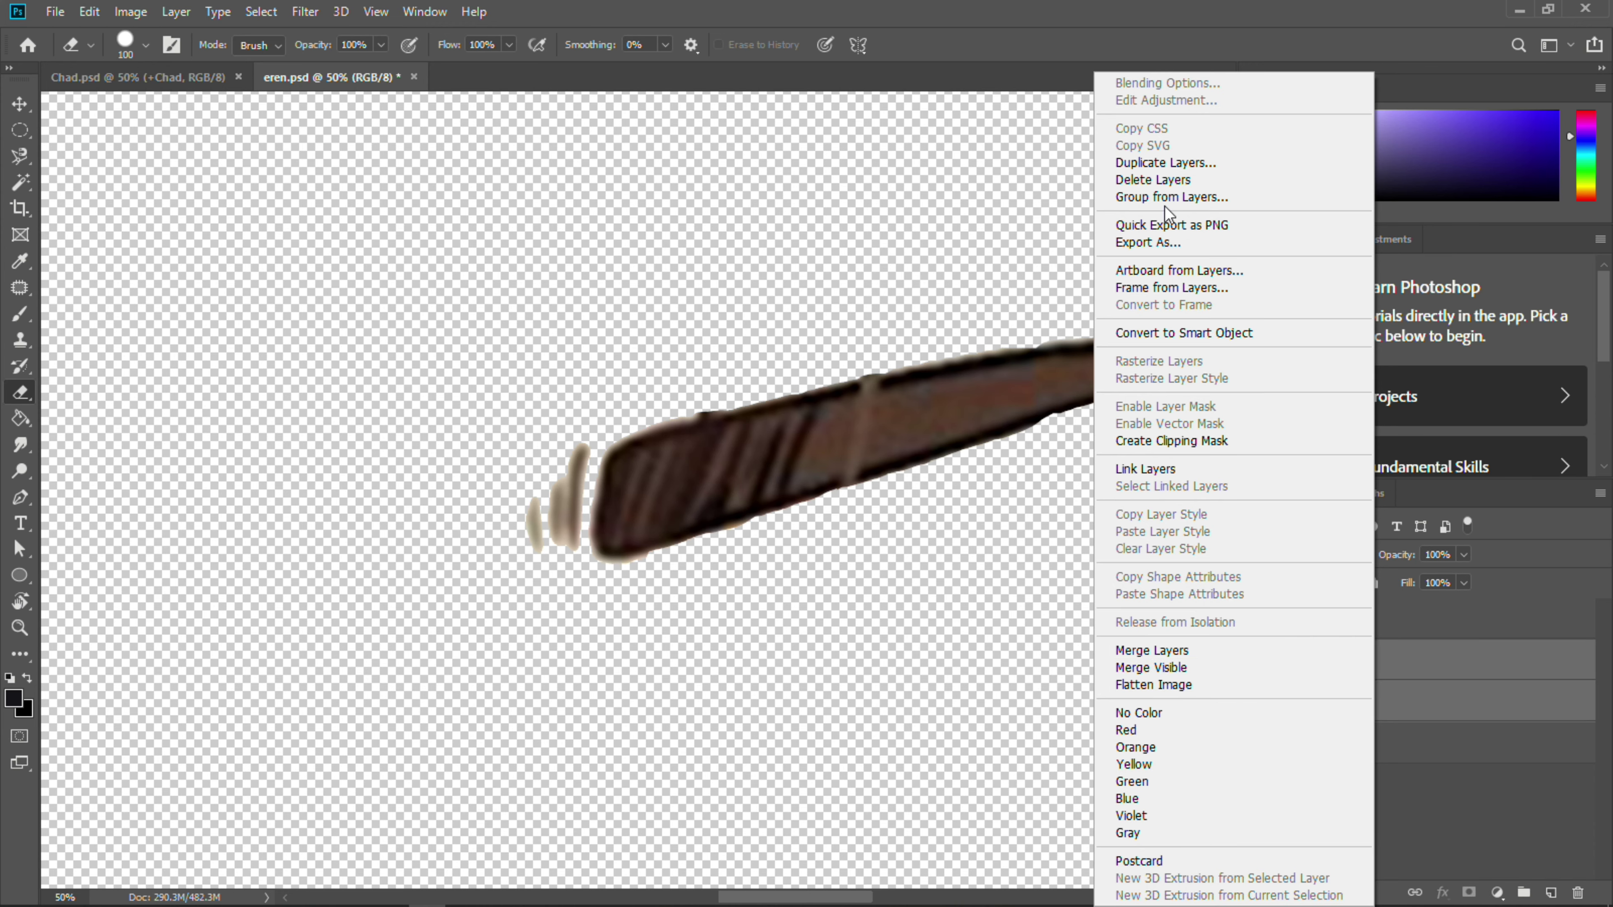
pyautogui.click(1151, 650)
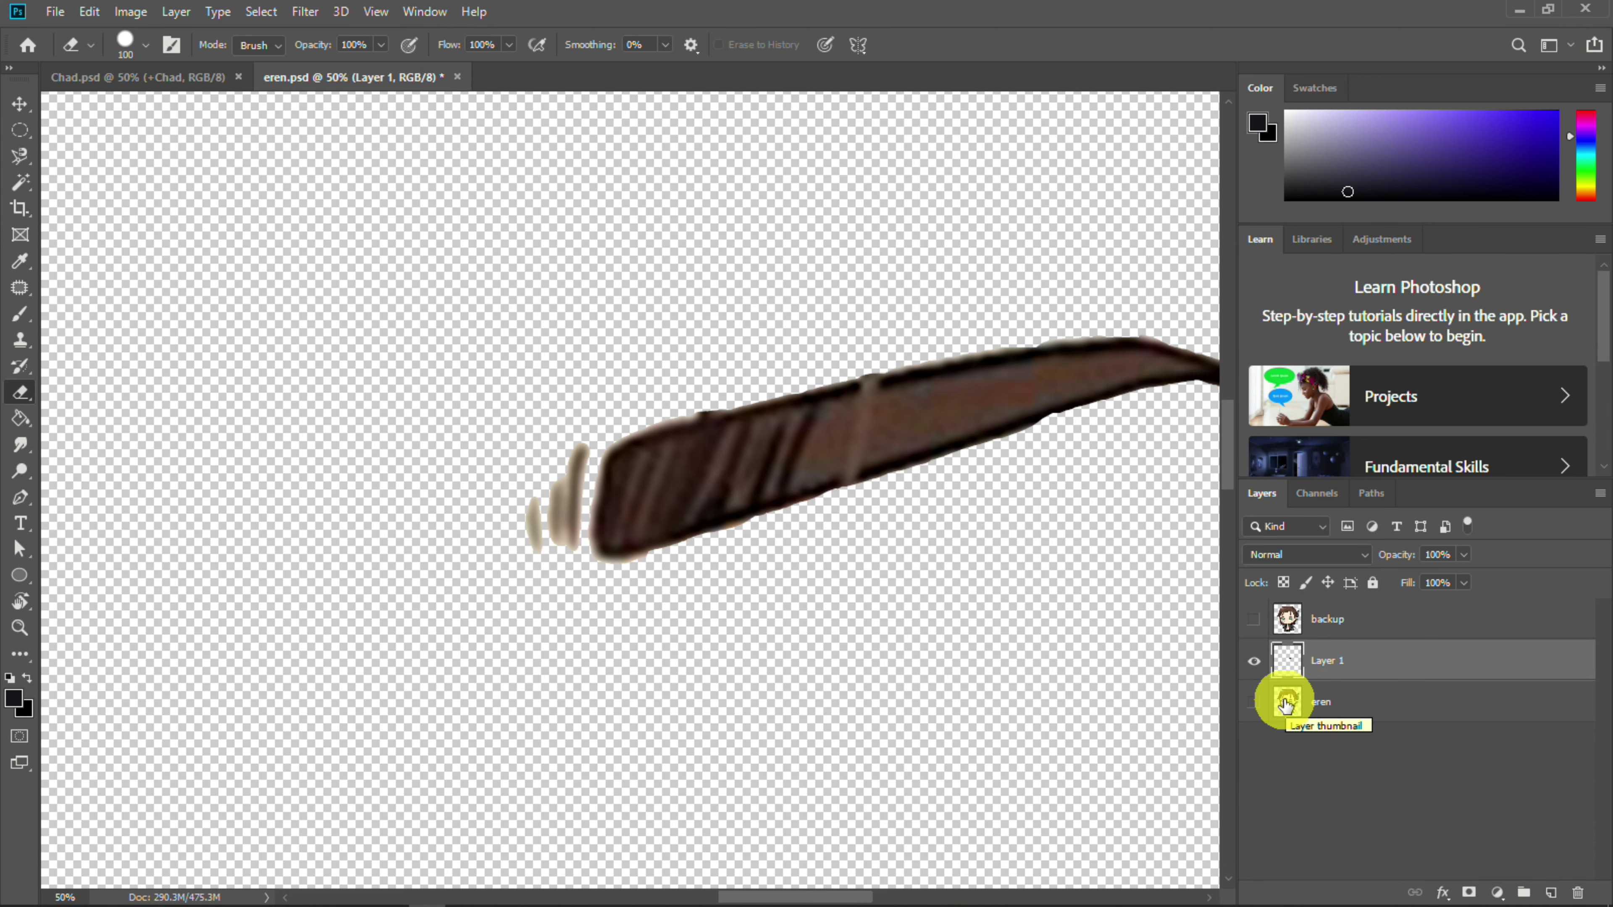
pyautogui.hotkey('ctrl', '-')
pyautogui.hotkey('ctrl', '-')
pyautogui.hotkey('ctrl', '-')
pyautogui.rightClick(1335, 668)
pyautogui.rightClick(1338, 667)
pyautogui.doubleClick(1336, 661)
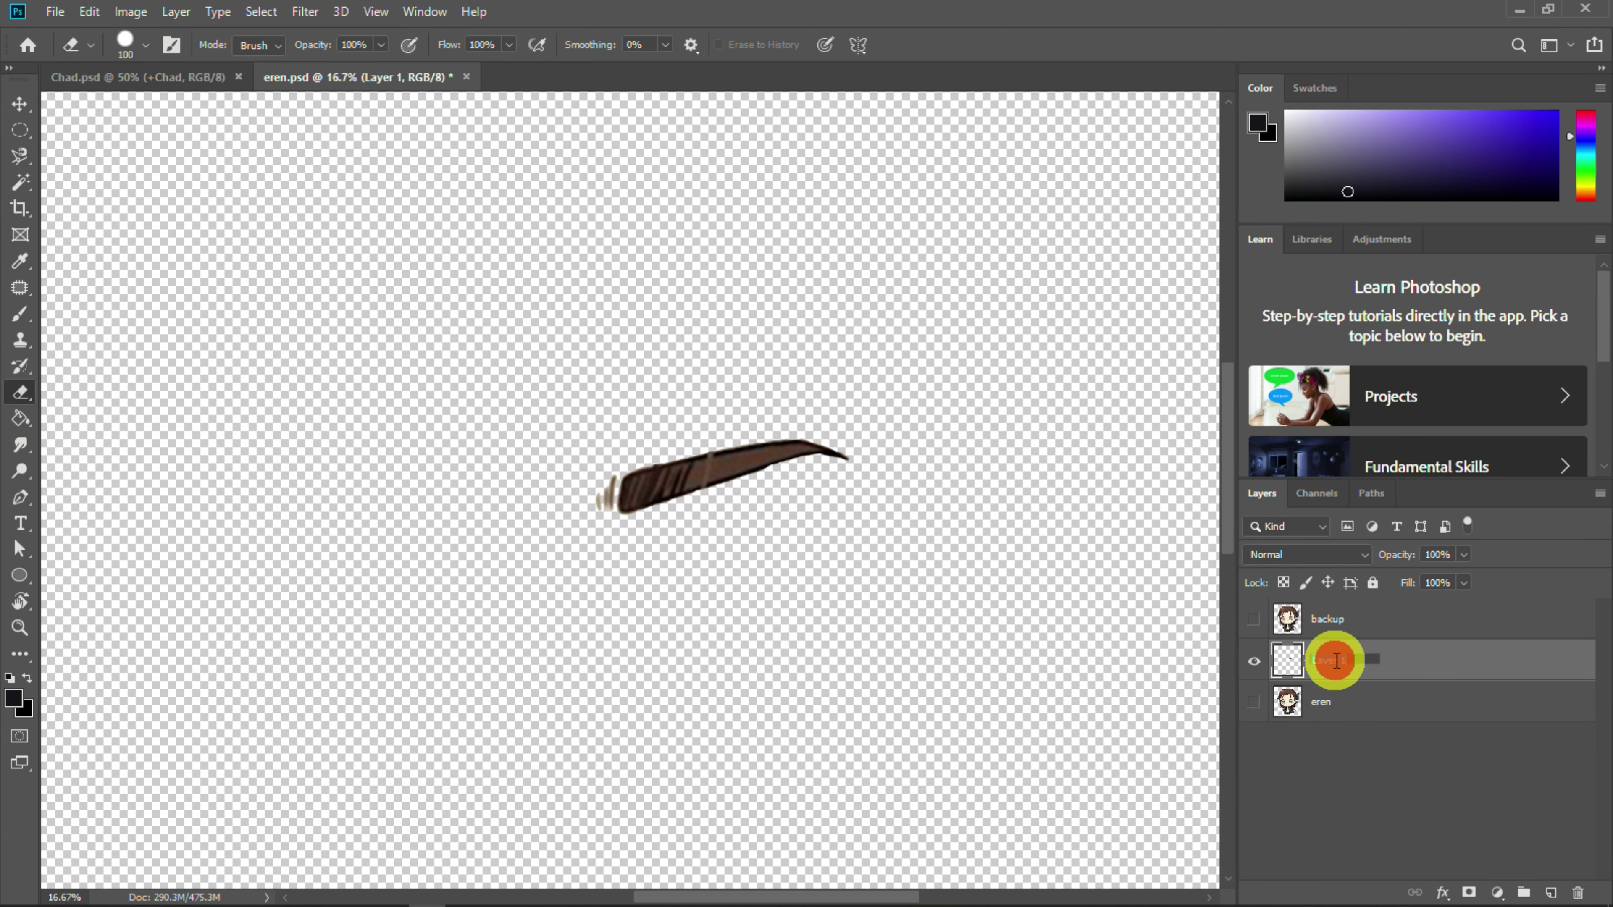
pyautogui.write('+Left eyebrow')
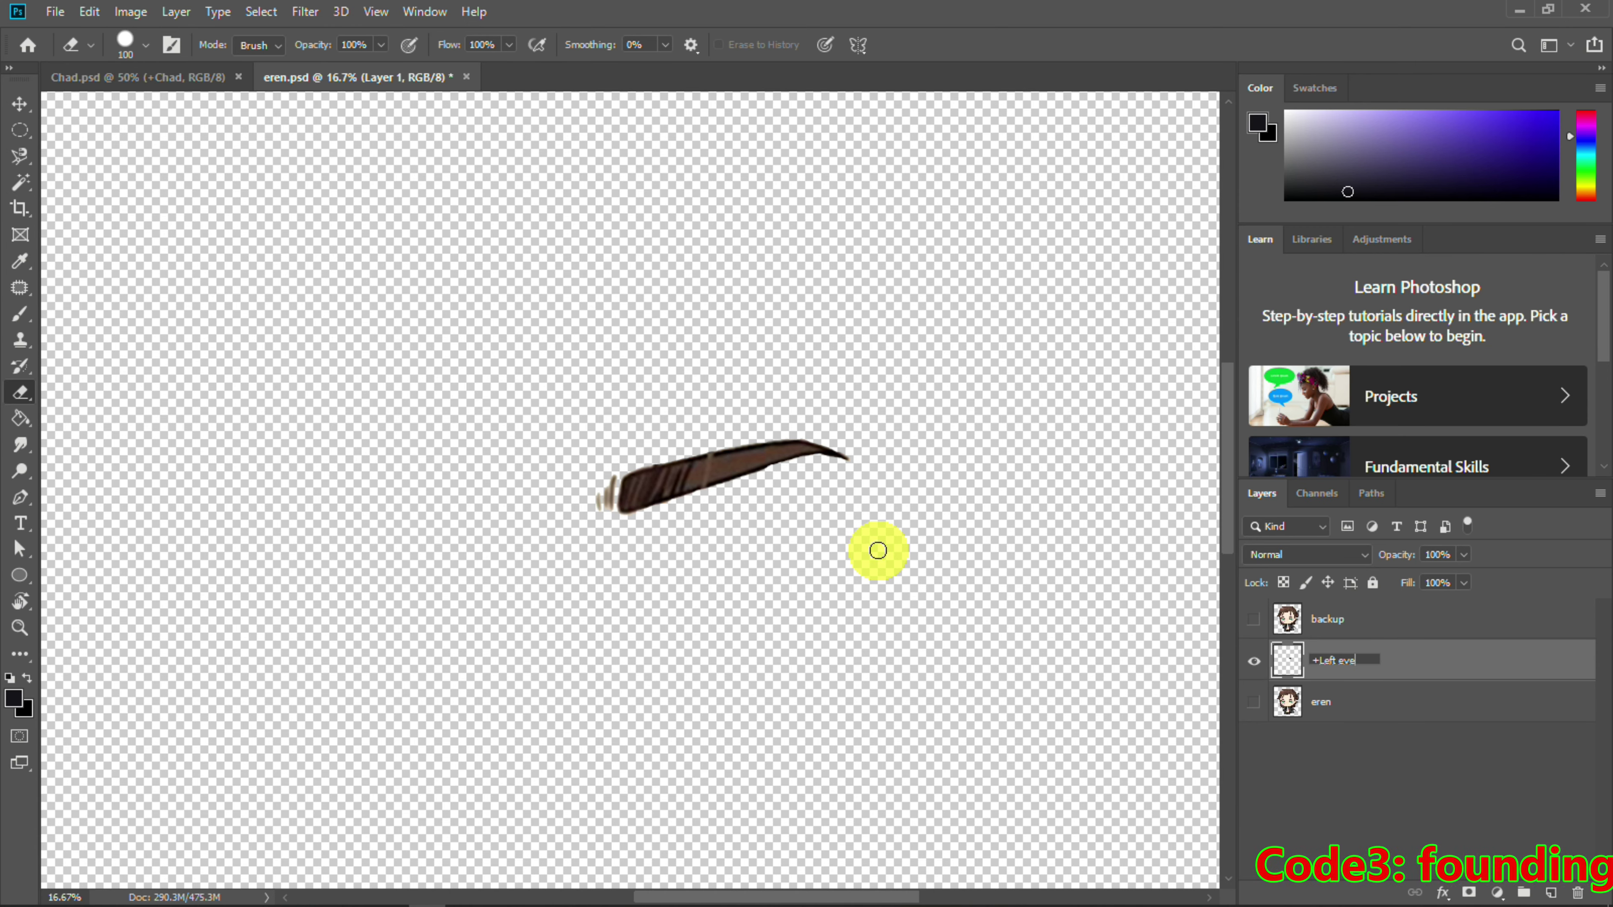
pyautogui.press('Return')
# Show the eren layer, hide +Left eyebrow, and draw a closed Pen path around the character's other eyebrow
pyautogui.click(1254, 704)
pyautogui.click(1254, 662)
pyautogui.moveTo(314, 437); pyautogui.dragTo(727, 472)
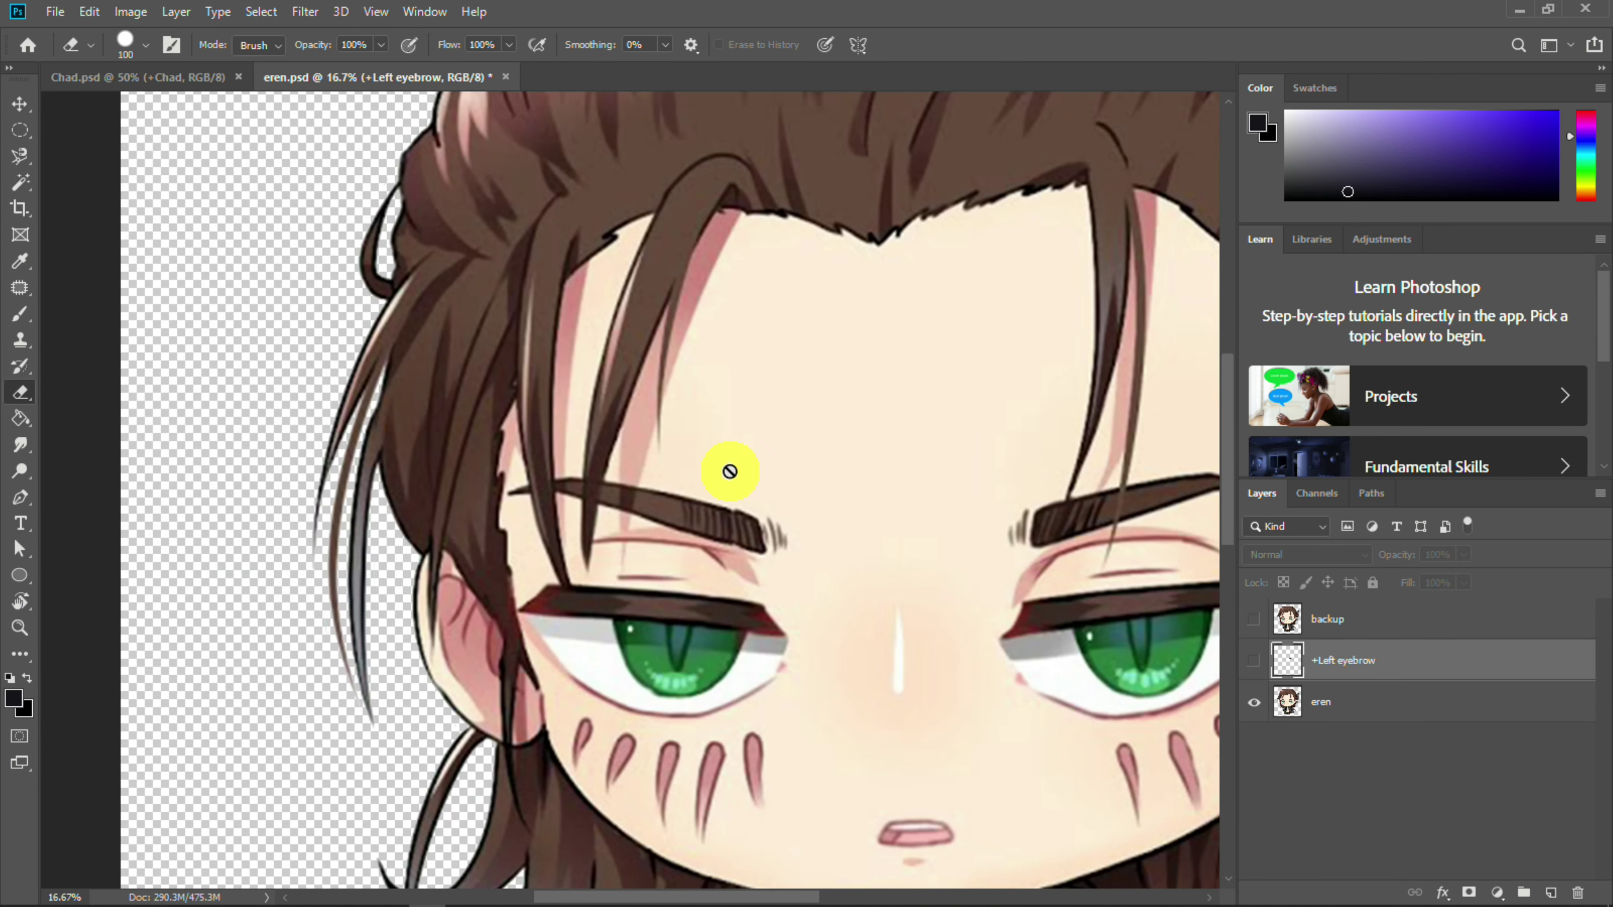
pyautogui.click(1357, 704)
pyautogui.press('p')
pyautogui.click(782, 474)
pyautogui.click(556, 420)
pyautogui.click(439, 471)
pyautogui.click(522, 561)
pyautogui.click(820, 595)
pyautogui.click(781, 474)
# Convert the path to a selection, copy the eyebrow area to a new layer and hide the eren layer
pyautogui.rightClick(780, 475)
pyautogui.click(848, 545)
pyautogui.click(910, 239)
pyautogui.hotkey('ctrl', 'j')
pyautogui.click(1255, 744)
# Remove the skin areas around the right eyebrow on Layer 1 with the Magic Eraser
pyautogui.press('e')
pyautogui.rightClick(20, 392)
pyautogui.click(83, 429)
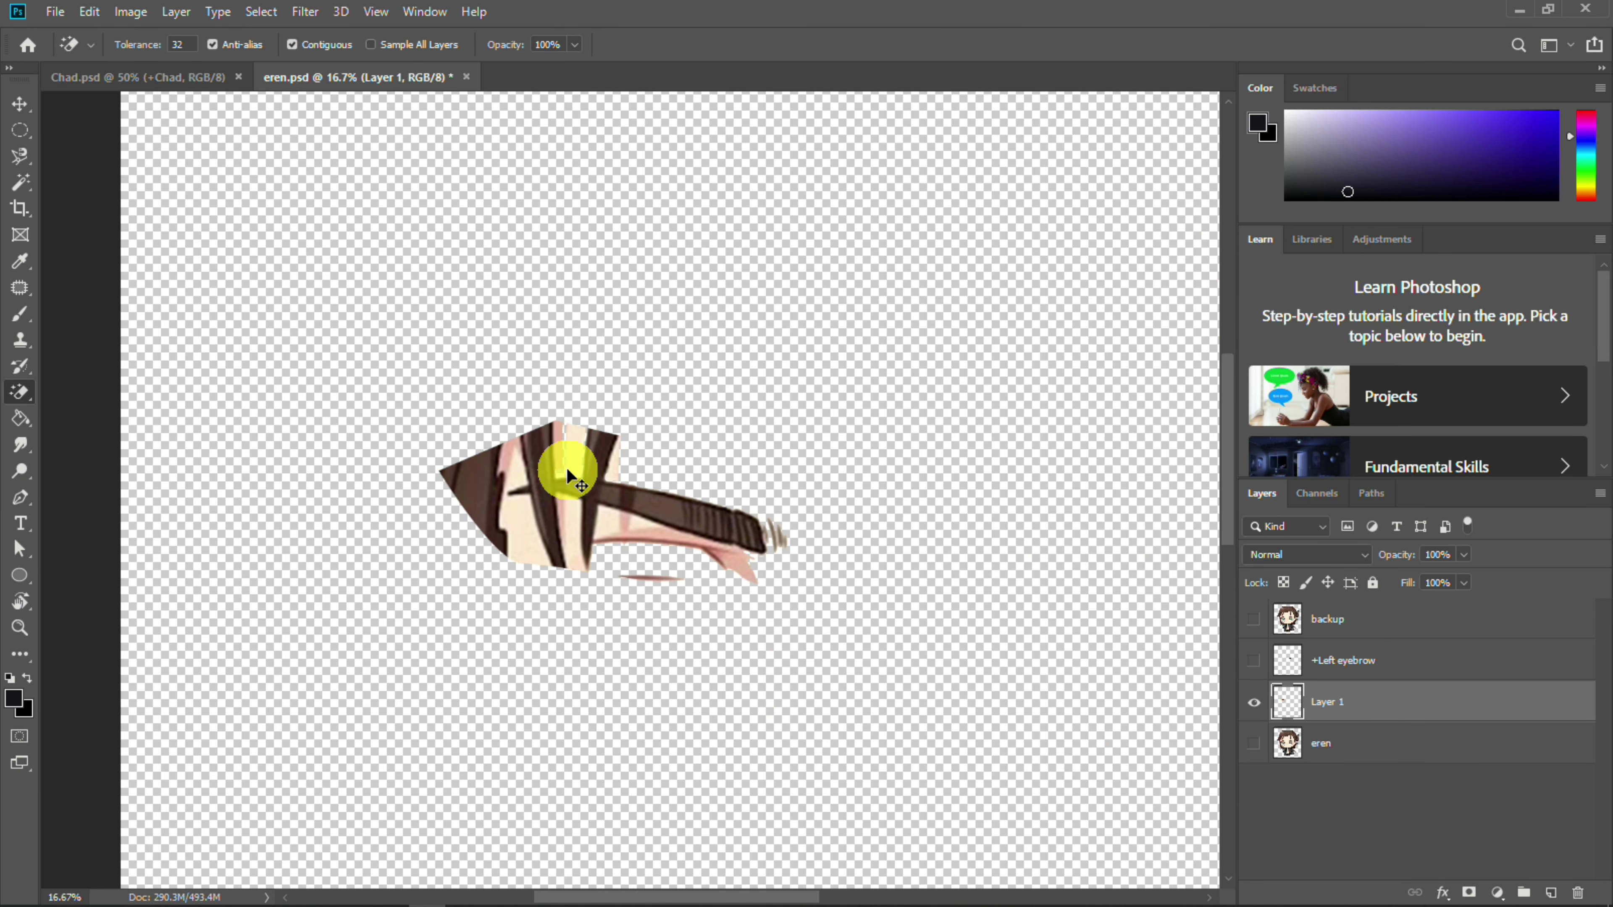
pyautogui.hotkey('ctrl', '+')
pyautogui.hotkey('ctrl', '+')
pyautogui.click(410, 537)
pyautogui.click(526, 379)
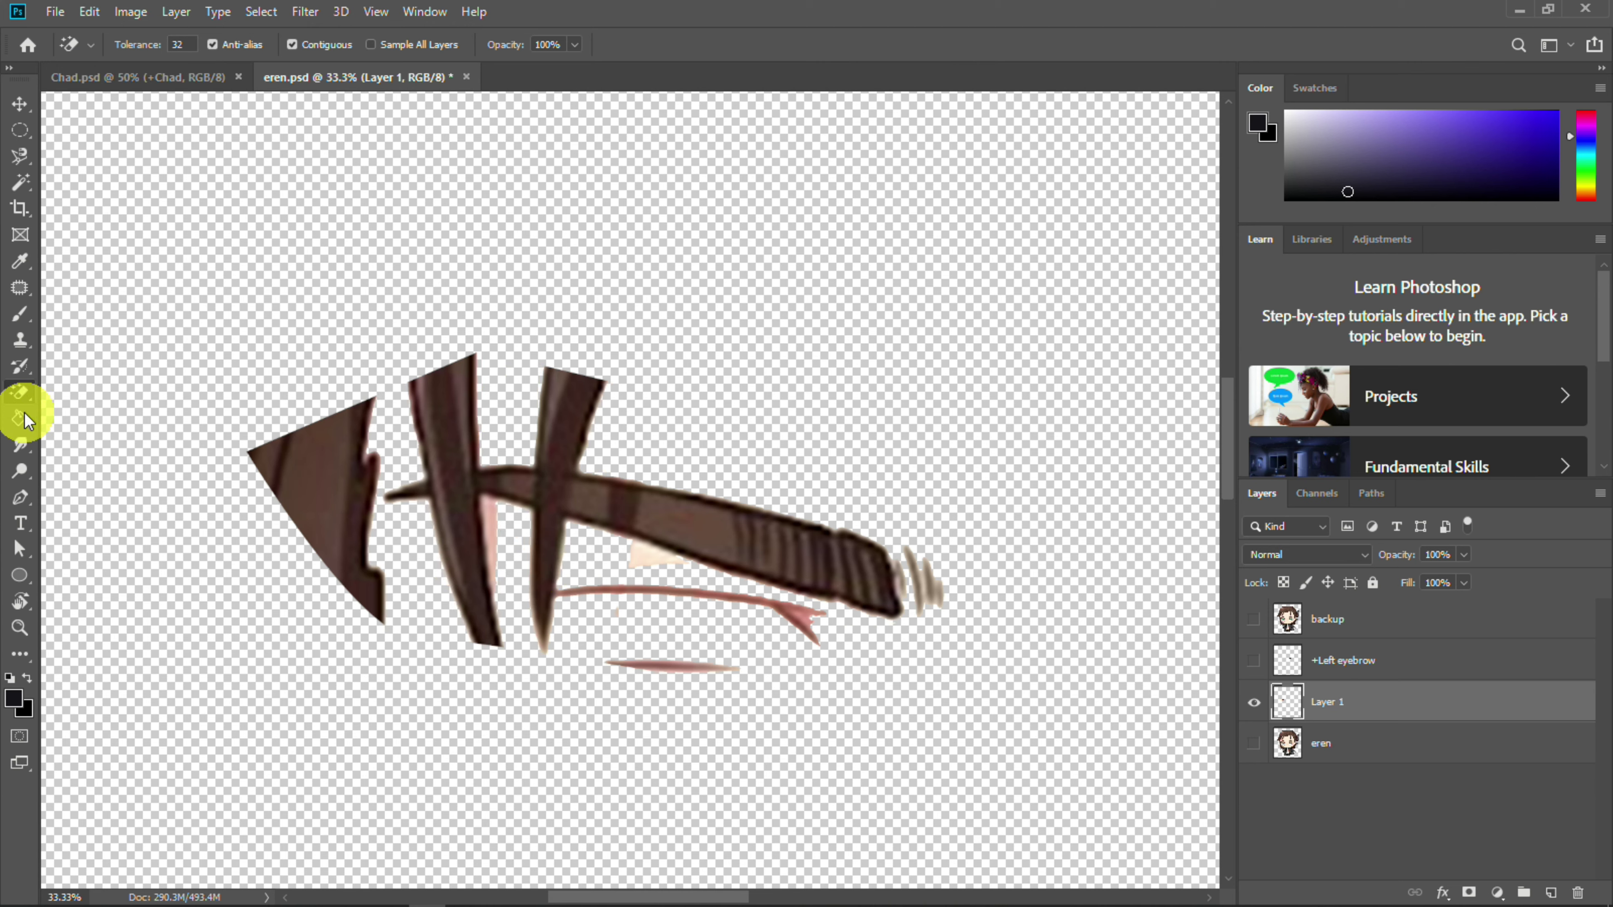
# Set the Eraser to 150 px and erase the hair strands and eyelid lines above and below the eyebrow
pyautogui.rightClick(20, 392)
pyautogui.click(81, 392)
pyautogui.rightClick(649, 431)
pyautogui.write('150')
pyautogui.press('Return')
pyautogui.moveTo(679, 386)
pyautogui.mouseDown()
pyautogui.moveTo(599, 430)
pyautogui.moveTo(384, 385)
pyautogui.mouseUp()
pyautogui.hotkey('ctrl', 'z')
pyautogui.moveTo(577, 421)
pyautogui.mouseDown()
pyautogui.moveTo(587, 367)
pyautogui.moveTo(300, 578)
pyautogui.moveTo(358, 539)
pyautogui.mouseUp()
pyautogui.moveTo(434, 614)
pyautogui.mouseDown()
pyautogui.moveTo(716, 604)
pyautogui.moveTo(425, 591)
pyautogui.mouseUp()
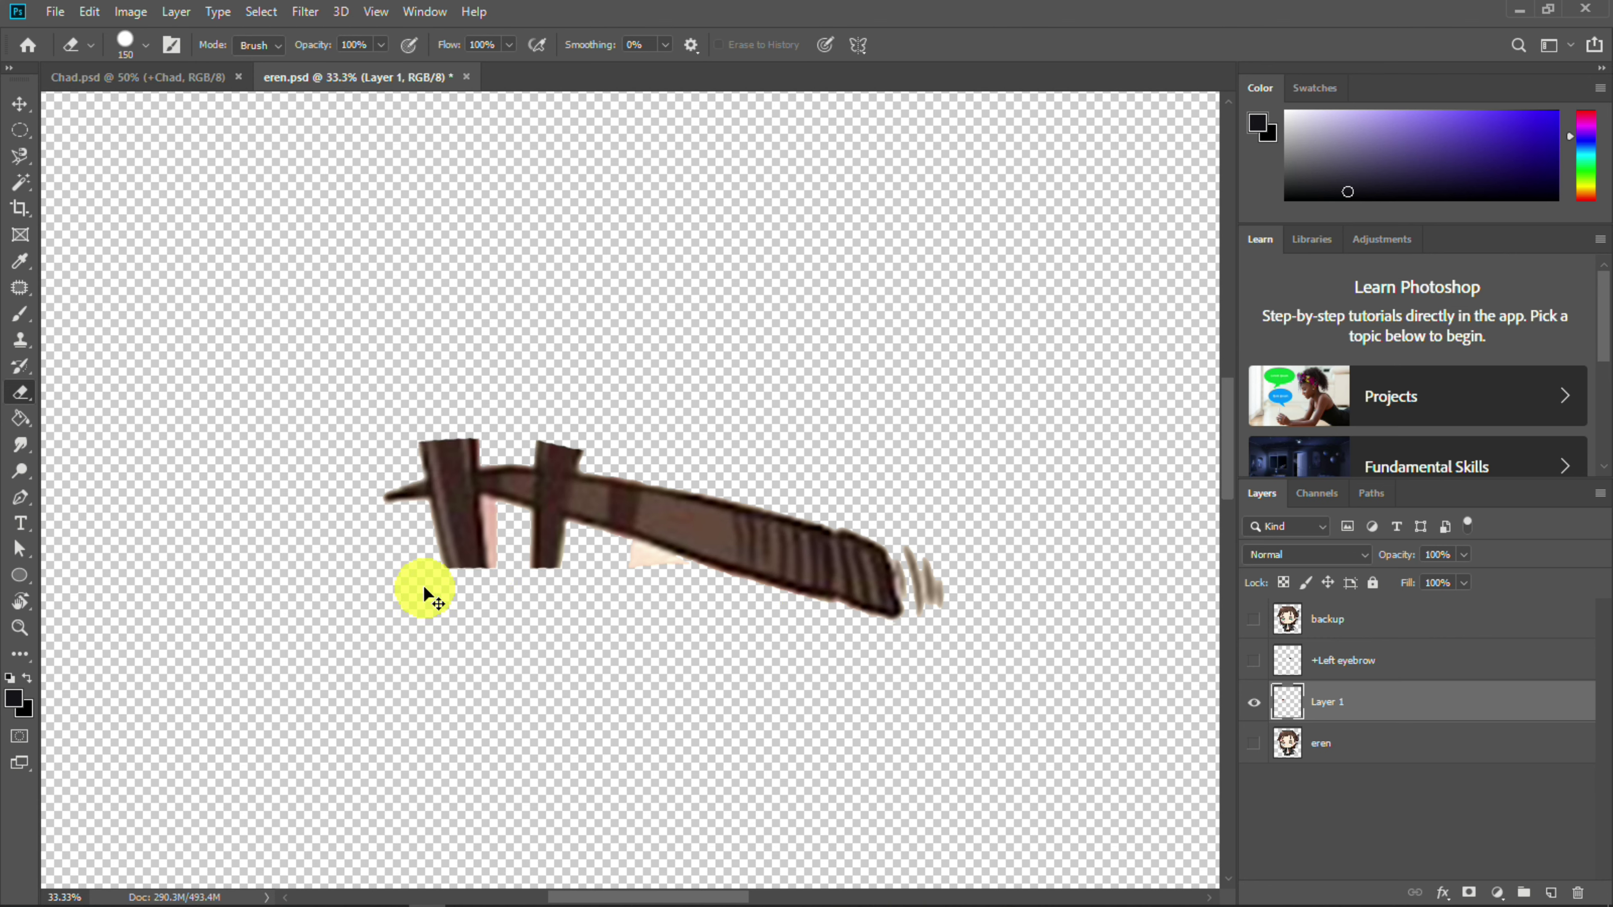
# Clear the remaining skin patches and hair stubs along the eyebrow's edges with the Magic Eraser and the Eraser
pyautogui.rightClick(20, 392)
pyautogui.click(89, 432)
pyautogui.hotkey('ctrl', '+')
pyautogui.hotkey('ctrl', '+')
pyautogui.moveTo(407, 620)
pyautogui.mouseDown()
pyautogui.moveTo(697, 638)
pyautogui.moveTo(584, 657)
pyautogui.moveTo(663, 597)
pyautogui.moveTo(626, 576)
pyautogui.moveTo(854, 432)
pyautogui.moveTo(669, 385)
pyautogui.moveTo(508, 418)
pyautogui.moveTo(606, 407)
pyautogui.moveTo(587, 410)
pyautogui.moveTo(540, 579)
pyautogui.moveTo(749, 605)
pyautogui.mouseUp()
pyautogui.rightClick(20, 392)
pyautogui.click(88, 394)
pyautogui.moveTo(910, 723)
pyautogui.mouseDown()
pyautogui.moveTo(313, 565)
pyautogui.moveTo(561, 665)
pyautogui.mouseUp()
# Trace the whole right eyebrow with the Magnetic Lasso, starting and closing the outline at its inner end
pyautogui.moveTo(21, 156); pyautogui.dragTo(90, 198)
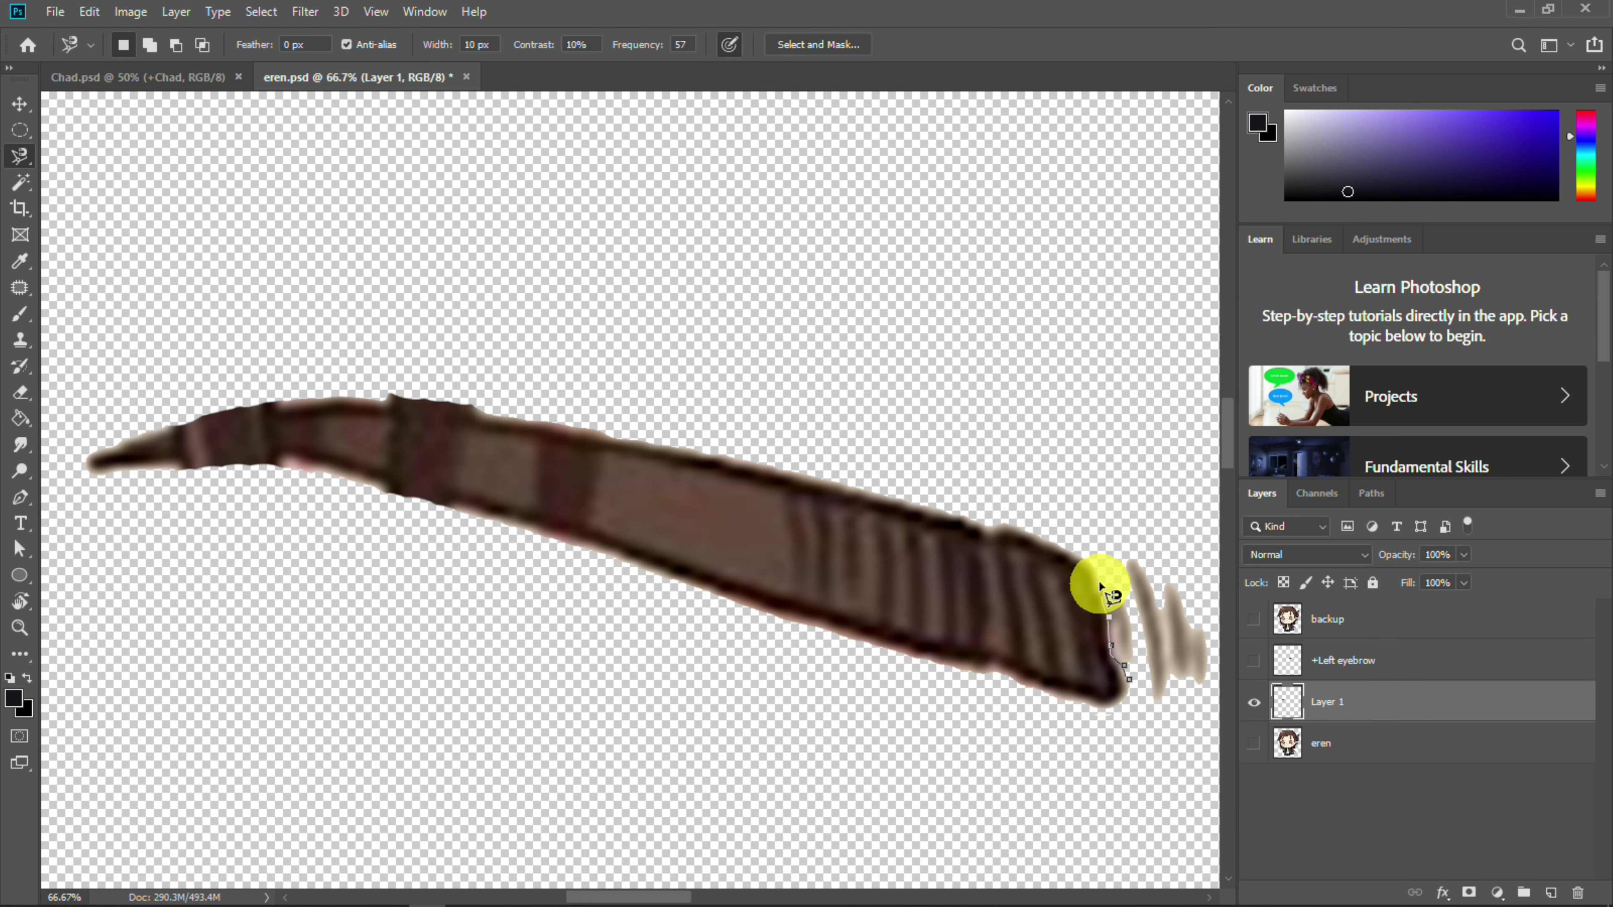
pyautogui.moveTo(1033, 543); pyautogui.dragTo(843, 504)
pyautogui.press('Escape')
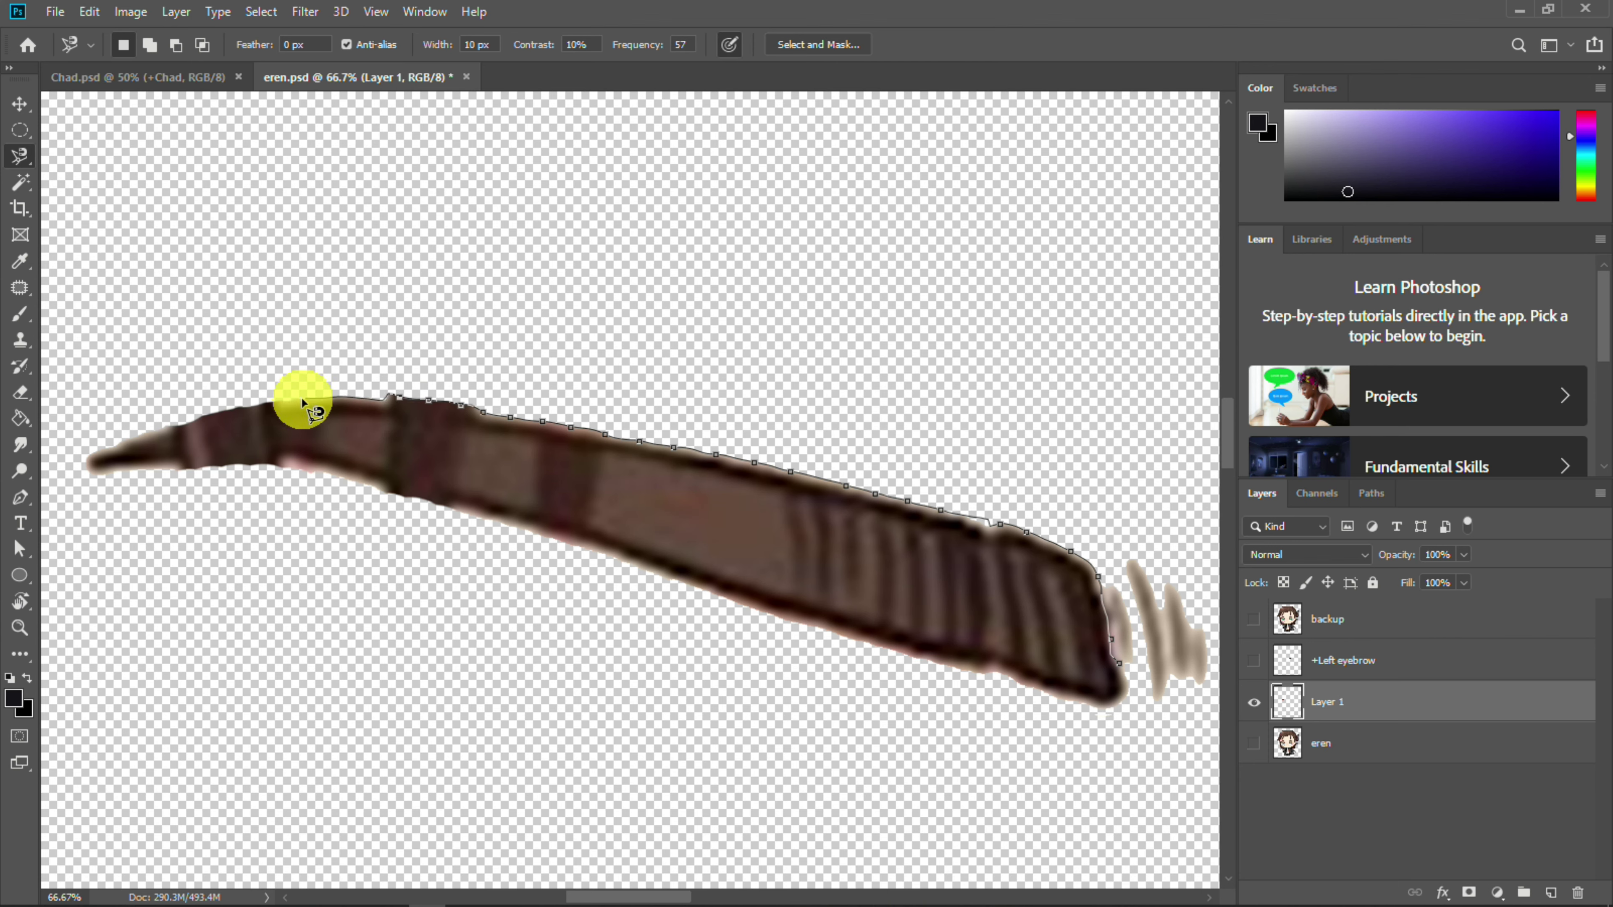
pyautogui.moveTo(366, 488); pyautogui.dragTo(1024, 685)
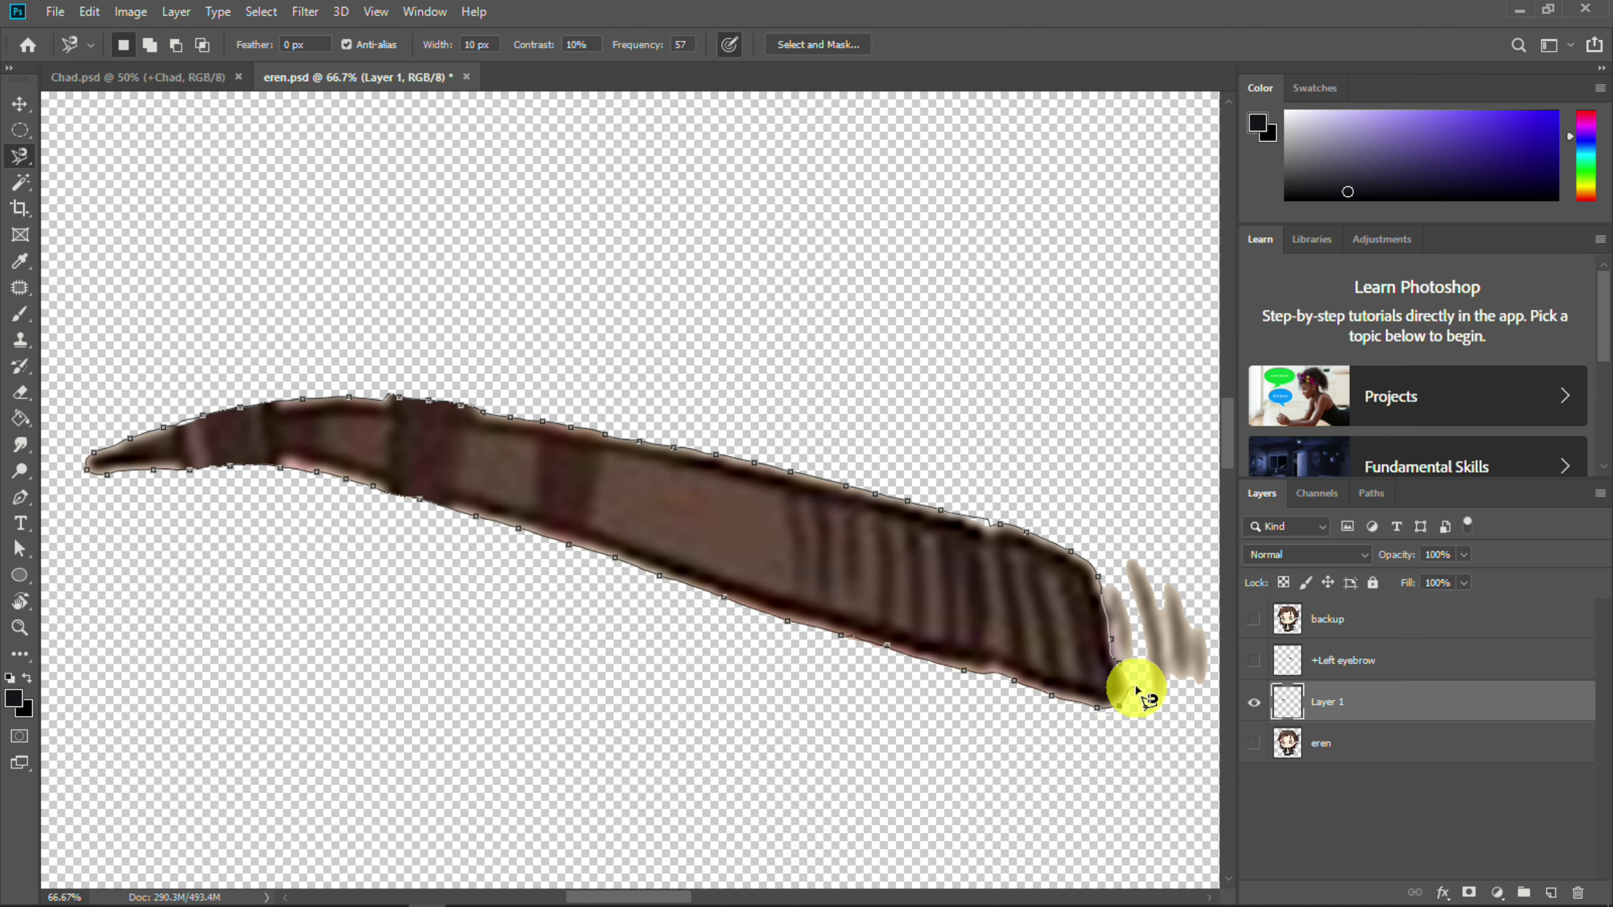
pyautogui.click(1120, 661)
# Invert the selection, delete everything outside the eyebrow and deselect
pyautogui.hotkey('ctrl', 'shift', 'i')
pyautogui.press('Delete')
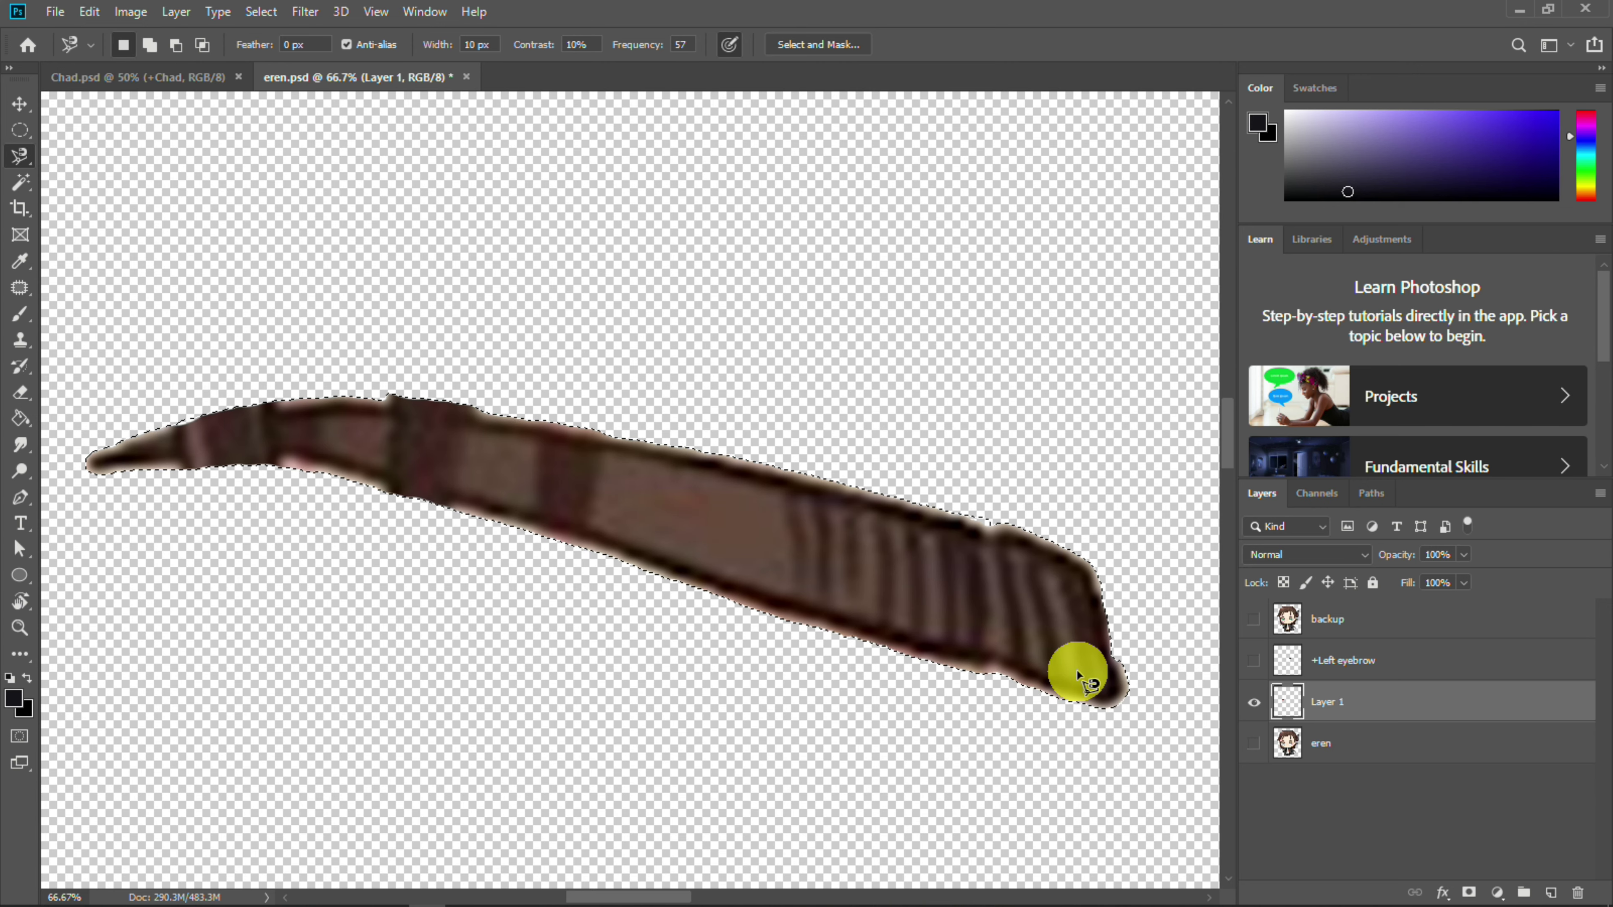
pyautogui.hotkey('ctrl', 'Delete')
pyautogui.press('Delete')
pyautogui.hotkey('ctrl', 'd')
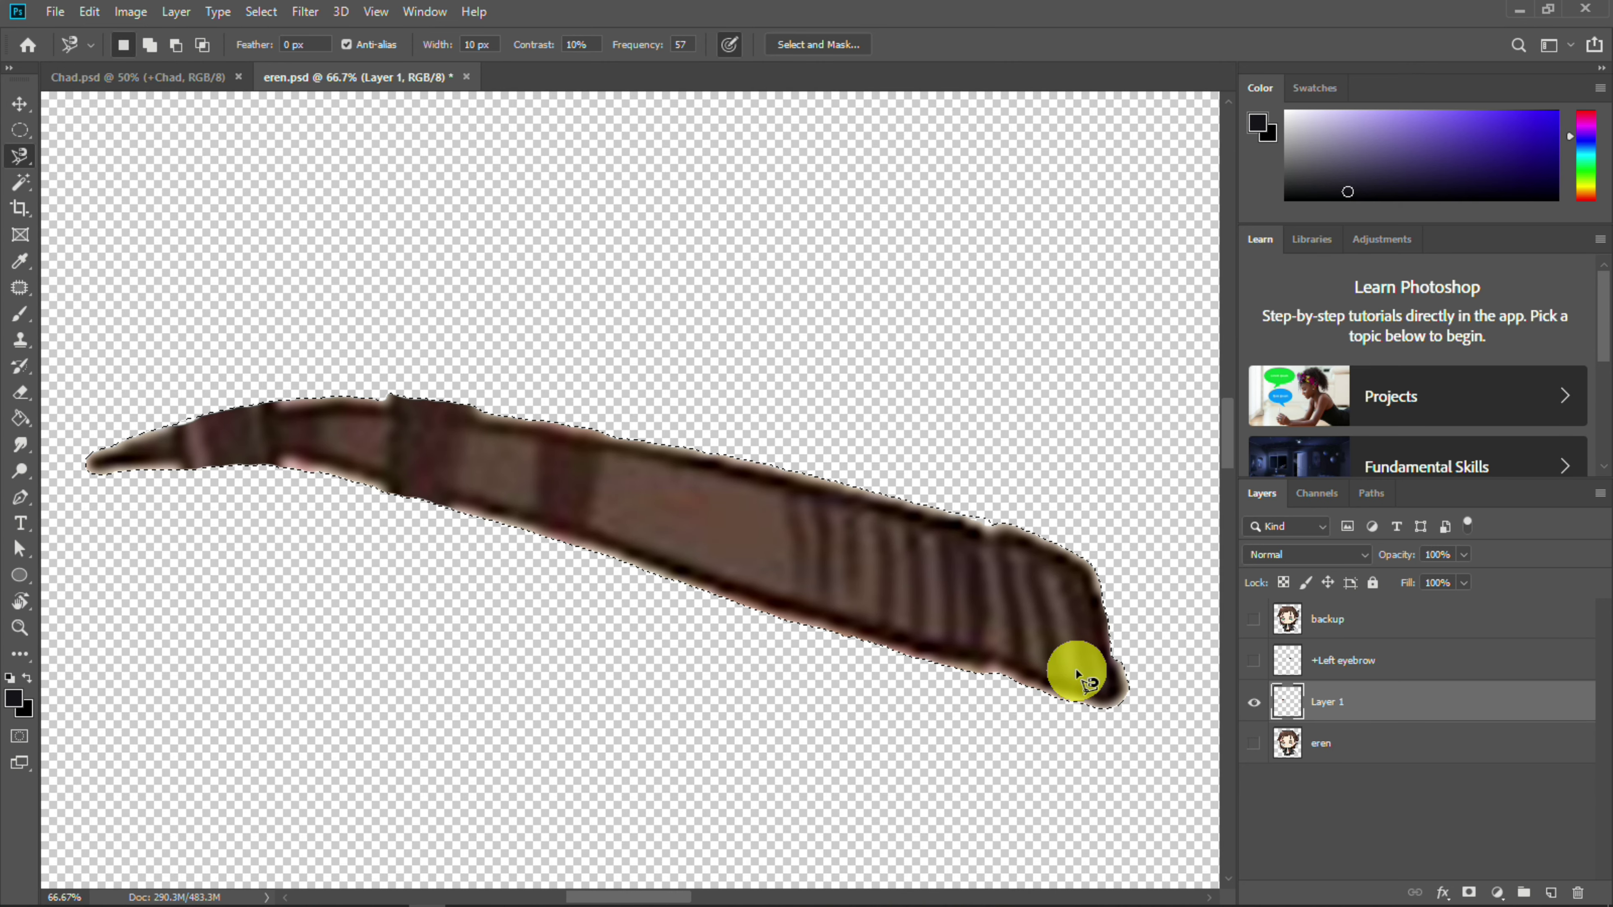
# Reduce the Eraser to 77 px and smooth the eyebrow's rough upper and lower edges from the tip to the inner end
pyautogui.moveTo(453, 494); pyautogui.dragTo(694, 549)
pyautogui.hotkey('ctrl', '+')
pyautogui.hotkey('ctrl', '+')
pyautogui.click(19, 392)
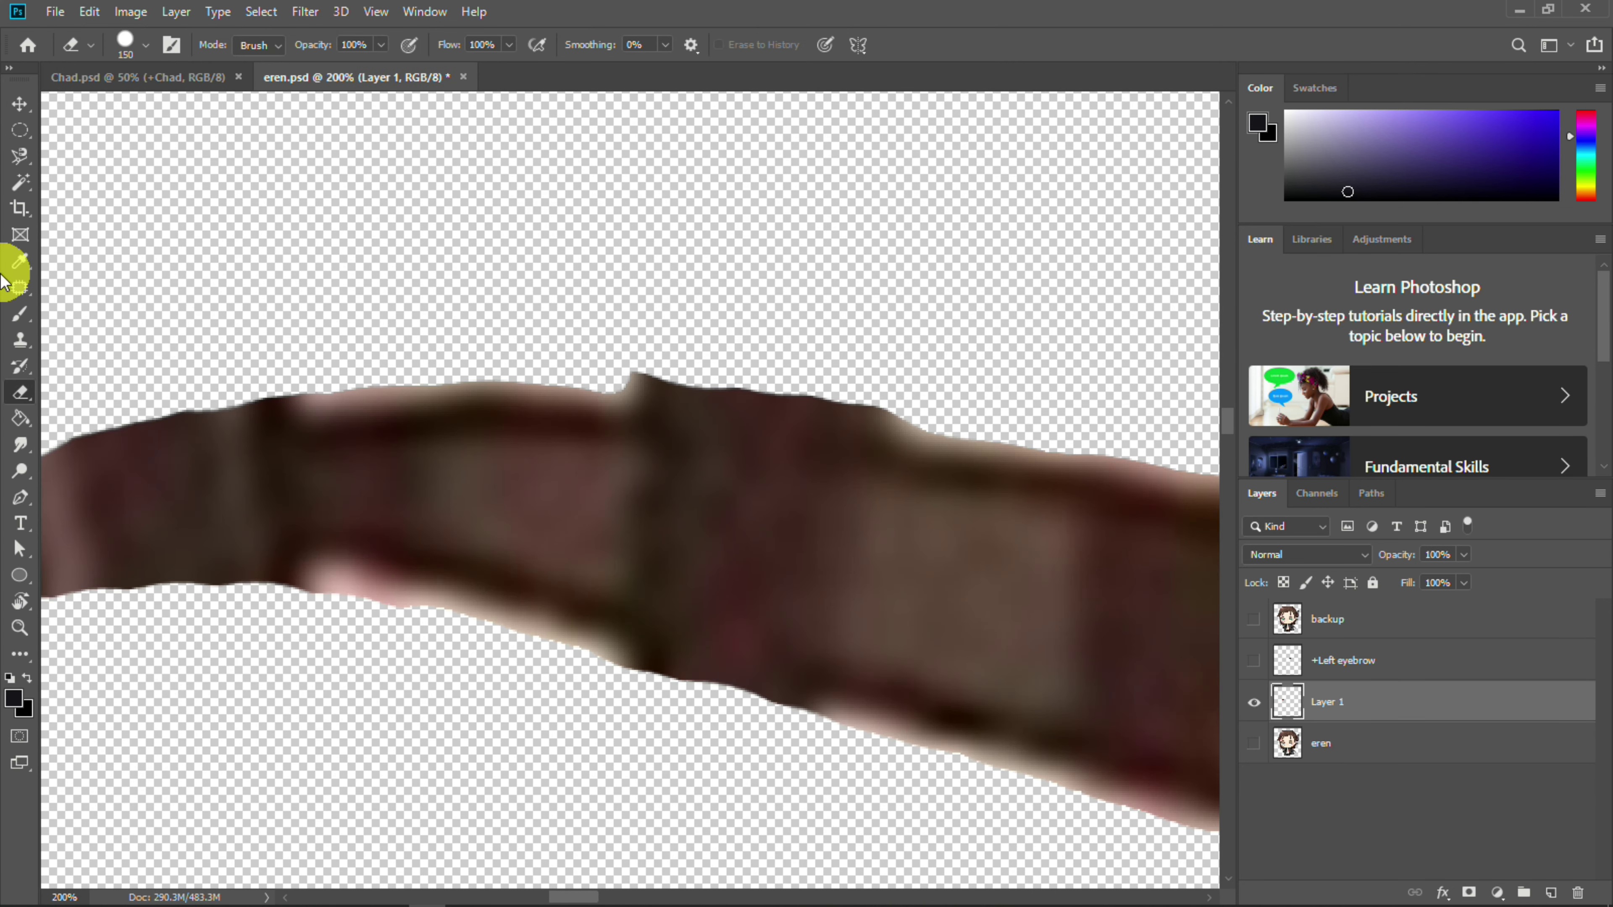
pyautogui.rightClick(612, 233)
pyautogui.click(498, 292)
pyautogui.moveTo(806, 274)
pyautogui.mouseDown()
pyautogui.moveTo(766, 280)
pyautogui.moveTo(875, 209)
pyautogui.mouseUp()
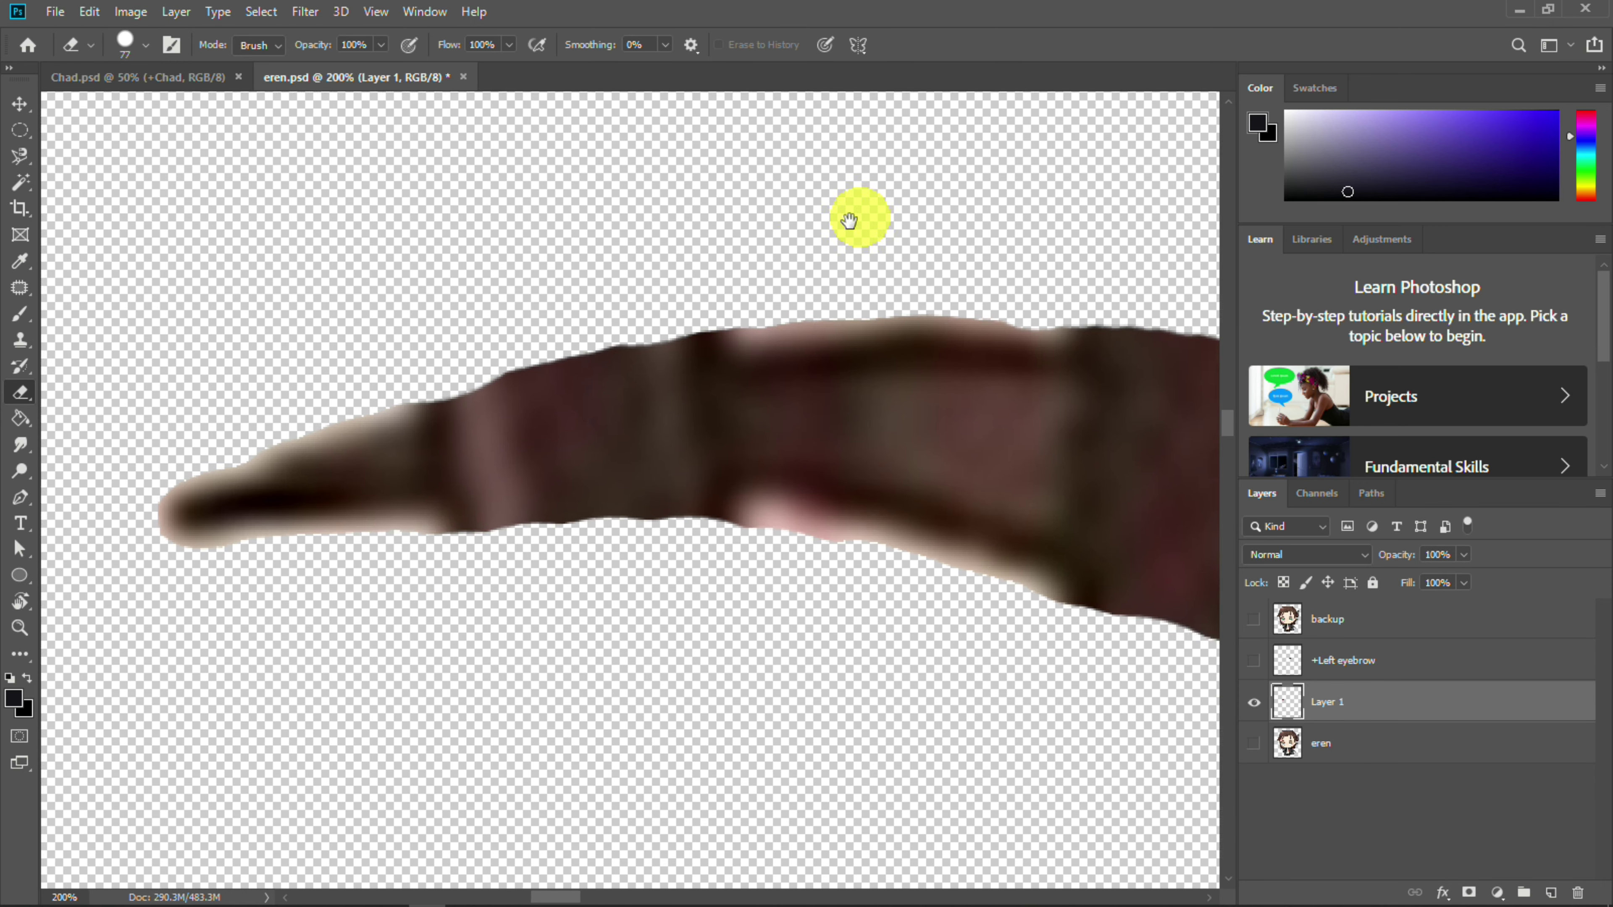
pyautogui.moveTo(799, 636); pyautogui.dragTo(267, 572)
pyautogui.moveTo(508, 583); pyautogui.dragTo(785, 660)
pyautogui.moveTo(728, 677); pyautogui.dragTo(191, 559)
pyautogui.moveTo(1131, 826)
pyautogui.mouseDown()
pyautogui.moveTo(647, 723)
pyautogui.moveTo(325, 622)
pyautogui.mouseUp()
pyautogui.moveTo(1145, 634)
pyautogui.mouseDown()
pyautogui.moveTo(1152, 692)
pyautogui.moveTo(1121, 803)
pyautogui.mouseUp()
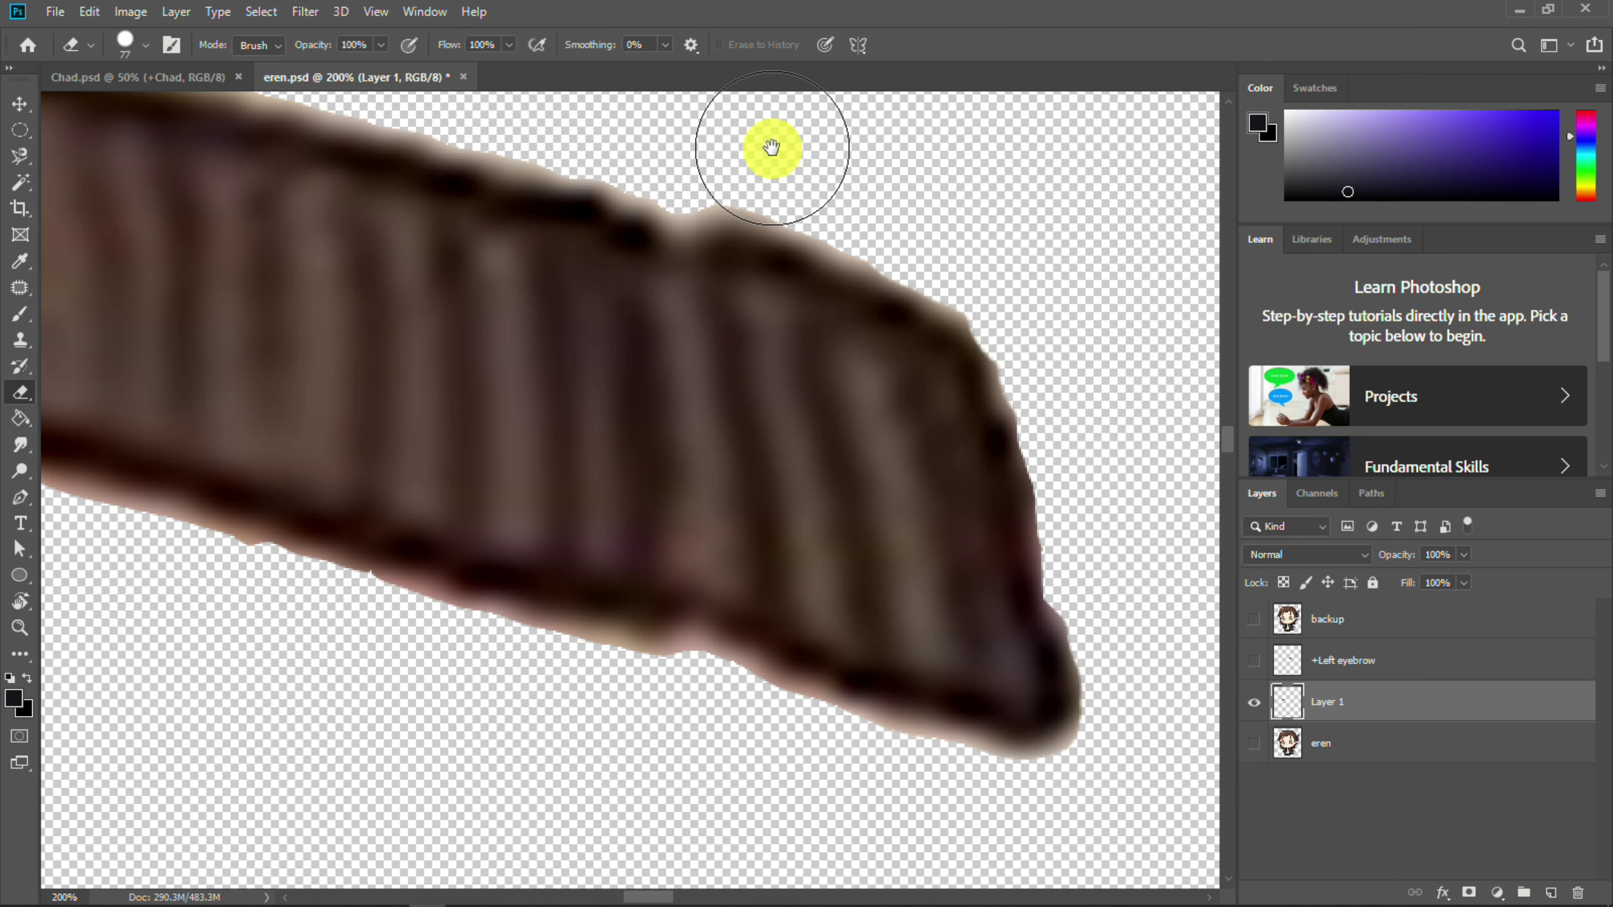
# Show the eren layer, outline the wrinkle lines beside the right eyebrow's inner end with the Pen tool and make a selection
pyautogui.hotkey('ctrl', '-')
pyautogui.hotkey('ctrl', '-')
pyautogui.hotkey('ctrl', '-')
pyautogui.hotkey('ctrl', '-')
pyautogui.click(1255, 743)
pyautogui.press('p')
pyautogui.click(790, 393)
pyautogui.click(626, 337)
pyautogui.moveTo(646, 569); pyautogui.dragTo(656, 570)
pyautogui.rightClick(722, 444)
pyautogui.click(799, 529)
pyautogui.click(921, 237)
pyautogui.hotkey('ctrl', 'c')
pyautogui.hotkey('ctrl', 'v')
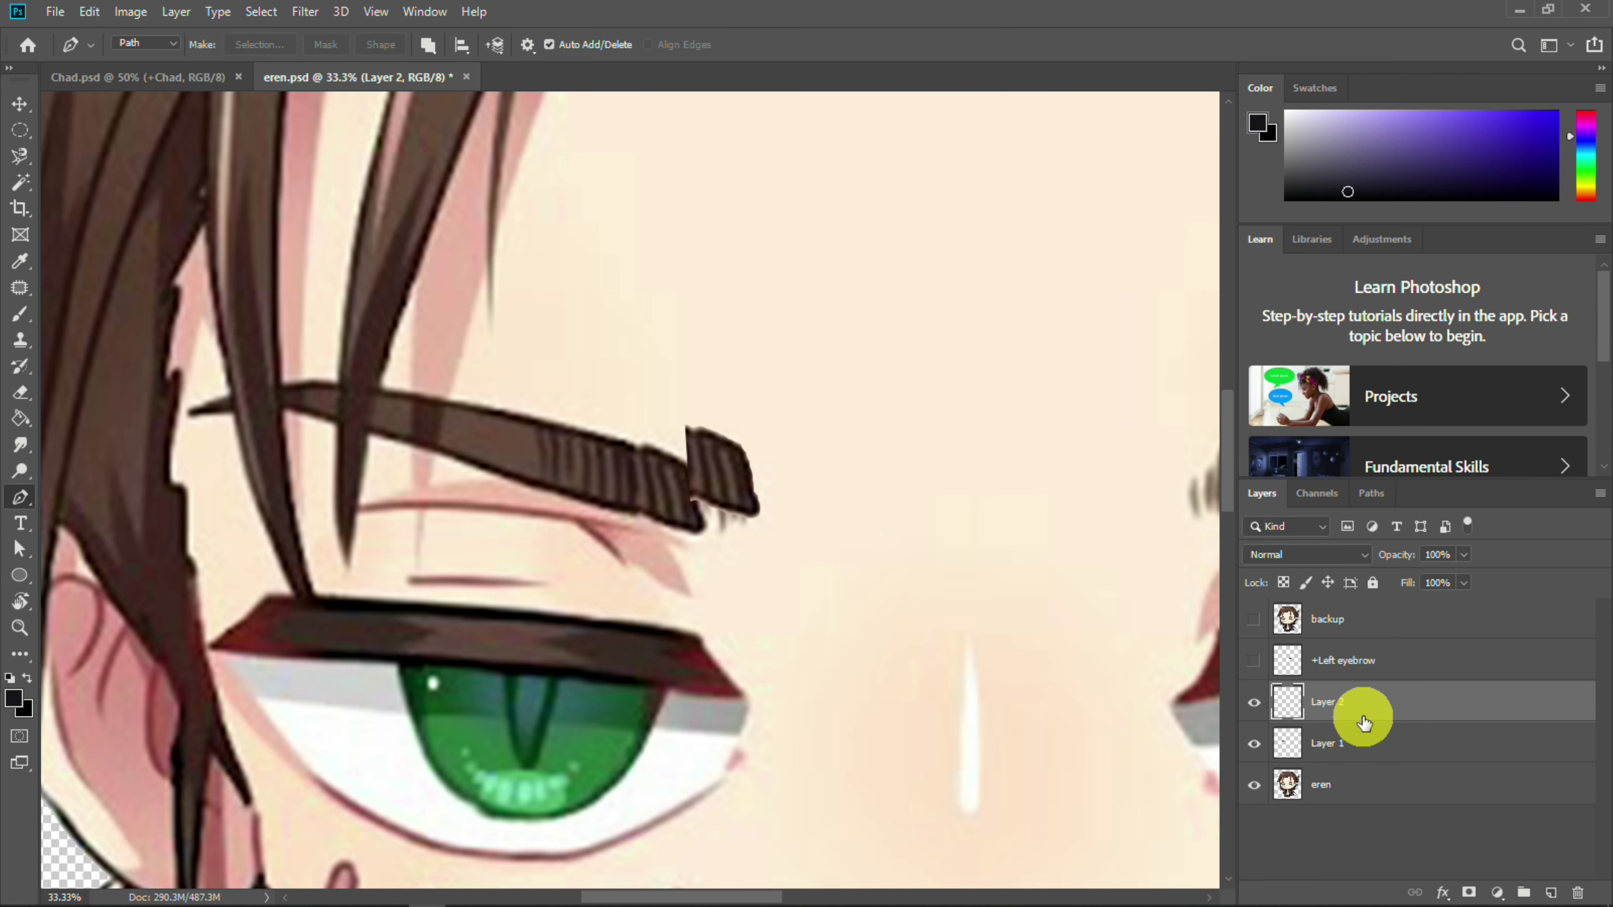
pyautogui.click(1255, 743)
pyautogui.hotkey('ctrl', 't')
pyautogui.press('Escape')
pyautogui.hotkey('ctrl', 'z')
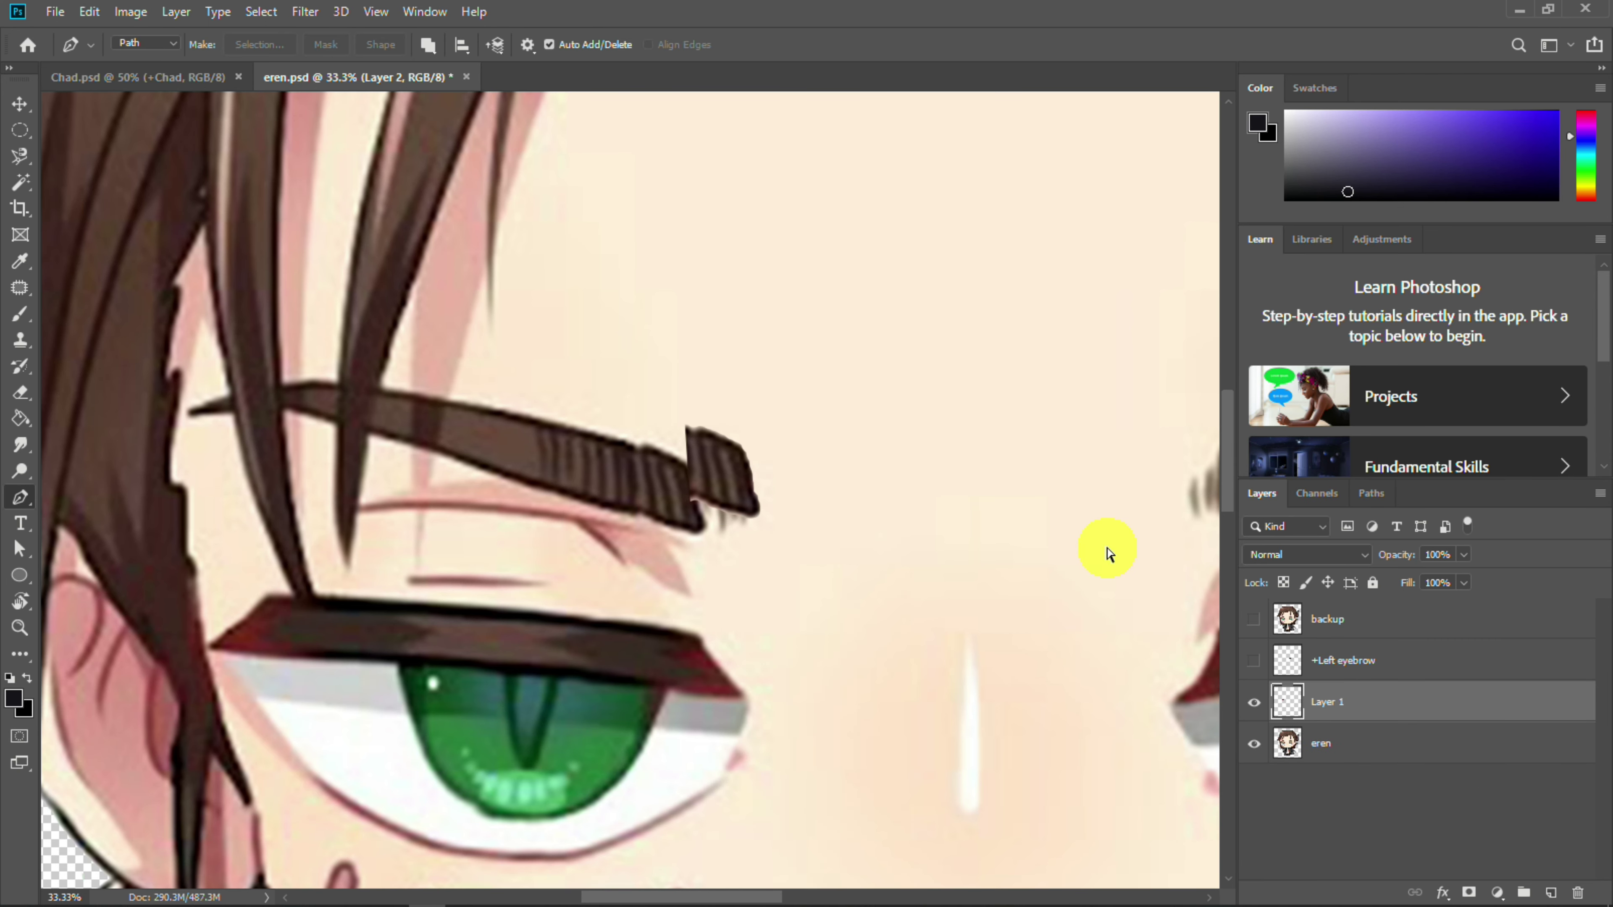
pyautogui.hotkey('ctrl', 'z')
# Copy the selected area of the eren layer to a new layer, and hide the eren layer and Layer 1
pyautogui.click(1376, 750)
pyautogui.hotkey('ctrl', 'c')
pyautogui.hotkey('ctrl', 'v')
pyautogui.click(1255, 788)
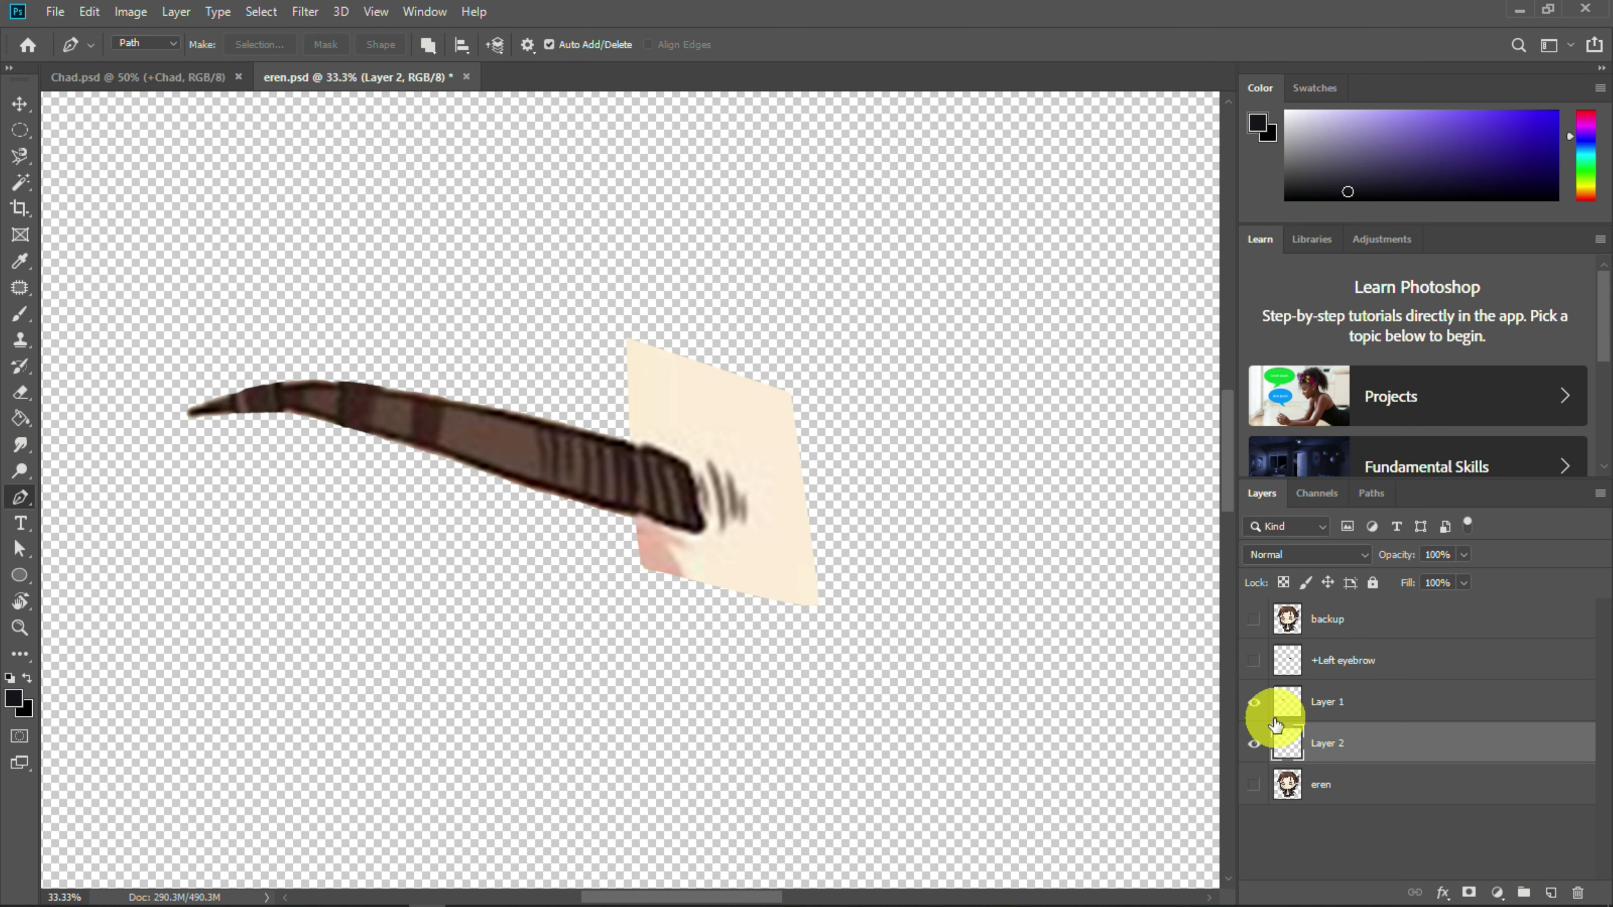
pyautogui.click(1254, 702)
# Erase the skin and the eyebrow fragment on Layer 2, leaving only the wrinkle lines
pyautogui.click(22, 389)
pyautogui.click(659, 540)
pyautogui.rightClick(25, 392)
pyautogui.click(76, 385)
pyautogui.moveTo(645, 457); pyautogui.dragTo(686, 473)
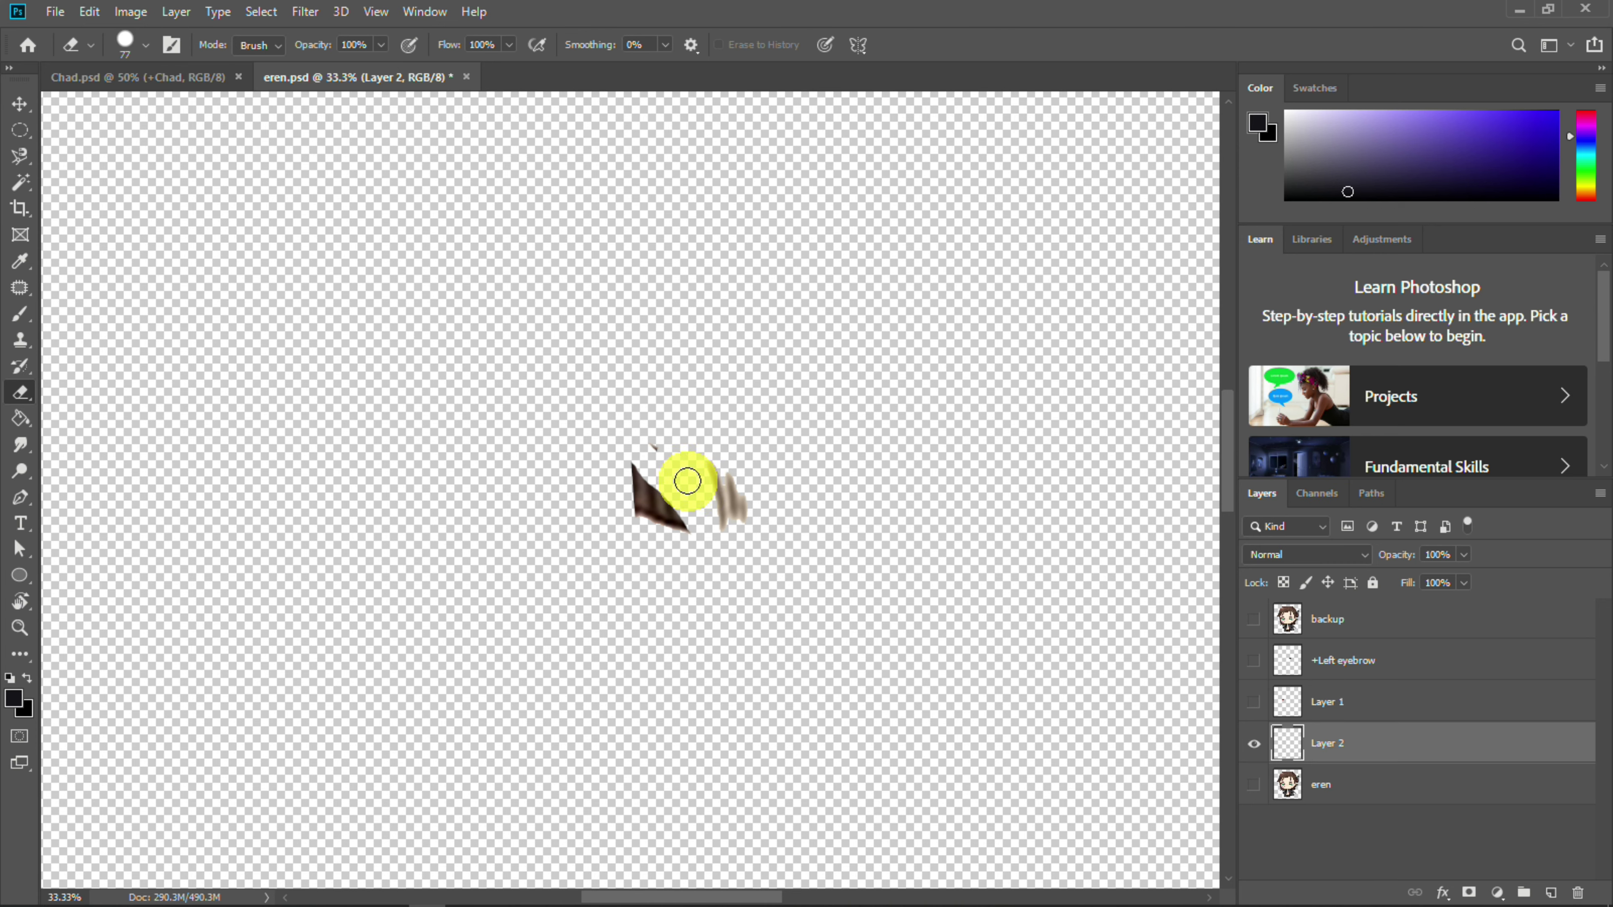
# Show Layer 1, merge it with Layer 2 and rename the merged layer as +Right Eyebrow
pyautogui.click(1257, 703)
pyautogui.keyDown('ctrl'); pyautogui.click(1333, 702); pyautogui.keyUp('ctrl')
pyautogui.rightClick(1333, 700)
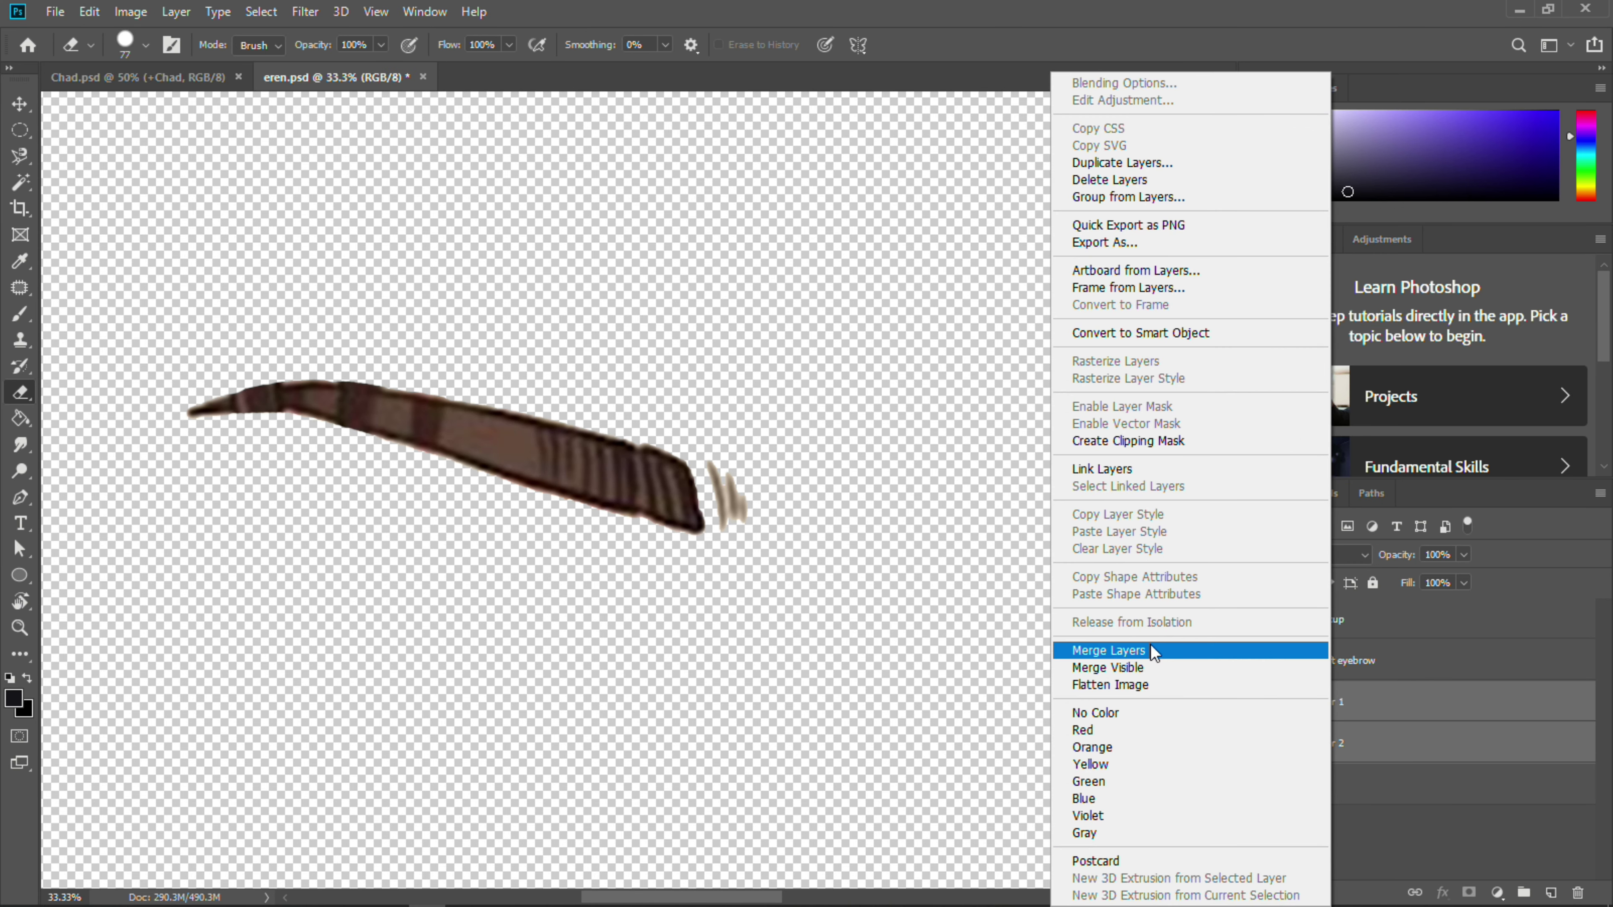
pyautogui.click(1153, 650)
pyautogui.rightClick(1329, 703)
pyautogui.click(1323, 706)
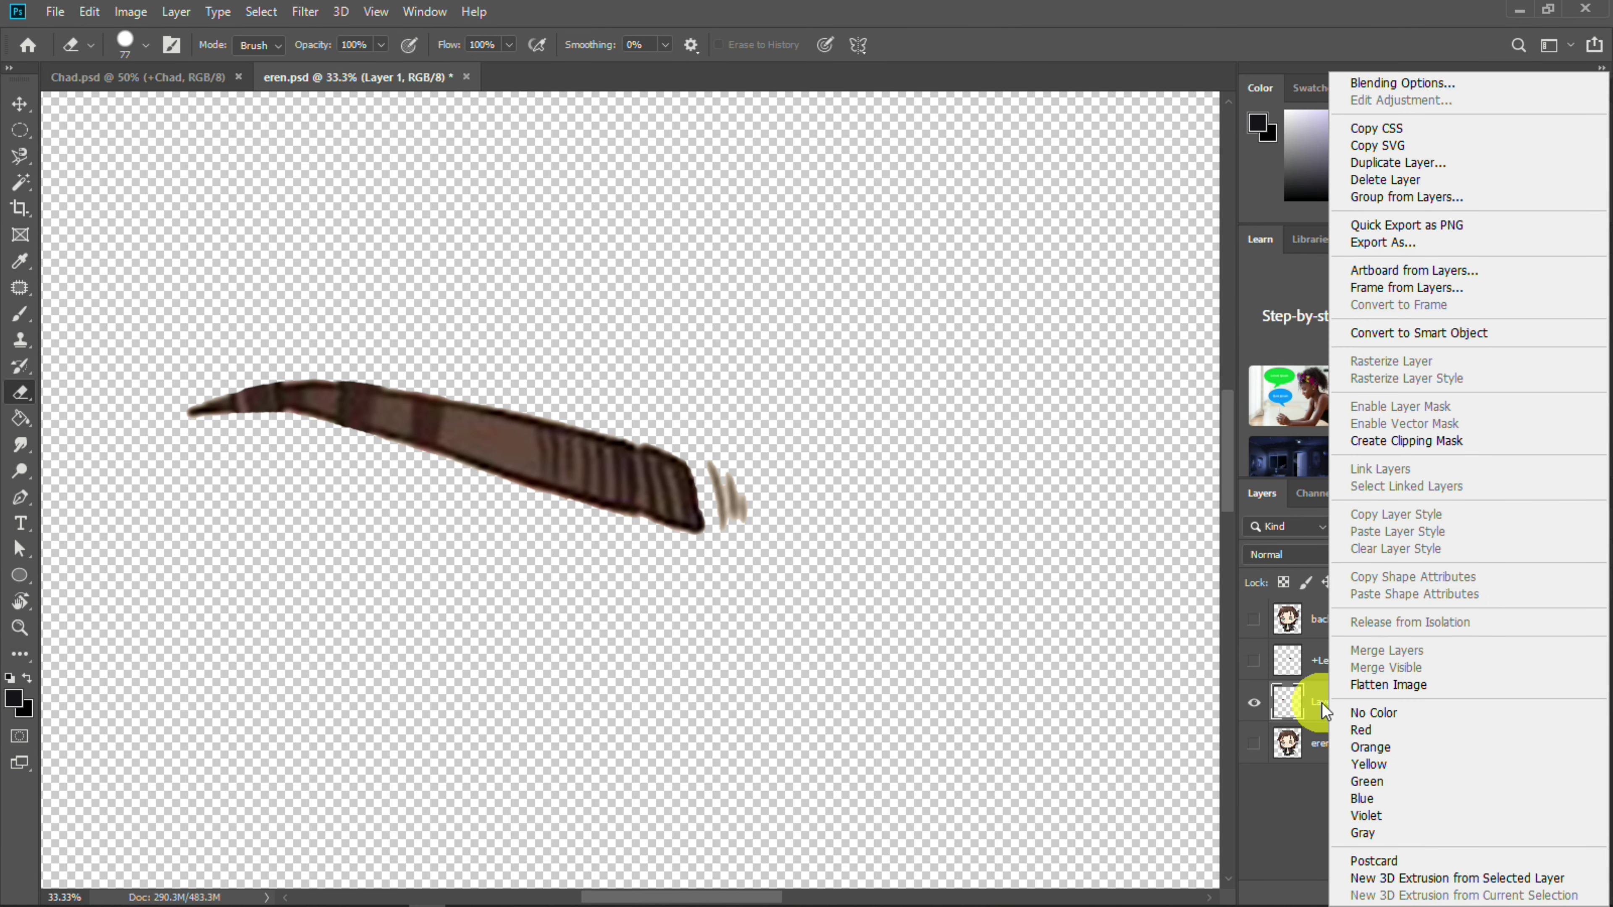
pyautogui.doubleClick(1330, 702)
pyautogui.write('+Right Eye')
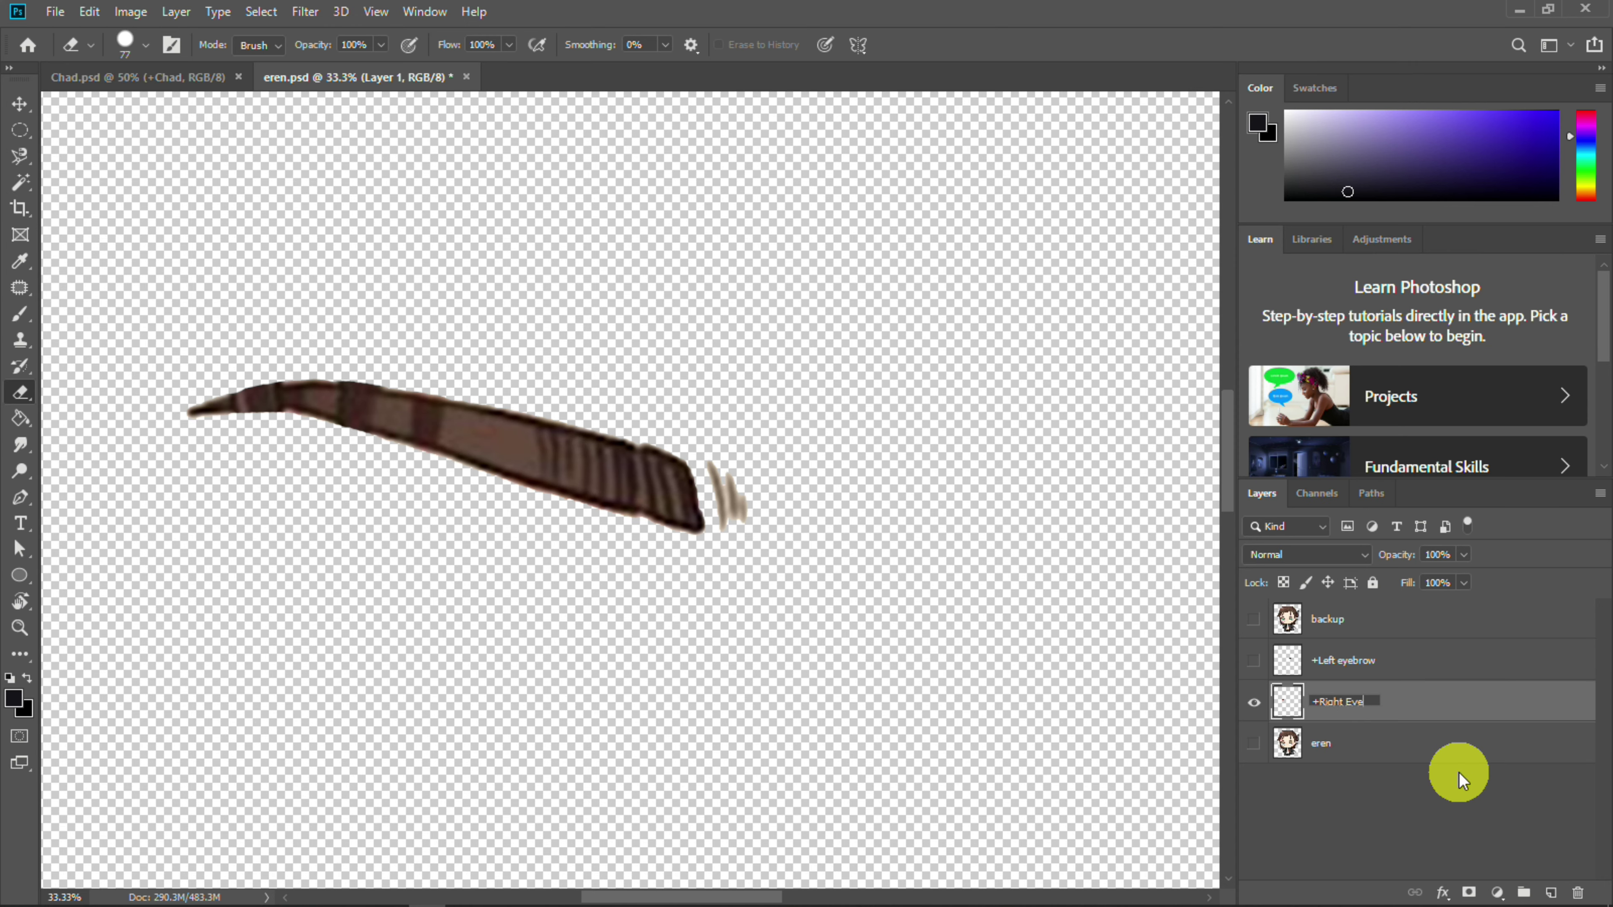
pyautogui.write('brow')
pyautogui.click(1459, 781)
# Show the eren layer, hide both eyebrow layers, and outline the character's left eye area with the Pen tool
pyautogui.click(1254, 661)
pyautogui.click(1254, 744)
pyautogui.hotkey('ctrl', '-')
pyautogui.hotkey('ctrl', '-')
pyautogui.hotkey('ctrl', '-')
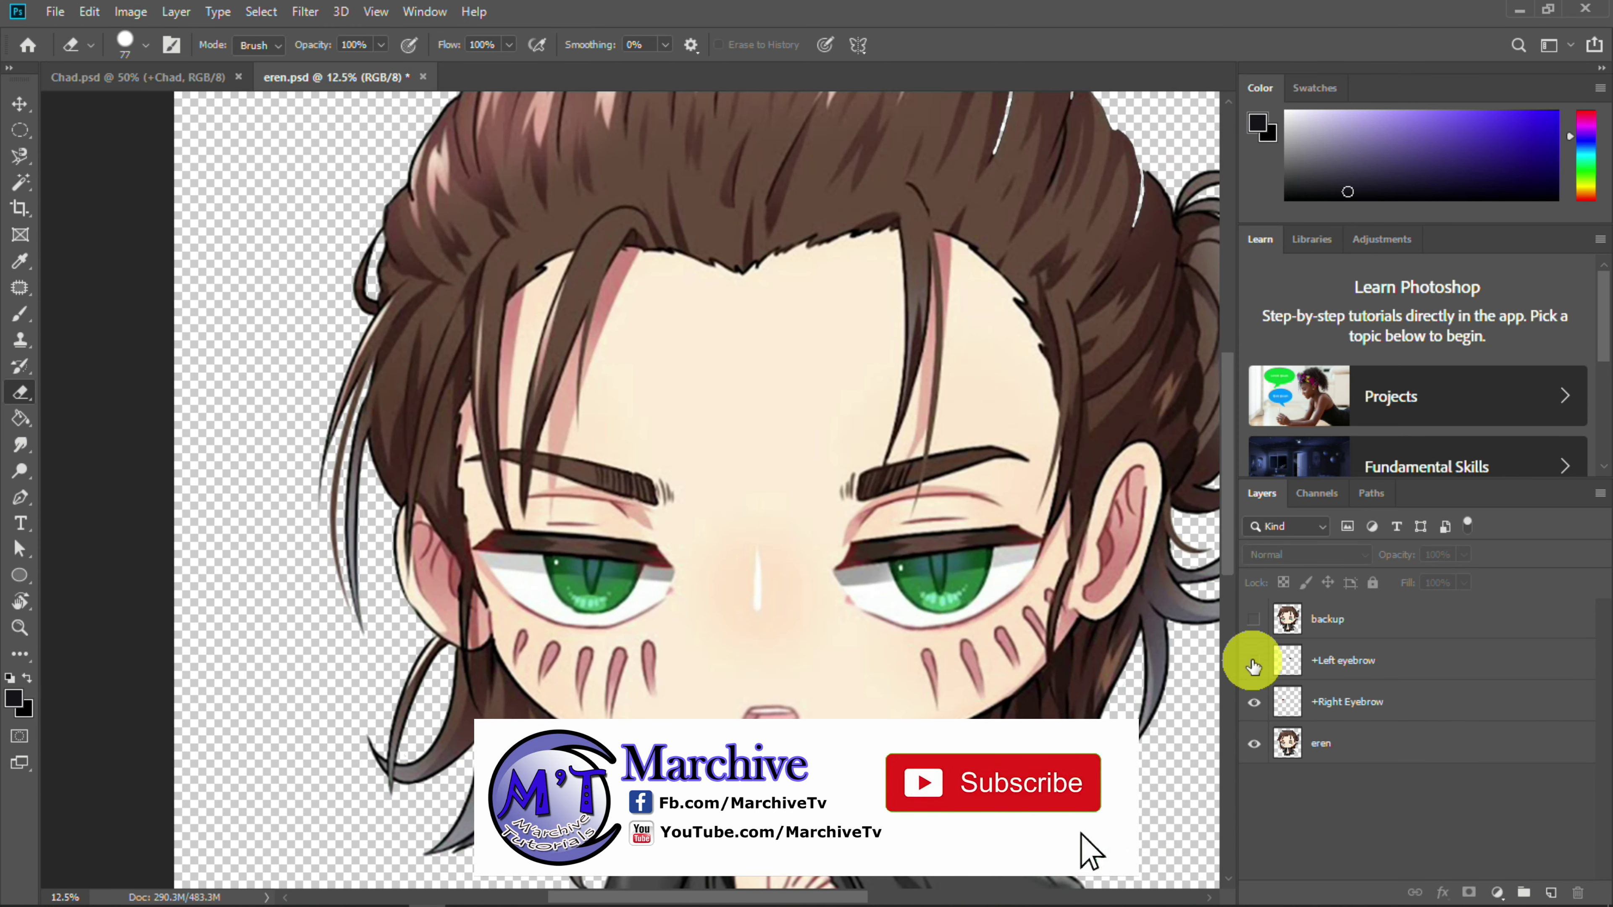
pyautogui.click(1362, 738)
pyautogui.moveTo(1253, 703); pyautogui.dragTo(1250, 661)
pyautogui.press('p')
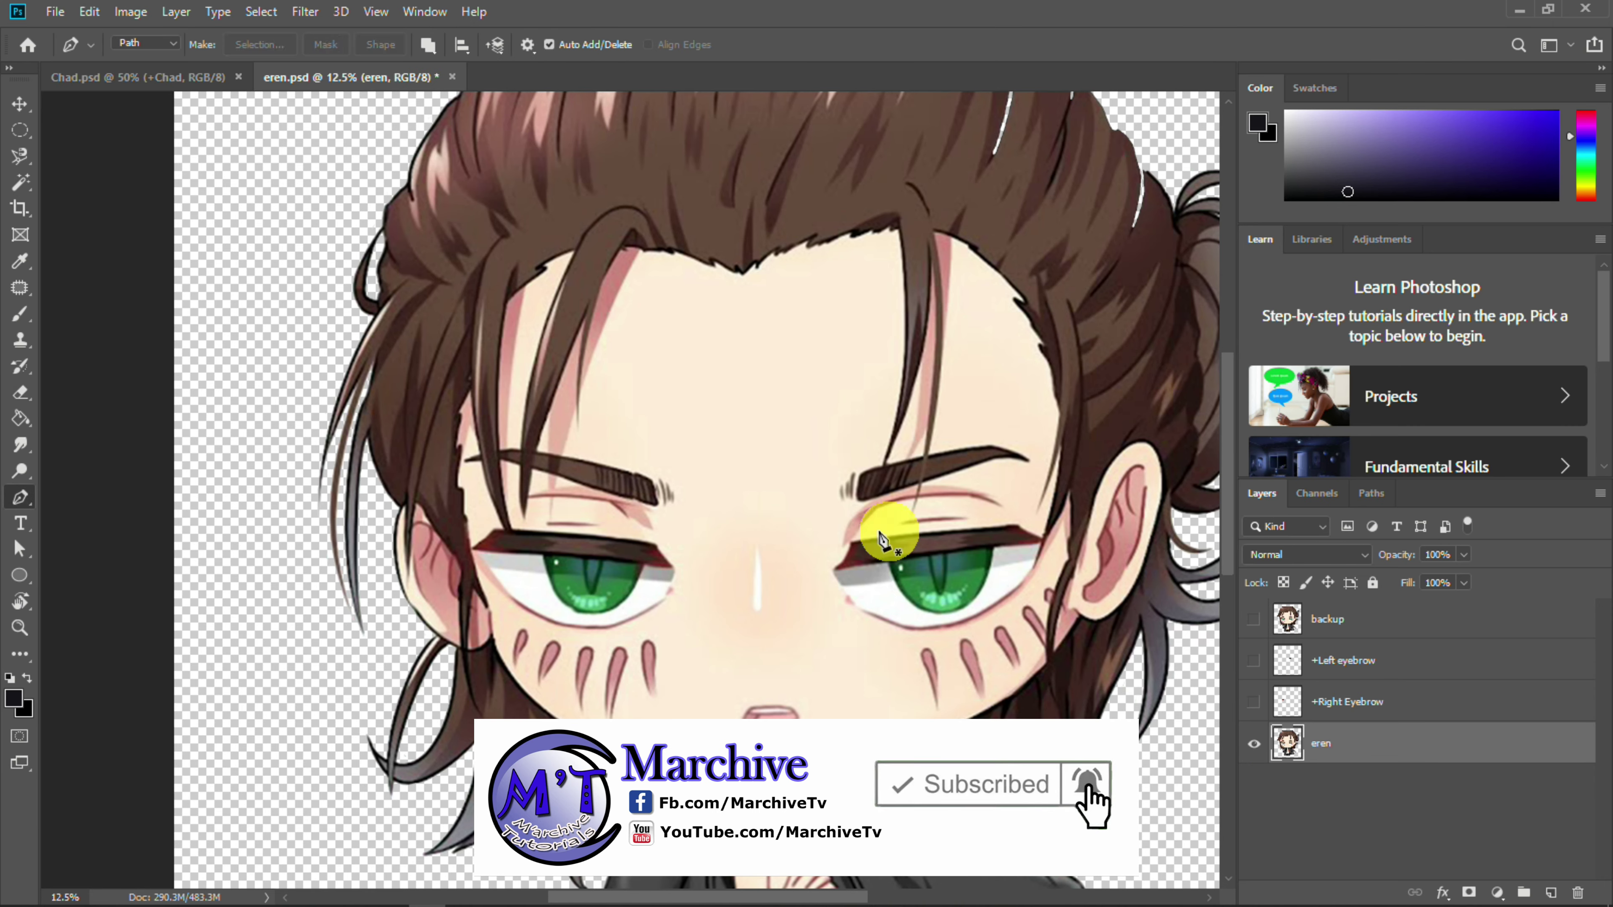
pyautogui.click(787, 623)
pyautogui.click(778, 553)
pyautogui.click(776, 505)
# Convert the path to a selection, copy the left eye area to a new layer and hide the eren layer
pyautogui.rightClick(794, 494)
pyautogui.click(842, 144)
pyautogui.click(911, 226)
pyautogui.hotkey('ctrl', 'j')
pyautogui.click(1254, 784)
pyautogui.hotkey('ctrl', '+')
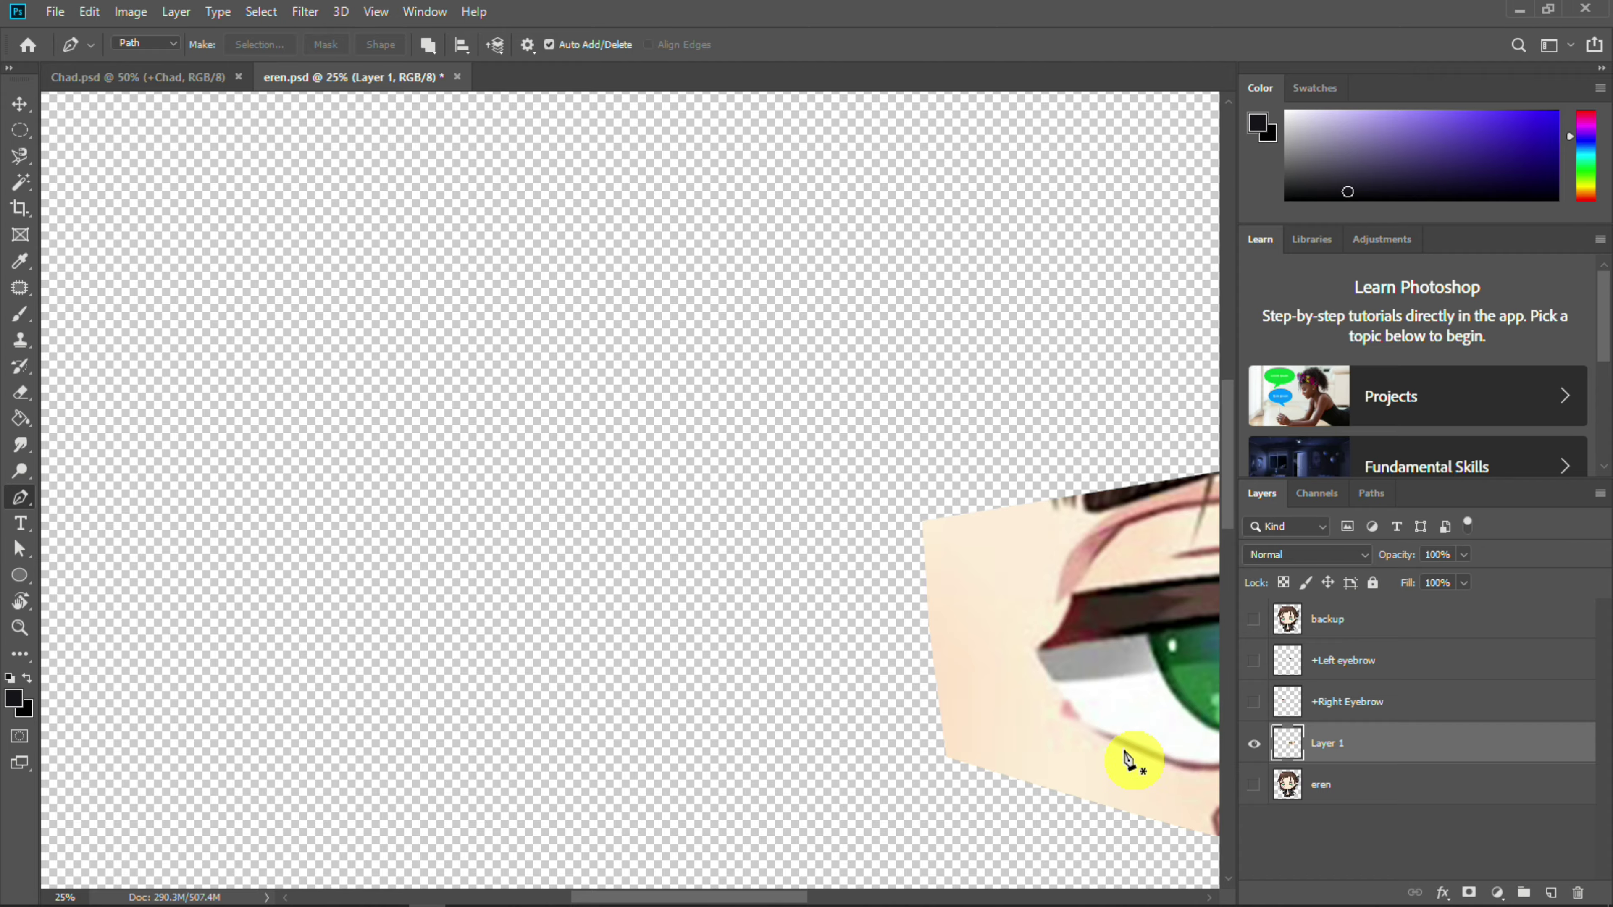
# Set the Eraser to 130 px and erase surplus skin beside the eye's inner corner on Layer 1
pyautogui.moveTo(1178, 752); pyautogui.dragTo(671, 513)
pyautogui.click(20, 392)
pyautogui.rightClick(463, 476)
pyautogui.press('Return')
pyautogui.moveTo(390, 245)
pyautogui.mouseDown()
pyautogui.moveTo(431, 466)
pyautogui.moveTo(685, 575)
pyautogui.moveTo(1022, 449)
pyautogui.moveTo(993, 566)
pyautogui.moveTo(1045, 493)
pyautogui.moveTo(654, 582)
pyautogui.moveTo(460, 400)
pyautogui.moveTo(559, 238)
pyautogui.mouseUp()
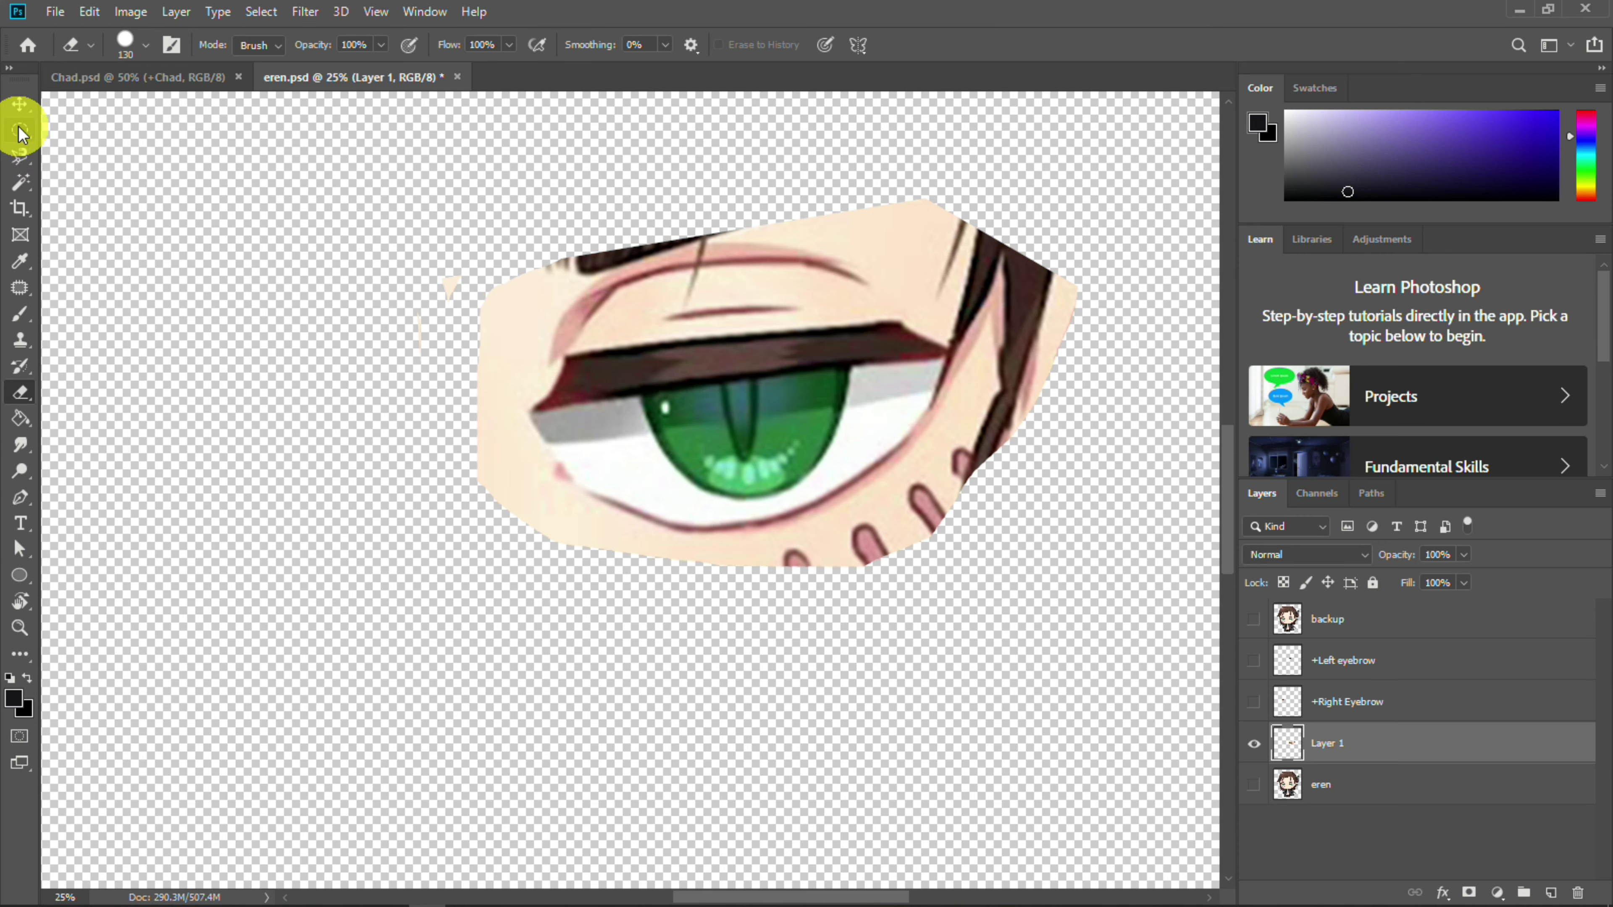
# Trace the left eye including its upper lash line with the Magnetic Lasso and copy the selection to a new layer
pyautogui.rightClick(20, 155)
pyautogui.click(108, 191)
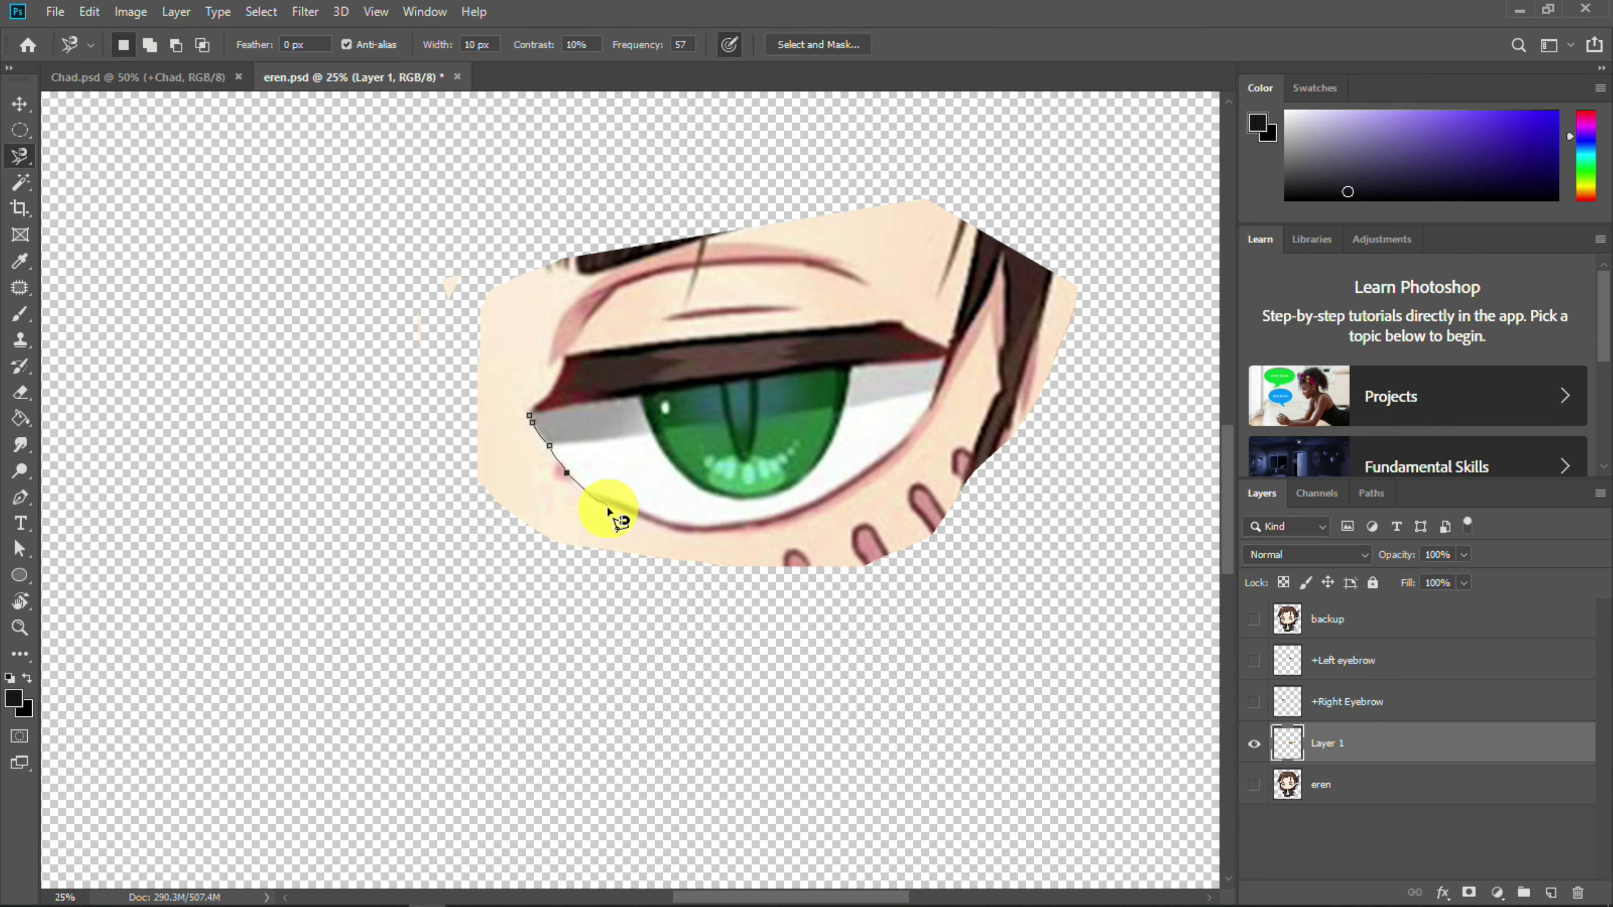
pyautogui.press('Escape')
pyautogui.hotkey('ctrl', '+')
pyautogui.hotkey('ctrl', '+')
pyautogui.moveTo(845, 434); pyautogui.dragTo(635, 527)
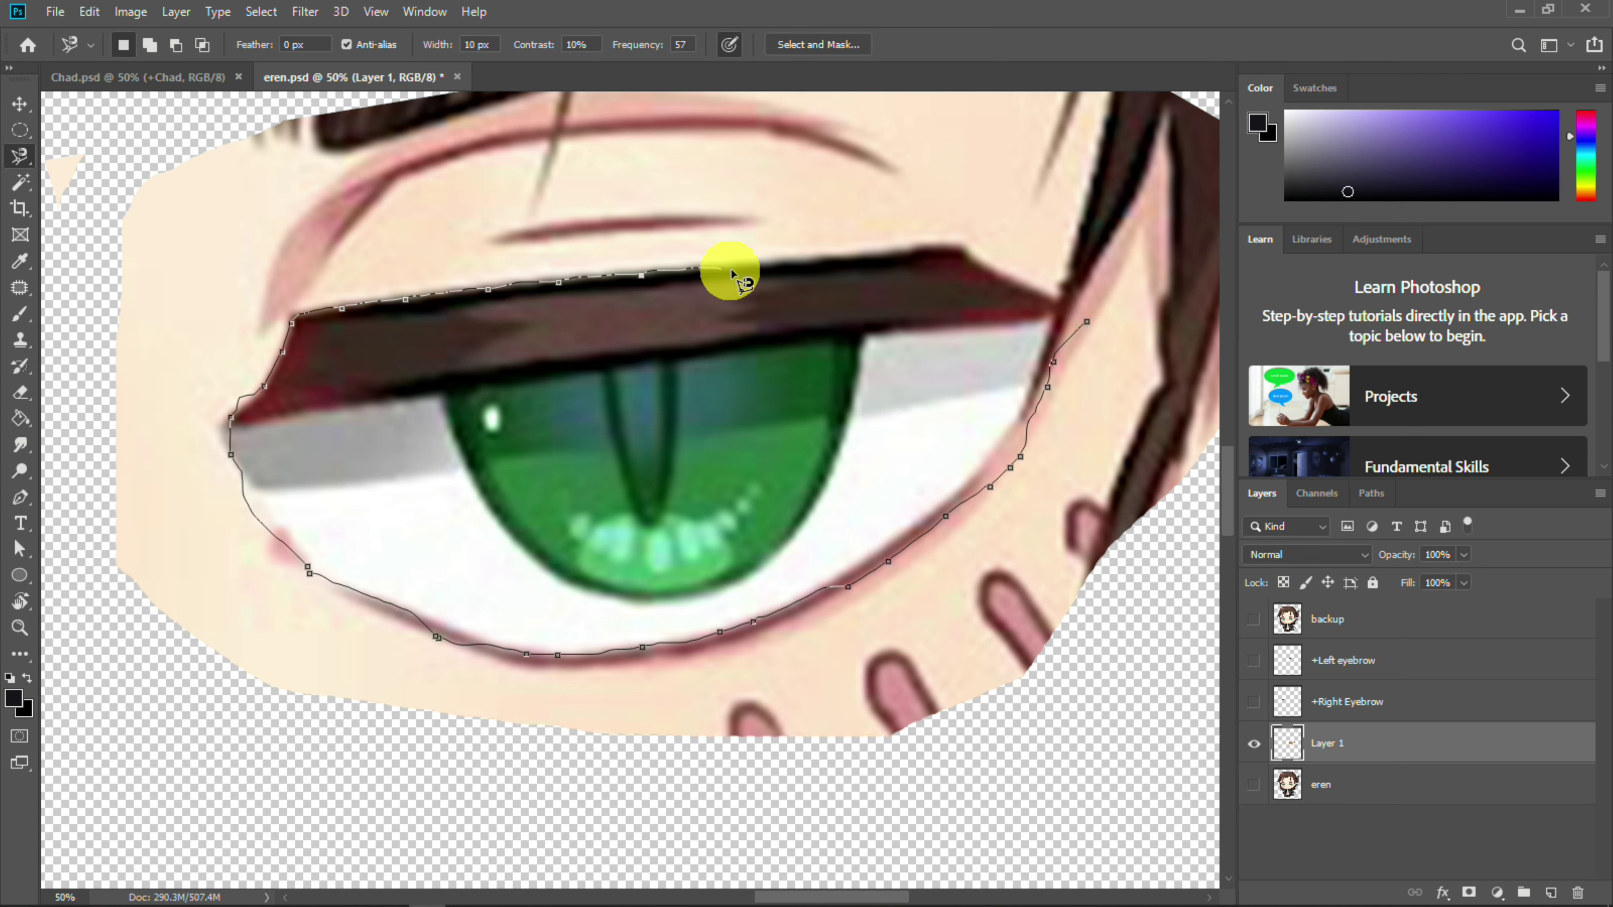
pyautogui.click(1037, 342)
pyautogui.hotkey('ctrl', 'j')
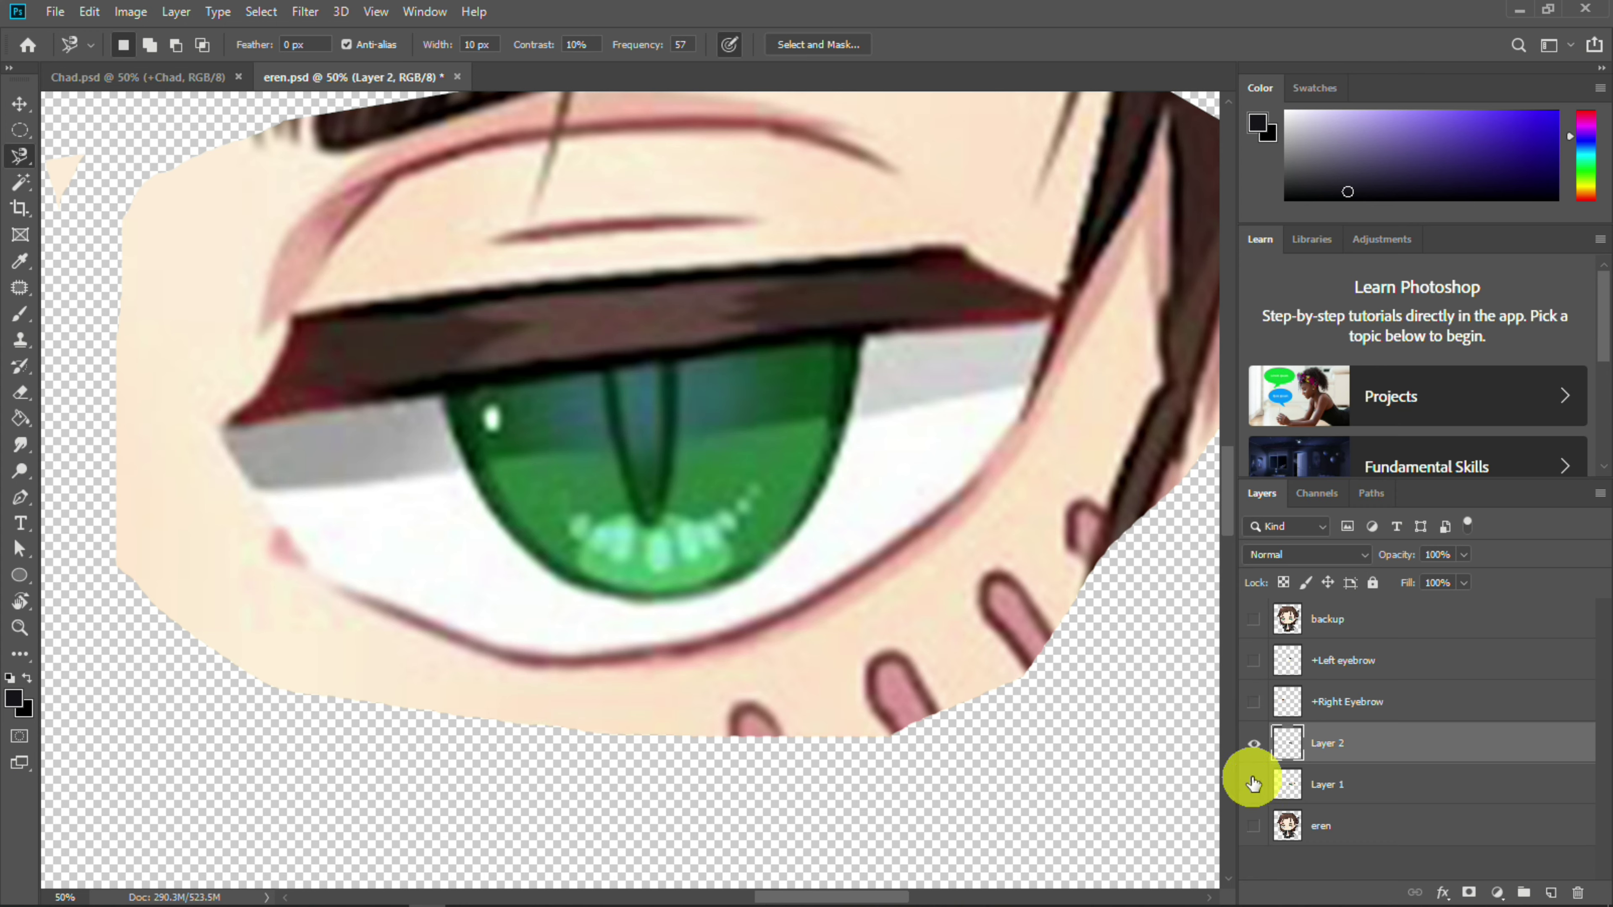
# Hide Layer 1 to check the cut-out eye and rename Layer 2 as +Left Eye
pyautogui.click(1254, 784)
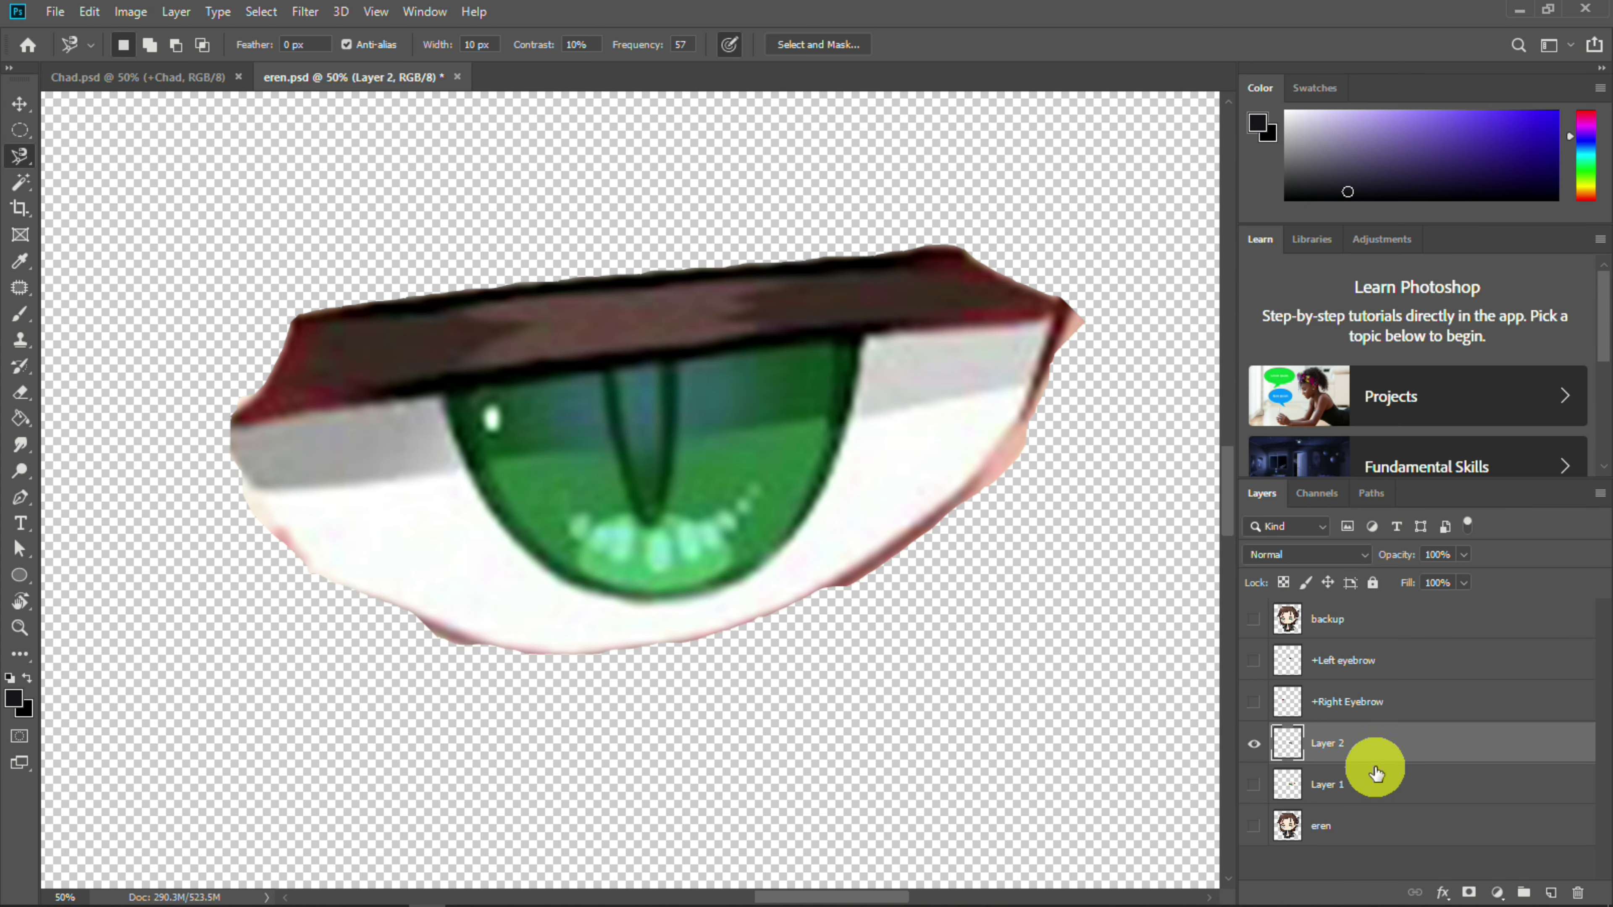
pyautogui.click(1255, 743)
pyautogui.click(1254, 785)
pyautogui.click(1259, 785)
pyautogui.click(1258, 744)
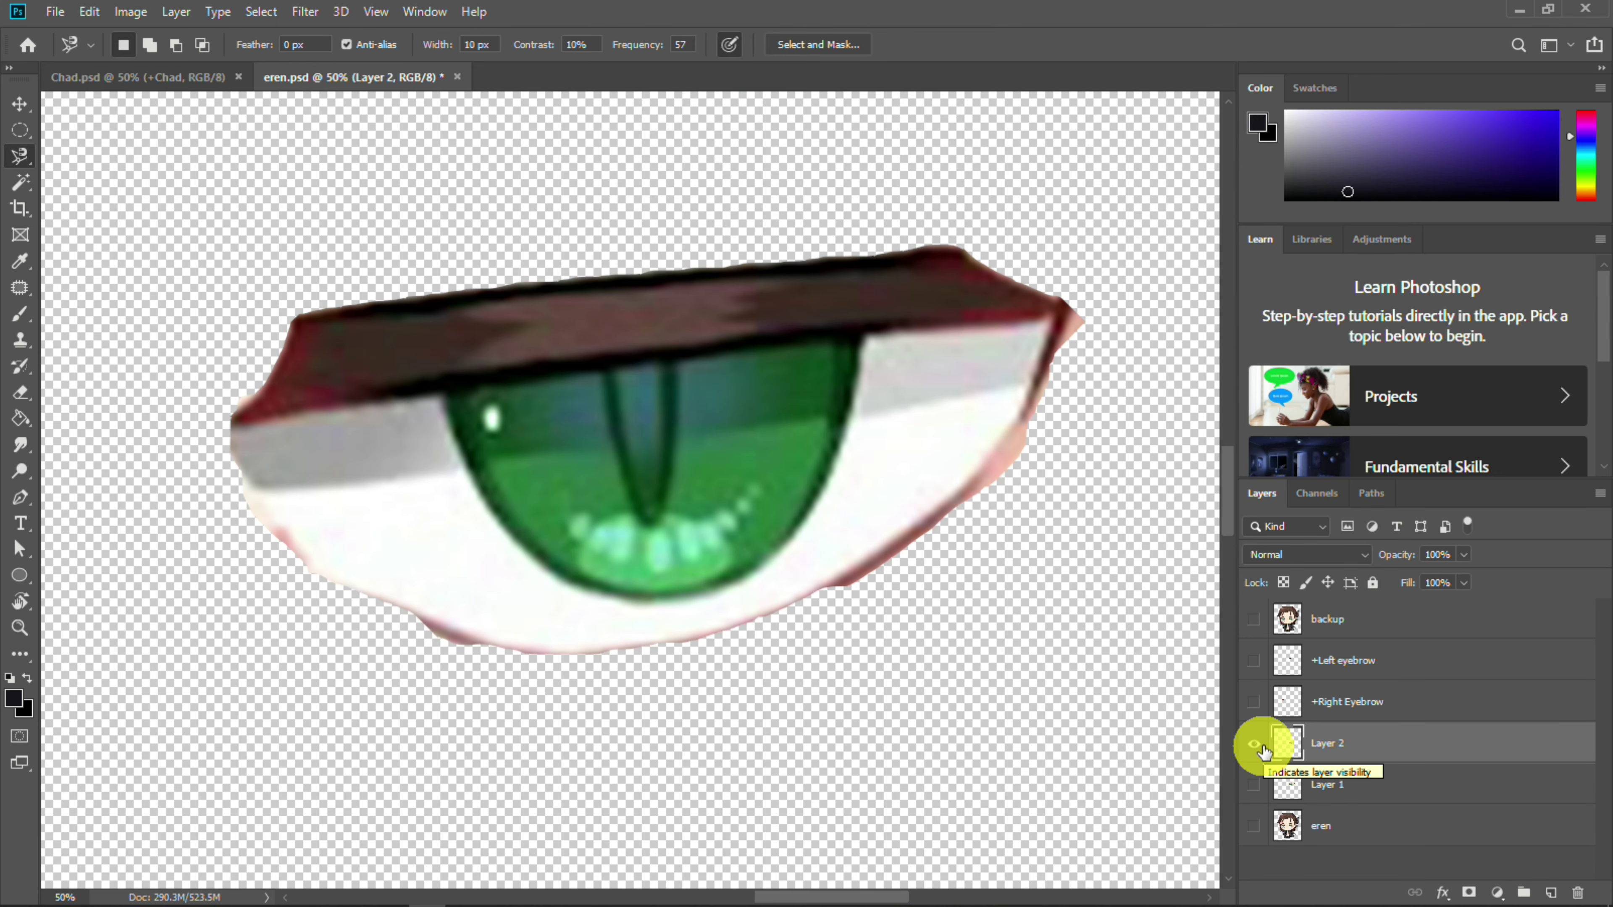
pyautogui.doubleClick(1334, 743)
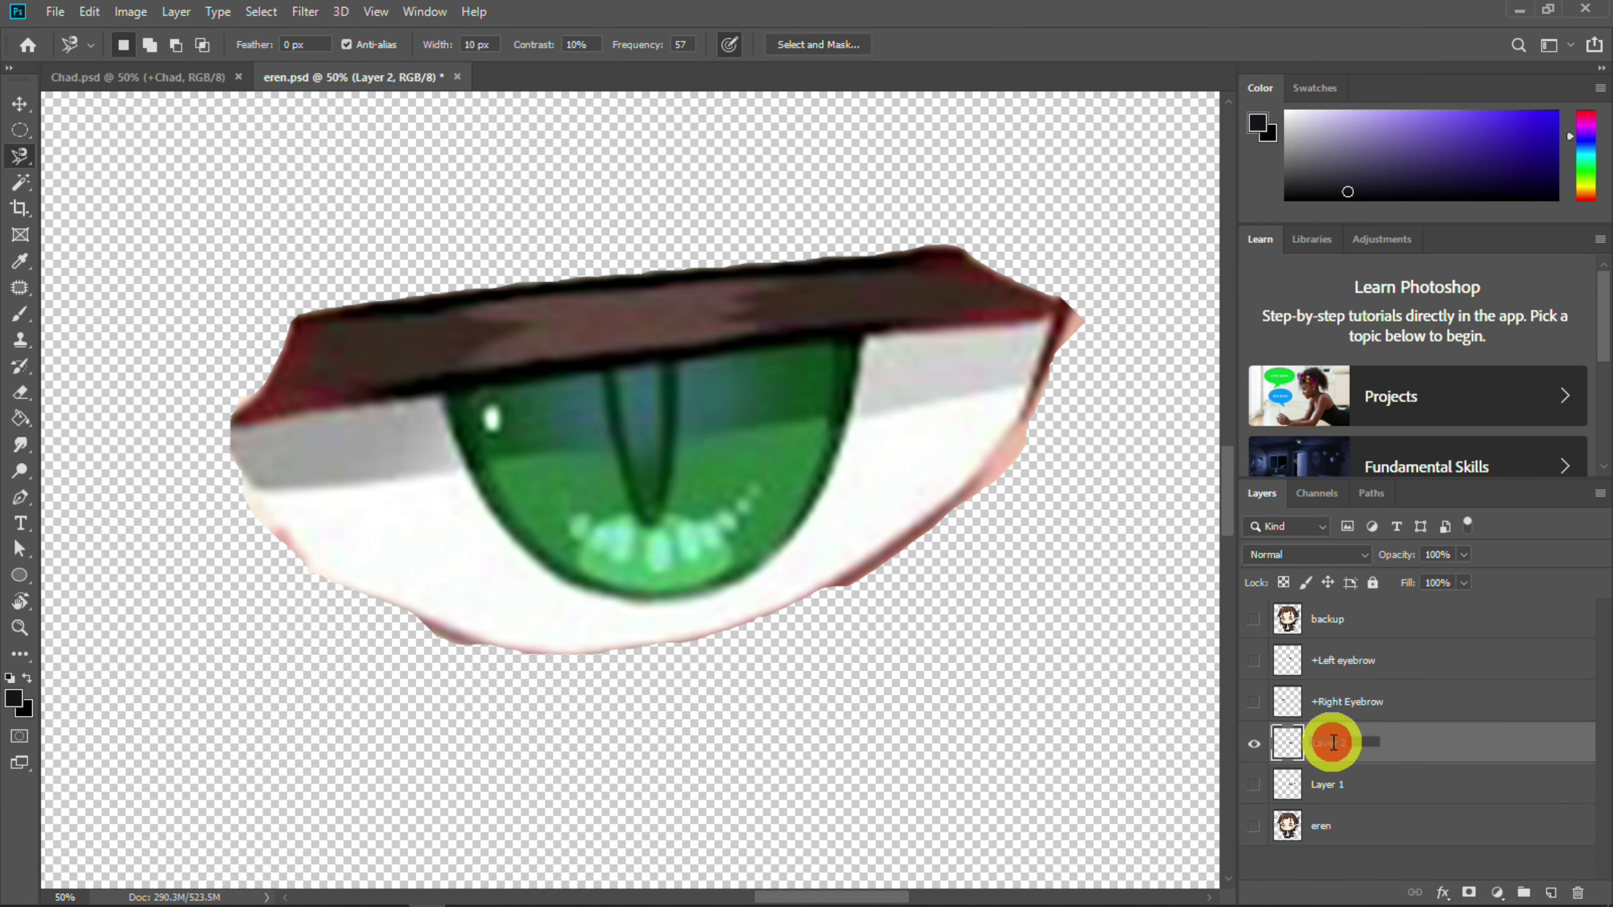
# Delete the rough eye-area Layer 1 and show the eren layer again
pyautogui.click(1254, 787)
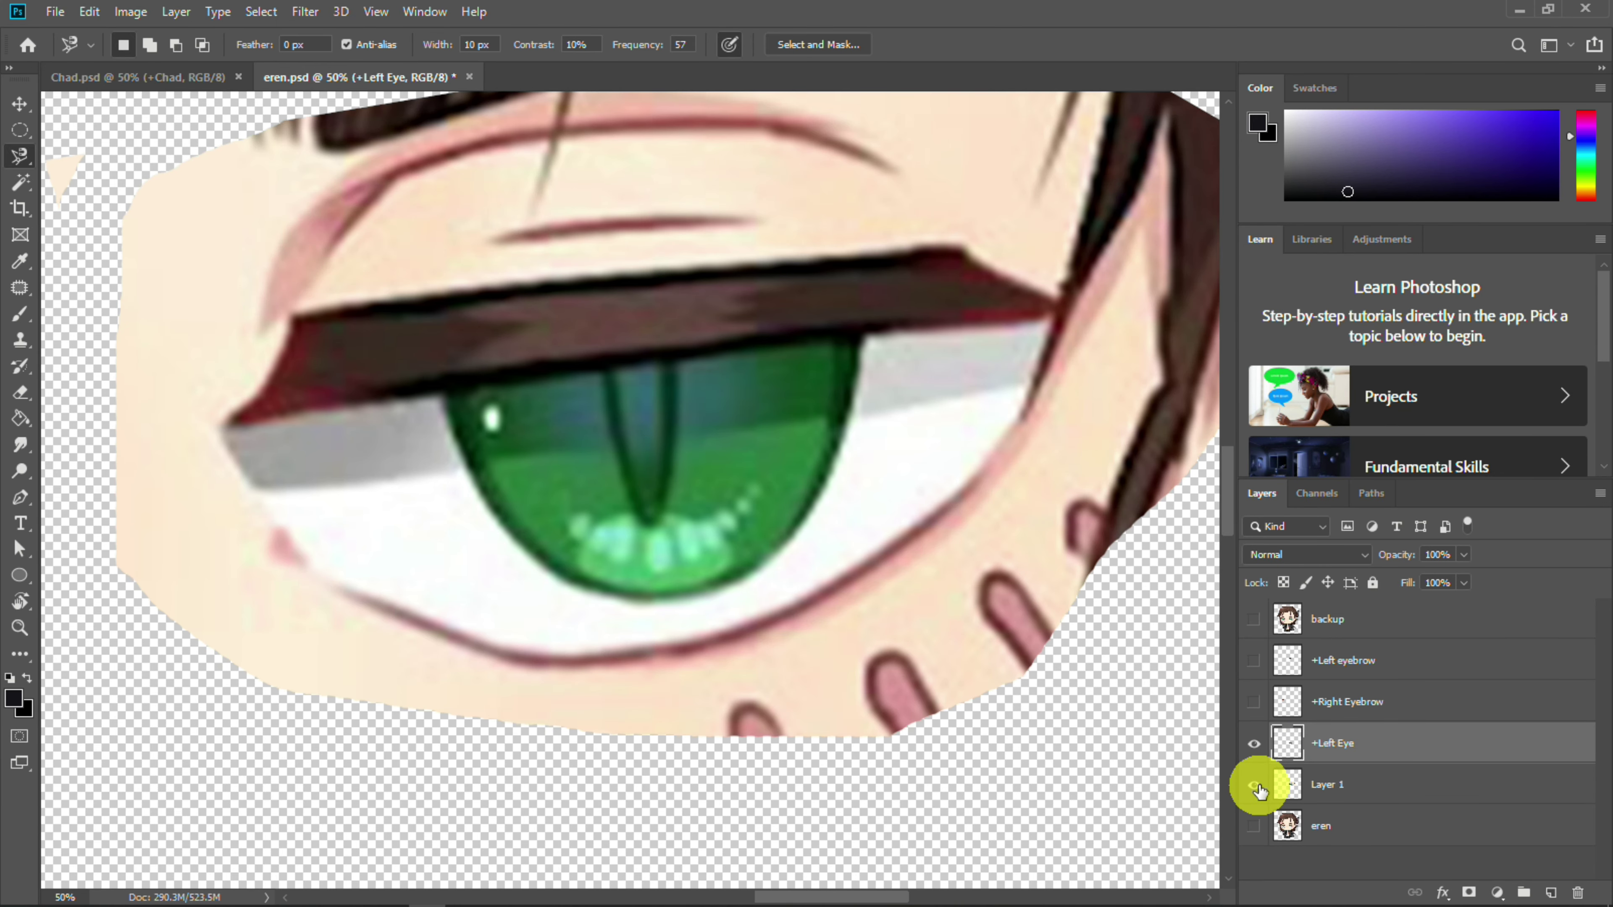
pyautogui.click(1255, 787)
pyautogui.click(1342, 793)
pyautogui.hotkey('ctrl', '-')
pyautogui.hotkey('ctrl', '-')
pyautogui.hotkey('ctrl', '-')
pyautogui.click(1255, 786)
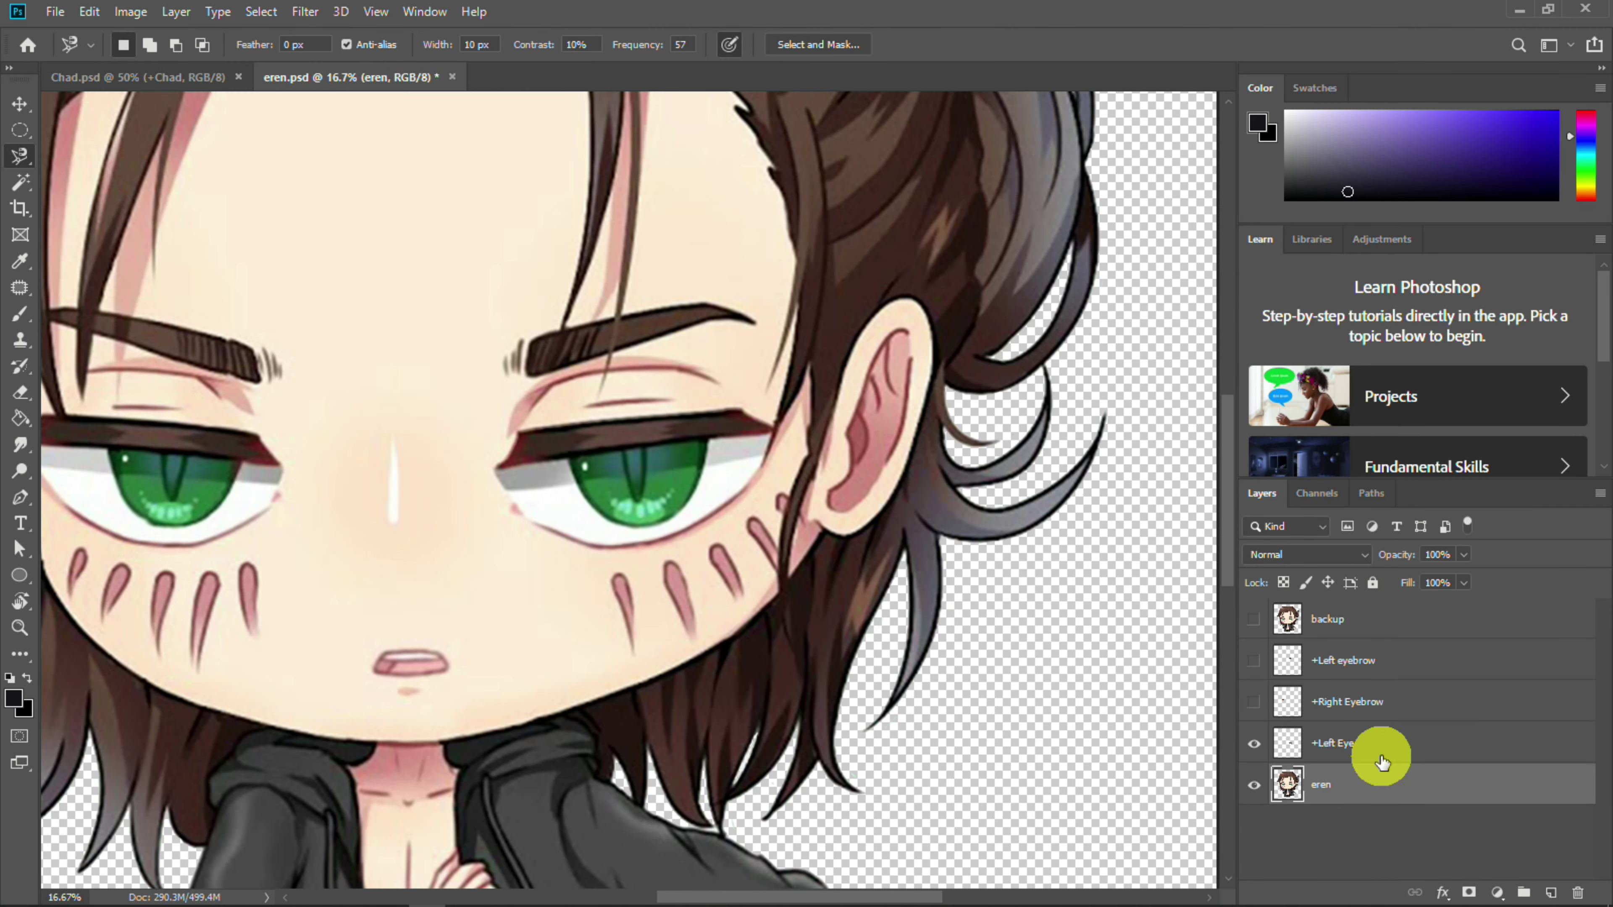
# Outline the character's right eye area on the eren layer with the Pen tool
pyautogui.moveTo(388, 482); pyautogui.dragTo(653, 543)
pyautogui.press('p')
pyautogui.click(555, 471)
pyautogui.click(340, 445)
pyautogui.click(259, 447)
pyautogui.moveTo(255, 555); pyautogui.dragTo(259, 561)
pyautogui.moveTo(485, 651); pyautogui.dragTo(503, 652)
pyautogui.click(585, 610)
# Convert the path to a selection, copy the right eye area to a new layer and hide the eren layer
pyautogui.rightClick(554, 471)
pyautogui.click(638, 543)
pyautogui.press('Return')
pyautogui.hotkey('ctrl', 'j')
pyautogui.click(1254, 825)
# Trace the right eye including its upper lash line with the Magnetic Lasso and copy the selection to a new layer
pyautogui.hotkey('ctrl', '+')
pyautogui.hotkey('ctrl', '+')
pyautogui.press('l')
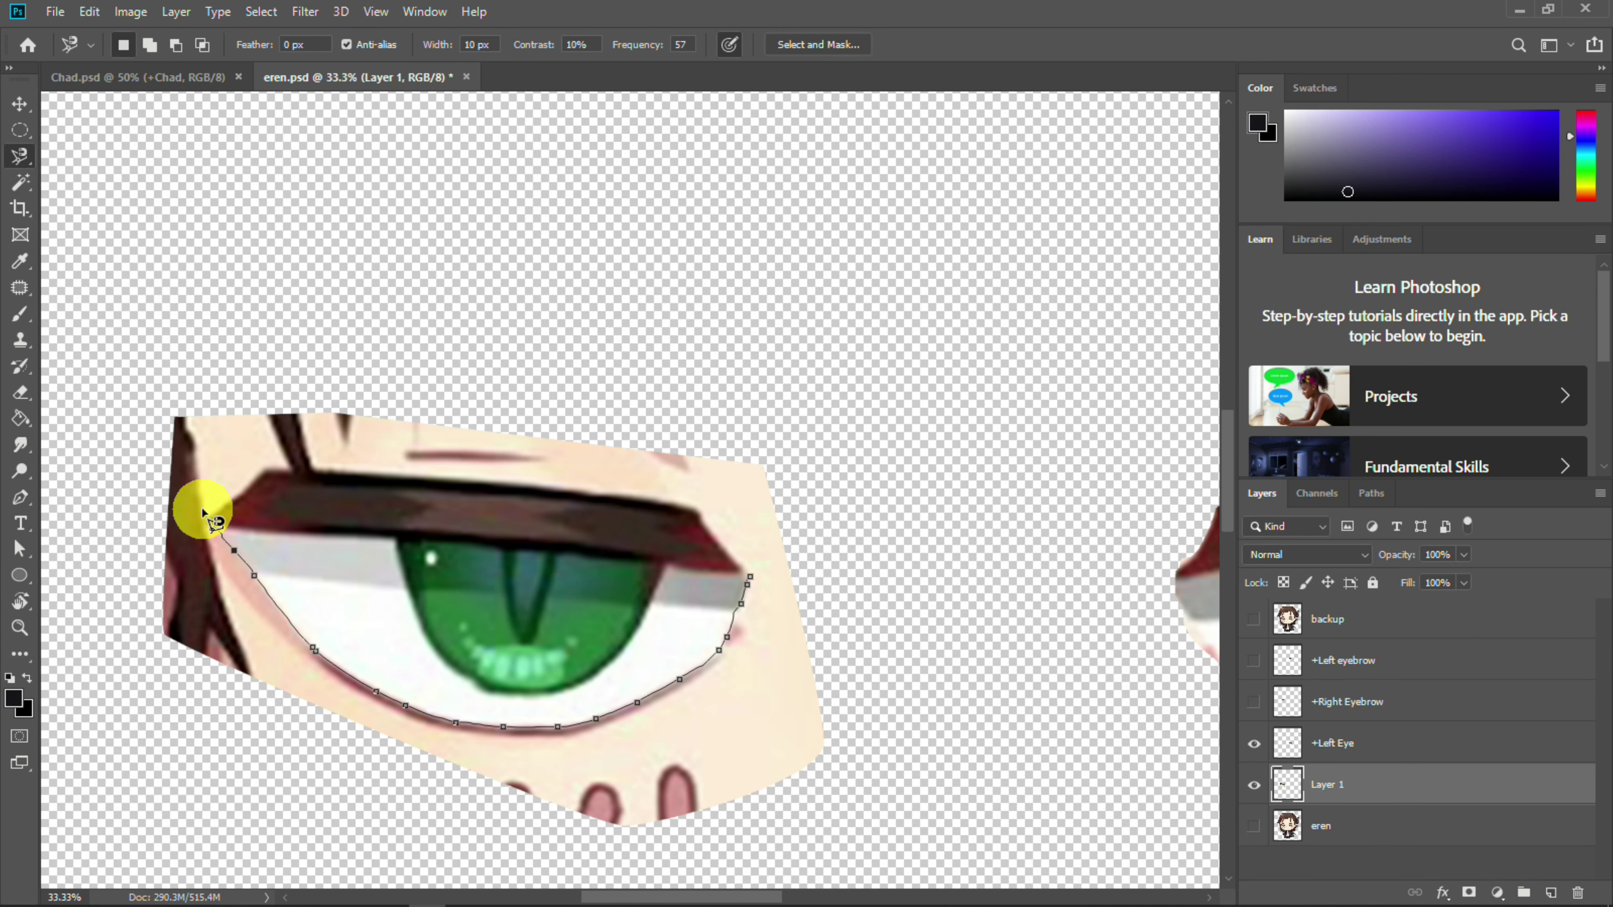
pyautogui.click(750, 578)
pyautogui.hotkey('ctrl', 'j')
# Compare the right eye cut-out with and without Layer 1, and delete the rough Layer 1
pyautogui.click(1254, 826)
pyautogui.click(1254, 825)
pyautogui.click(1260, 826)
pyautogui.click(1260, 826)
pyautogui.click(1339, 825)
pyautogui.press('Delete')
# Rename the right eye layer as +Right Eyeball and the left eye layer as +Left Eyeball
pyautogui.doubleClick(1338, 782)
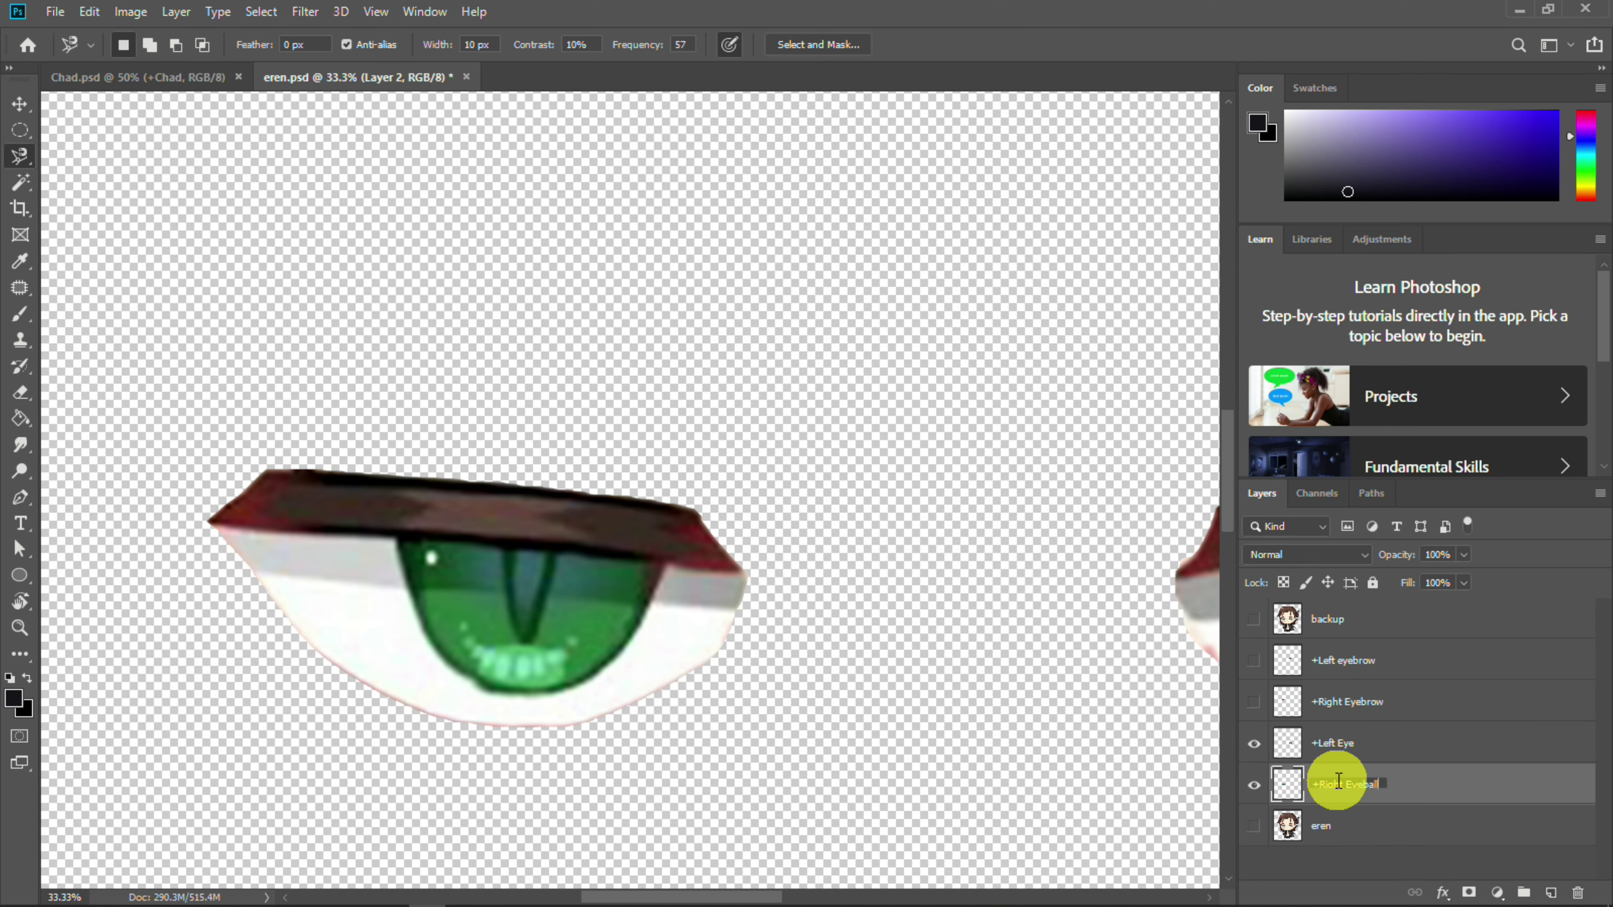
pyautogui.doubleClick(1364, 745)
pyautogui.press('Return')
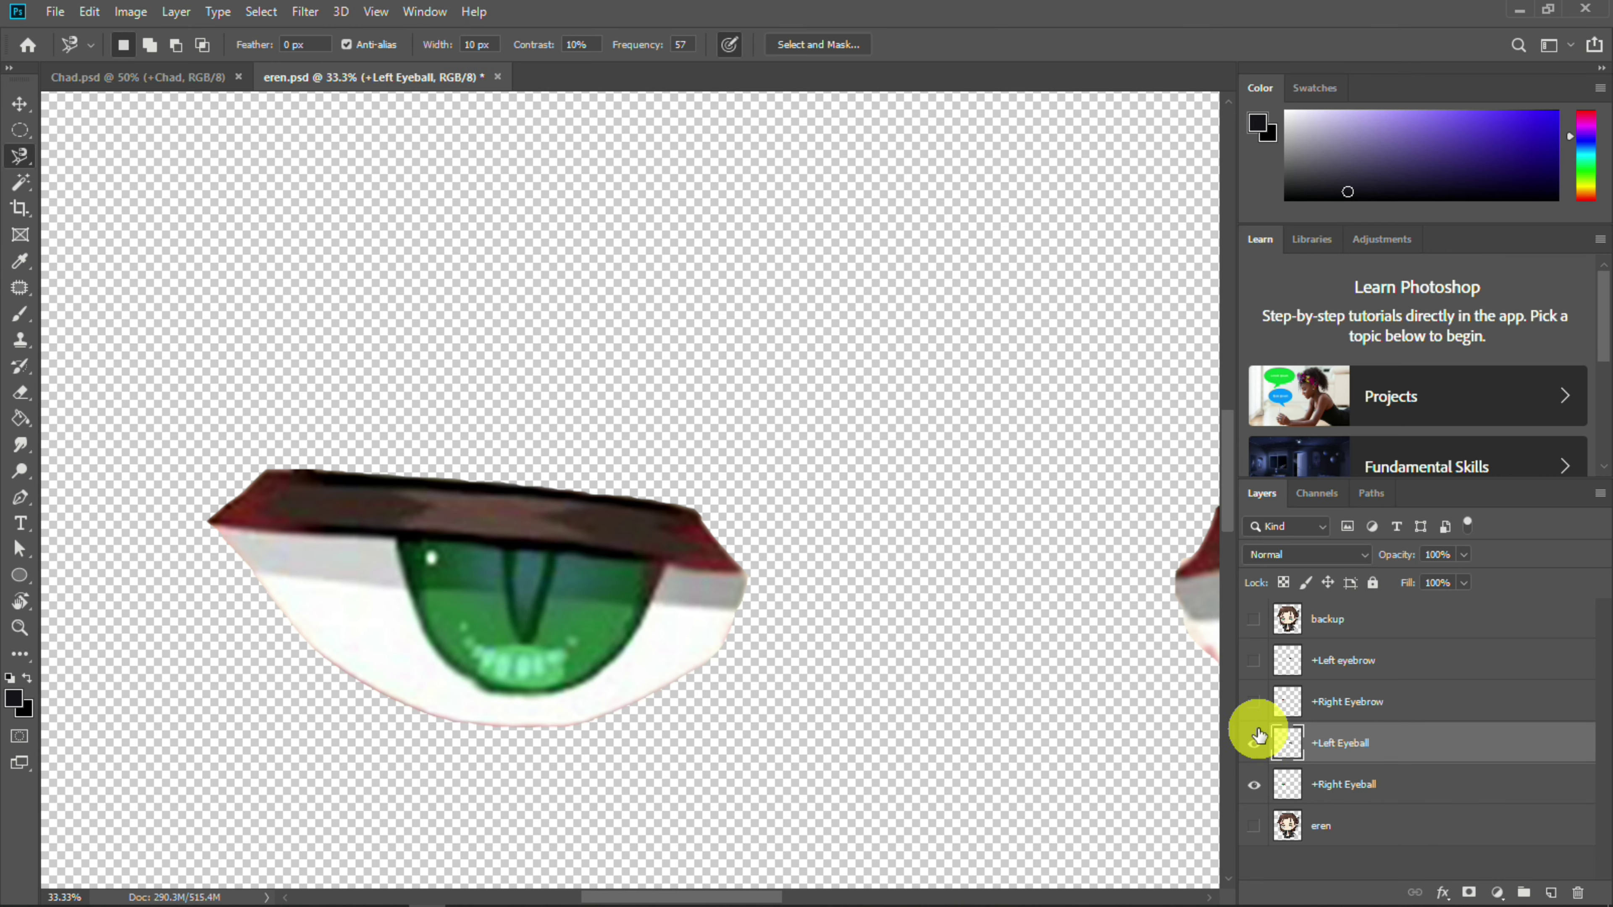
# Show both eyebrow layers and the eren layer, and make the eren layer active
pyautogui.moveTo(1255, 703); pyautogui.dragTo(1255, 665)
pyautogui.hotkey('ctrl', '-')
pyautogui.hotkey('ctrl', '-')
pyautogui.hotkey('ctrl', '-')
pyautogui.hotkey('ctrl', '-')
pyautogui.click(1255, 825)
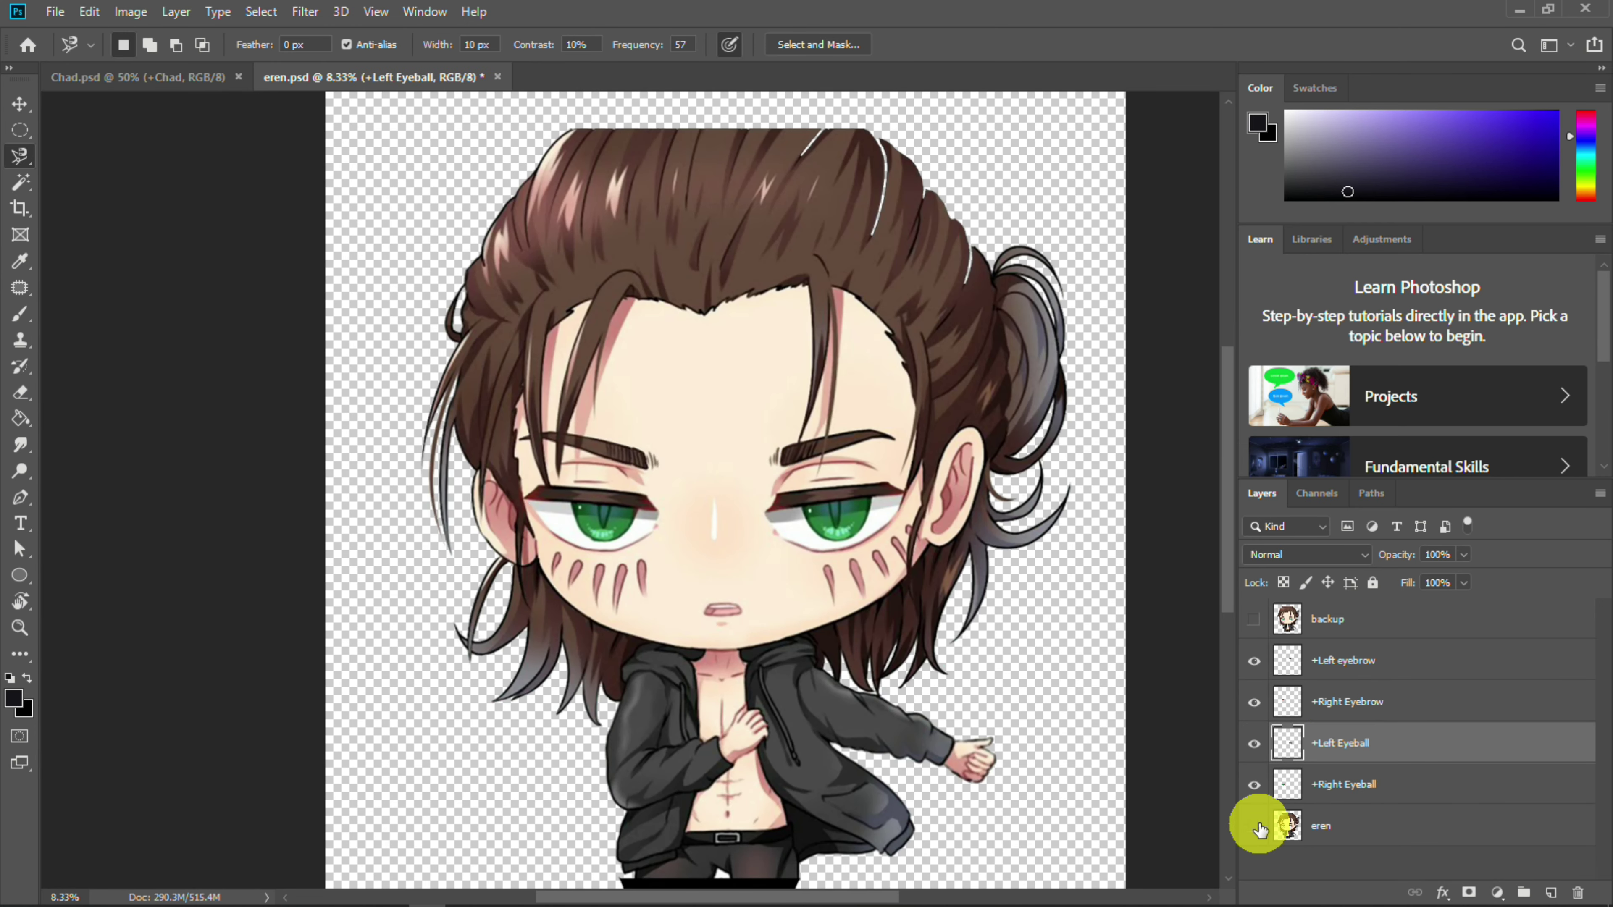
pyautogui.click(1289, 826)
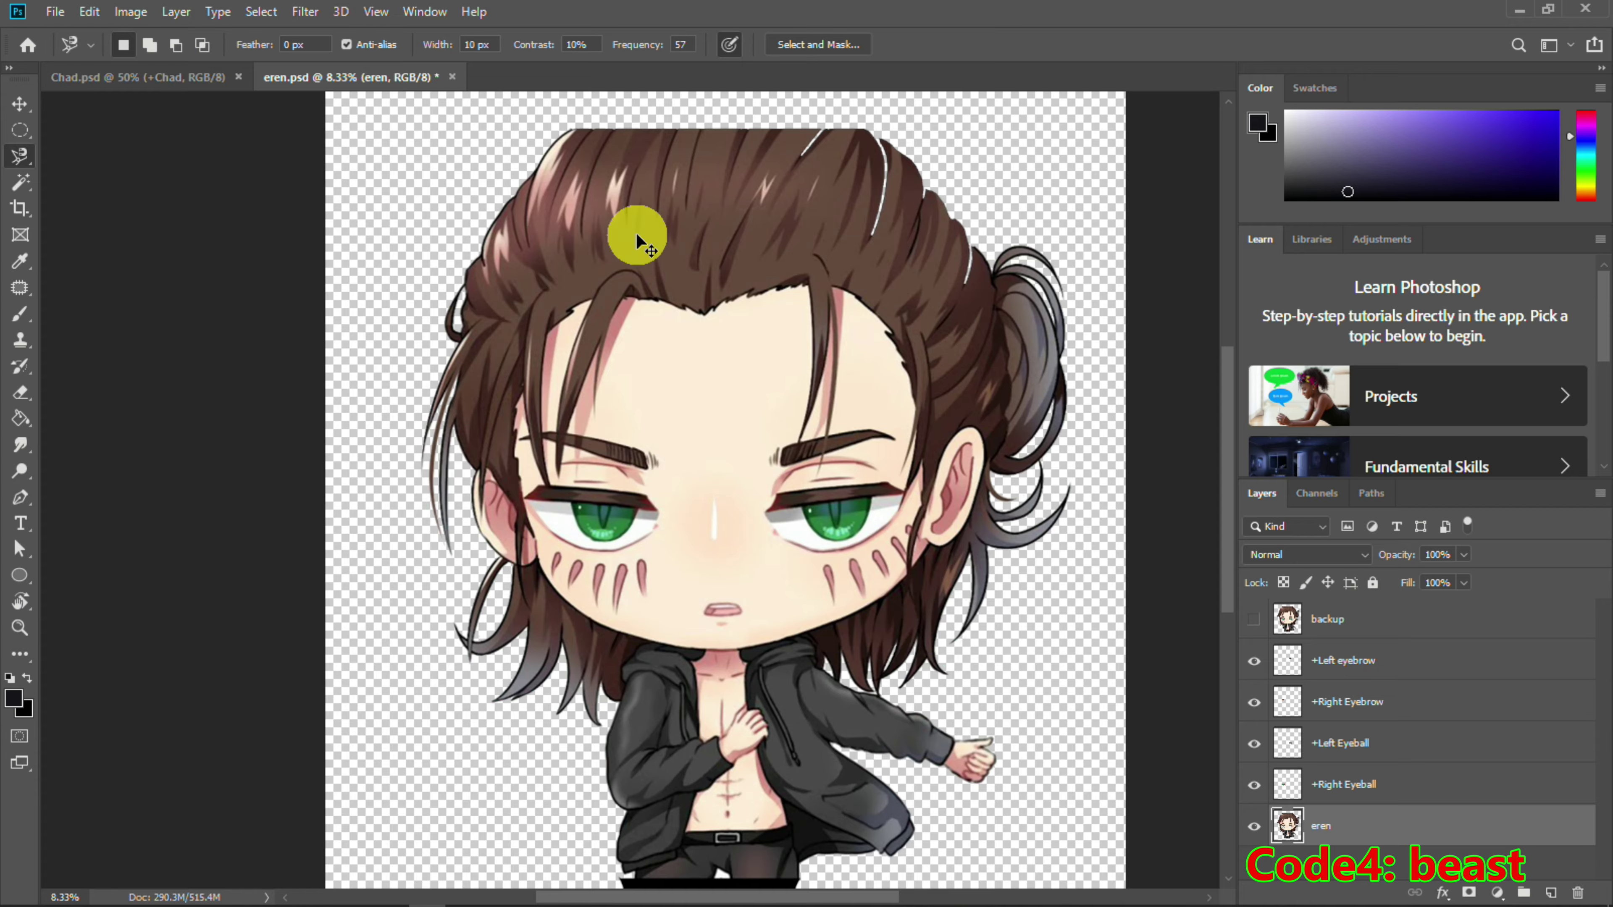
# Hide the eren layer and sample the right eyebrow's brown fill colour for the Brush
pyautogui.hotkey('ctrl', '+')
pyautogui.hotkey('ctrl', '+')
pyautogui.hotkey('ctrl', '+')
pyautogui.hotkey('ctrl', '+')
pyautogui.moveTo(638, 239); pyautogui.dragTo(817, 405)
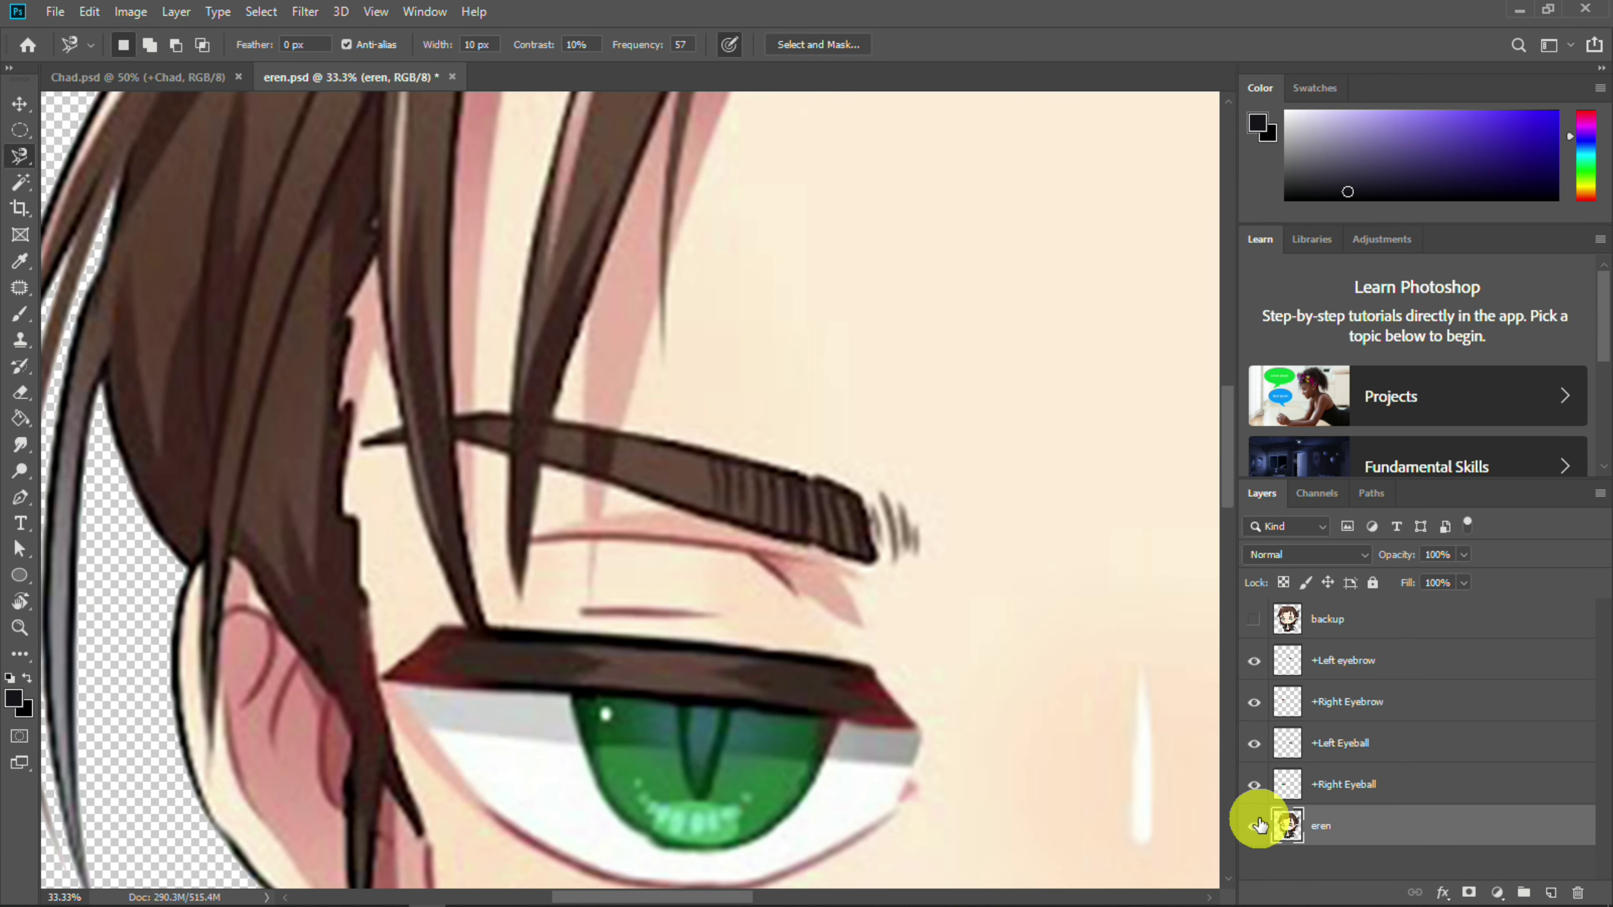
pyautogui.click(1255, 825)
pyautogui.click(1328, 786)
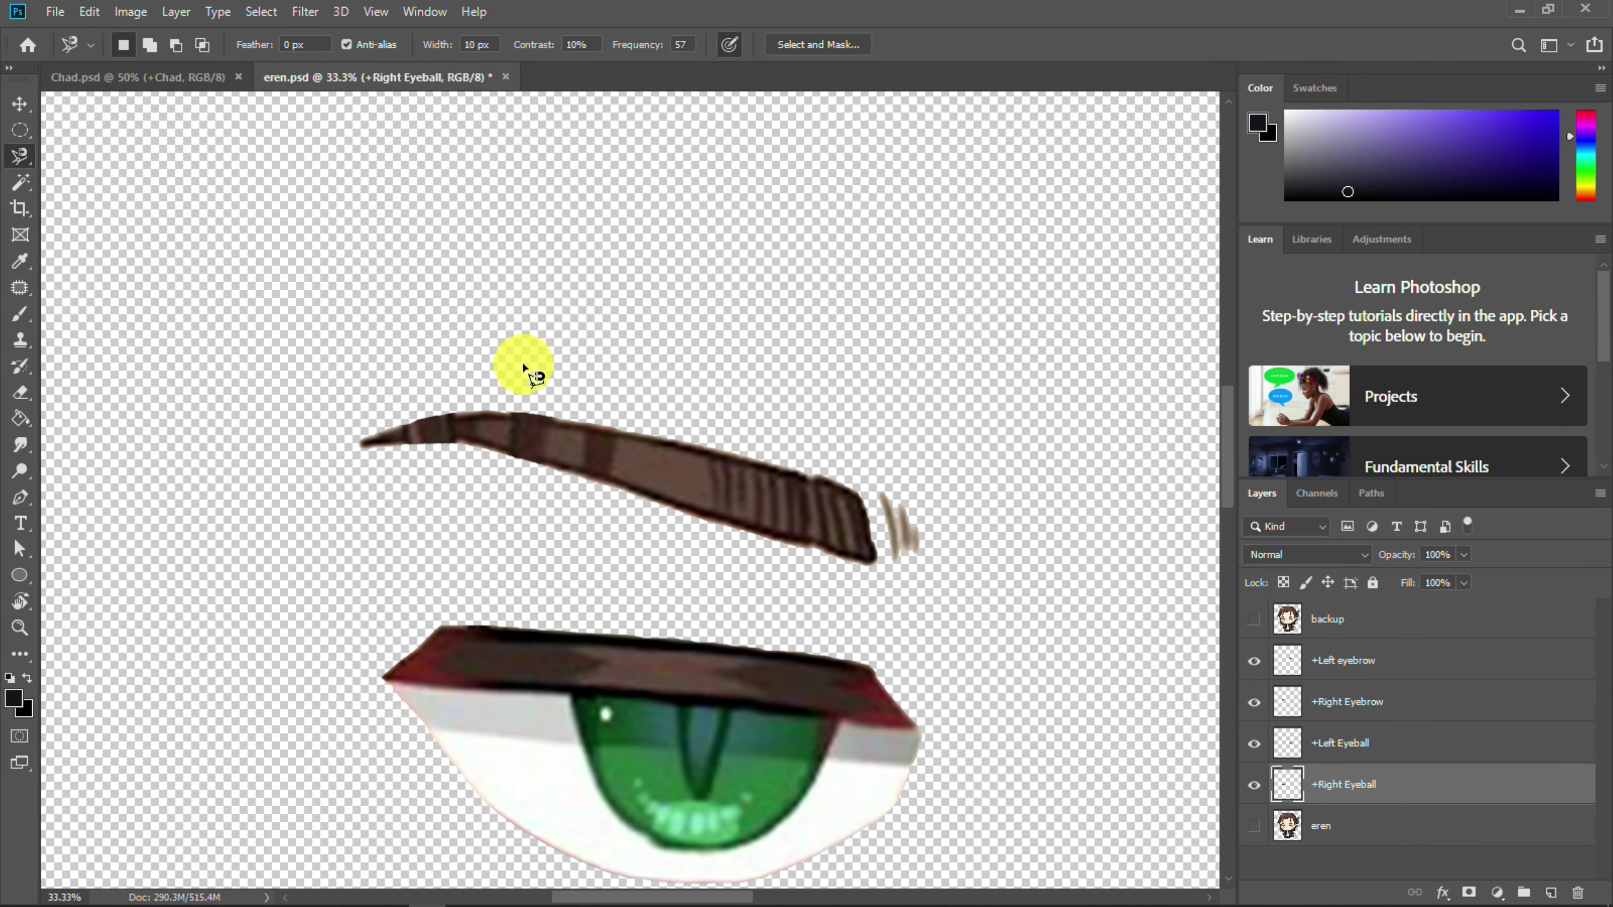
pyautogui.hotkey('ctrl', '+')
pyautogui.hotkey('ctrl', '+')
pyautogui.hotkey('ctrl', '+')
pyautogui.moveTo(641, 421); pyautogui.dragTo(841, 526)
pyautogui.press('i')
pyautogui.click(825, 512)
pyautogui.press('b')
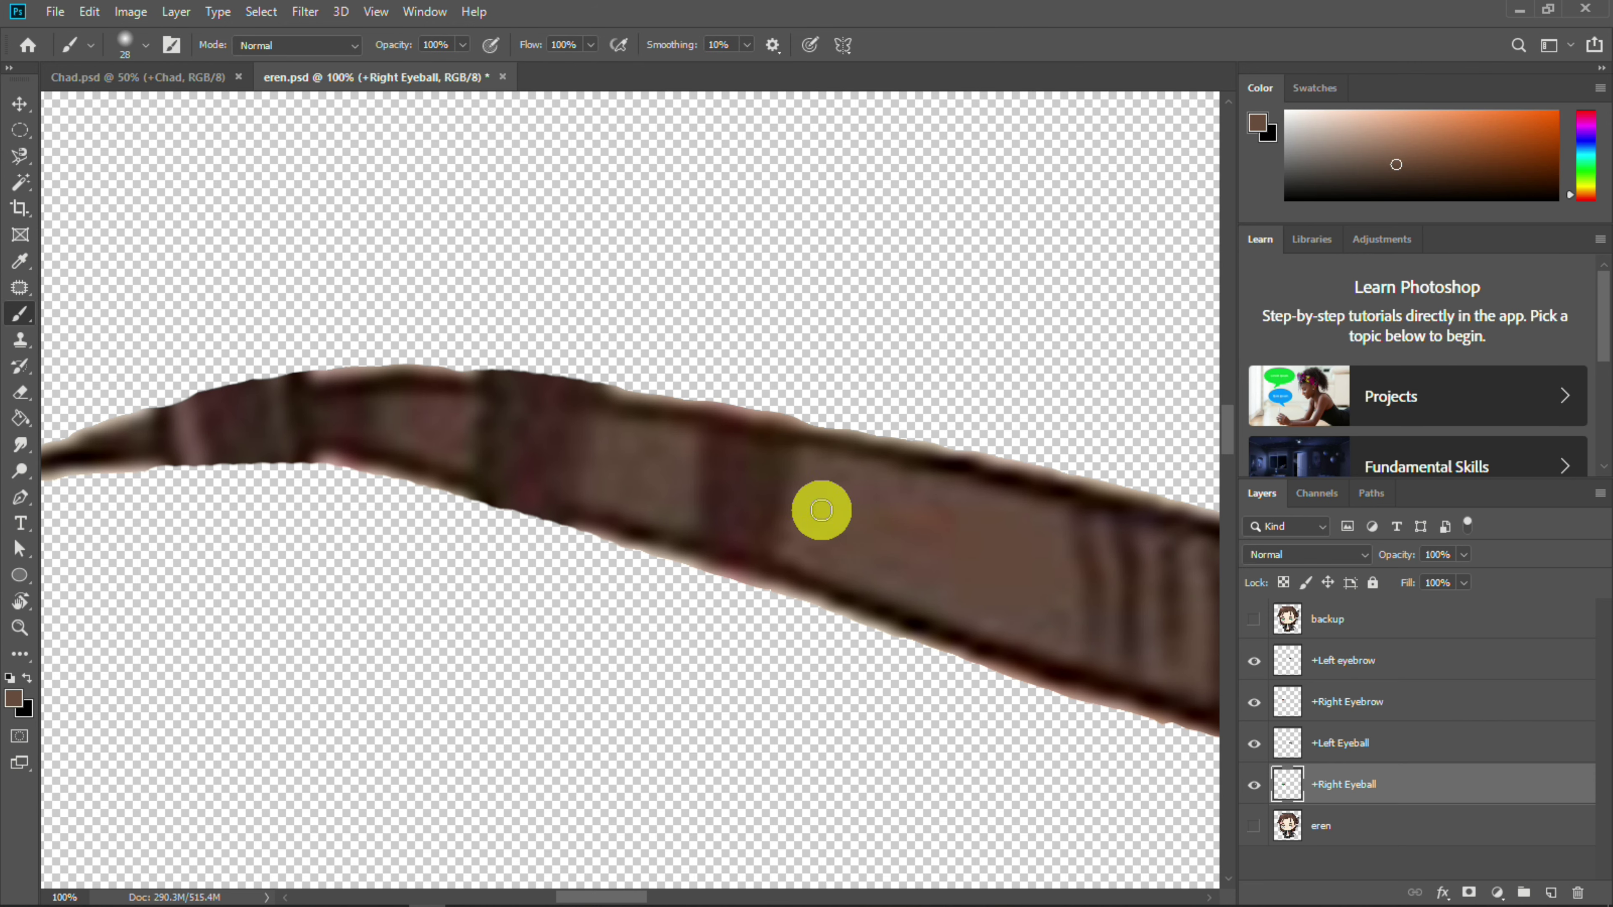
# Try painting brown over the dark hair streaks on the +Right Eyebrow layer, and undo the strokes
pyautogui.click(1253, 701)
pyautogui.click(1252, 702)
pyautogui.click(1325, 701)
pyautogui.moveTo(784, 513)
pyautogui.mouseDown()
pyautogui.moveTo(684, 483)
pyautogui.moveTo(801, 468)
pyautogui.moveTo(792, 536)
pyautogui.moveTo(446, 454)
pyautogui.moveTo(615, 465)
pyautogui.moveTo(540, 422)
pyautogui.moveTo(618, 476)
pyautogui.moveTo(949, 507)
pyautogui.mouseUp()
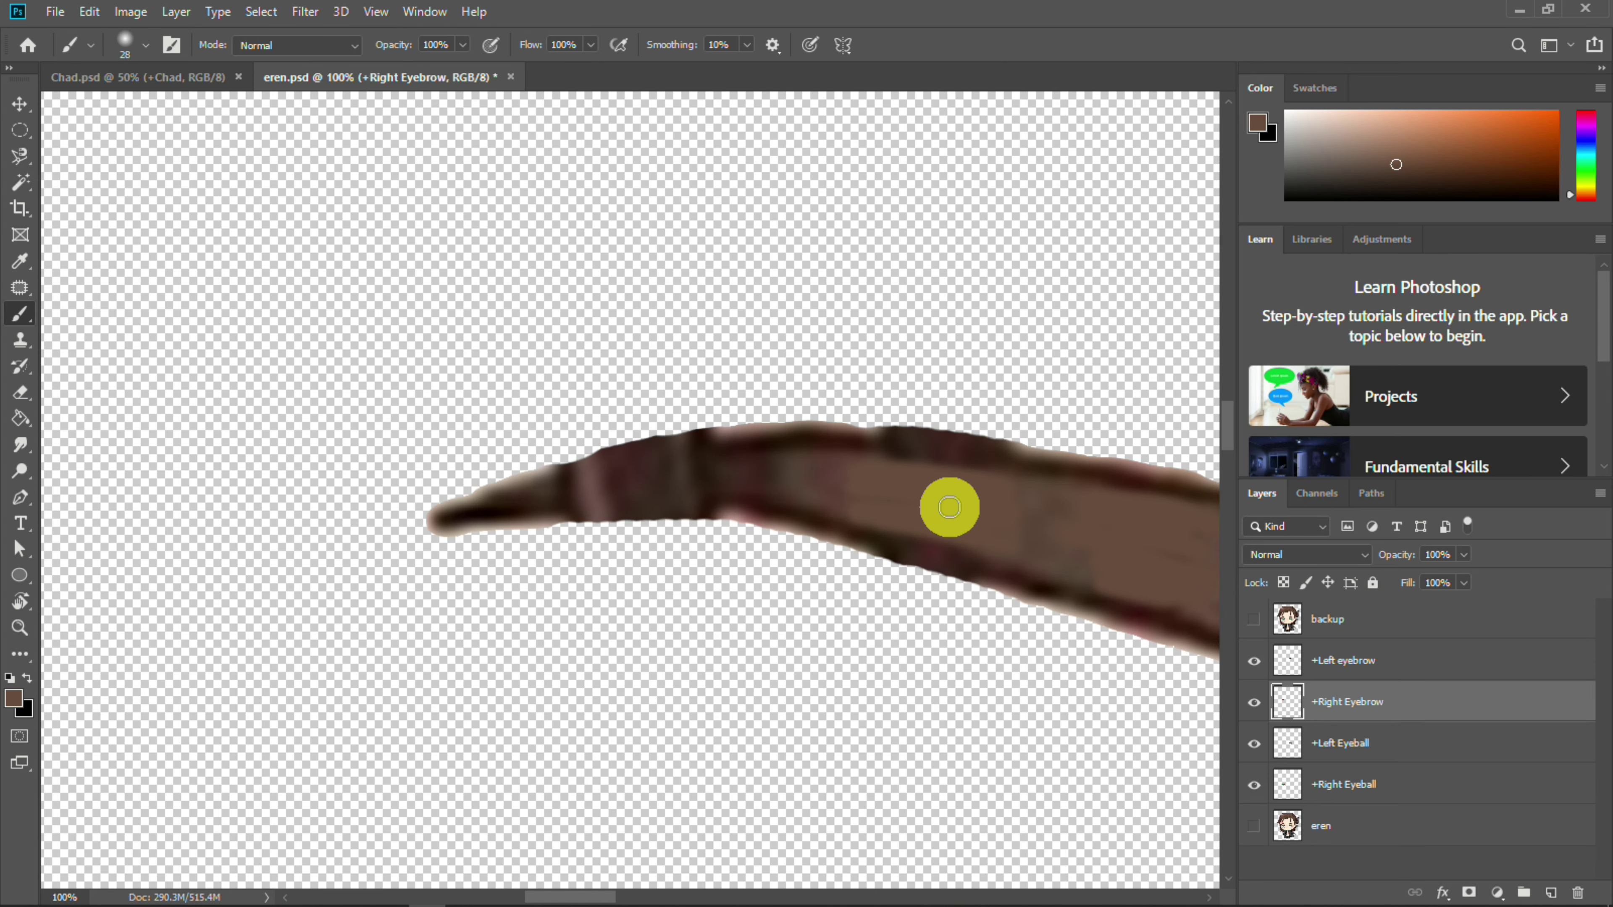
pyautogui.hotkey('ctrl', 'z')
pyautogui.hotkey('ctrl', 'z')
# Show the eren layer, hide +Right Eyebrow, and brush sampled skin colour at 69 px over the short strokes beside the right eyebrow
pyautogui.hotkey('ctrl', '-')
pyautogui.hotkey('ctrl', '-')
pyautogui.hotkey('ctrl', '-')
pyautogui.hotkey('ctrl', '-')
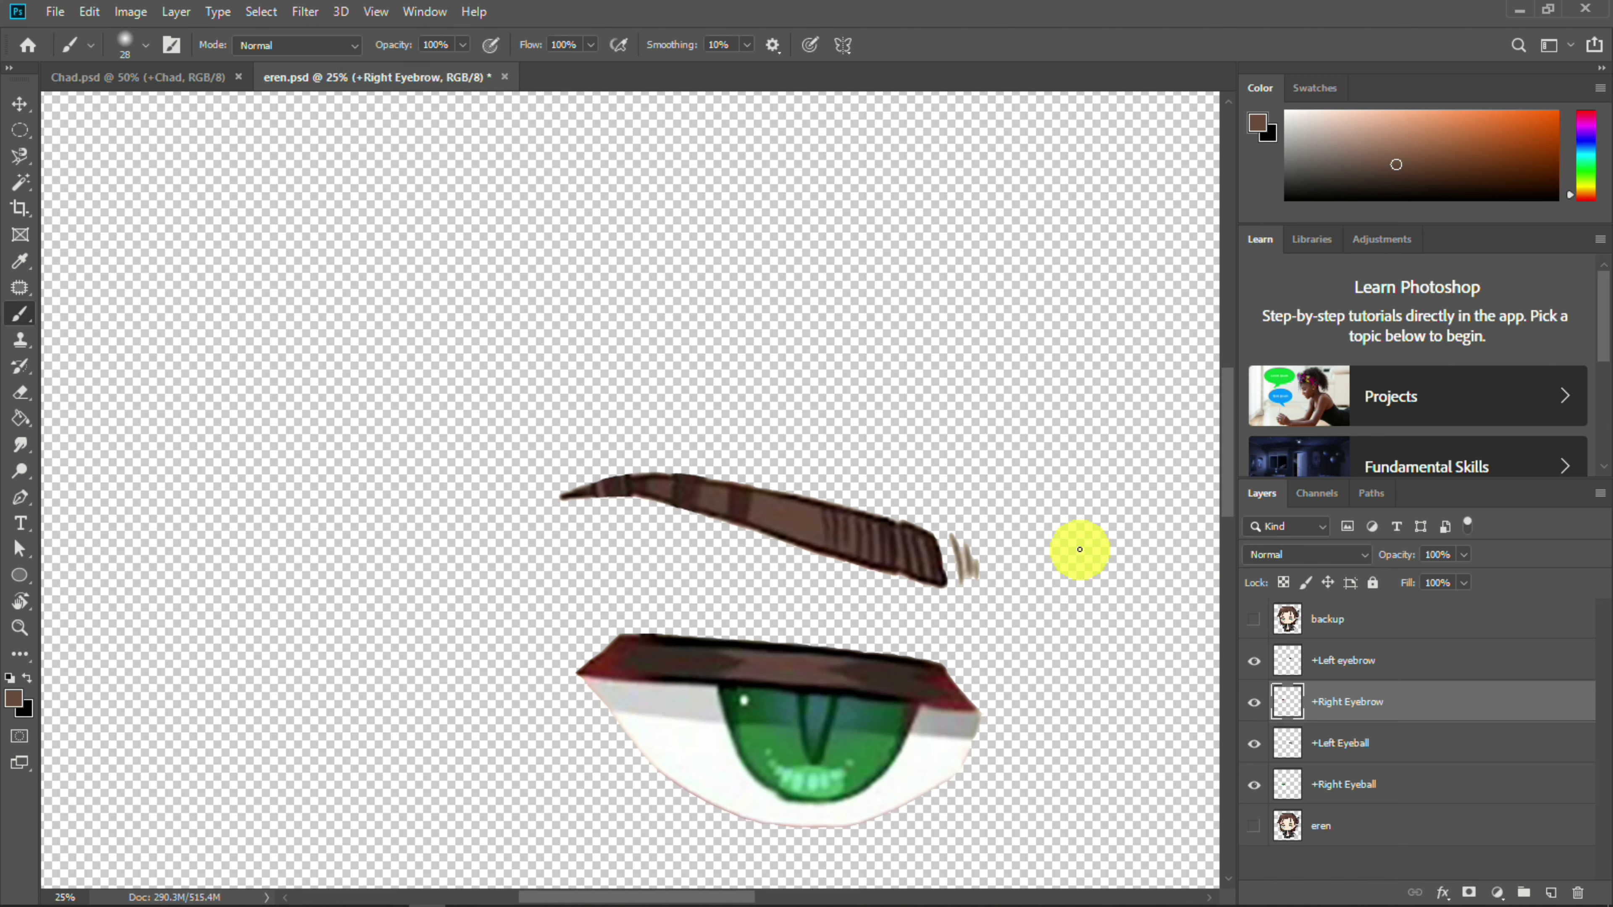
pyautogui.click(1256, 824)
pyautogui.click(1256, 826)
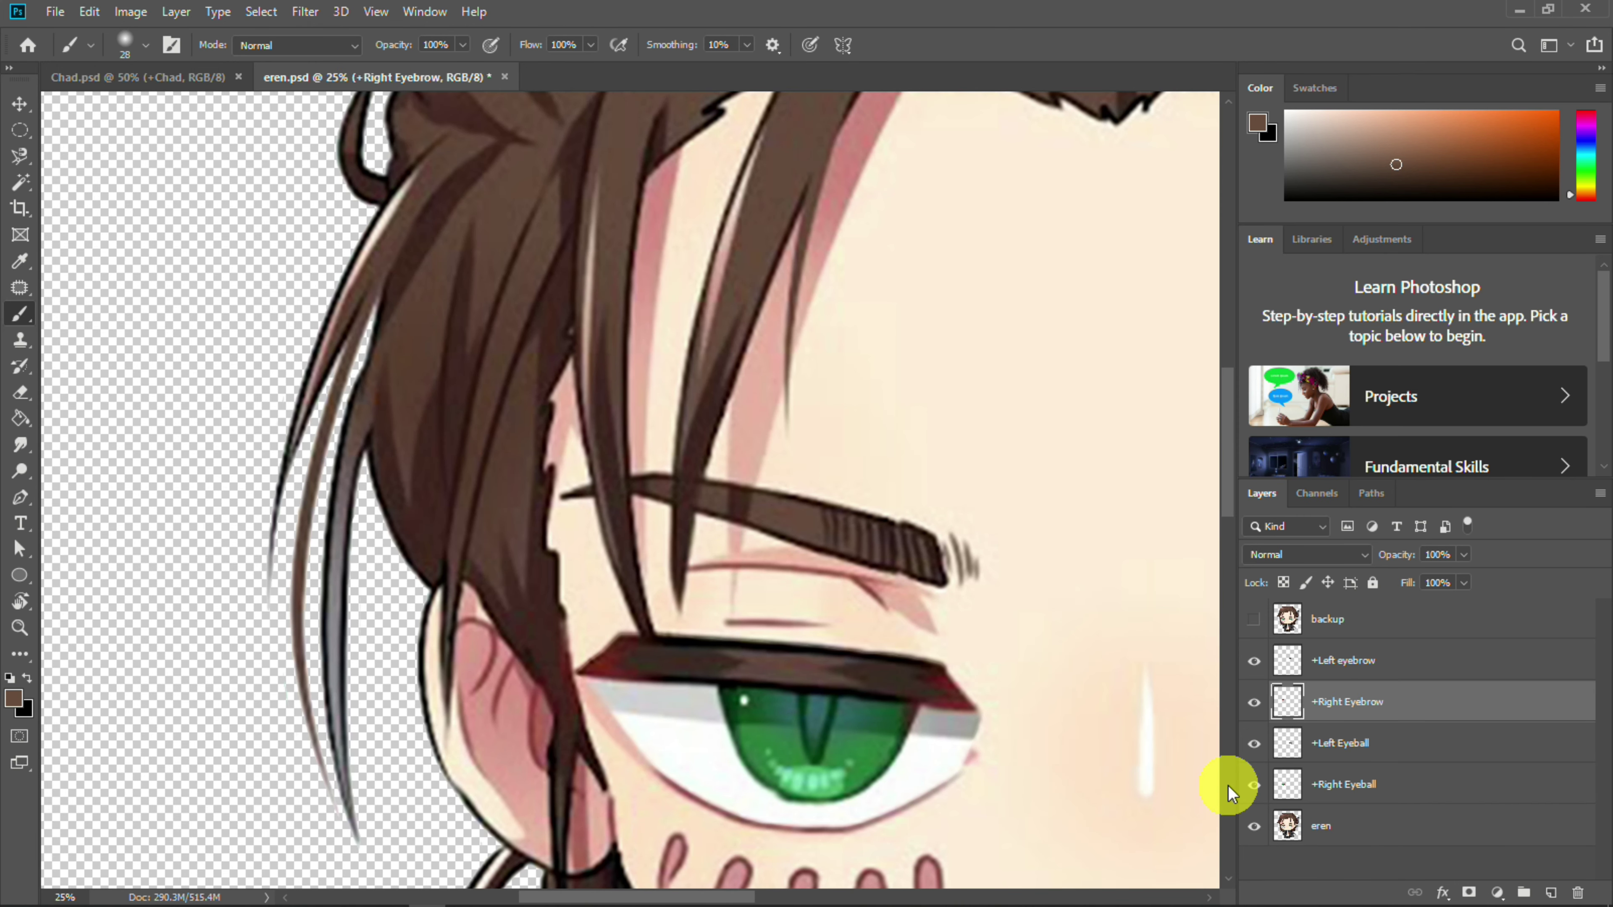
pyautogui.click(1333, 814)
pyautogui.press('i')
pyautogui.click(1104, 503)
pyautogui.press('b')
pyautogui.rightClick(1001, 541)
pyautogui.moveTo(1115, 593); pyautogui.dragTo(1144, 597)
pyautogui.click(955, 515)
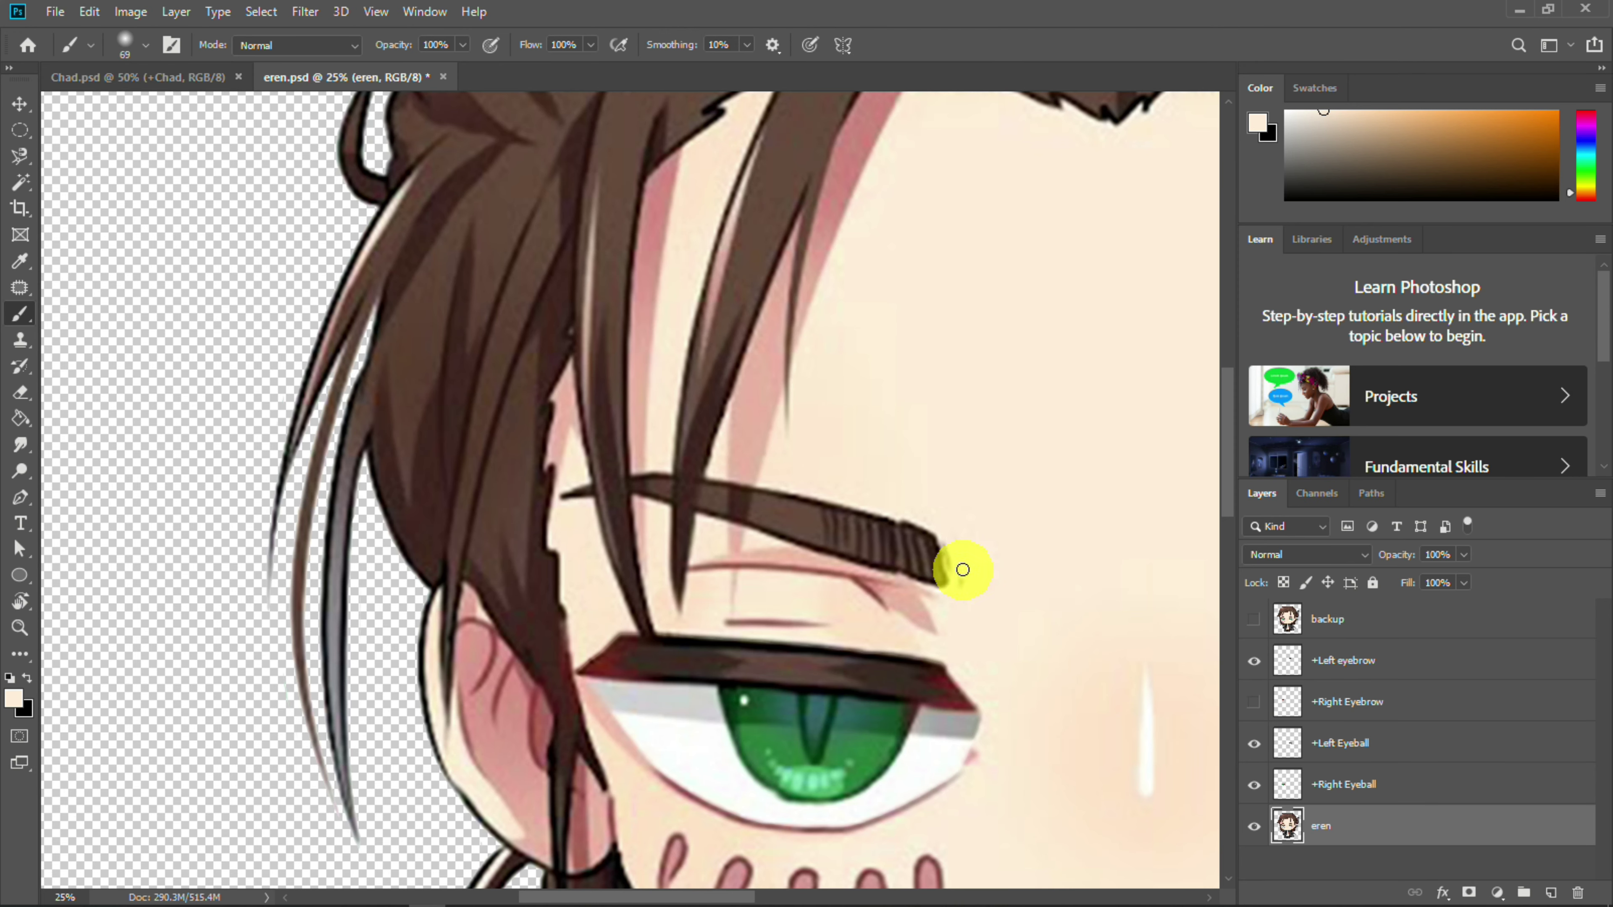
# Enlarge the brush to 149 px and paint skin colour over the right eyebrow's inner and middle parts on the eren layer
pyautogui.rightClick(1049, 566)
pyautogui.moveTo(1189, 621); pyautogui.dragTo(1227, 621)
pyautogui.moveTo(930, 544); pyautogui.dragTo(955, 580)
pyautogui.hotkey('ctrl', '+')
pyautogui.hotkey('ctrl', '+')
pyautogui.moveTo(1067, 447); pyautogui.dragTo(630, 440)
pyautogui.moveTo(737, 585)
pyautogui.mouseDown()
pyautogui.moveTo(687, 550)
pyautogui.moveTo(767, 623)
pyautogui.moveTo(666, 601)
pyautogui.moveTo(546, 534)
pyautogui.moveTo(792, 643)
pyautogui.mouseUp()
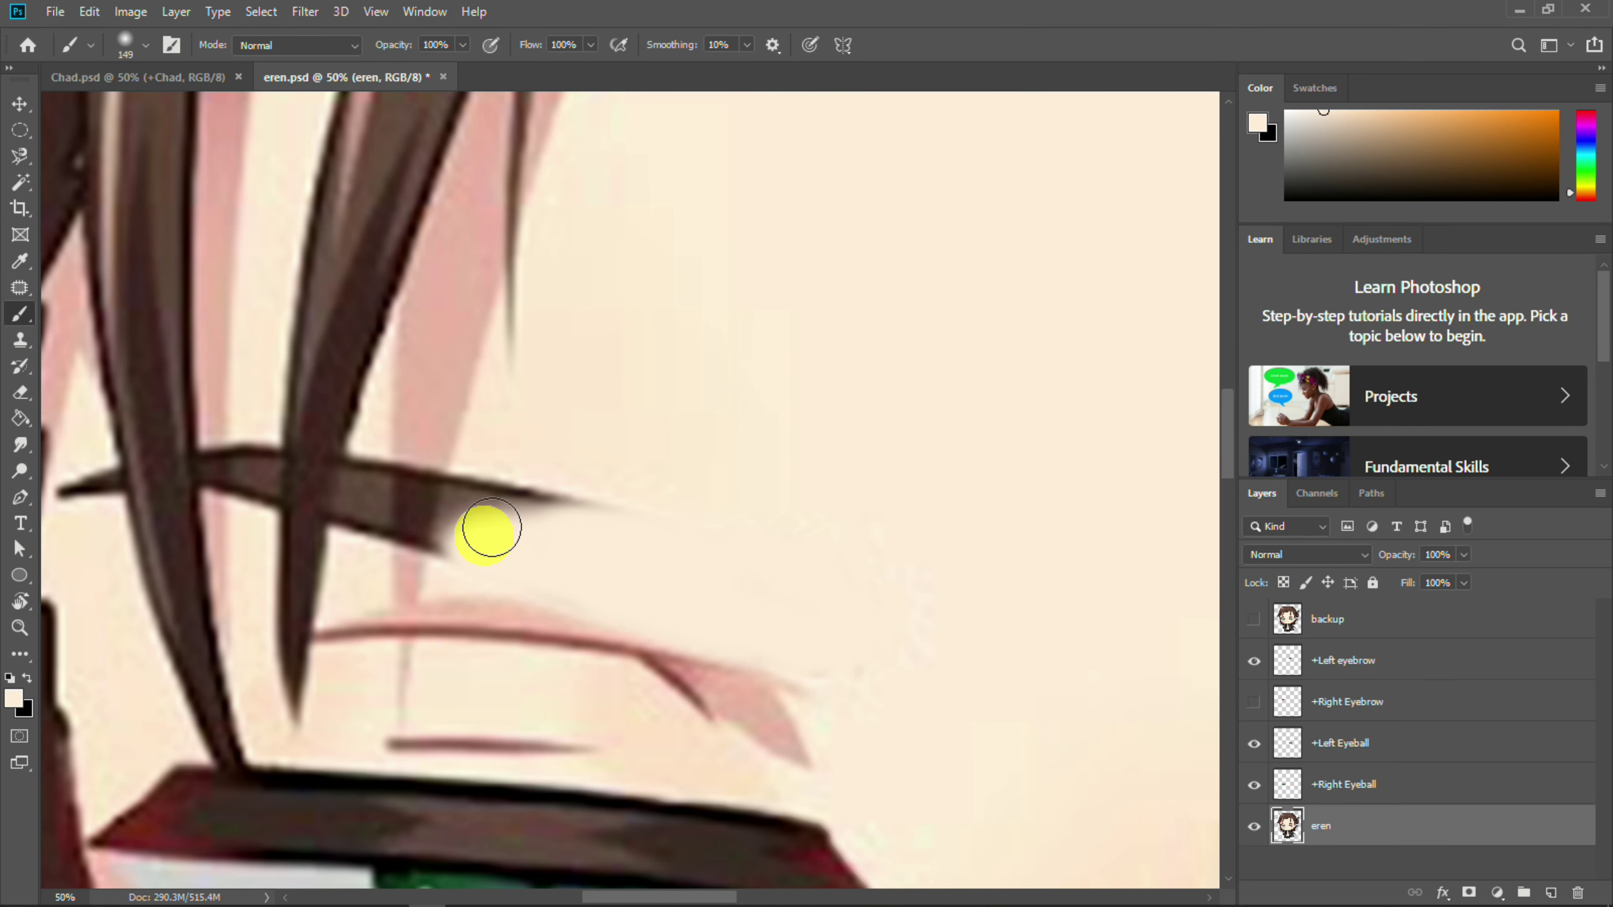
pyautogui.moveTo(477, 558); pyautogui.dragTo(444, 552)
pyautogui.moveTo(414, 490); pyautogui.dragTo(725, 532)
pyautogui.moveTo(559, 504)
pyautogui.mouseDown()
pyautogui.moveTo(890, 548)
pyautogui.moveTo(716, 562)
pyautogui.moveTo(576, 540)
pyautogui.moveTo(576, 516)
pyautogui.mouseUp()
# With a 34 px brush, repaint the pink shadow beside the outer hair strand and cover the eyebrow's tail with skin colour
pyautogui.keyDown('alt'); pyautogui.click(847, 541); pyautogui.keyUp('alt')
pyautogui.press('i')
pyautogui.click(541, 438)
pyautogui.press('b')
pyautogui.rightClick(551, 439)
pyautogui.moveTo(737, 493); pyautogui.dragTo(729, 497)
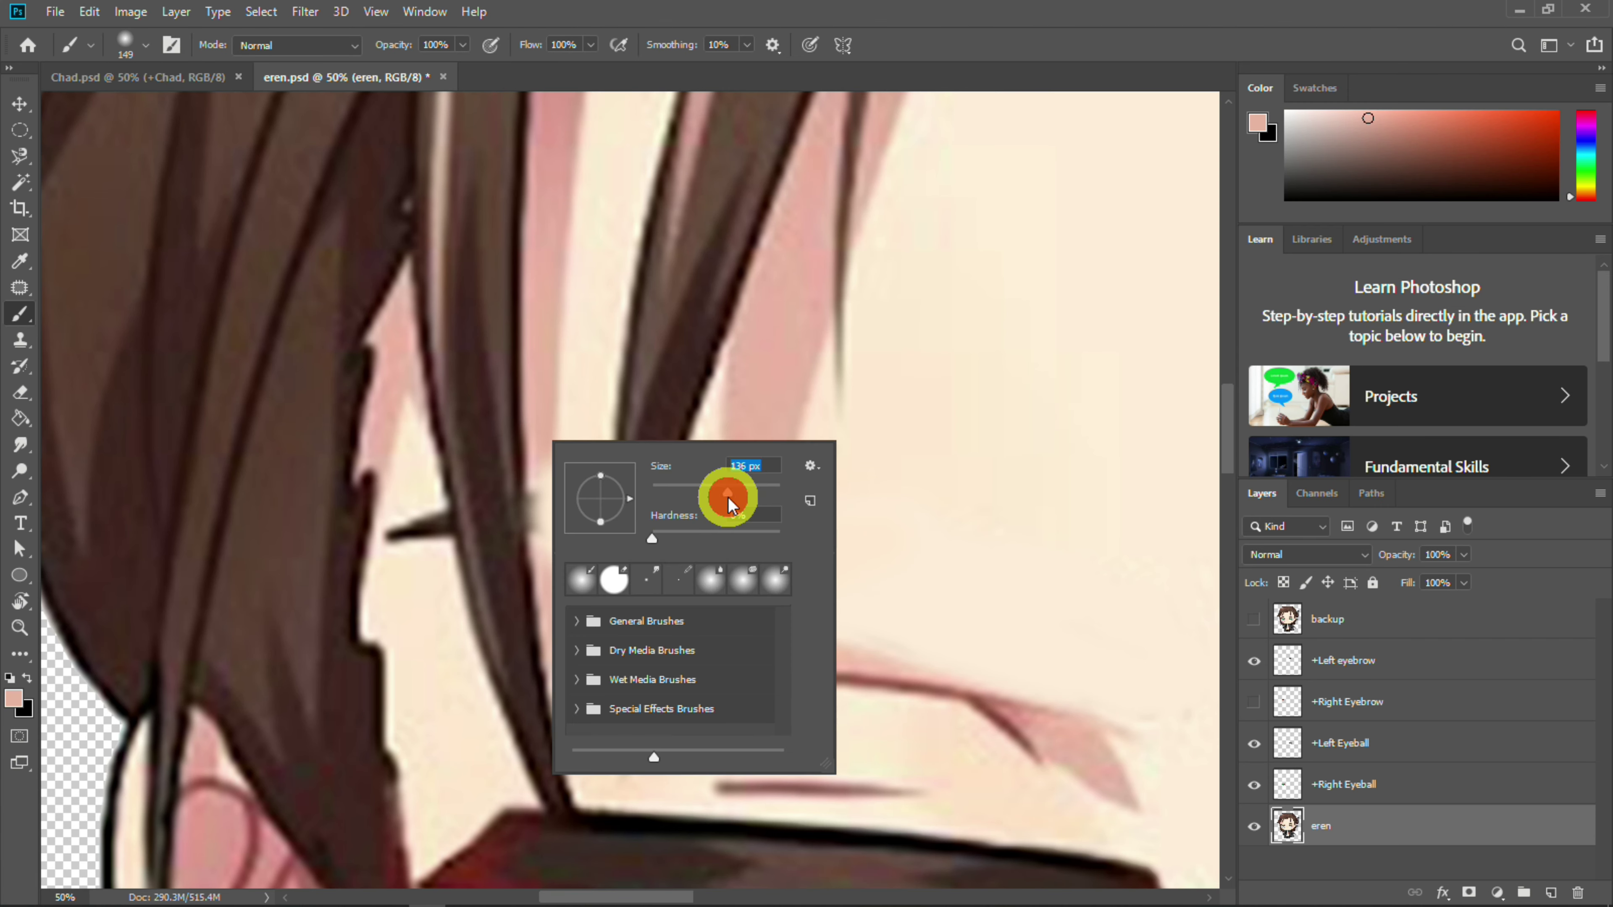
pyautogui.moveTo(539, 480)
pyautogui.mouseDown()
pyautogui.moveTo(539, 555)
pyautogui.moveTo(545, 484)
pyautogui.mouseUp()
pyautogui.keyDown('alt'); pyautogui.click(439, 478); pyautogui.keyUp('alt')
pyautogui.moveTo(440, 480); pyautogui.dragTo(423, 539)
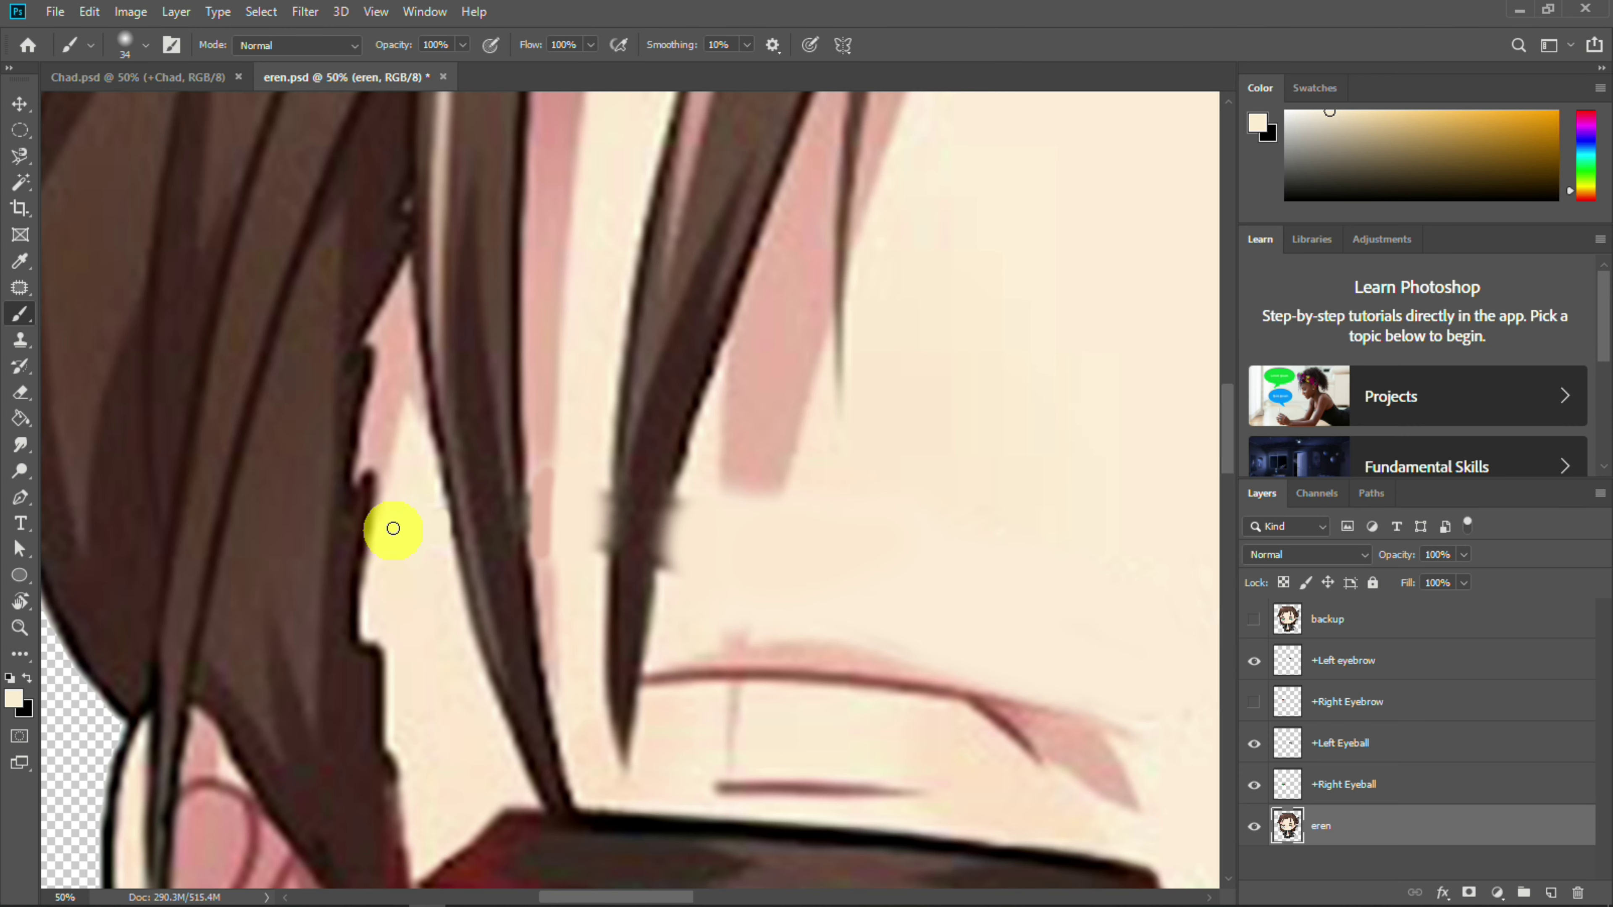
# Clean up the pink shadow and the eyebrow remnants around the two hair strands using sampled pink and skin colours
pyautogui.keyDown('alt'); pyautogui.click(545, 438); pyautogui.keyUp('alt')
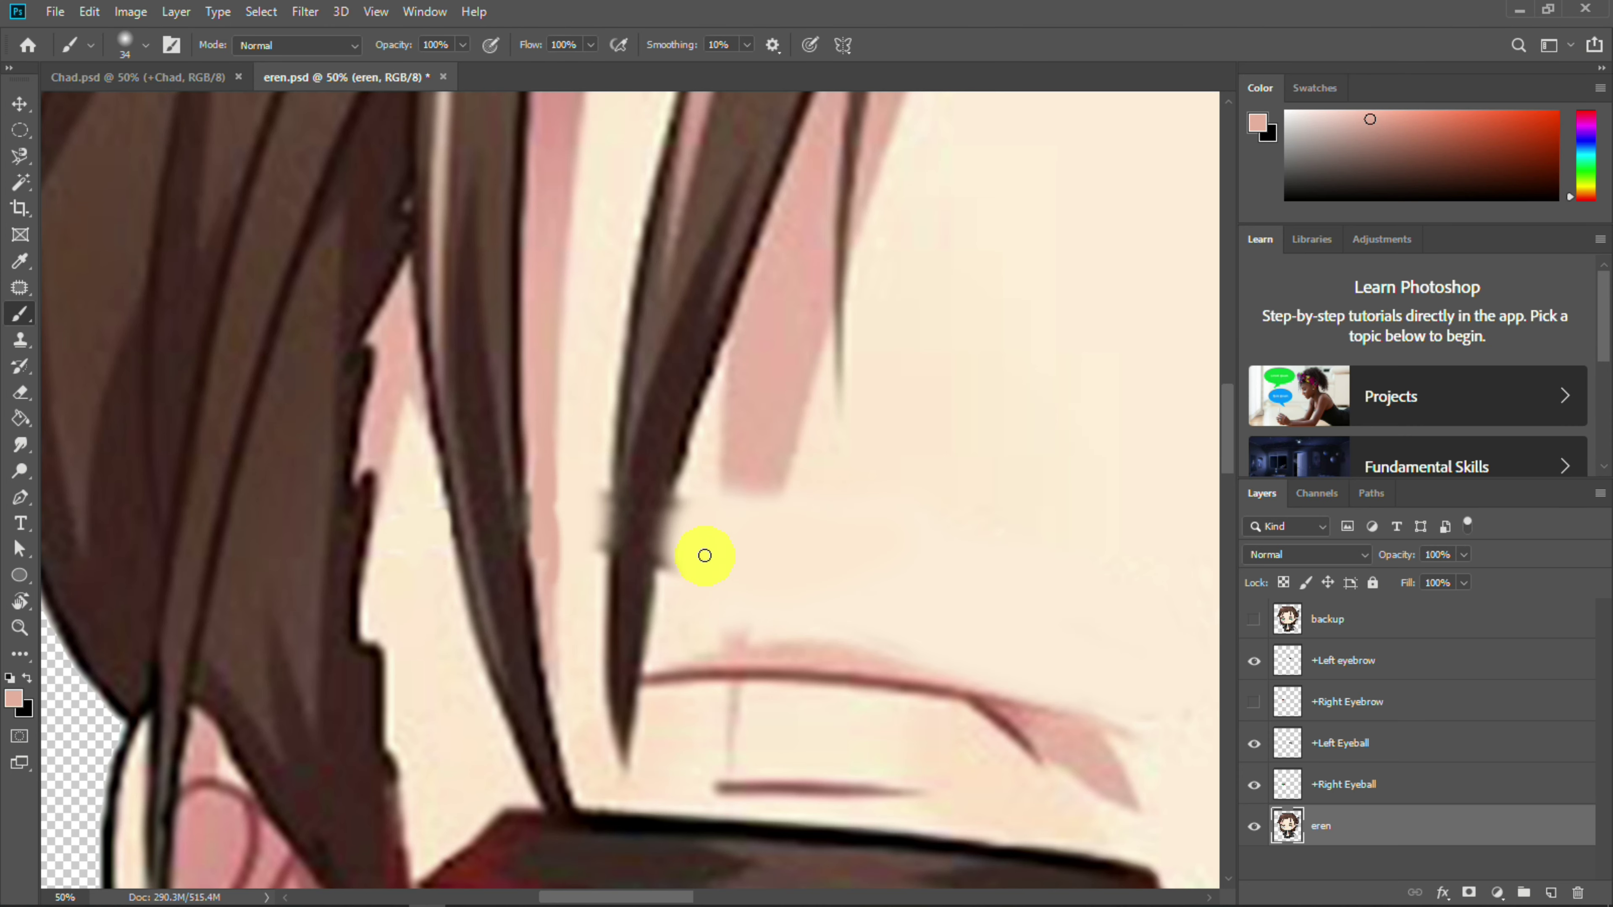
pyautogui.hotkey('ctrl', '+')
pyautogui.hotkey('ctrl', '+')
pyautogui.hotkey('ctrl', '+')
pyautogui.moveTo(465, 507); pyautogui.dragTo(692, 313)
pyautogui.keyDown('alt'); pyautogui.click(670, 237); pyautogui.keyUp('alt')
pyautogui.moveTo(590, 384); pyautogui.dragTo(592, 688)
pyautogui.moveTo(696, 389); pyautogui.dragTo(601, 415)
pyautogui.moveTo(662, 326); pyautogui.dragTo(653, 591)
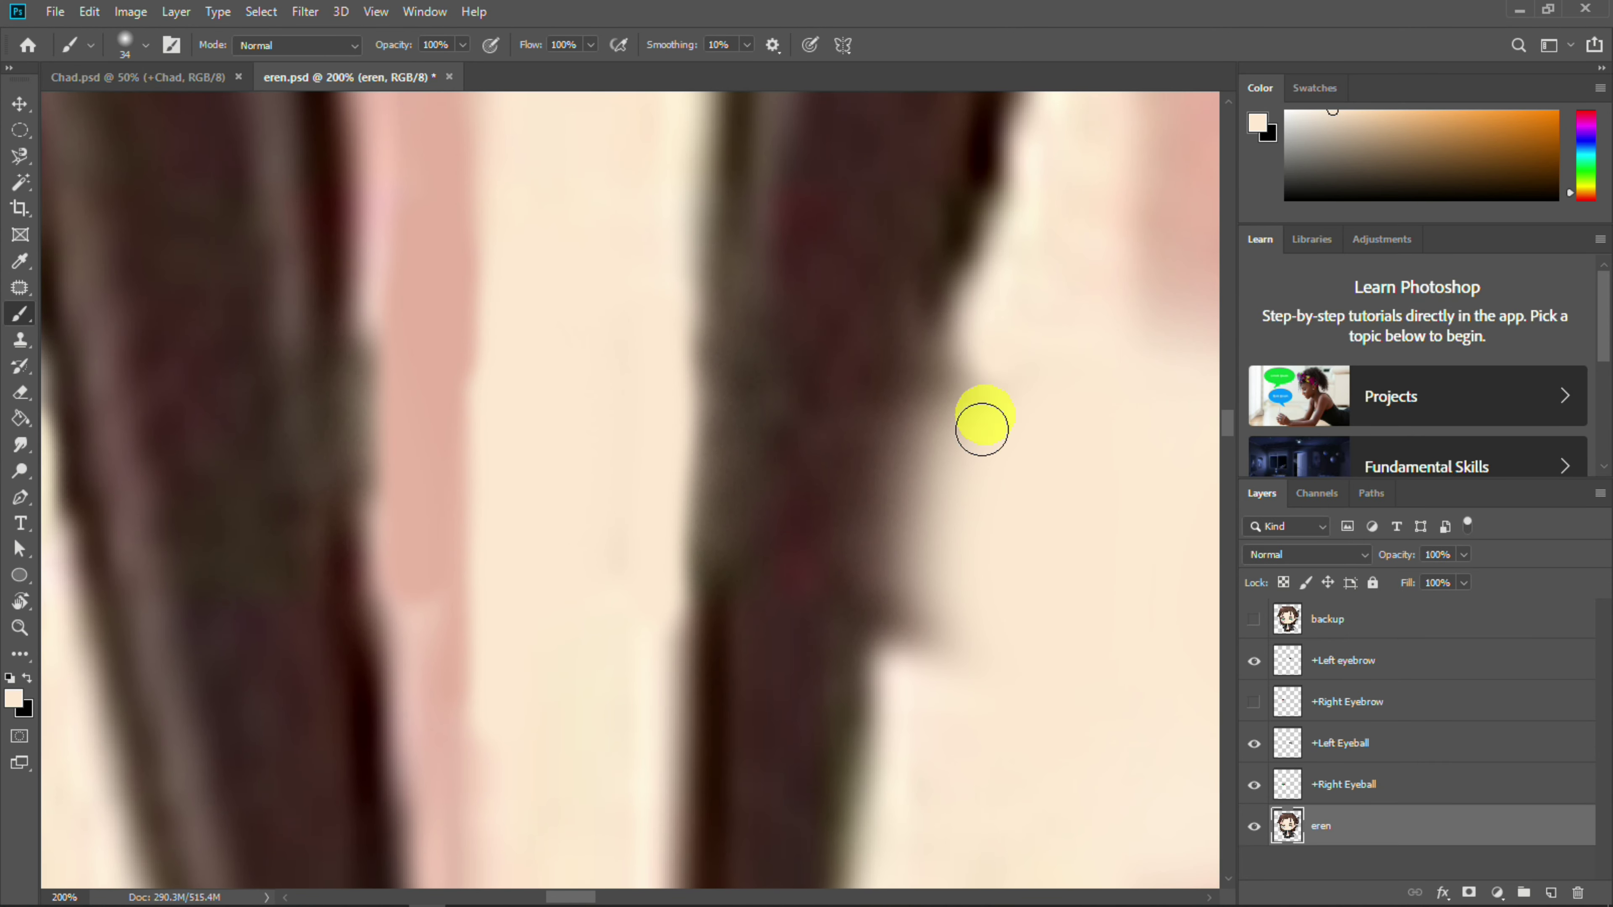
# Sample the pink shadow colour and extend the inner strand's shadow down to the eyelid crease
pyautogui.scroll(-4, 993, 284)
pyautogui.keyDown('alt'); pyautogui.click(705, 426); pyautogui.keyUp('alt')
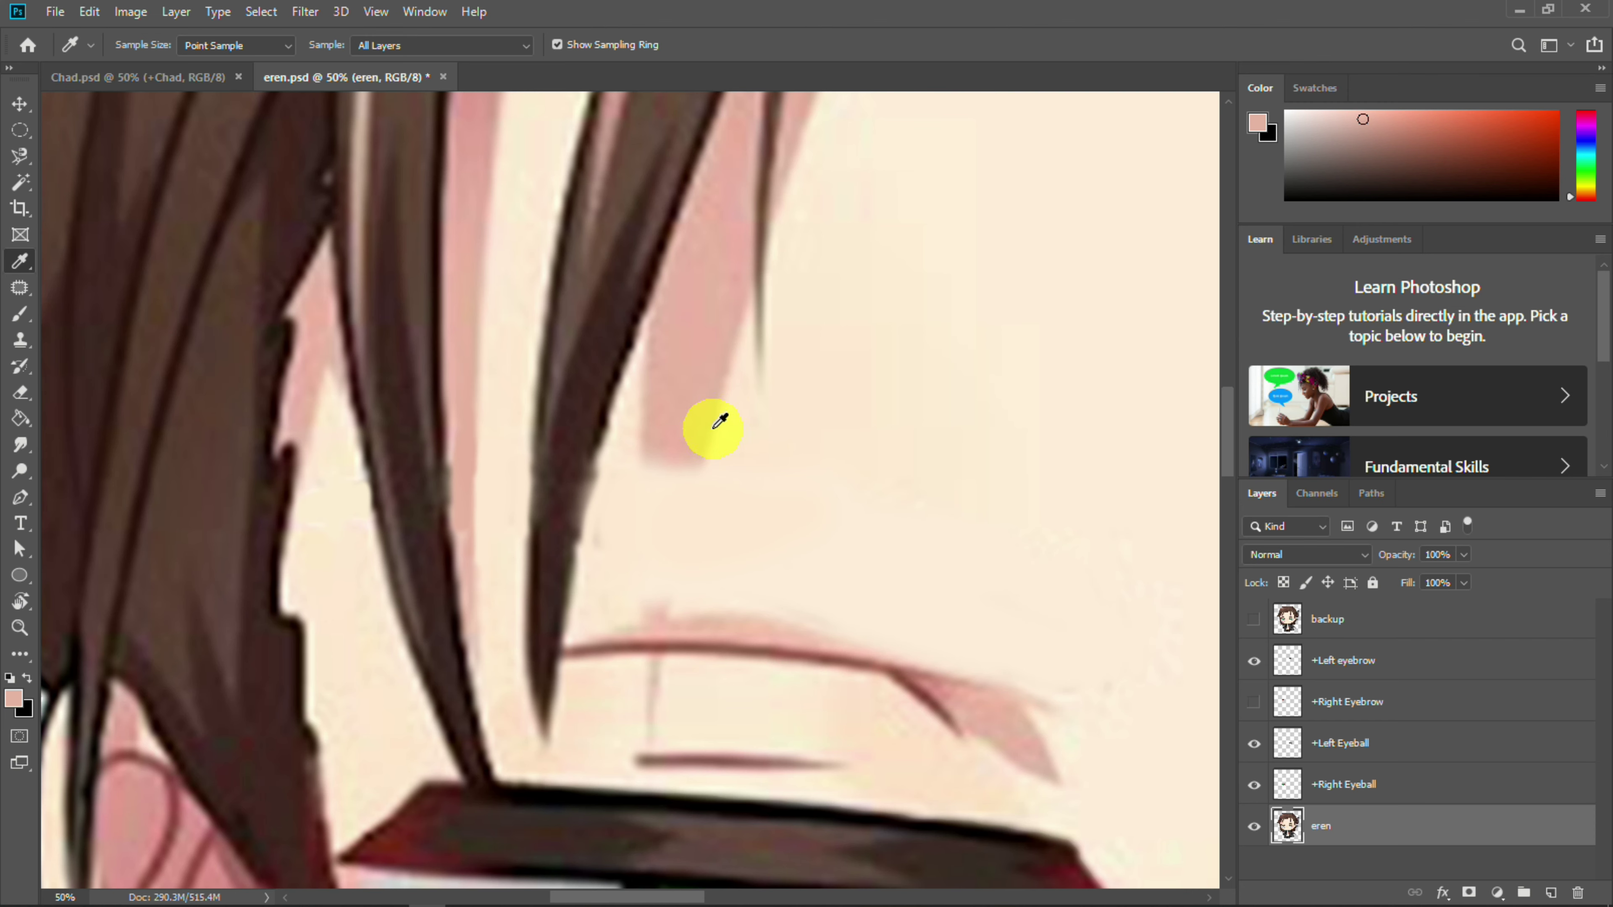
pyautogui.moveTo(699, 445); pyautogui.dragTo(642, 641)
pyautogui.moveTo(666, 445); pyautogui.dragTo(645, 628)
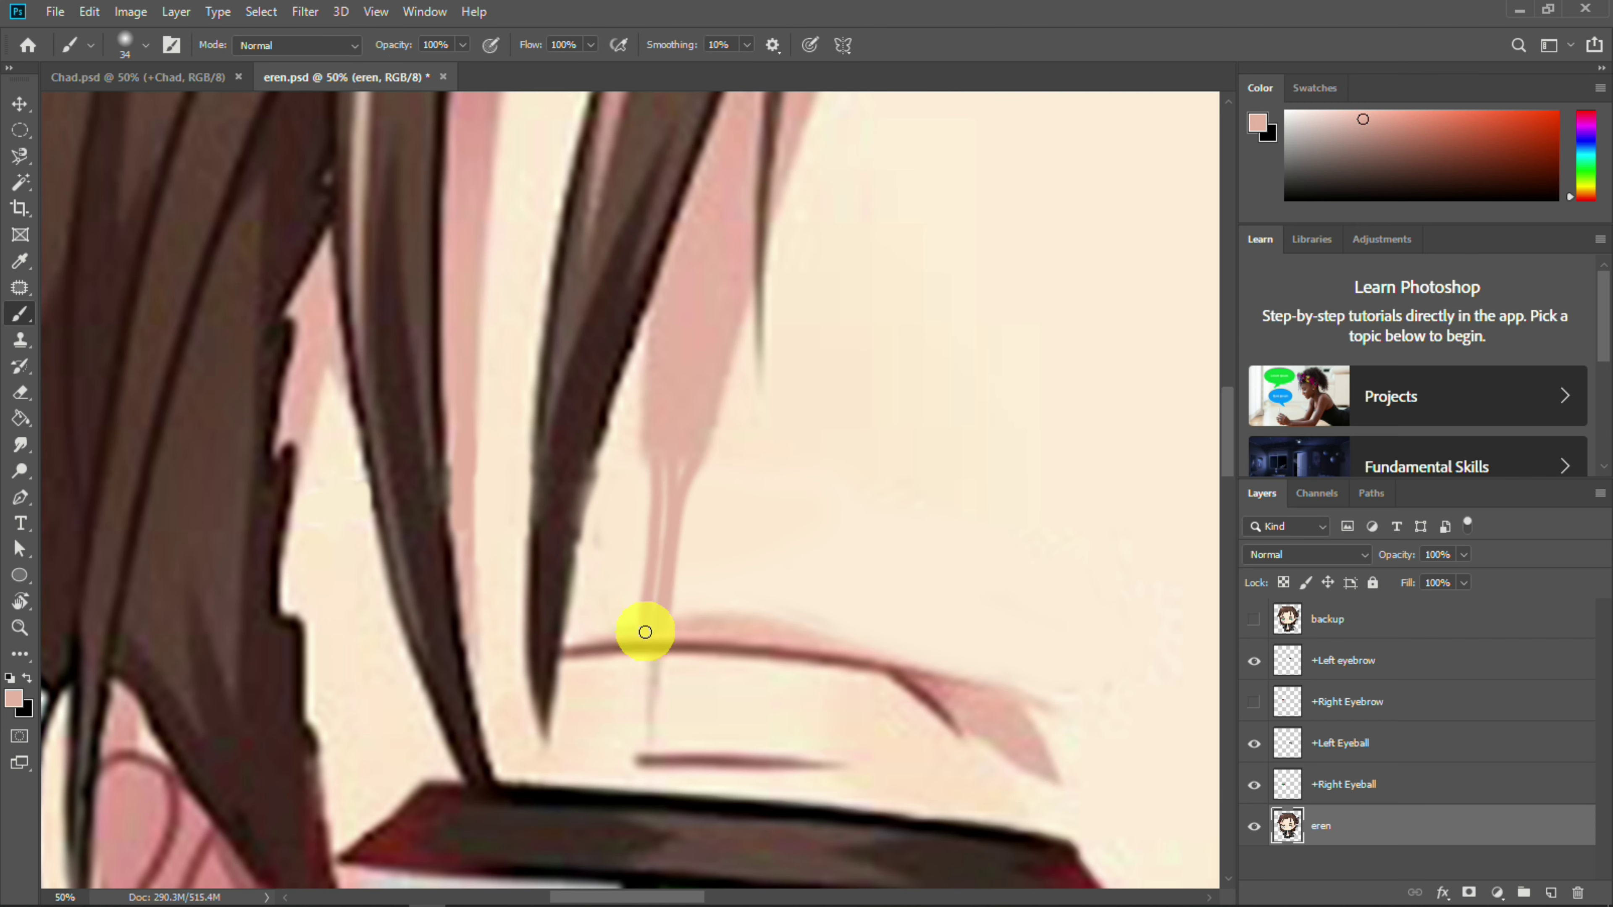
# Toggle the +Right Eyebrow layer to check the retouched skin, leaving it shown
pyautogui.click(1248, 707)
pyautogui.click(1254, 703)
pyautogui.click(1254, 702)
pyautogui.click(1254, 702)
pyautogui.click(1258, 703)
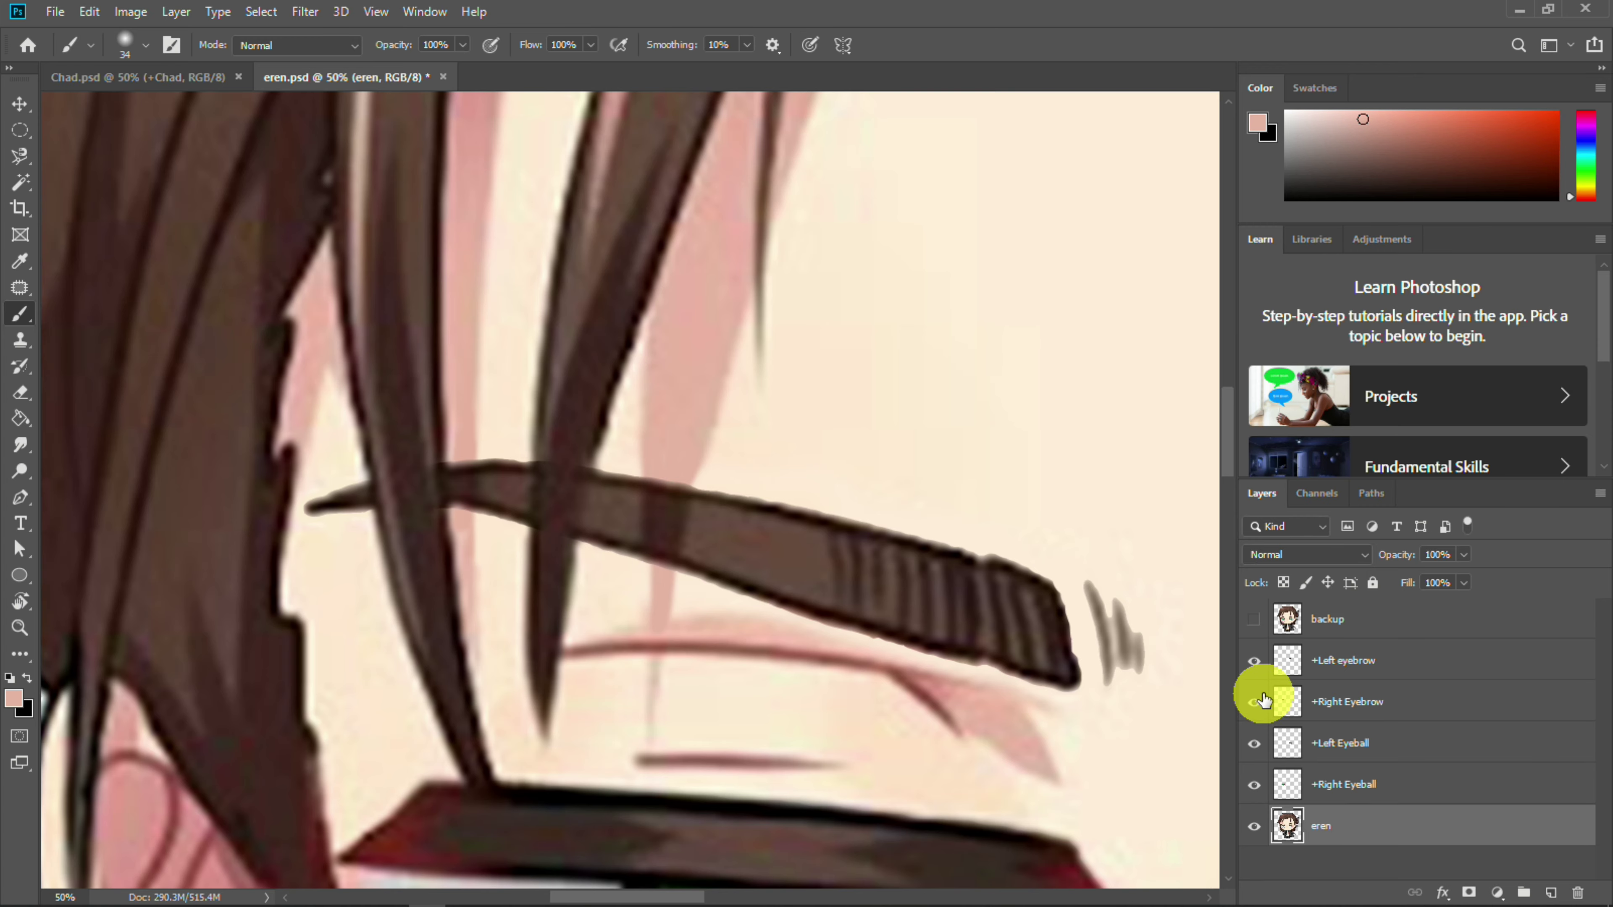
pyautogui.hotkey('ctrl', '-')
pyautogui.hotkey('ctrl', '-')
pyautogui.hotkey('ctrl', '-')
pyautogui.hotkey('ctrl', '-')
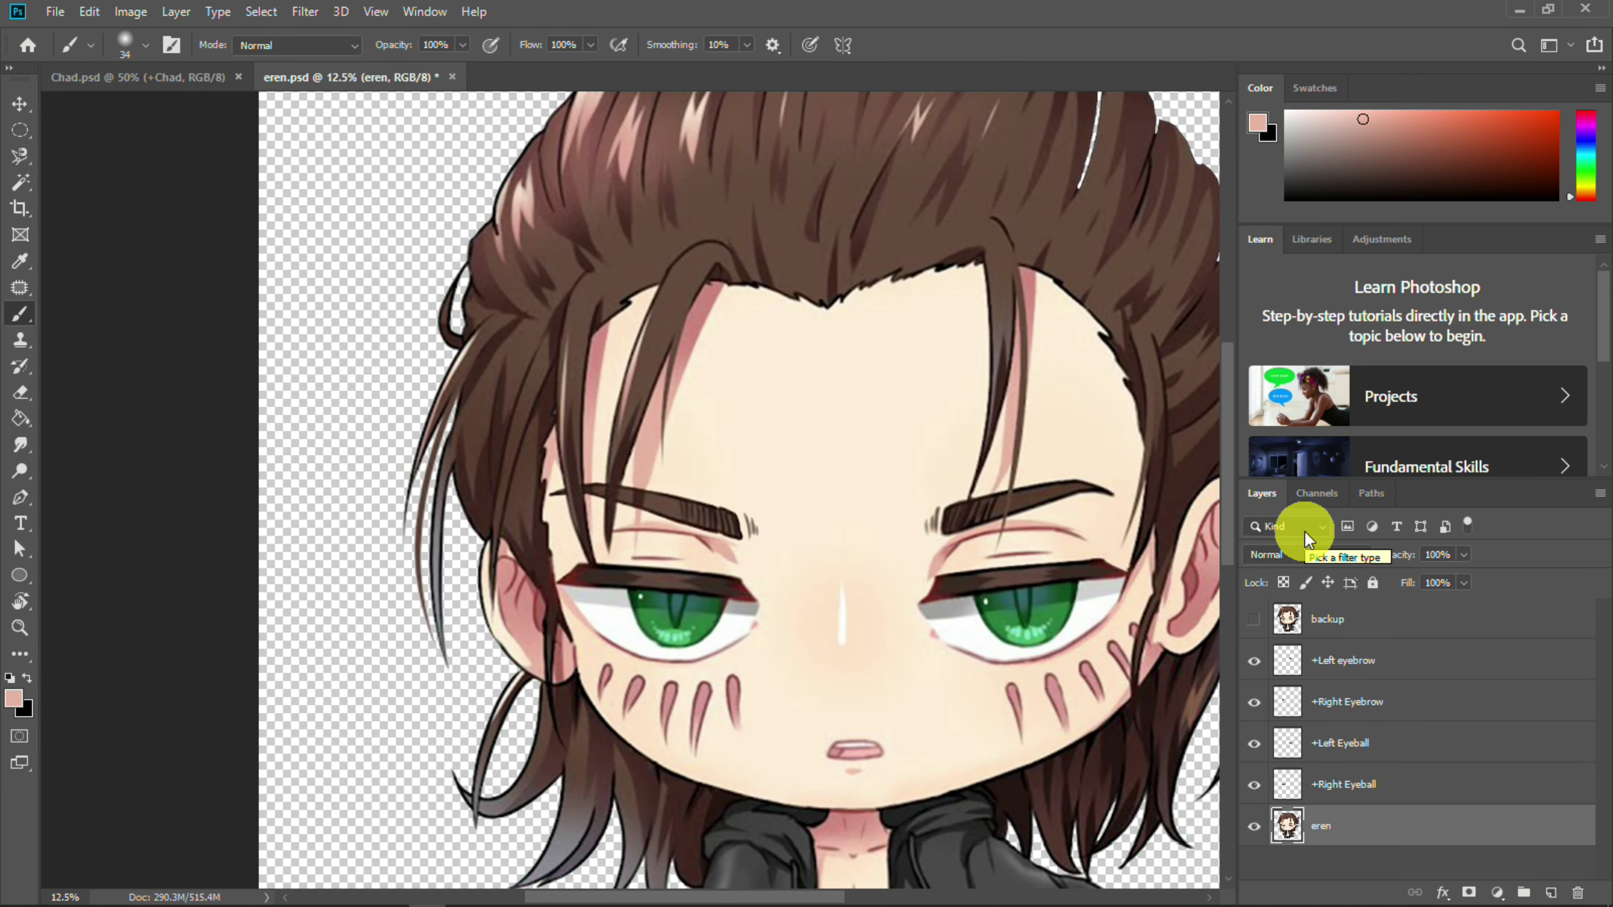
# Hide +Left eyebrow and brush sampled skin colour at 133 px over the left eyebrow's outer half on the eren layer
pyautogui.hotkey('ctrl', '+')
pyautogui.hotkey('ctrl', '+')
pyautogui.moveTo(1056, 561); pyautogui.dragTo(526, 477)
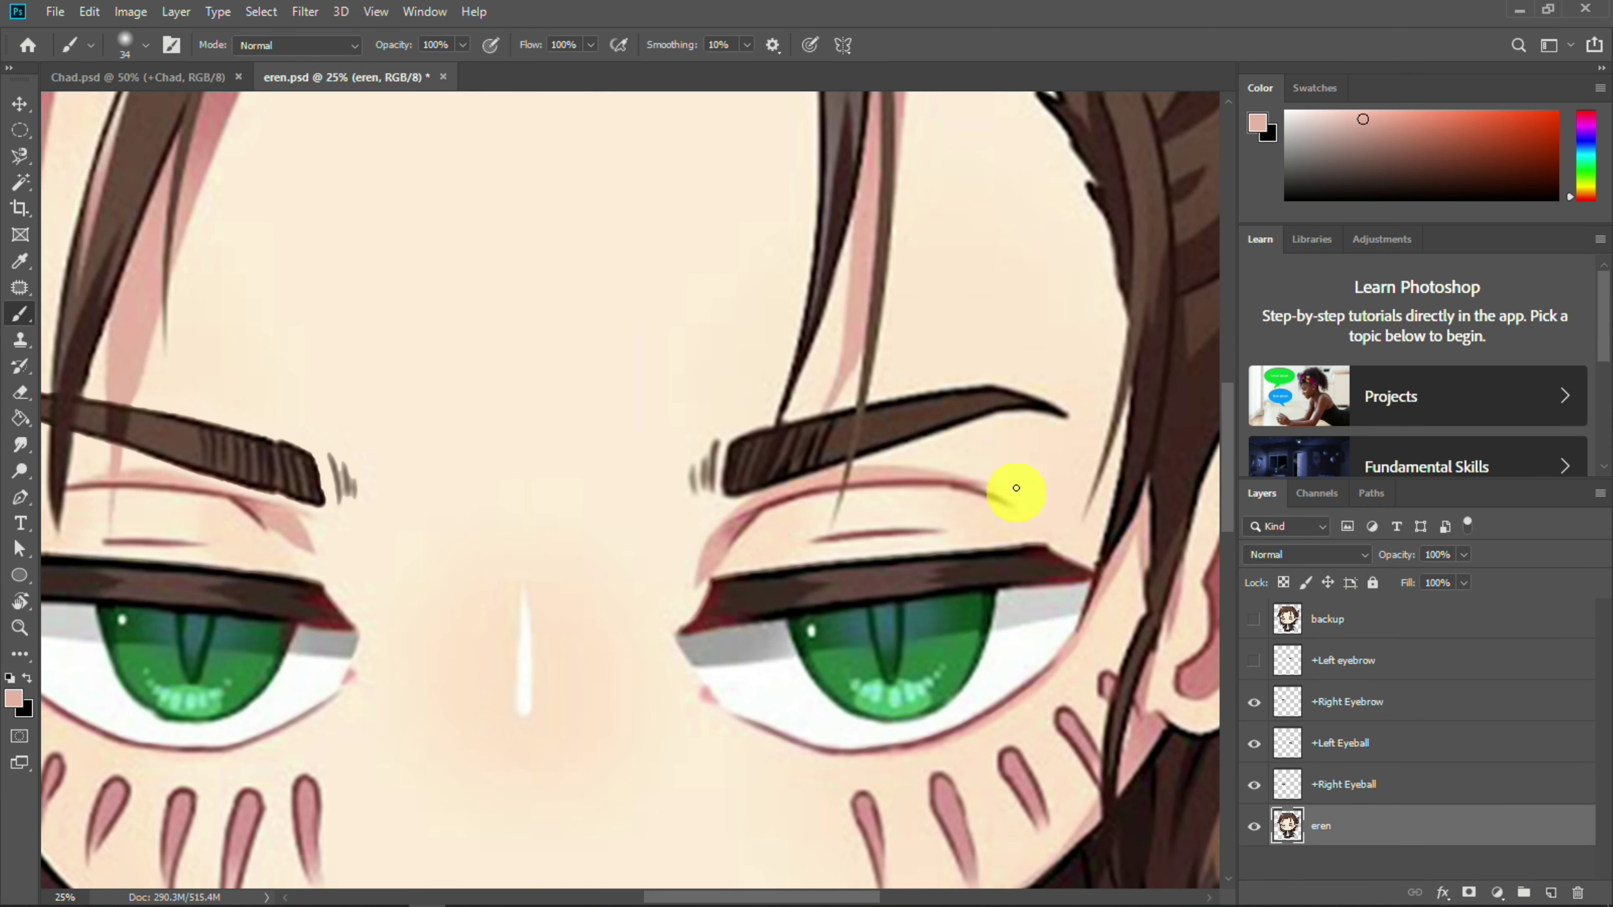
pyautogui.hotkey('ctrl', '+')
pyautogui.hotkey('ctrl', '+')
pyautogui.moveTo(1056, 444); pyautogui.dragTo(612, 573)
pyautogui.keyDown('alt'); pyautogui.click(999, 376); pyautogui.keyUp('alt')
pyautogui.rightClick(1047, 464)
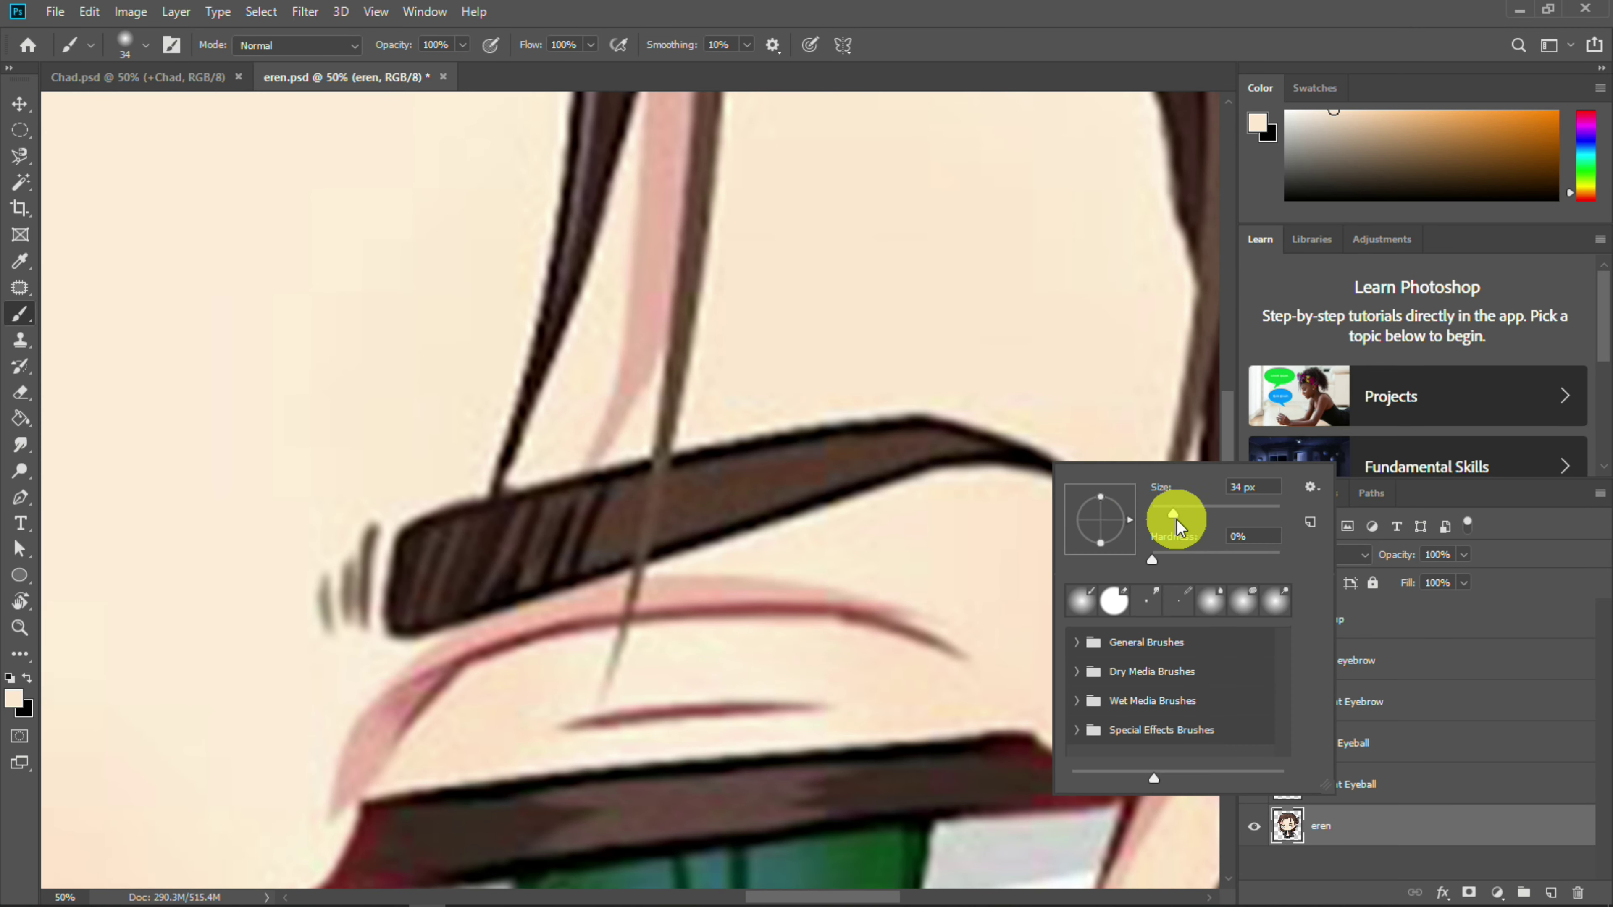
pyautogui.moveTo(1198, 515); pyautogui.dragTo(1201, 516)
pyautogui.moveTo(978, 448); pyautogui.dragTo(1000, 453)
pyautogui.rightClick(982, 414)
pyautogui.moveTo(1133, 464); pyautogui.dragTo(1156, 464)
pyautogui.moveTo(976, 353)
pyautogui.mouseDown()
pyautogui.moveTo(1001, 452)
pyautogui.moveTo(749, 533)
pyautogui.moveTo(733, 502)
pyautogui.moveTo(690, 534)
pyautogui.mouseUp()
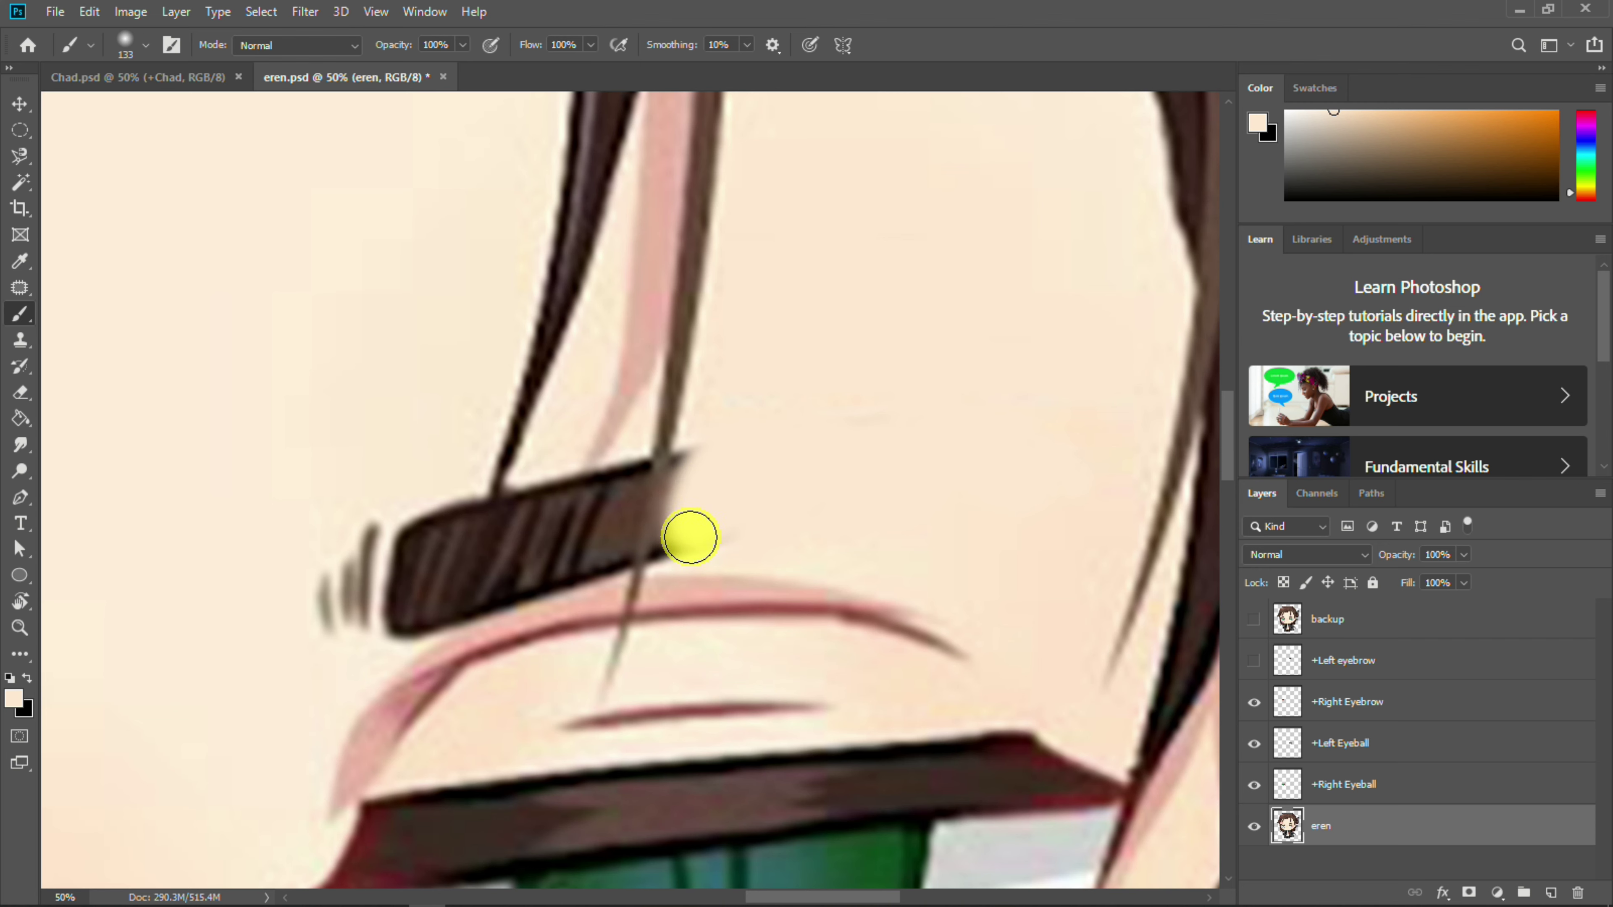
# Paint skin colour over the left eyebrow's inner end and the short strokes beside it, resampling the nearby skin
pyautogui.moveTo(377, 545)
pyautogui.mouseDown()
pyautogui.moveTo(388, 612)
pyautogui.moveTo(479, 601)
pyautogui.moveTo(508, 541)
pyautogui.moveTo(439, 499)
pyautogui.mouseUp()
pyautogui.press('i')
pyautogui.click(349, 576)
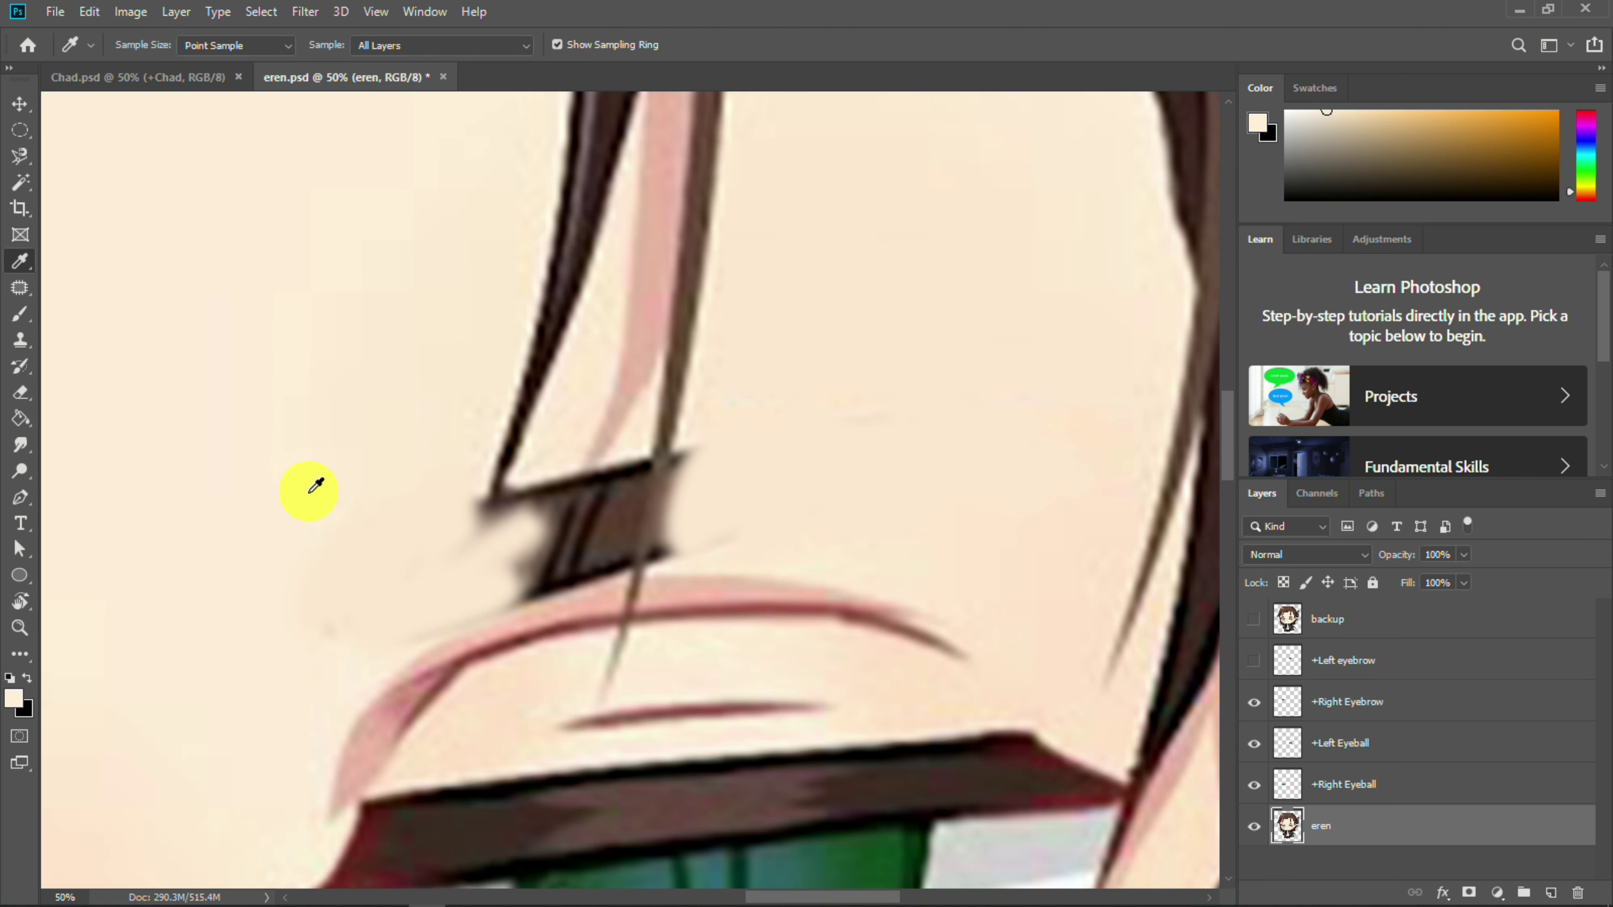
pyautogui.press('b')
pyautogui.moveTo(386, 571)
pyautogui.mouseDown()
pyautogui.moveTo(522, 544)
pyautogui.moveTo(536, 469)
pyautogui.moveTo(969, 430)
pyautogui.mouseUp()
# Reduce the brush to 61 px and paint out the remaining left eyebrow traces around the hair strands and eyelid crease
pyautogui.hotkey('ctrl', '+')
pyautogui.hotkey('ctrl', '+')
pyautogui.moveTo(864, 497)
pyautogui.mouseDown()
pyautogui.moveTo(915, 450)
pyautogui.moveTo(869, 627)
pyautogui.moveTo(985, 565)
pyautogui.moveTo(921, 481)
pyautogui.mouseUp()
pyautogui.rightClick(919, 484)
pyautogui.moveTo(1097, 547); pyautogui.dragTo(1057, 547)
pyautogui.moveTo(1051, 412); pyautogui.dragTo(952, 443)
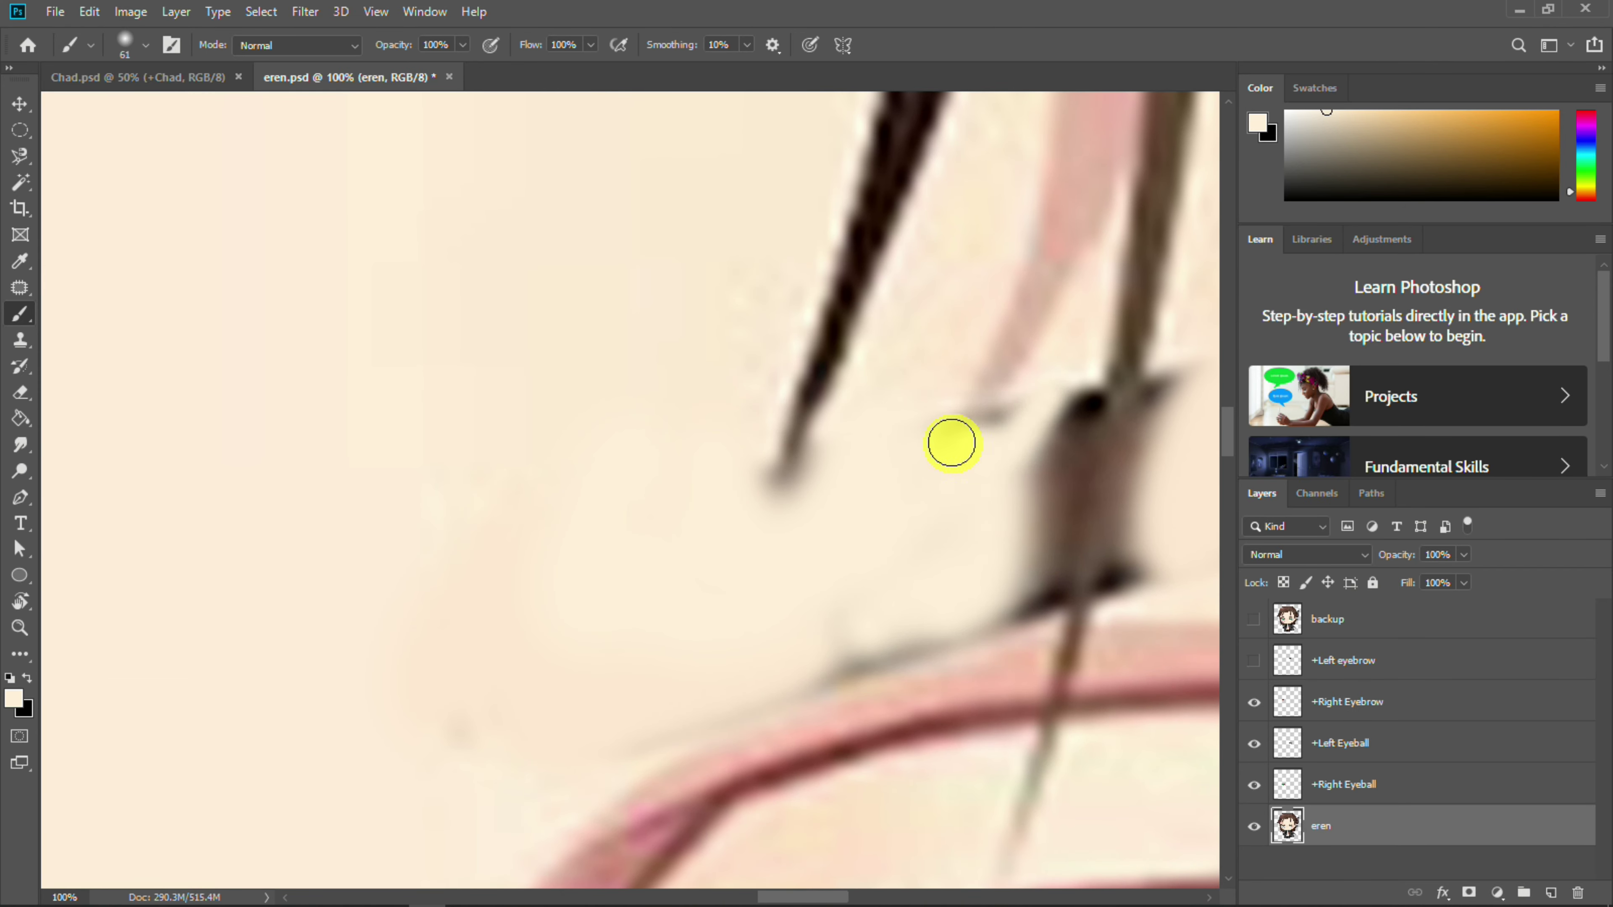
pyautogui.moveTo(1068, 421)
pyautogui.mouseDown()
pyautogui.moveTo(832, 664)
pyautogui.moveTo(615, 686)
pyautogui.mouseUp()
pyautogui.moveTo(611, 724); pyautogui.dragTo(513, 556)
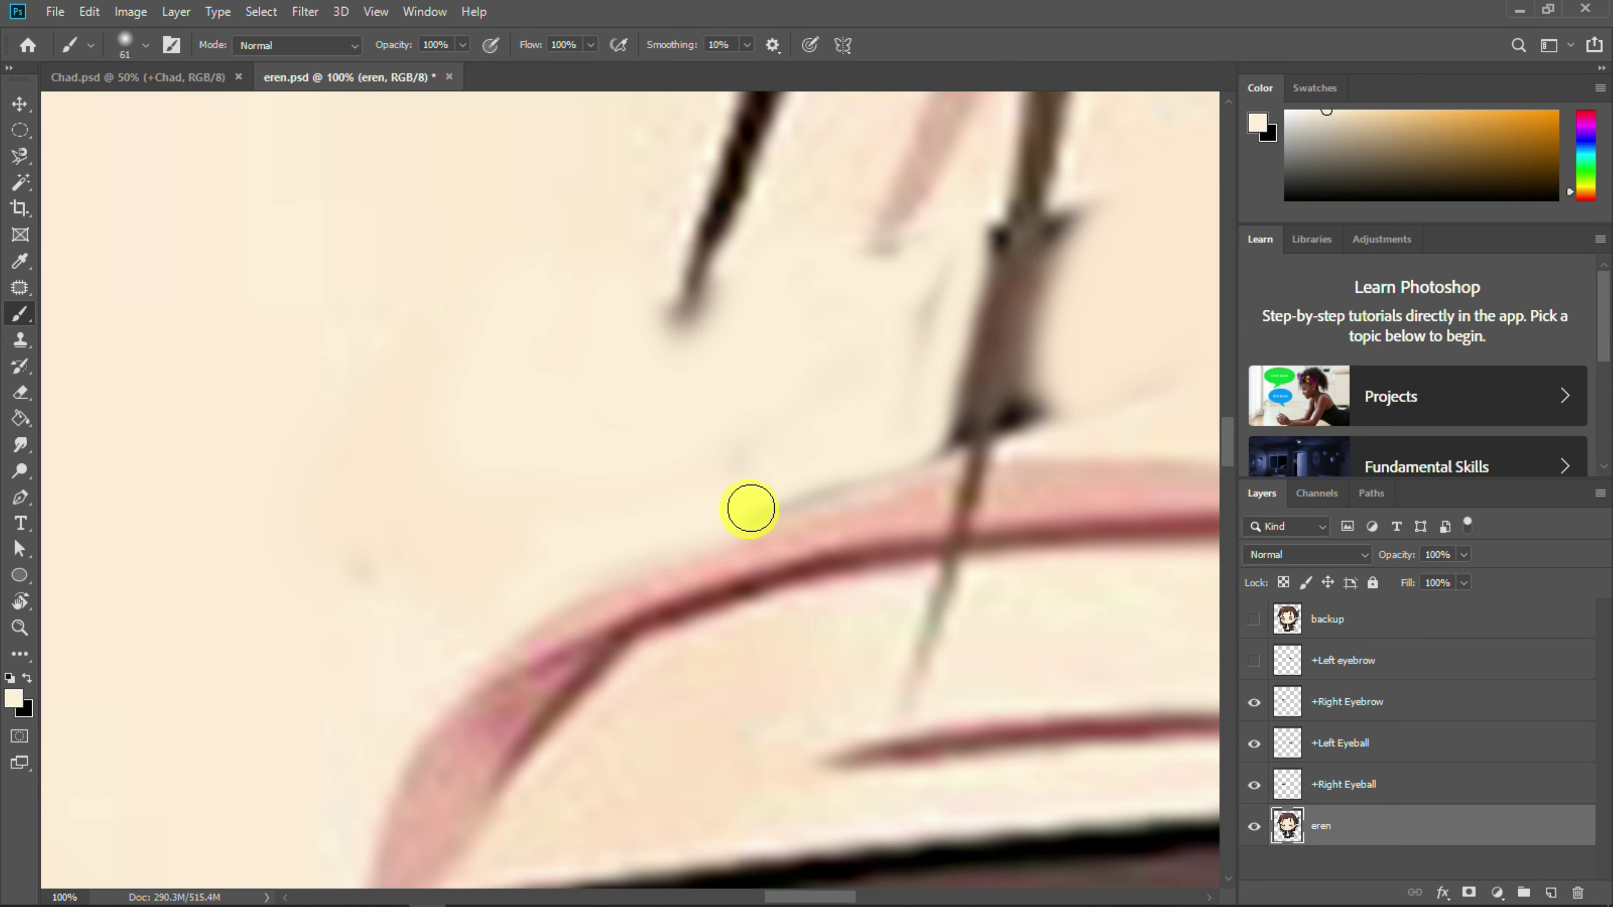
pyautogui.moveTo(885, 443); pyautogui.dragTo(680, 529)
pyautogui.moveTo(882, 303)
pyautogui.mouseDown()
pyautogui.moveTo(871, 326)
pyautogui.moveTo(949, 491)
pyautogui.moveTo(815, 521)
pyautogui.mouseUp()
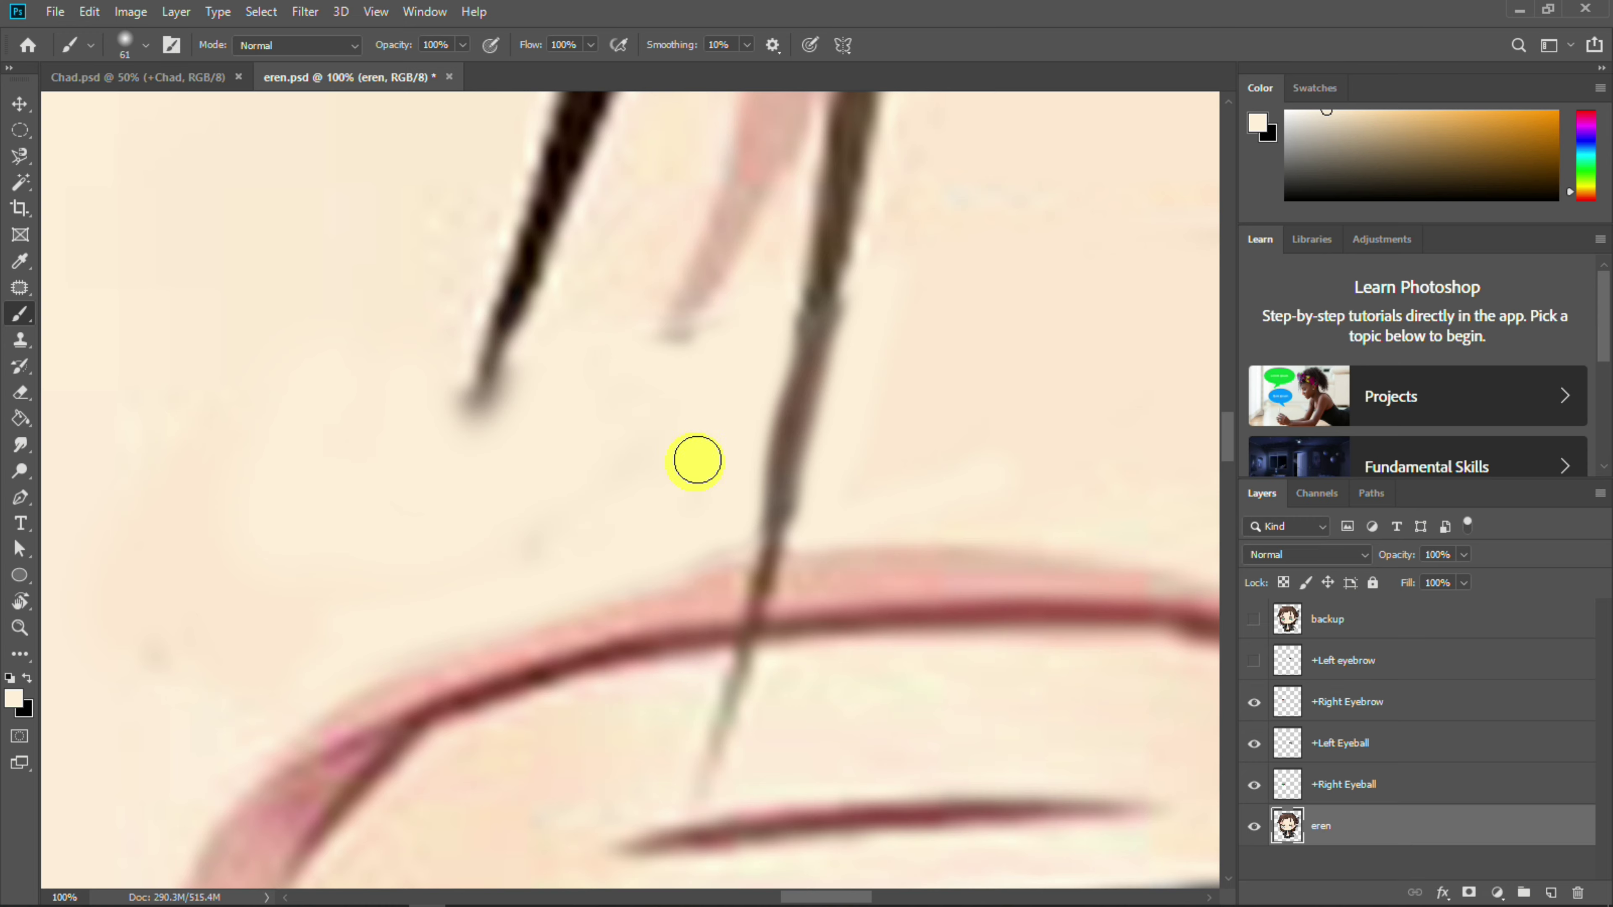
# Show the +Left eyebrow layer again and check the whole figure
pyautogui.hotkey('ctrl', '-')
pyautogui.hotkey('ctrl', '-')
pyautogui.hotkey('ctrl', '-')
pyautogui.hotkey('ctrl', '-')
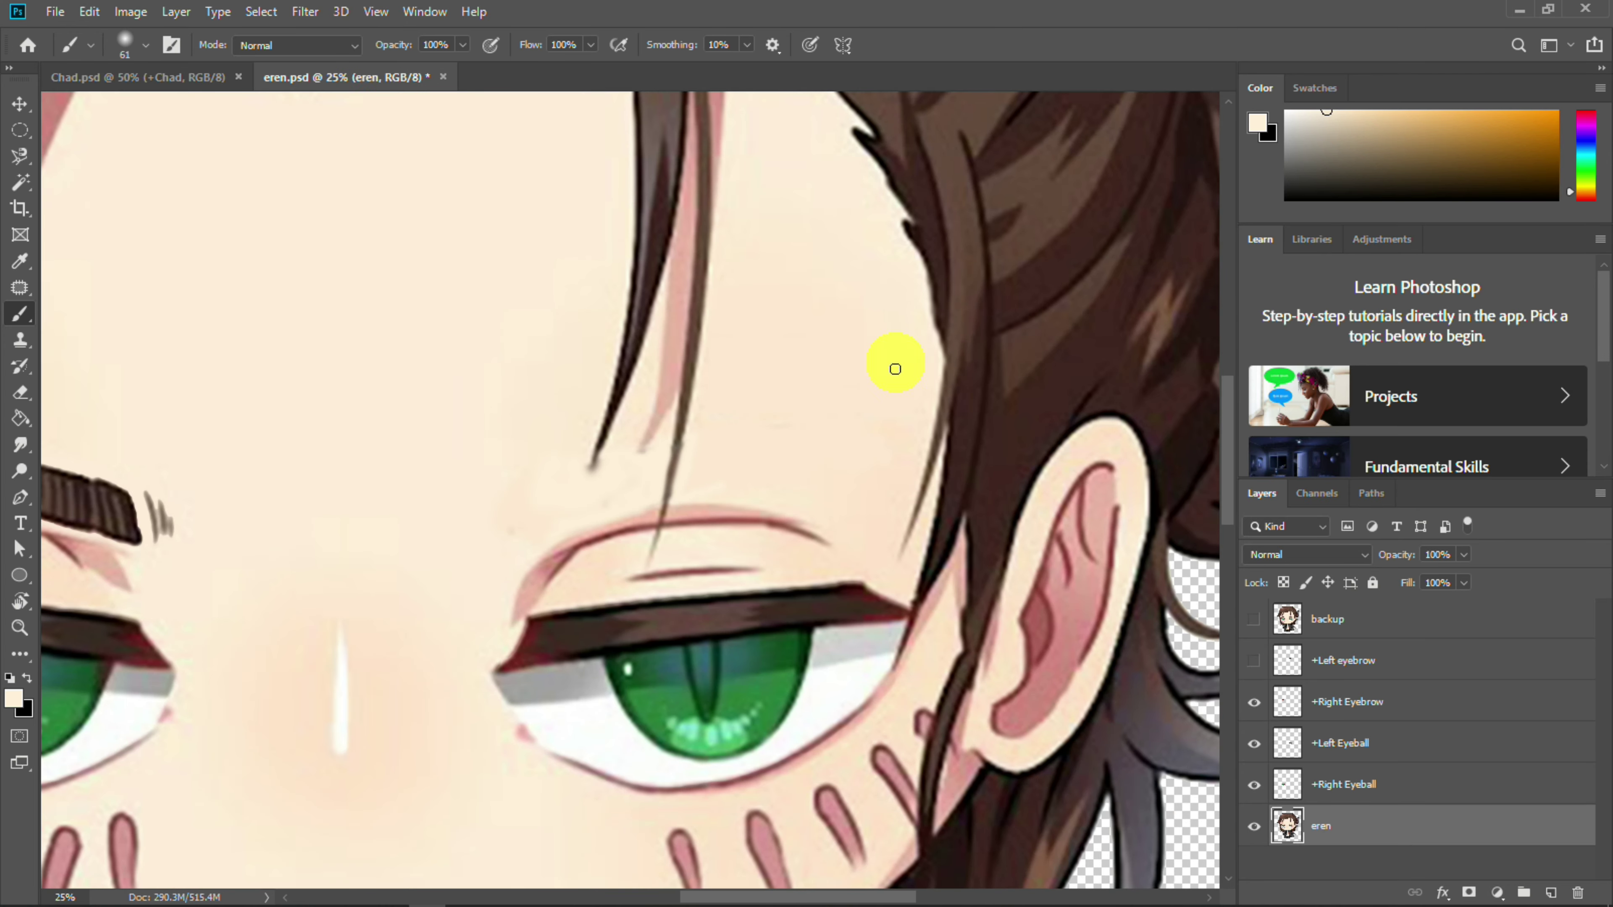
pyautogui.click(1258, 658)
pyautogui.hotkey('ctrl', '-')
pyautogui.hotkey('ctrl', '-')
pyautogui.hotkey('ctrl', '-')
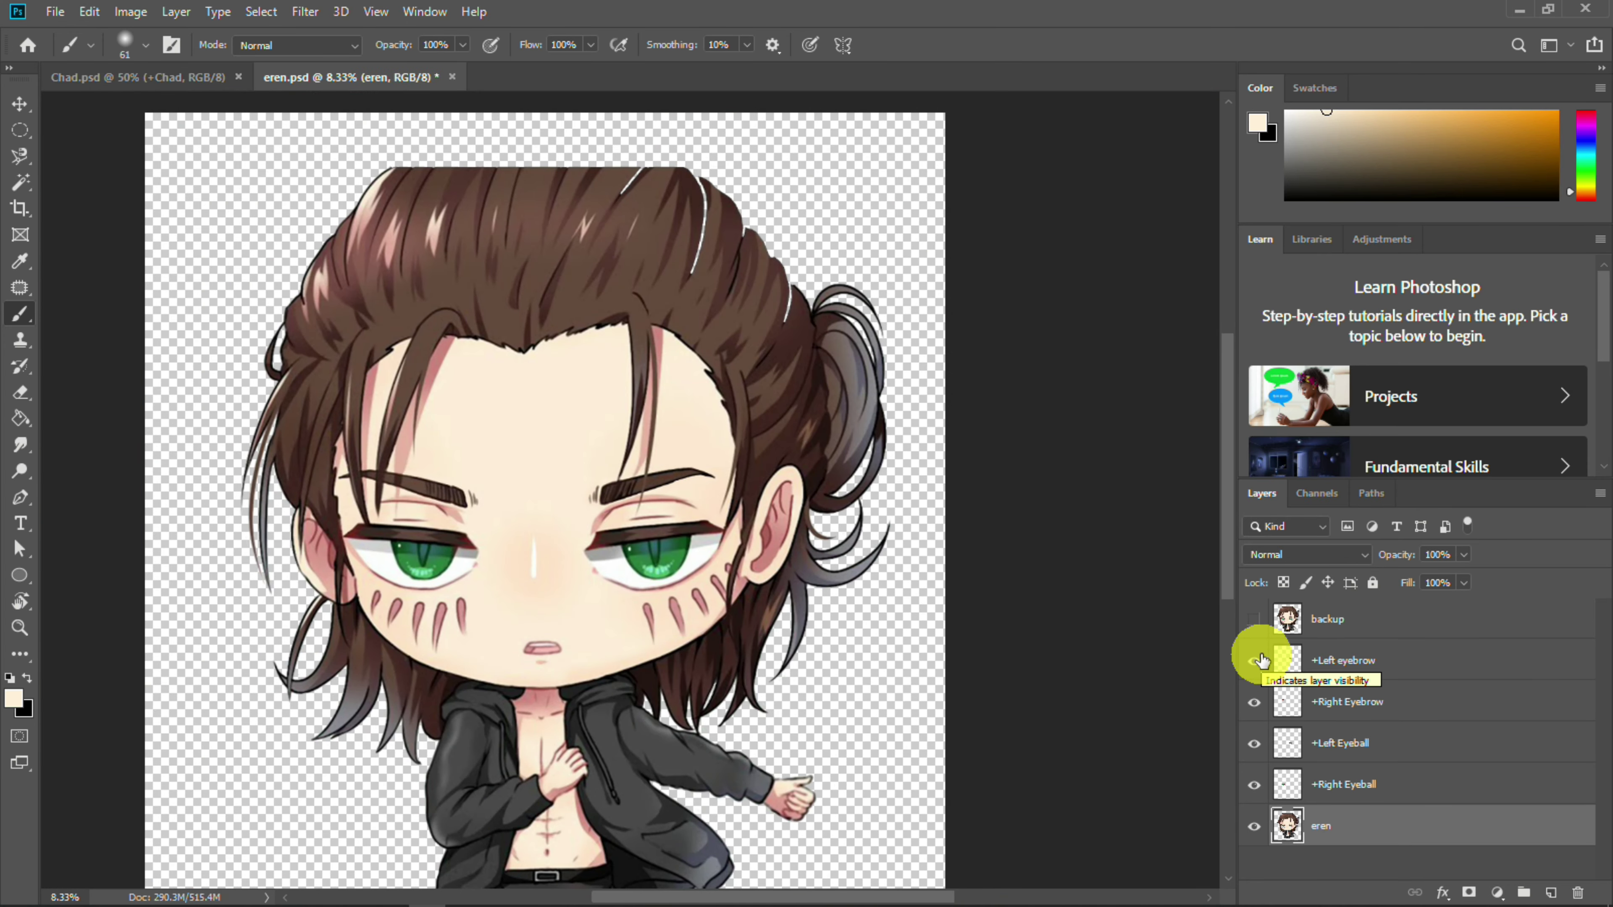
# Create a group named left eye and place +Left Eyeball in it, using Chad.psd's layer structure as the reference
pyautogui.click(1524, 894)
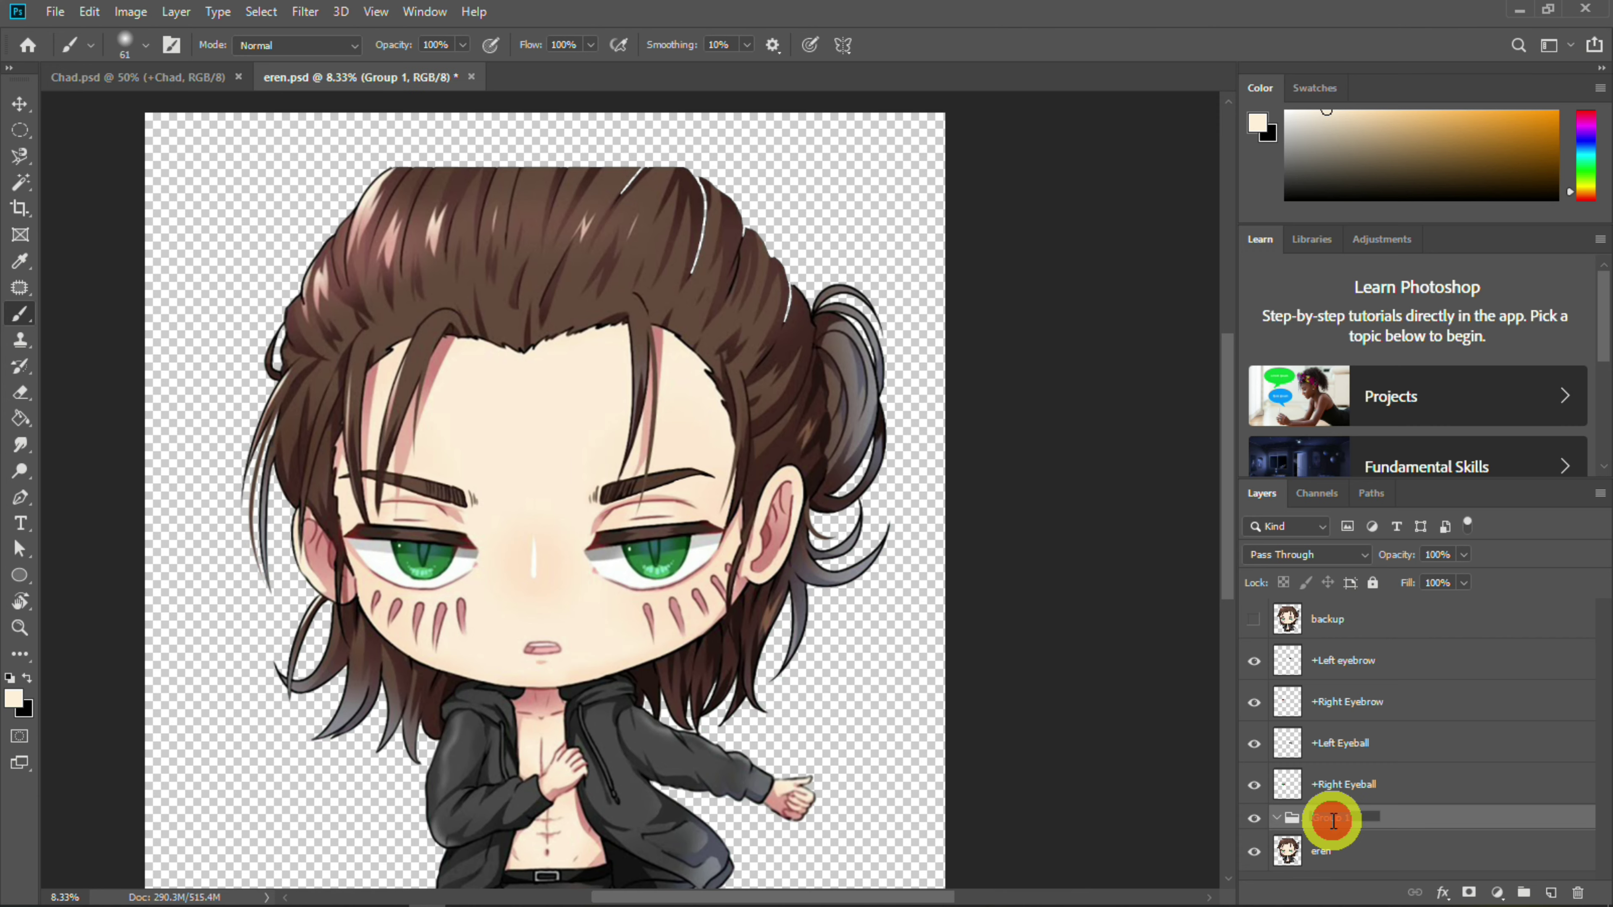
pyautogui.click(1365, 756)
pyautogui.keyDown('ctrl'); pyautogui.click(1364, 664); pyautogui.keyUp('ctrl')
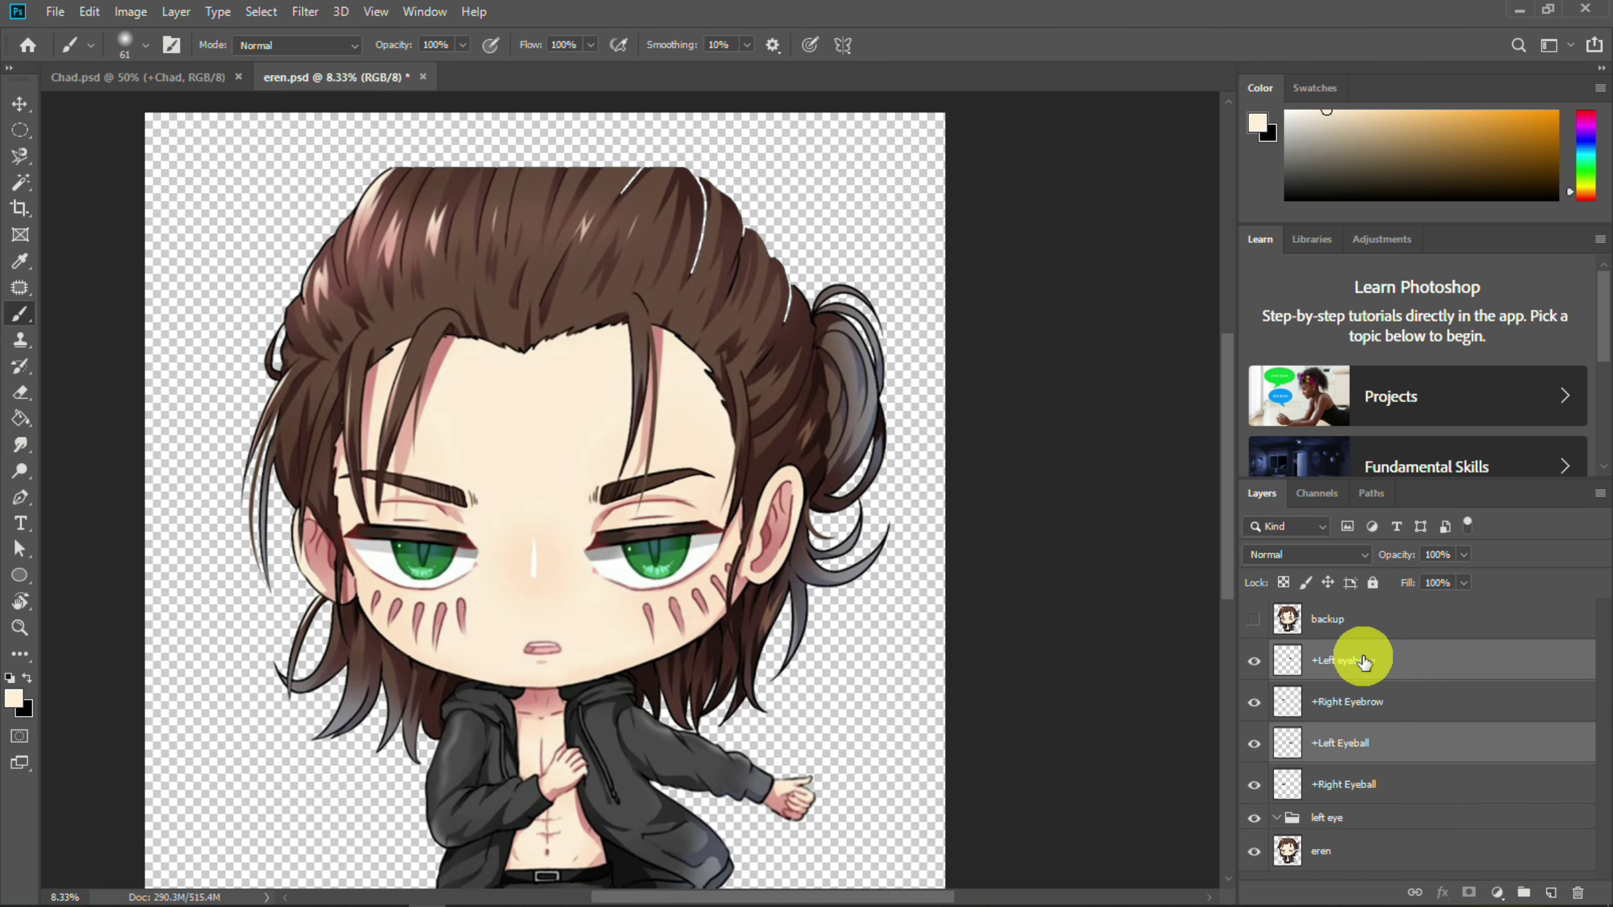
pyautogui.click(1363, 658)
pyautogui.click(151, 83)
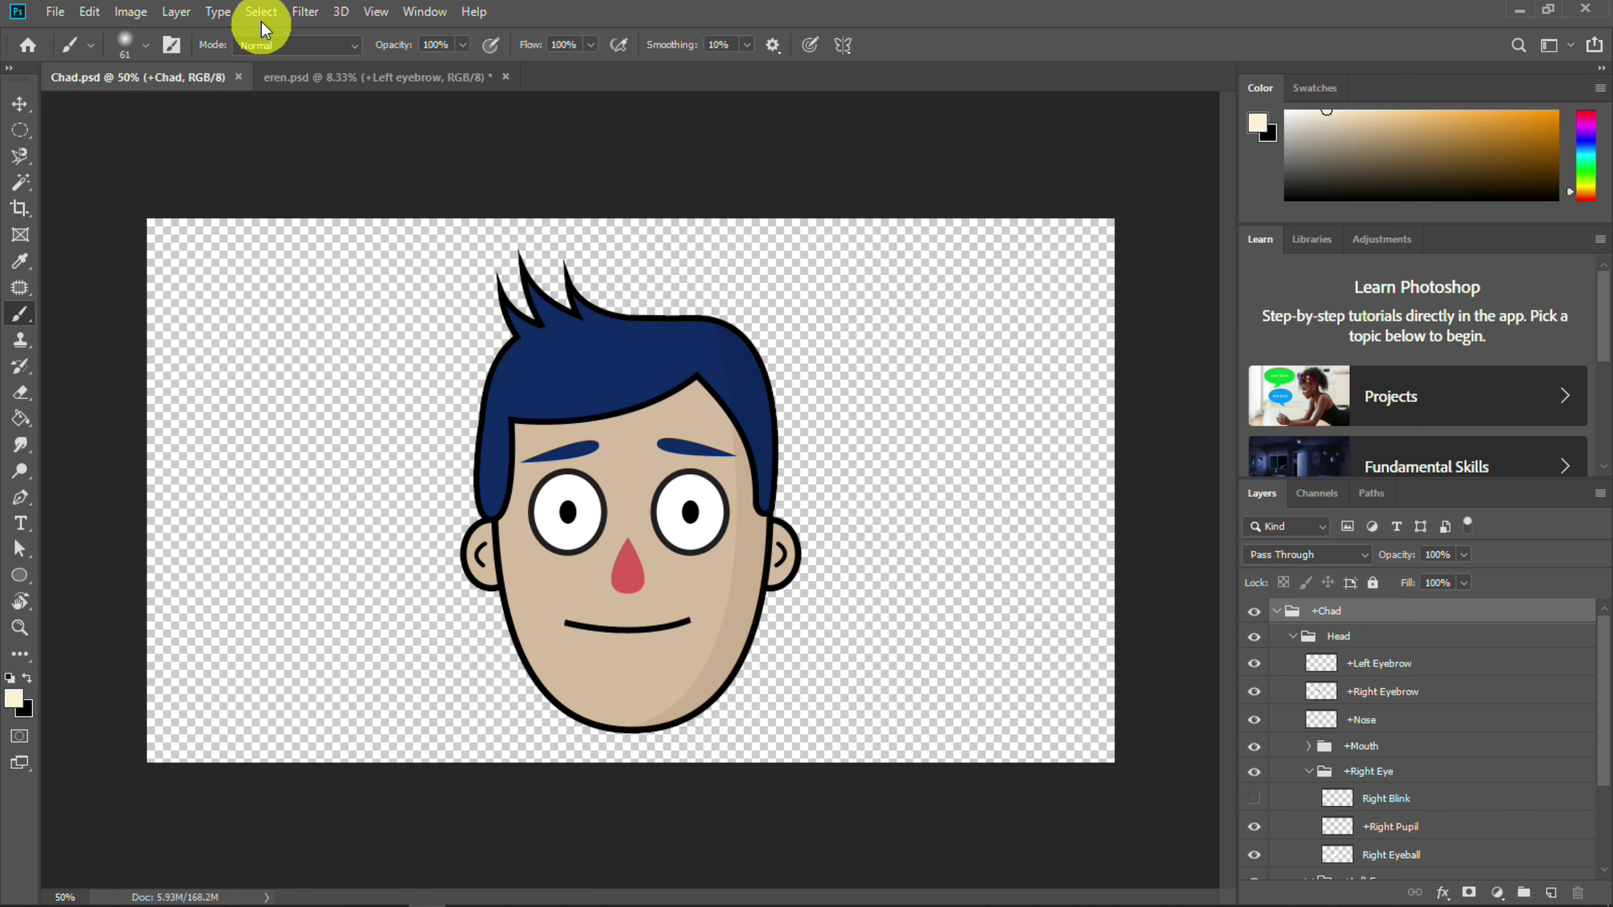
pyautogui.click(374, 77)
pyautogui.moveTo(1363, 745); pyautogui.dragTo(1359, 778)
# Create a group named right eye containing +Right Eyeball, and compare its naming with the eye groups in Chad.psd
pyautogui.click(1524, 893)
pyautogui.doubleClick(1333, 777)
pyautogui.click(136, 77)
pyautogui.click(374, 76)
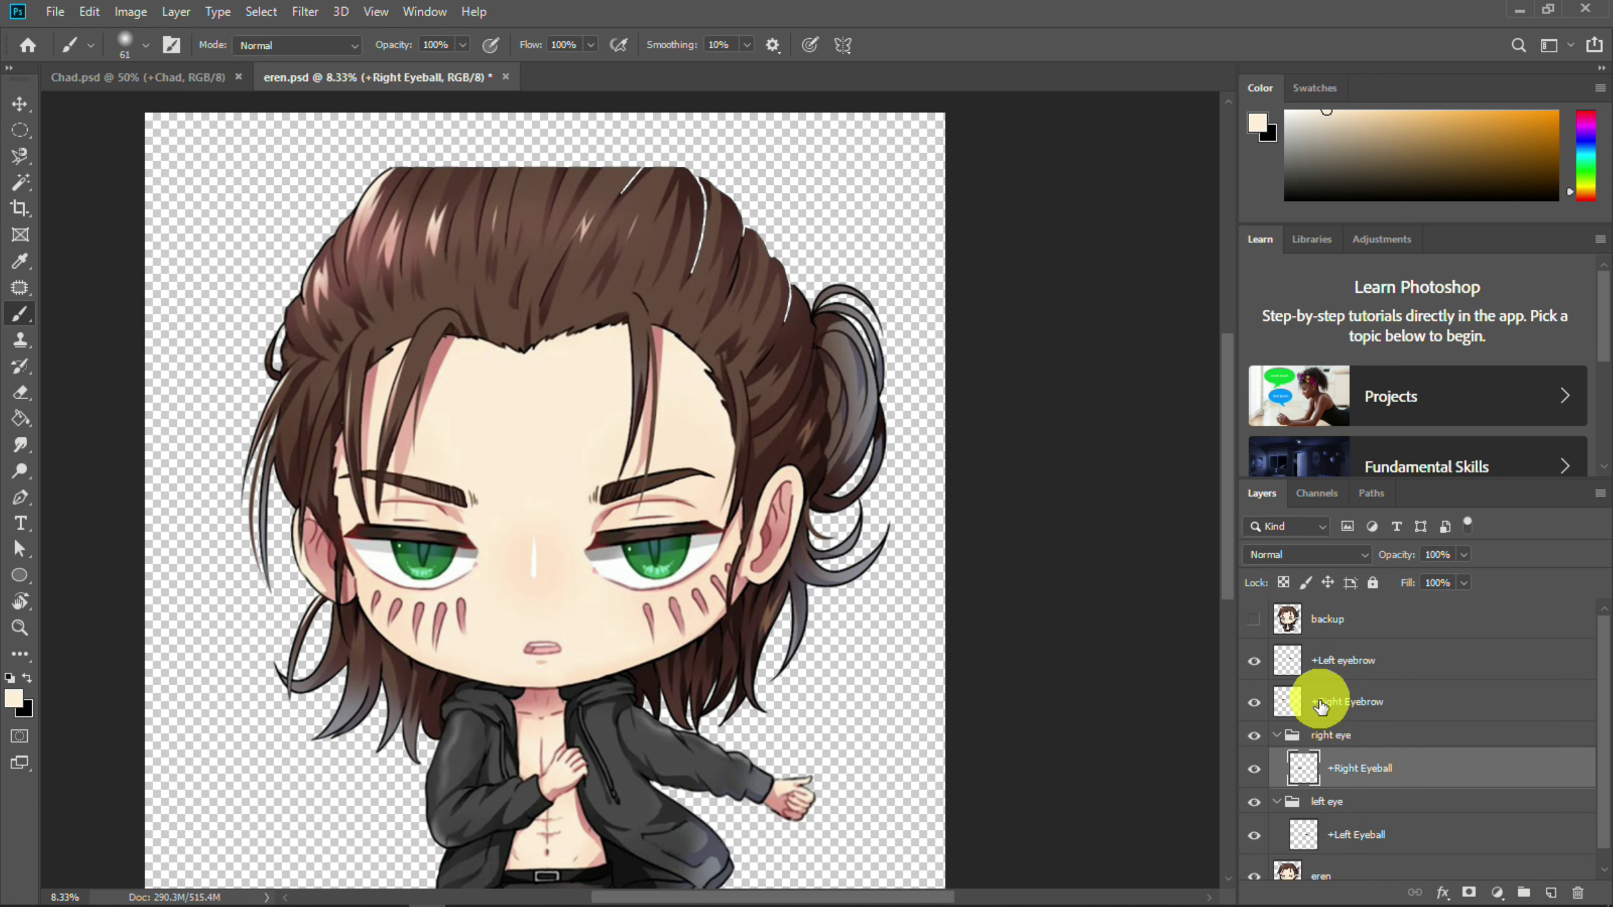
# Rename the eye groups +Right eye and +Left eye, and check them against the structure in Chad.psd
pyautogui.doubleClick(1340, 735)
pyautogui.write('+R')
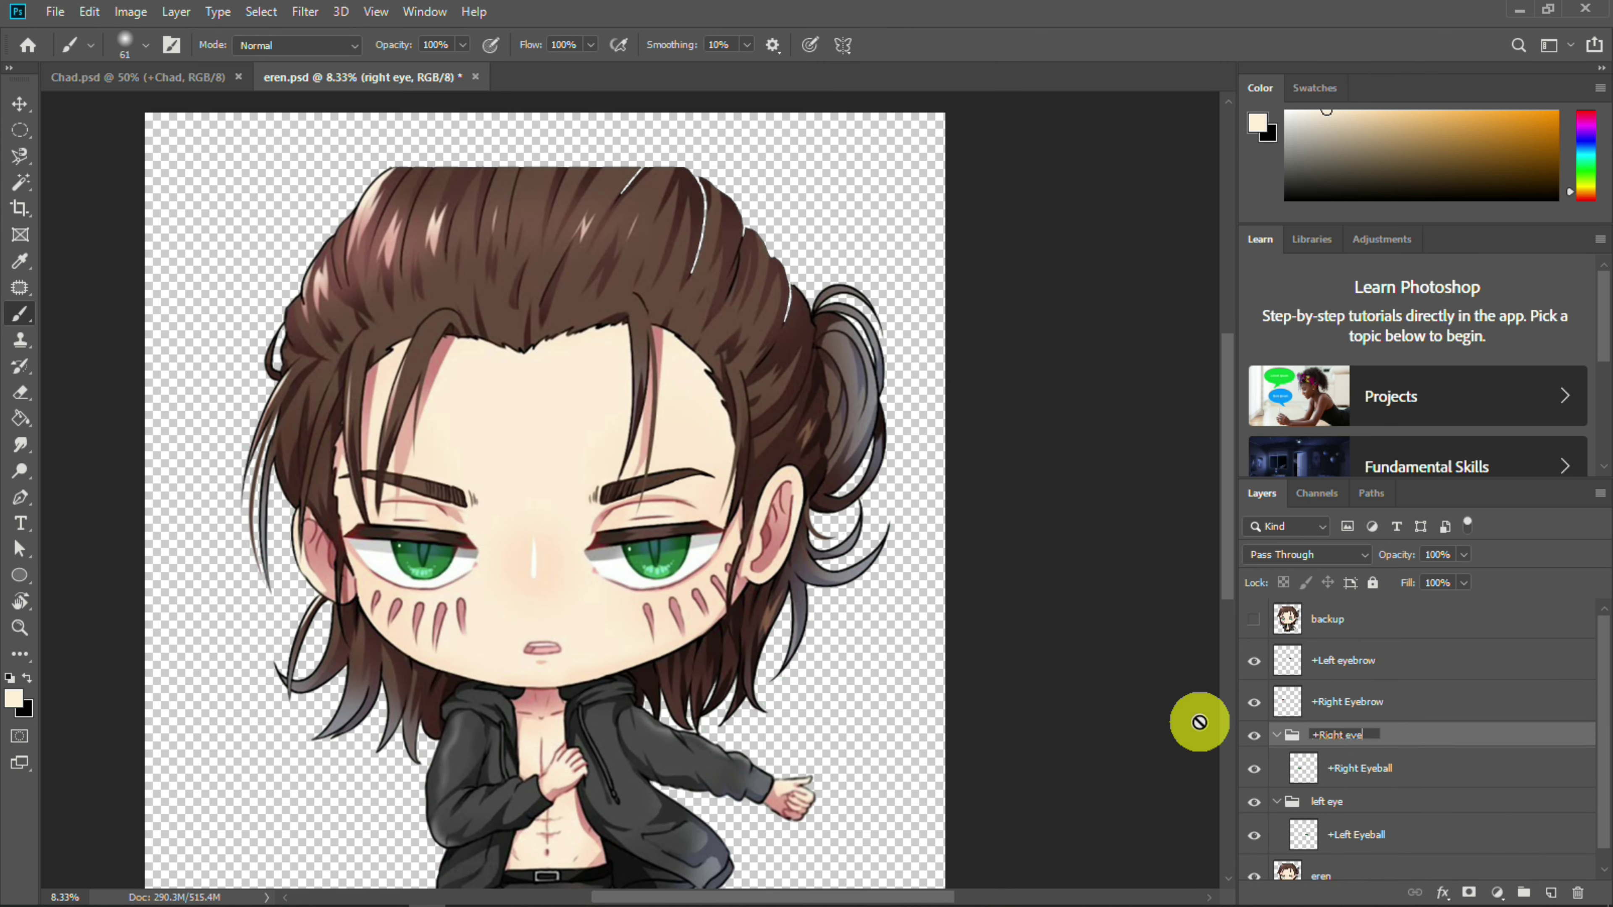
pyautogui.doubleClick(1327, 800)
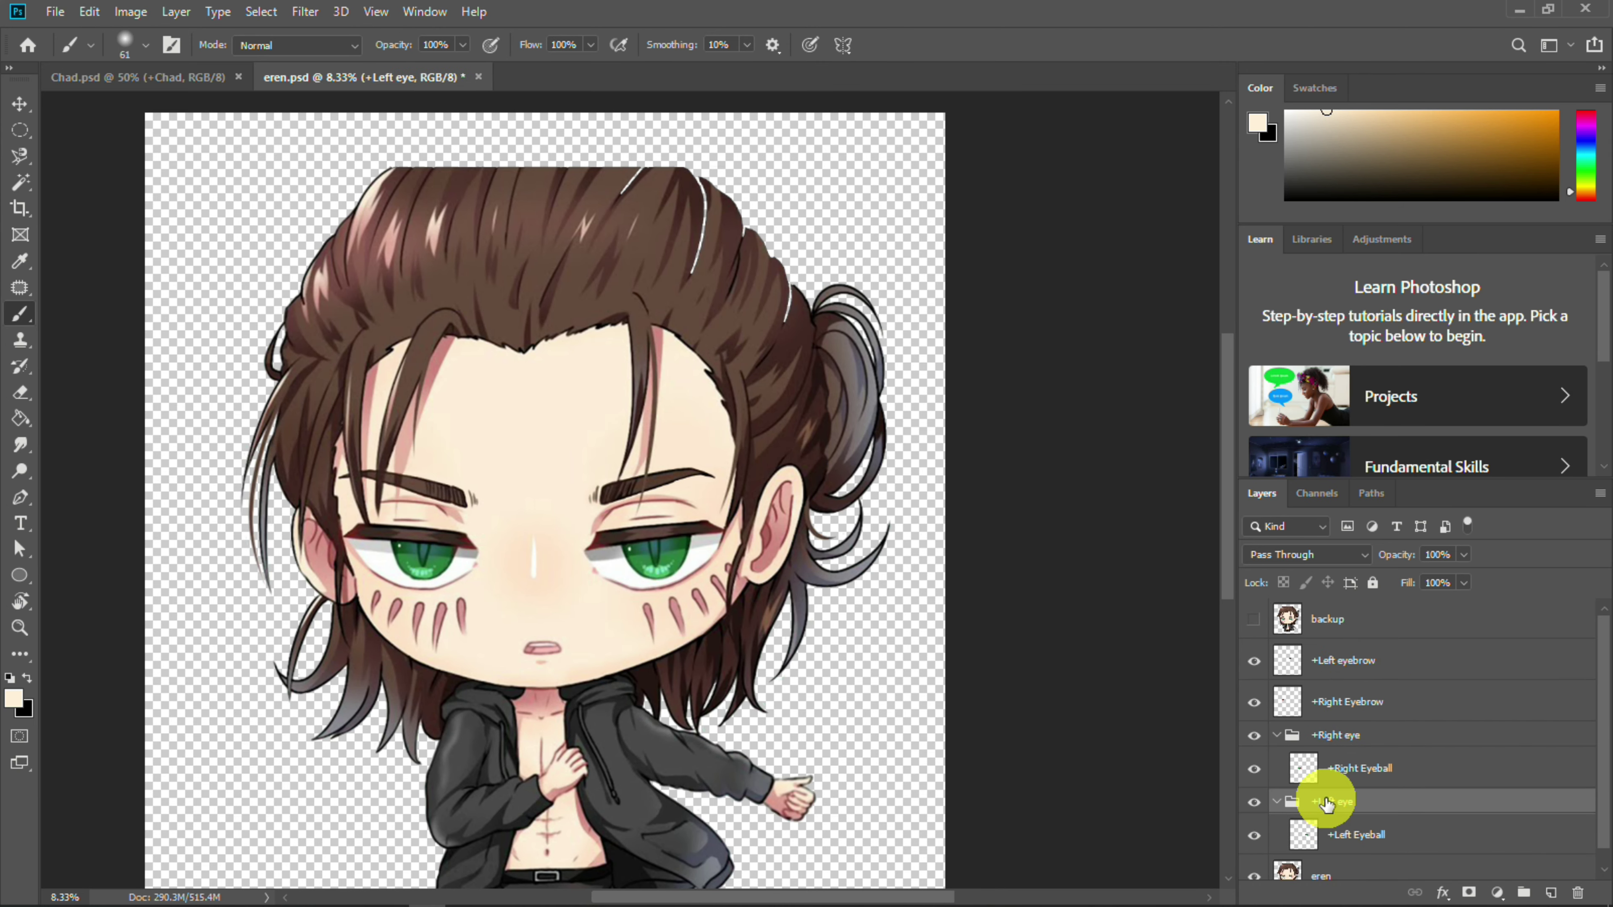
pyautogui.click(158, 77)
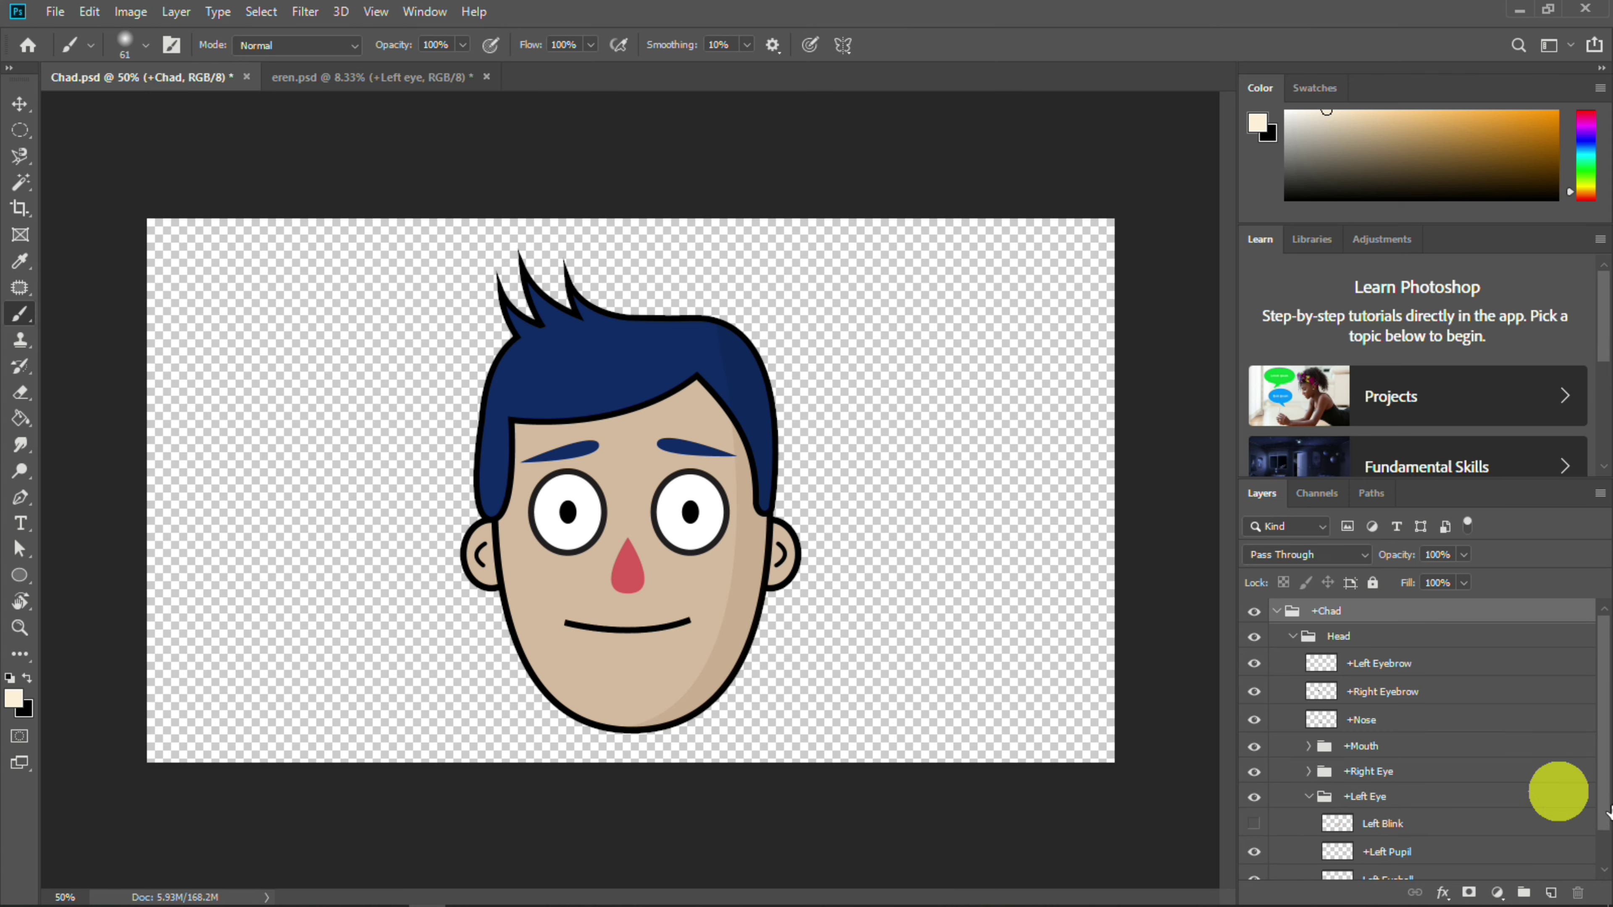
pyautogui.click(306, 76)
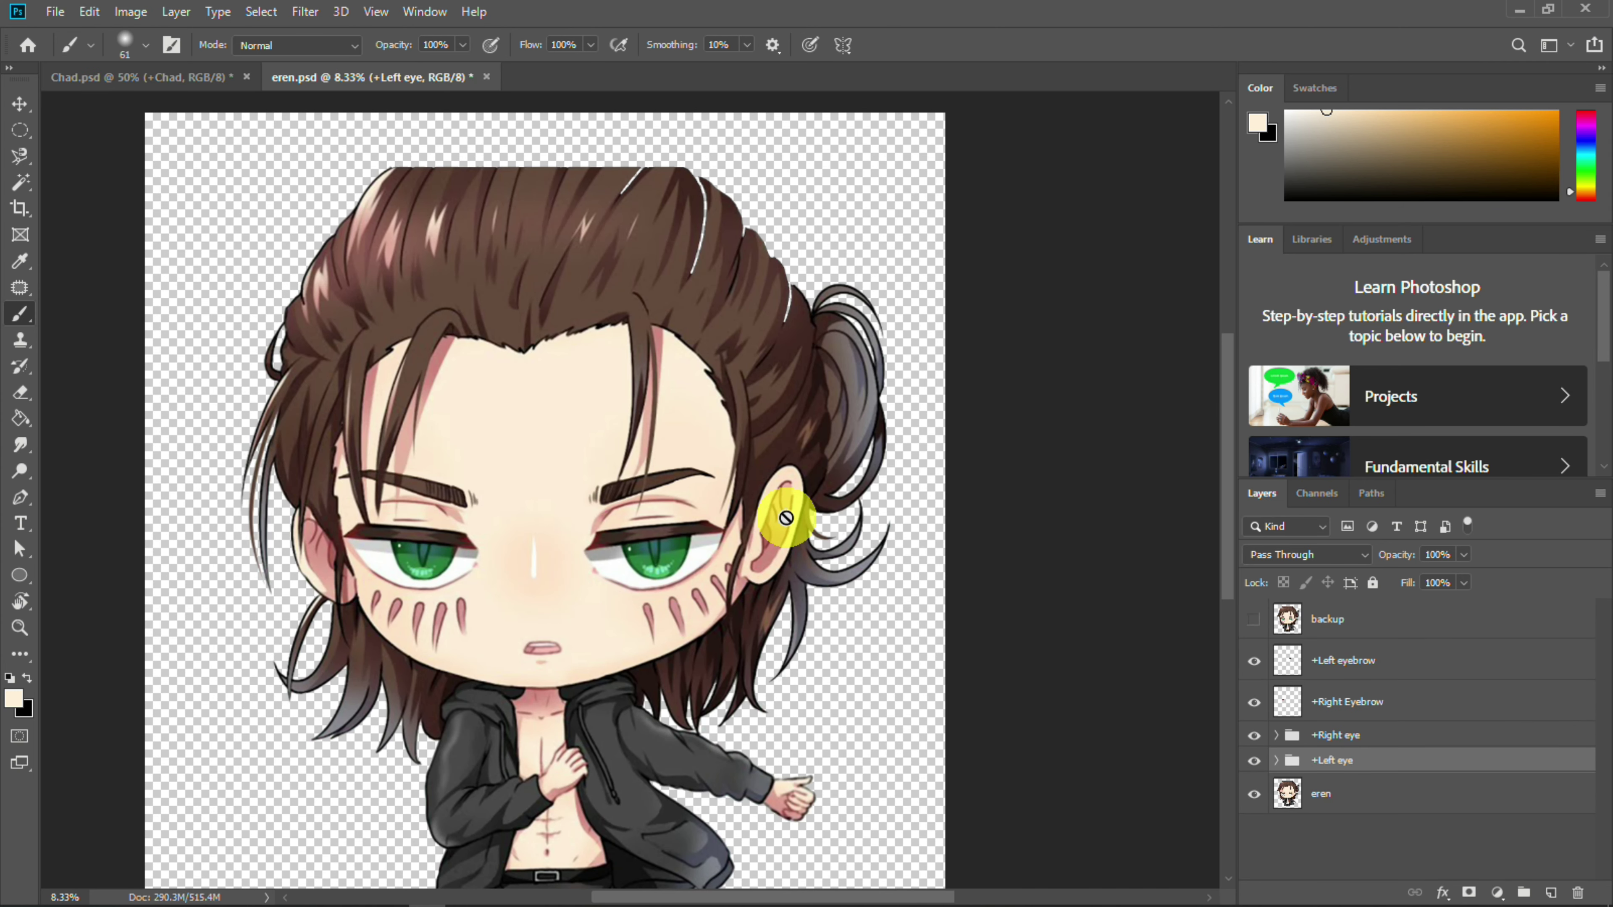
# Duplicate the +Right Eyeball layer as +Right Pupil and rename the original layer Right Eyeball
pyautogui.click(1277, 736)
pyautogui.rightClick(1364, 766)
pyautogui.click(1143, 162)
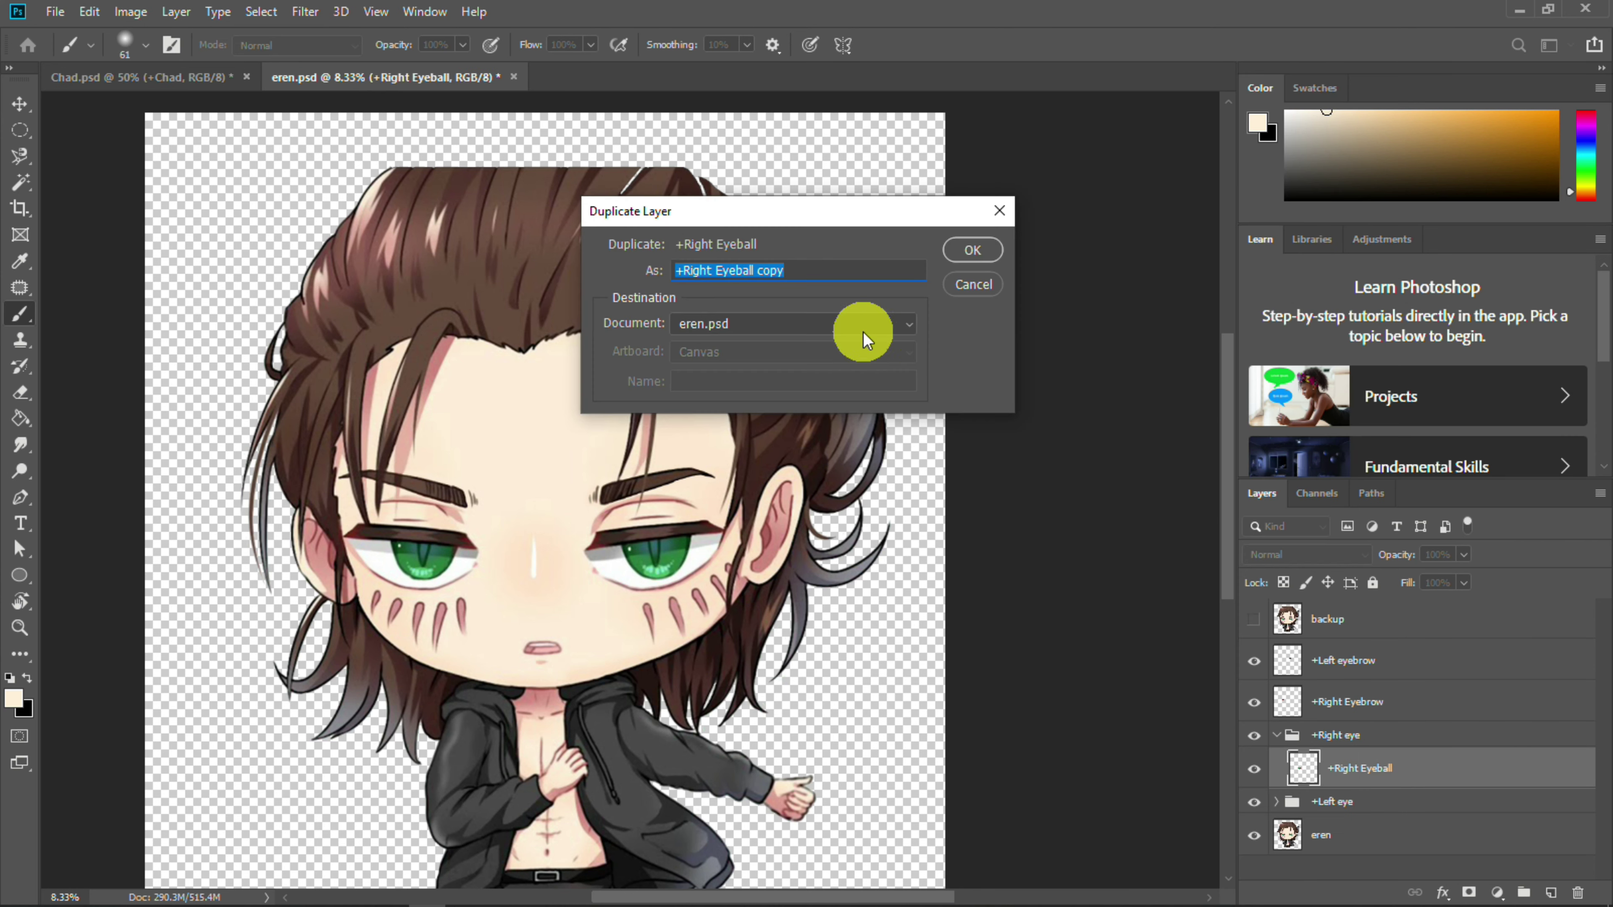
pyautogui.write('+Right Pupi')
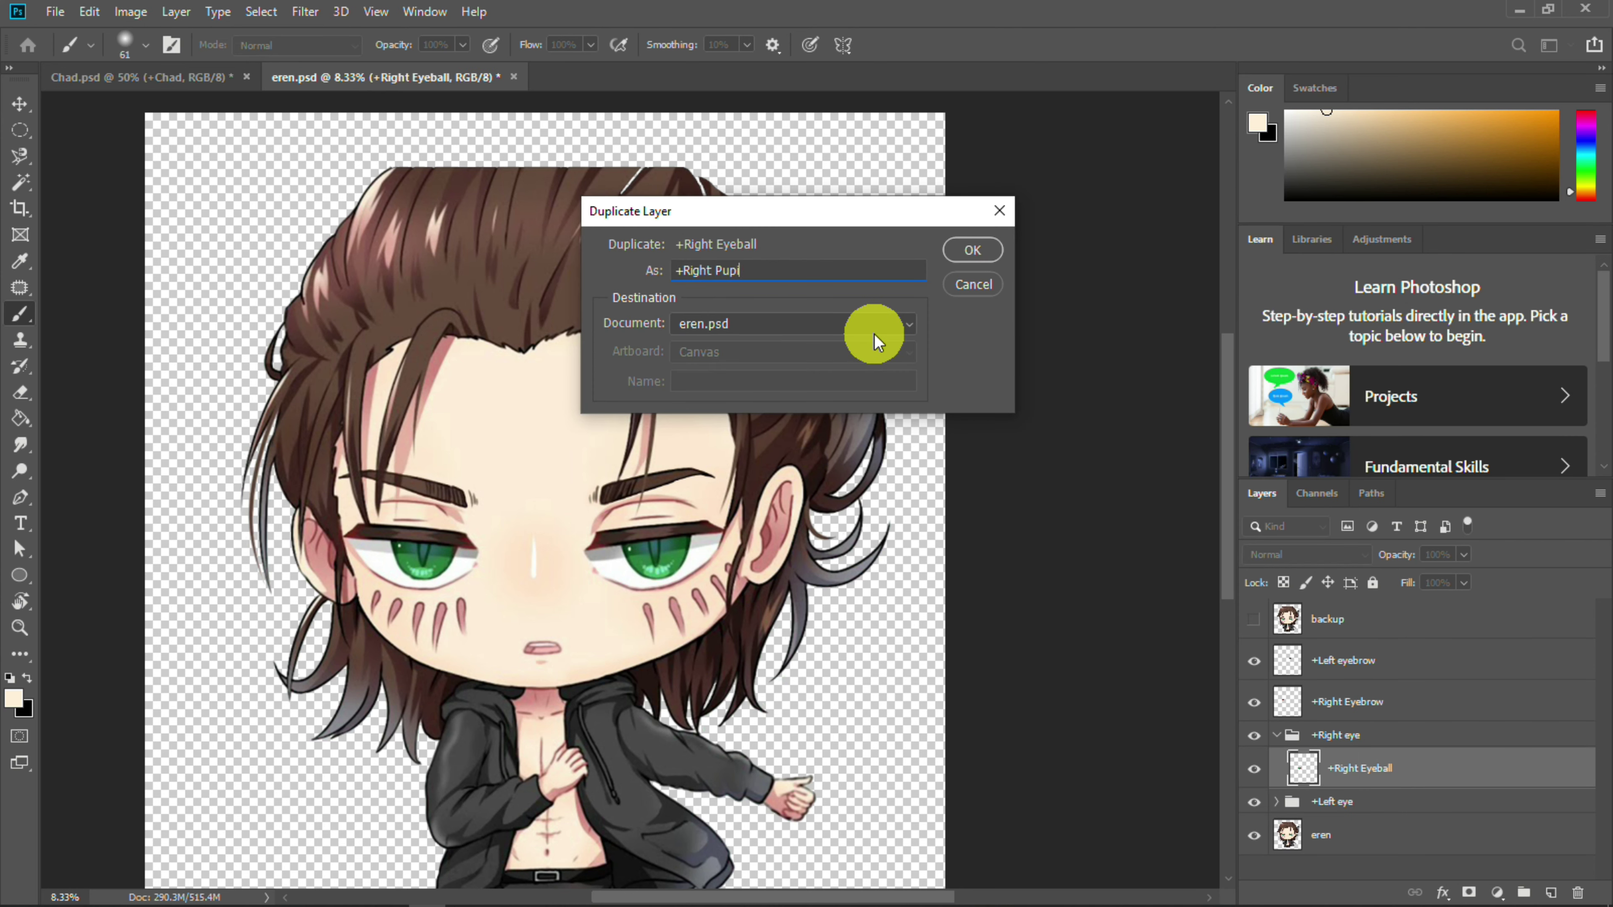
pyautogui.write('l')
pyautogui.press('Return')
pyautogui.doubleClick(1372, 807)
pyautogui.moveTo(1336, 809); pyautogui.dragTo(1272, 818)
pyautogui.press('BackSpace')
pyautogui.press('Return')
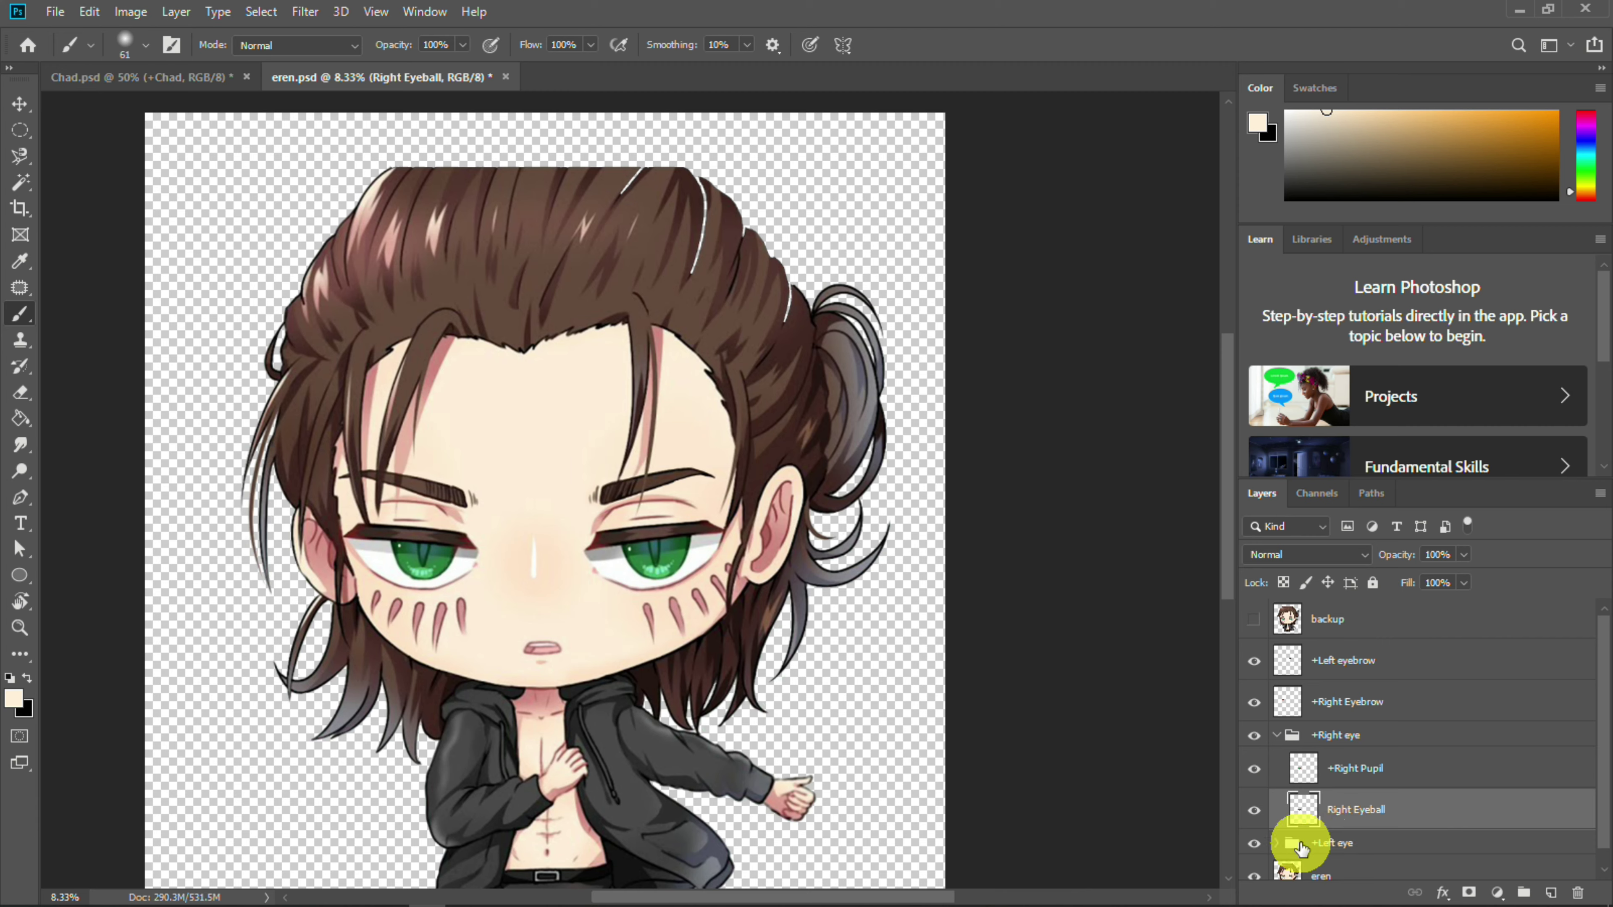
# Expand the +Left eye group and rename its +Left Eyeball layer to Left Eyeball
pyautogui.click(1301, 845)
pyautogui.click(1275, 844)
pyautogui.doubleClick(1339, 863)
pyautogui.click(1406, 248)
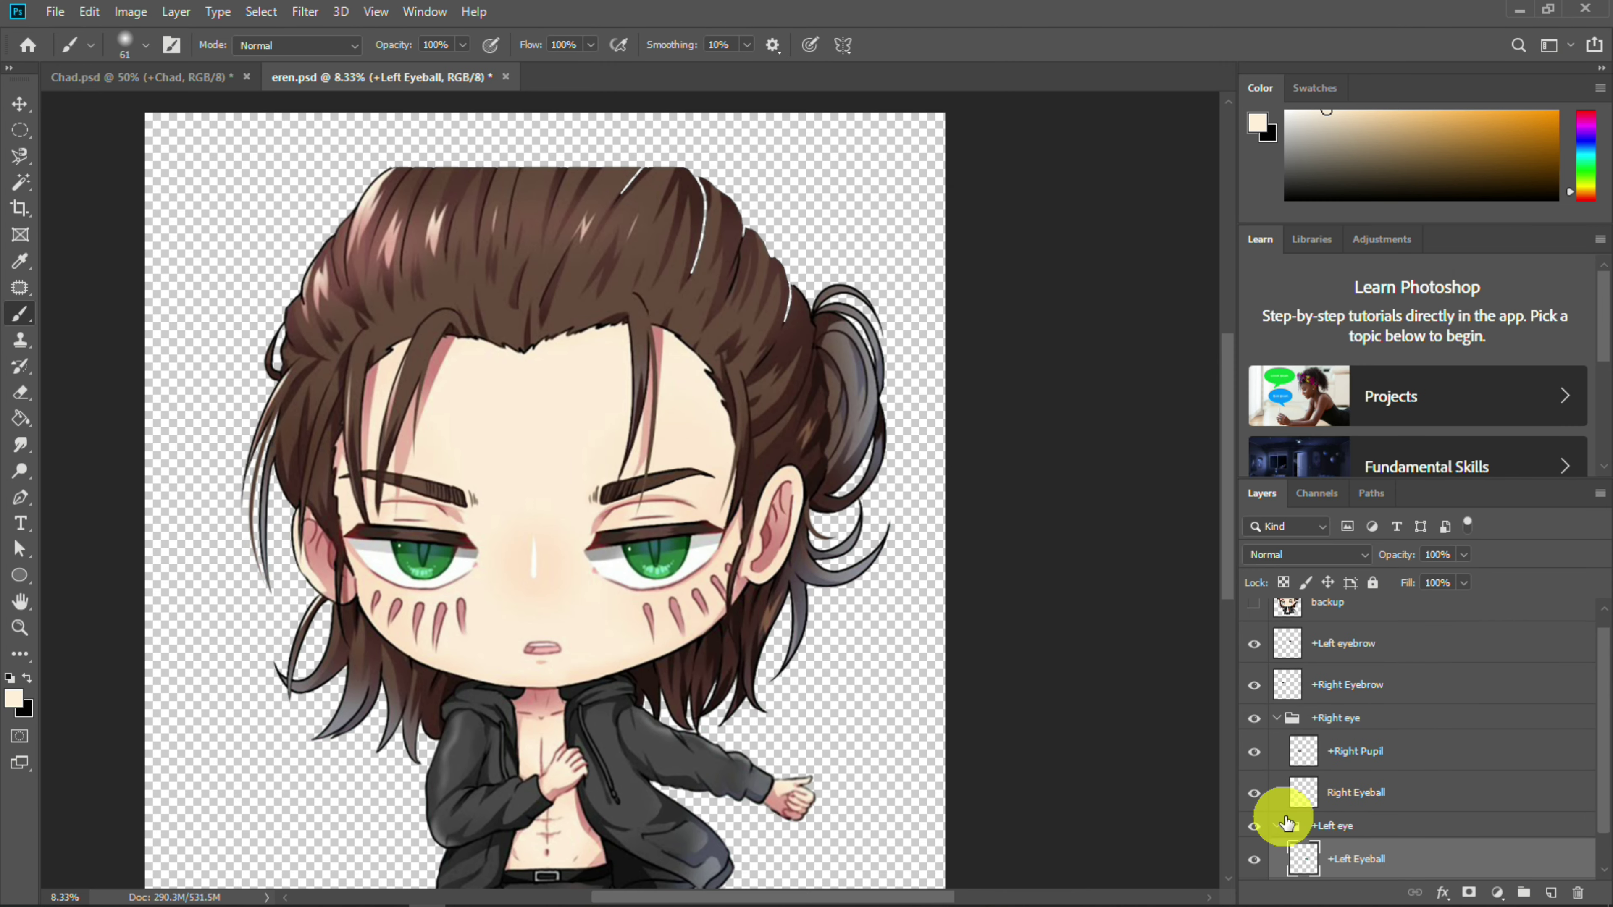
pyautogui.press('Home')
pyautogui.press('Delete')
pyautogui.press('Return')
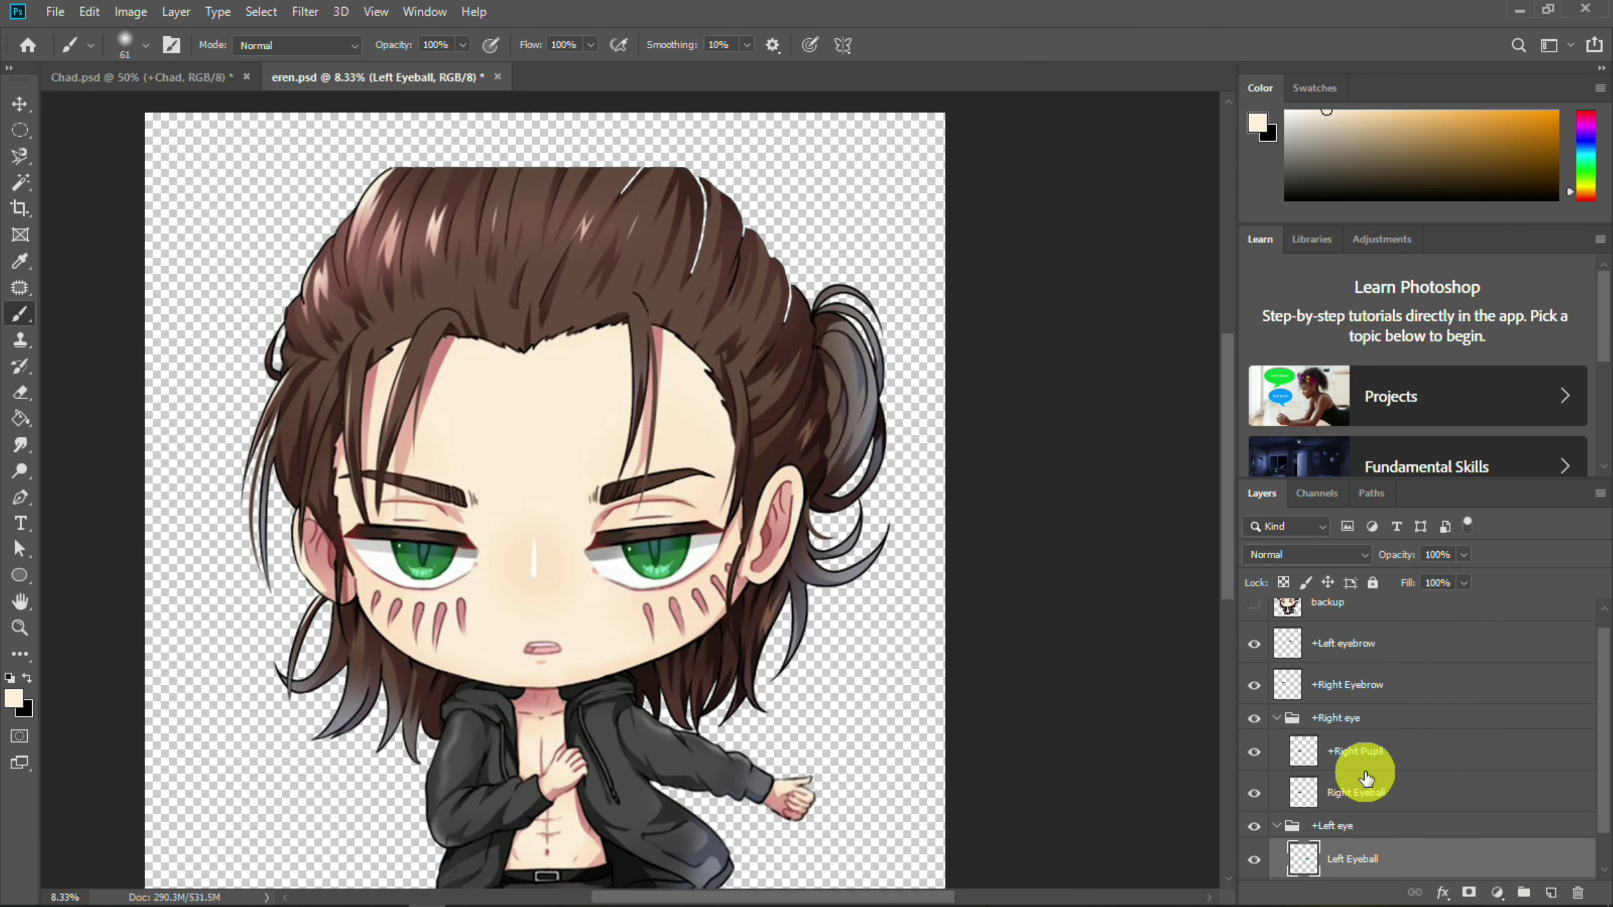
# Hide the eren base layer and both eyebrow layers so only the eyes are shown
pyautogui.click(1276, 718)
pyautogui.click(1255, 834)
pyautogui.hotkey('ctrl', '+')
pyautogui.hotkey('ctrl', '+')
pyautogui.moveTo(1256, 710); pyautogui.dragTo(1255, 661)
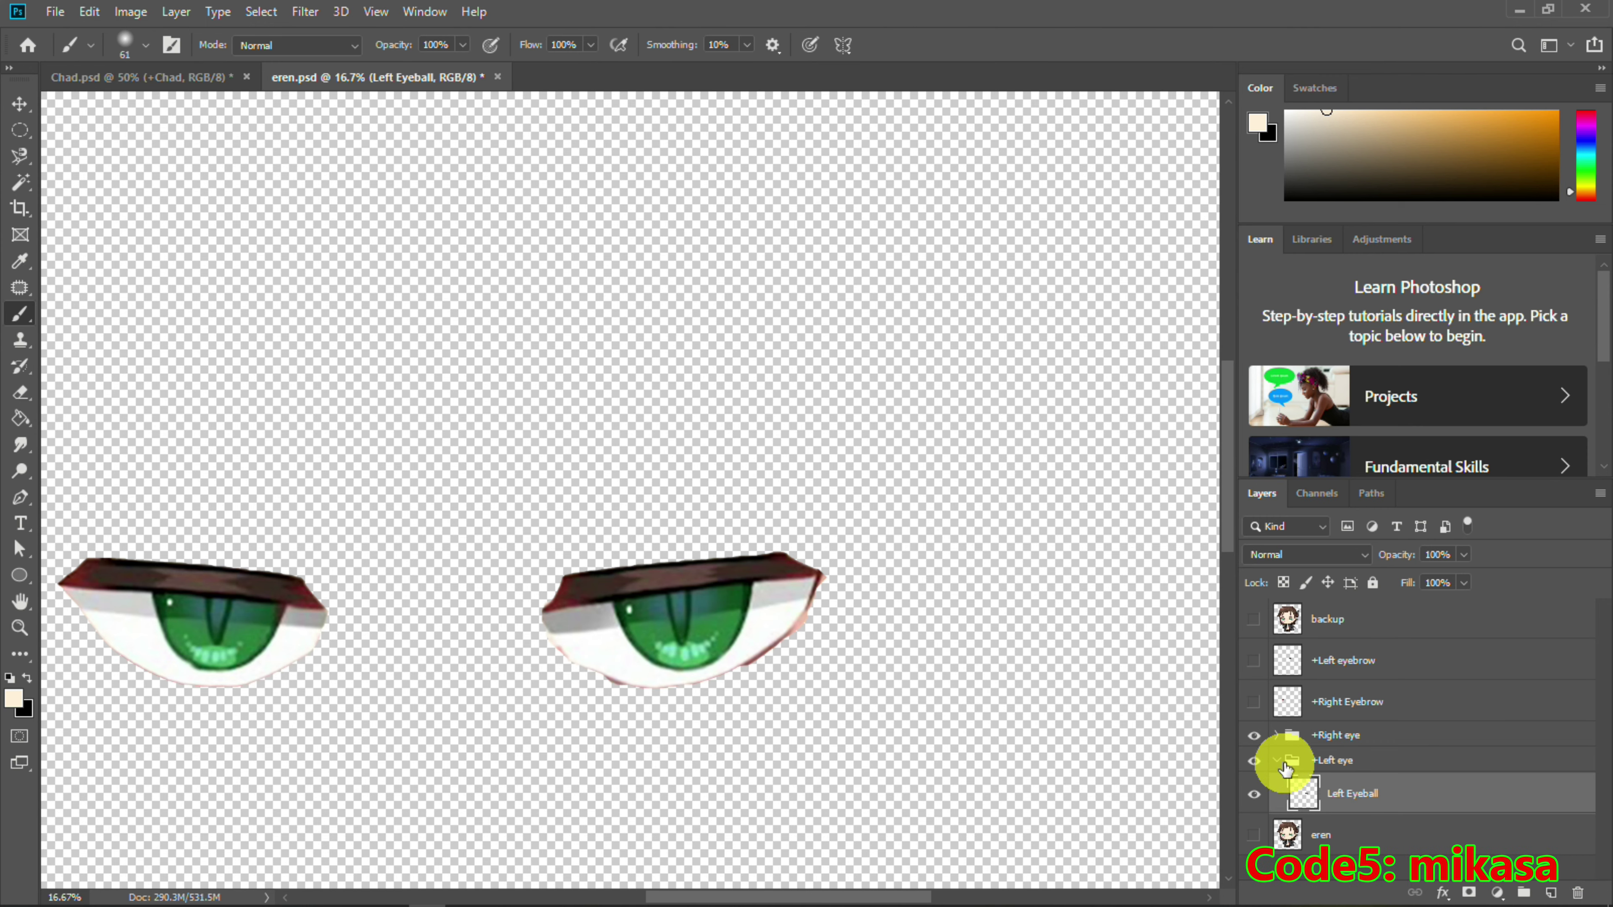
# Expand the +Right eye group, make +Right Pupil active and hide the Right Eyeball layer
pyautogui.click(1290, 762)
pyautogui.click(1277, 736)
pyautogui.click(1350, 770)
pyautogui.click(1255, 811)
pyautogui.hotkey('ctrl', '+')
pyautogui.hotkey('ctrl', '+')
pyautogui.moveTo(1045, 743); pyautogui.dragTo(974, 516)
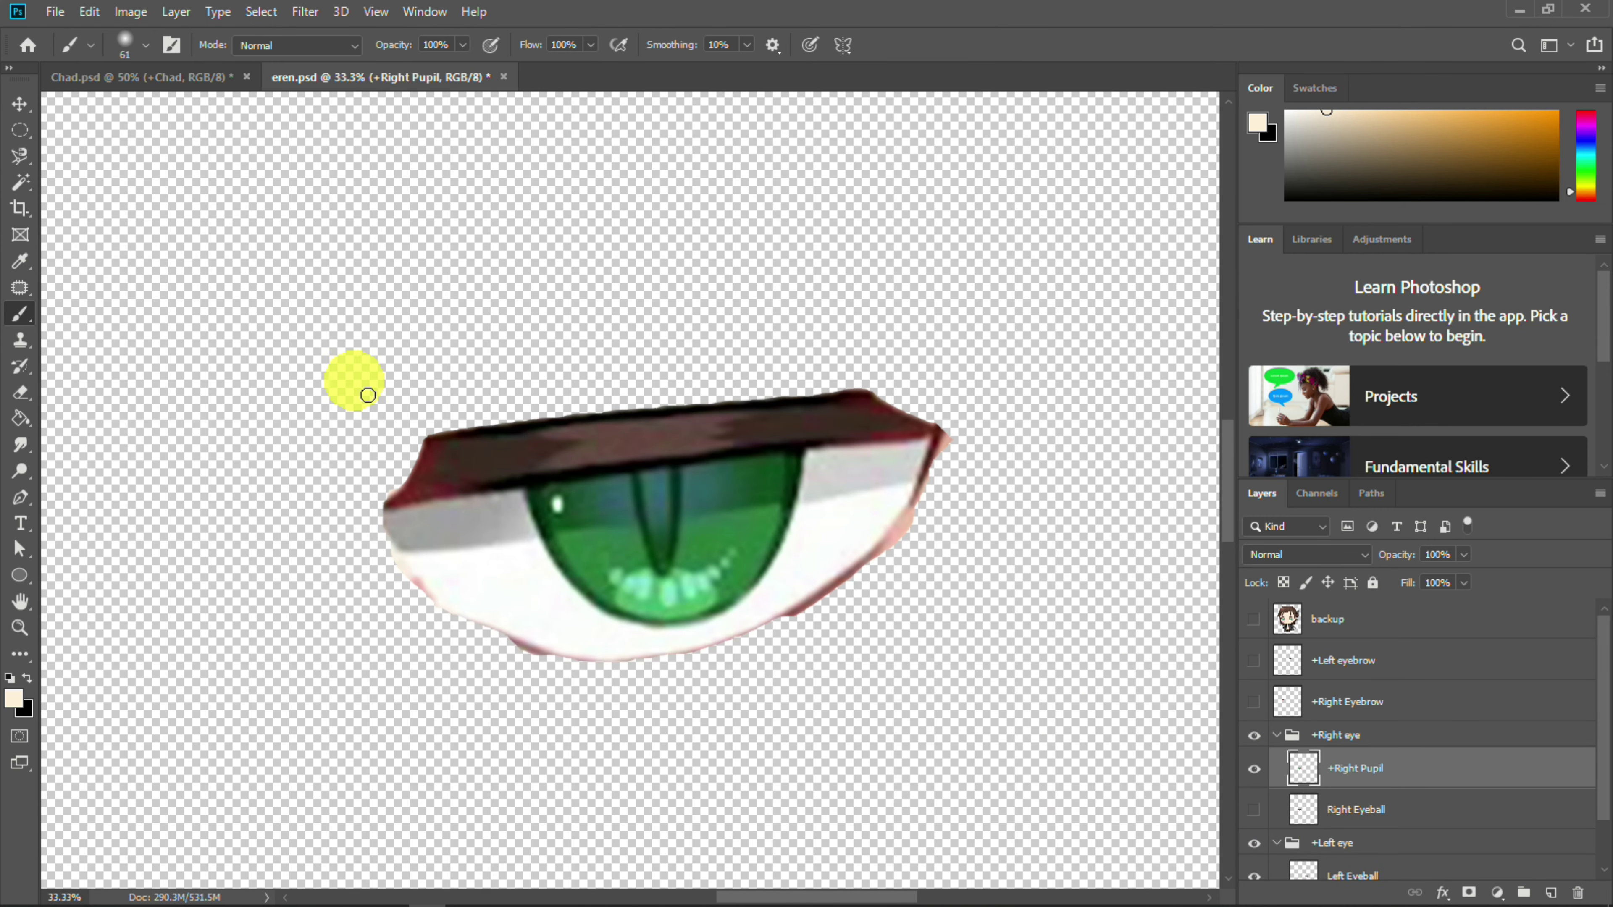
# Try to select the iris with the Magnetic Lasso and delete everything outside it on +Right Pupil
pyautogui.click(19, 156)
pyautogui.click(809, 454)
pyautogui.hotkey('ctrl', 'shift', 'i')
pyautogui.press('Delete')
pyautogui.press('End')
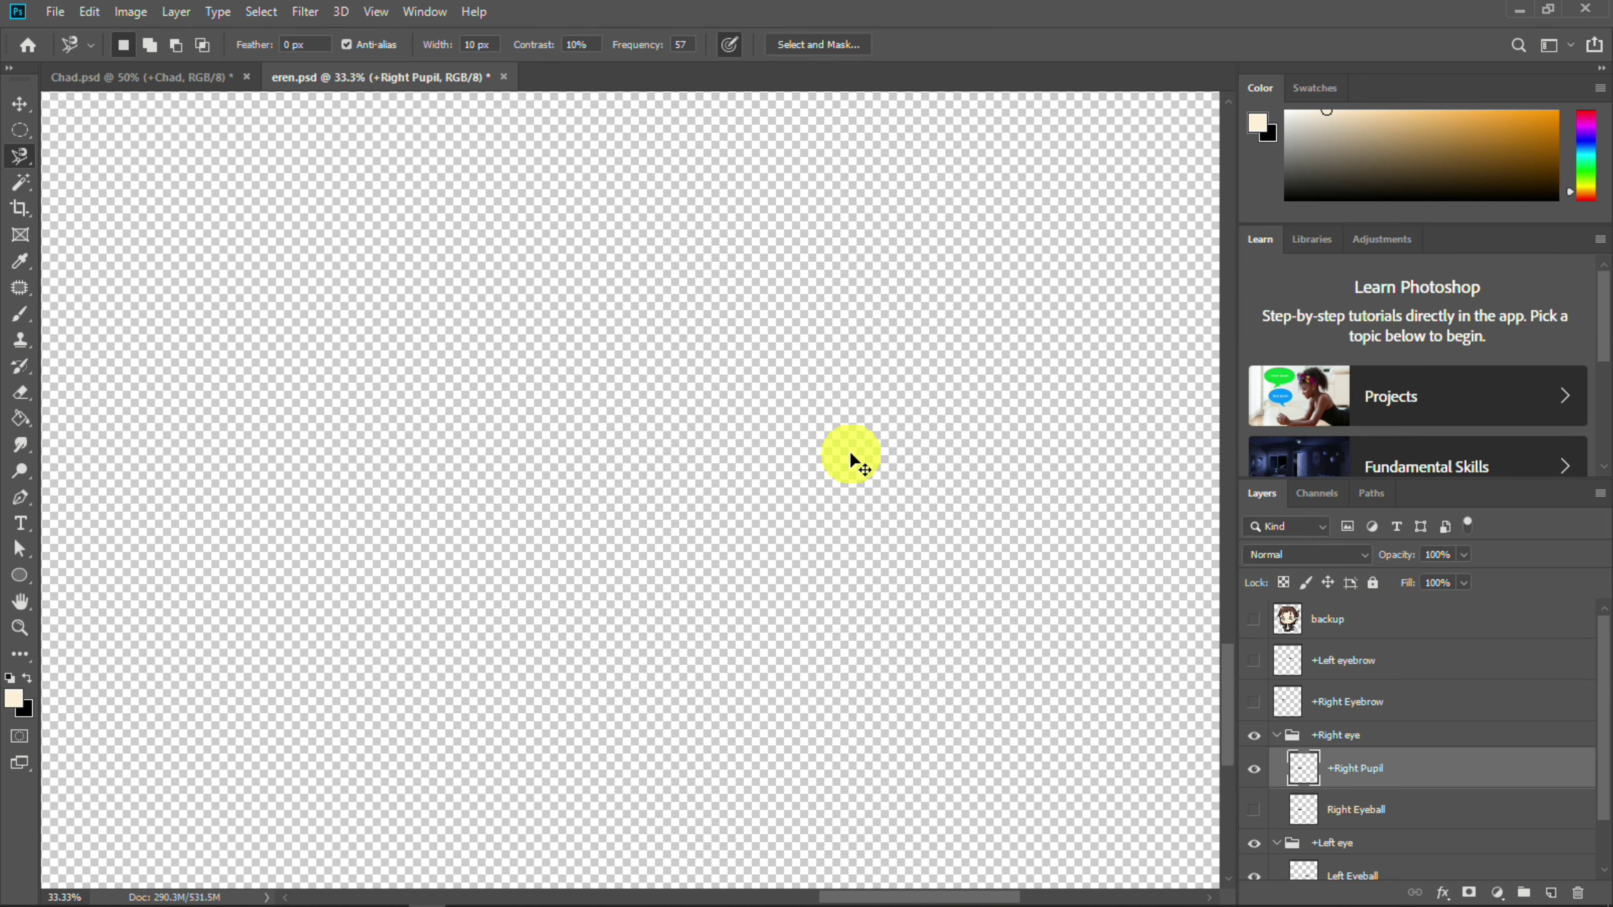
# Undo the pupil cut, visibility changes and layer edits back to before +Right Pupil was duplicated
pyautogui.hotkey('ctrl', 'z')
pyautogui.hotkey('ctrl', 'z')
pyautogui.hotkey('ctrl', 'z')
pyautogui.hotkey('ctrl', 'z')
pyautogui.hotkey('ctrl', 'z')
pyautogui.hotkey('ctrl', 'z')
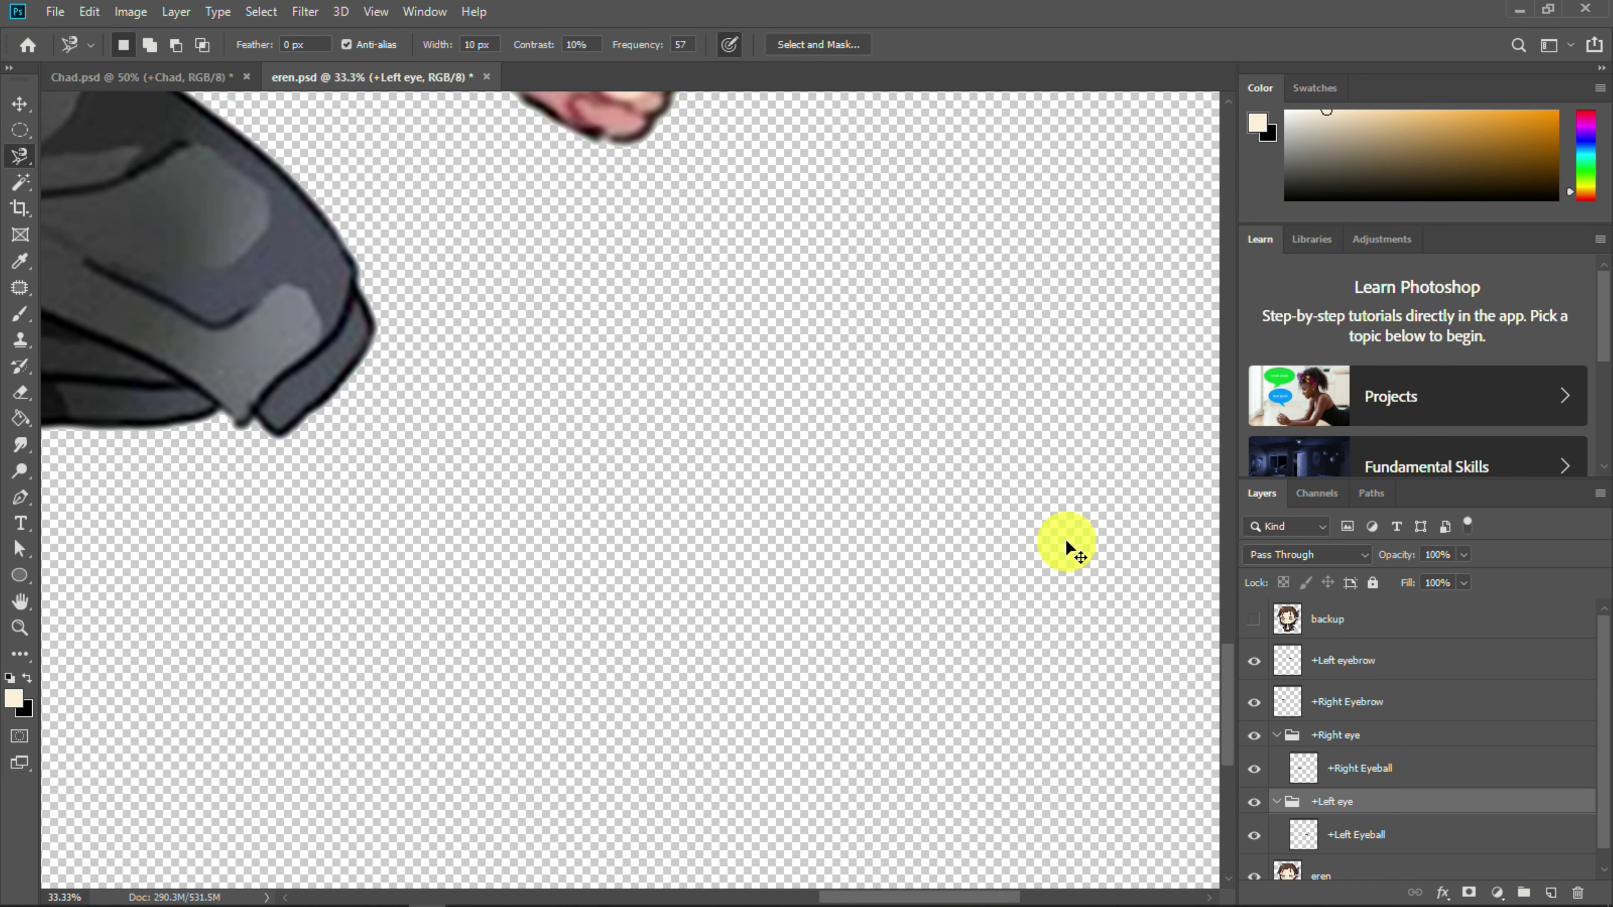
# Hide the eyebrow layers, the +Left eye group and the eren layer, with +Right Eyeball as the active layer
pyautogui.click(1260, 703)
pyautogui.click(1341, 774)
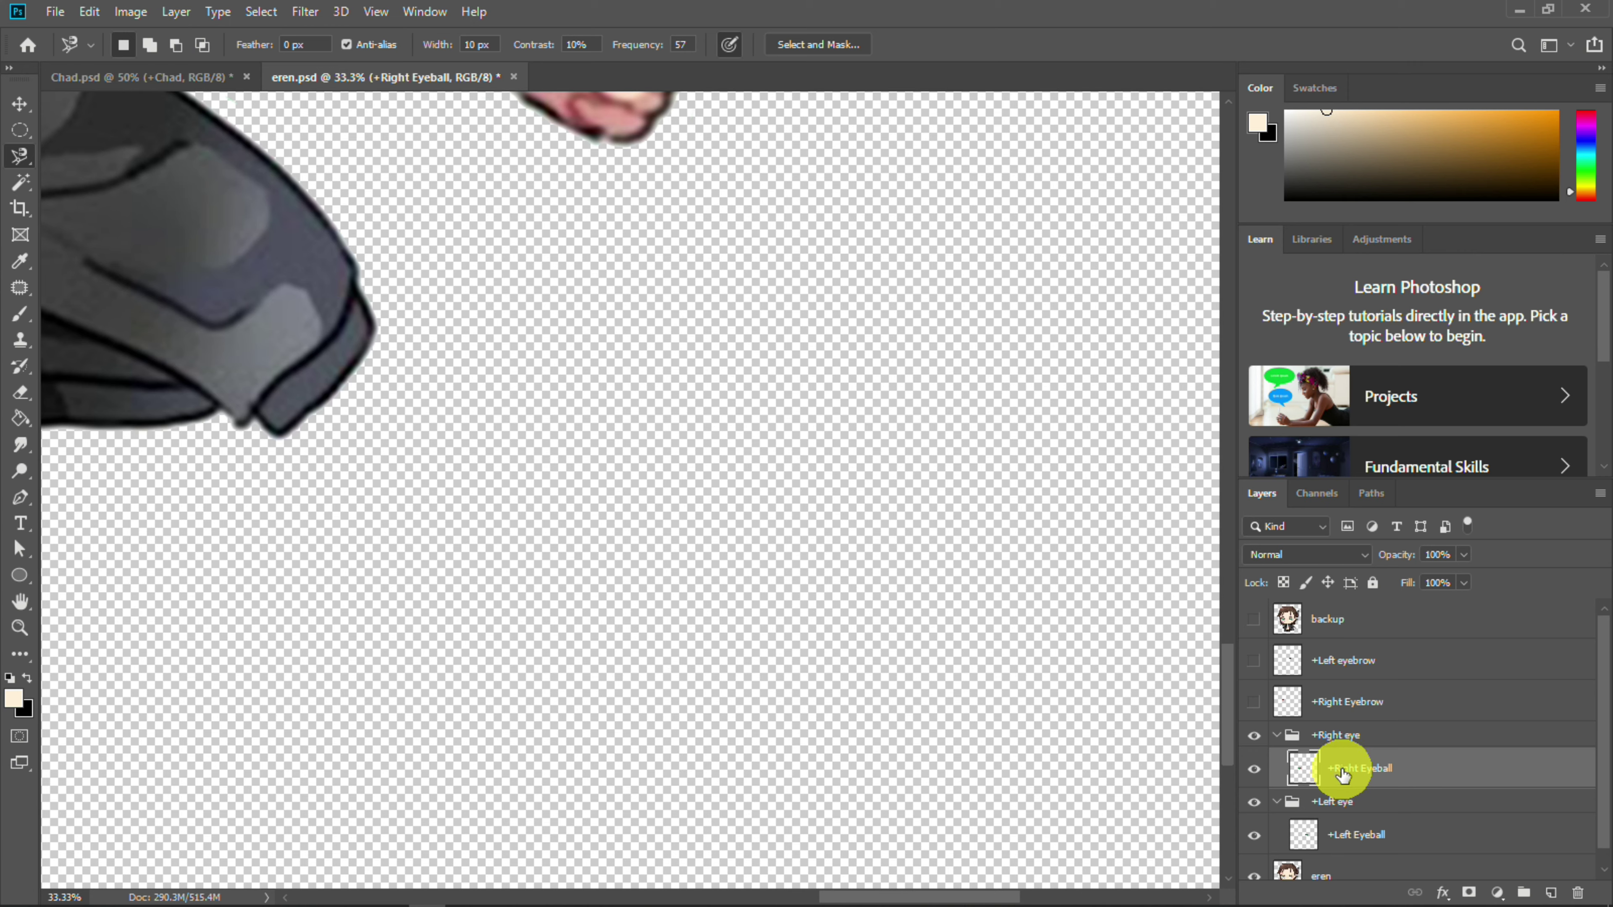
pyautogui.click(1260, 805)
pyautogui.click(1260, 877)
pyautogui.click(1258, 876)
pyautogui.hotkey('ctrl', '-')
pyautogui.hotkey('ctrl', '-')
pyautogui.hotkey('ctrl', '-')
pyautogui.hotkey('ctrl', '-')
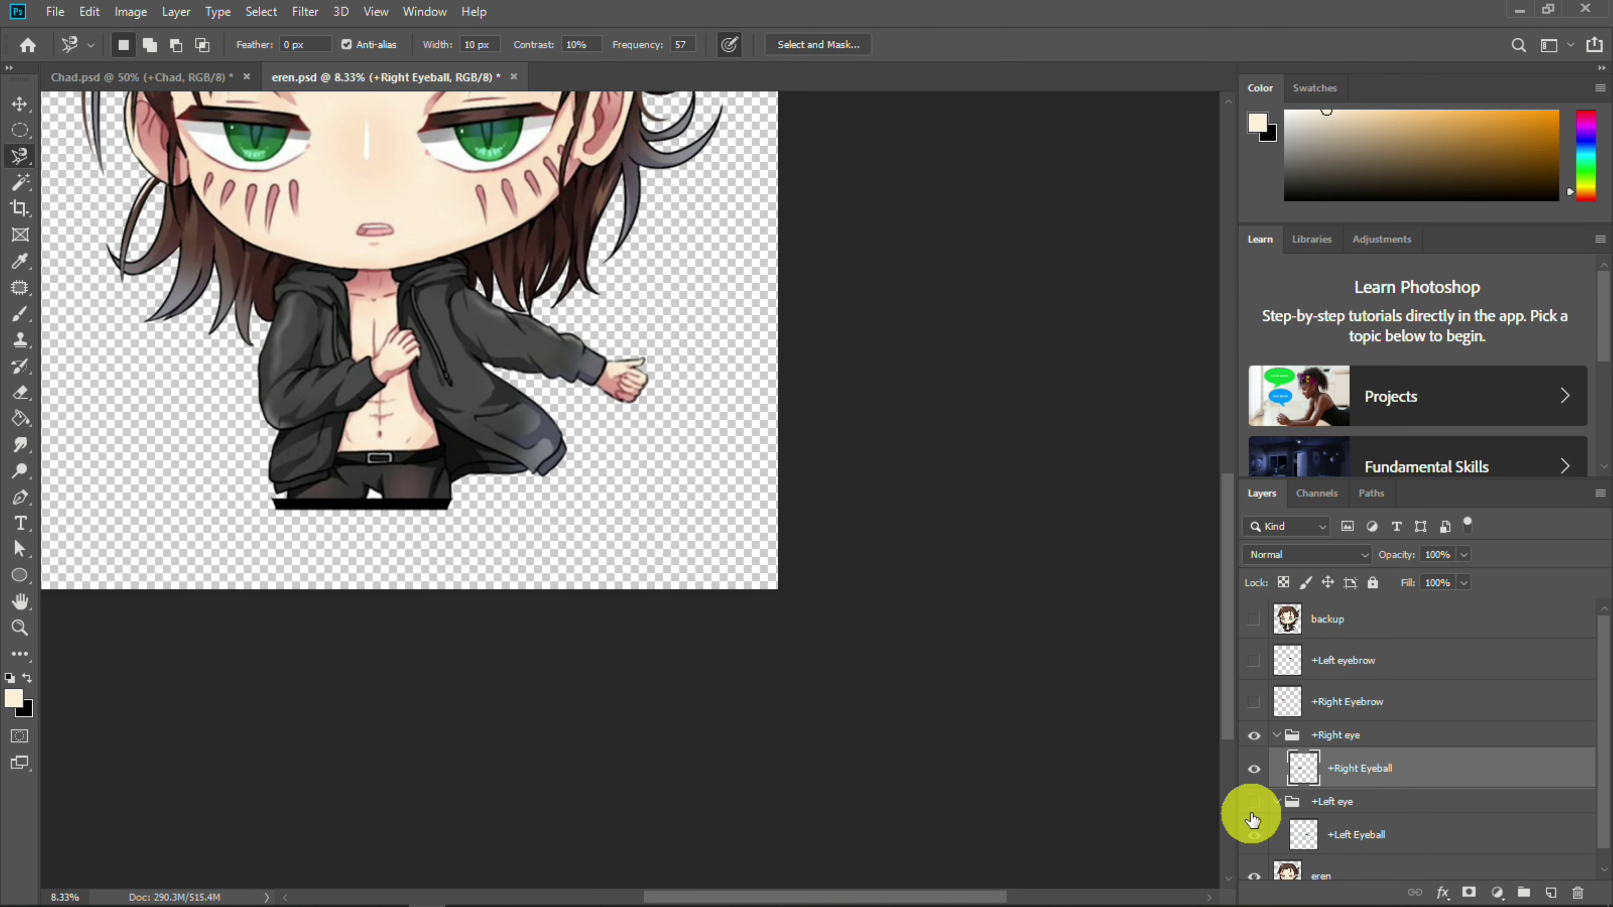
pyautogui.moveTo(836, 246); pyautogui.dragTo(985, 559)
pyautogui.click(1254, 878)
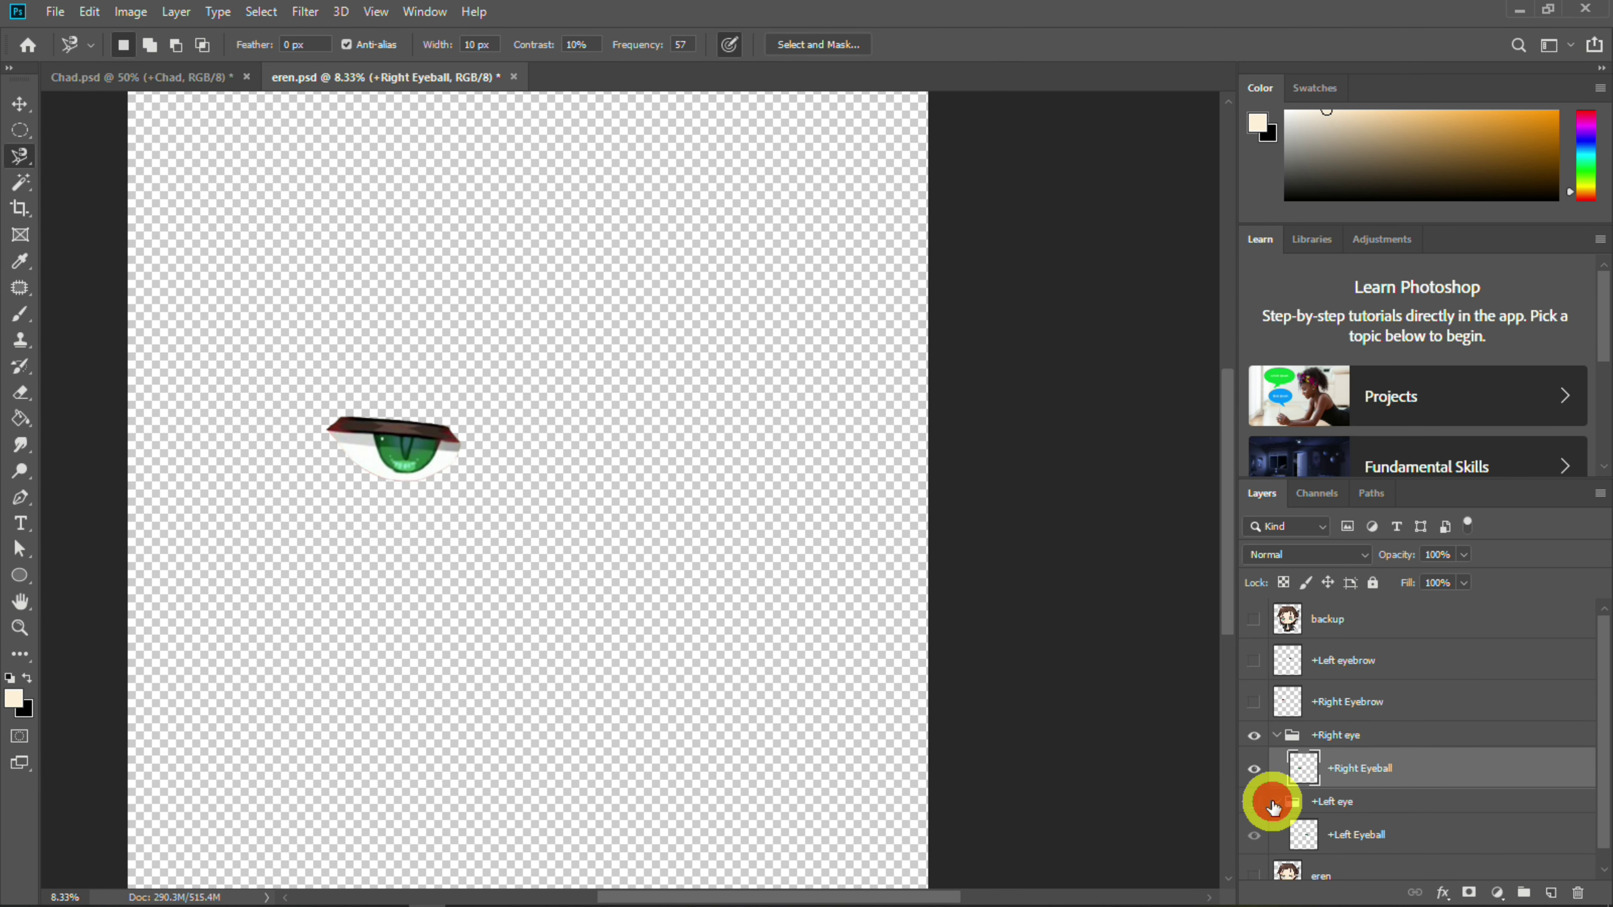
# Duplicate +Right Eyeball as +Right Pupil, rename the original Right Eyeball, and make +Right Pupil active
pyautogui.rightClick(1375, 770)
pyautogui.click(1188, 173)
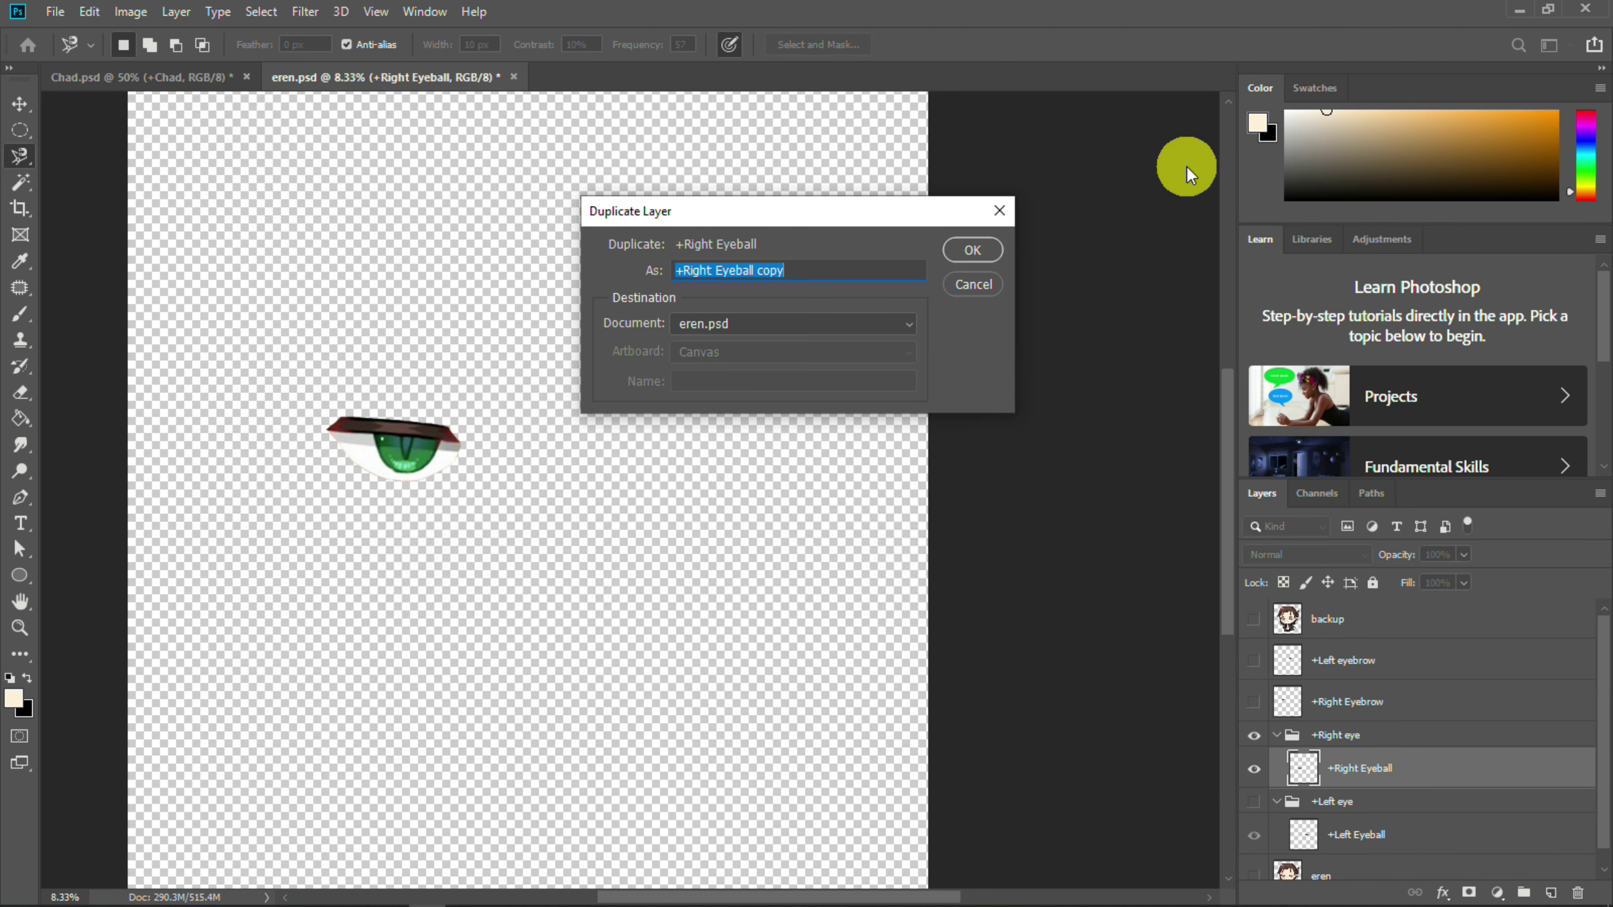
pyautogui.click(970, 252)
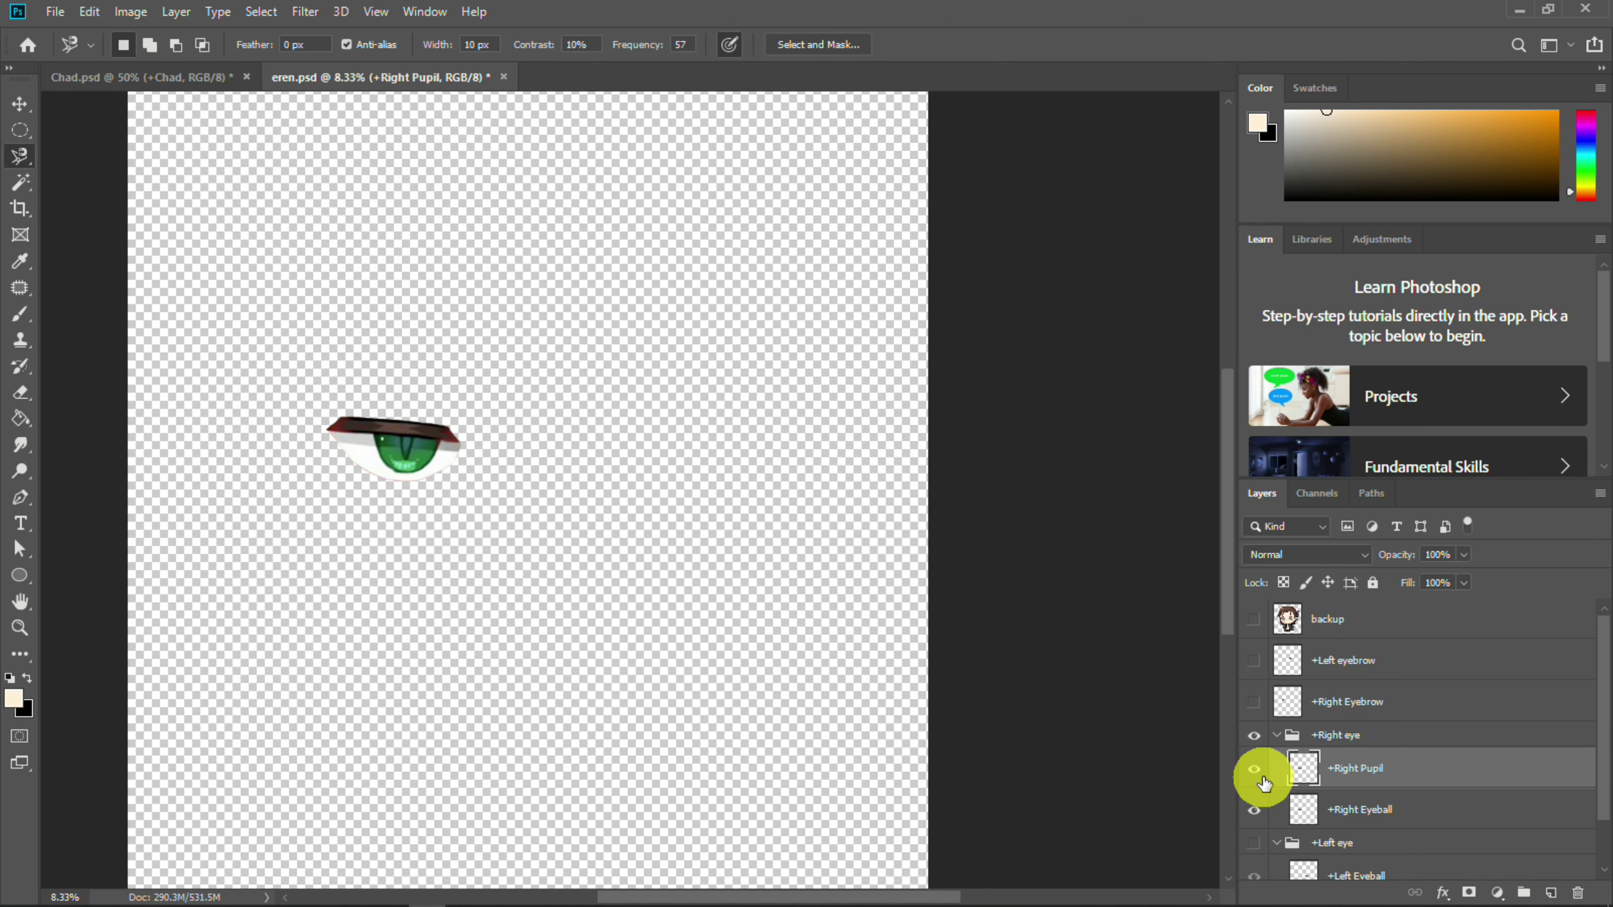
pyautogui.doubleClick(1336, 812)
pyautogui.moveTo(1334, 808); pyautogui.dragTo(1270, 810)
pyautogui.press('BackSpace')
pyautogui.click(1346, 770)
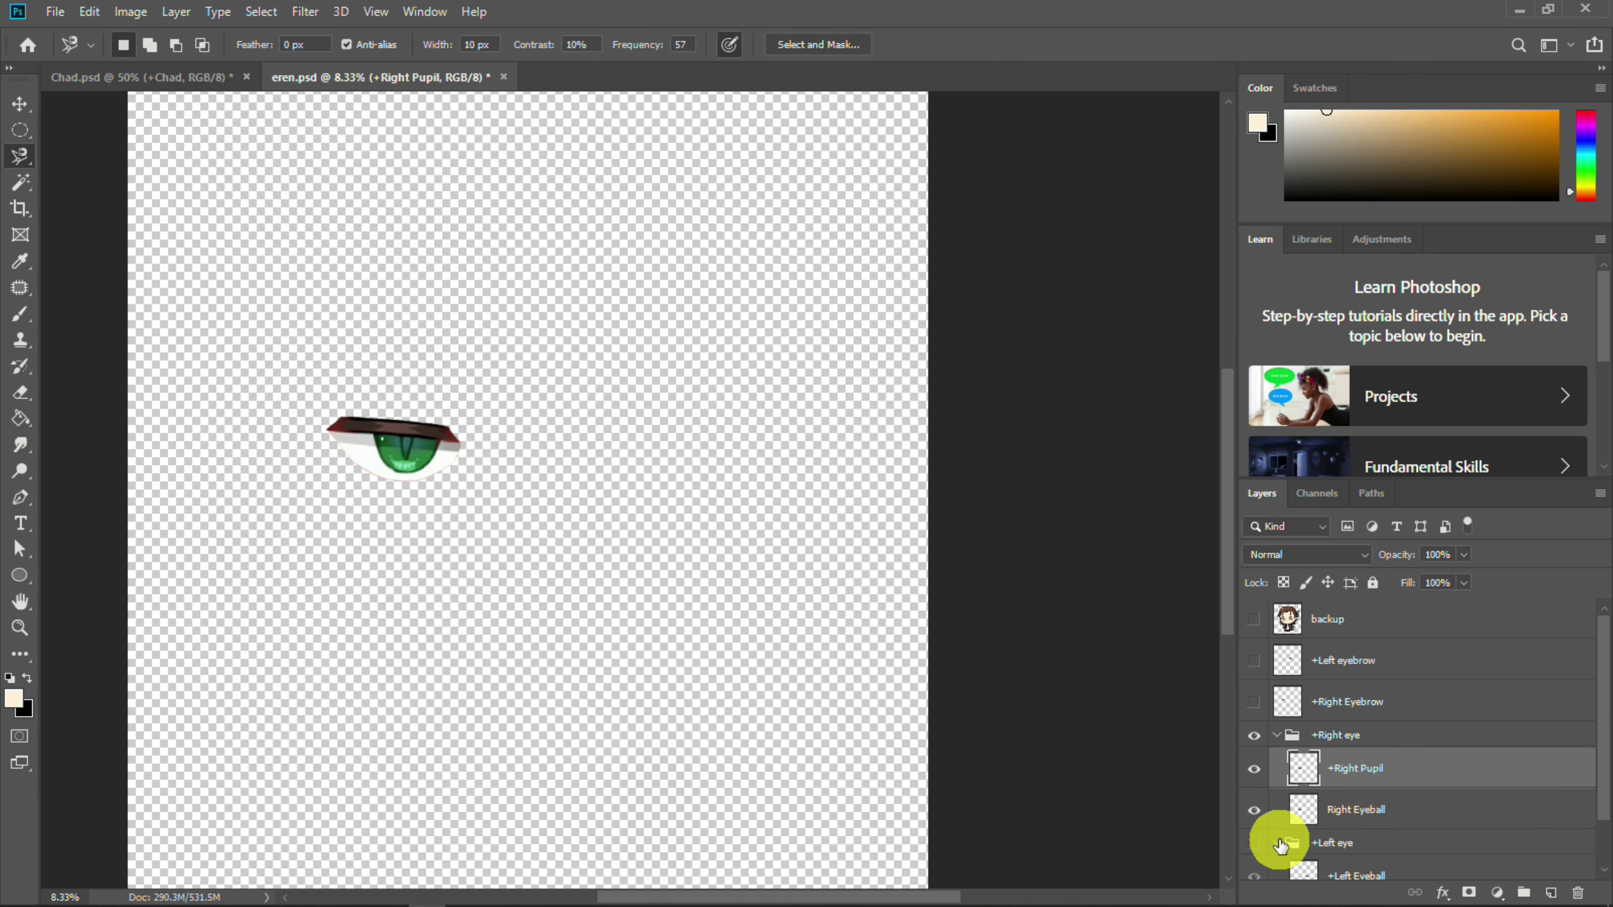
# With Right Eyeball hidden, trace the green iris on +Right Pupil using the Magnetic Lasso and delete everything outside it
pyautogui.click(1254, 844)
pyautogui.scroll(-1, 1588, 767)
pyautogui.hotkey('ctrl', '+')
pyautogui.hotkey('ctrl', '+')
pyautogui.hotkey('ctrl', '+')
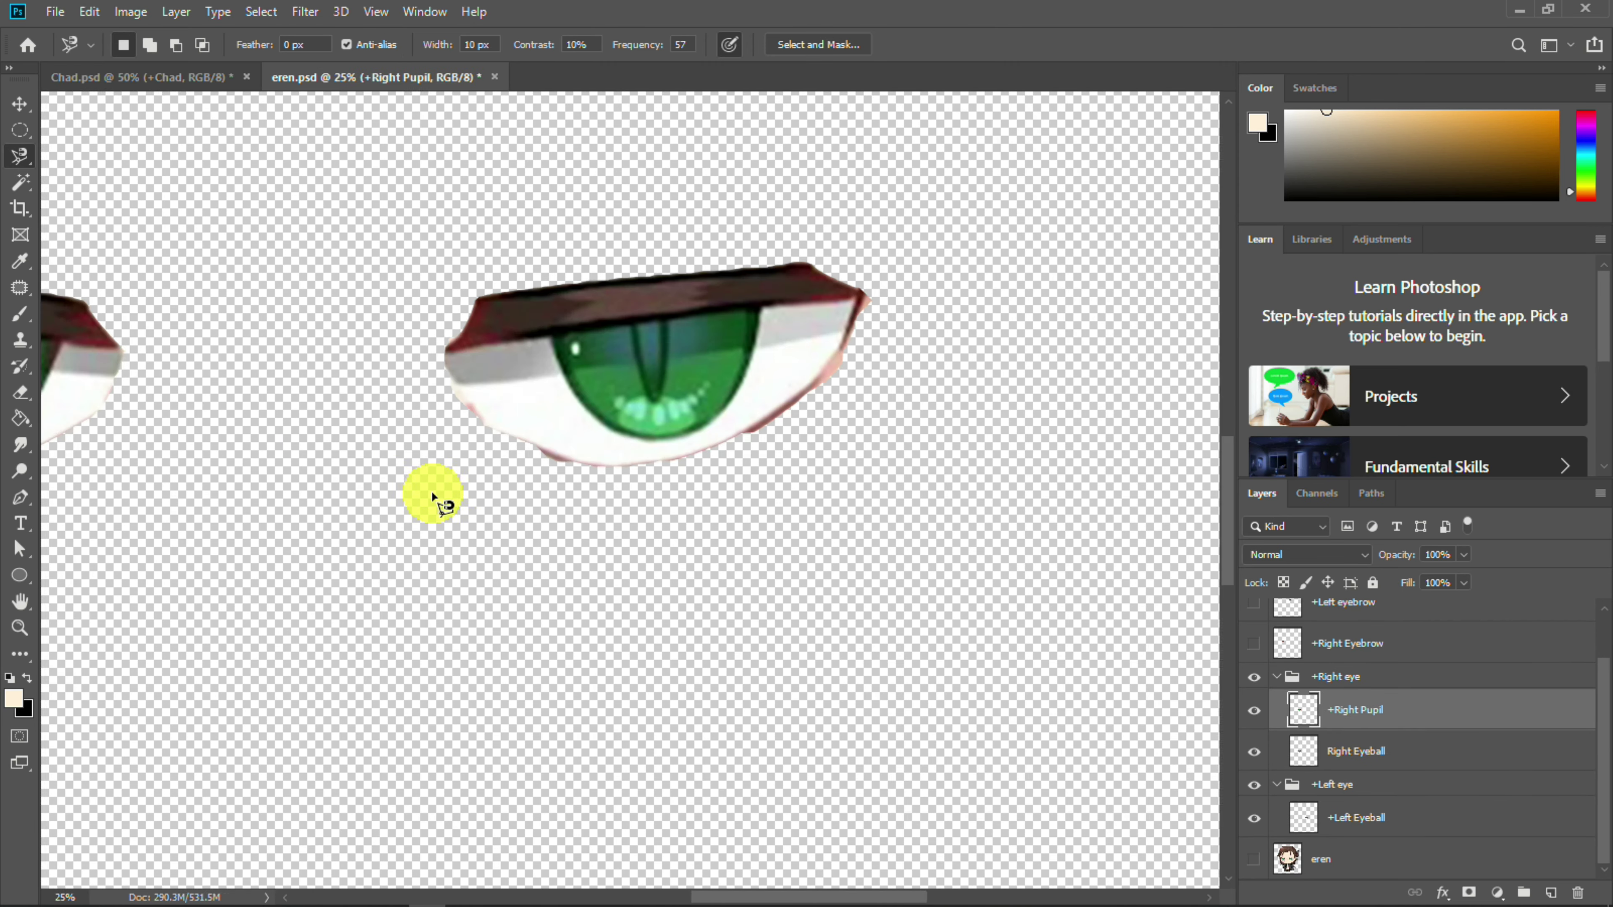
pyautogui.moveTo(433, 495); pyautogui.dragTo(1061, 713)
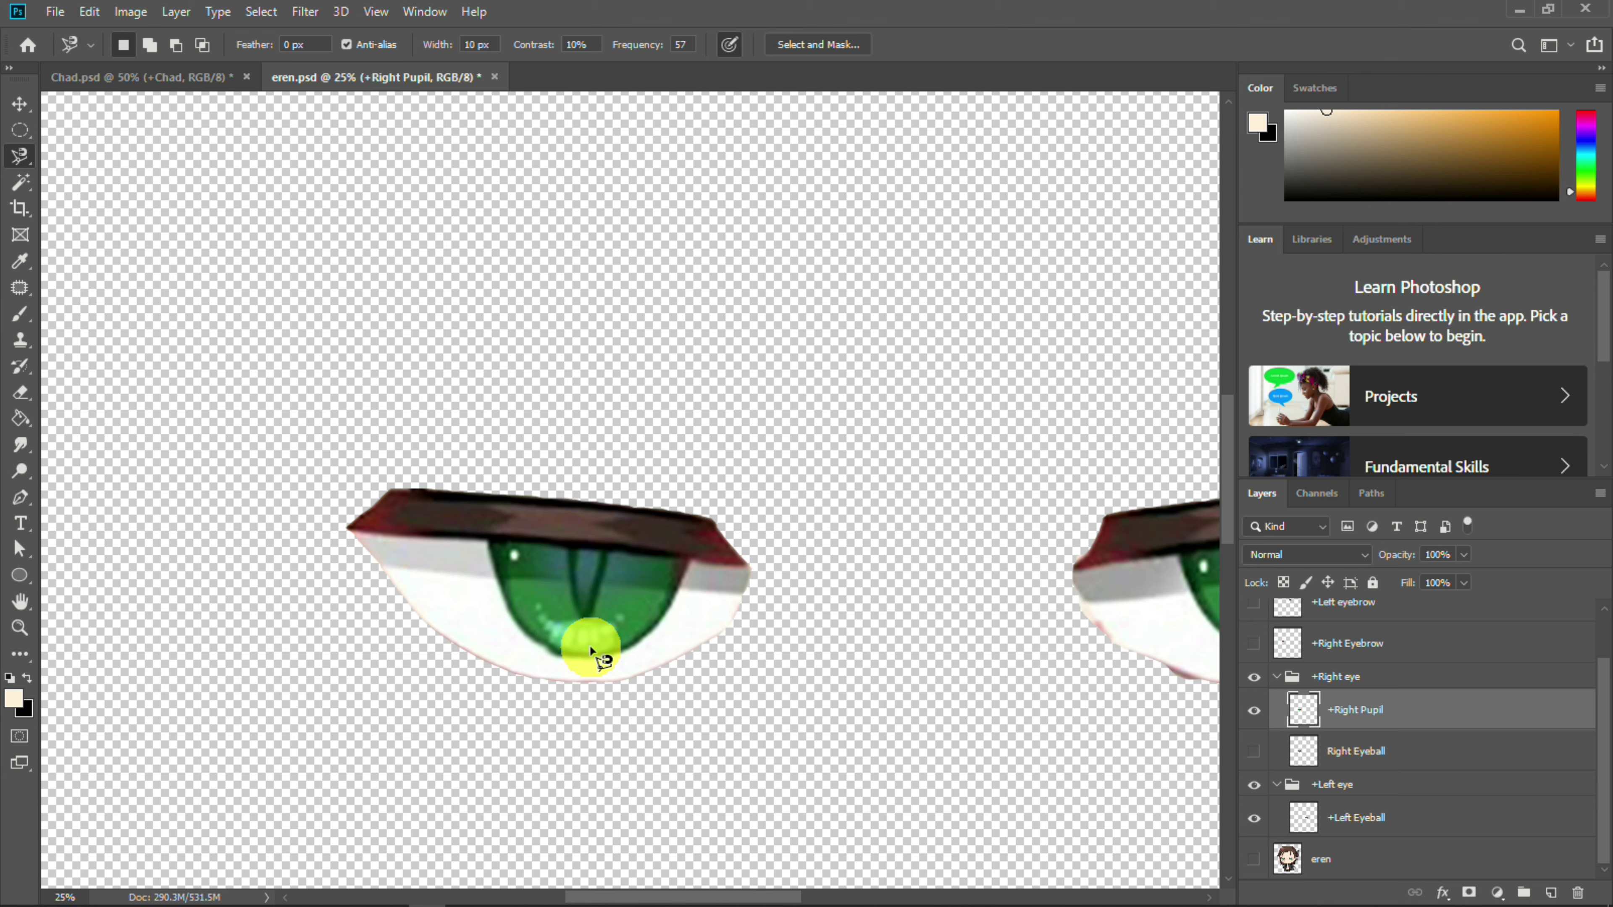
pyautogui.click(694, 561)
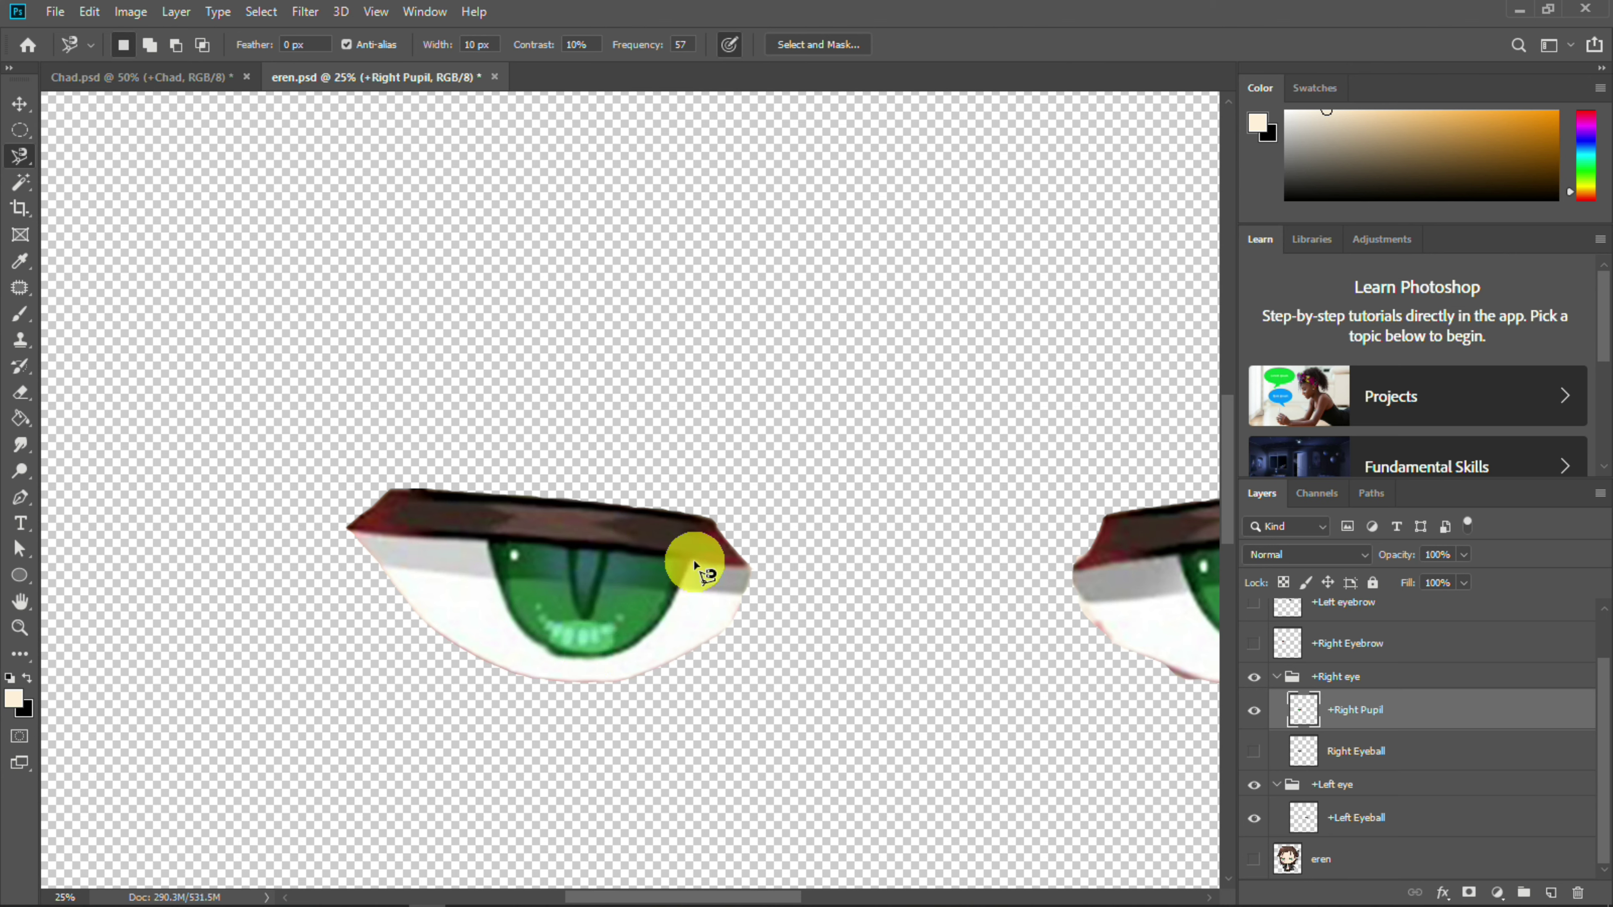
pyautogui.hotkey('ctrl', 'v')
pyautogui.hotkey('ctrl', 'z')
pyautogui.press('Delete')
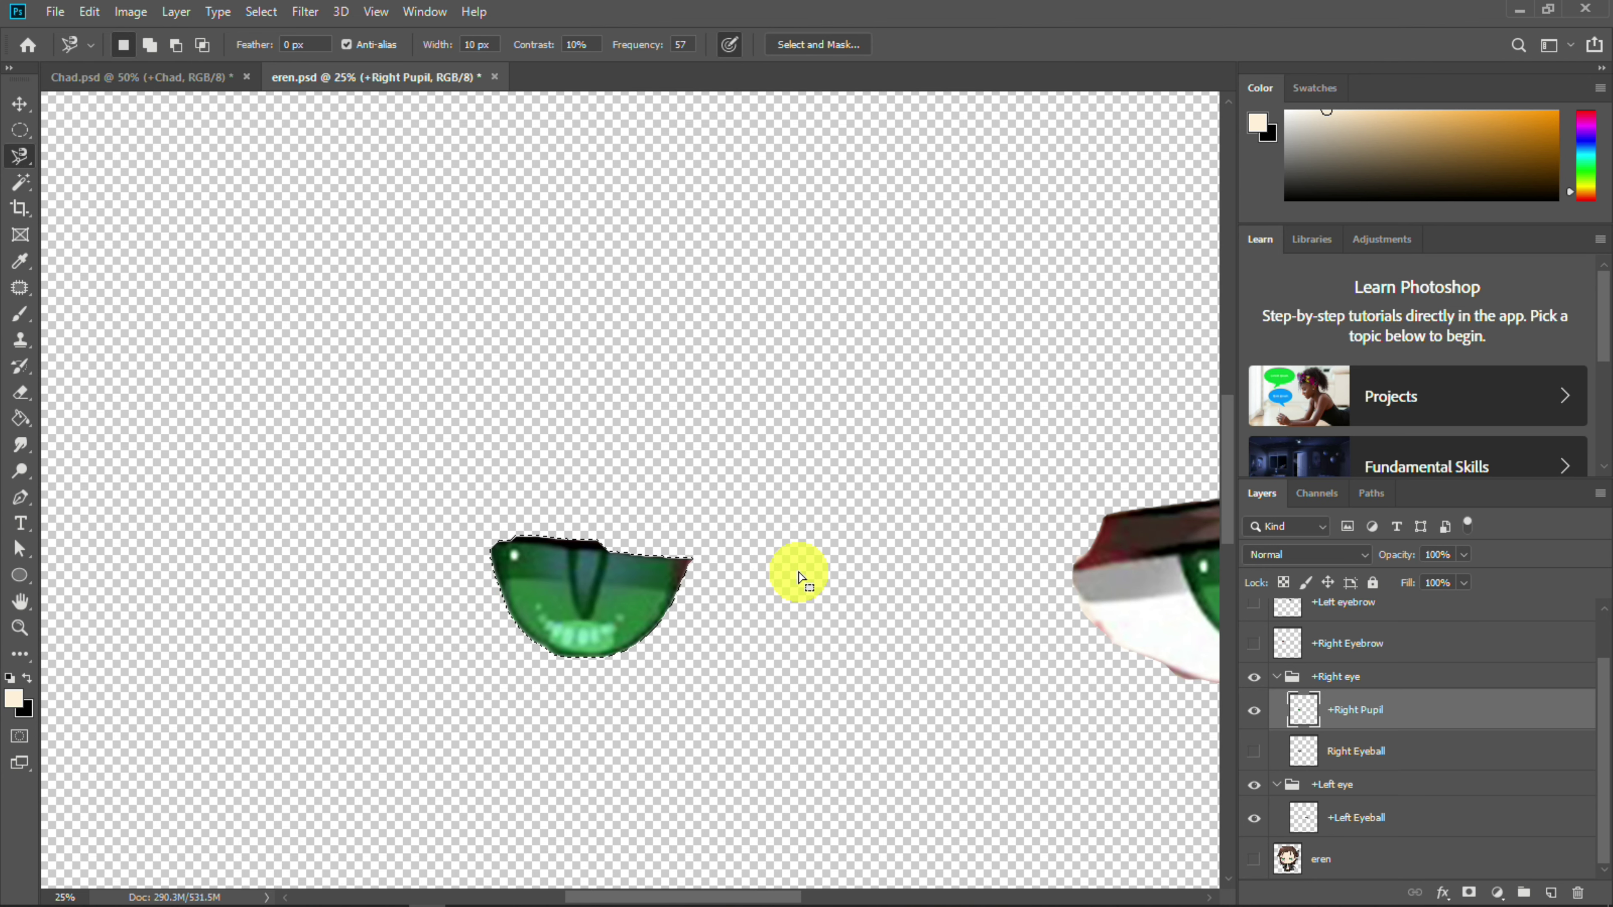
# Show Right Eyeball, hide +Right Pupil and make Right Eyeball the active layer
pyautogui.click(1263, 753)
pyautogui.click(1264, 710)
pyautogui.click(1429, 746)
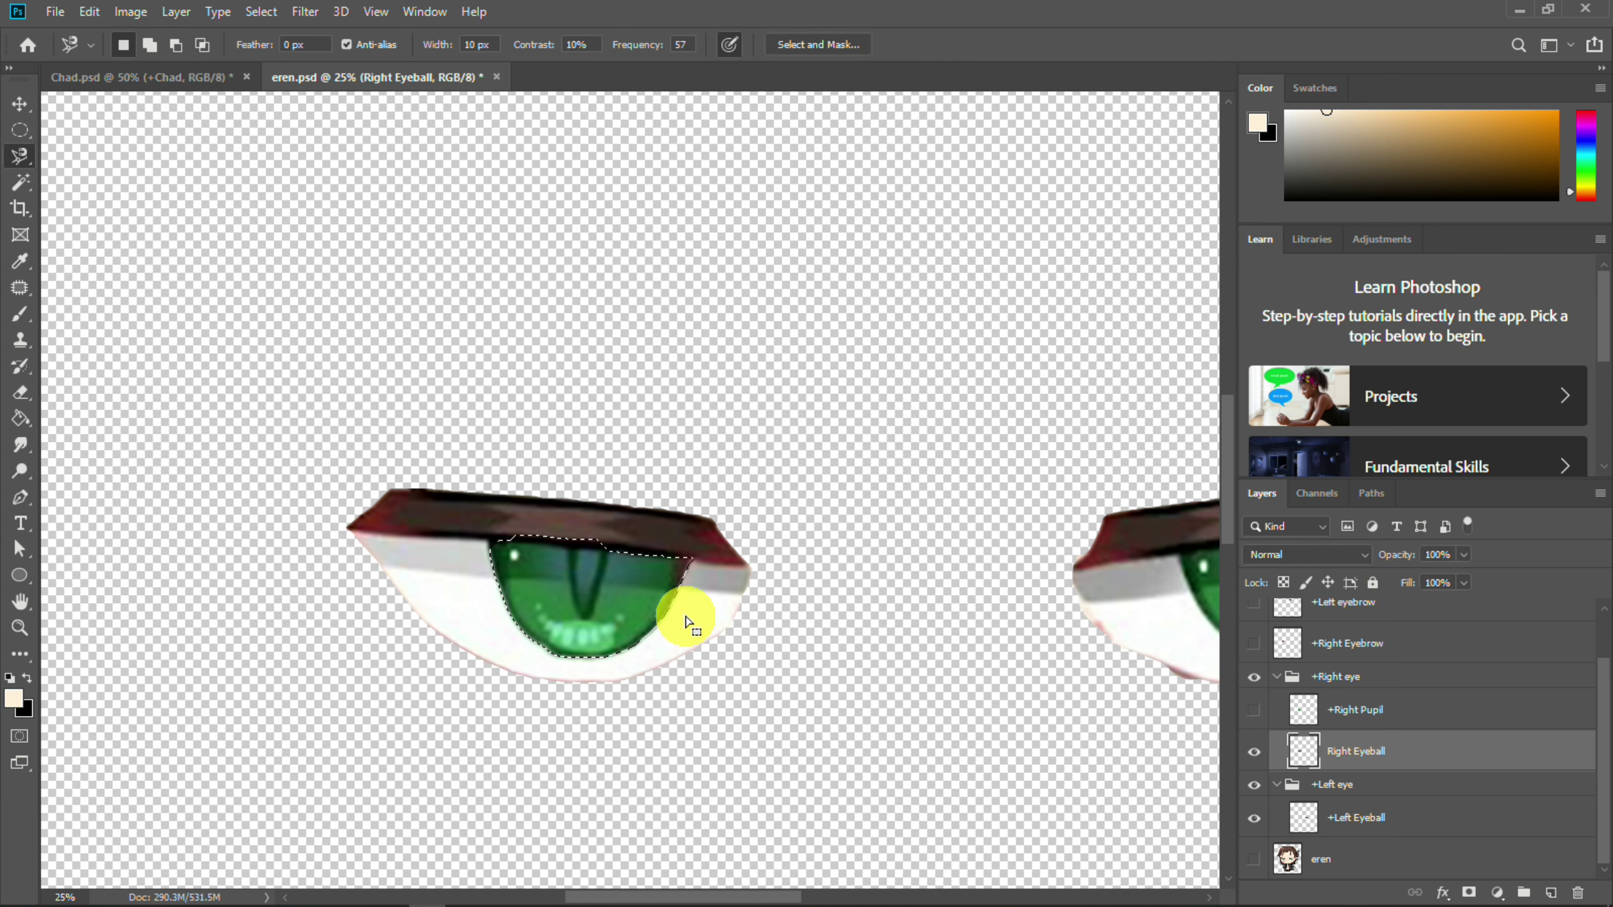
# Try to brush the sampled eye shadow colour over the iris's right edge on Right Eyeball, toggling layer visibility to check
pyautogui.press('i')
pyautogui.click(722, 580)
pyautogui.press('b')
pyautogui.click(692, 582)
pyautogui.click(1262, 753)
pyautogui.click(1261, 752)
pyautogui.click(1255, 736)
pyautogui.click(1254, 719)
pyautogui.click(1254, 719)
pyautogui.click(1255, 755)
# Resample the grey shadow beside the iris, try brushing it over the iris again, and undo the stroke
pyautogui.press('i')
pyautogui.click(701, 575)
pyautogui.press('b')
pyautogui.moveTo(688, 579)
pyautogui.mouseDown()
pyautogui.moveTo(469, 565)
pyautogui.moveTo(686, 564)
pyautogui.mouseUp()
pyautogui.hotkey('ctrl', '+')
pyautogui.hotkey('ctrl', '+')
pyautogui.hotkey('ctrl', '+')
pyautogui.hotkey('ctrl', '+')
pyautogui.moveTo(433, 724); pyautogui.dragTo(692, 572)
pyautogui.hotkey('ctrl', 'z')
# Retrace the iris on the Right Eyeball layer with the Magnetic Lasso at 100% zoom
pyautogui.scroll(-3, 468, 576)
pyautogui.press('l')
pyautogui.click(221, 405)
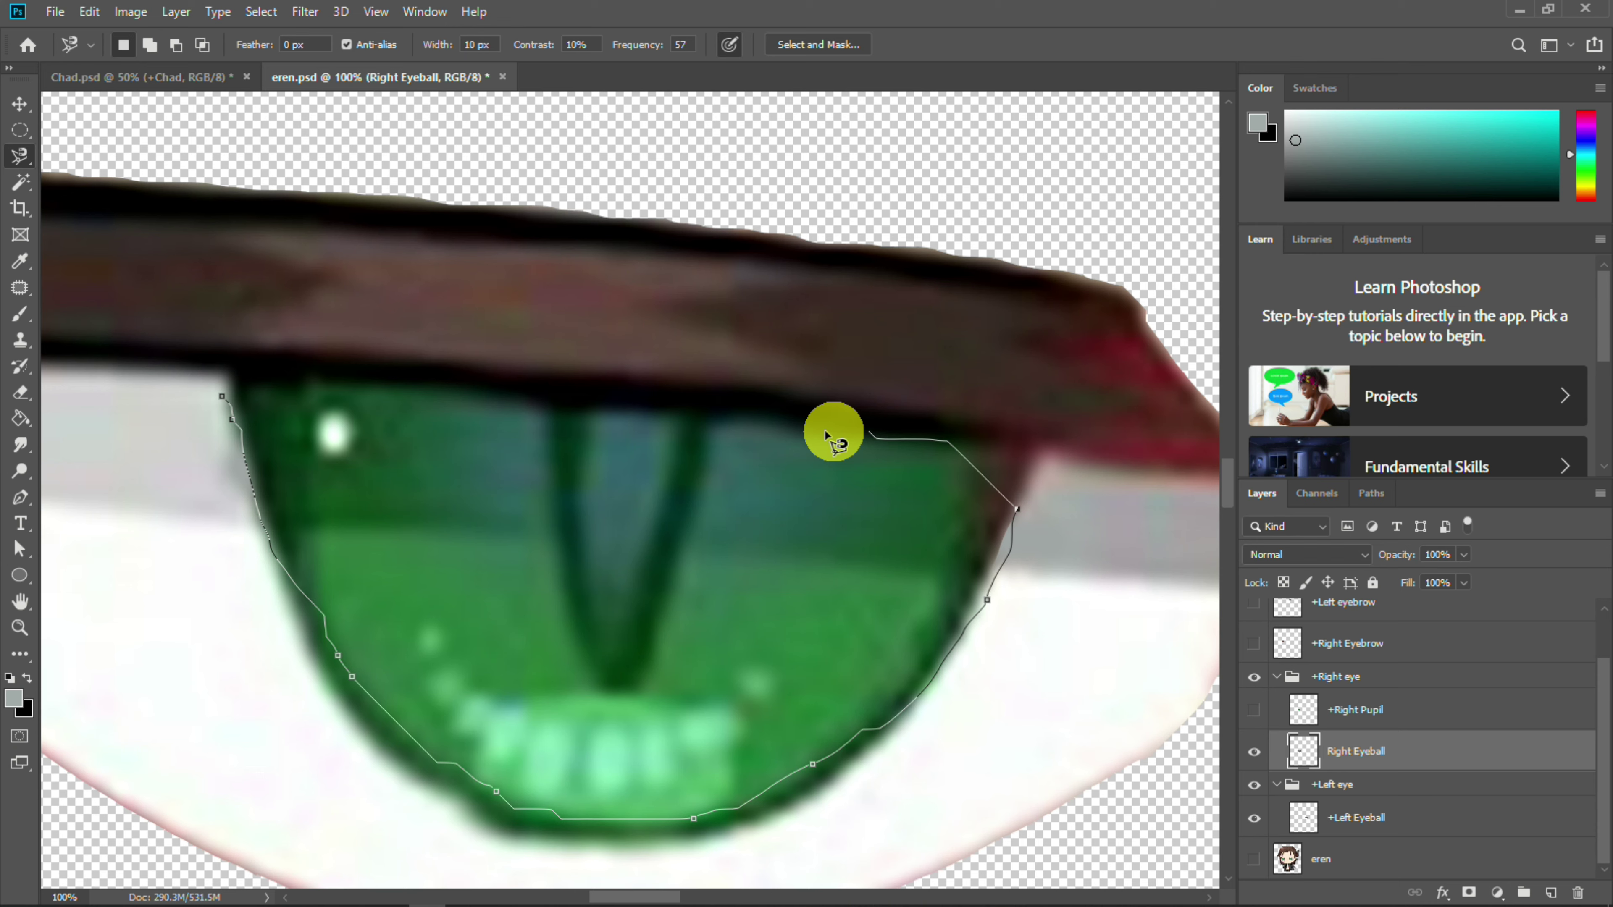
pyautogui.click(225, 397)
pyautogui.hotkey('ctrl', 'shift', 'i')
# Sample the light grey shadow beside the iris and brush it over the selected iris's upper part
pyautogui.press('i')
pyautogui.click(158, 432)
pyautogui.press('b')
pyautogui.moveTo(217, 415)
pyautogui.mouseDown()
pyautogui.moveTo(321, 419)
pyautogui.moveTo(357, 457)
pyautogui.moveTo(236, 569)
pyautogui.mouseUp()
pyautogui.moveTo(289, 469)
pyautogui.mouseDown()
pyautogui.moveTo(962, 529)
pyautogui.moveTo(635, 537)
pyautogui.mouseUp()
pyautogui.moveTo(256, 497)
pyautogui.mouseDown()
pyautogui.moveTo(403, 451)
pyautogui.moveTo(929, 461)
pyautogui.moveTo(378, 468)
pyautogui.moveTo(1045, 513)
pyautogui.mouseUp()
# Paint the iris's lower part with sampled white, touch up the grey shadow band, deselect and save the file
pyautogui.keyDown('alt'); pyautogui.click(1016, 683); pyautogui.keyUp('alt')
pyautogui.moveTo(1016, 683)
pyautogui.mouseDown()
pyautogui.moveTo(835, 588)
pyautogui.moveTo(526, 540)
pyautogui.moveTo(1086, 660)
pyautogui.moveTo(774, 766)
pyautogui.moveTo(703, 613)
pyautogui.moveTo(663, 652)
pyautogui.moveTo(369, 770)
pyautogui.mouseUp()
pyautogui.keyDown('alt'); pyautogui.click(216, 425); pyautogui.keyUp('alt')
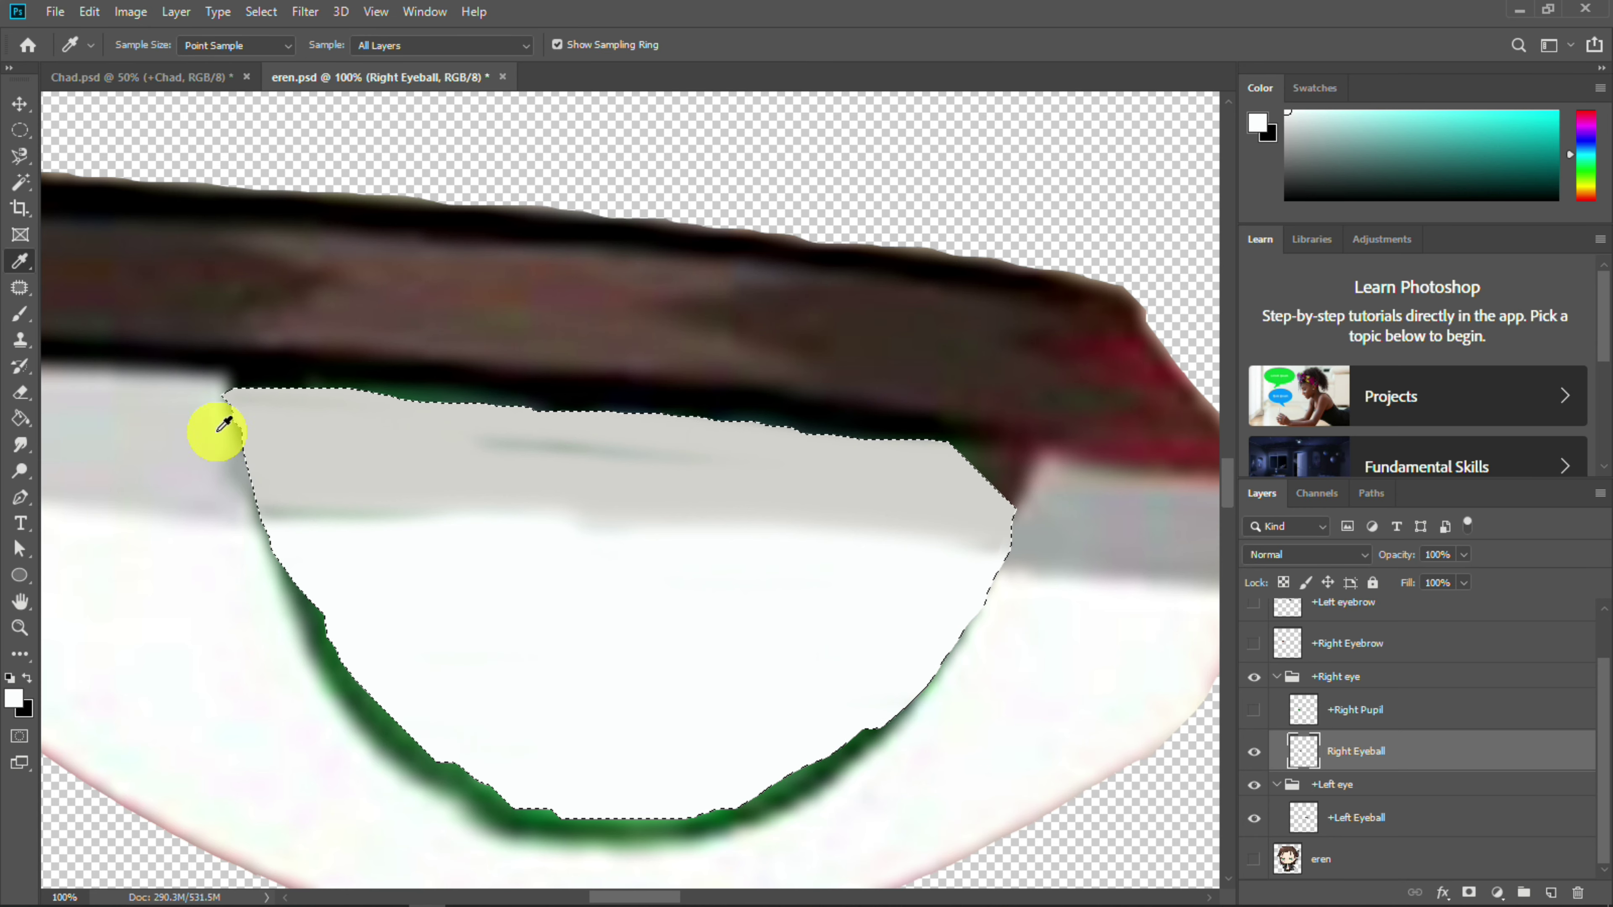
pyautogui.moveTo(576, 425)
pyautogui.mouseDown()
pyautogui.moveTo(284, 495)
pyautogui.moveTo(825, 510)
pyautogui.mouseUp()
pyautogui.hotkey('ctrl', 'd')
pyautogui.hotkey('ctrl', '-')
pyautogui.hotkey('ctrl', '-')
pyautogui.hotkey('ctrl', 's')
# Brush sampled white over the leftover green rim and sampled darker grey along the shadow band beneath the eyelid
pyautogui.keyDown('alt'); pyautogui.click(453, 614); pyautogui.keyUp('alt')
pyautogui.press('b')
pyautogui.moveTo(459, 607)
pyautogui.mouseDown()
pyautogui.moveTo(587, 659)
pyautogui.moveTo(533, 645)
pyautogui.moveTo(460, 576)
pyautogui.moveTo(616, 524)
pyautogui.mouseUp()
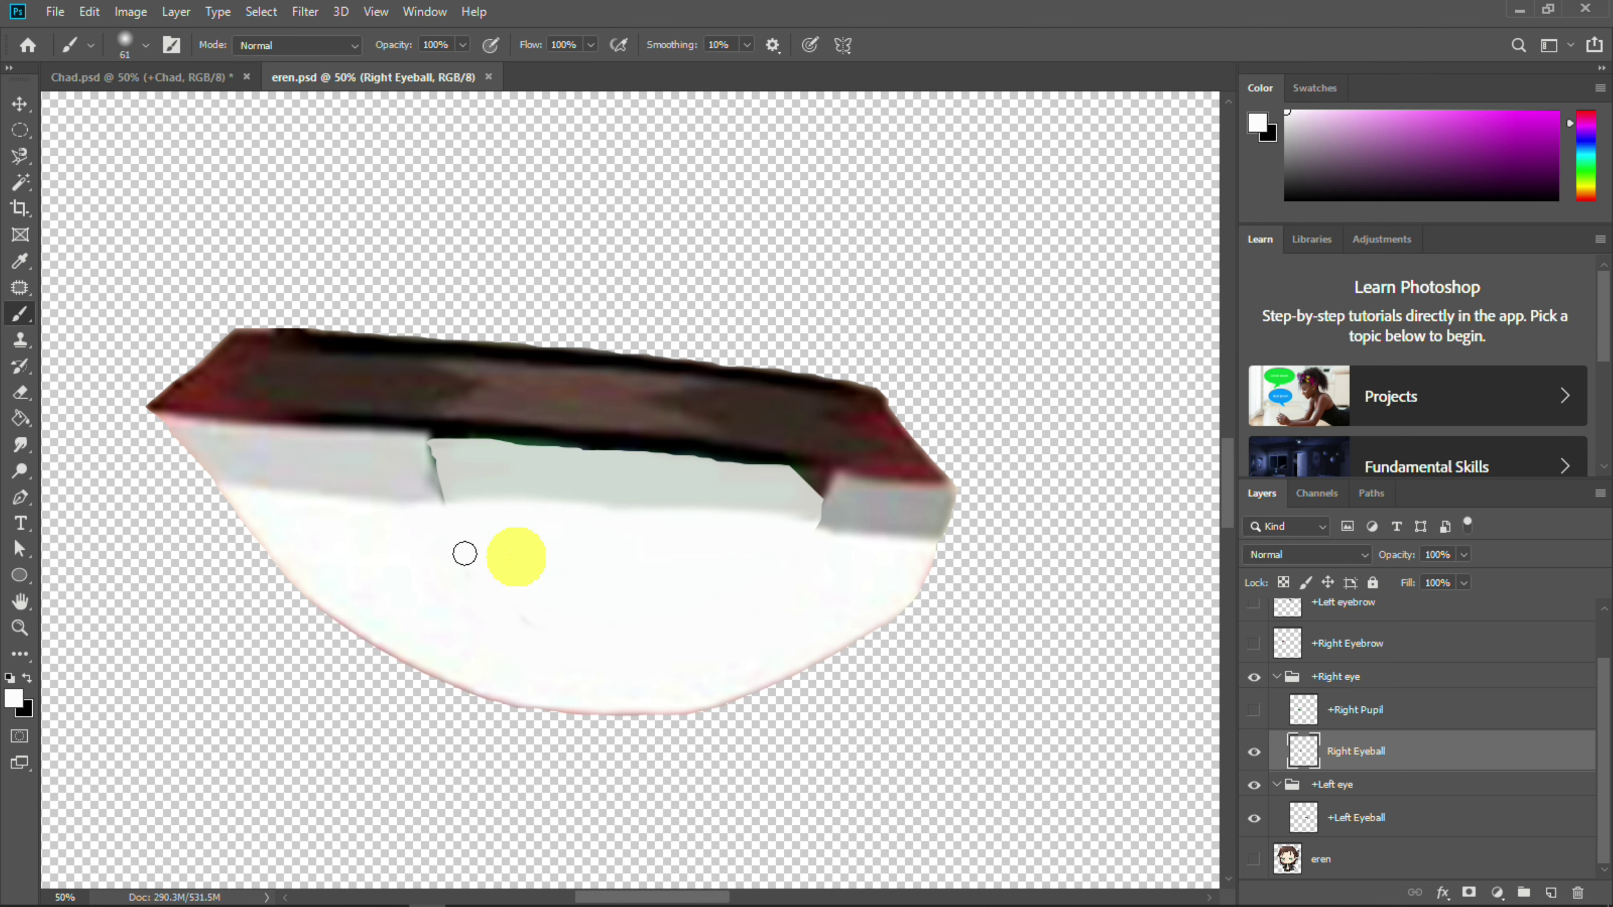
pyautogui.keyDown('alt'); pyautogui.click(865, 493); pyautogui.keyUp('alt')
pyautogui.moveTo(771, 483)
pyautogui.mouseDown()
pyautogui.moveTo(381, 447)
pyautogui.moveTo(725, 483)
pyautogui.moveTo(405, 462)
pyautogui.mouseUp()
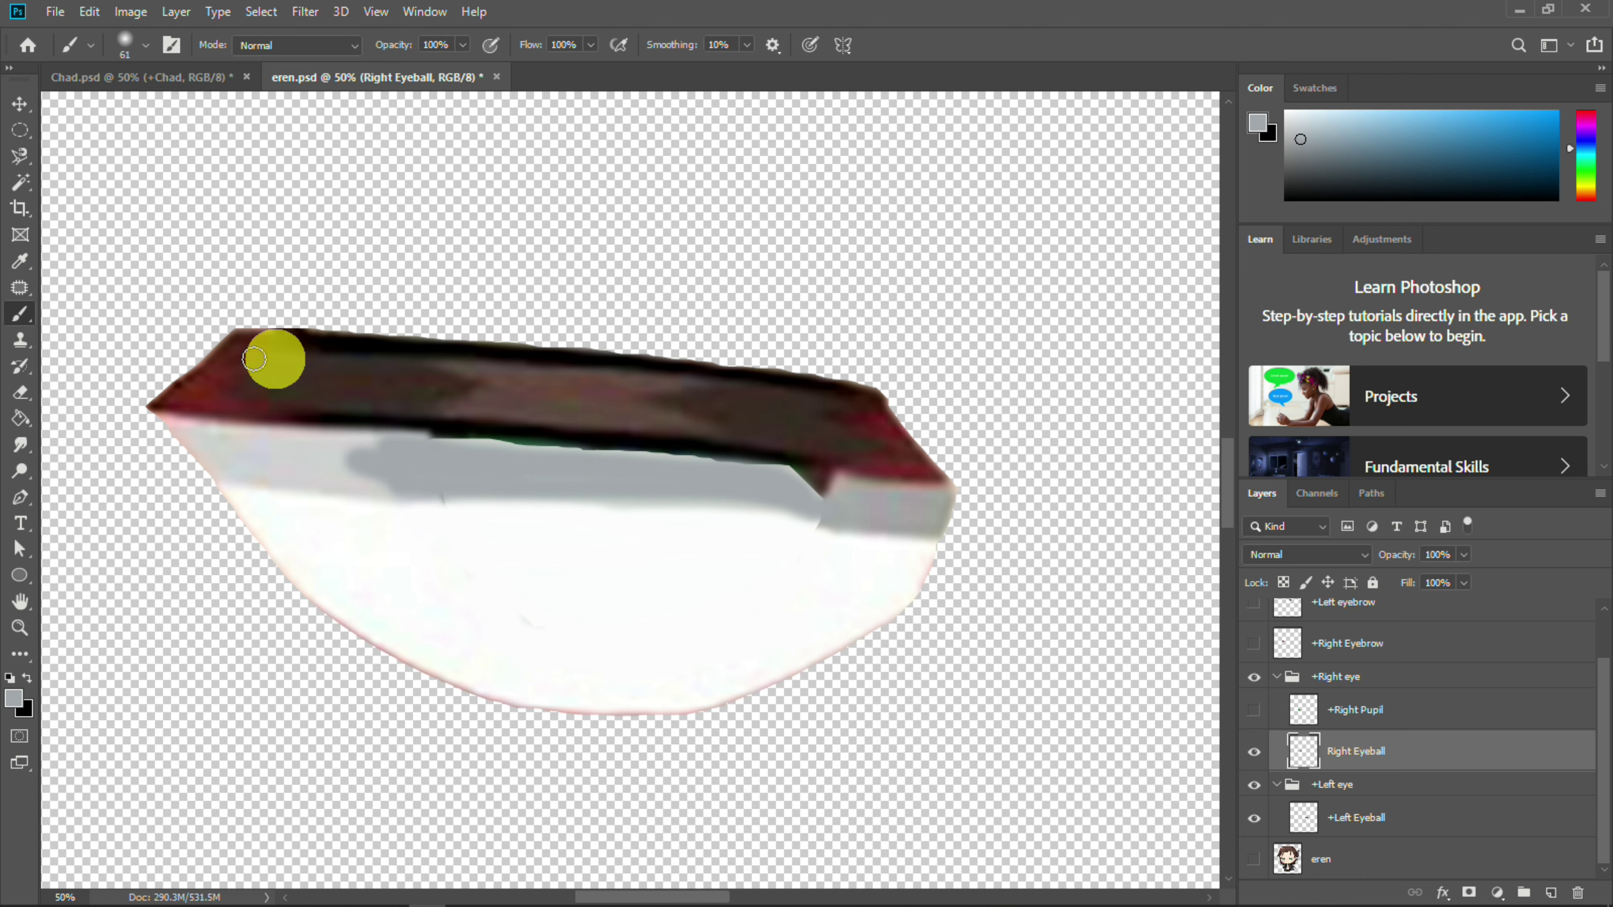
# Switch to the Smudge tool and set its size to 40 px
pyautogui.rightClick(18, 363)
pyautogui.rightClick(18, 317)
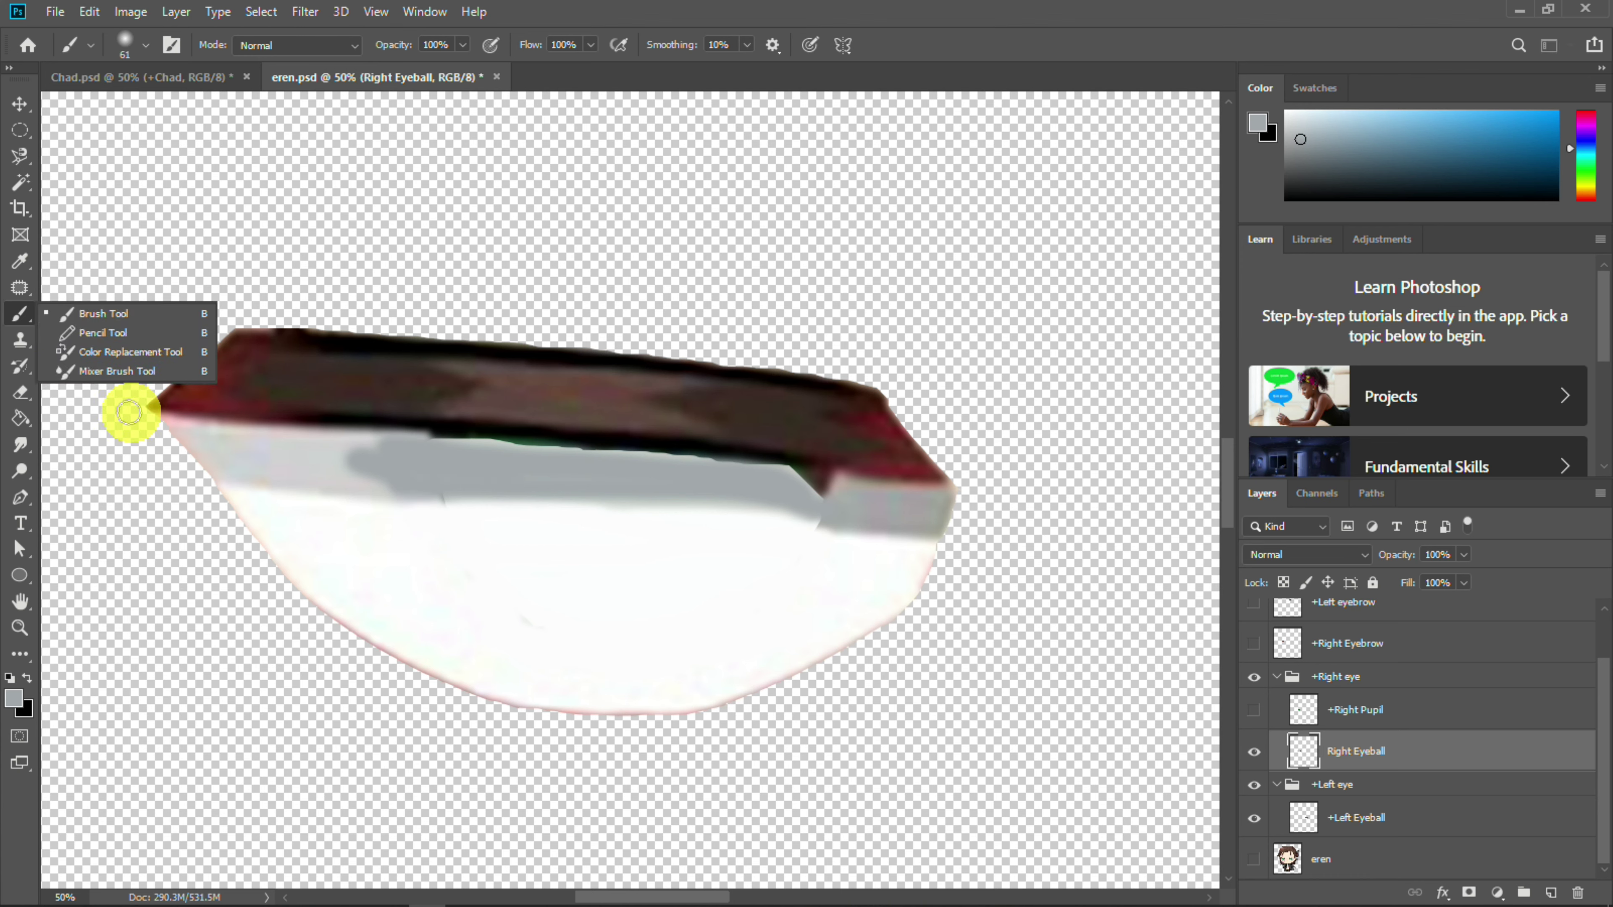
pyautogui.rightClick(18, 287)
pyautogui.rightClick(23, 262)
pyautogui.rightClick(20, 236)
pyautogui.rightClick(17, 443)
pyautogui.click(98, 484)
pyautogui.rightClick(390, 467)
pyautogui.moveTo(495, 518); pyautogui.dragTo(507, 518)
# Smudge the ends of the grey shadow band to blend them, and show +Right Pupil over the eyeball
pyautogui.click(328, 459)
pyautogui.moveTo(628, 473); pyautogui.dragTo(808, 510)
pyautogui.moveTo(427, 473); pyautogui.dragTo(332, 461)
pyautogui.click(1255, 710)
pyautogui.hotkey('ctrl', '-')
pyautogui.hotkey('ctrl', '-')
pyautogui.hotkey('ctrl', '-')
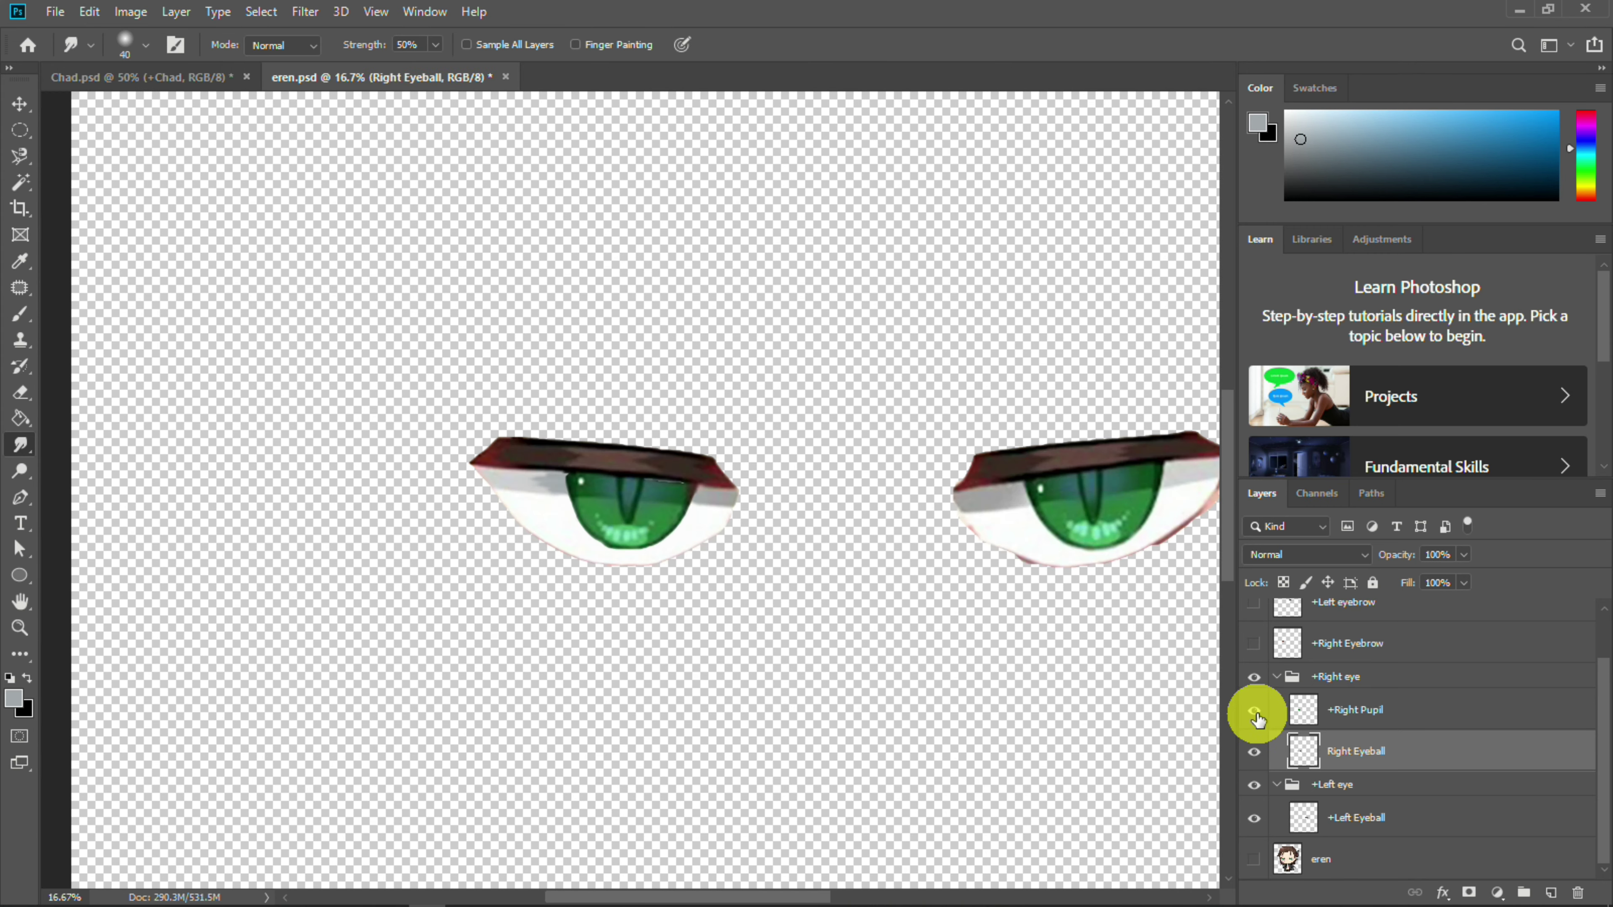
# Touch up the outer part of the grey shadow band on the Right Eyeball layer with sampled grey and the Smudge tool
pyautogui.hotkey('ctrl', '+')
pyautogui.hotkey('ctrl', '+')
pyautogui.press('i')
pyautogui.click(497, 472)
pyautogui.press('b')
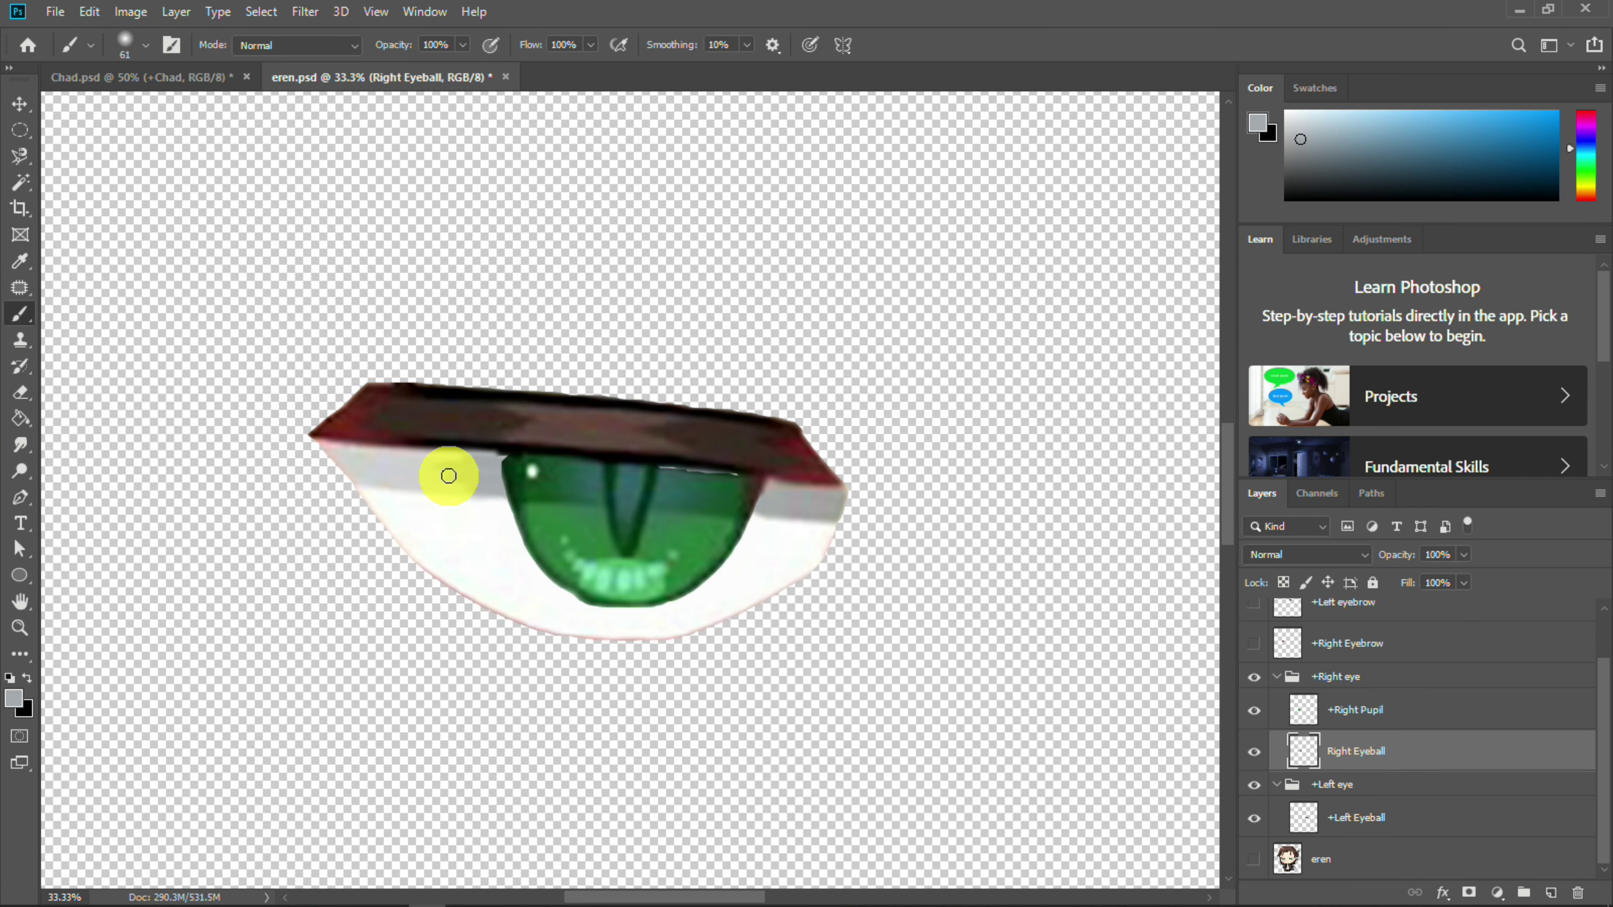
pyautogui.click(16, 444)
pyautogui.moveTo(432, 467); pyautogui.dragTo(434, 471)
pyautogui.press('b')
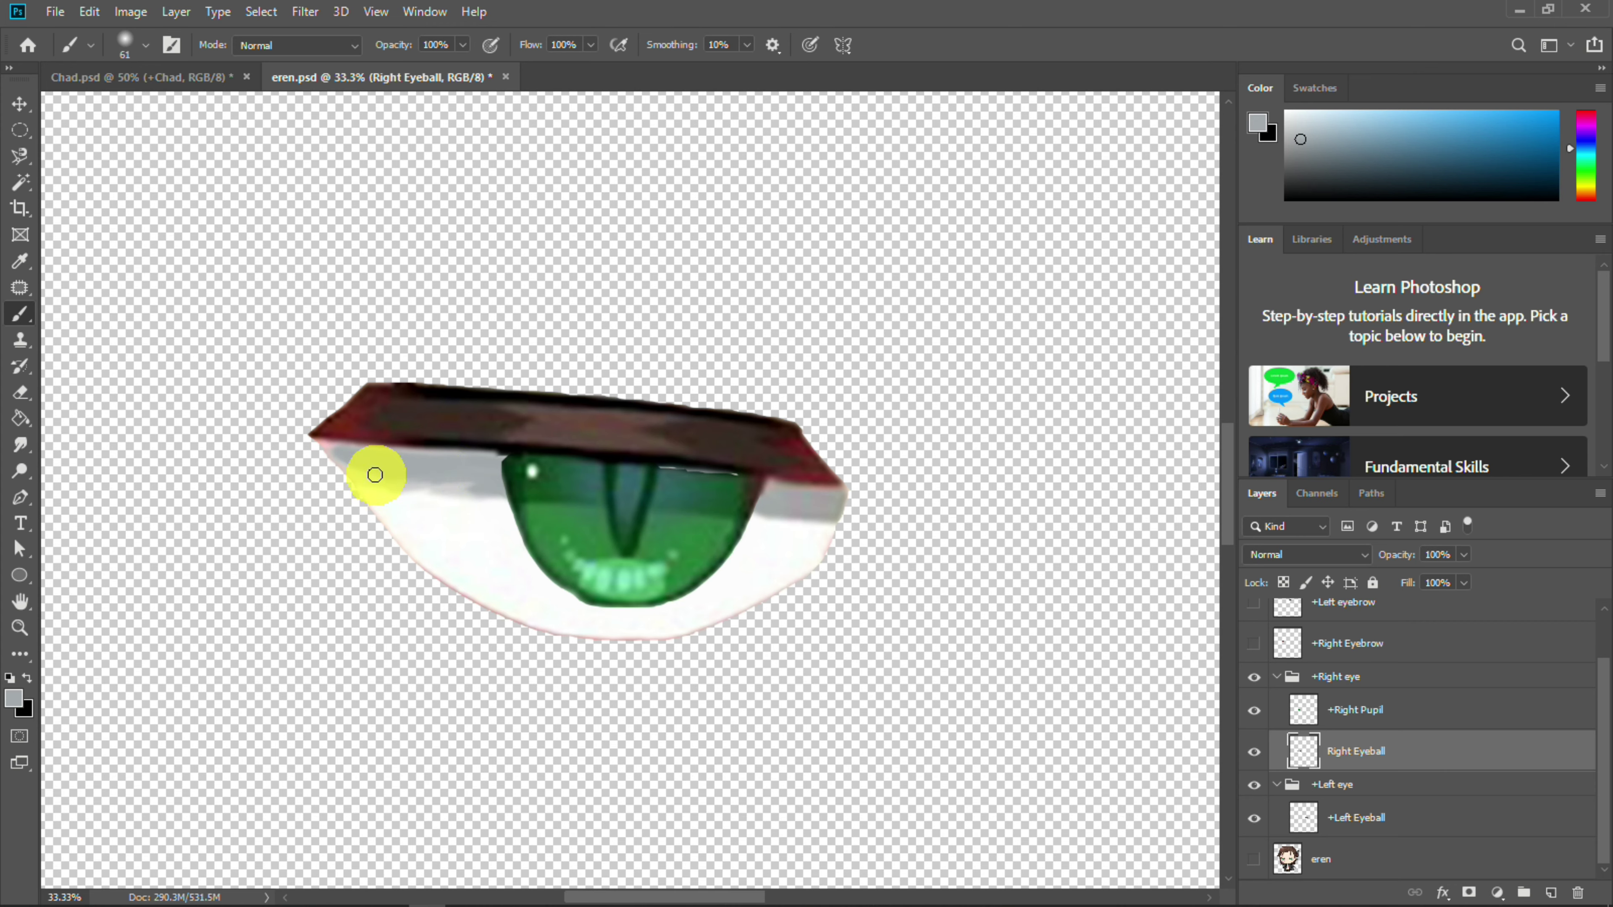
pyautogui.hotkey('ctrl', '0')
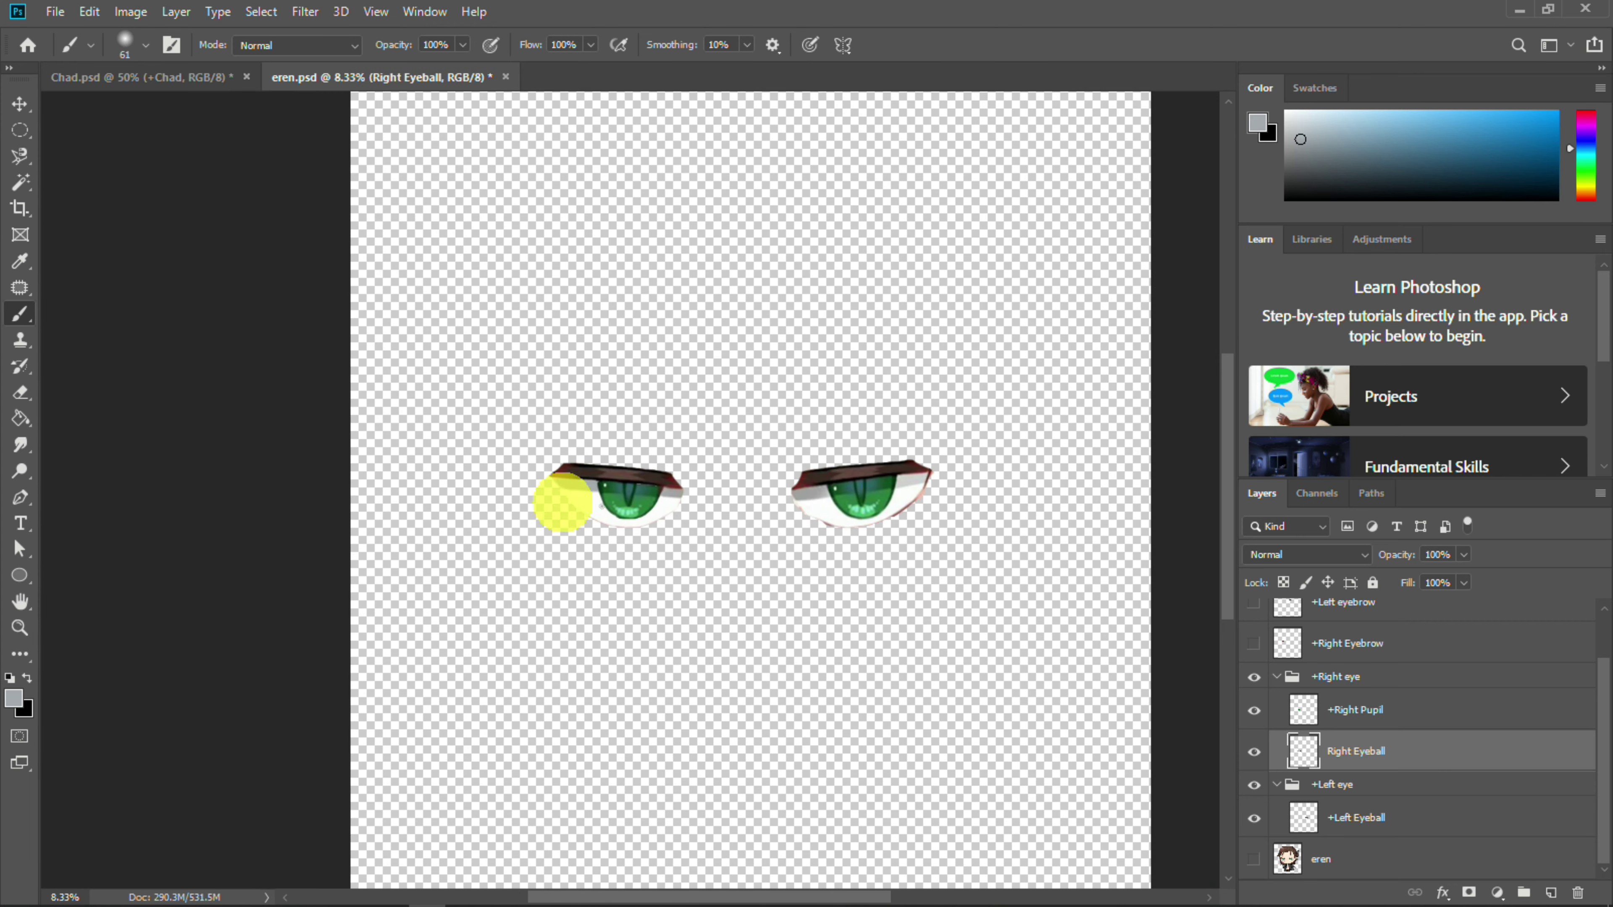
# Hide and collapse the +Right eye group, and rename the +Left Eyeball layer as Left Eyeball
pyautogui.click(1254, 676)
pyautogui.click(1277, 677)
pyautogui.click(1363, 796)
pyautogui.press('BackSpace')
pyautogui.press('Return')
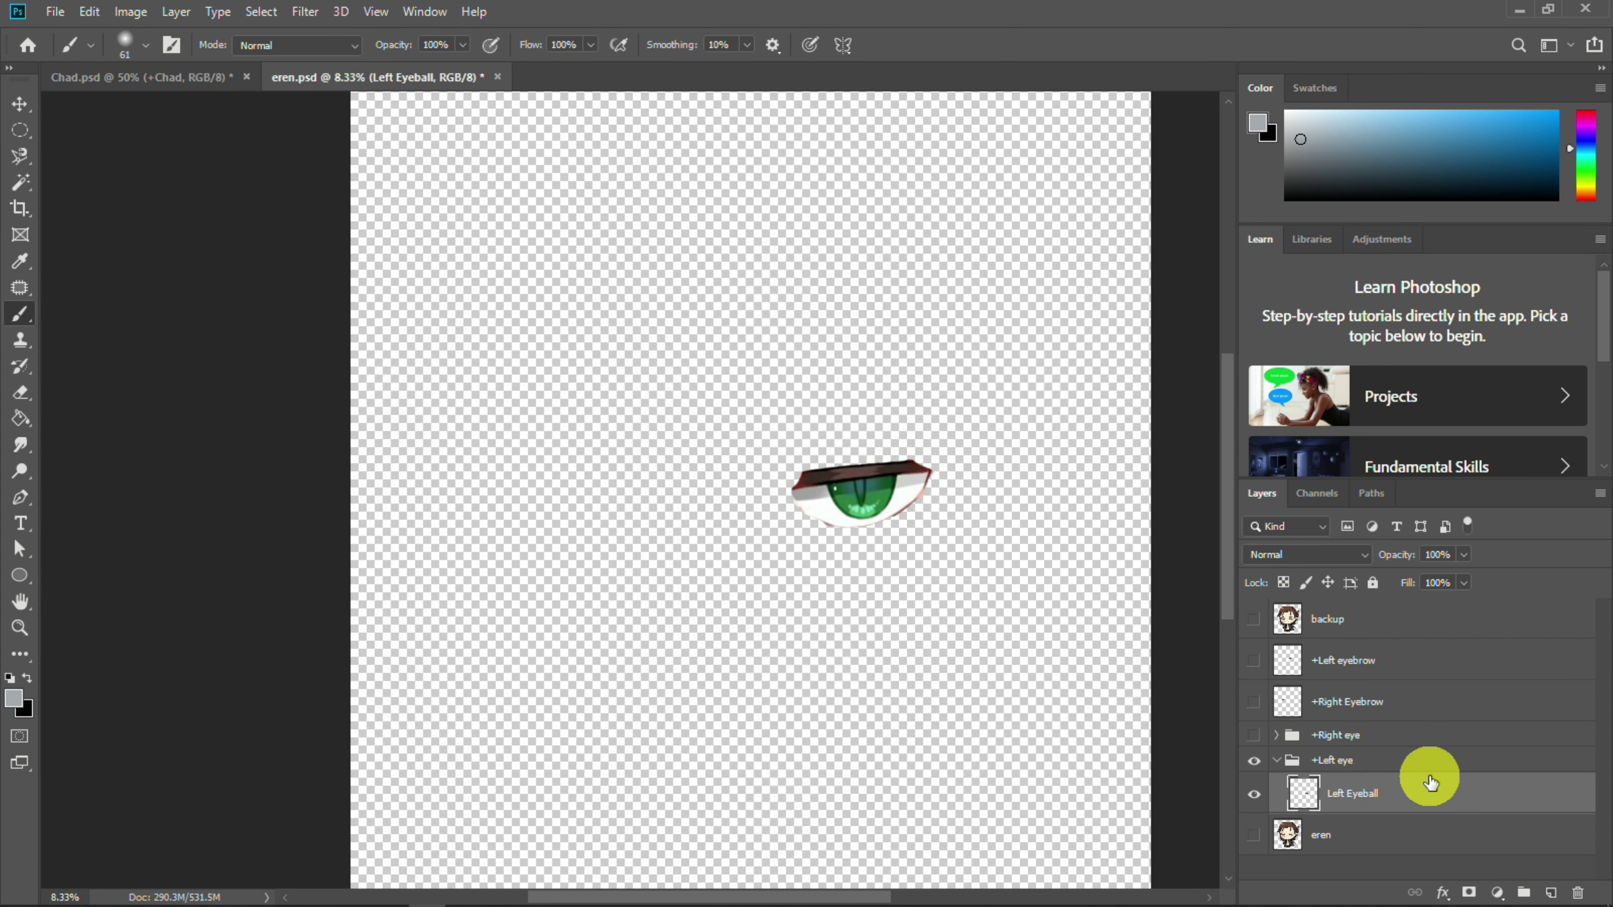
# Duplicate the Left Eyeball layer as +Lefet Pupil and hide the original
pyautogui.rightClick(1378, 788)
pyautogui.click(1166, 163)
pyautogui.write('+')
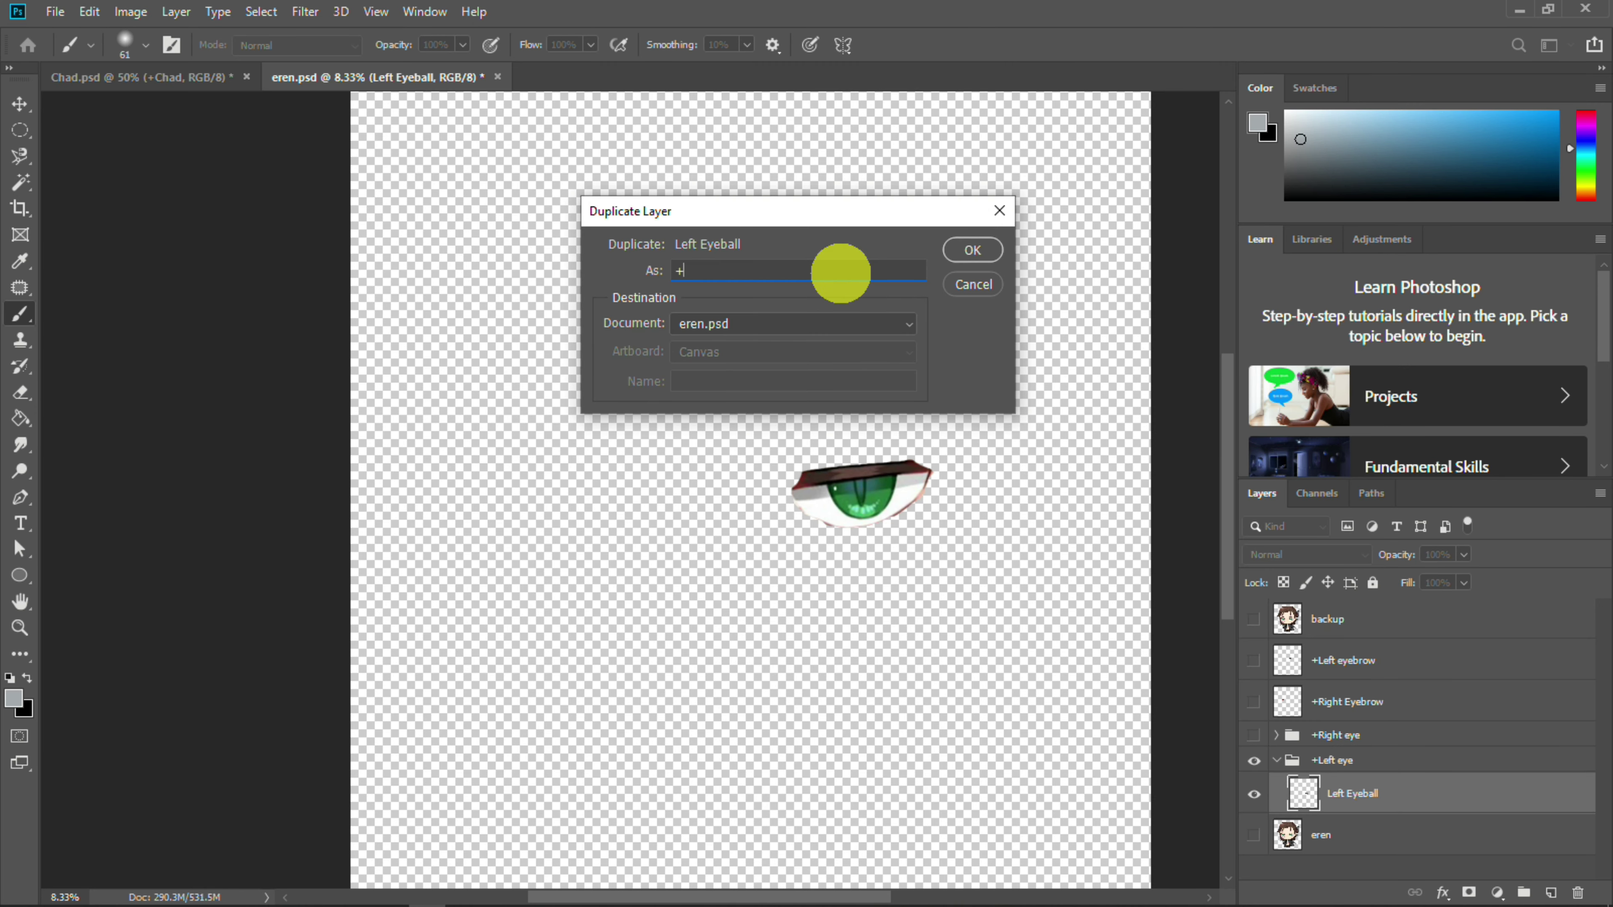
pyautogui.click(973, 250)
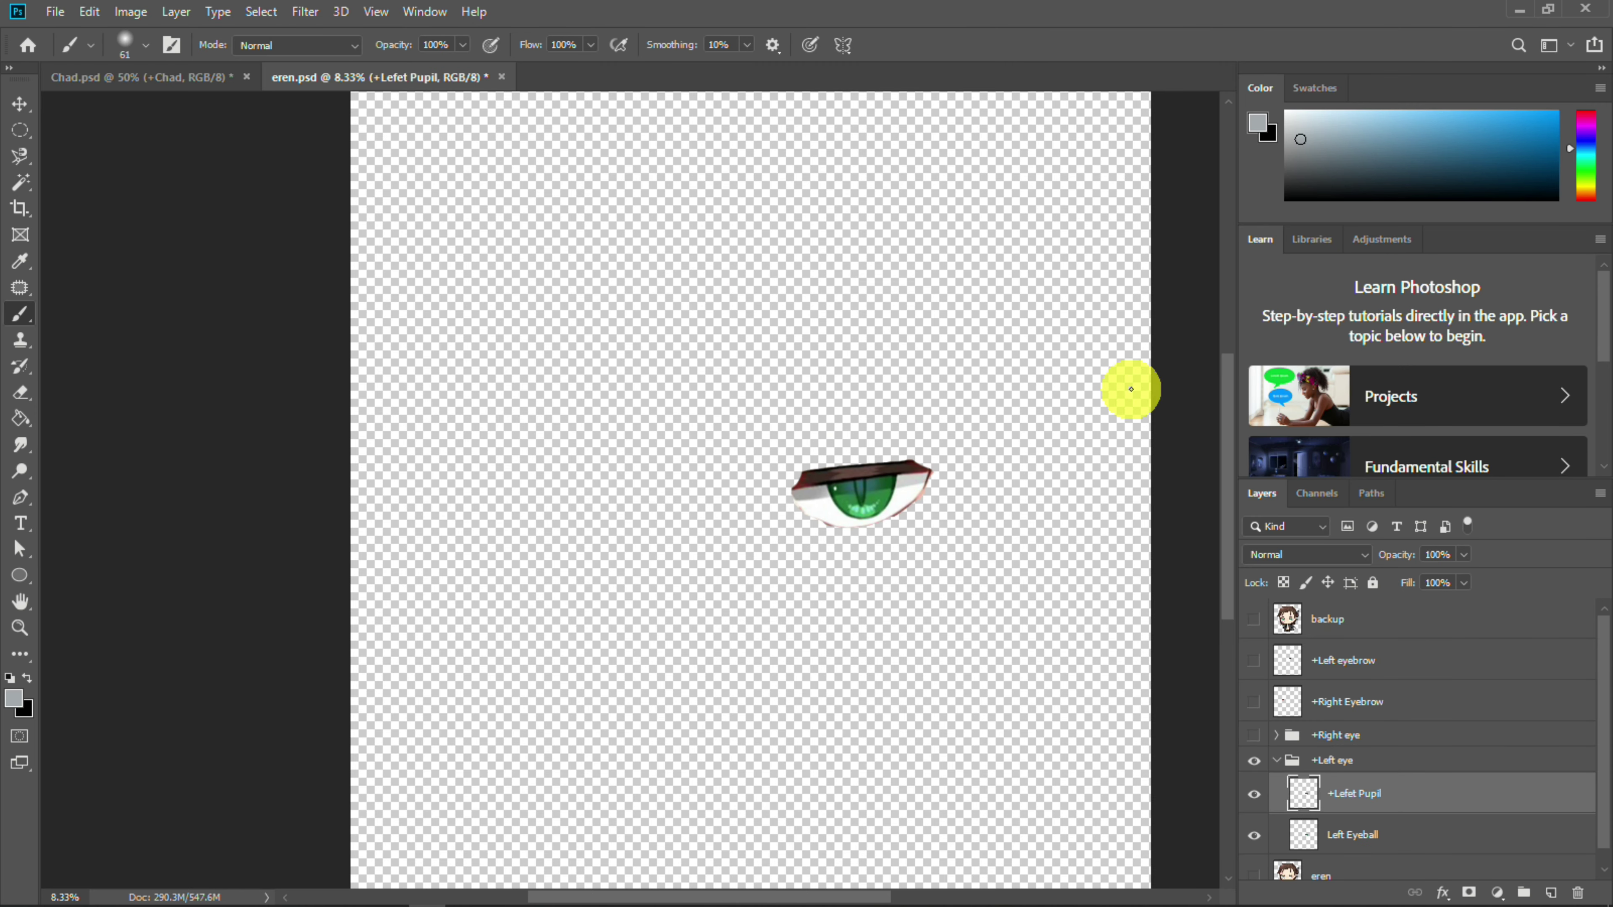
pyautogui.click(1255, 842)
# Trace the green iris on the +Lefet Pupil layer with the Magnetic Lasso
pyautogui.hotkey('ctrl', '+')
pyautogui.moveTo(1109, 543); pyautogui.dragTo(457, 426)
pyautogui.hotkey('ctrl', '+')
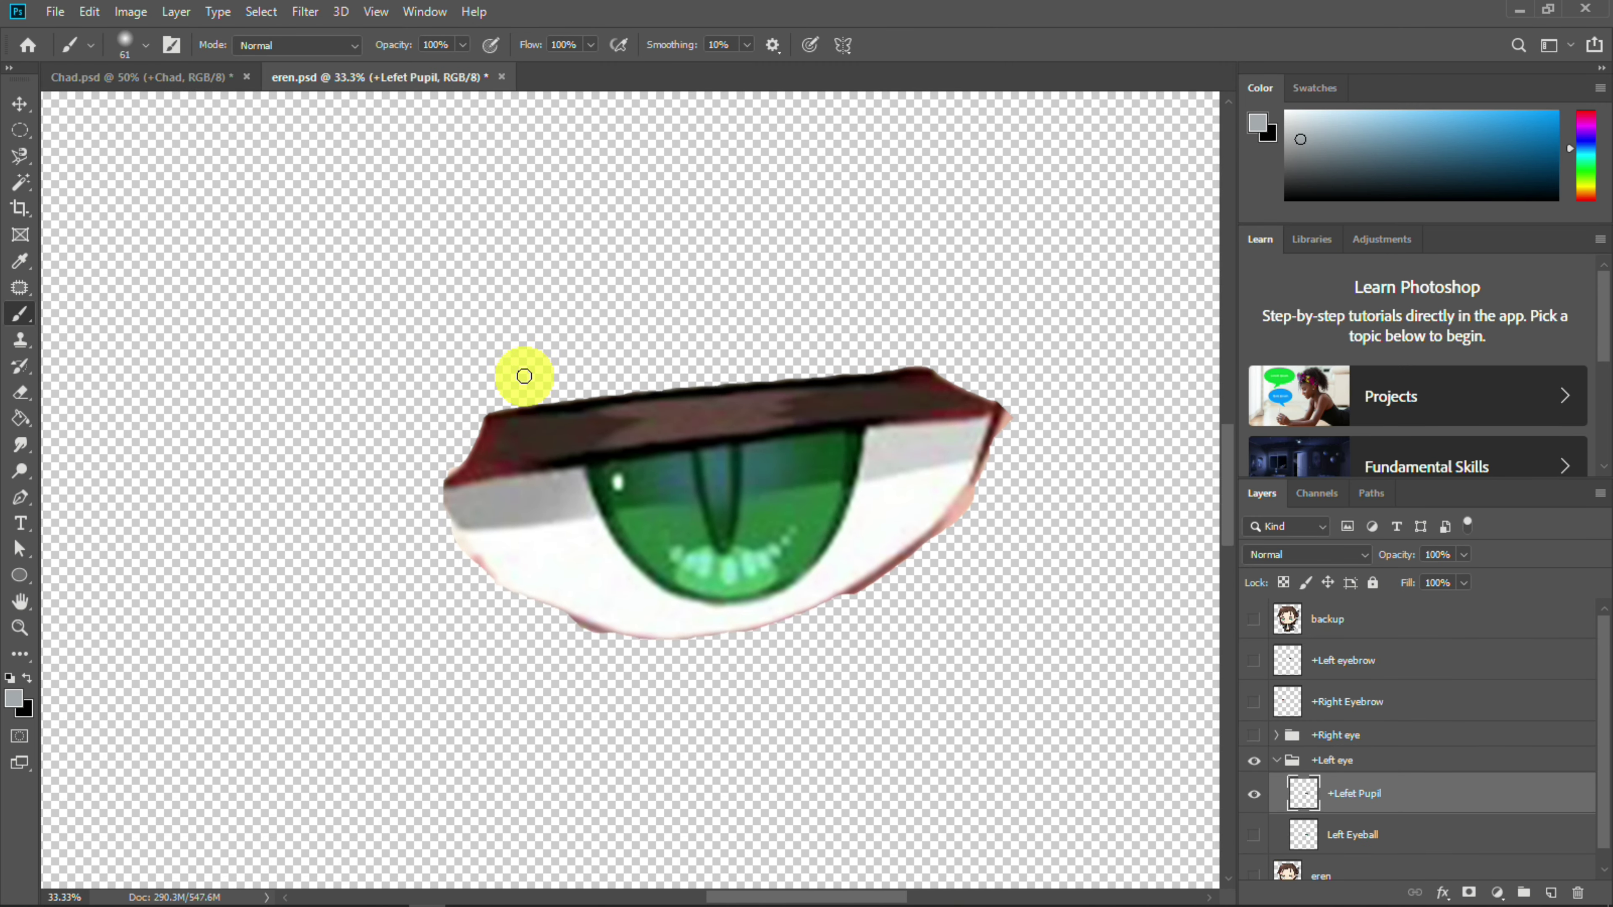
pyautogui.press('k')
pyautogui.press('l')
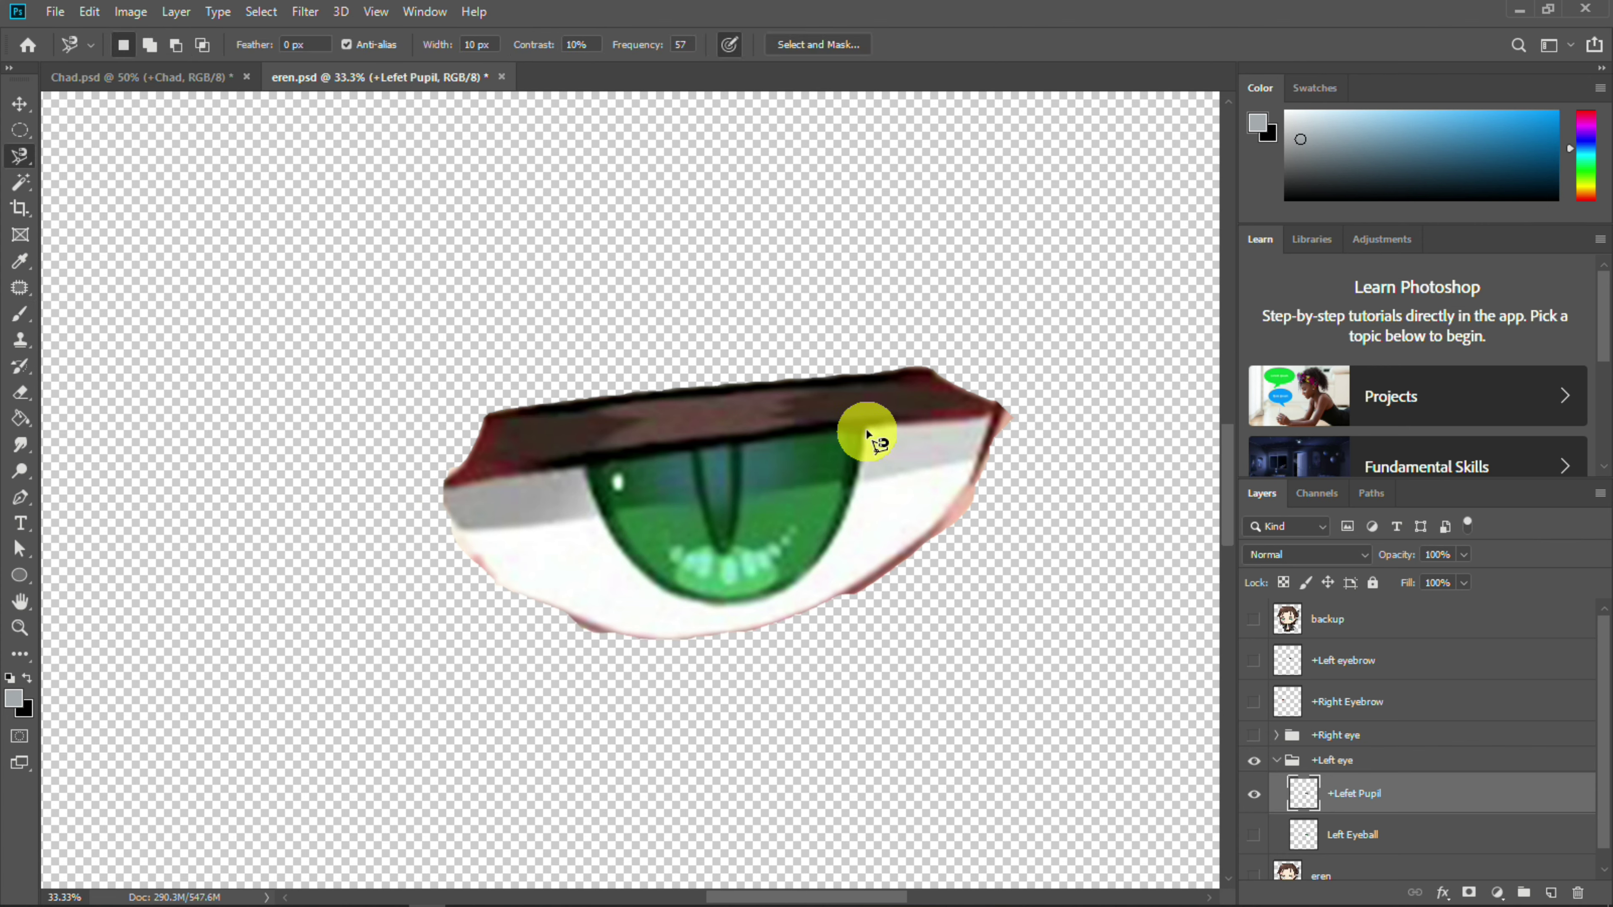
pyautogui.click(874, 428)
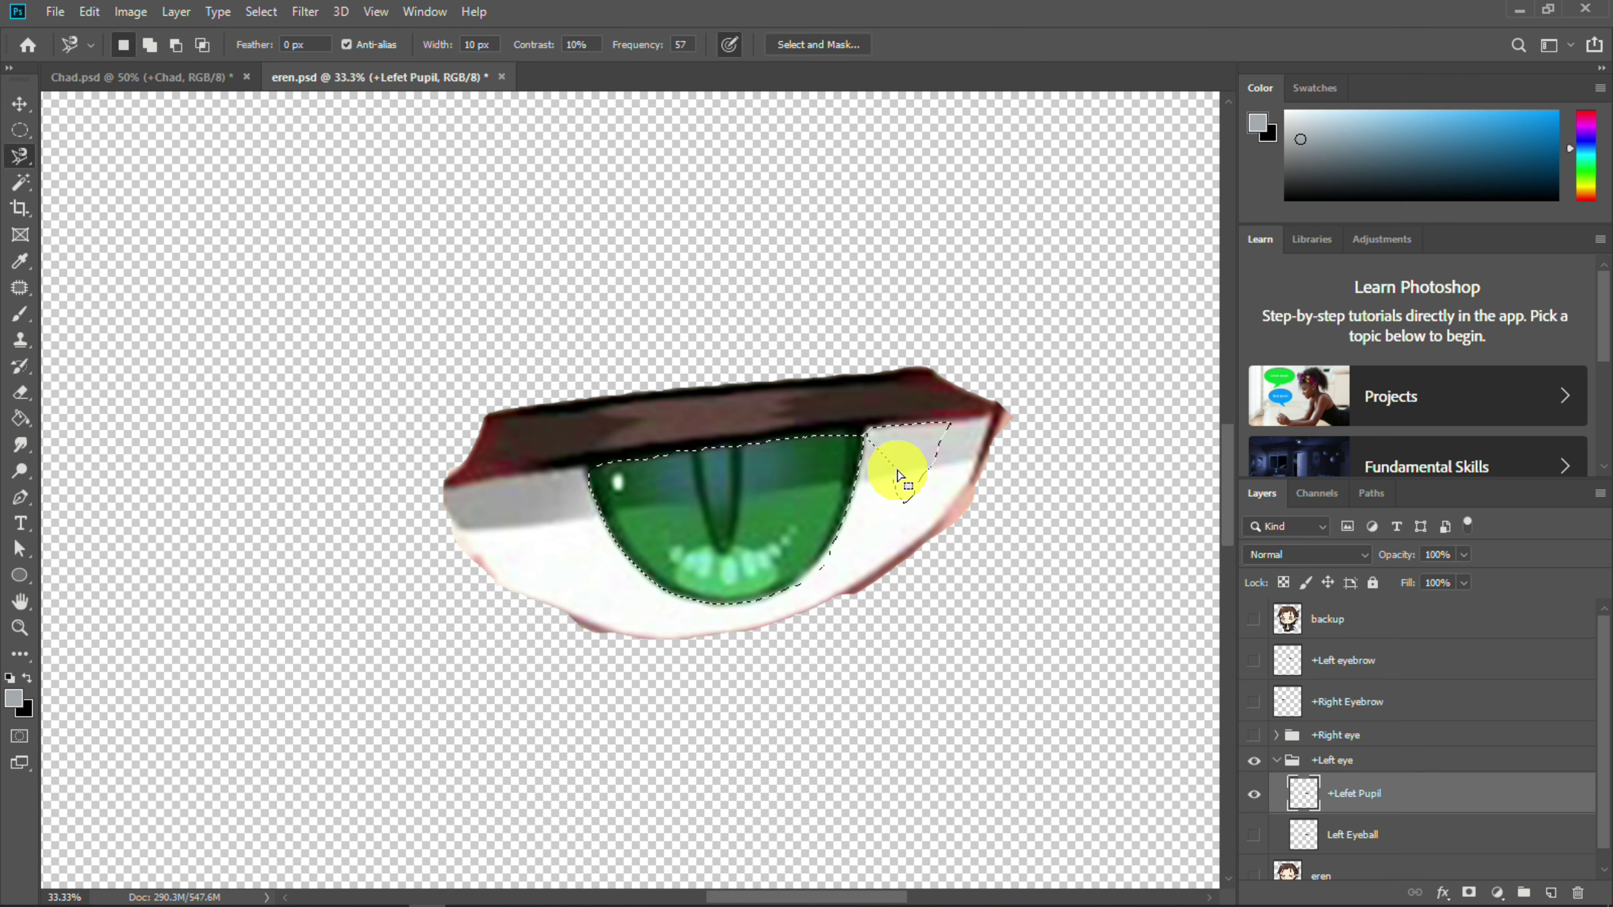
# Delete everything outside the iris selection, deselect and erase the leftover patch beside the iris
pyautogui.hotkey('ctrl', 'shift', 'i')
pyautogui.press('Delete')
pyautogui.hotkey('ctrl', 'd')
pyautogui.press('e')
pyautogui.moveTo(923, 420); pyautogui.dragTo(926, 505)
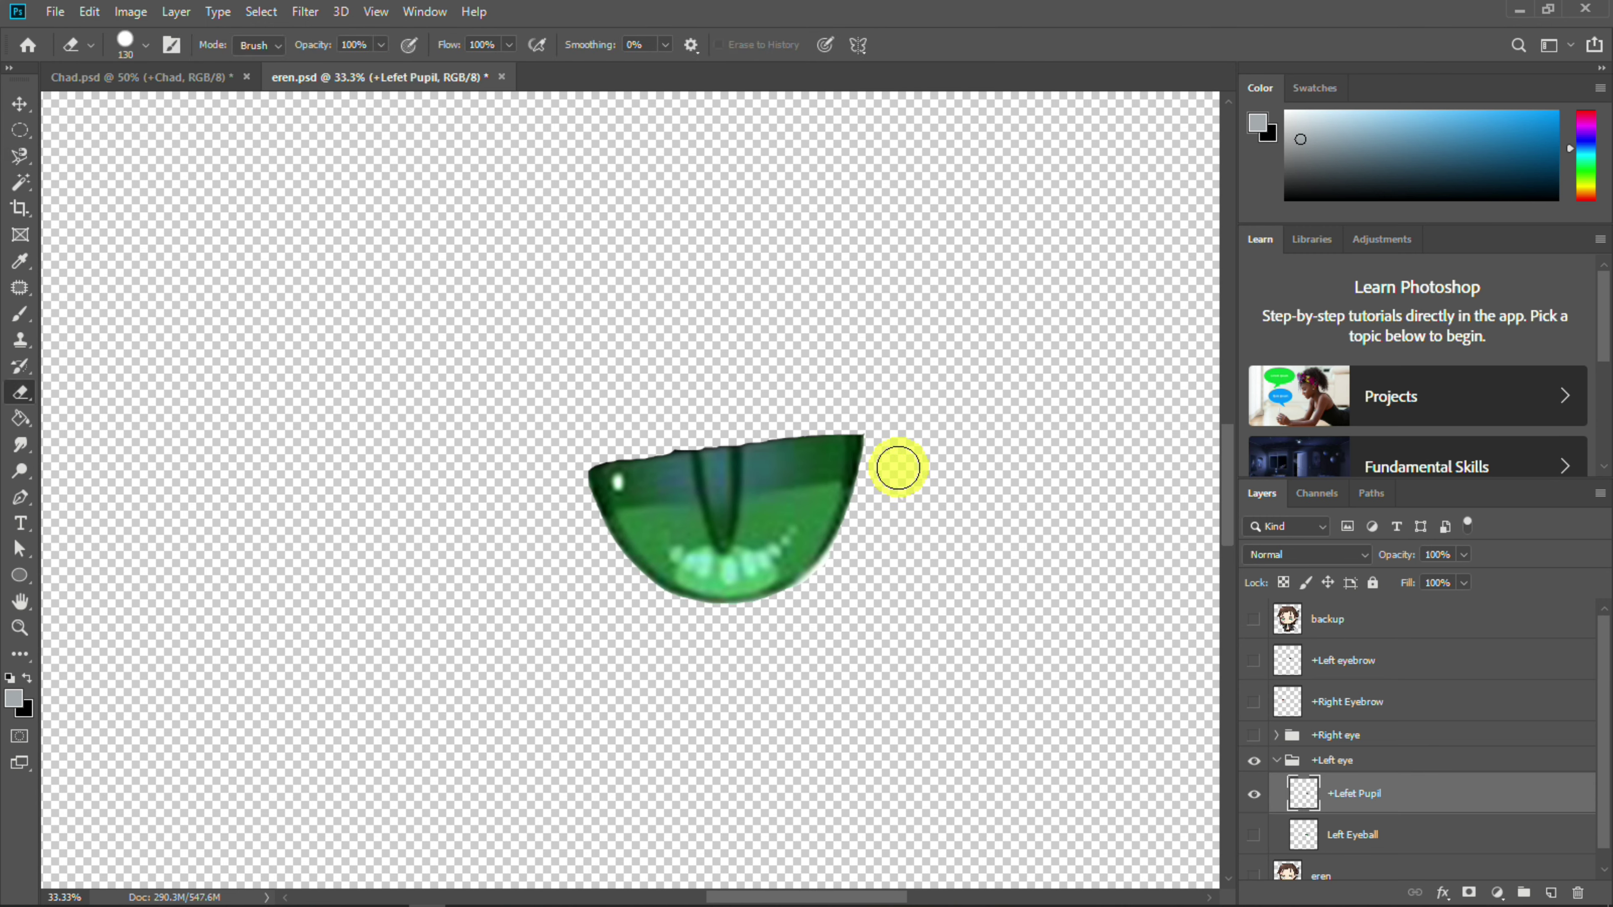
# Select the pupil's shape with the Magic Wand, cut it out of the Left Eyeball layer and hide +Lefet Pupil
pyautogui.click(1254, 836)
pyautogui.press('w')
pyautogui.click(1088, 576)
pyautogui.click(1394, 842)
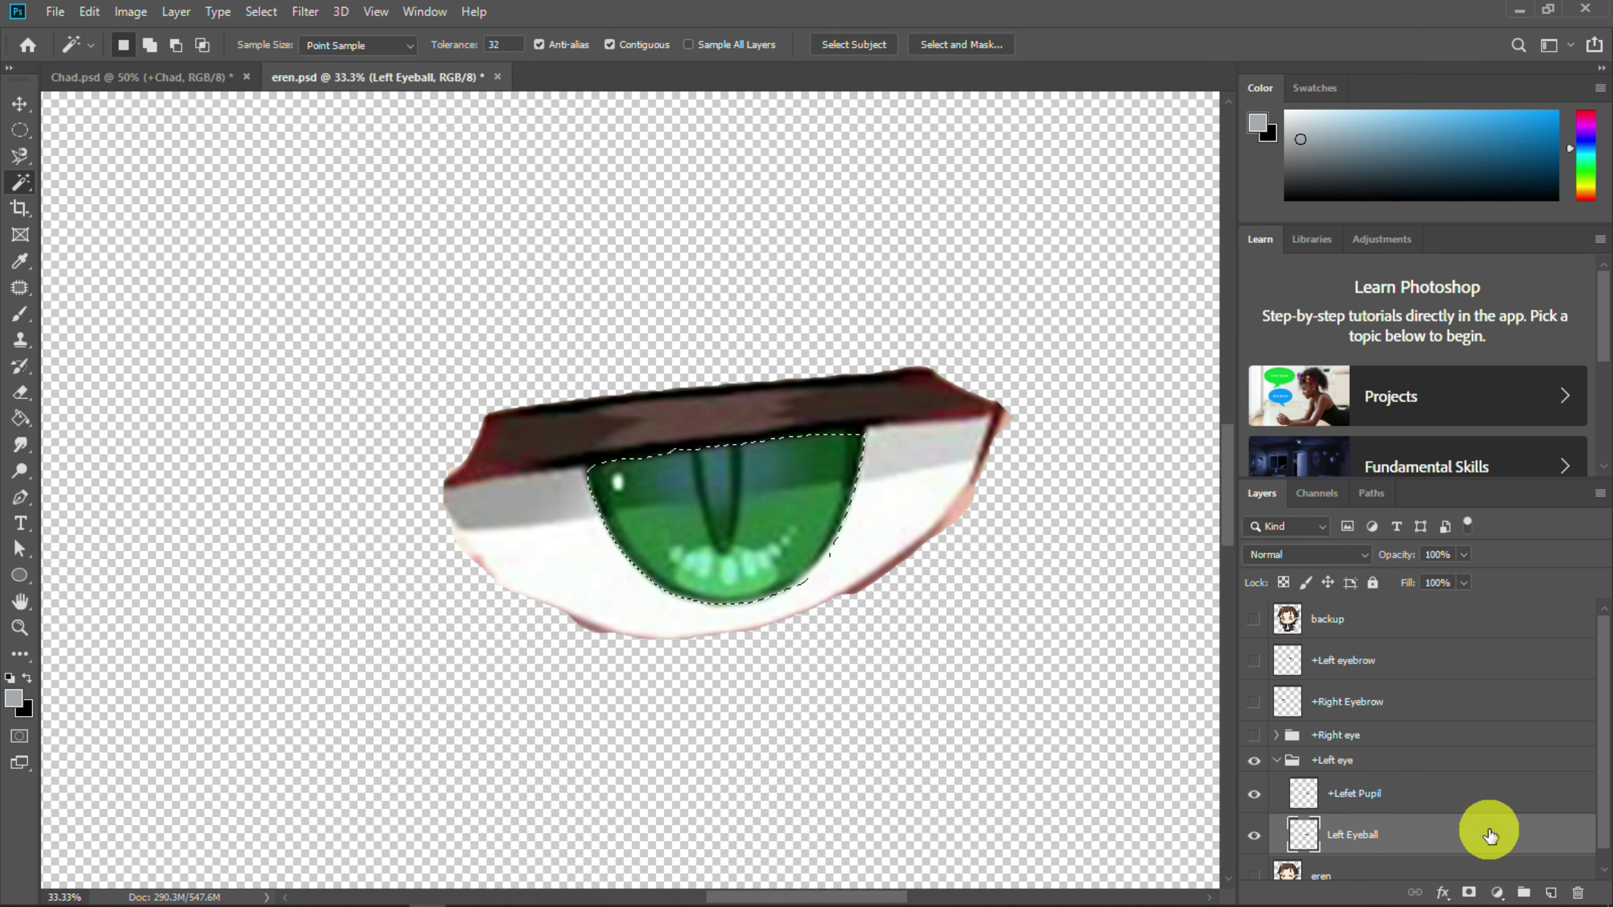
pyautogui.click(1254, 793)
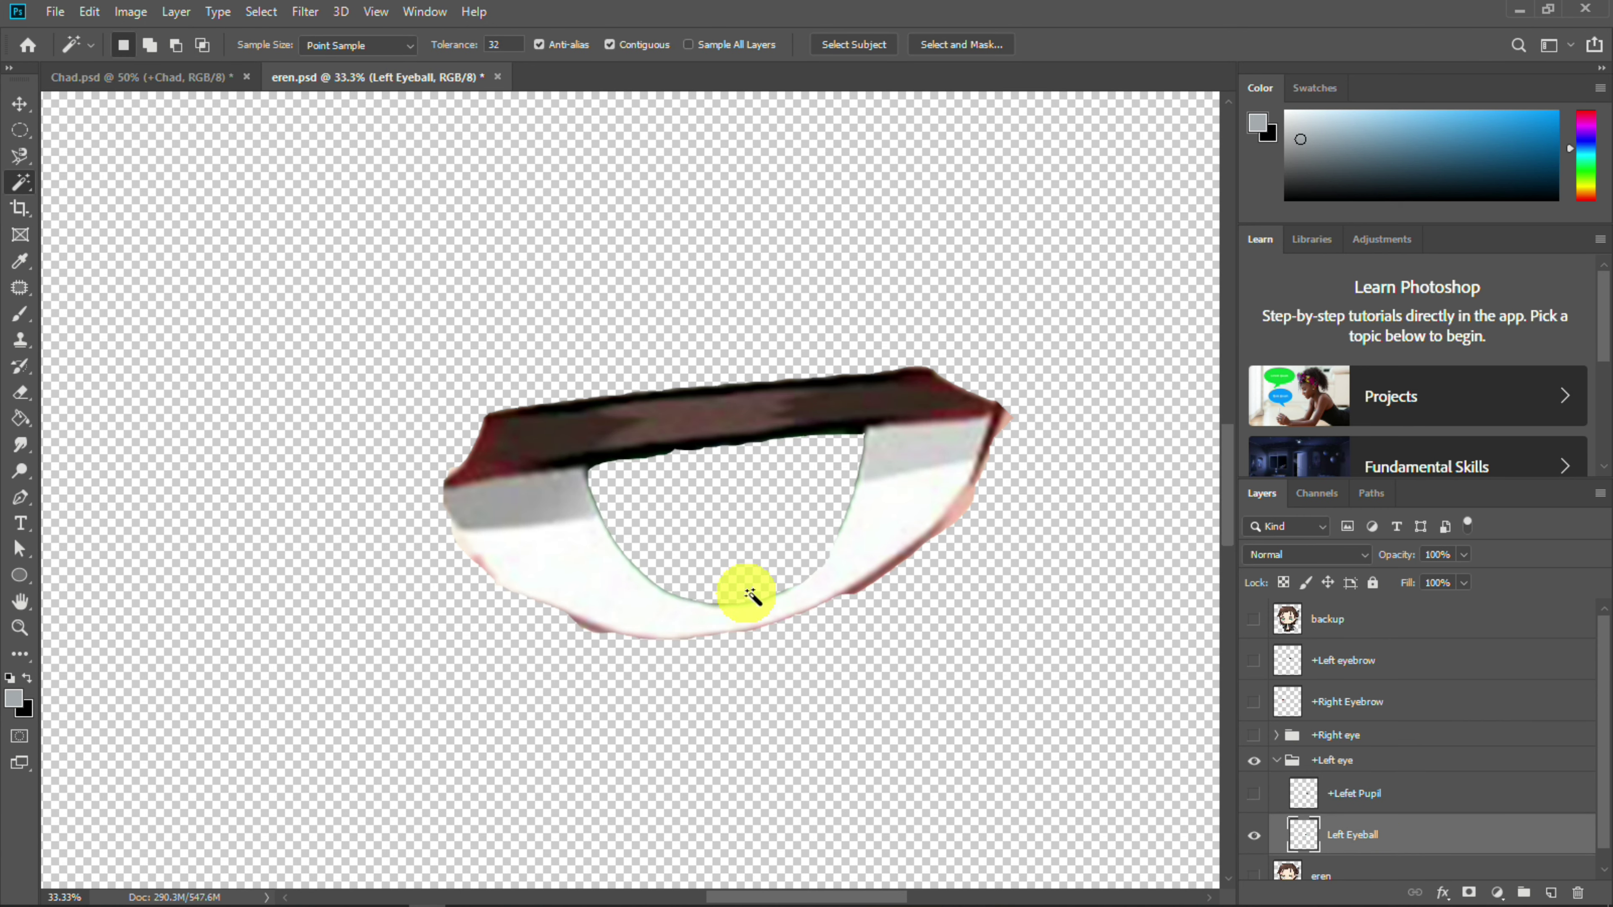
# Sample the grey of the shadow band and brush it across the upper part of the cut-out iris area
pyautogui.hotkey('ctrl', '+')
pyautogui.press('i')
pyautogui.click(540, 505)
pyautogui.press('b')
pyautogui.moveTo(553, 509)
pyautogui.mouseDown()
pyautogui.moveTo(731, 496)
pyautogui.moveTo(1019, 432)
pyautogui.moveTo(525, 486)
pyautogui.mouseUp()
pyautogui.click(20, 418)
pyautogui.click(640, 440)
pyautogui.click(674, 455)
pyautogui.hotkey('ctrl', 'z')
# Brush the grey shadow band along the eyelid's lower edge to fill the gaps and extend it toward the outer corner
pyautogui.press('b')
pyautogui.moveTo(675, 454)
pyautogui.mouseDown()
pyautogui.moveTo(734, 448)
pyautogui.moveTo(596, 463)
pyautogui.mouseUp()
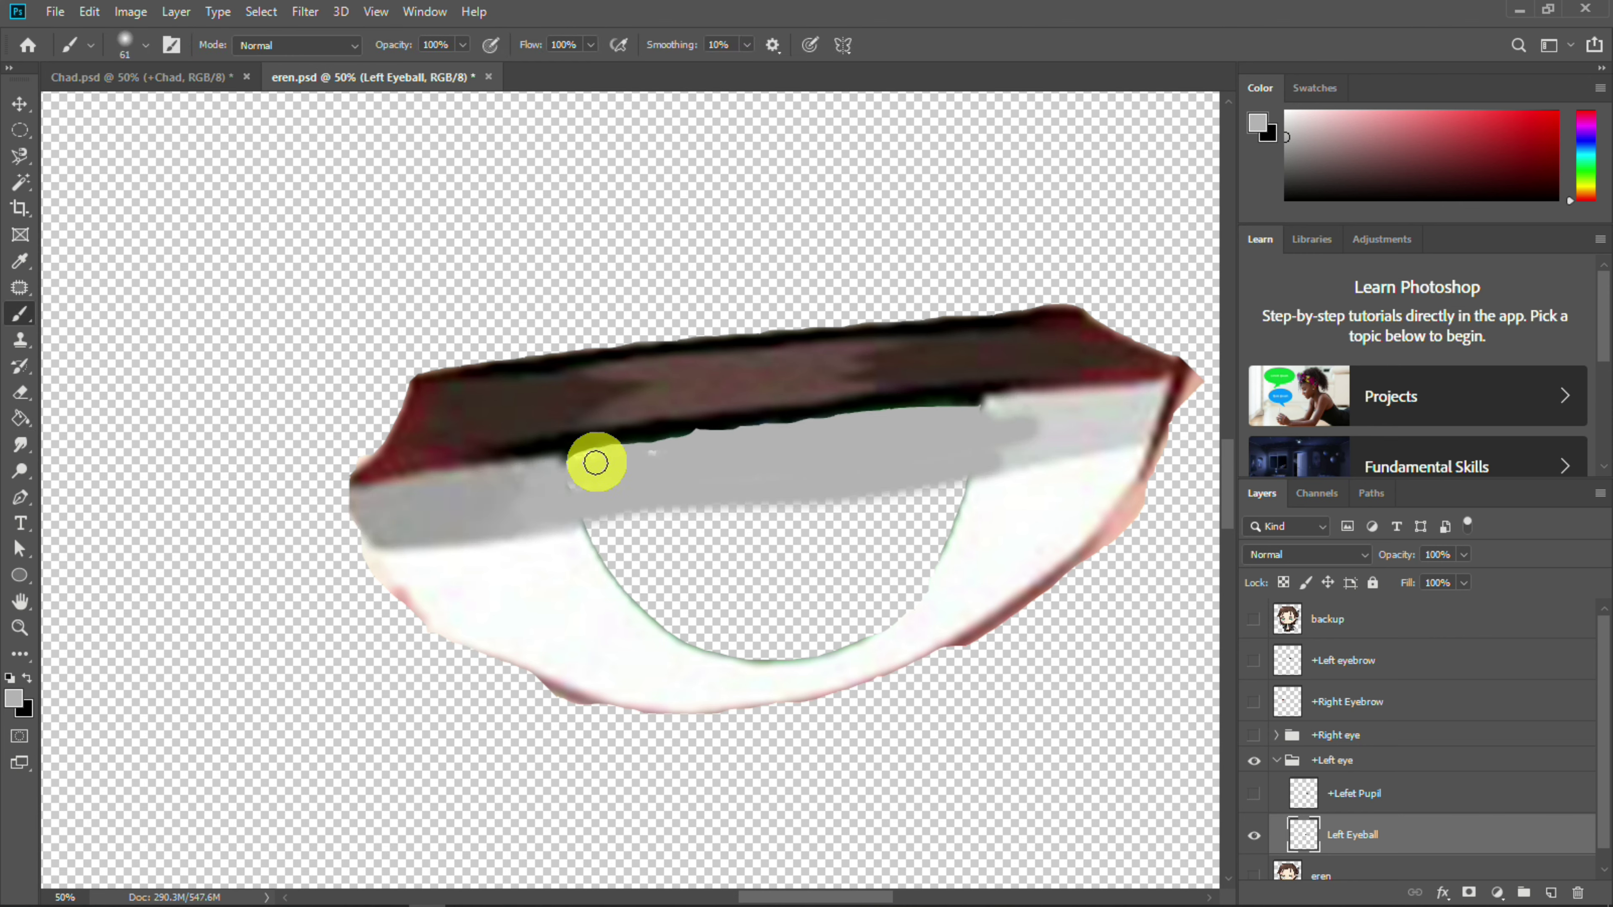
pyautogui.moveTo(994, 426); pyautogui.dragTo(1088, 423)
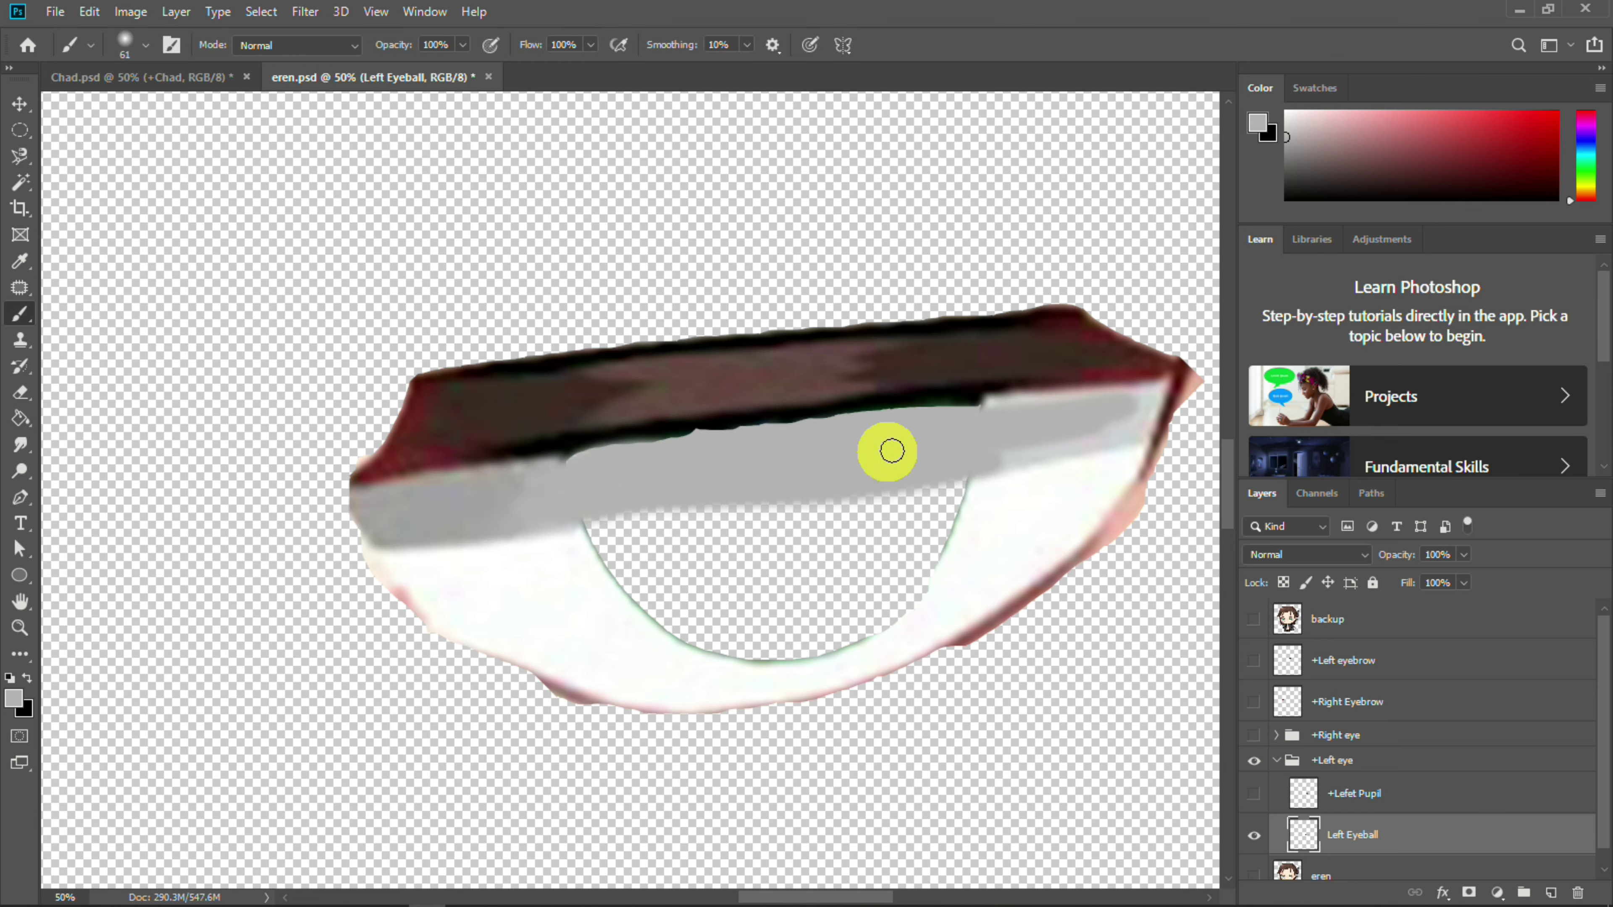
# Smudge the left eyeball's grey shadow band to blend the painted area with the original shading
pyautogui.click(19, 445)
pyautogui.click(553, 497)
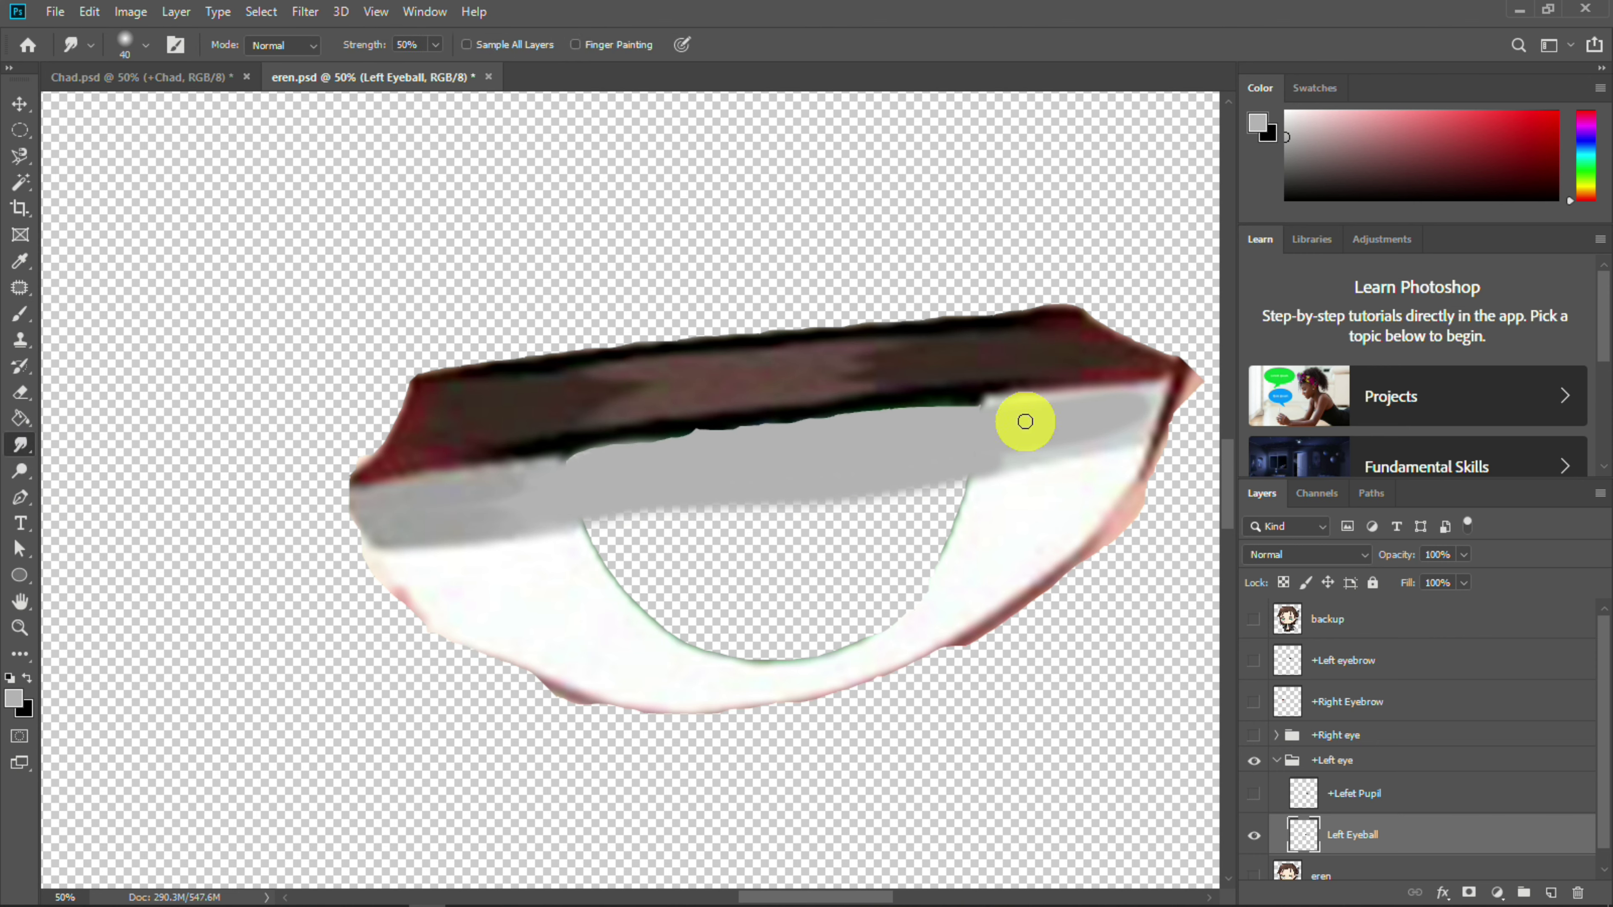
pyautogui.moveTo(835, 431); pyautogui.dragTo(691, 440)
# Paint the lower part of the left eyeball with sampled white and show +Lefet Pupil over it
pyautogui.moveTo(580, 576)
pyautogui.mouseDown()
pyautogui.moveTo(763, 655)
pyautogui.moveTo(808, 643)
pyautogui.moveTo(615, 627)
pyautogui.moveTo(856, 598)
pyautogui.moveTo(702, 602)
pyautogui.moveTo(568, 538)
pyautogui.moveTo(943, 501)
pyautogui.moveTo(845, 523)
pyautogui.mouseUp()
pyautogui.click(20, 313)
pyautogui.keyDown('alt'); pyautogui.click(563, 586); pyautogui.keyUp('alt')
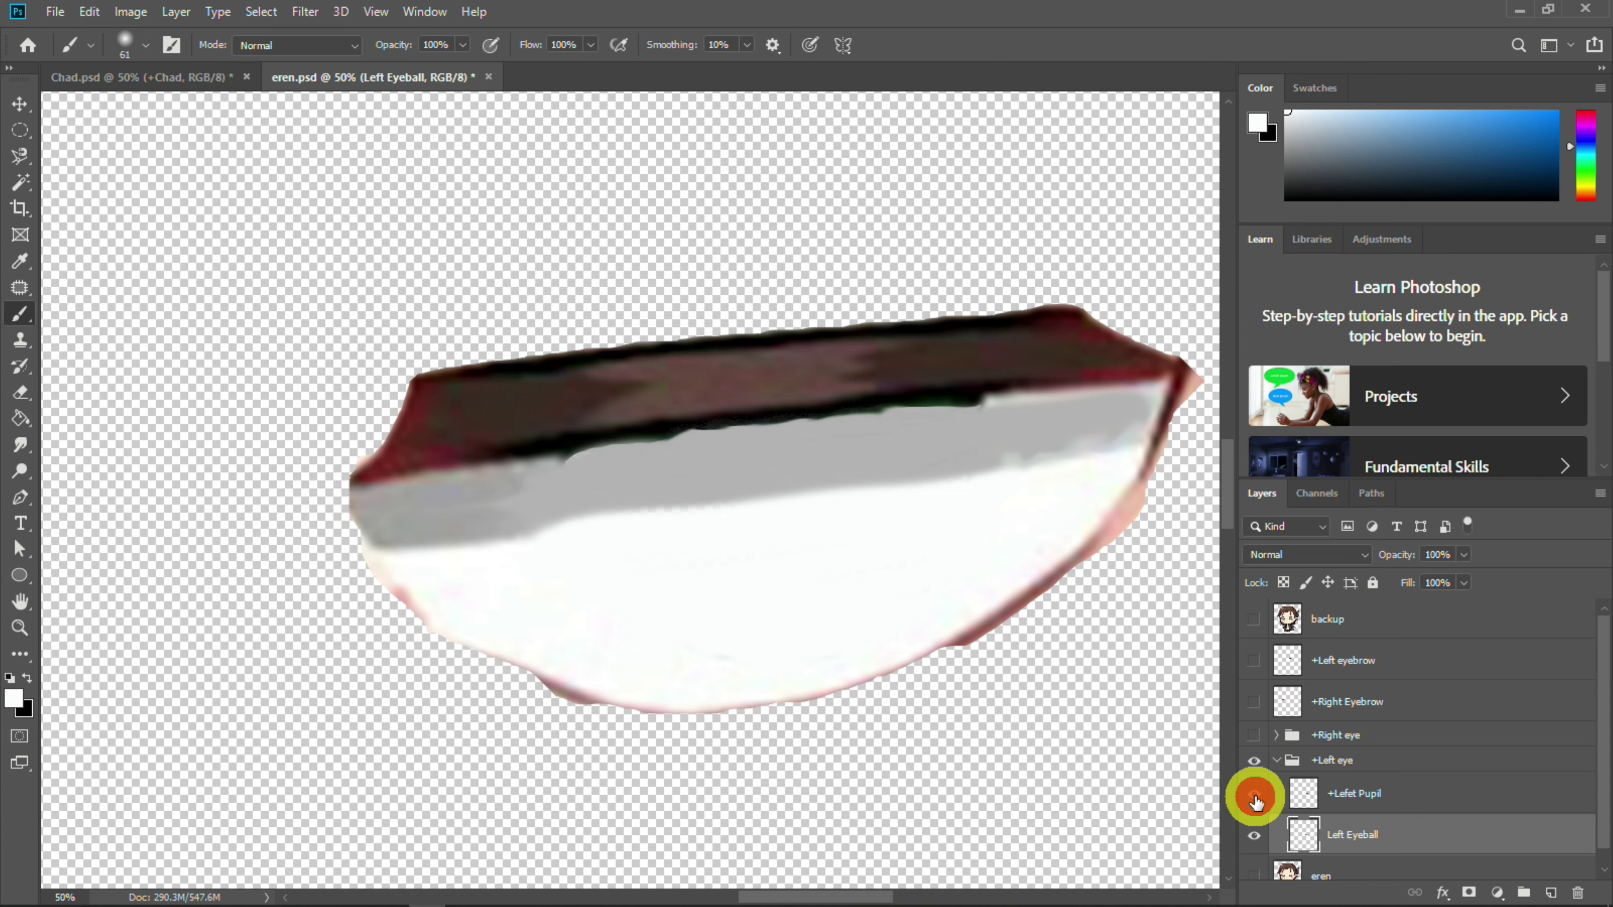
pyautogui.click(1254, 797)
pyautogui.hotkey('ctrl', '-')
pyautogui.hotkey('ctrl', '-')
pyautogui.hotkey('ctrl', '-')
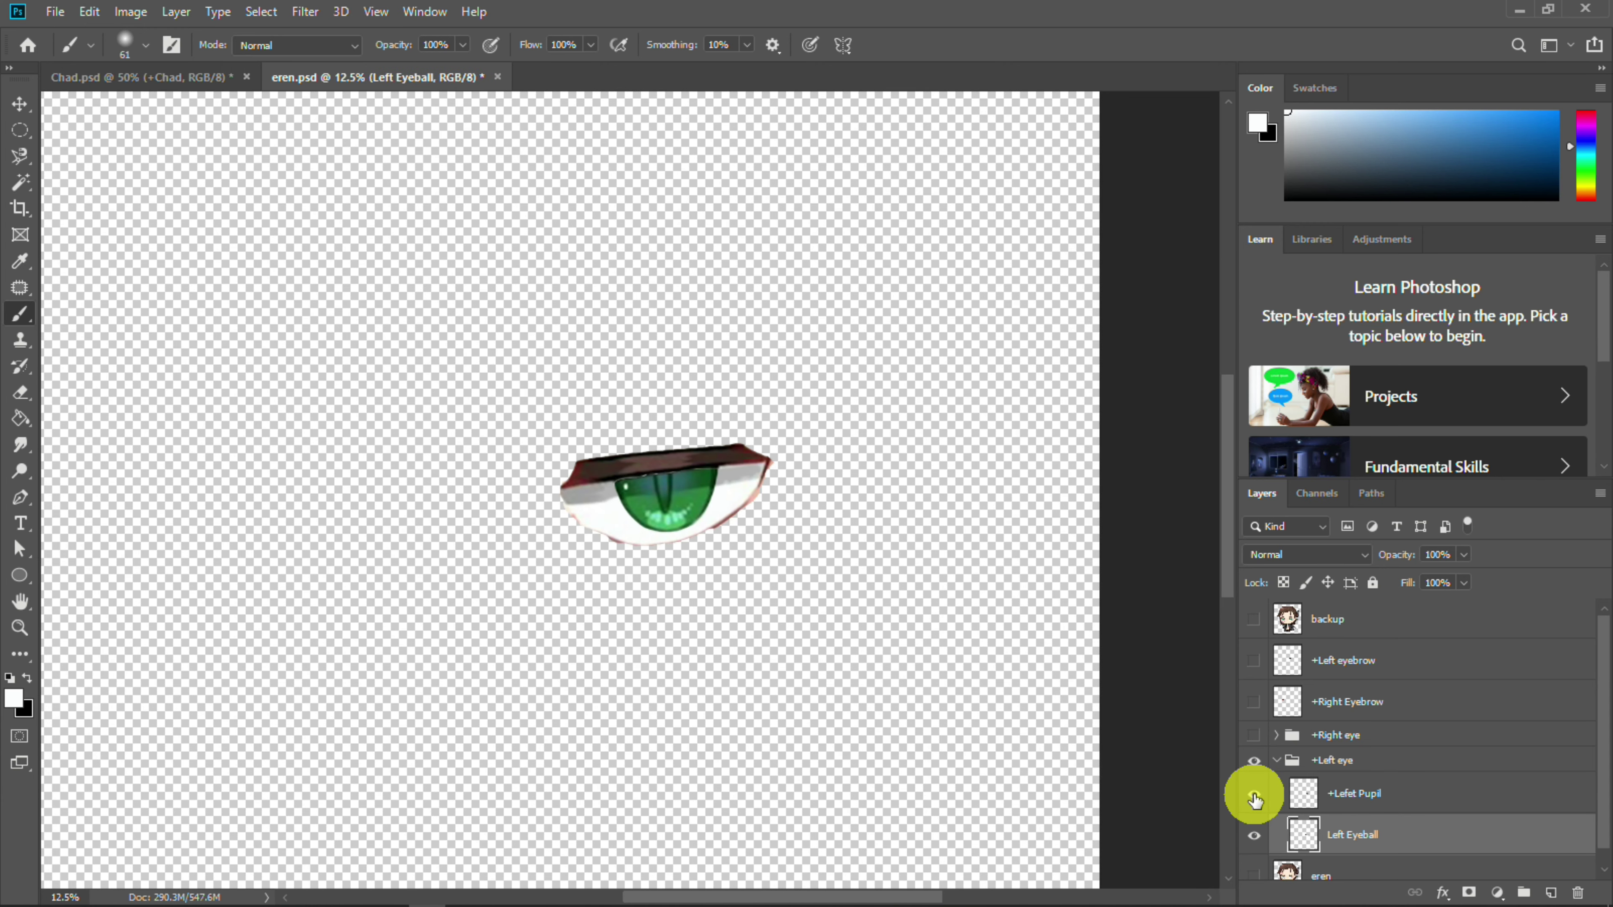
# Show the +Right eye group, both eyebrow layers and the eren layer, collapse +Left eye and save the file
pyautogui.moveTo(1254, 736); pyautogui.dragTo(1255, 702)
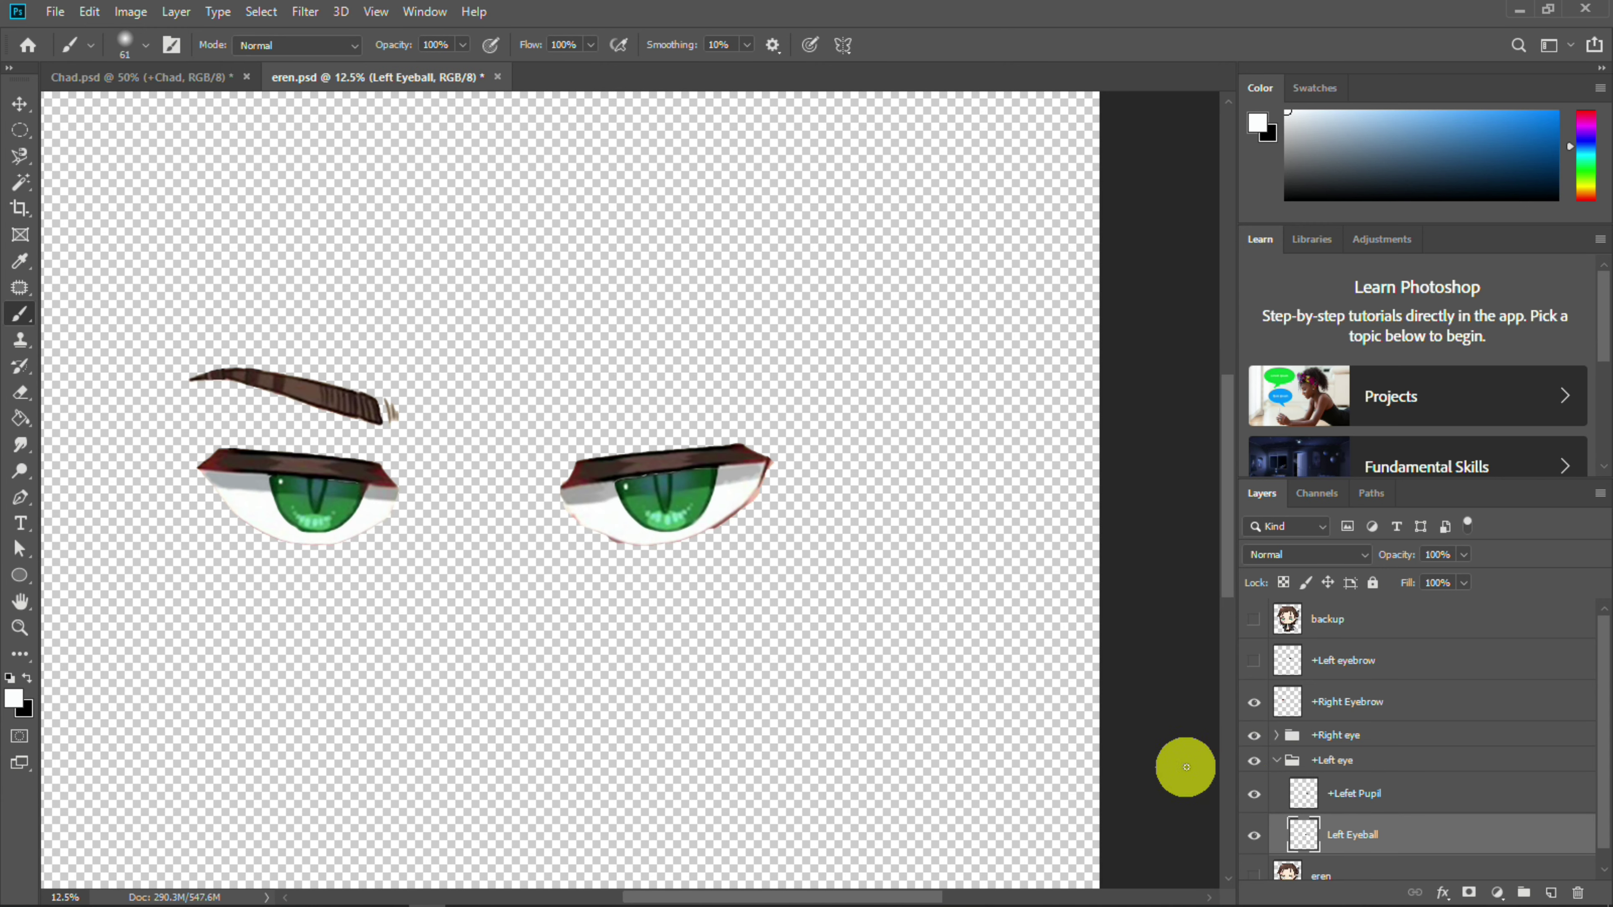
pyautogui.click(1278, 766)
pyautogui.click(1254, 794)
pyautogui.click(1255, 661)
pyautogui.hotkey('ctrl', '-')
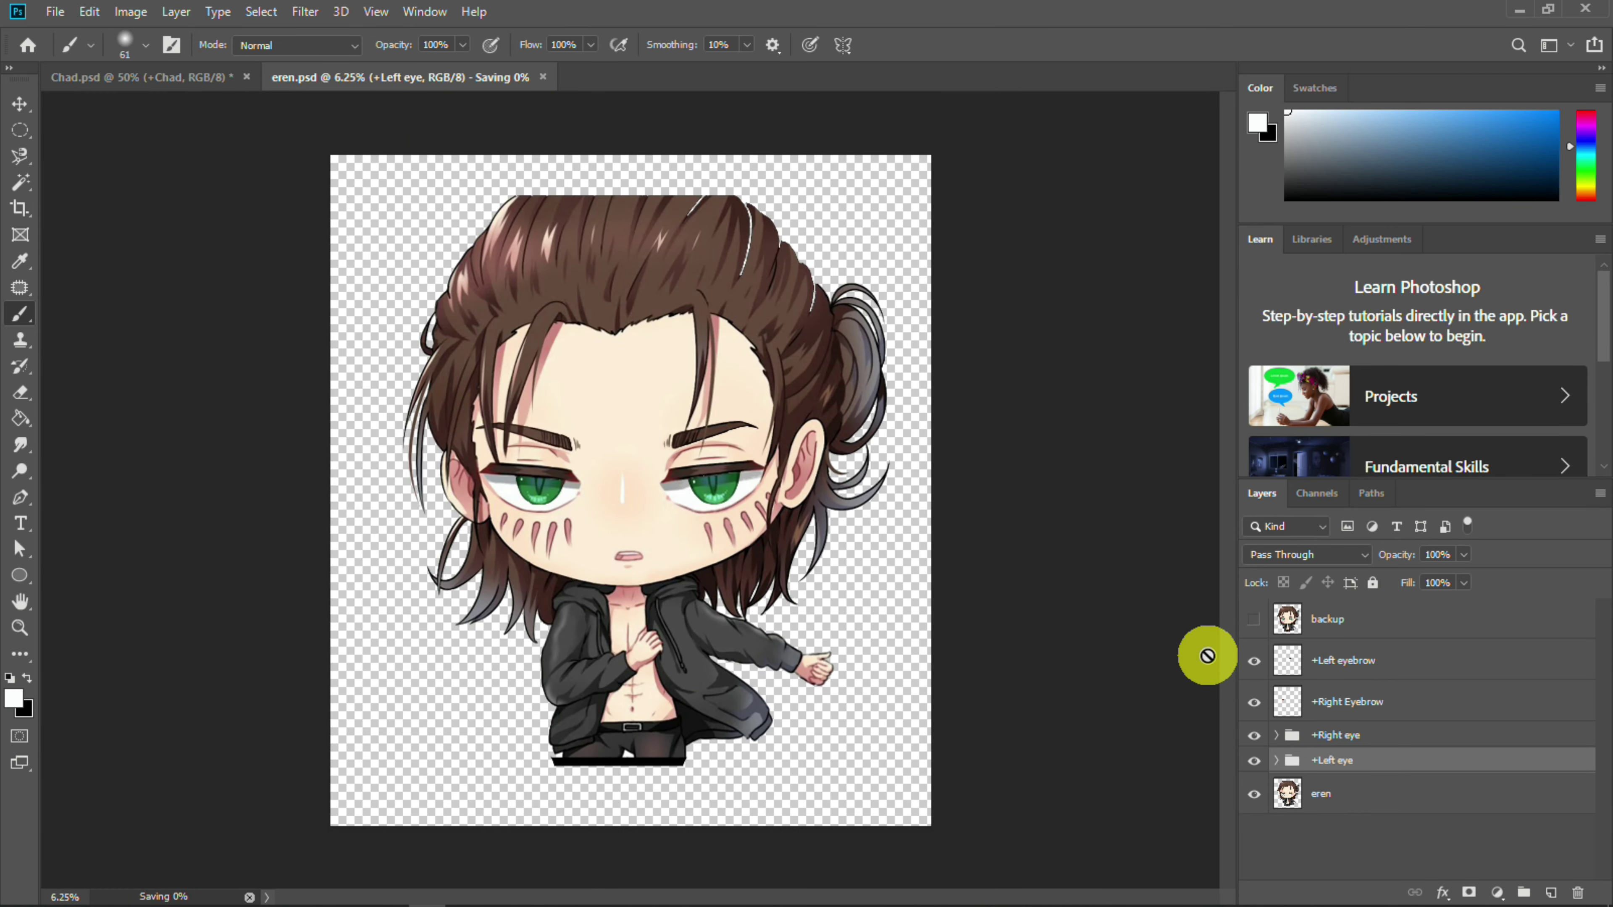
pyautogui.hotkey('ctrl', 's')
# Copy the +Mouth group from Chad.psd into eren.psd
pyautogui.click(161, 89)
pyautogui.click(1355, 746)
pyautogui.click(376, 87)
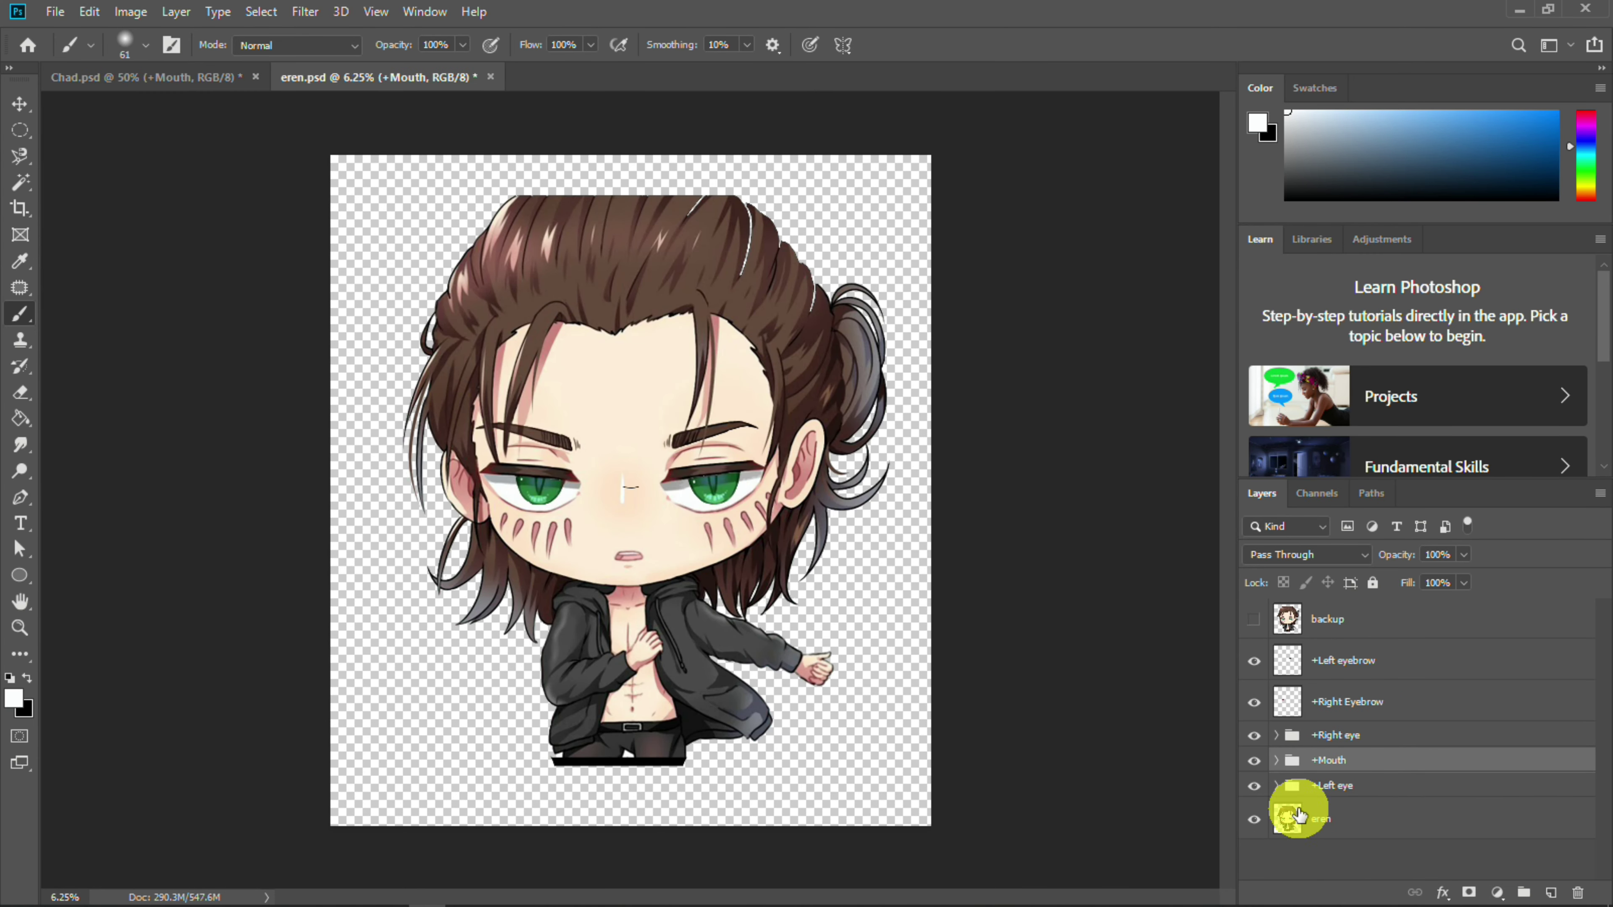
# Scale the +Mouth group to 510.16% and move it over the figure's mouth
pyautogui.hotkey('ctrl', 't')
pyautogui.moveTo(642, 482); pyautogui.dragTo(800, 402)
pyautogui.moveTo(664, 449); pyautogui.dragTo(588, 579)
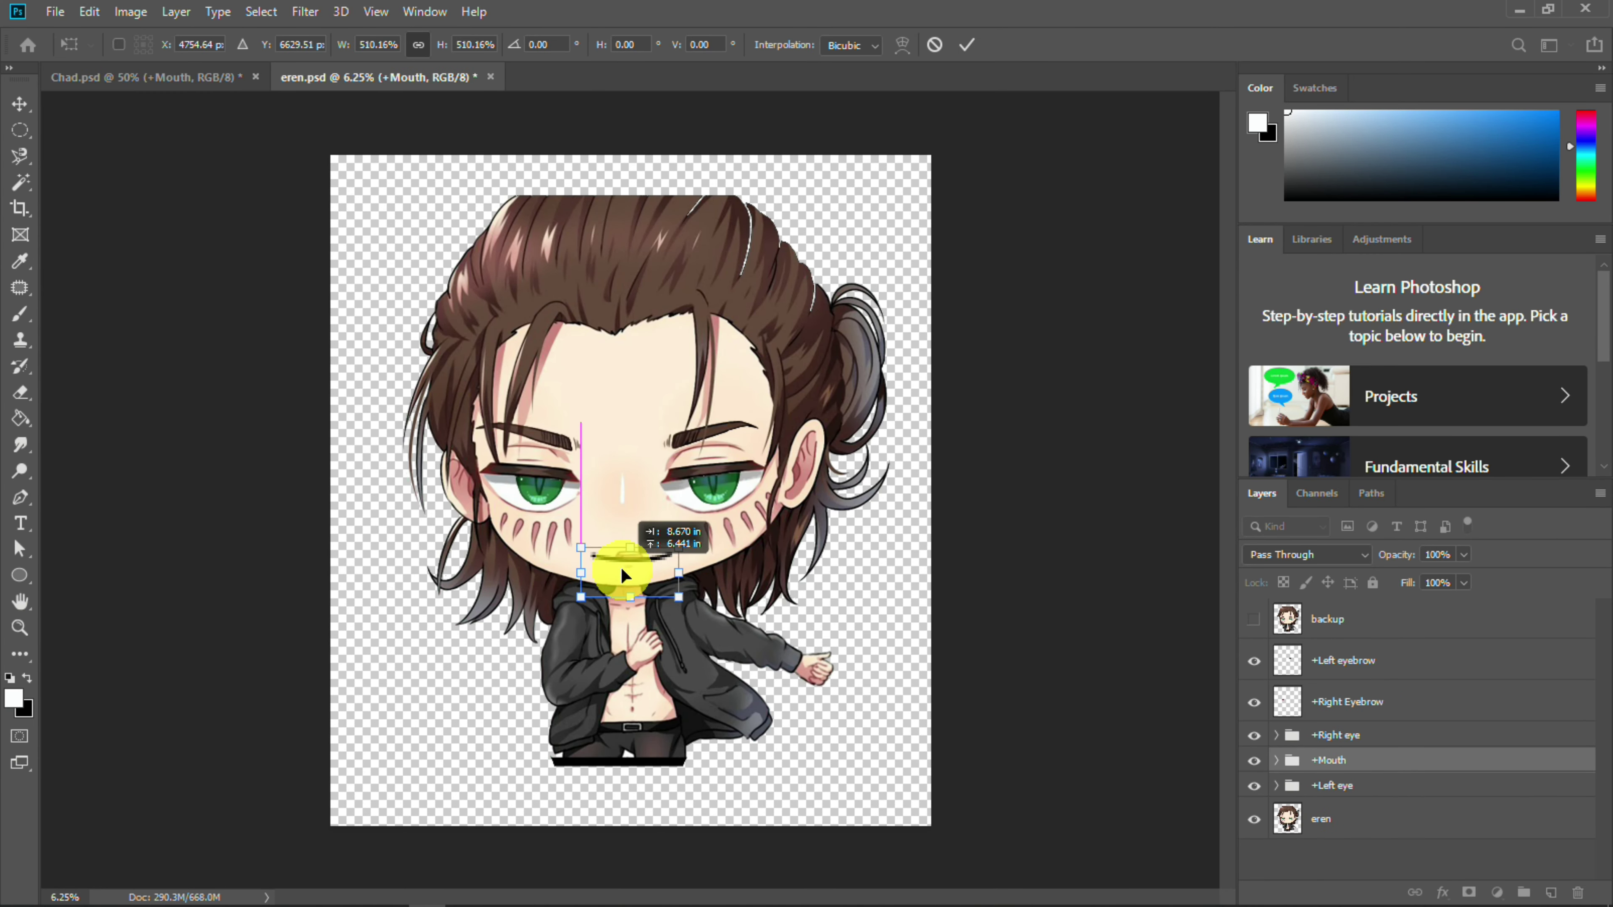
pyautogui.press('Return')
# Outline the mouth on the eren layer with a Pen path, convert it to an unfeathered selection and copy it to a new layer
pyautogui.hotkey('ctrl', '+')
pyautogui.hotkey('ctrl', '+')
pyautogui.hotkey('ctrl', '+')
pyautogui.hotkey('ctrl', '+')
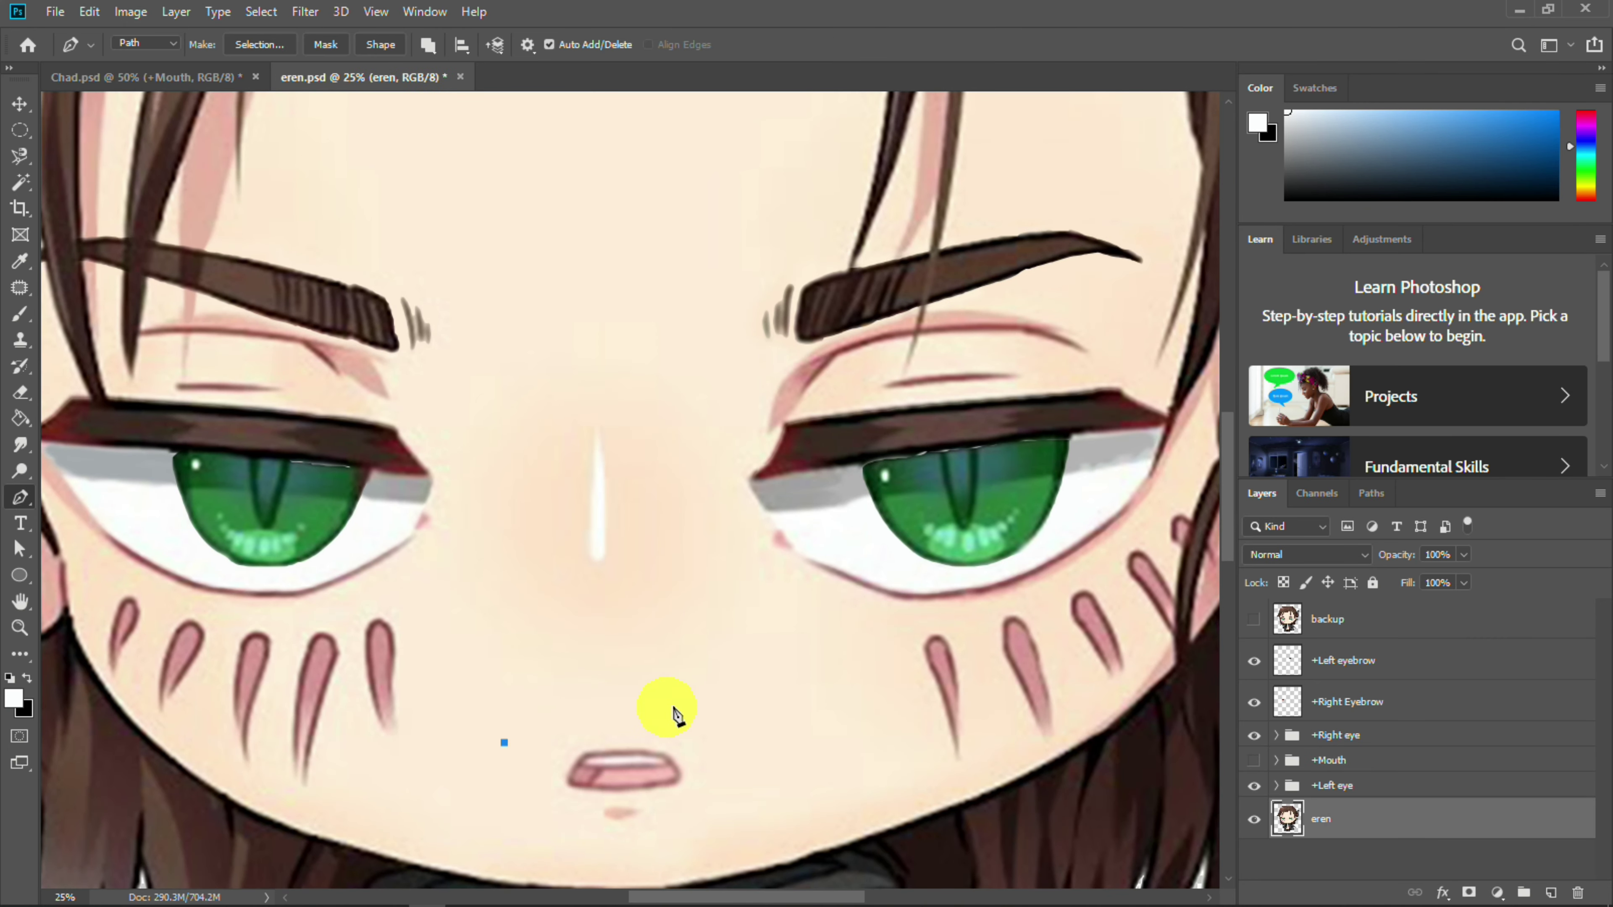
pyautogui.click(695, 706)
pyautogui.click(774, 793)
pyautogui.click(673, 851)
pyautogui.click(504, 743)
pyautogui.rightClick(503, 748)
pyautogui.click(575, 382)
pyautogui.click(910, 244)
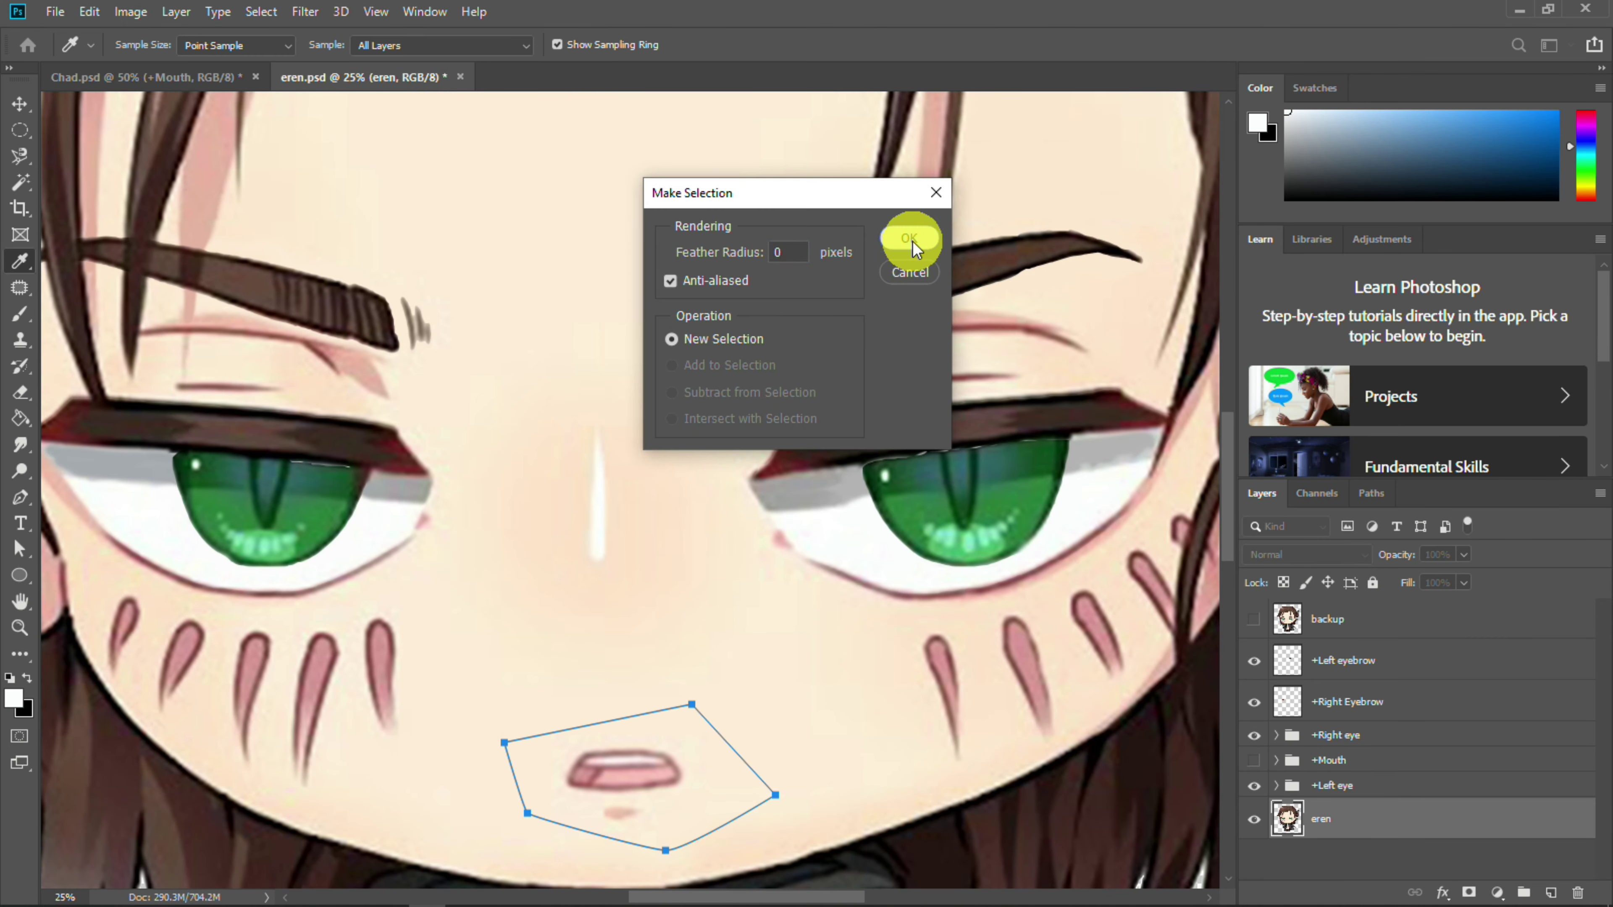
pyautogui.hotkey('ctrl', 'j')
# Paint over the original mouth on the eren layer with sampled skin colour and a 95 px brush
pyautogui.click(1347, 866)
pyautogui.click(20, 262)
pyautogui.click(678, 723)
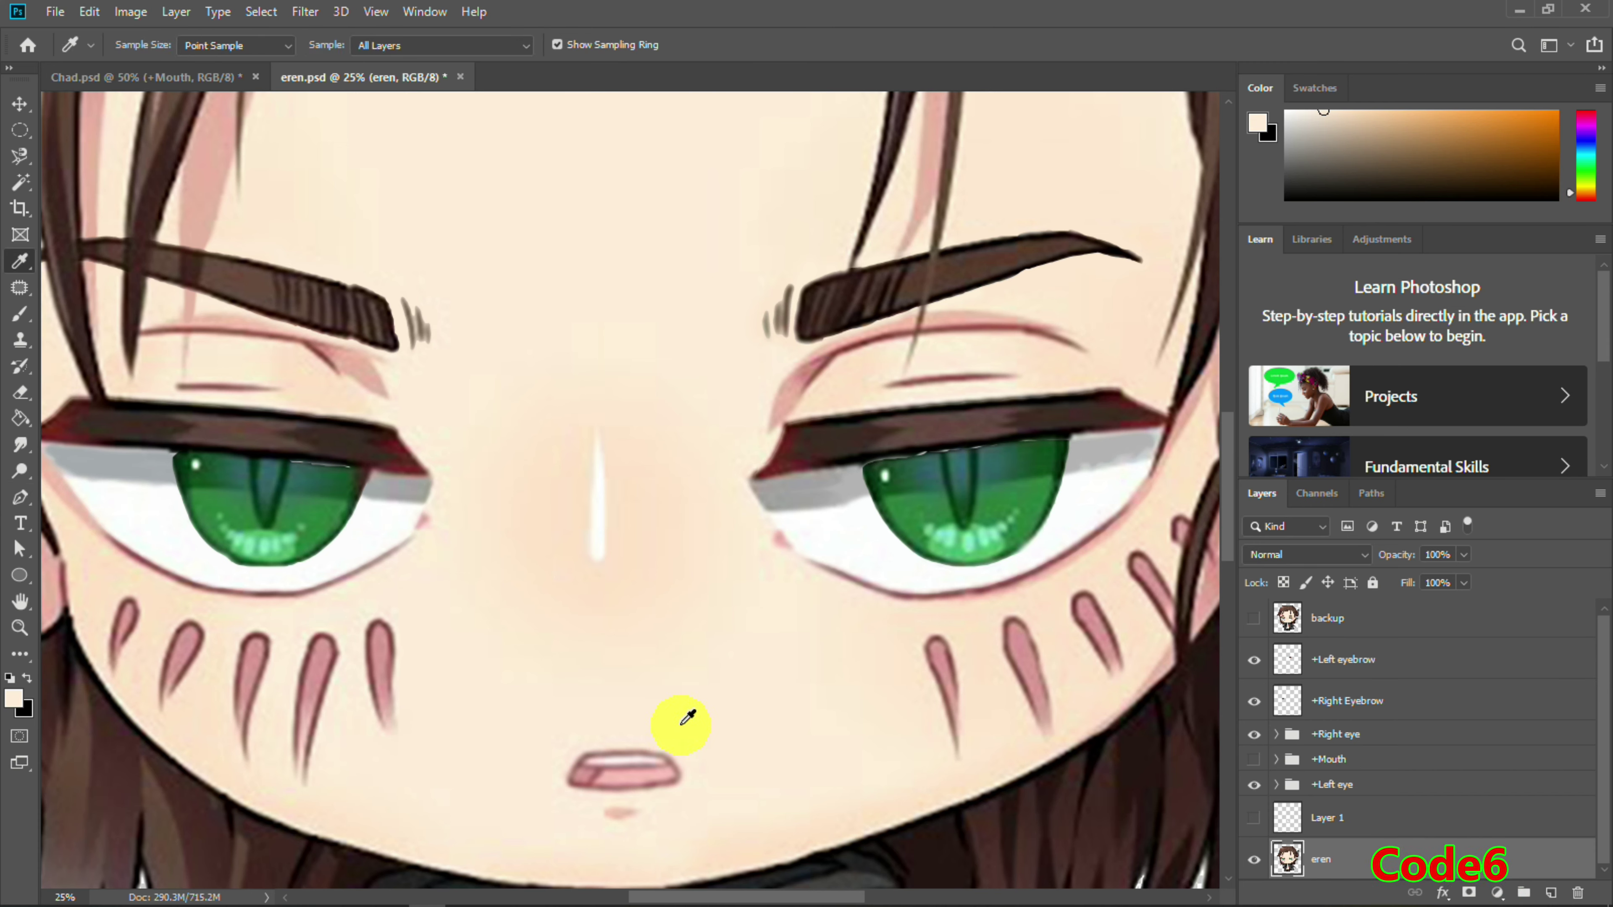
pyautogui.click(20, 313)
pyautogui.rightClick(701, 705)
pyautogui.moveTo(618, 765)
pyautogui.mouseDown()
pyautogui.moveTo(671, 773)
pyautogui.moveTo(634, 775)
pyautogui.mouseUp()
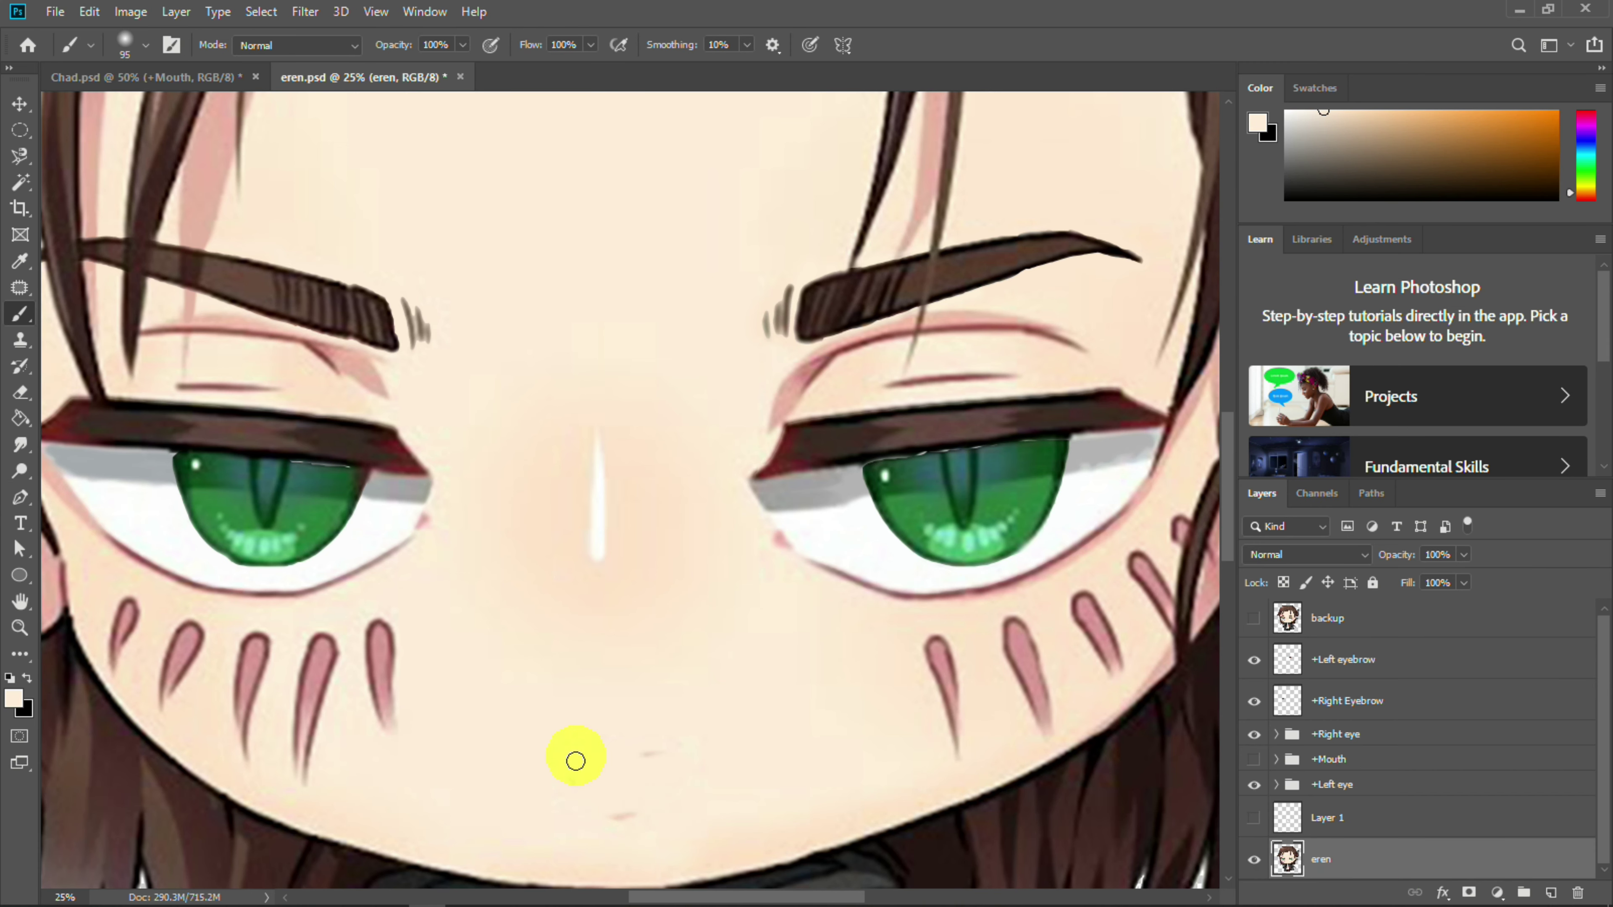
# Show the copied mouth layer, move it into the +Mouth group and rename it as Neutral
pyautogui.click(1260, 818)
pyautogui.moveTo(1340, 815)
pyautogui.mouseDown()
pyautogui.moveTo(1344, 747)
pyautogui.moveTo(1343, 802)
pyautogui.mouseUp()
pyautogui.click(1274, 802)
pyautogui.click(1324, 773)
pyautogui.write('Neutral')
pyautogui.press('Return')
# Show the +Mouth group and delete the imported mouth layer directly below the new Neutral layer
pyautogui.click(1253, 764)
pyautogui.click(1254, 836)
pyautogui.click(1385, 840)
pyautogui.press('Delete')
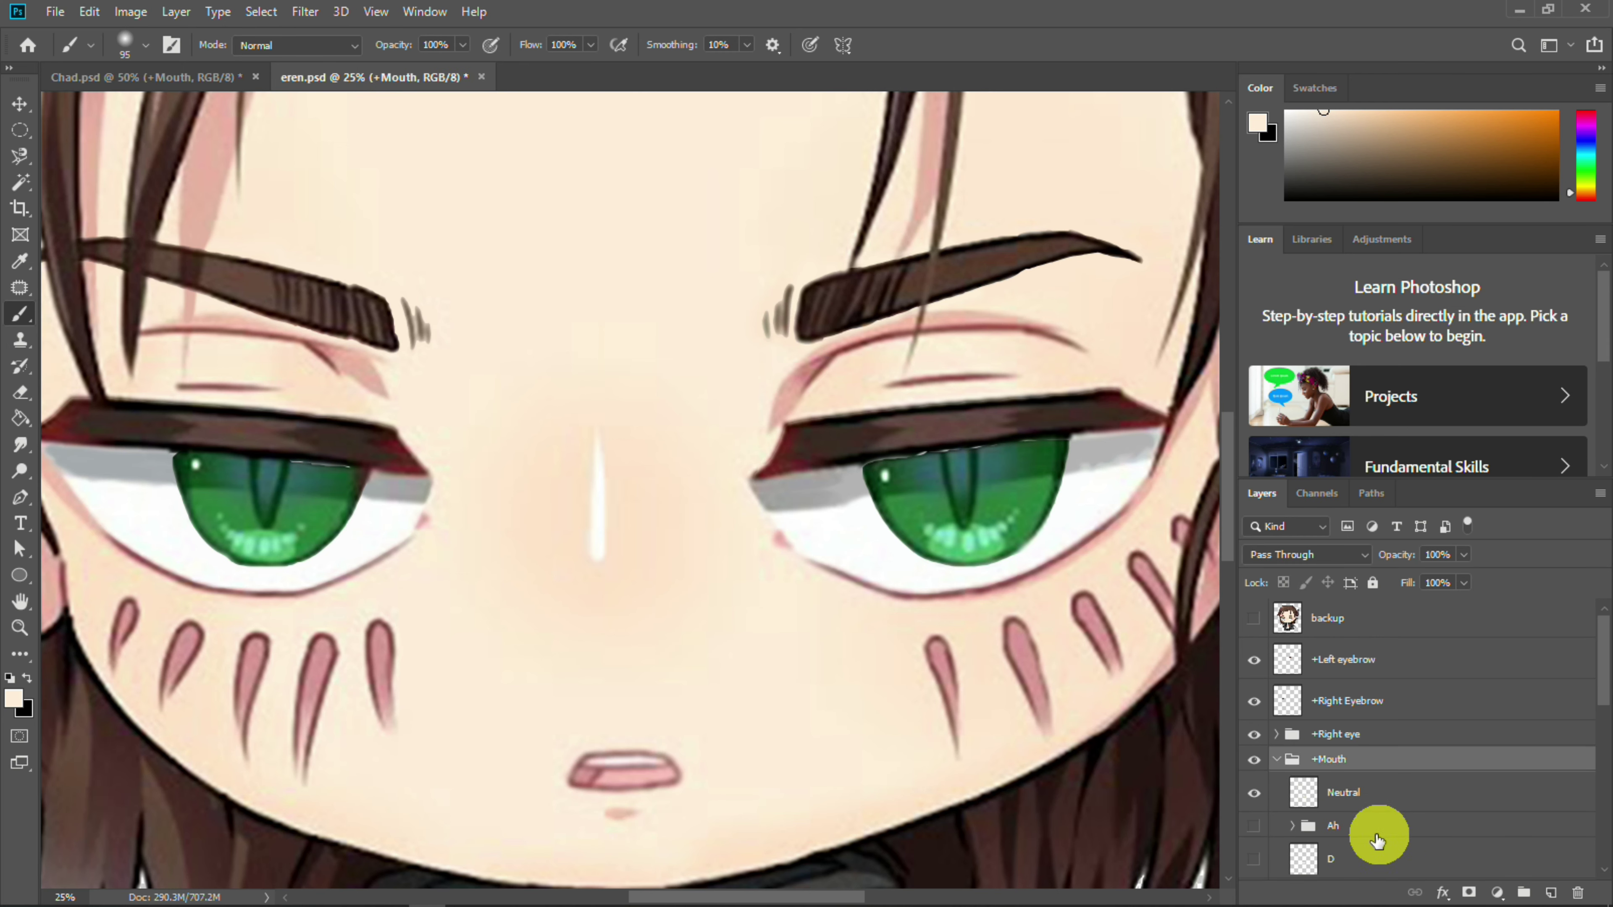
# Check the Ah mouth's visibility and move the Neutral layer out of the +Mouth group
pyautogui.click(1254, 829)
pyautogui.click(1253, 829)
pyautogui.moveTo(1341, 794); pyautogui.dragTo(1350, 753)
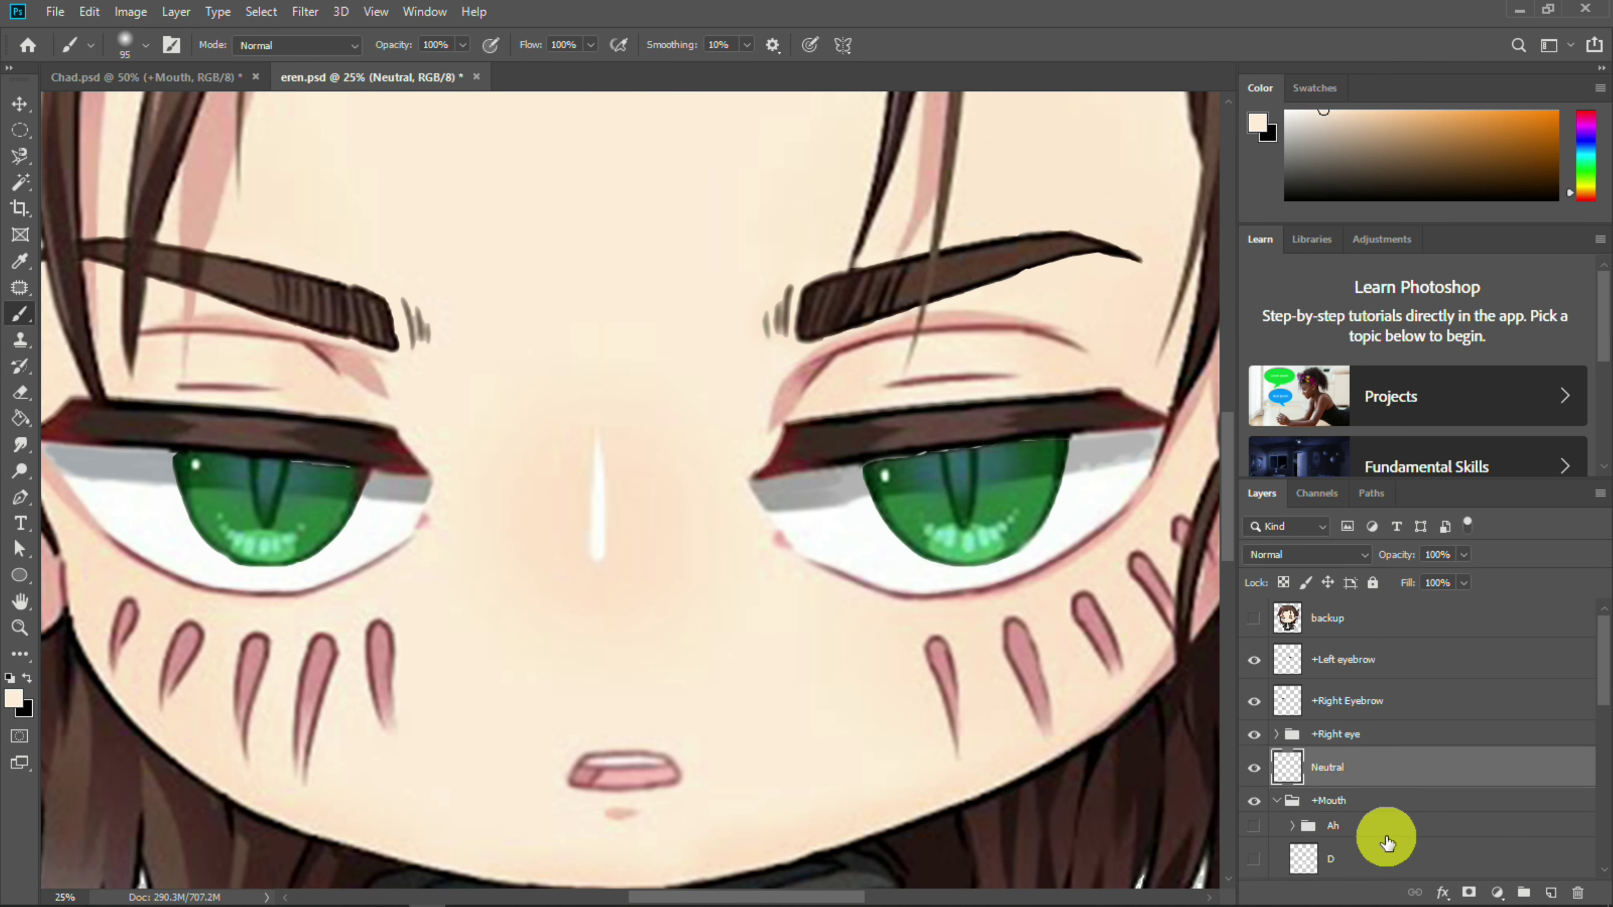
# Show the Ah mouth, scale the +Mouth group down to 54.26% and centre it over the figure's mouth
pyautogui.click(1251, 823)
pyautogui.click(1351, 806)
pyautogui.hotkey('ctrl', 't')
pyautogui.moveTo(825, 736); pyautogui.dragTo(722, 788)
pyautogui.moveTo(572, 862); pyautogui.dragTo(610, 779)
pyautogui.moveTo(761, 706); pyautogui.dragTo(682, 746)
pyautogui.moveTo(582, 805); pyautogui.dragTo(623, 781)
pyautogui.press('Return')
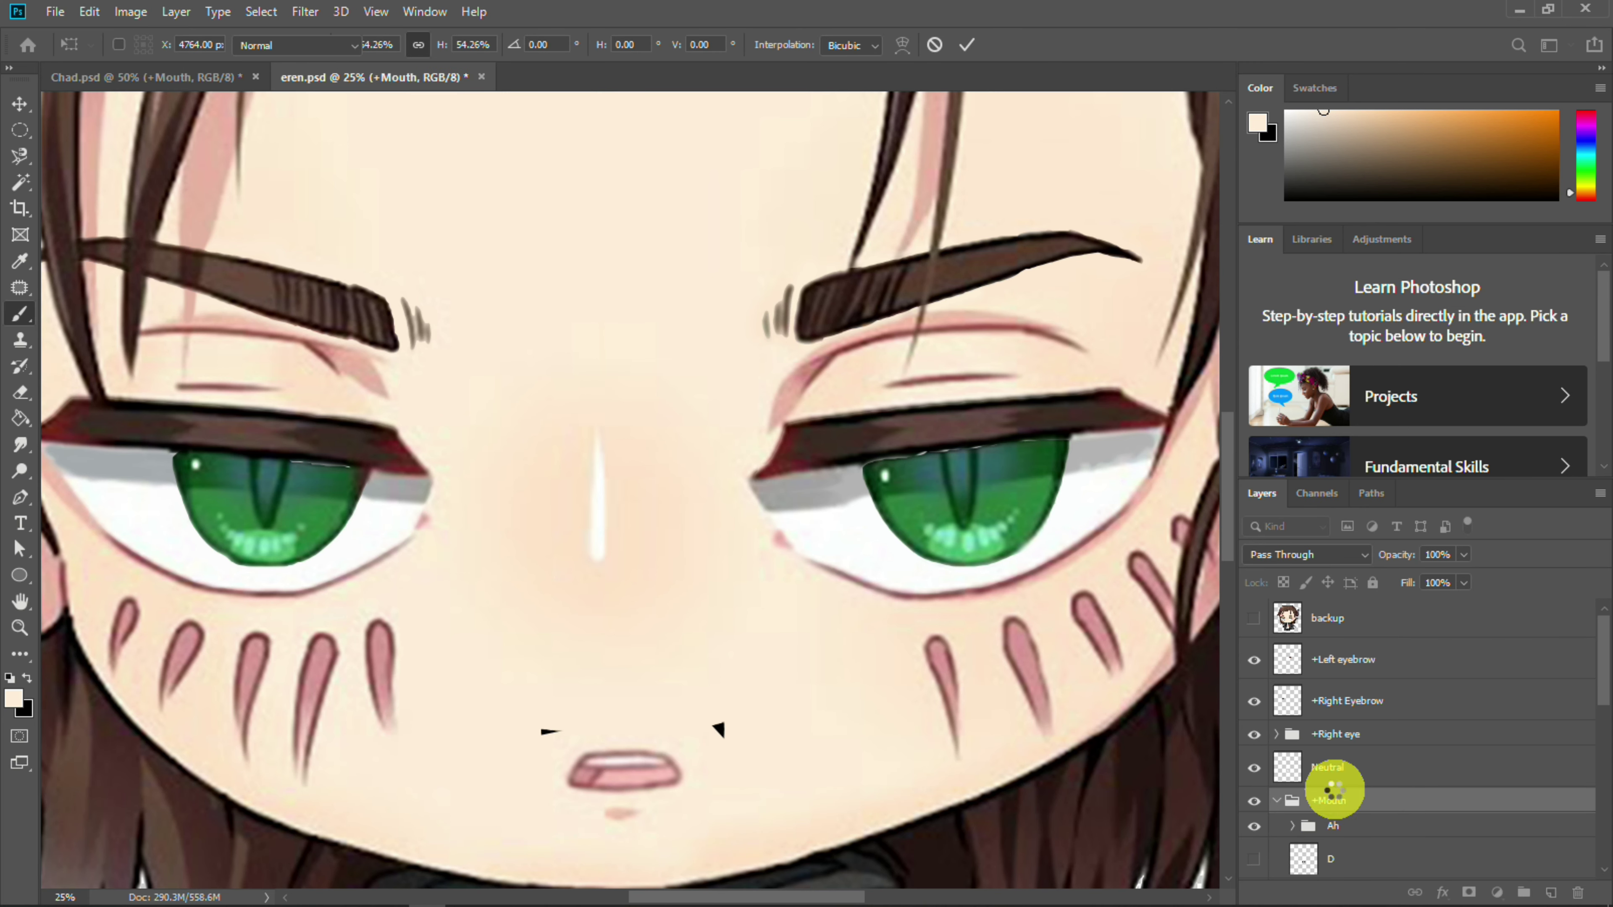
# Move the Neutral layer back into the +Mouth group, hide the Ah mouth and save the file
pyautogui.moveTo(1336, 779); pyautogui.dragTo(1334, 806)
pyautogui.click(1277, 762)
pyautogui.hotkey('ctrl', 's')
pyautogui.click(1277, 761)
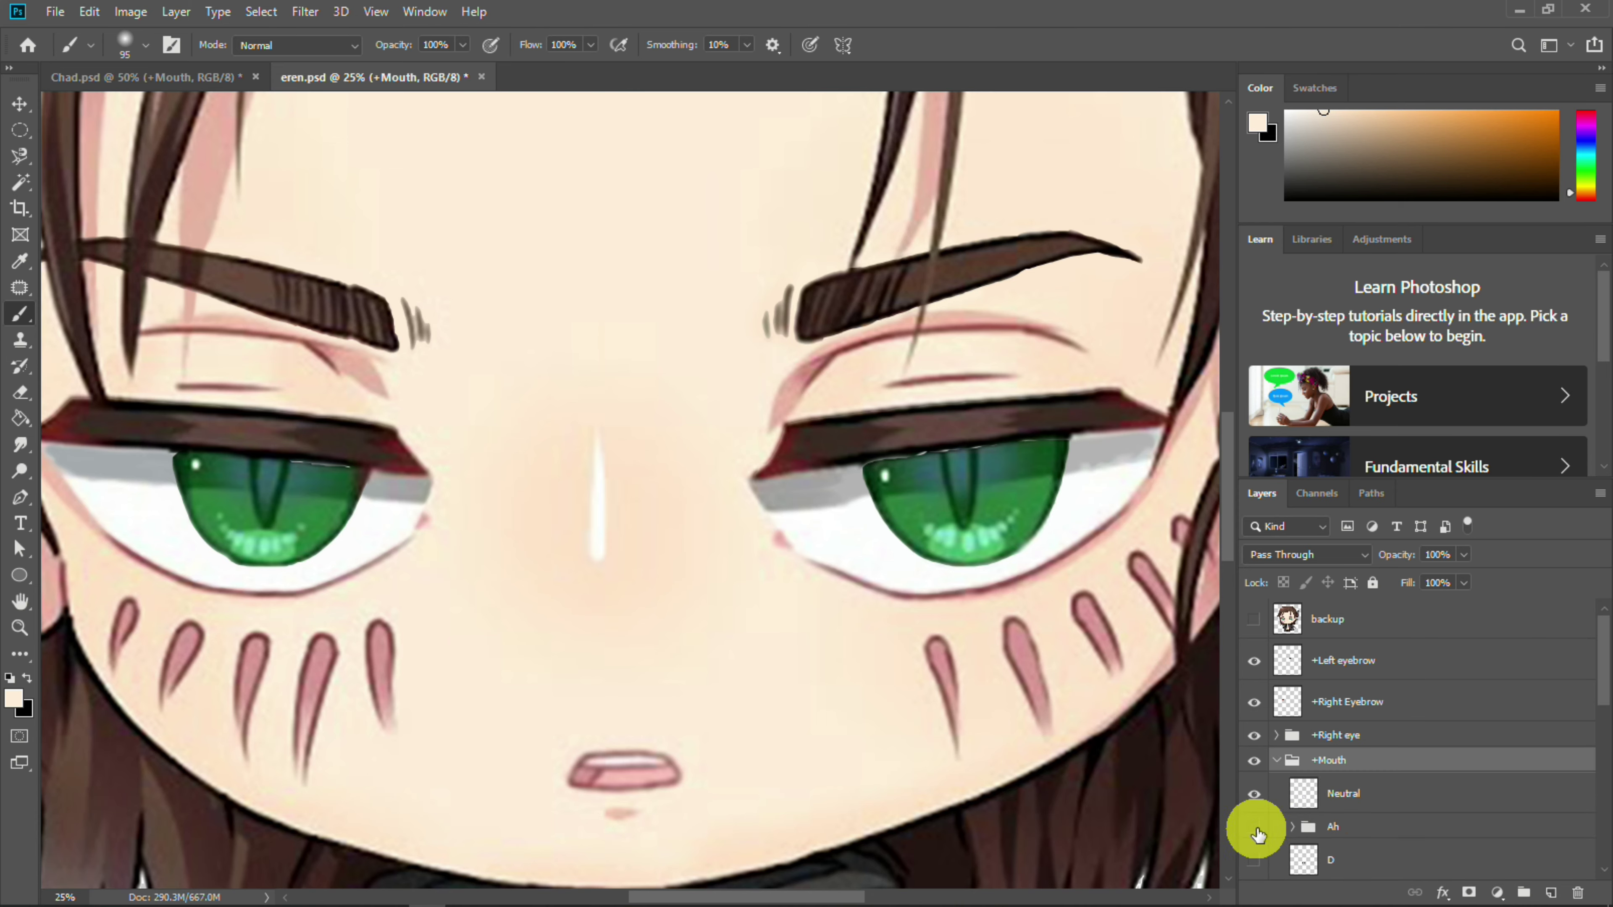
# Launch Adobe Character Animator
pyautogui.press('super')
pyautogui.write('chara')
pyautogui.press('Return')
pyautogui.click(484, 82)
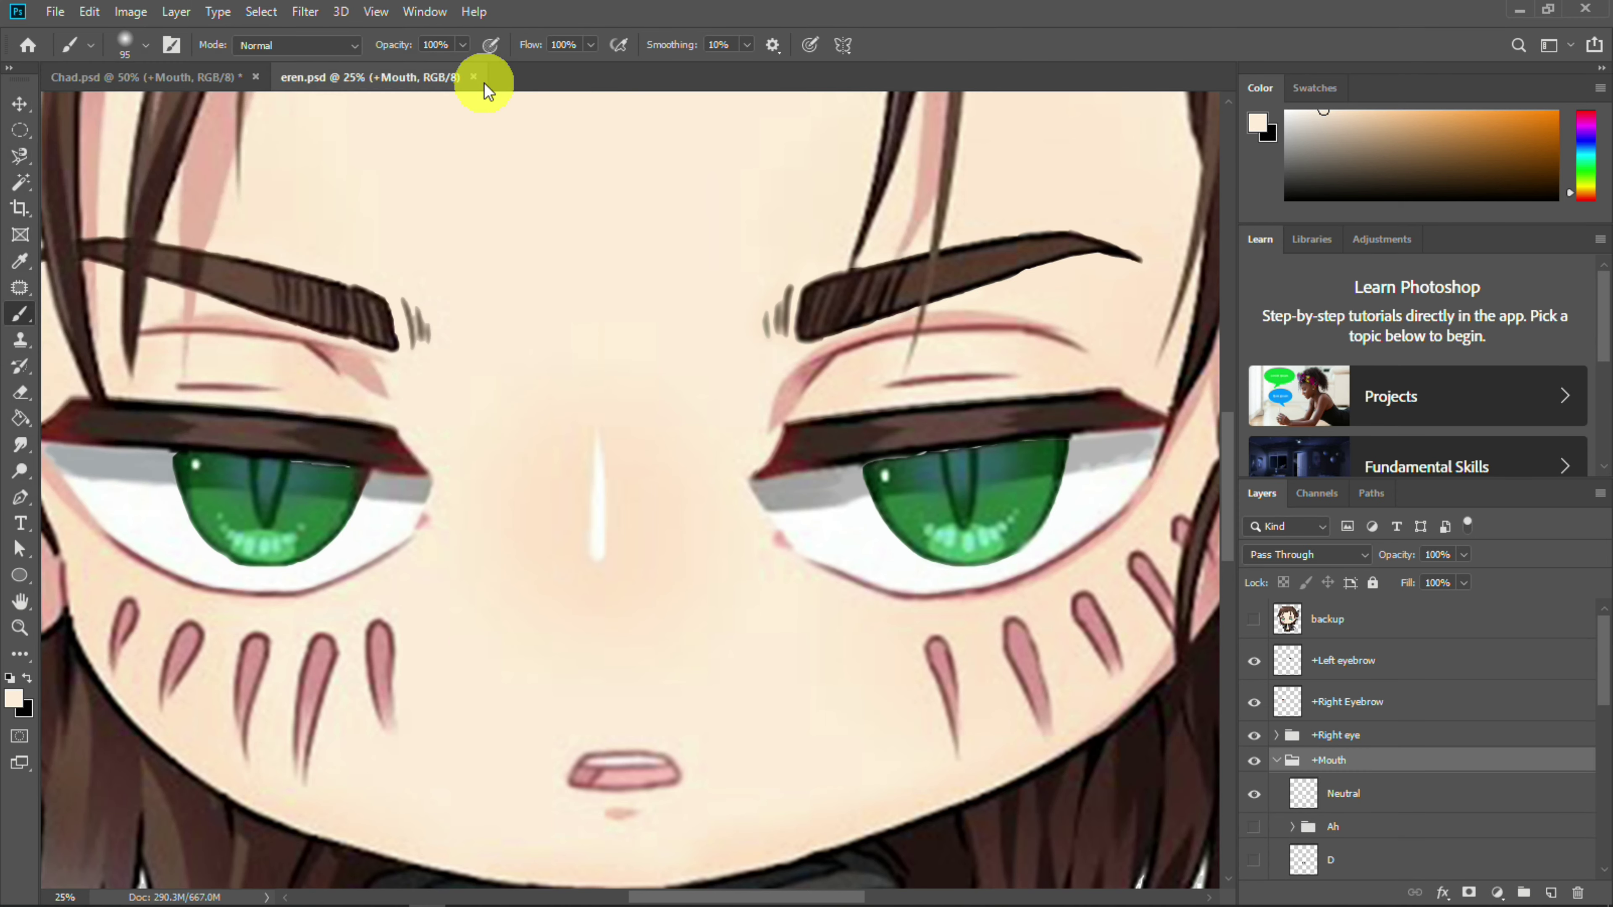
pyautogui.press('super')
pyautogui.write('chara')
pyautogui.press('Down')
pyautogui.press('Return')
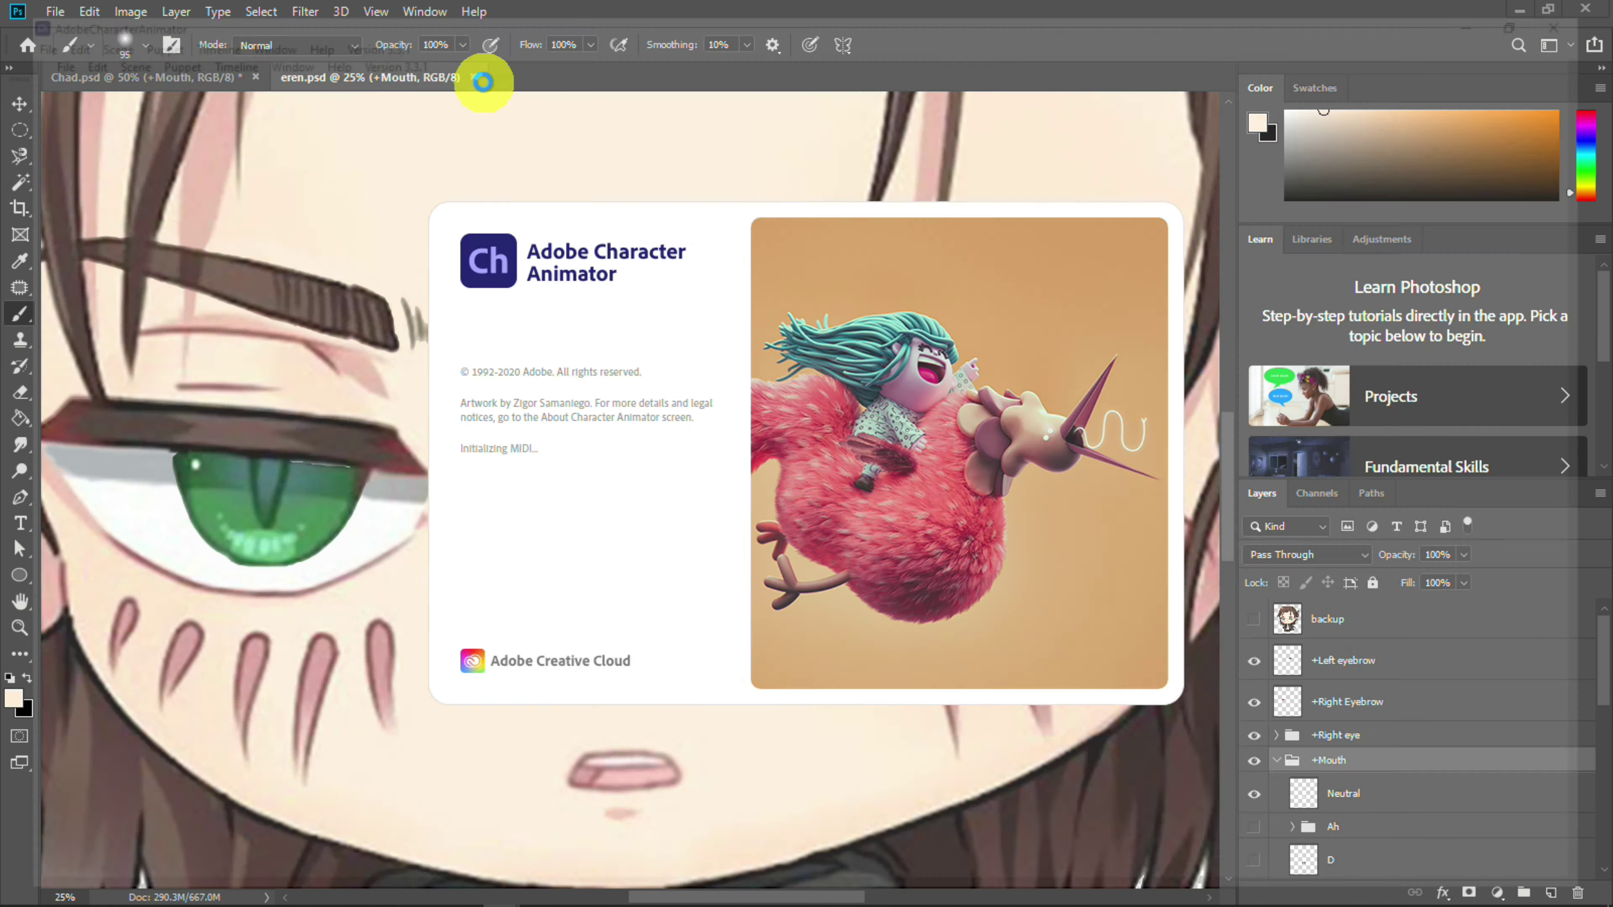
# Import the eren Photoshop file from its folder into the Character Animator project and set the camera's rest pose
pyautogui.hotkey('alt', 'Tab')
pyautogui.hotkey('alt', 'Tab')
pyautogui.hotkey('alt', 'Tab')
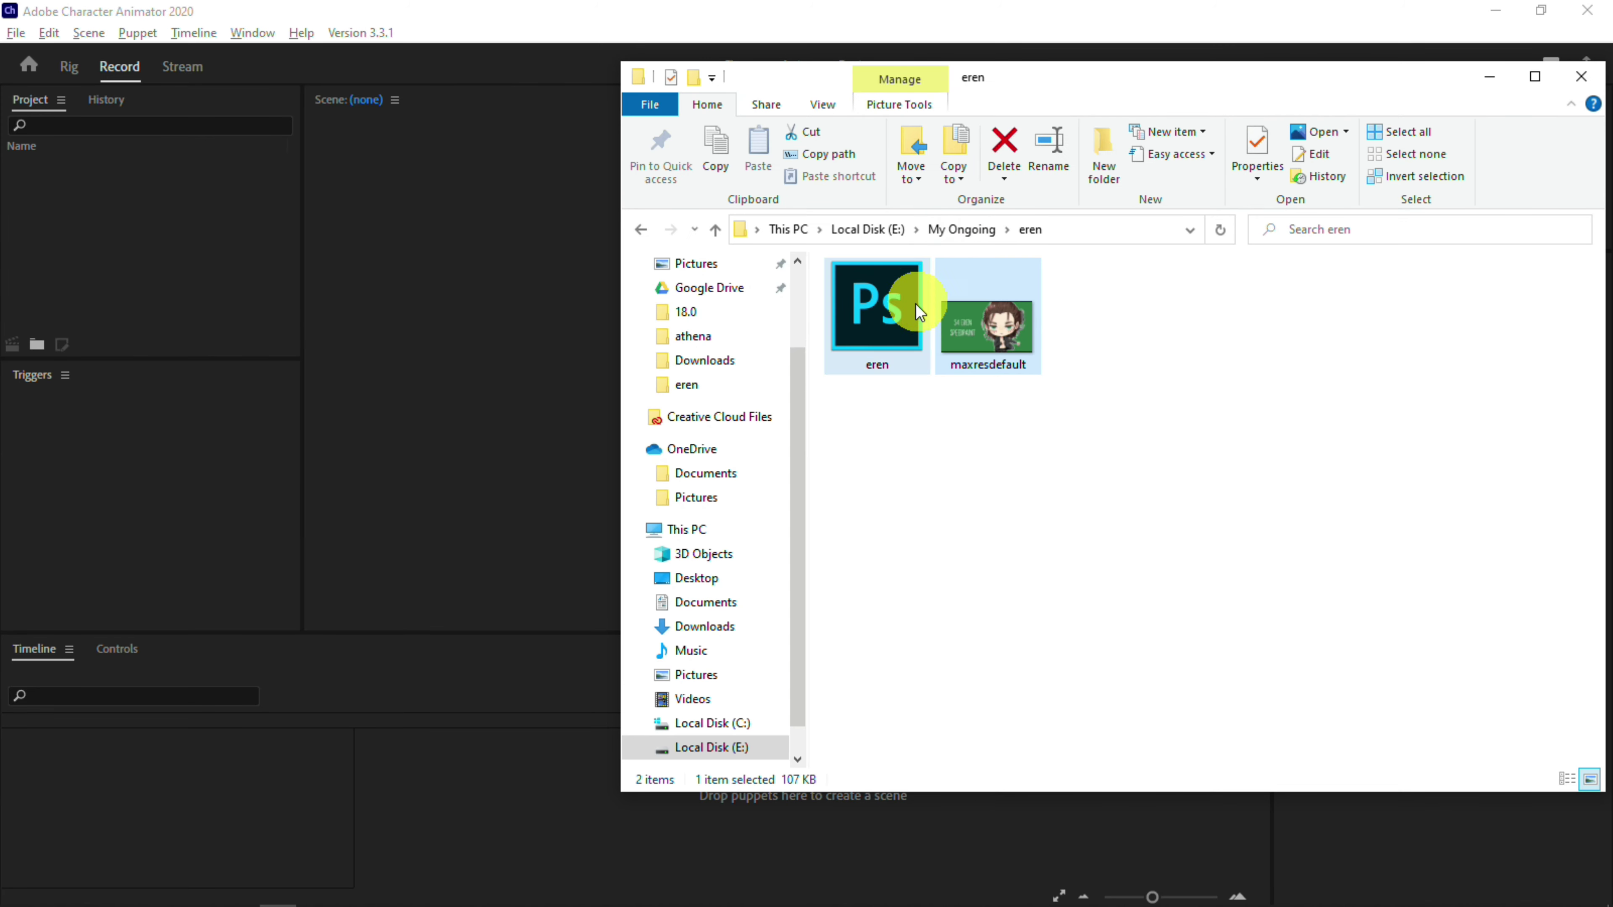
pyautogui.moveTo(1086, 78); pyautogui.dragTo(1328, 289)
pyautogui.moveTo(1119, 522); pyautogui.dragTo(109, 286)
pyautogui.click(216, 190)
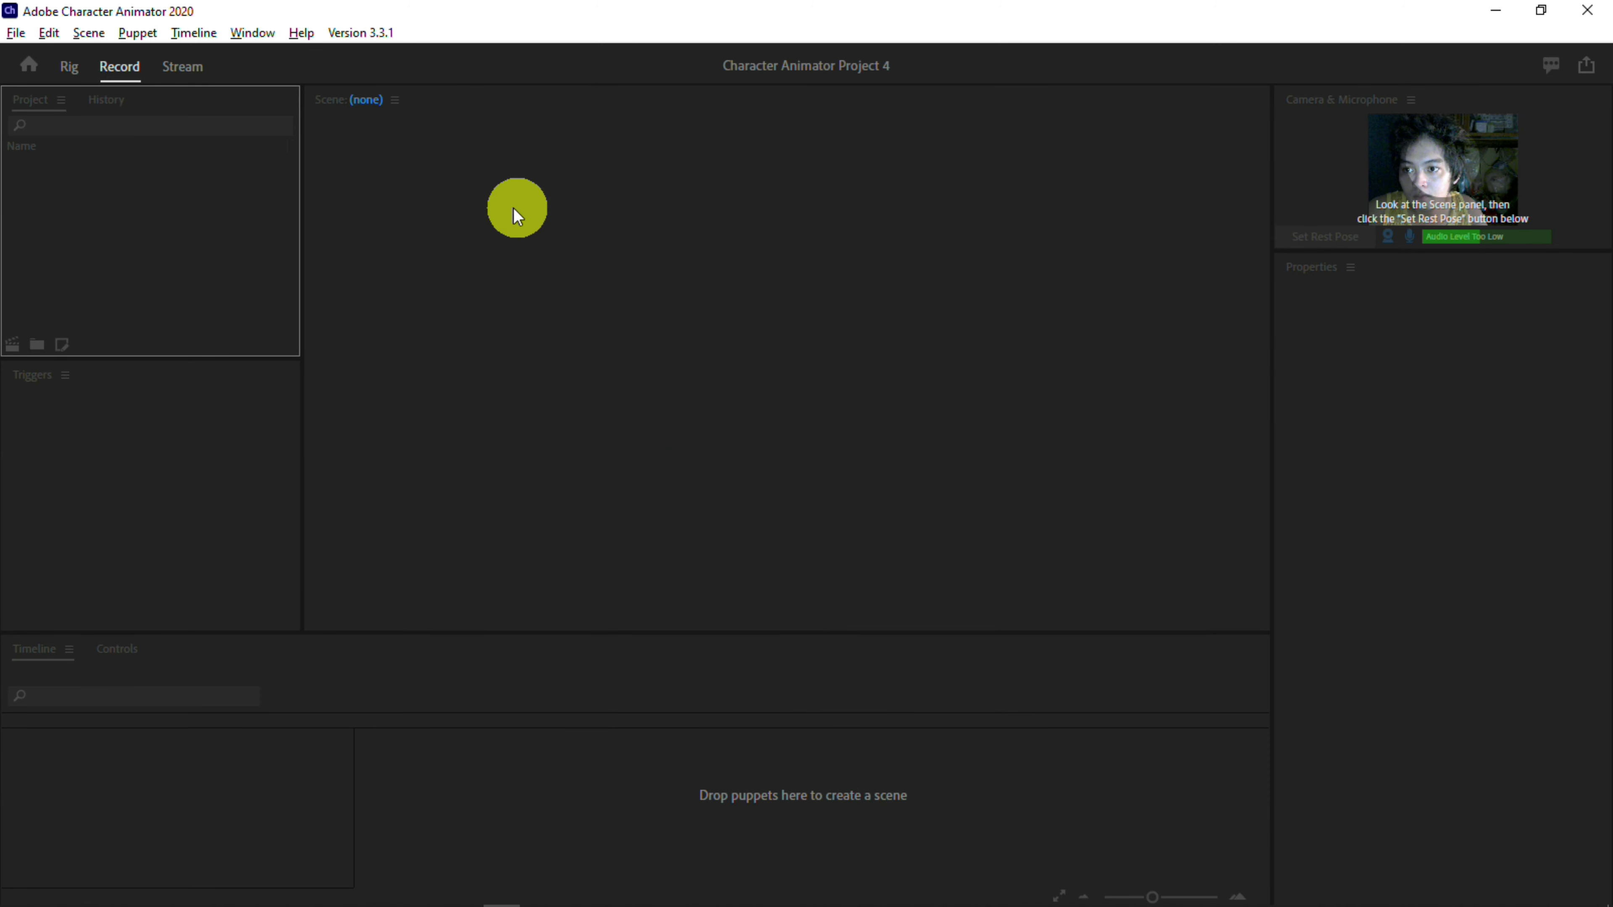
pyautogui.click(1323, 243)
# Create a scene from the eren puppet on the timeline and reduce its Transform scale
pyautogui.moveTo(159, 167); pyautogui.dragTo(108, 744)
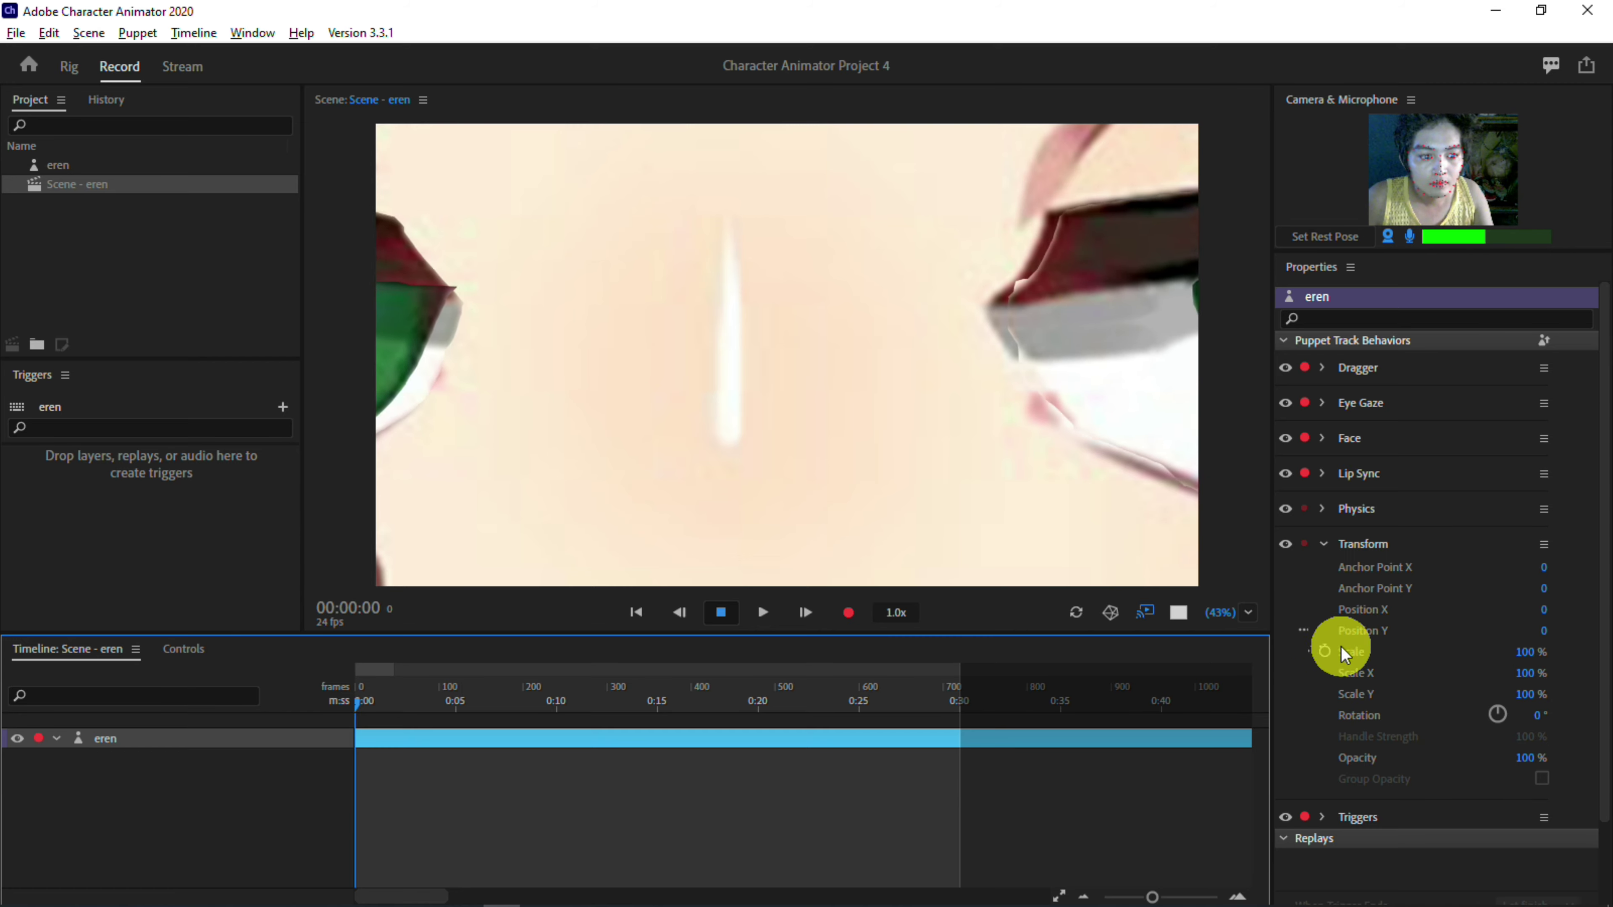
pyautogui.moveTo(1524, 652); pyautogui.dragTo(1397, 641)
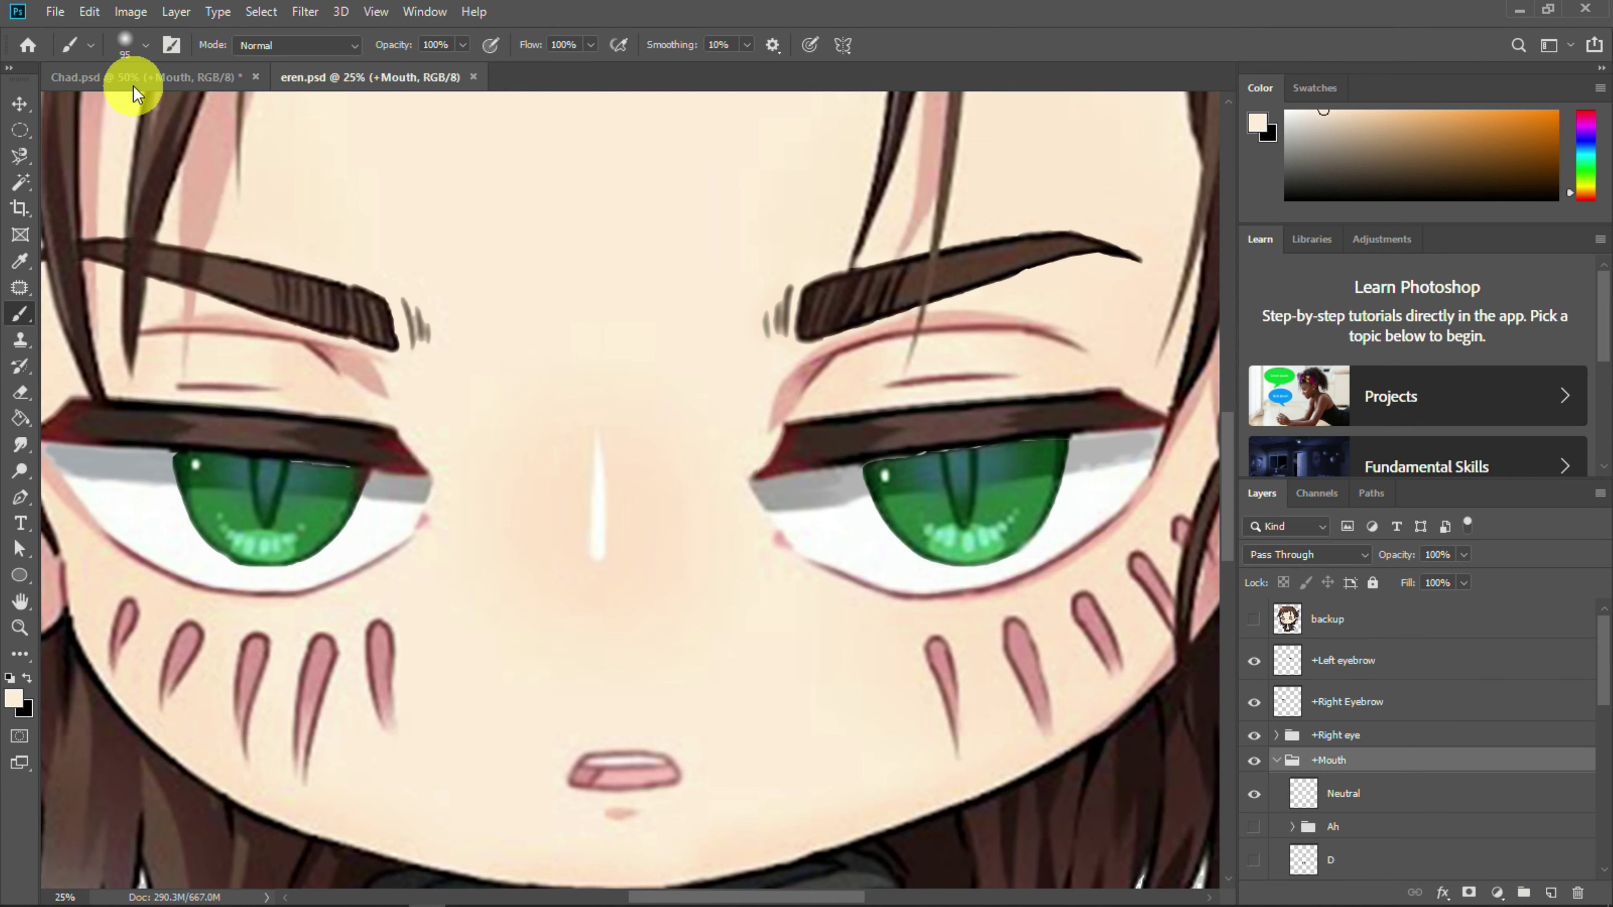
# Collapse the +Mouth group, create a layer group named +eren and move it above the backup layer
pyautogui.click(133, 86)
pyautogui.click(292, 78)
pyautogui.click(1277, 760)
pyautogui.click(1526, 892)
pyautogui.doubleClick(1330, 760)
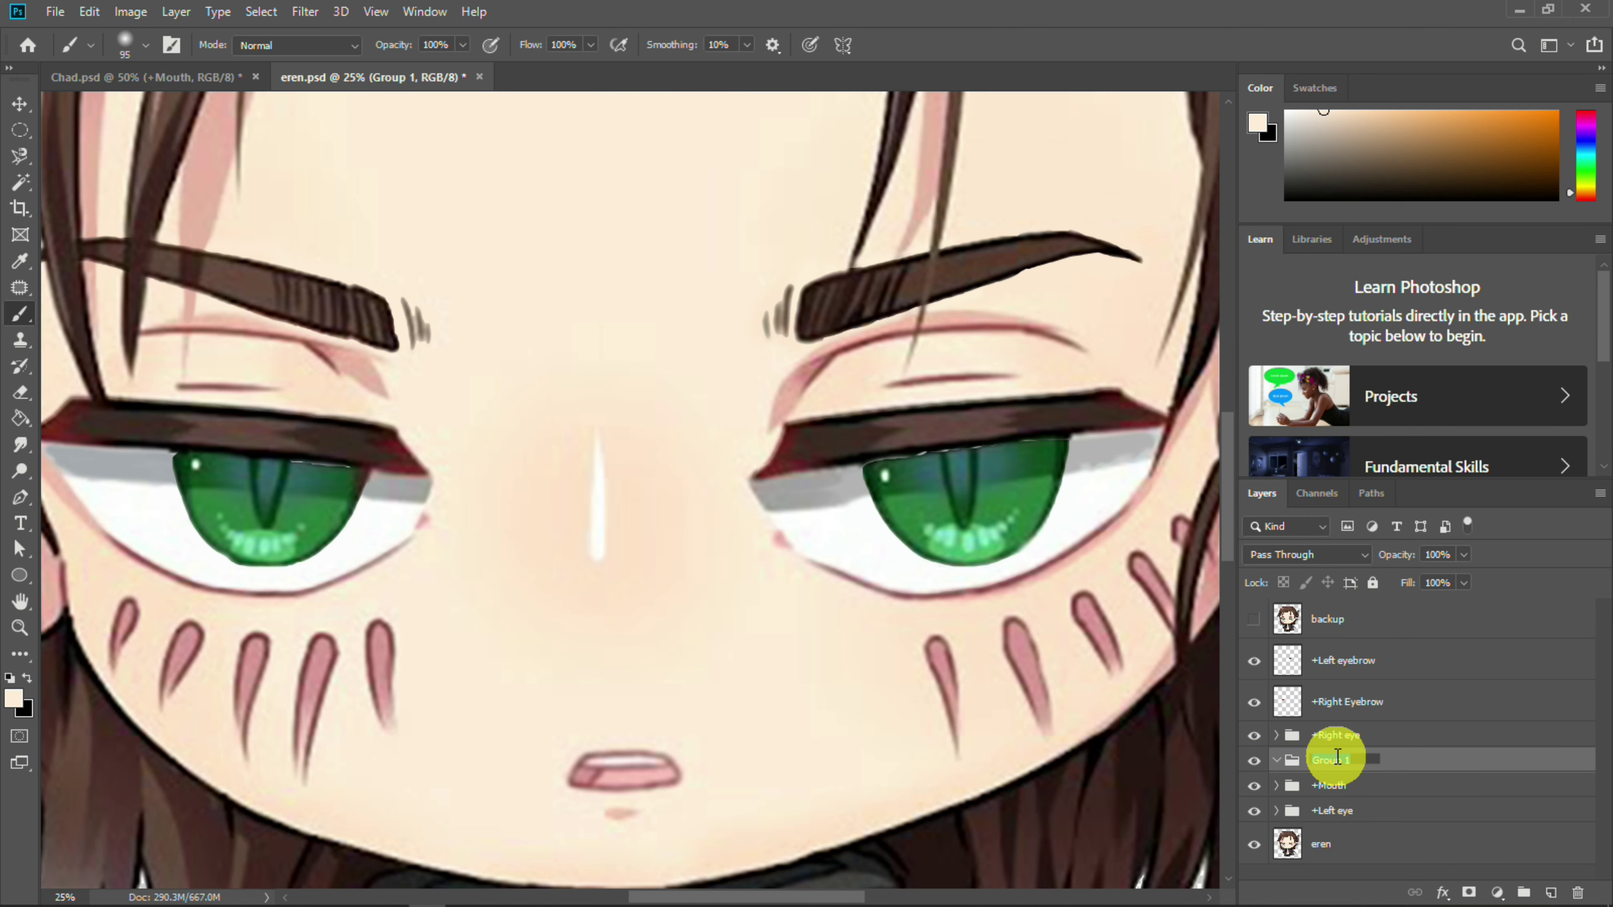
pyautogui.write('+eren')
pyautogui.press('Return')
pyautogui.moveTo(1357, 763); pyautogui.dragTo(1347, 616)
# Group all the layers from backup down to eren into a Head group inside +eren, matching Chad.psd, and save the file
pyautogui.click(1363, 644)
pyautogui.keyDown('shift'); pyautogui.click(1365, 847); pyautogui.keyUp('shift')
pyautogui.click(148, 80)
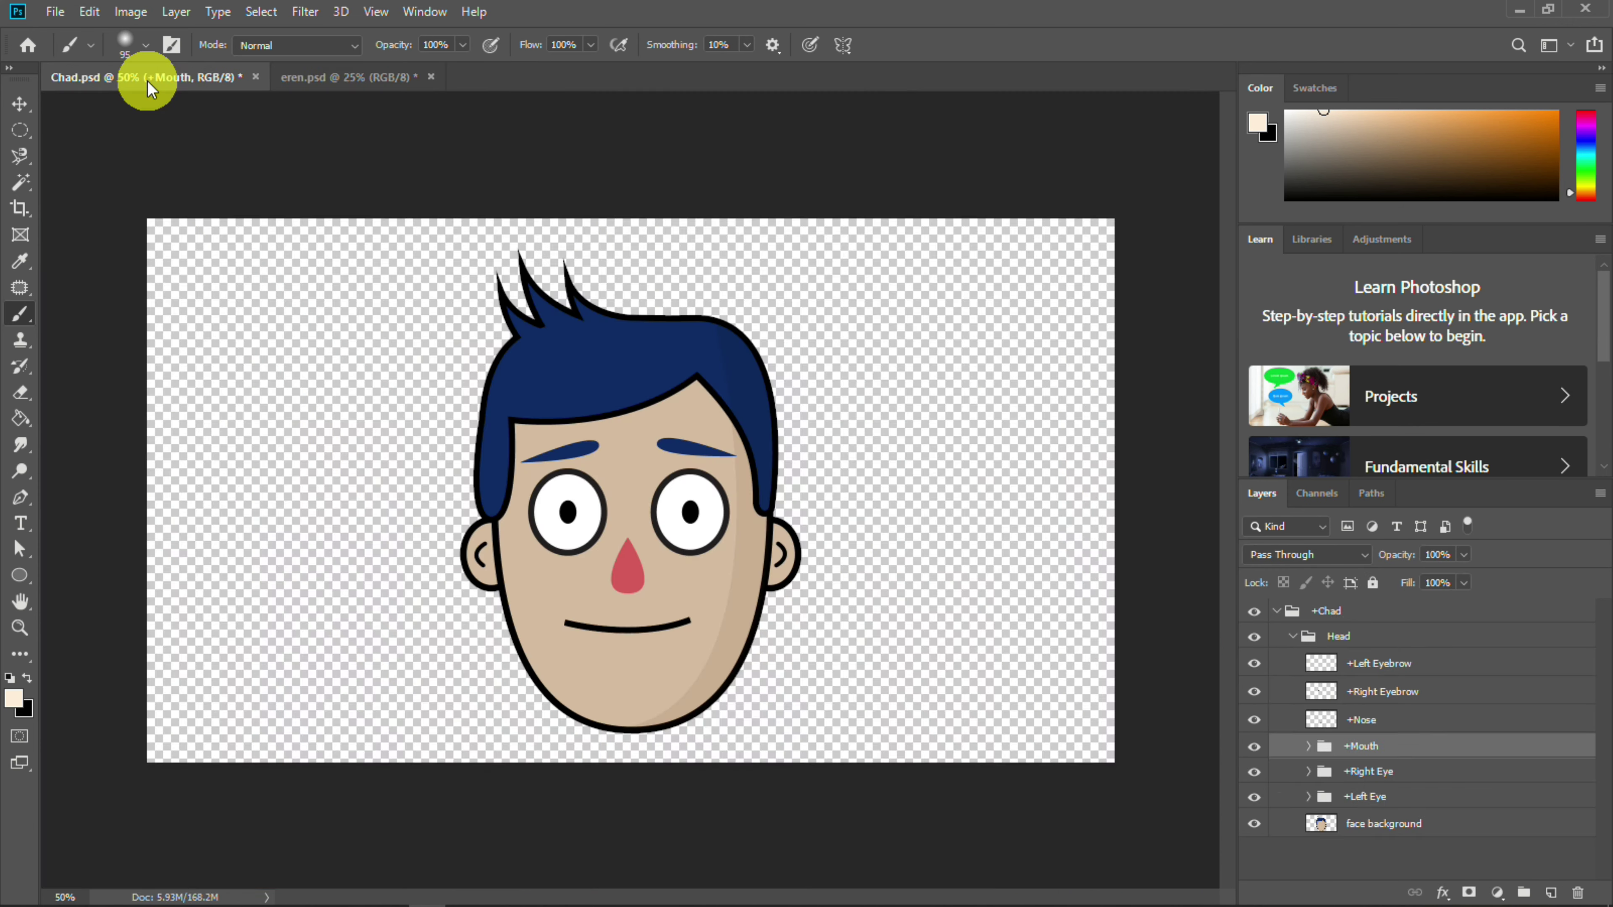
pyautogui.click(299, 78)
pyautogui.moveTo(1451, 878); pyautogui.dragTo(1524, 891)
pyautogui.doubleClick(1347, 636)
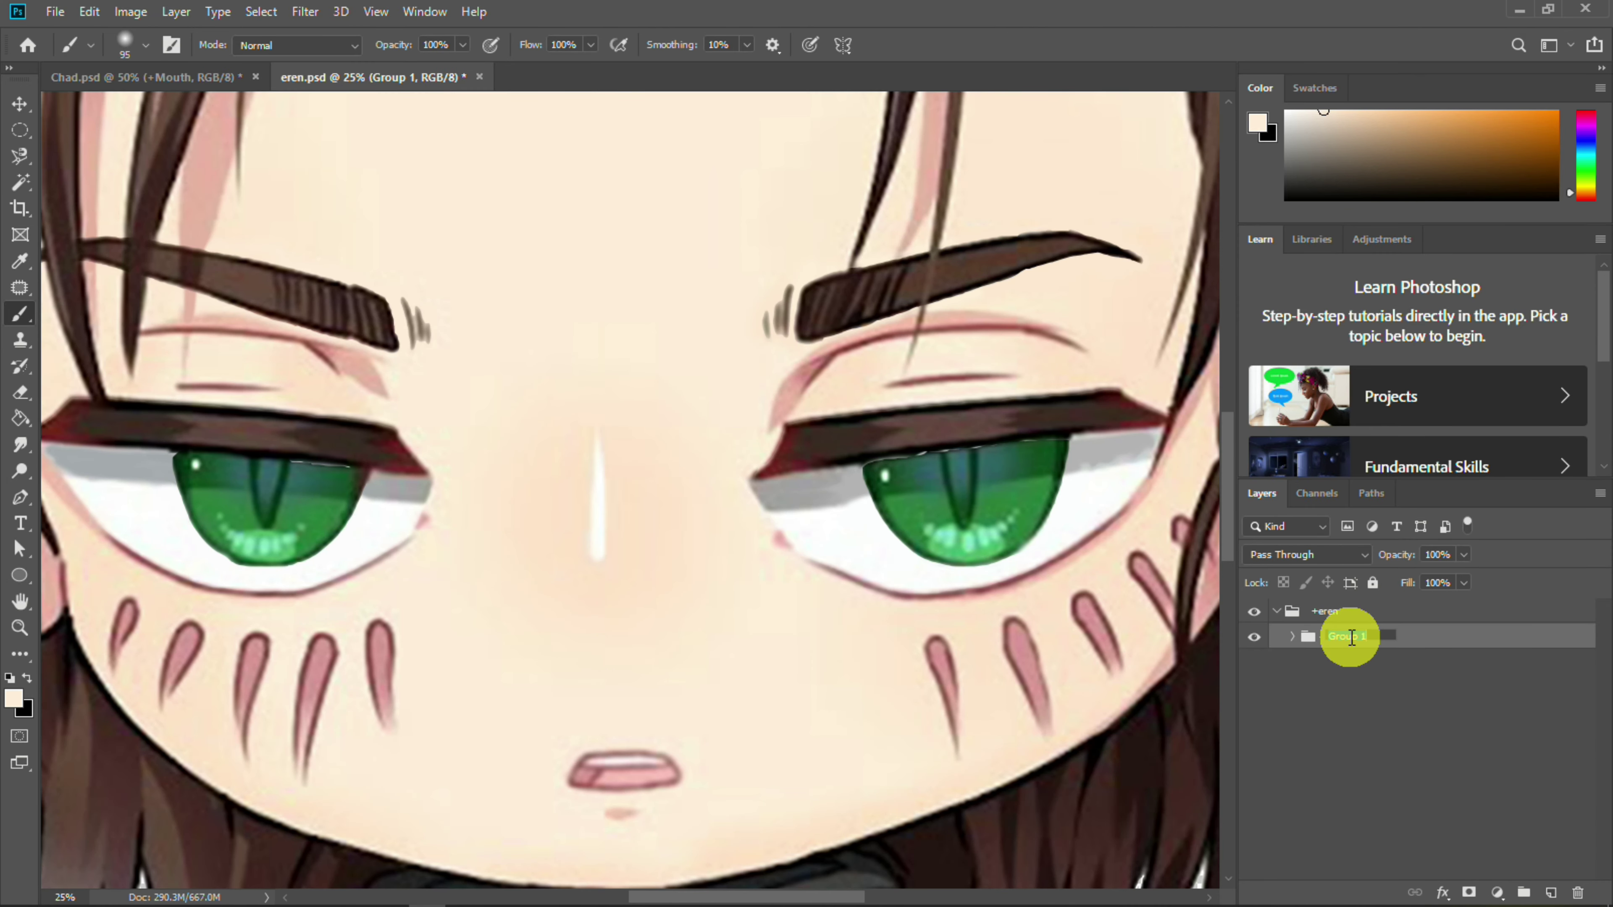
pyautogui.click(148, 77)
pyautogui.click(356, 77)
pyautogui.click(1292, 636)
pyautogui.hotkey('ctrl', 's')
# Switch to Character Animator and show the eren puppet's Eye Gaze behavior settings
pyautogui.hotkey('alt', 'Tab')
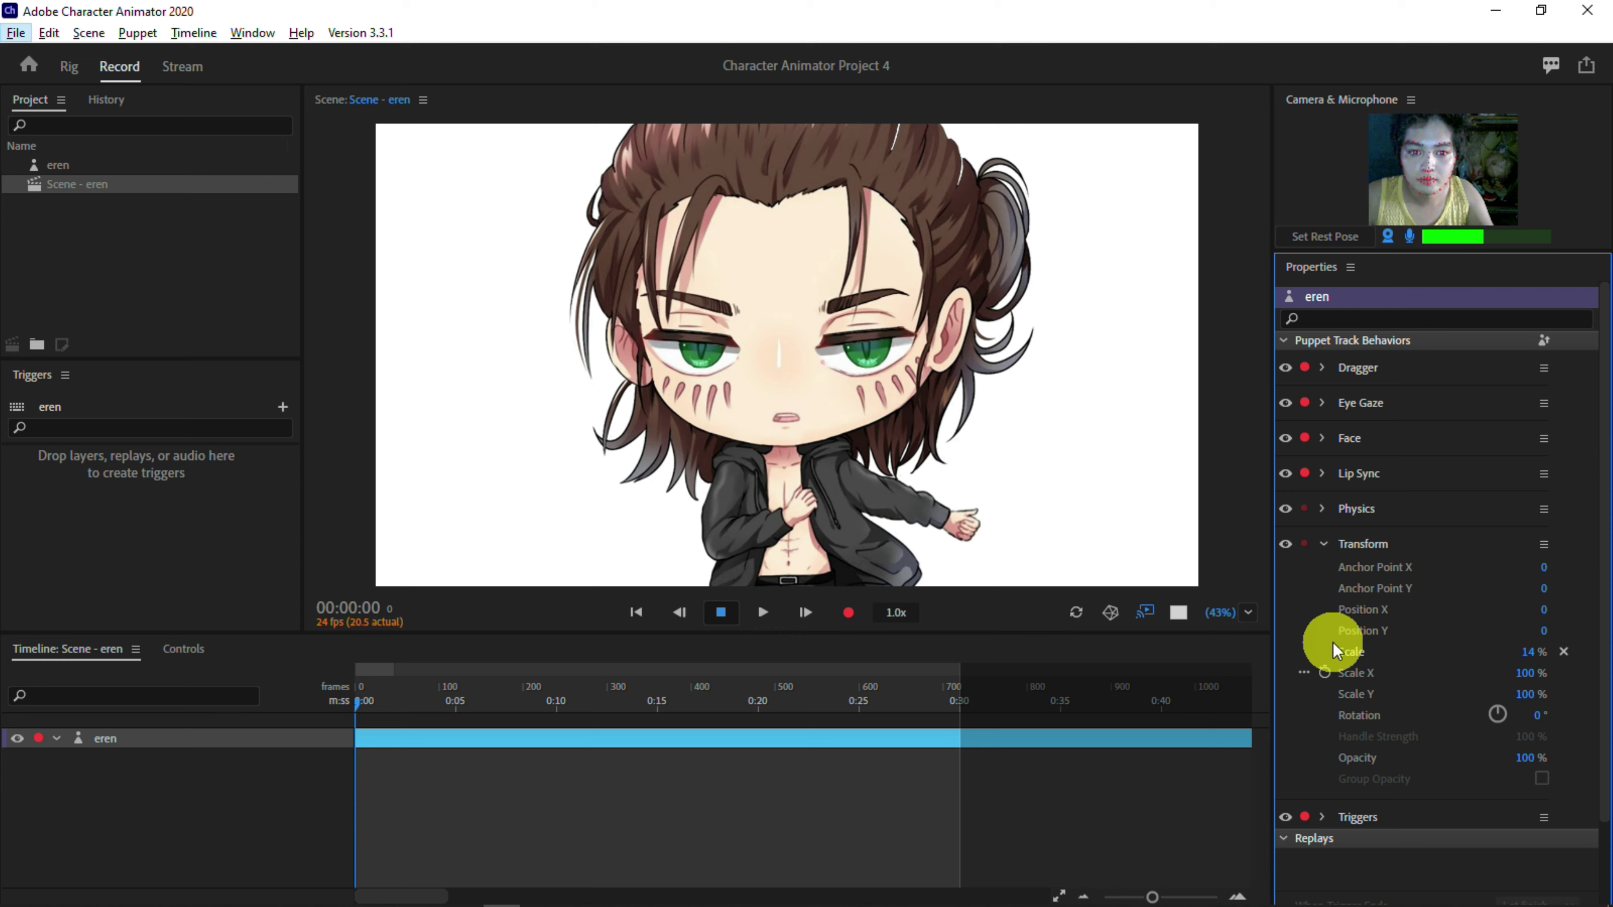
pyautogui.click(1323, 402)
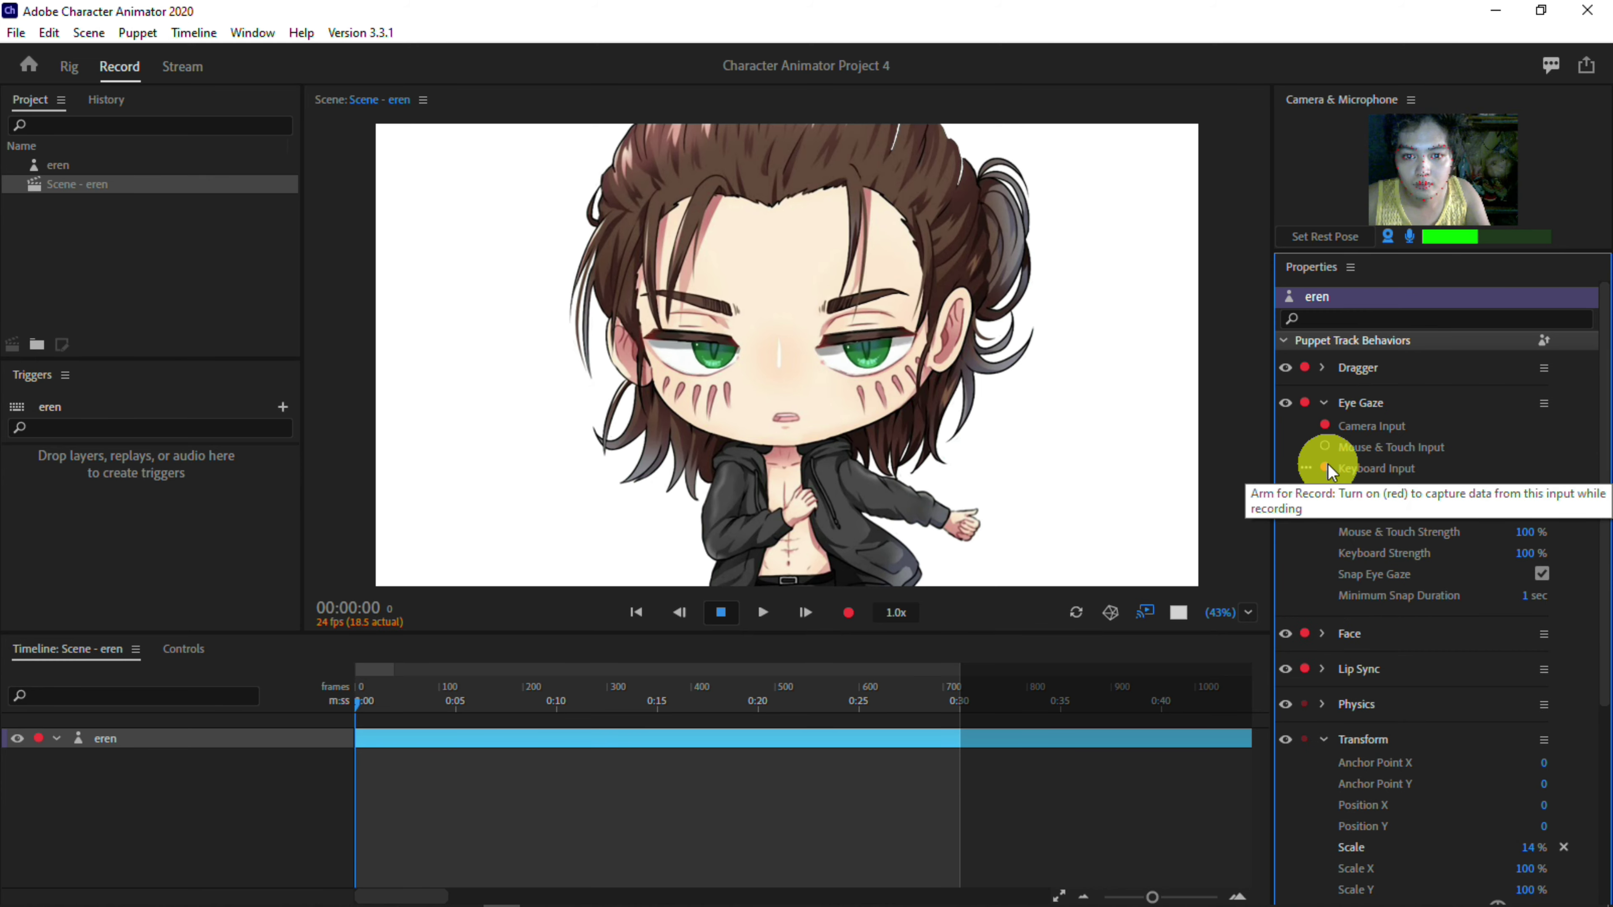
# Switch back to Photoshop and hide both eyebrow layers and the +Right eye, +Mouth and +Left eye groups
pyautogui.hotkey('alt', 'Tab')
pyautogui.scroll(-1, 1584, 821)
pyautogui.moveTo(1257, 821); pyautogui.dragTo(1257, 742)
pyautogui.click(1255, 776)
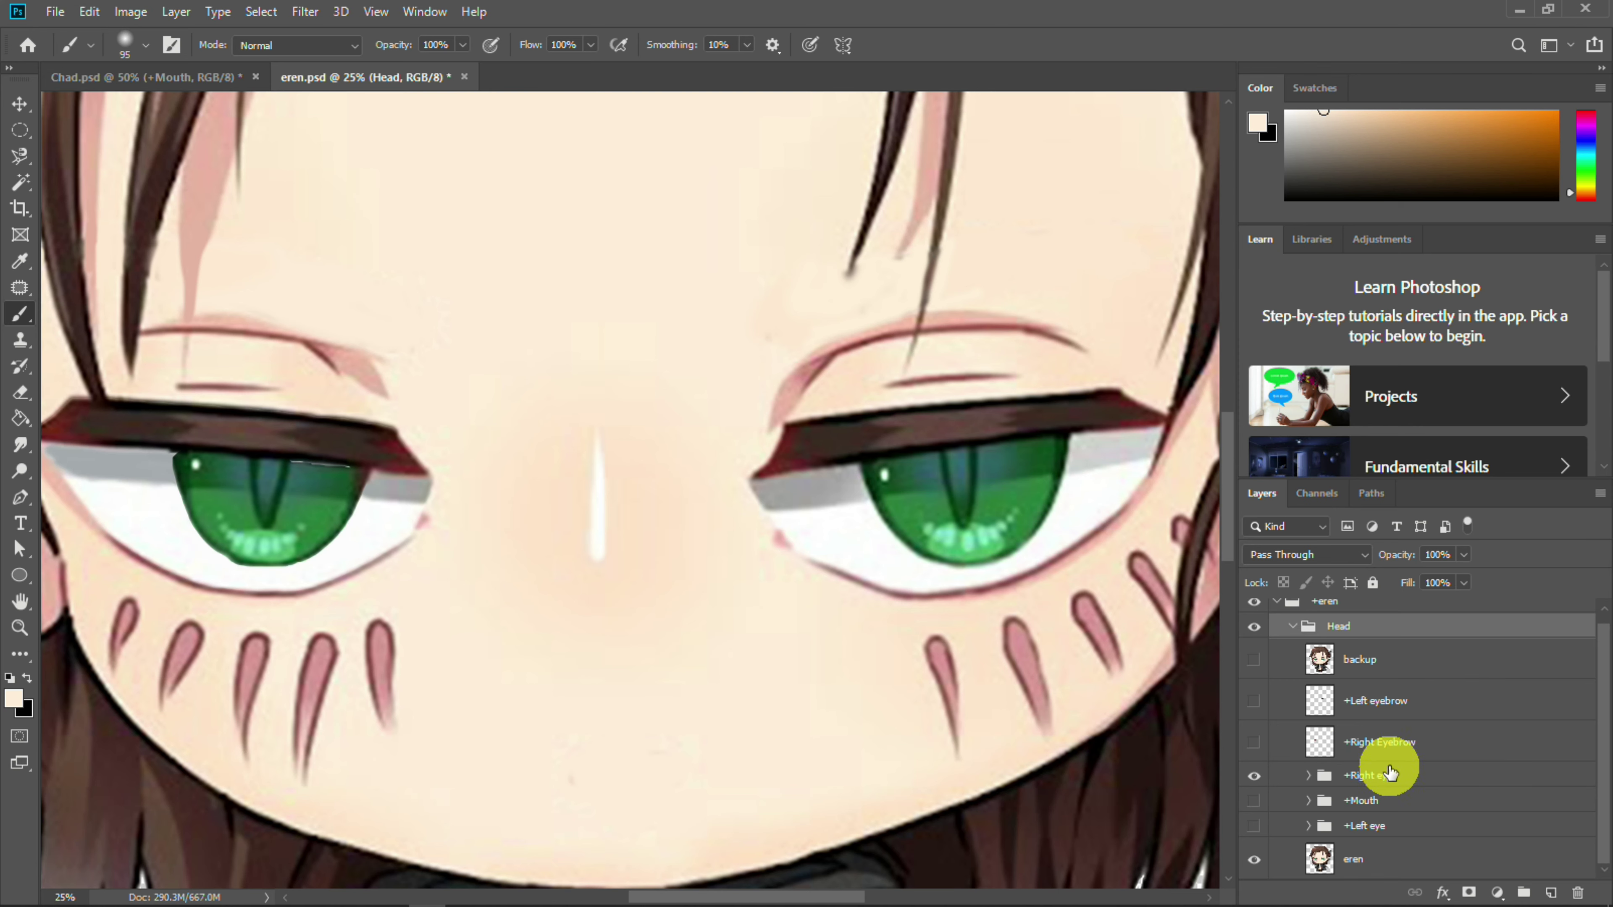
pyautogui.click(1378, 755)
pyautogui.click(1253, 778)
pyautogui.click(1254, 778)
pyautogui.click(1254, 778)
pyautogui.click(1365, 776)
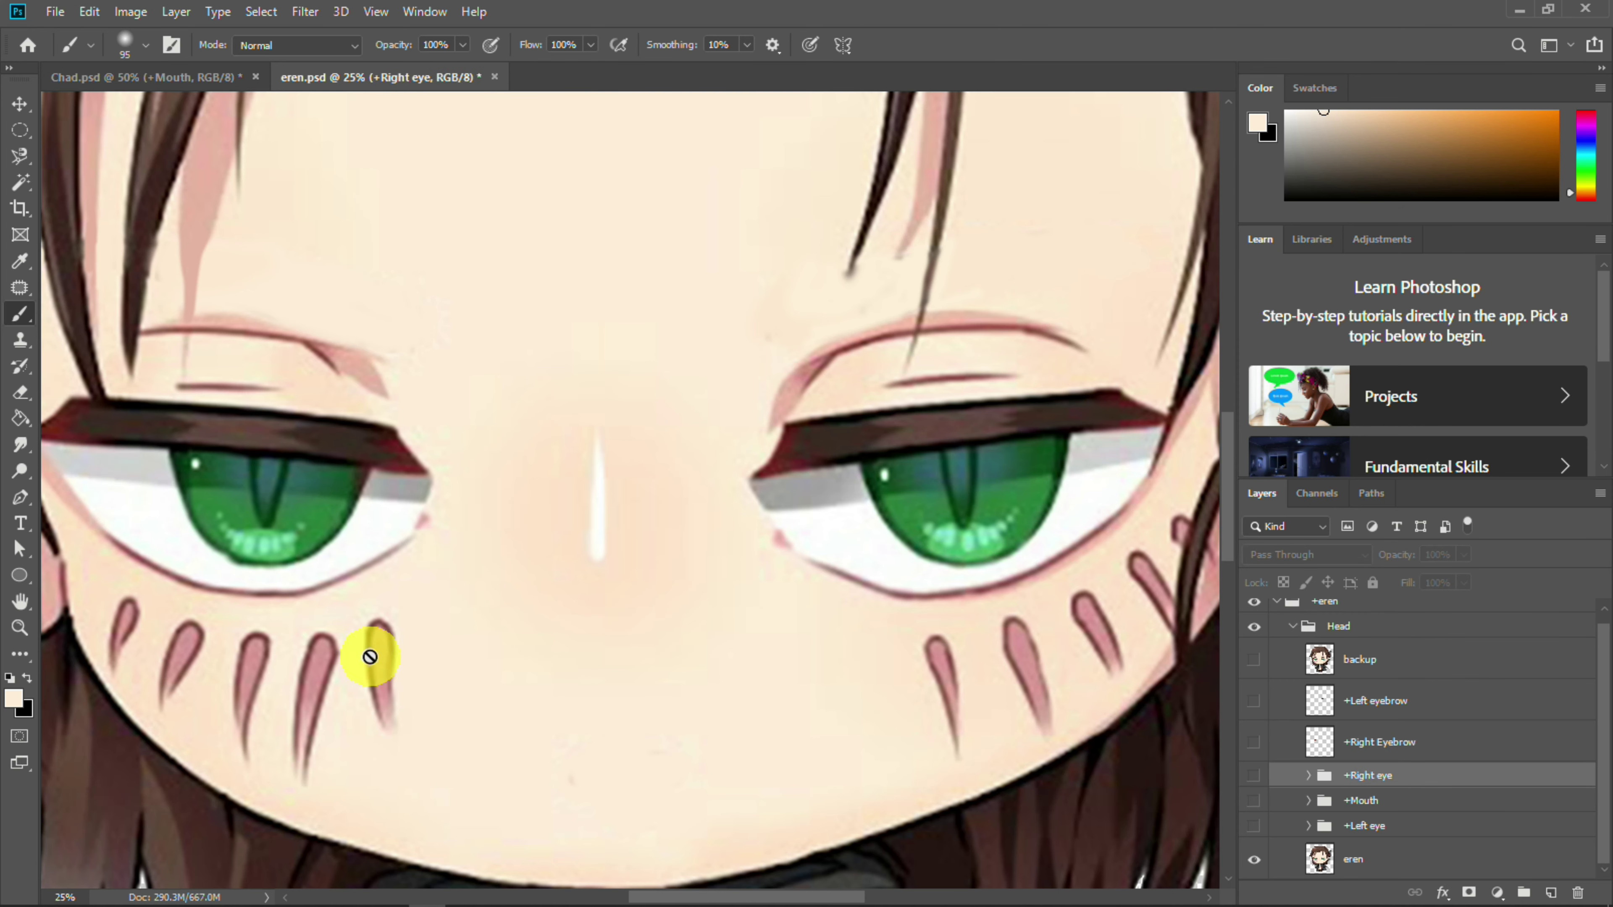
# Load the Right Eyeball layer's outline as a selection and delete that area from the eren base layer
pyautogui.press('w')
pyautogui.click(1254, 775)
pyautogui.click(1311, 777)
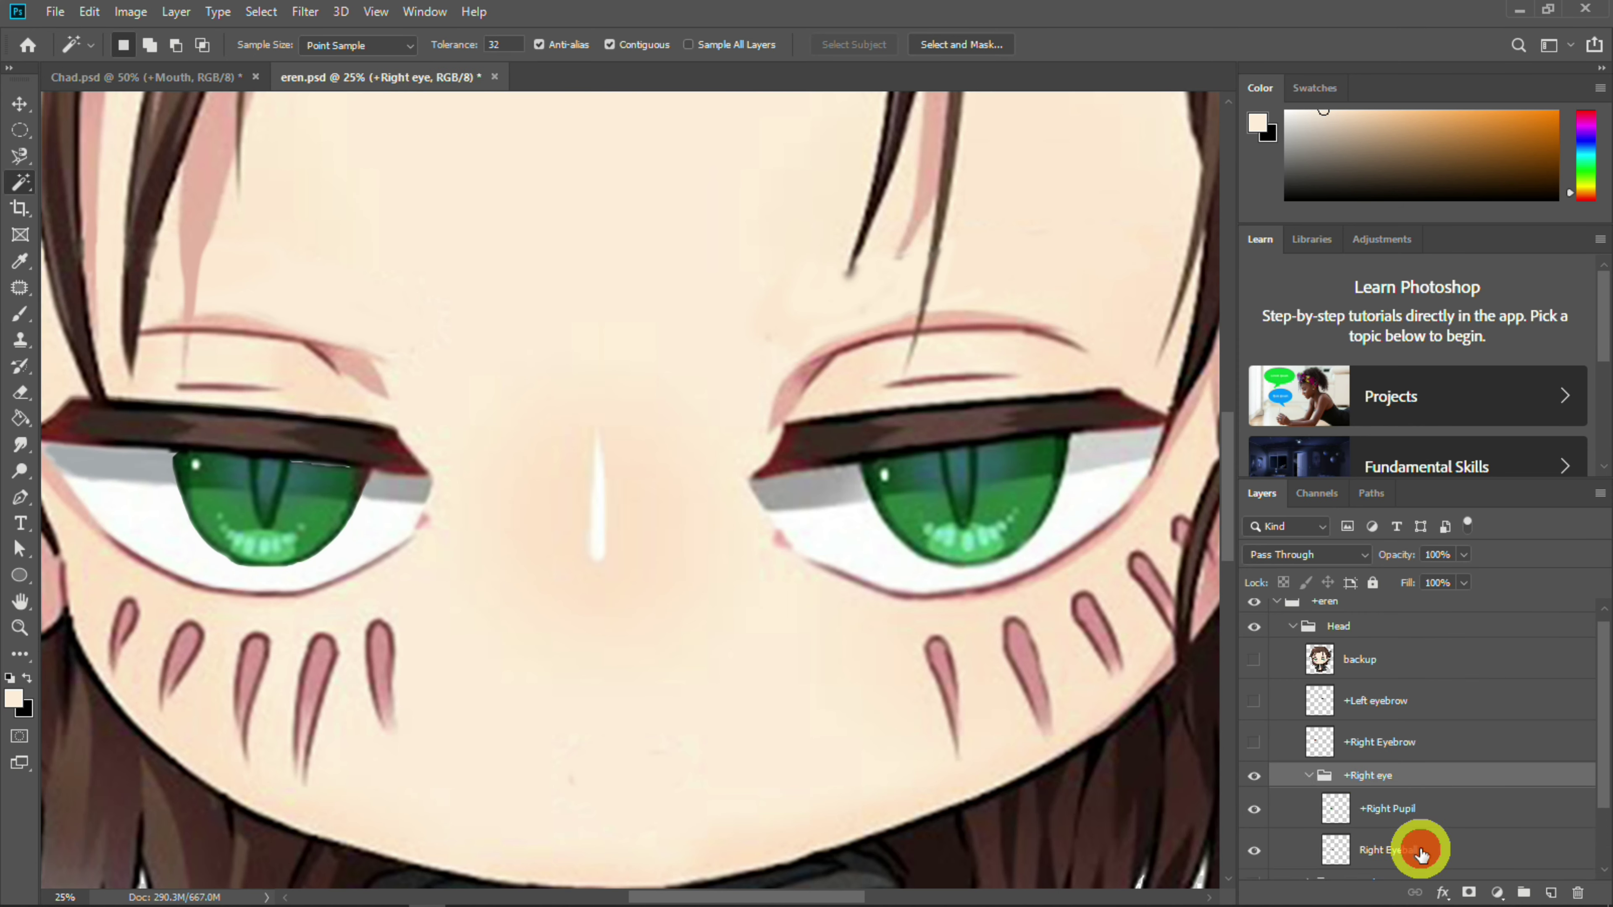
pyautogui.click(1422, 849)
pyautogui.scroll(-3, 1588, 818)
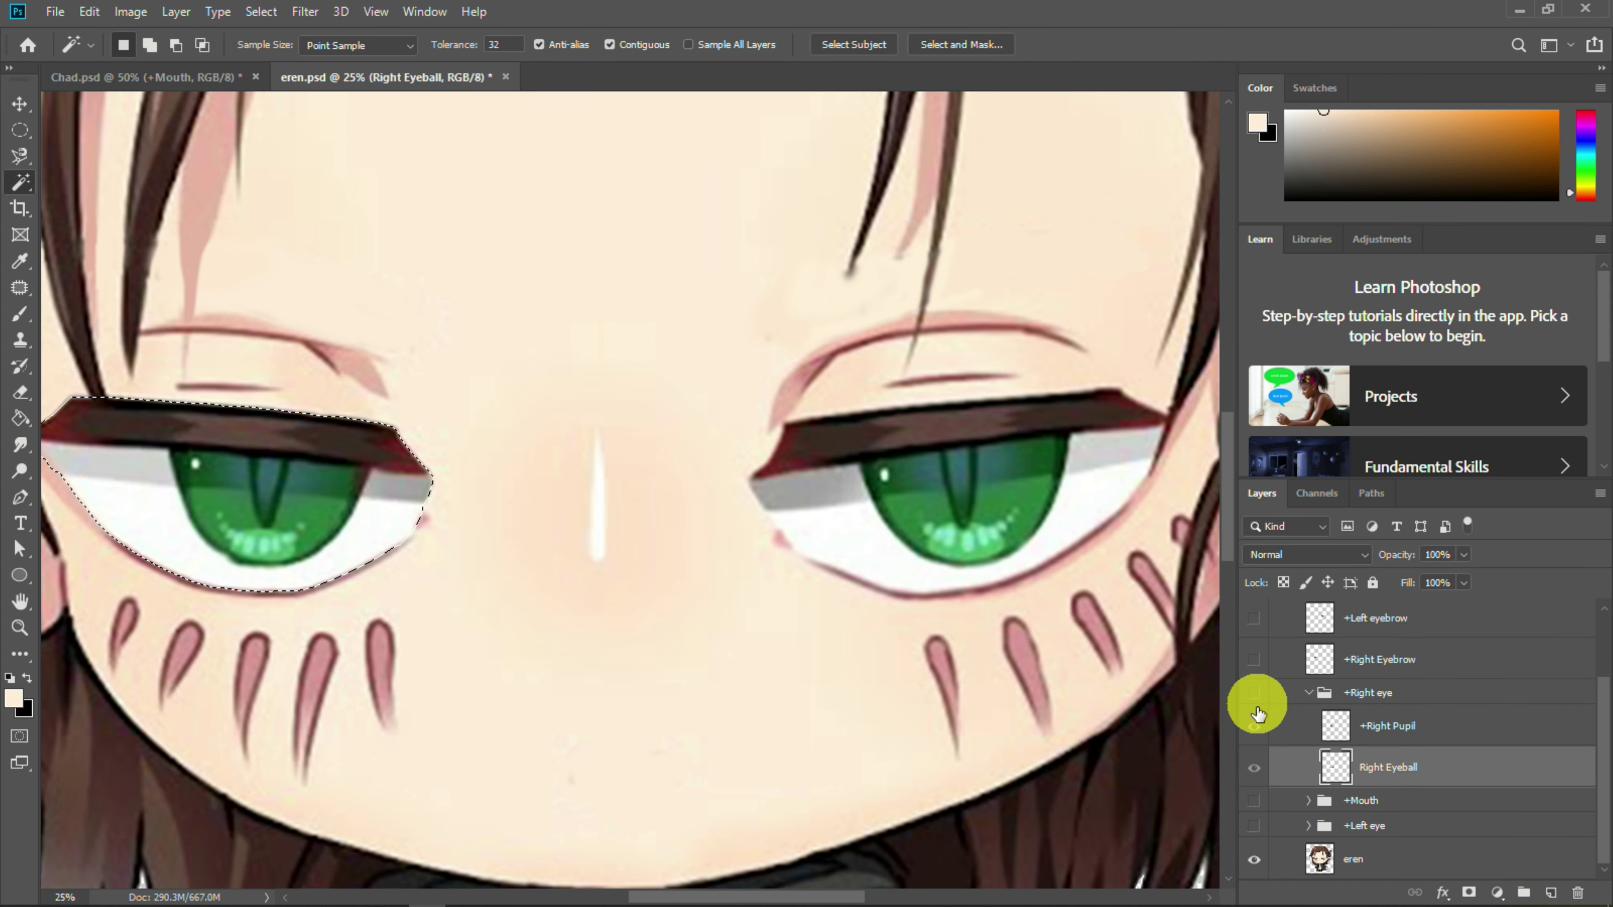
pyautogui.click(1302, 852)
pyautogui.hscroll(-5, 908, 598)
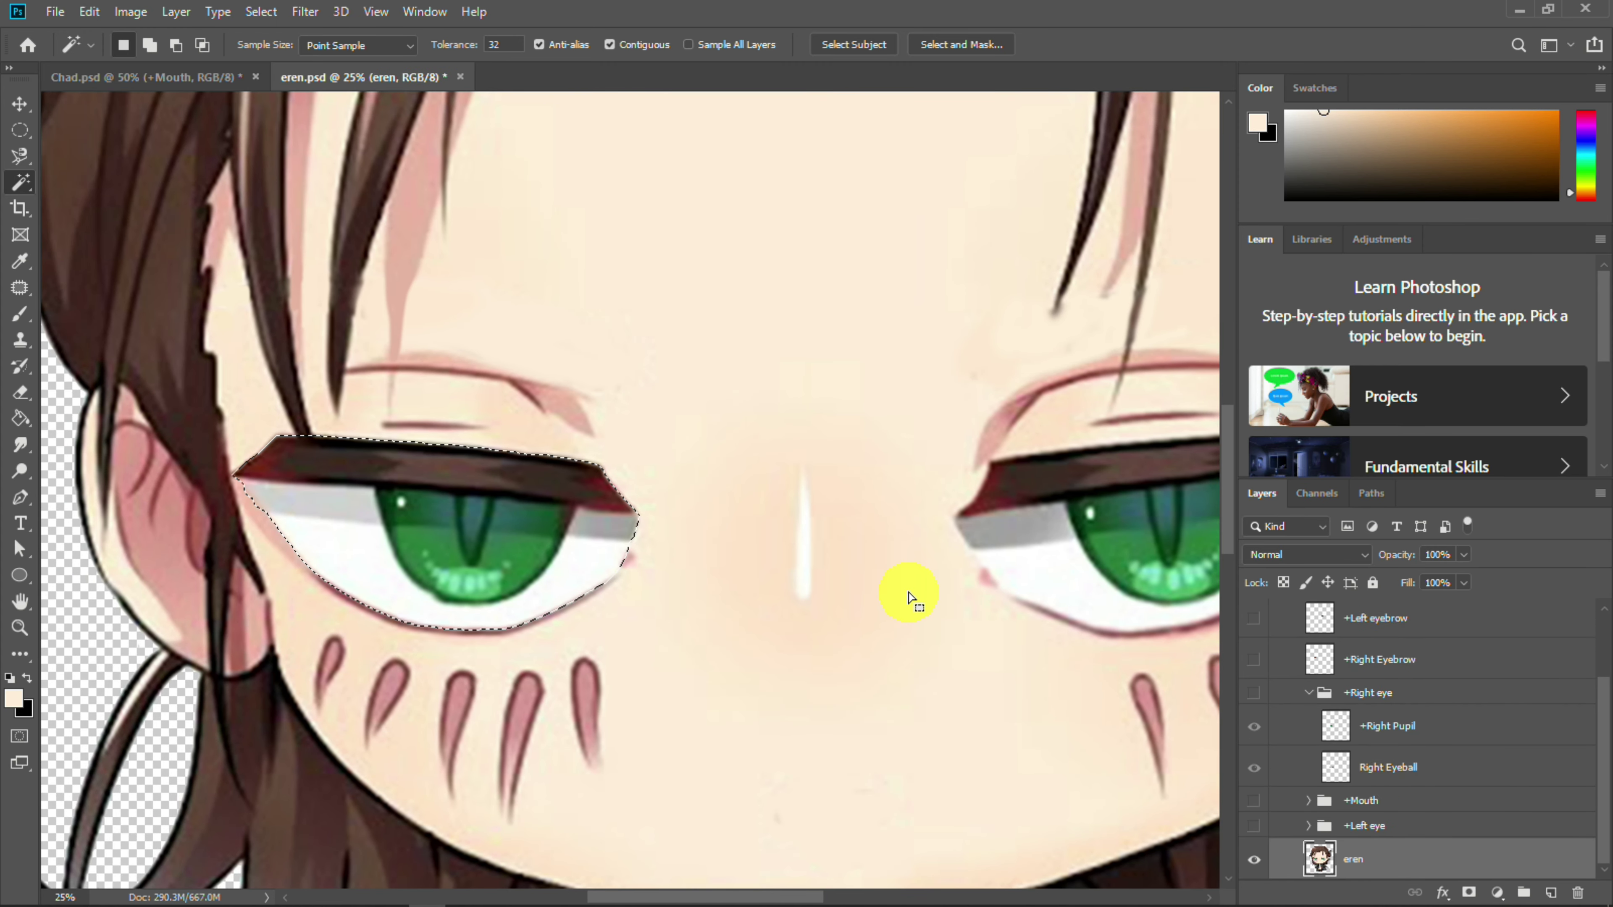
pyautogui.press('Delete')
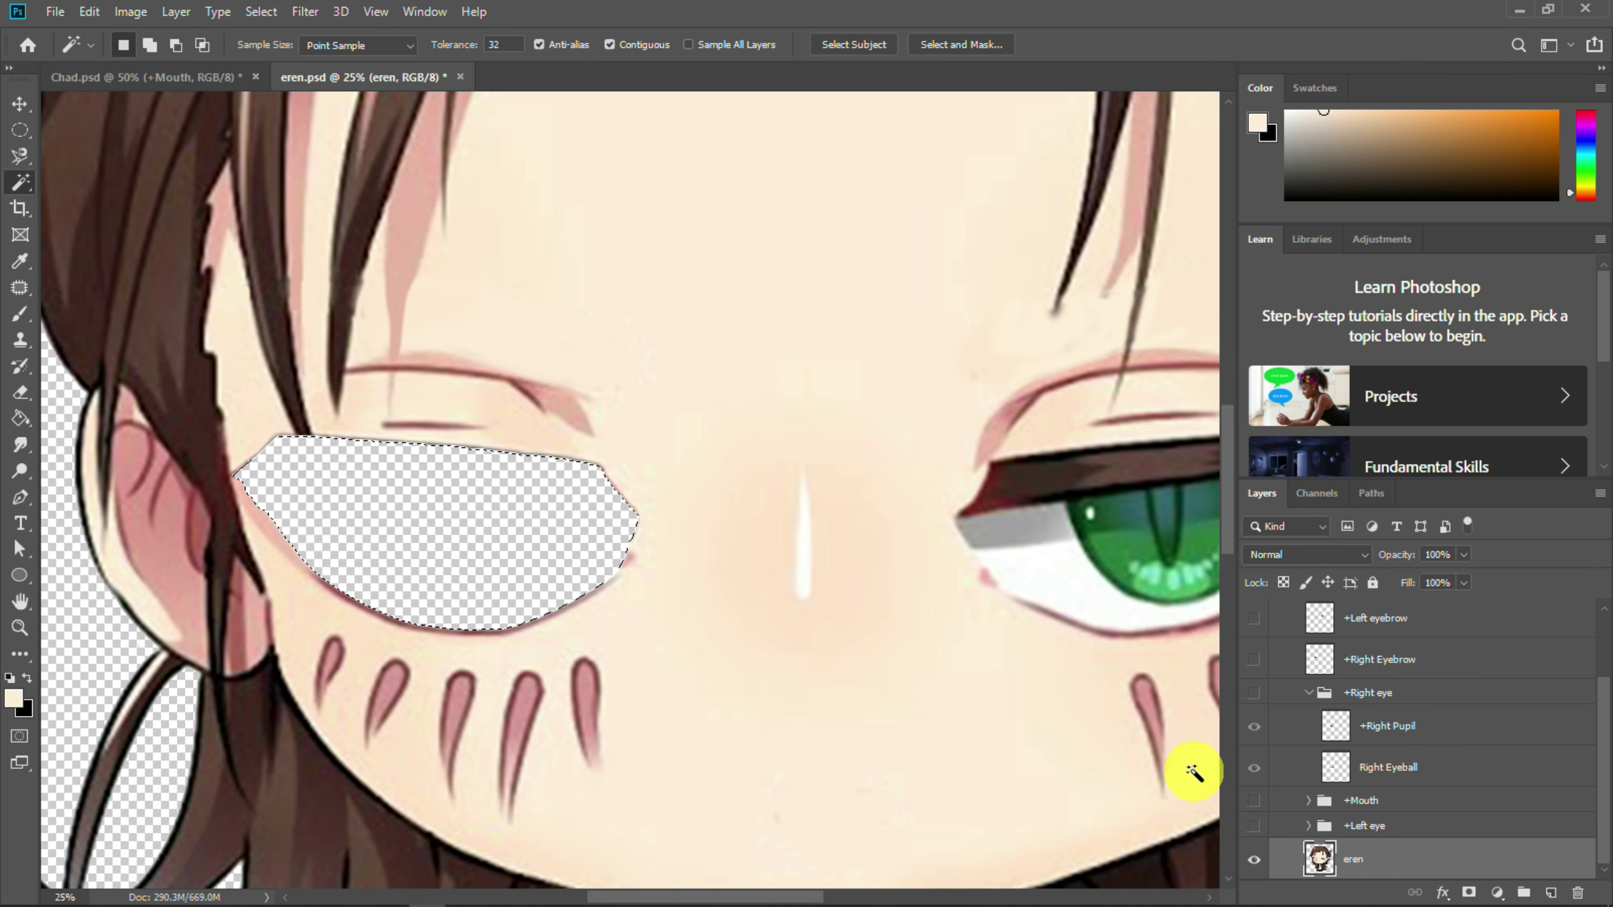
# Fill the right eye's cut-out on the eren layer with the sampled skin color using the Brush and Paint Bucket
pyautogui.click(1253, 693)
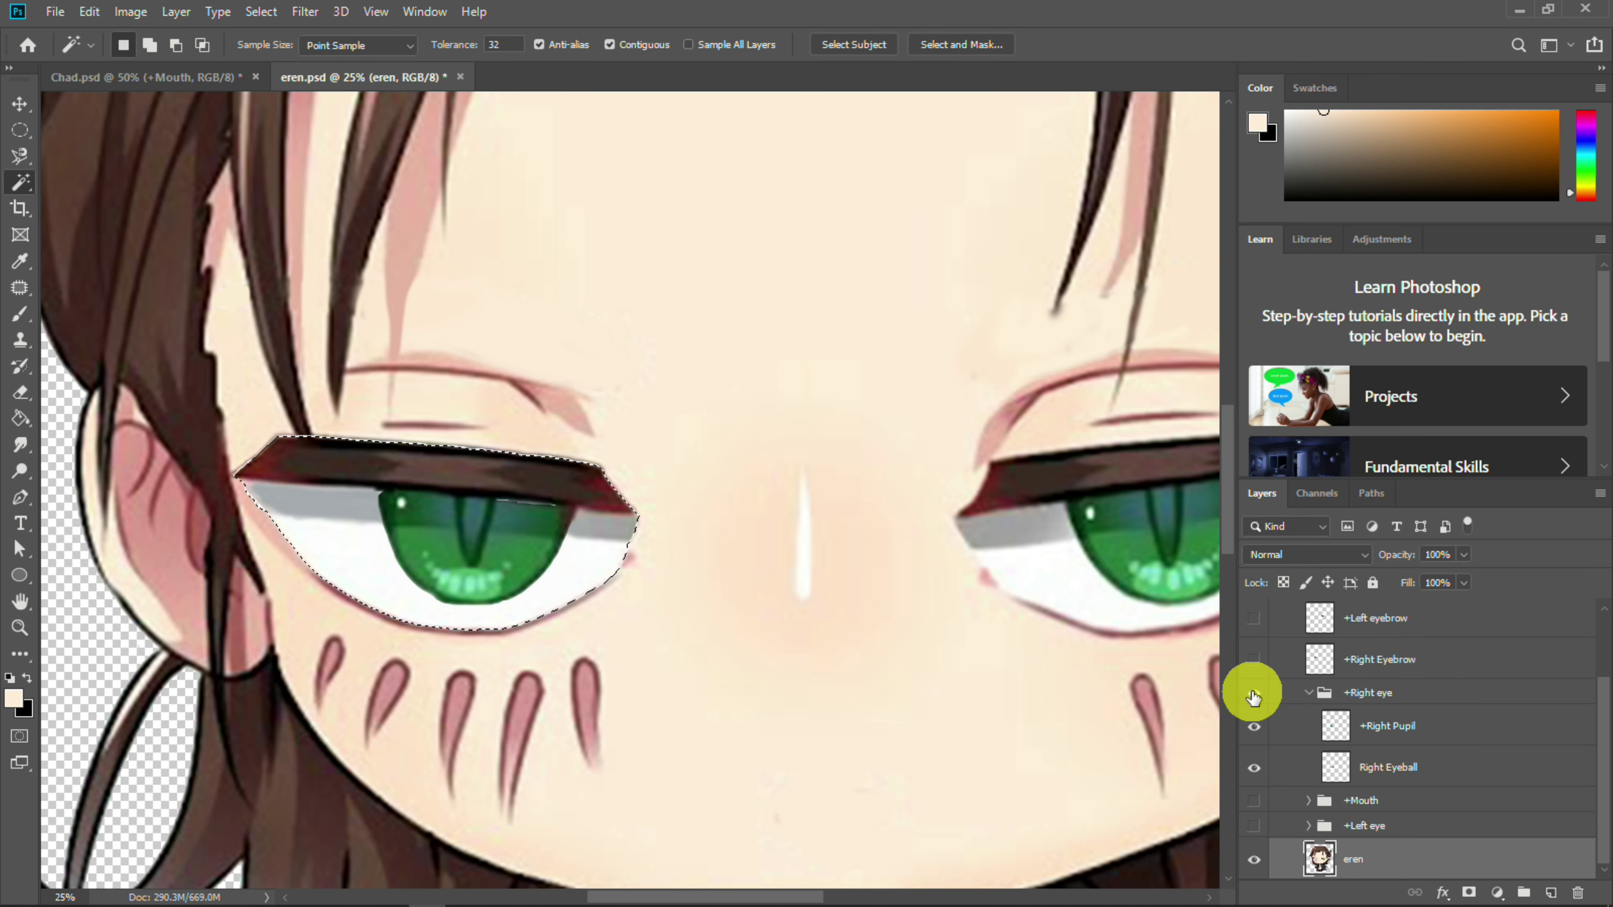
pyautogui.click(1255, 693)
pyautogui.press('i')
pyautogui.click(659, 484)
pyautogui.press('b')
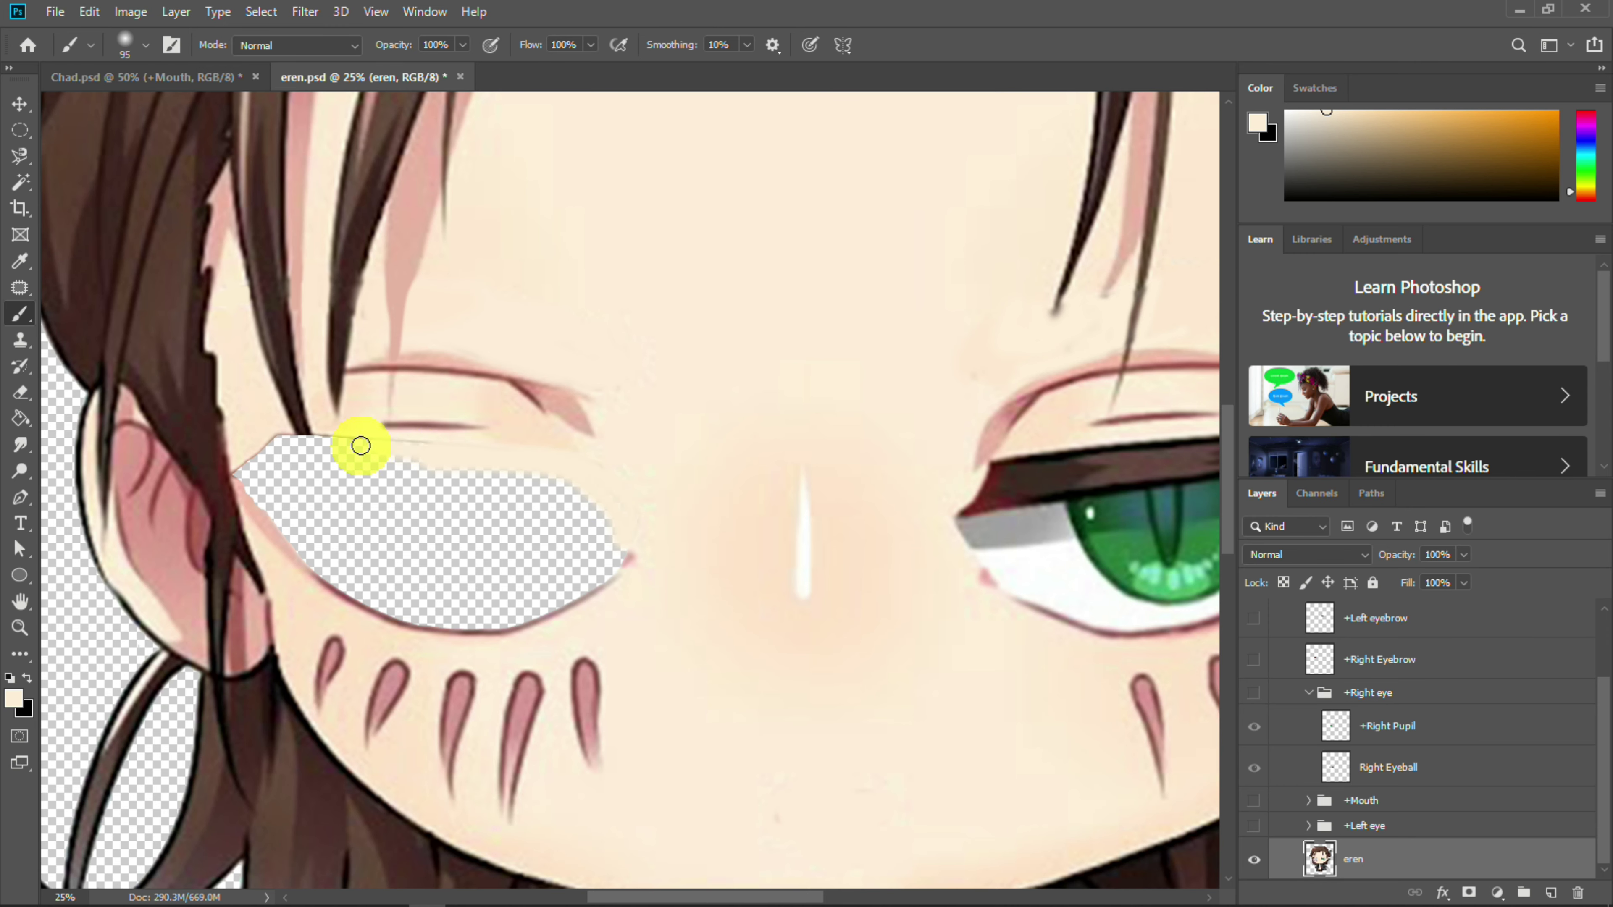
pyautogui.press('g')
pyautogui.click(317, 497)
pyautogui.click(409, 467)
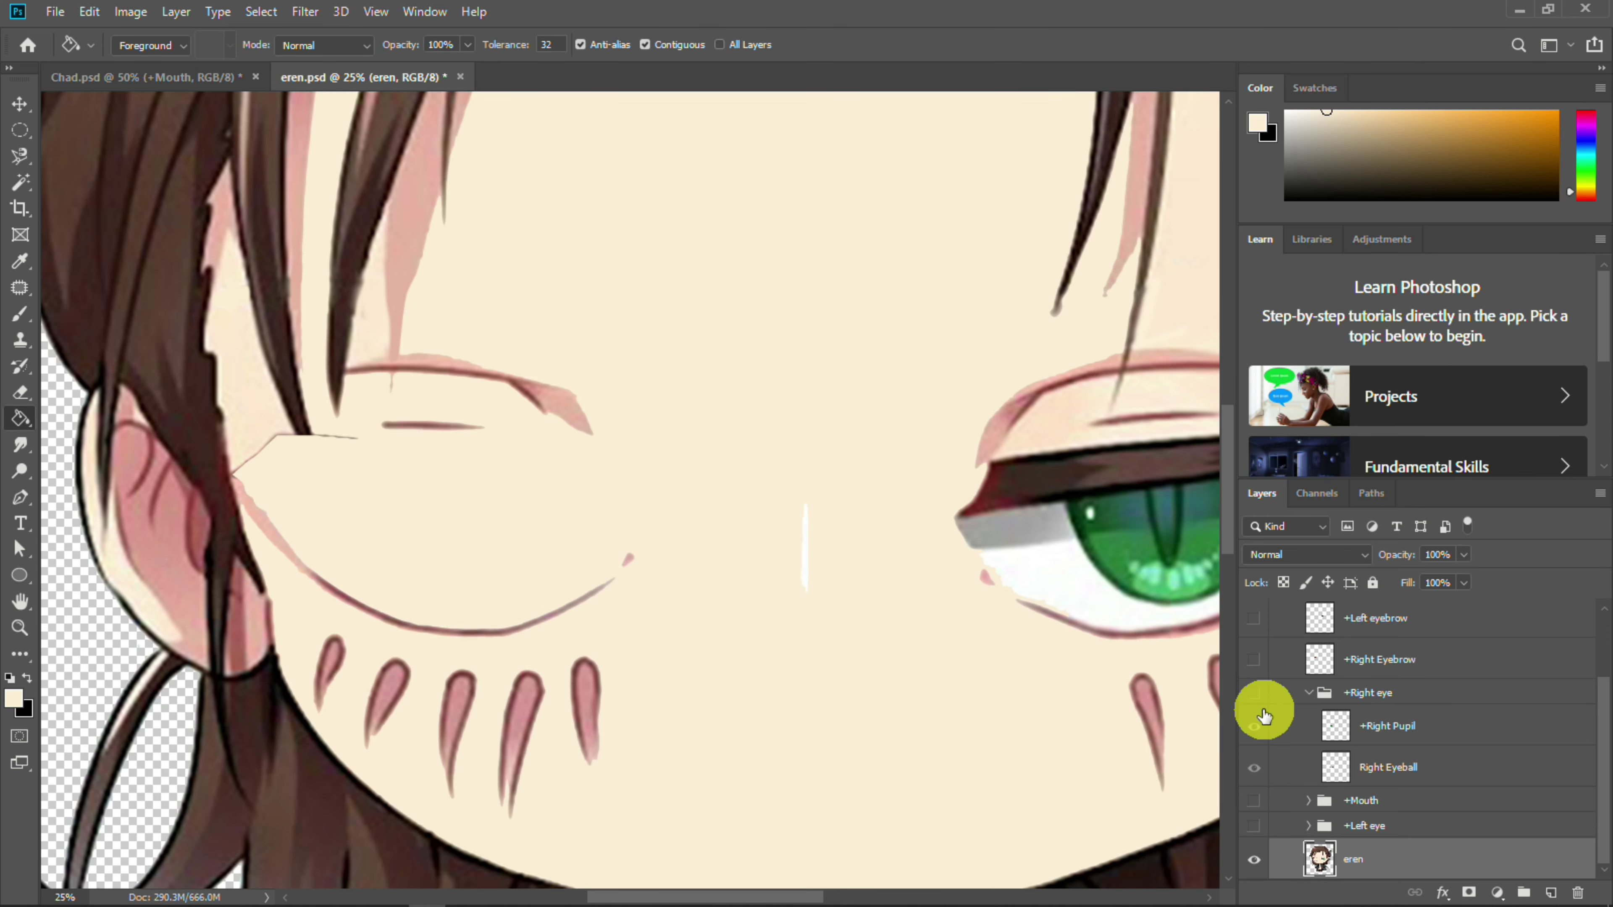
pyautogui.click(1253, 693)
pyautogui.doubleClick(1251, 694)
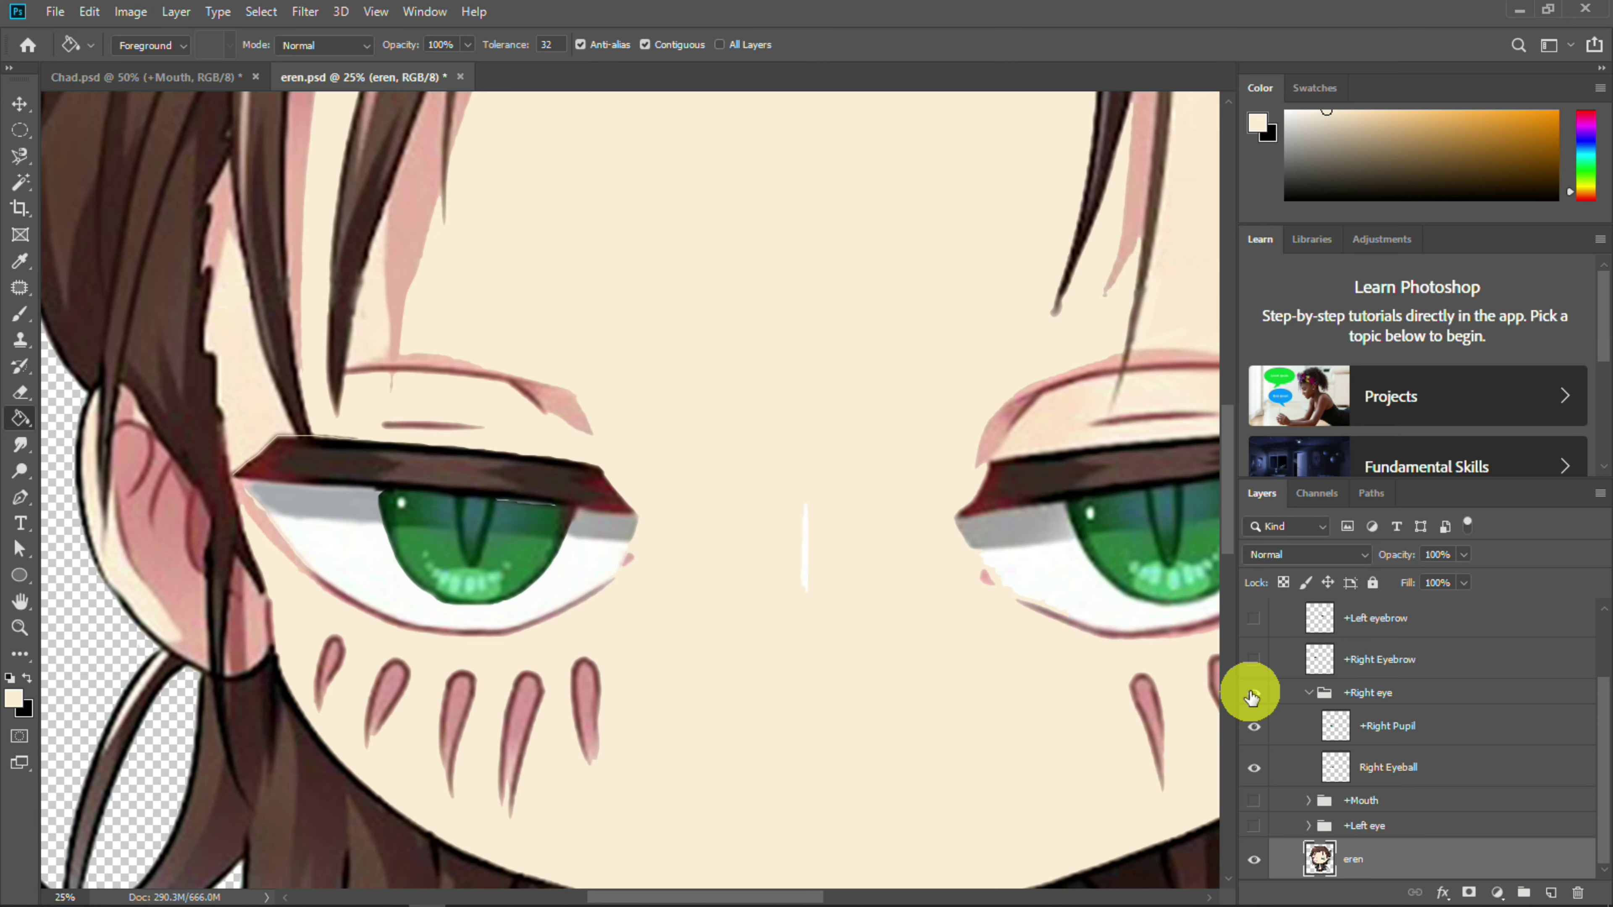
# Brush sampled pink and reddish-brown shading around the outer corner of the right eye on the eren layer
pyautogui.press('b')
pyautogui.keyDown('alt'); pyautogui.click(277, 548); pyautogui.keyUp('alt')
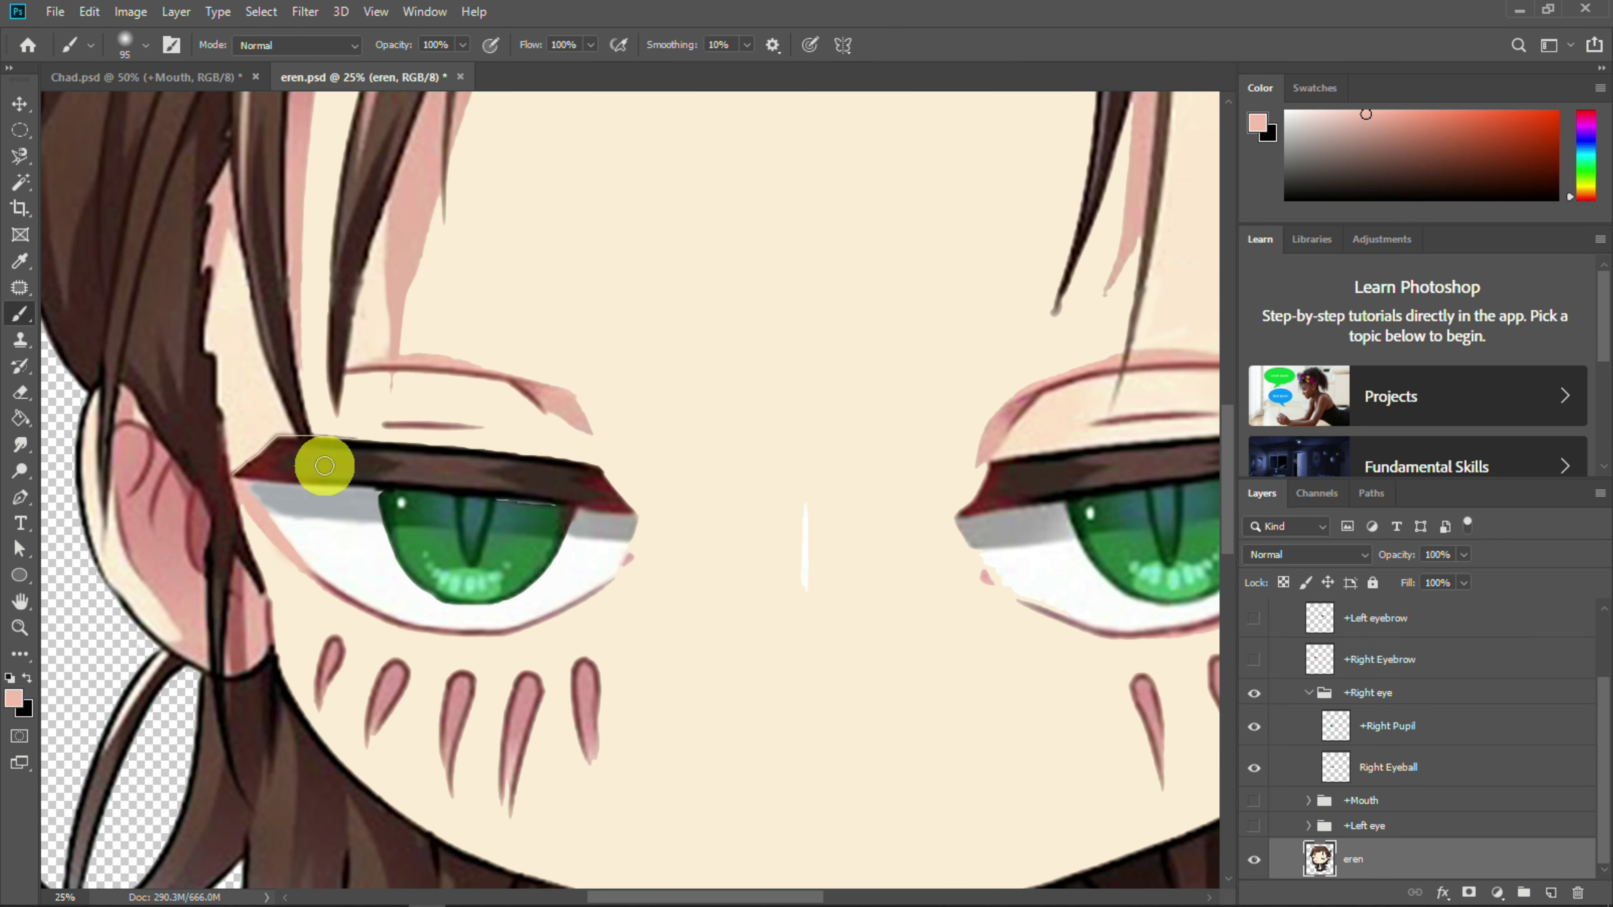
pyautogui.hotkey('ctrl', '+')
pyautogui.hotkey('ctrl', '+')
pyautogui.hotkey('ctrl', '+')
pyautogui.moveTo(274, 472); pyautogui.dragTo(518, 544)
pyautogui.keyDown('alt'); pyautogui.click(269, 575); pyautogui.keyUp('alt')
pyautogui.rightClick(292, 600)
pyautogui.moveTo(446, 625); pyautogui.dragTo(437, 625)
pyautogui.moveTo(274, 588); pyautogui.dragTo(333, 542)
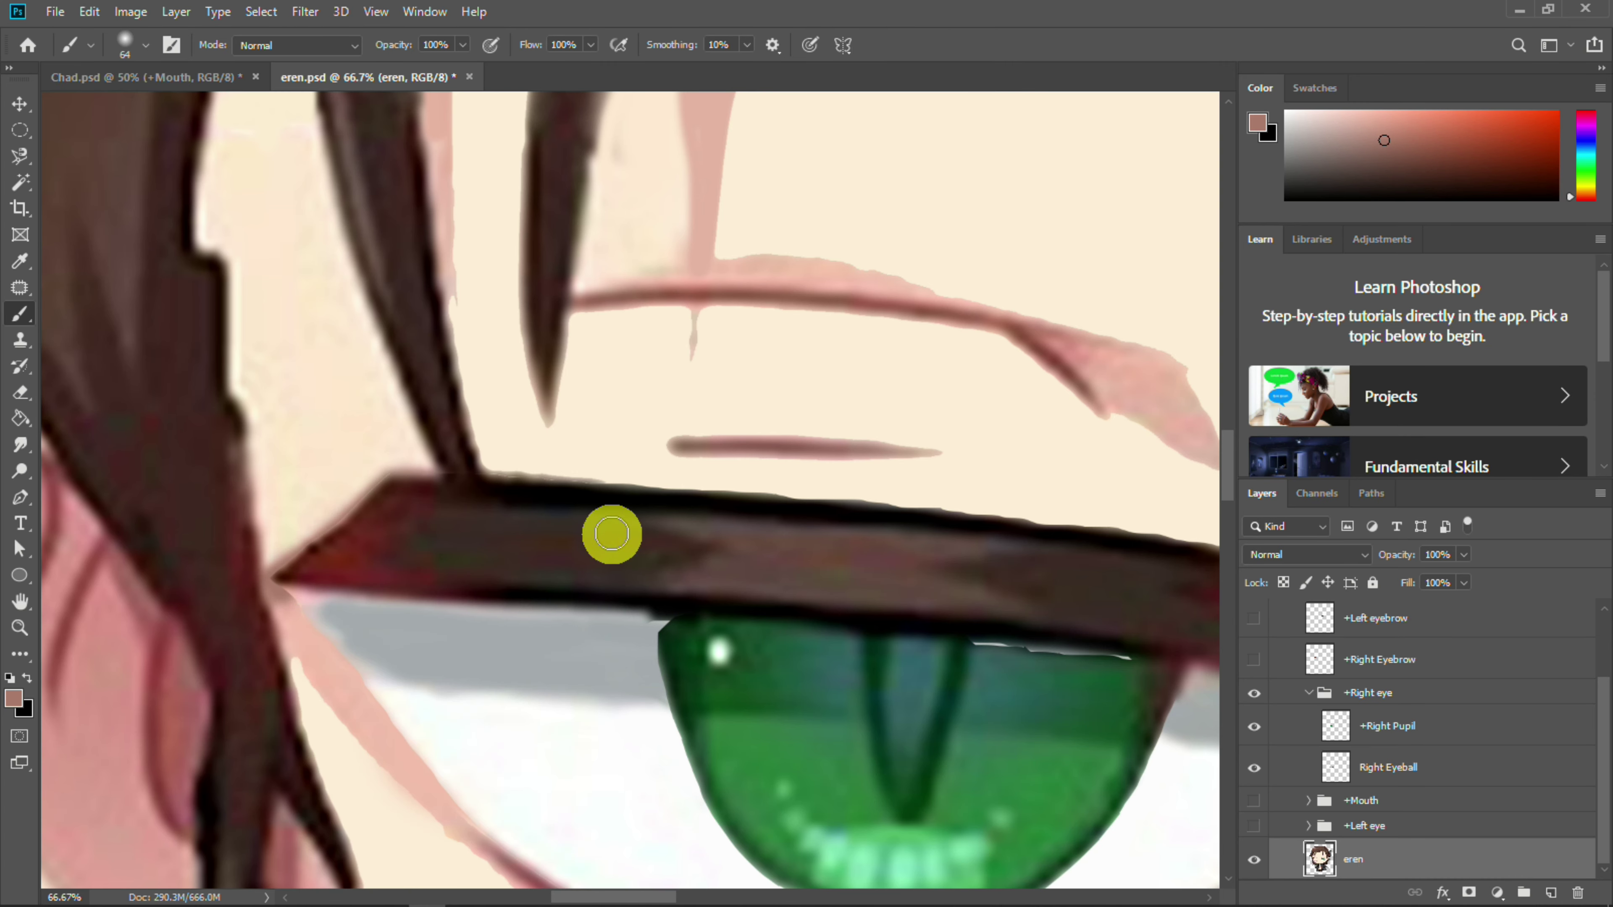
# Paint sampled green over the pale gap along the upper edge of the +Right Pupil layer
pyautogui.hotkey('ctrl', '-')
pyautogui.hotkey('ctrl', '-')
pyautogui.moveTo(945, 622); pyautogui.dragTo(789, 618)
pyautogui.click(1333, 740)
pyautogui.hotkey('ctrl', 't')
pyautogui.press('Escape')
pyautogui.click(692, 585)
pyautogui.press('b')
pyautogui.scroll(3, 684, 570)
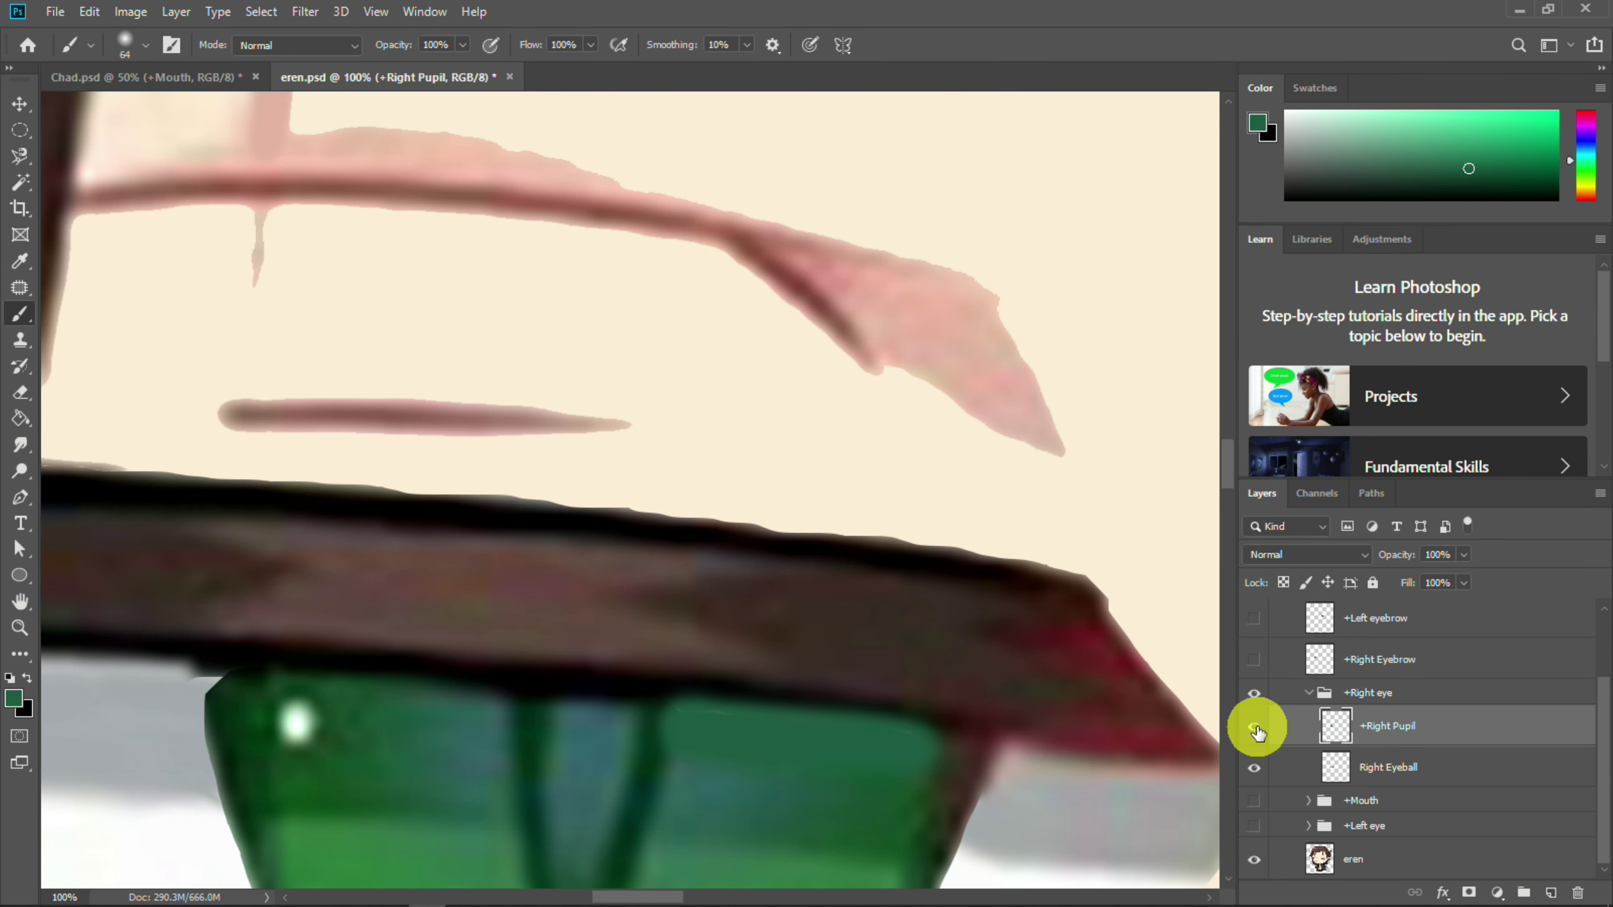
pyautogui.hotkey('ctrl', '-')
pyautogui.hotkey('ctrl', '-')
pyautogui.hotkey('ctrl', '-')
pyautogui.hotkey('ctrl', '-')
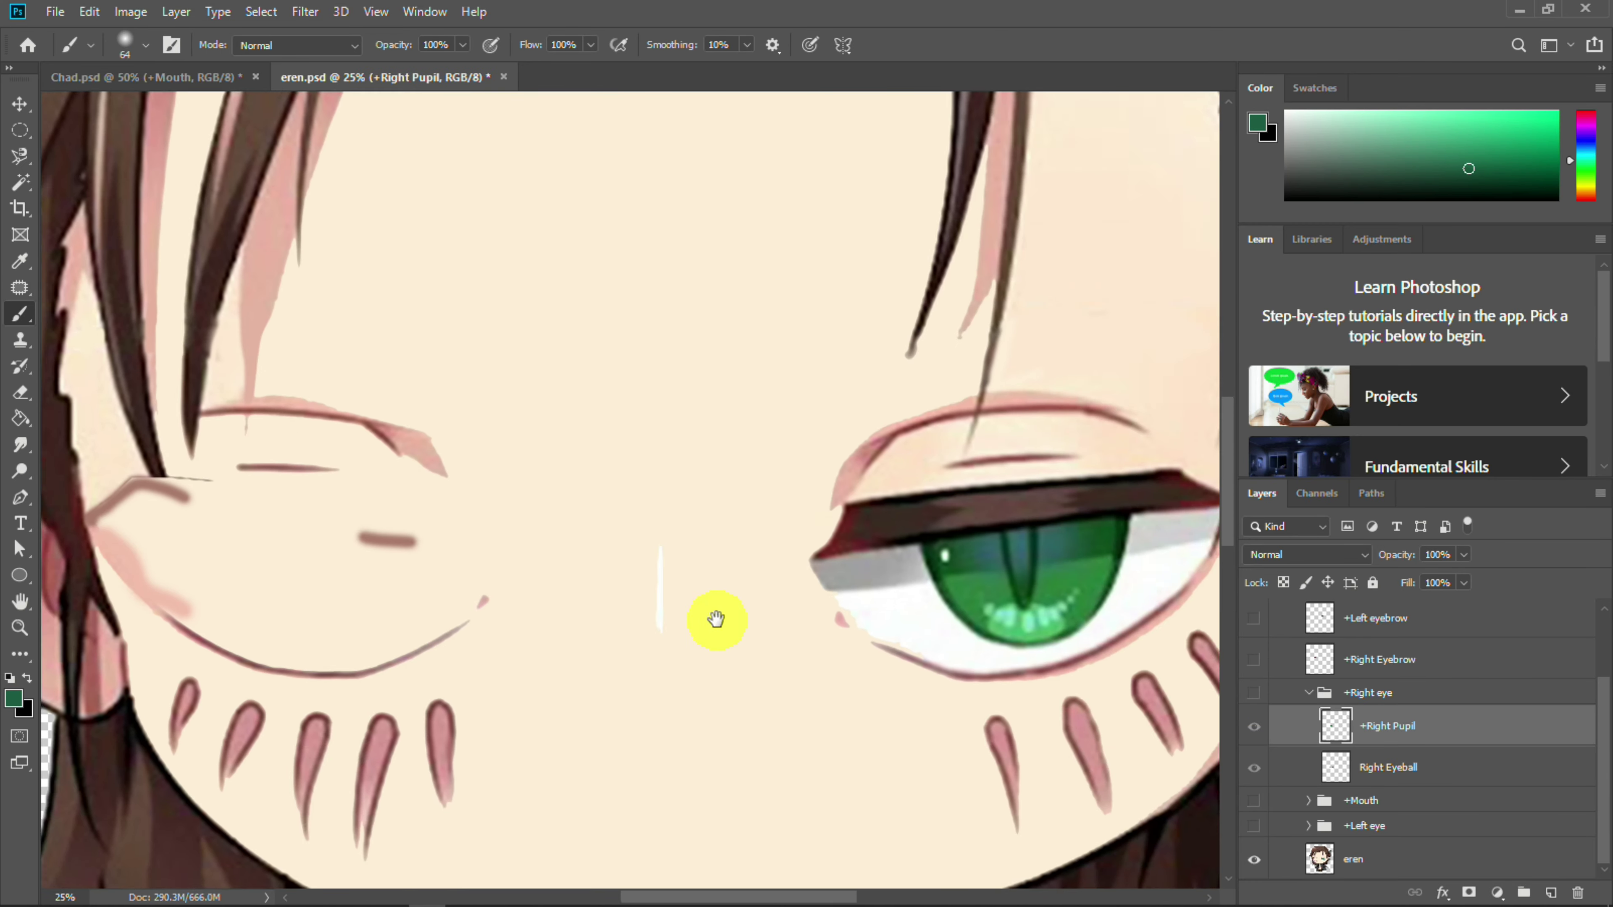
pyautogui.click(1256, 694)
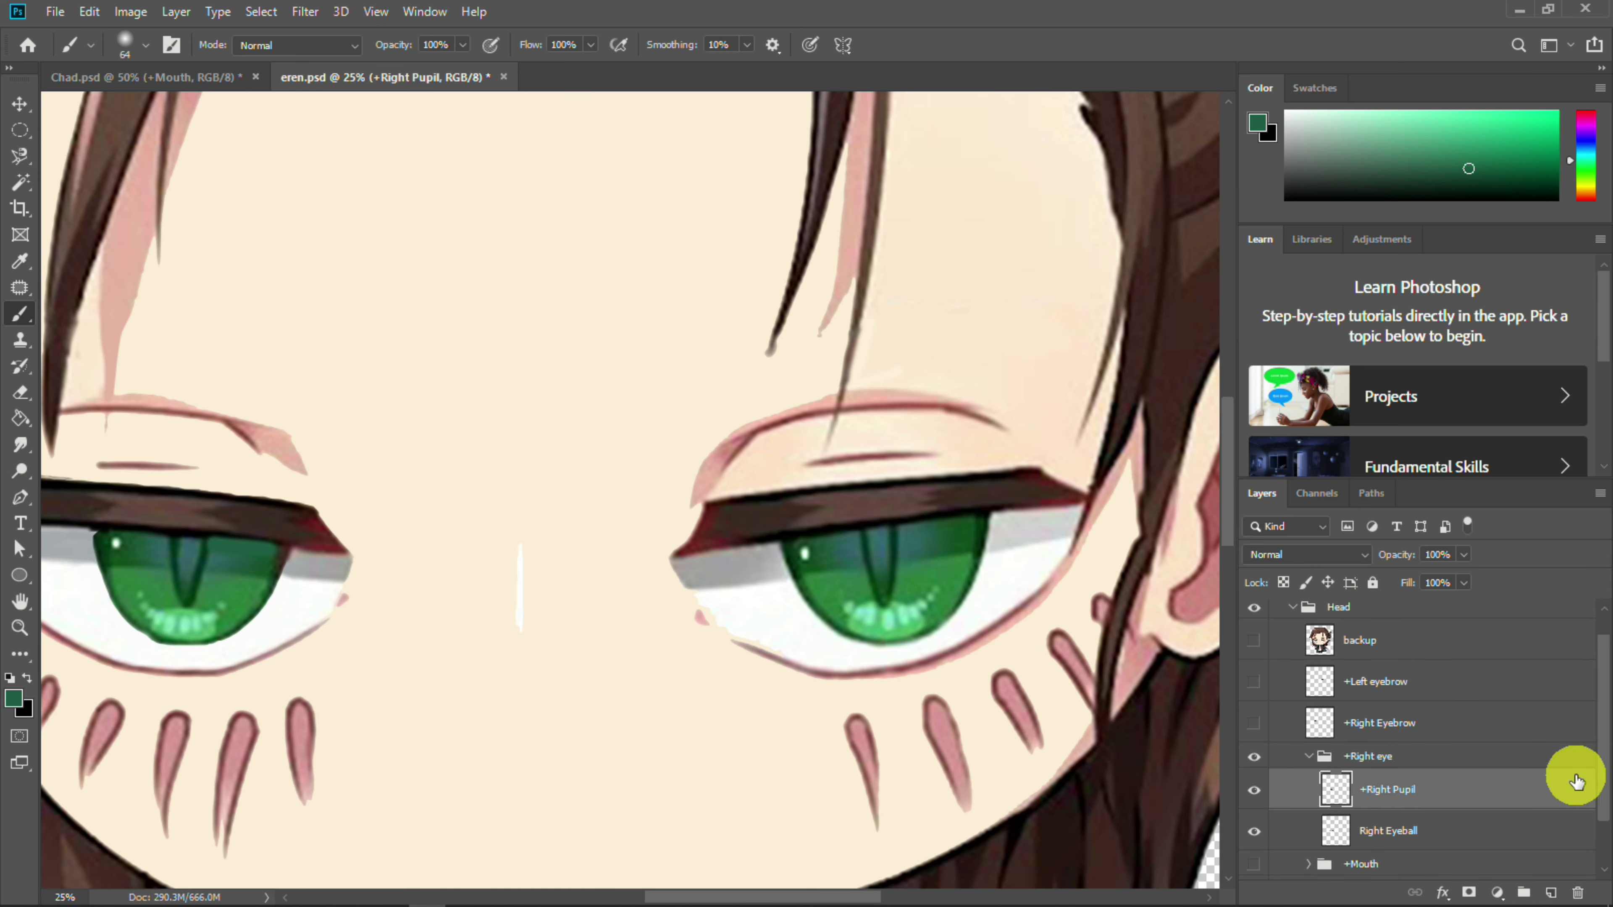
# Move the +Mouth group above +Right eye, hide the +Right eye group and expand the +Left eye group
pyautogui.click(1386, 804)
pyautogui.moveTo(1386, 803); pyautogui.dragTo(1385, 683)
pyautogui.click(1256, 825)
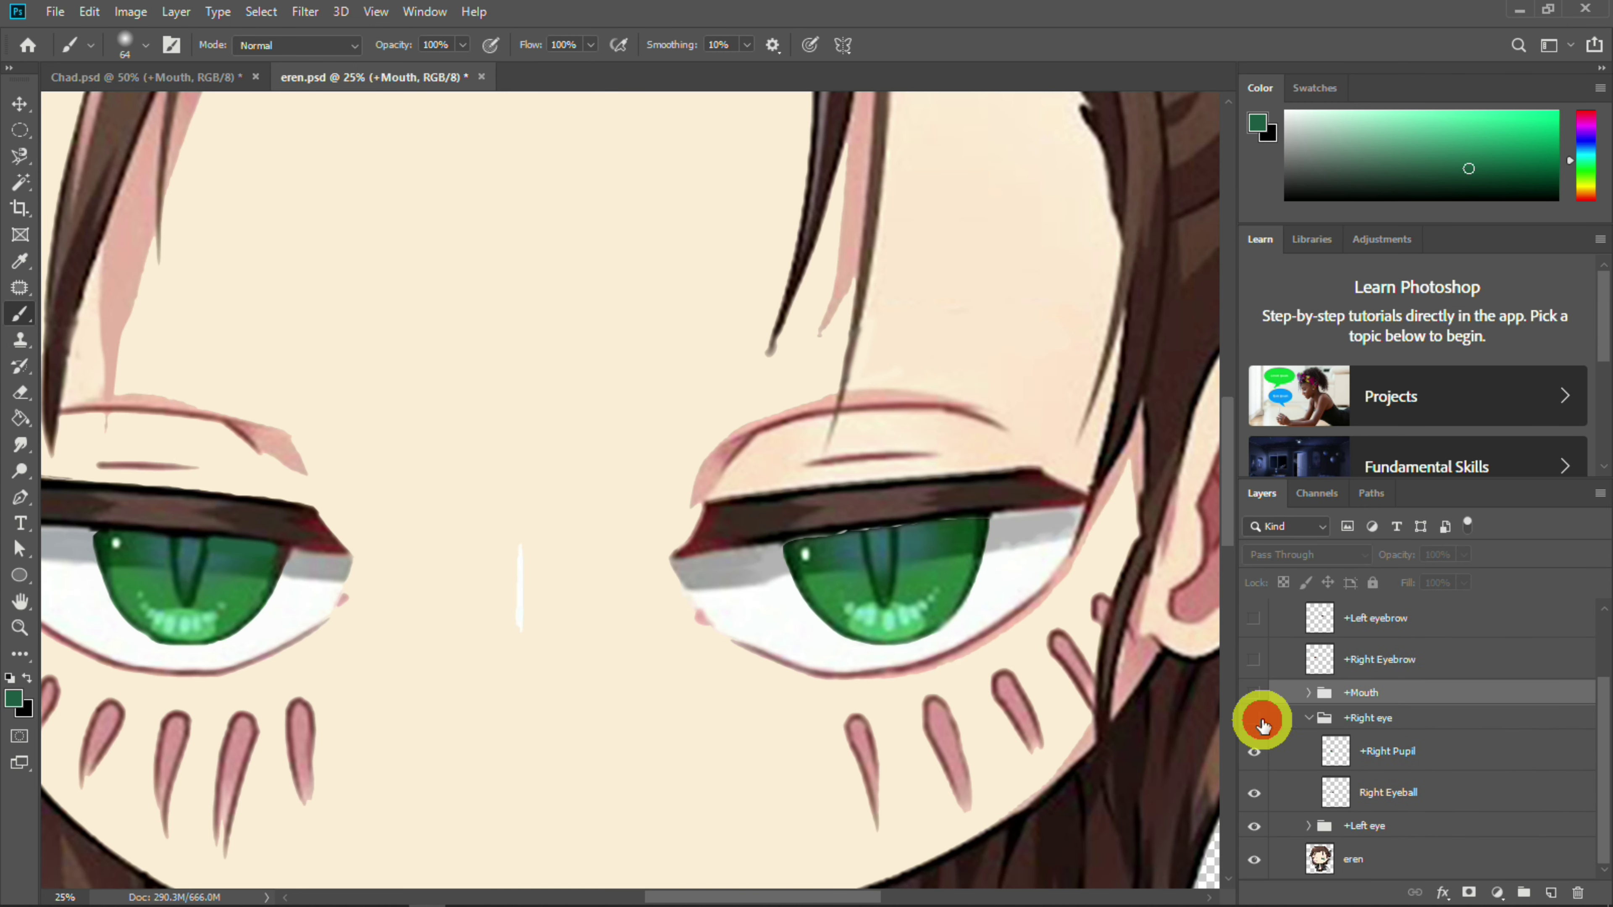
pyautogui.click(1256, 720)
pyautogui.click(1309, 718)
pyautogui.click(1309, 827)
pyautogui.moveTo(1605, 786); pyautogui.dragTo(1611, 846)
# Load the Left Eyeball layer's outline as a selection and delete that area from the eren base layer
pyautogui.click(1406, 819)
pyautogui.press('w')
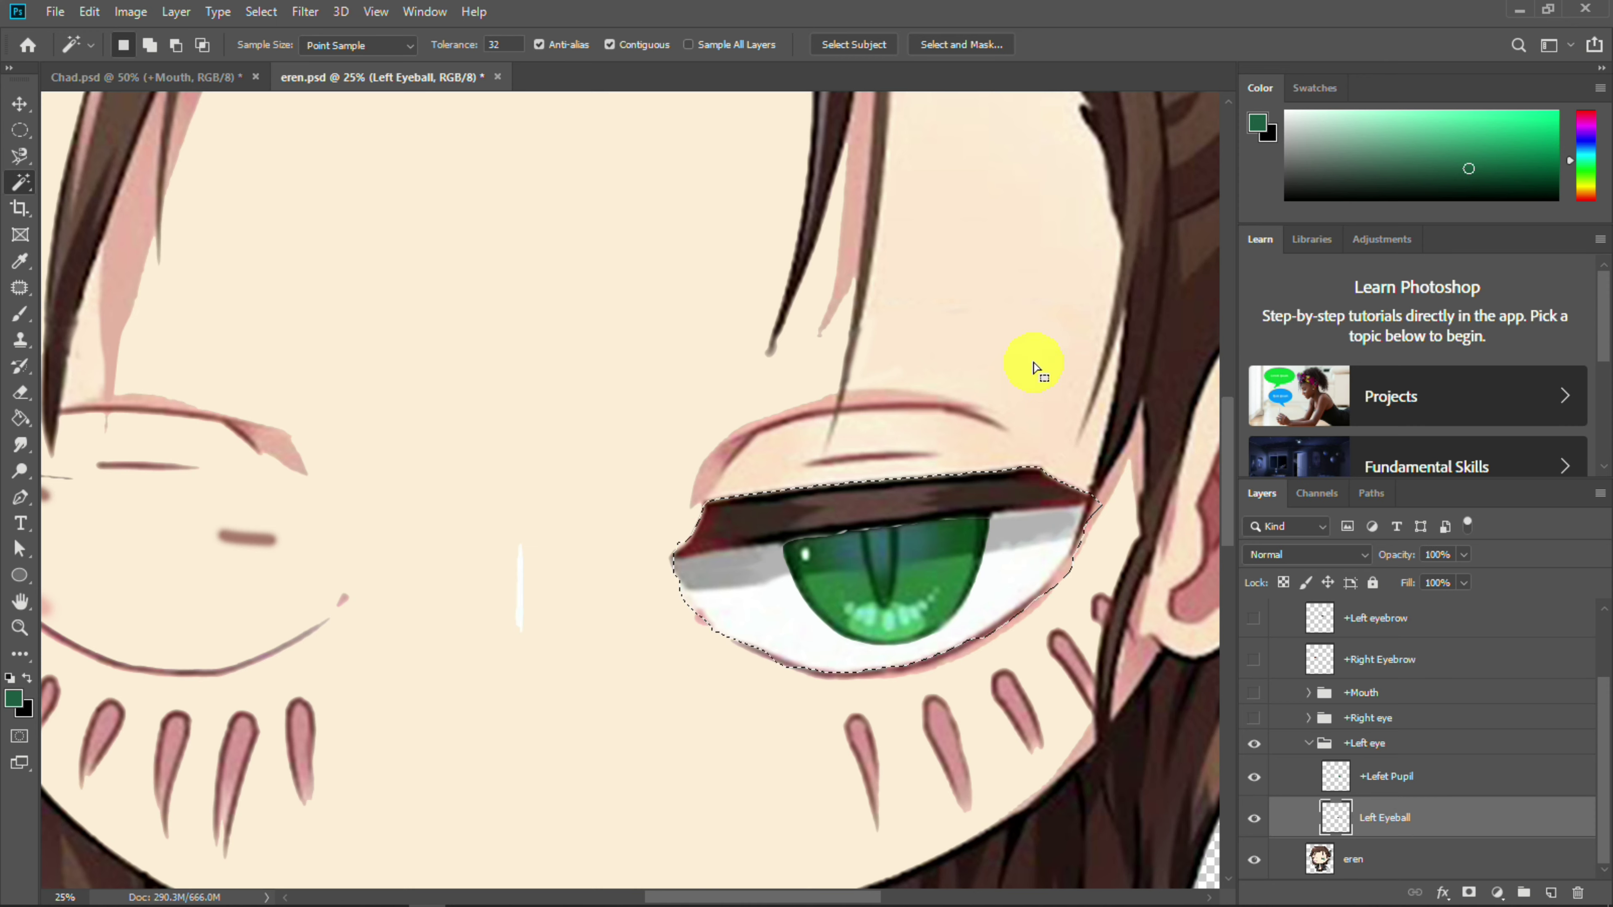
pyautogui.click(1377, 858)
pyautogui.click(1256, 744)
pyautogui.press('Delete')
pyautogui.hotkey('ctrl', 'z')
pyautogui.hotkey('ctrl', 'shift', 'i')
pyautogui.press('Delete')
pyautogui.click(1245, 750)
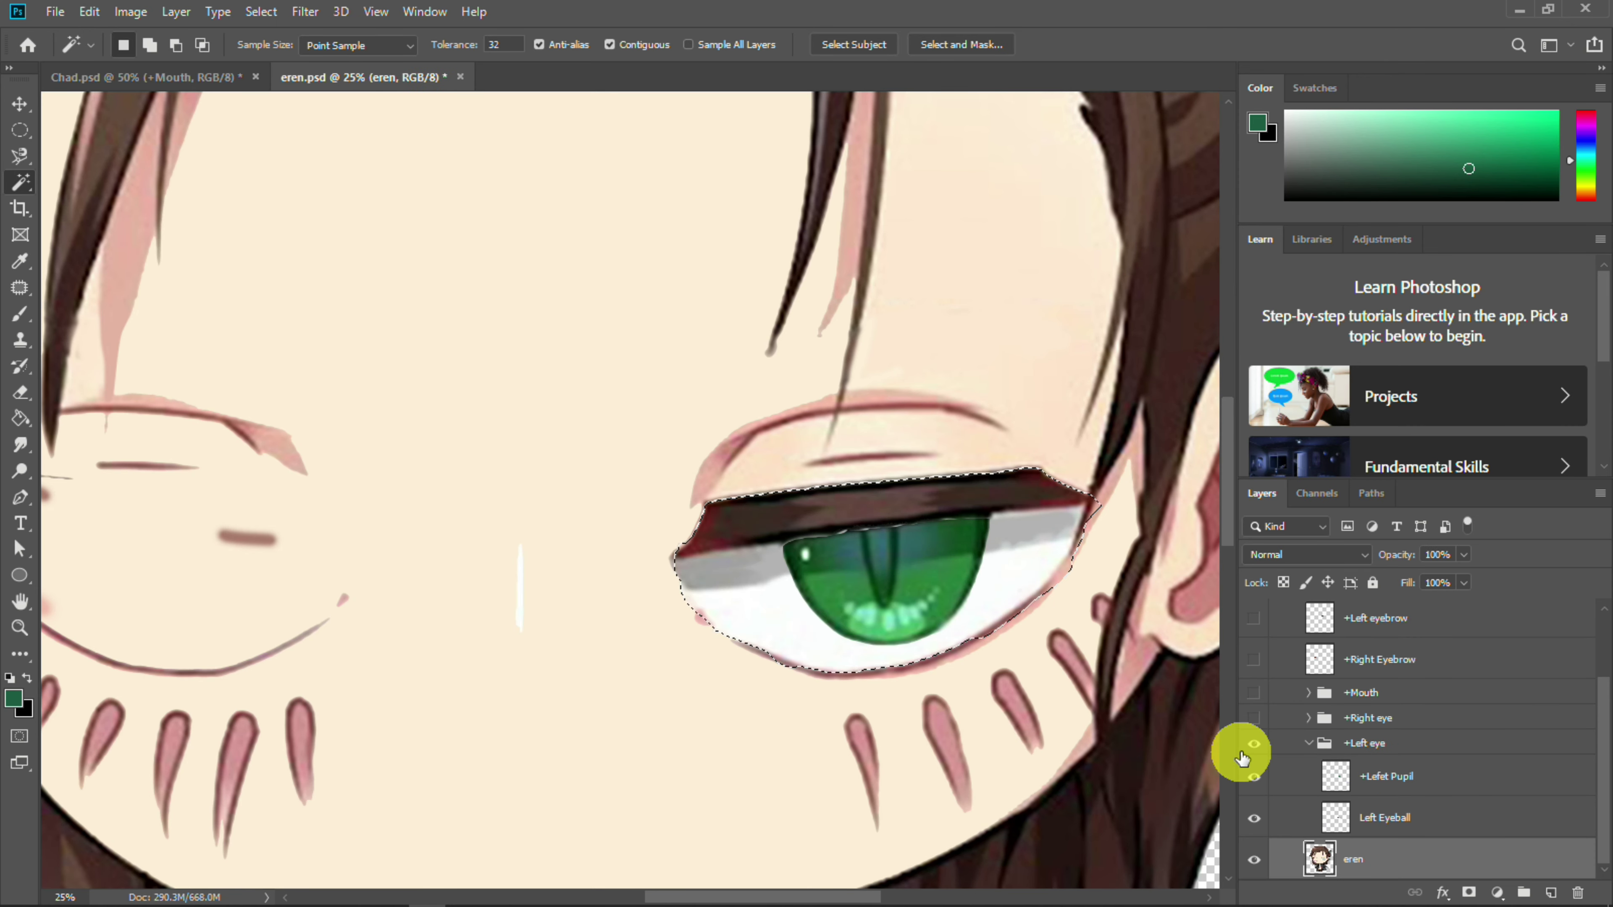
# Brush sampled reddish-brown along the rim of the left eye on the eren layer
pyautogui.scroll(3, 789, 585)
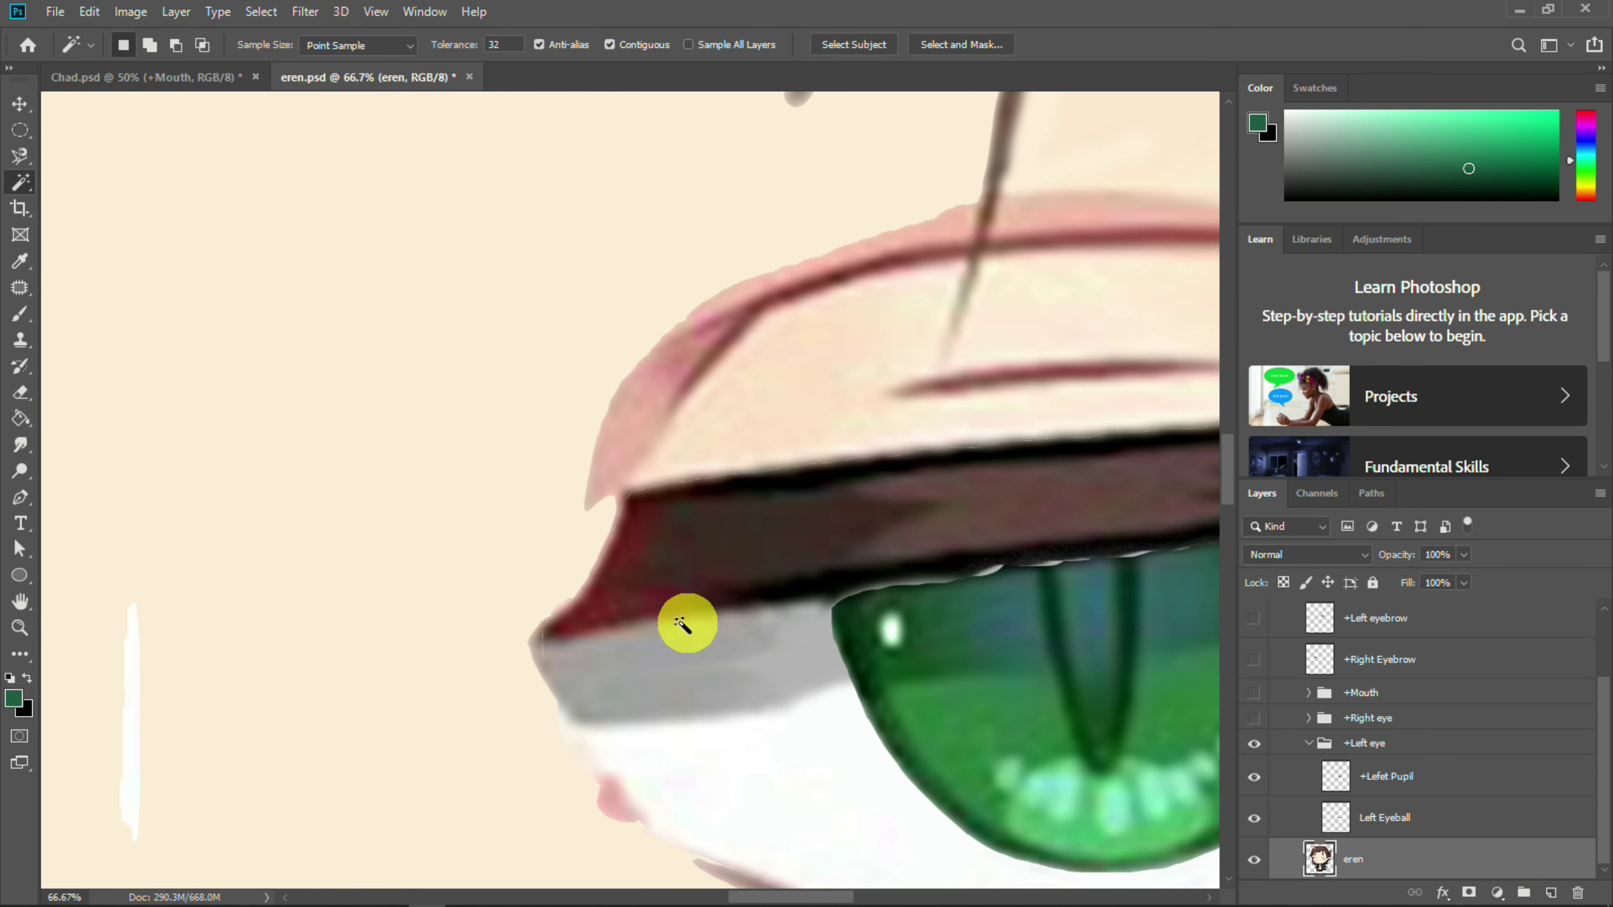
pyautogui.press('i')
pyautogui.click(636, 491)
pyautogui.press('b')
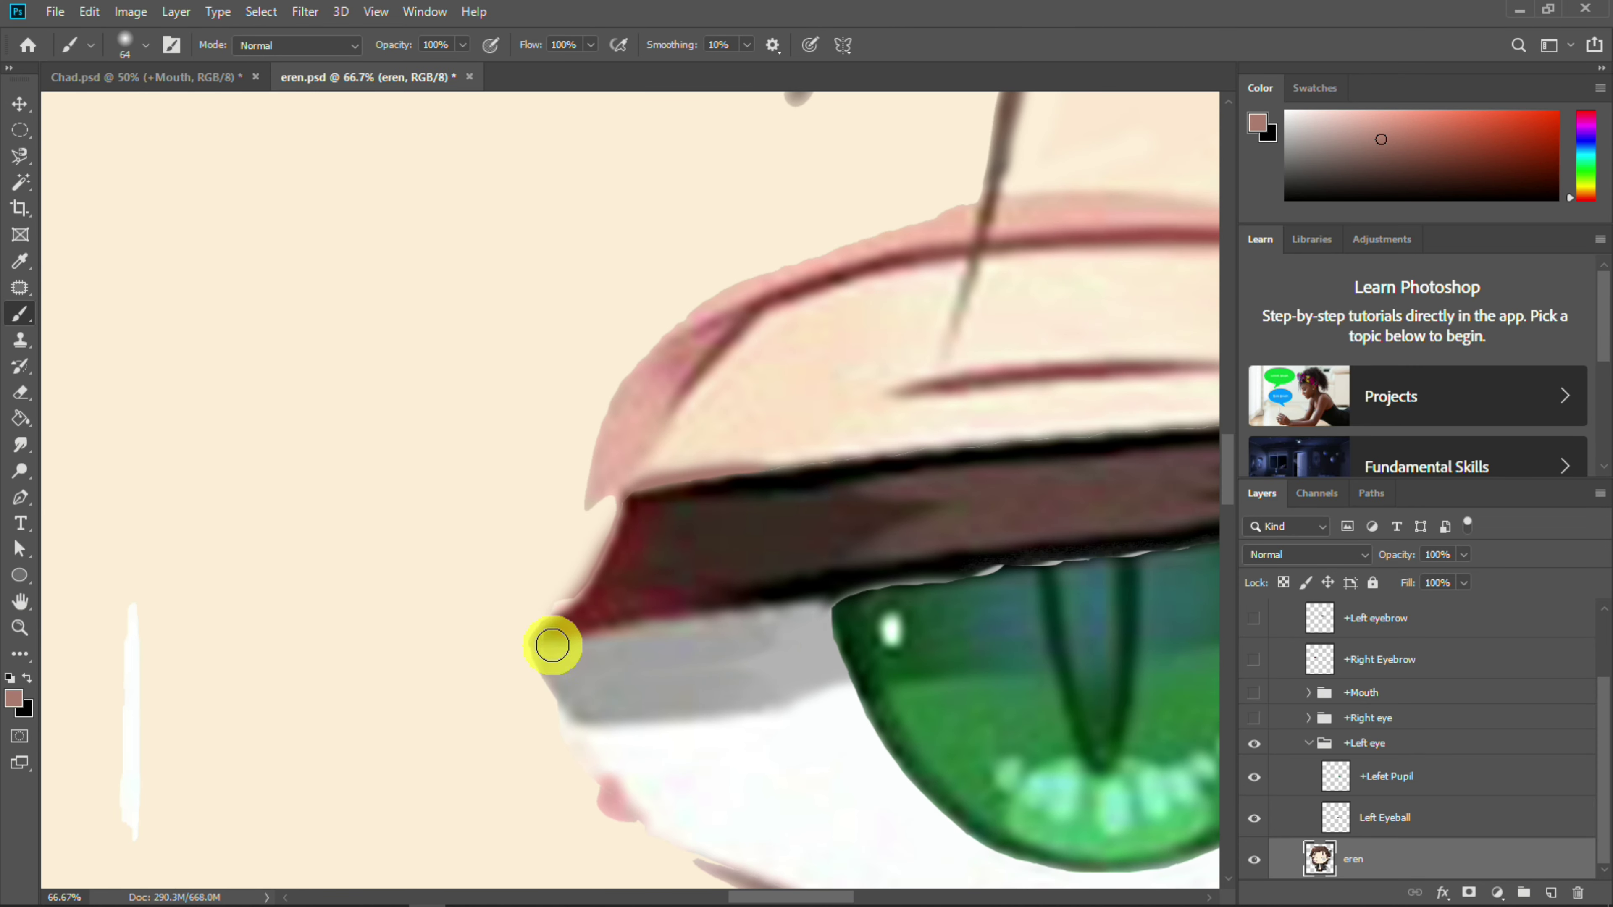
pyautogui.moveTo(552, 645); pyautogui.dragTo(542, 381)
pyautogui.moveTo(708, 574); pyautogui.dragTo(892, 623)
pyautogui.moveTo(991, 597); pyautogui.dragTo(561, 652)
pyautogui.moveTo(889, 514); pyautogui.dragTo(689, 687)
pyautogui.moveTo(618, 338); pyautogui.dragTo(868, 382)
pyautogui.moveTo(717, 474); pyautogui.dragTo(1092, 450)
# Paint sampled greens over the upper edge of the left pupil layer, reducing the brush size to 18
pyautogui.click(1456, 787)
pyautogui.press('i')
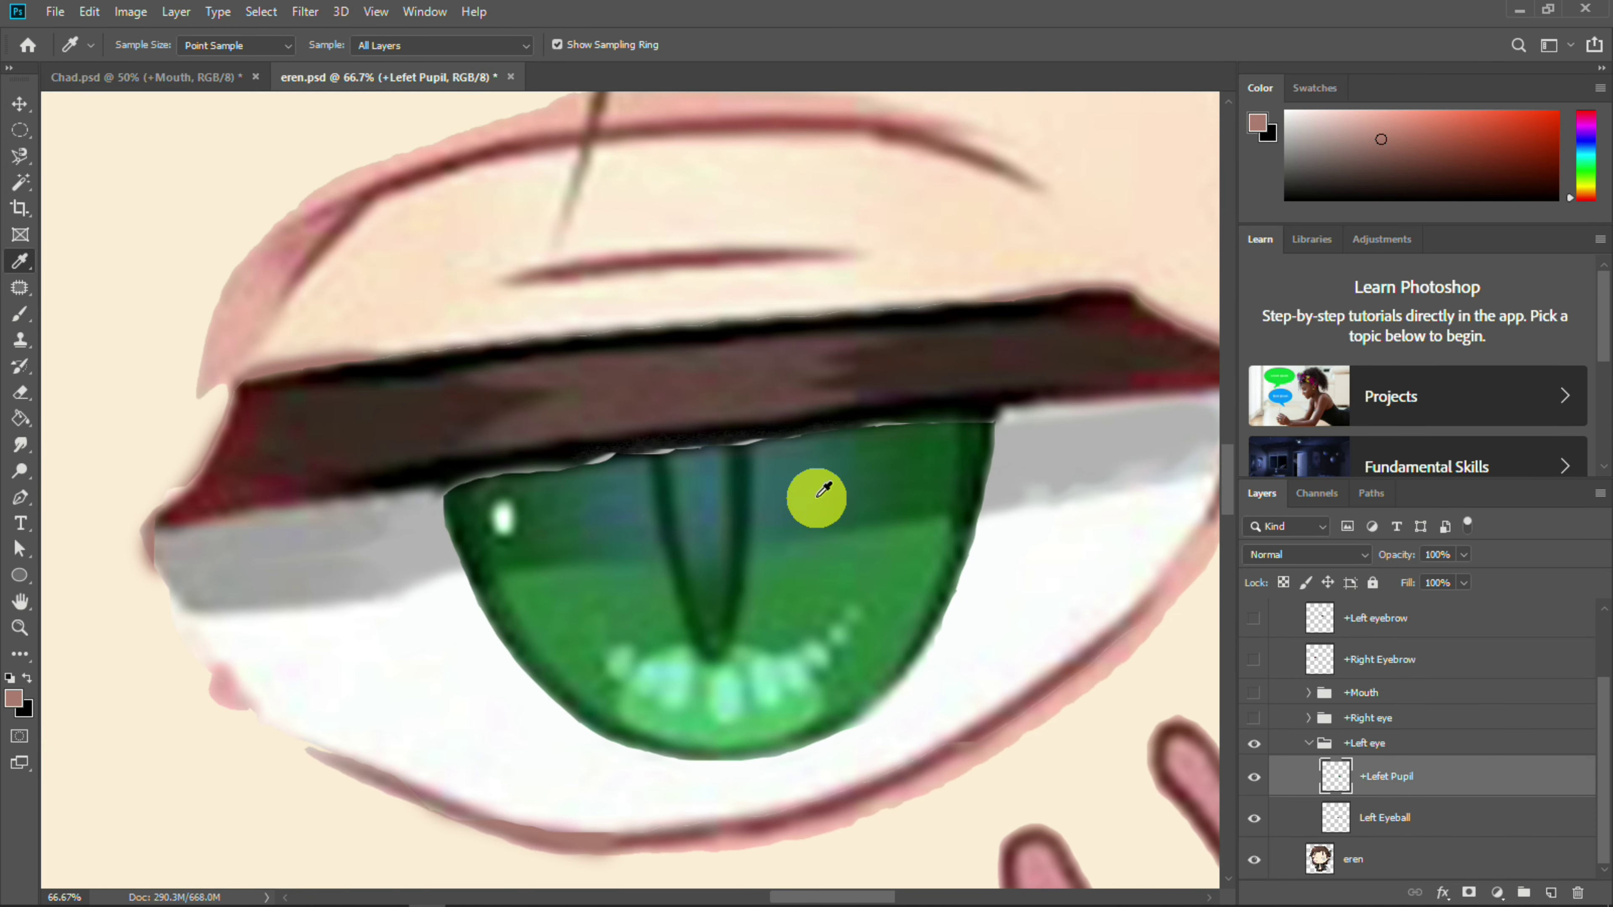
pyautogui.click(819, 492)
pyautogui.press('b')
pyautogui.moveTo(761, 444)
pyautogui.mouseDown()
pyautogui.moveTo(958, 432)
pyautogui.moveTo(802, 443)
pyautogui.mouseUp()
pyautogui.moveTo(468, 494); pyautogui.dragTo(675, 455)
pyautogui.rightClick(675, 455)
pyautogui.moveTo(868, 510); pyautogui.dragTo(832, 509)
pyautogui.press('Return')
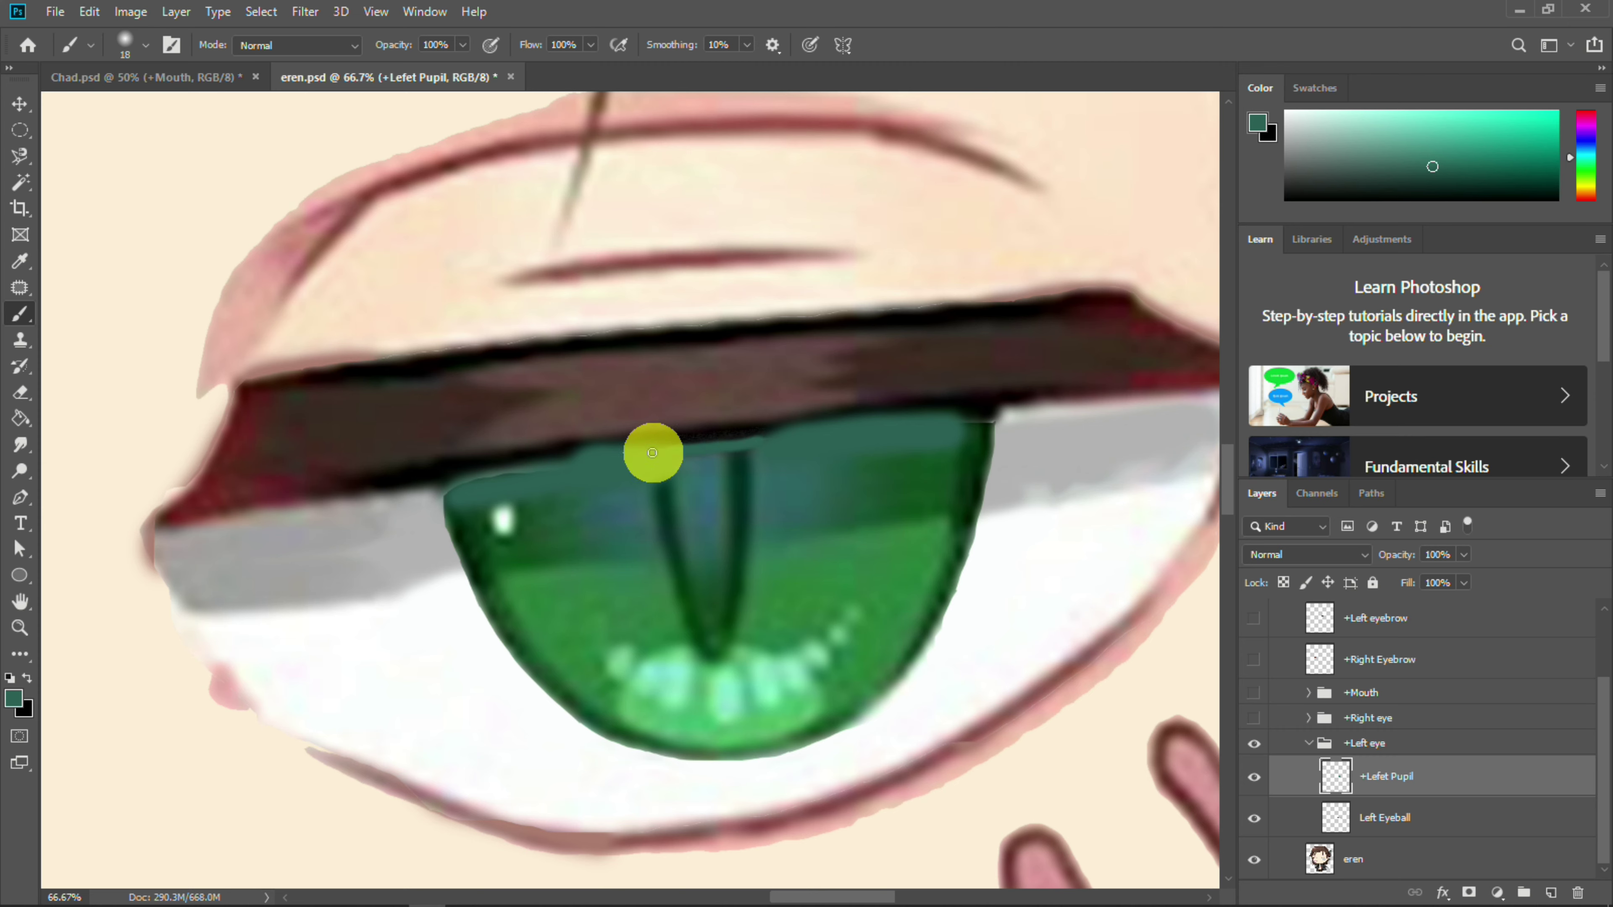
pyautogui.press('i')
pyautogui.click(981, 445)
pyautogui.press('b')
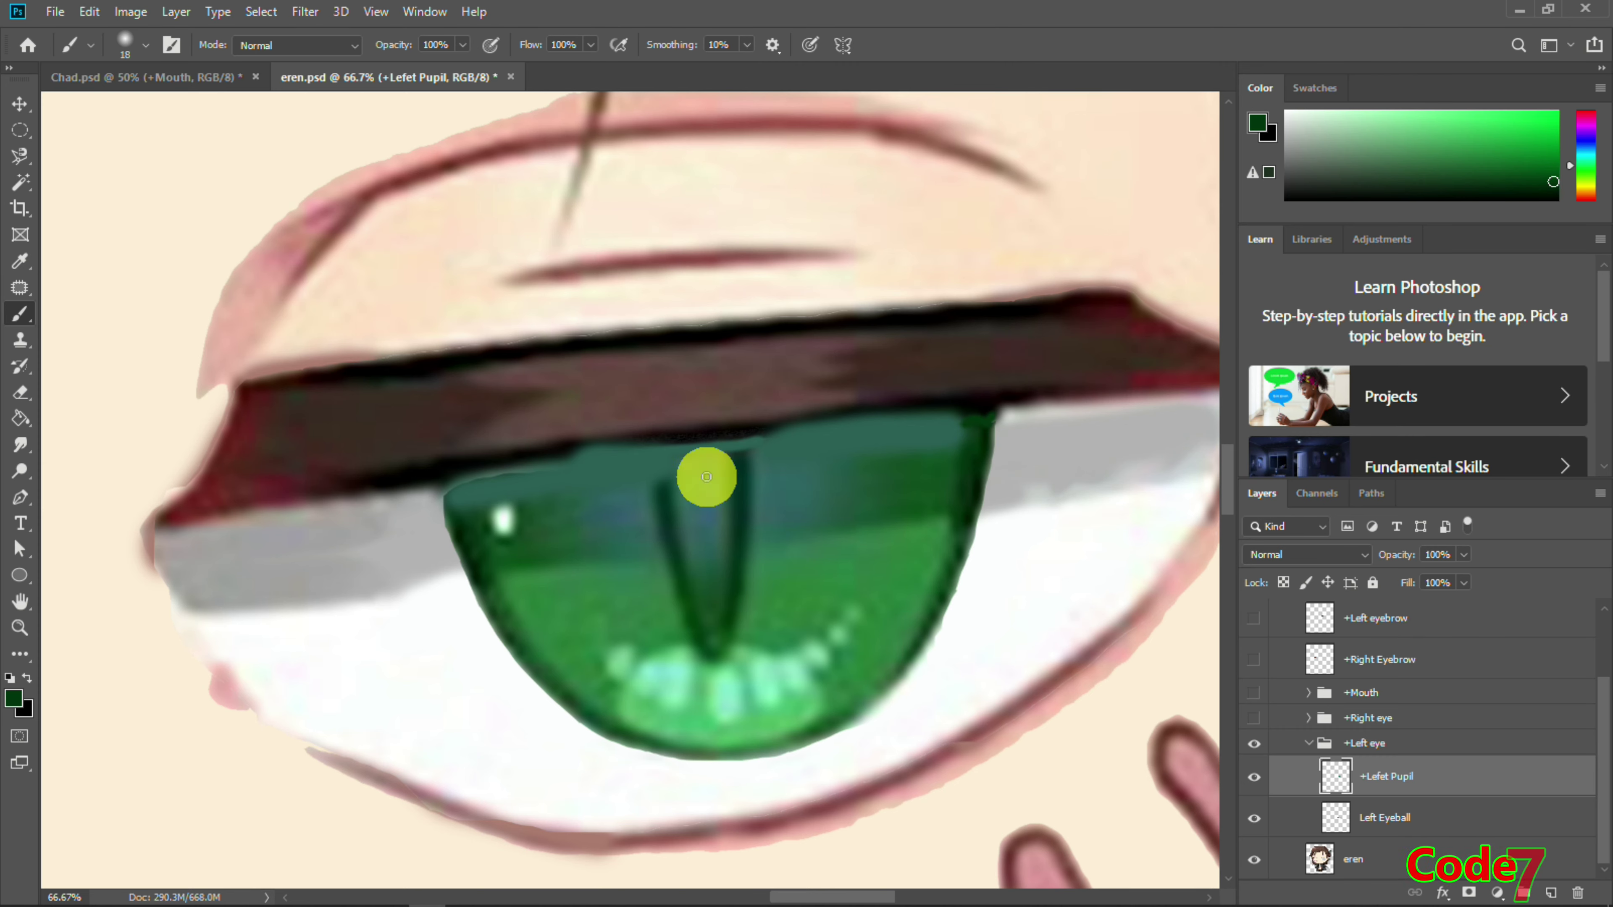
# Show the +Mouth group, both eyebrow layers and the +Right eye group again, and save the file
pyautogui.hotkey('ctrl', '-')
pyautogui.hotkey('ctrl', '-')
pyautogui.hotkey('ctrl', '-')
pyautogui.hotkey('ctrl', '-')
pyautogui.hotkey('ctrl', '-')
pyautogui.moveTo(1255, 692); pyautogui.dragTo(1255, 620)
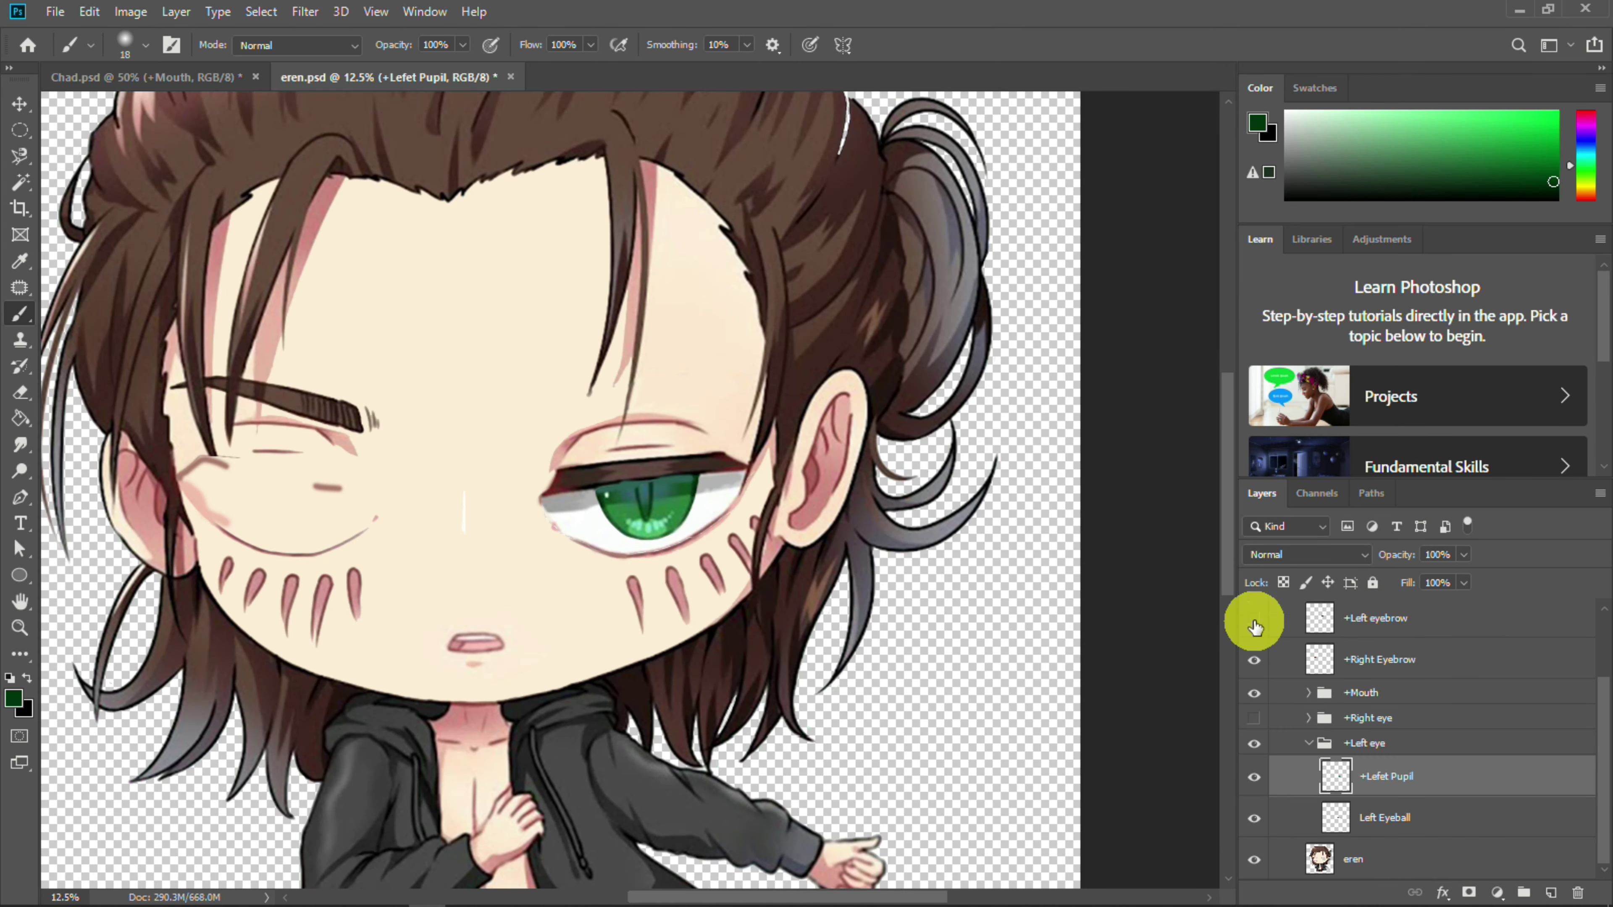
pyautogui.click(1255, 717)
# Switch to Character Animator to check the updated eren puppet's face tracking, and return to Photoshop
pyautogui.hotkey('alt', 'Tab')
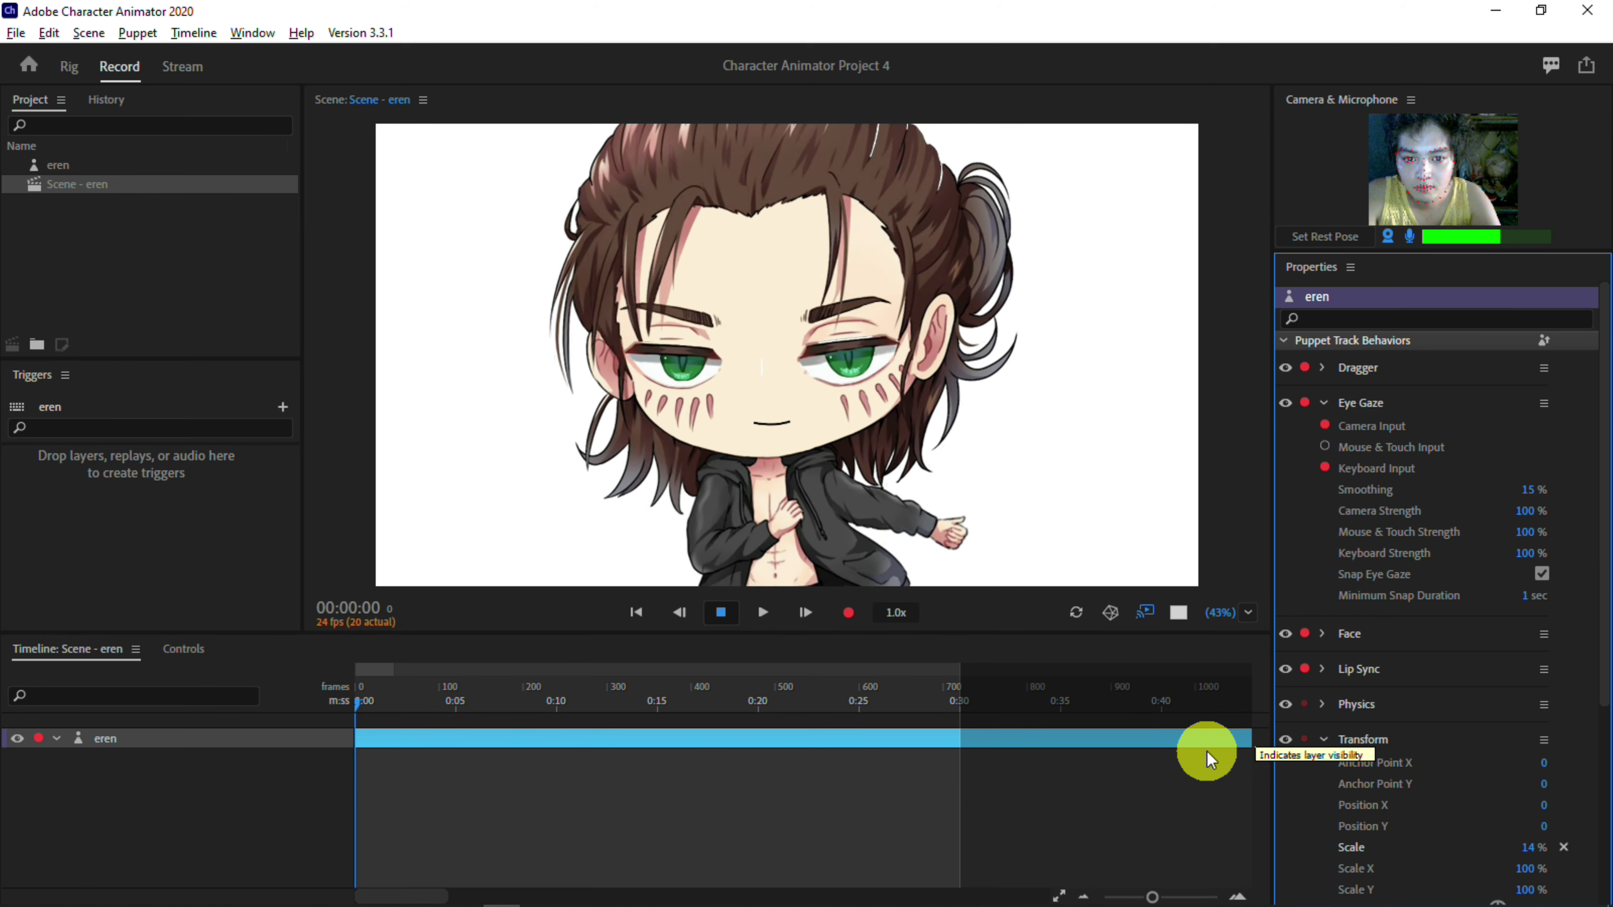
pyautogui.hotkey('alt', 'Tab')
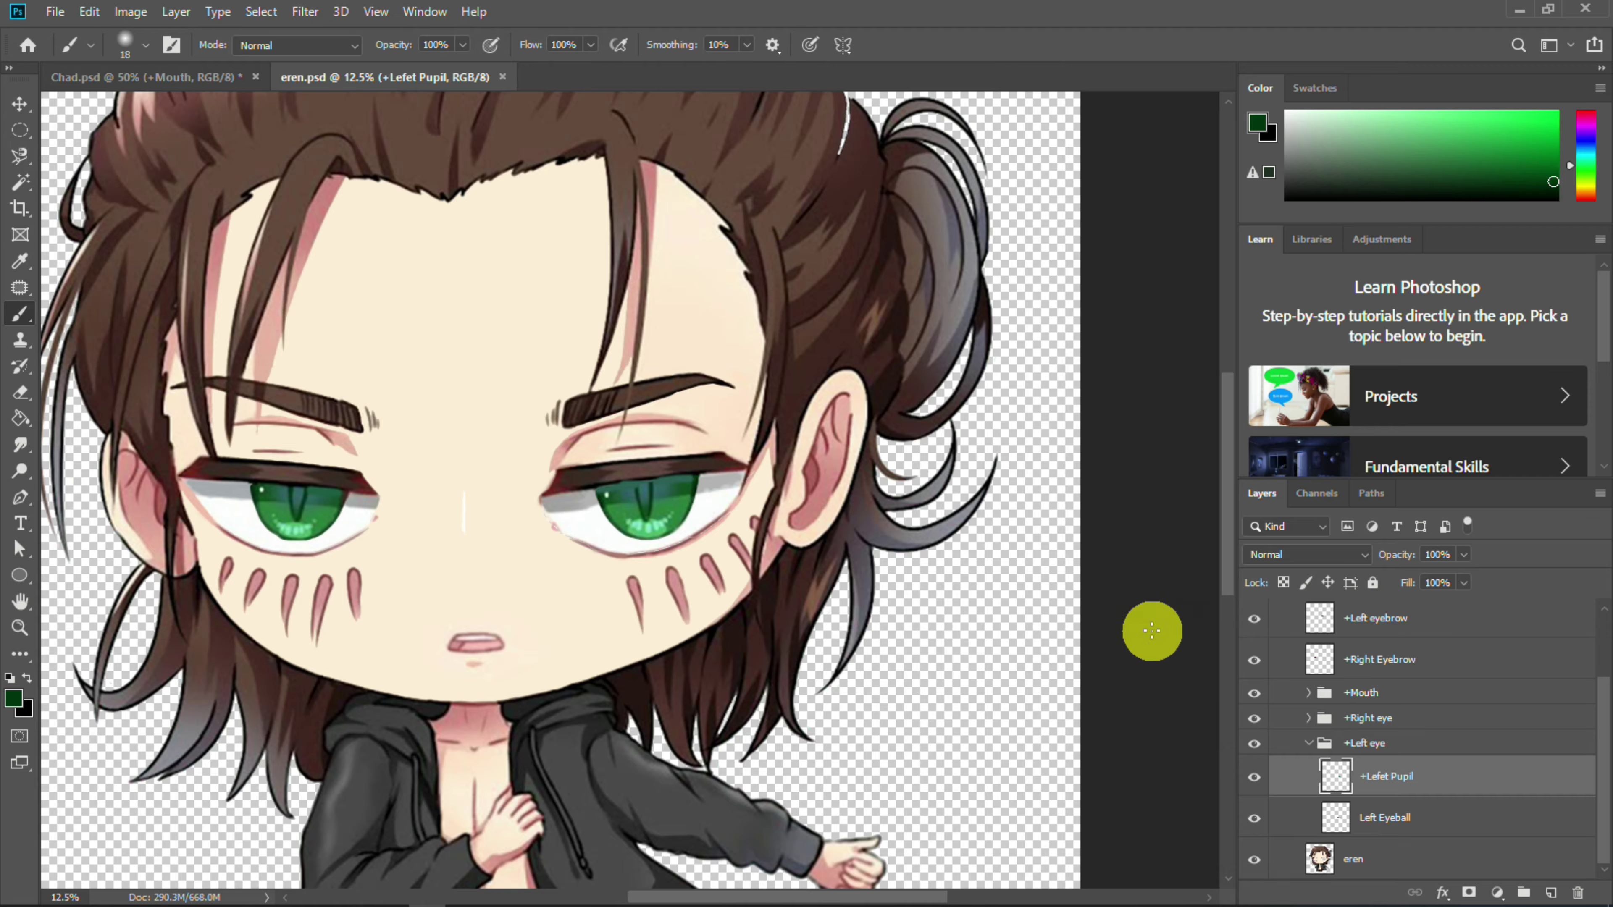
pyautogui.hotkey('alt', 'Tab')
pyautogui.hotkey('alt', 'Tab')
# Expand the +Right eye group, rename the +Lefet Pupil layer to +Left Pupil and save the file
pyautogui.click(1308, 717)
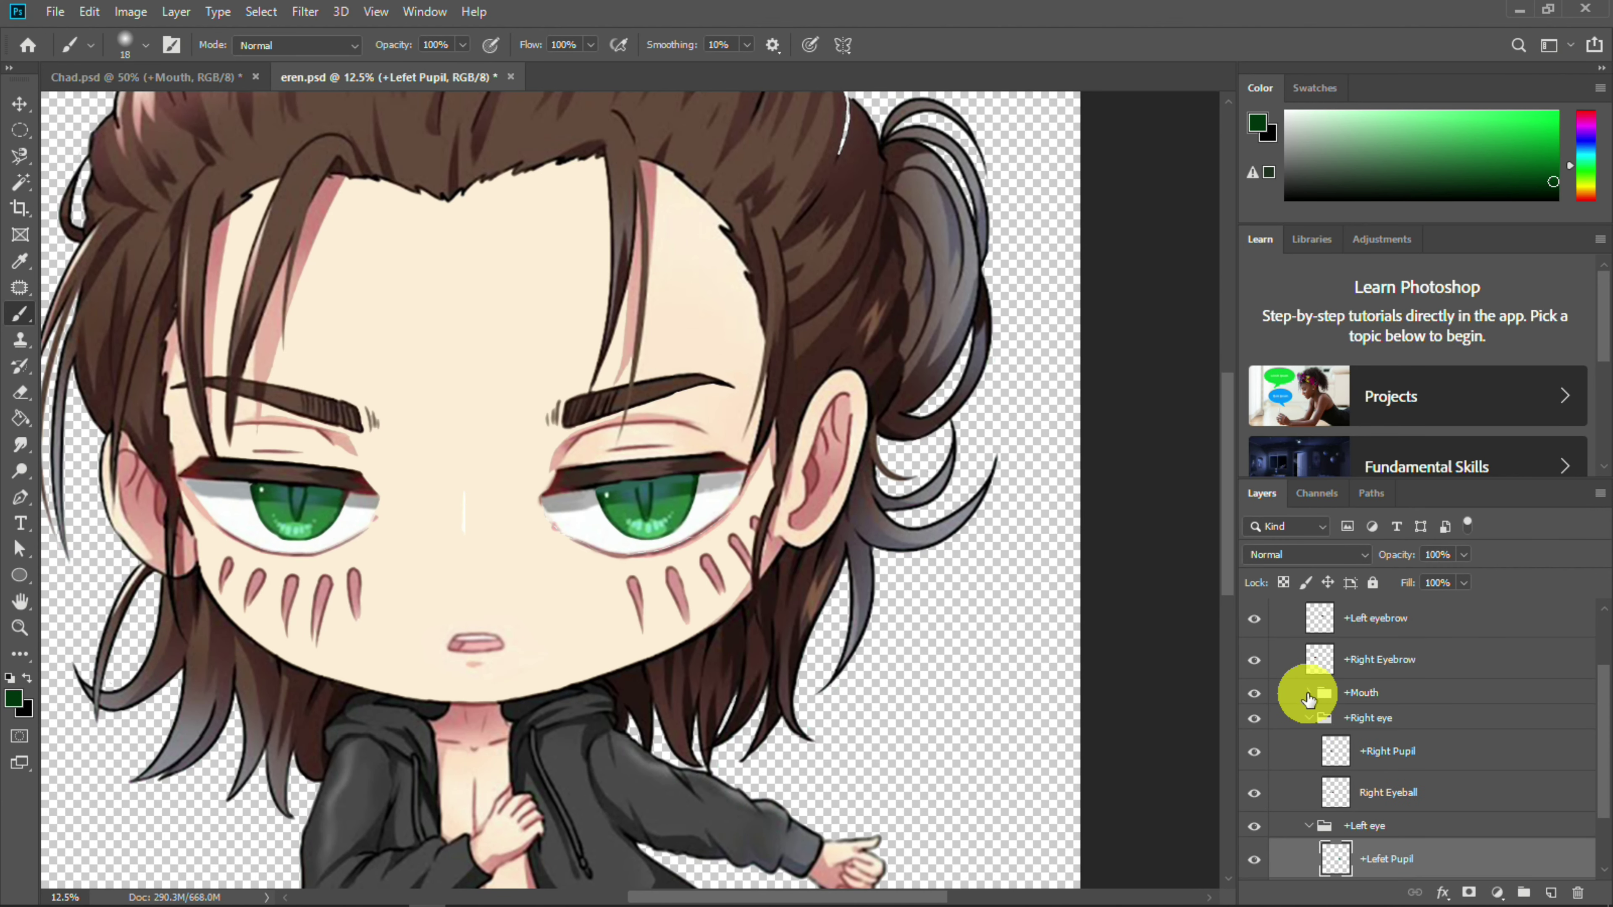
pyautogui.moveTo(1611, 774); pyautogui.dragTo(1592, 831)
pyautogui.doubleClick(1386, 778)
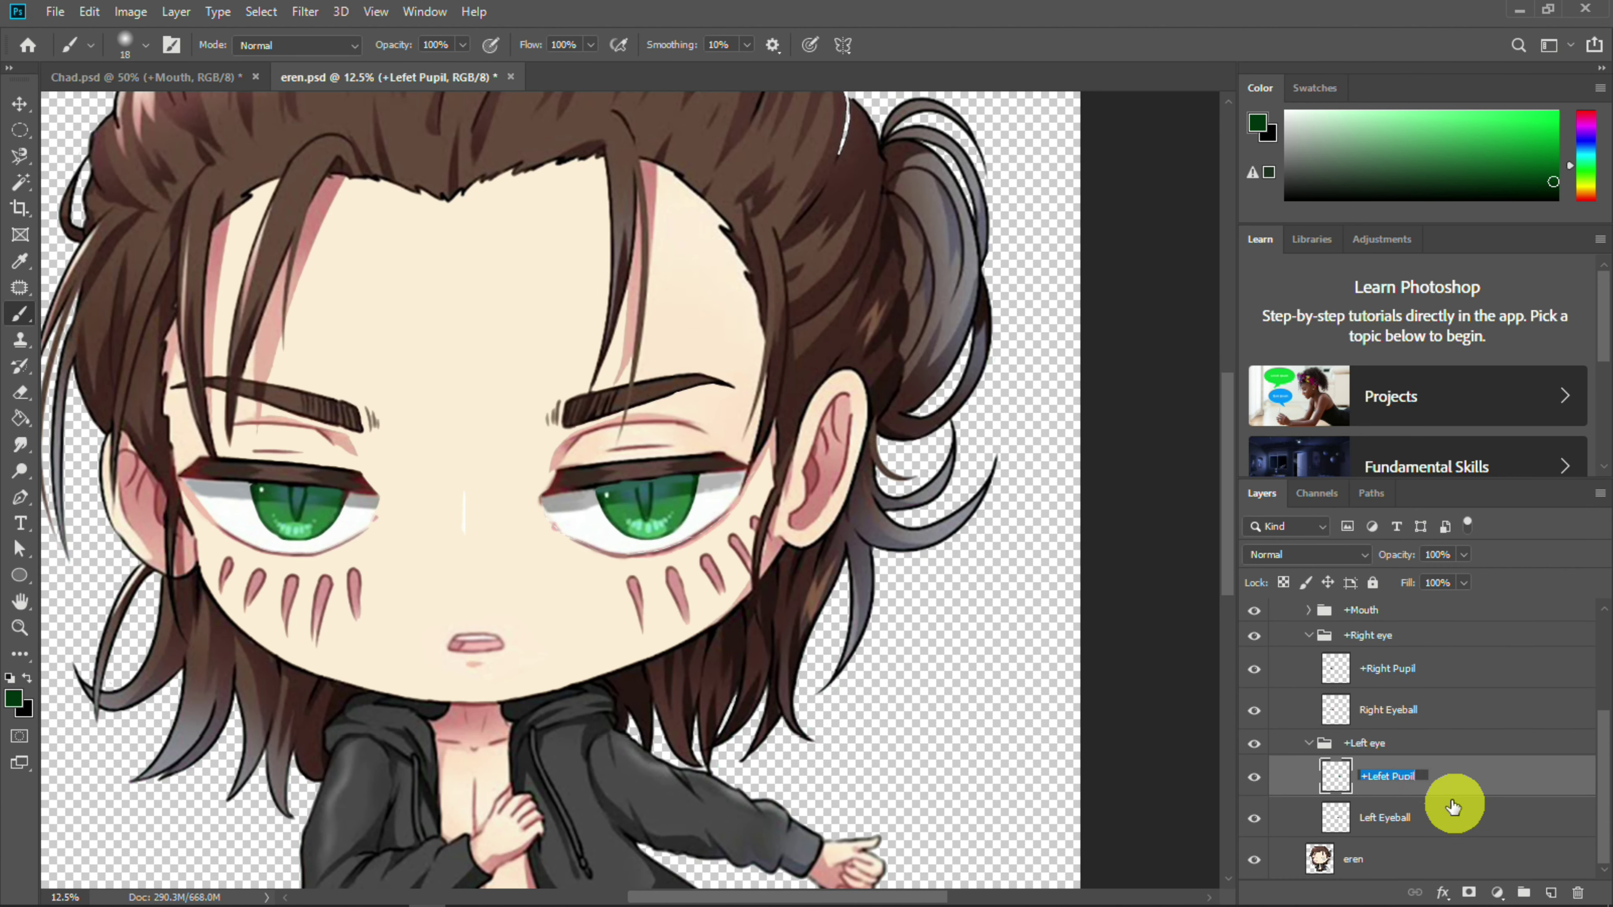
pyautogui.click(1489, 811)
# Switch to Character Animator to check the eren puppet after the pupil layer rename, and return to Photoshop
pyautogui.hotkey('alt', 'Tab')
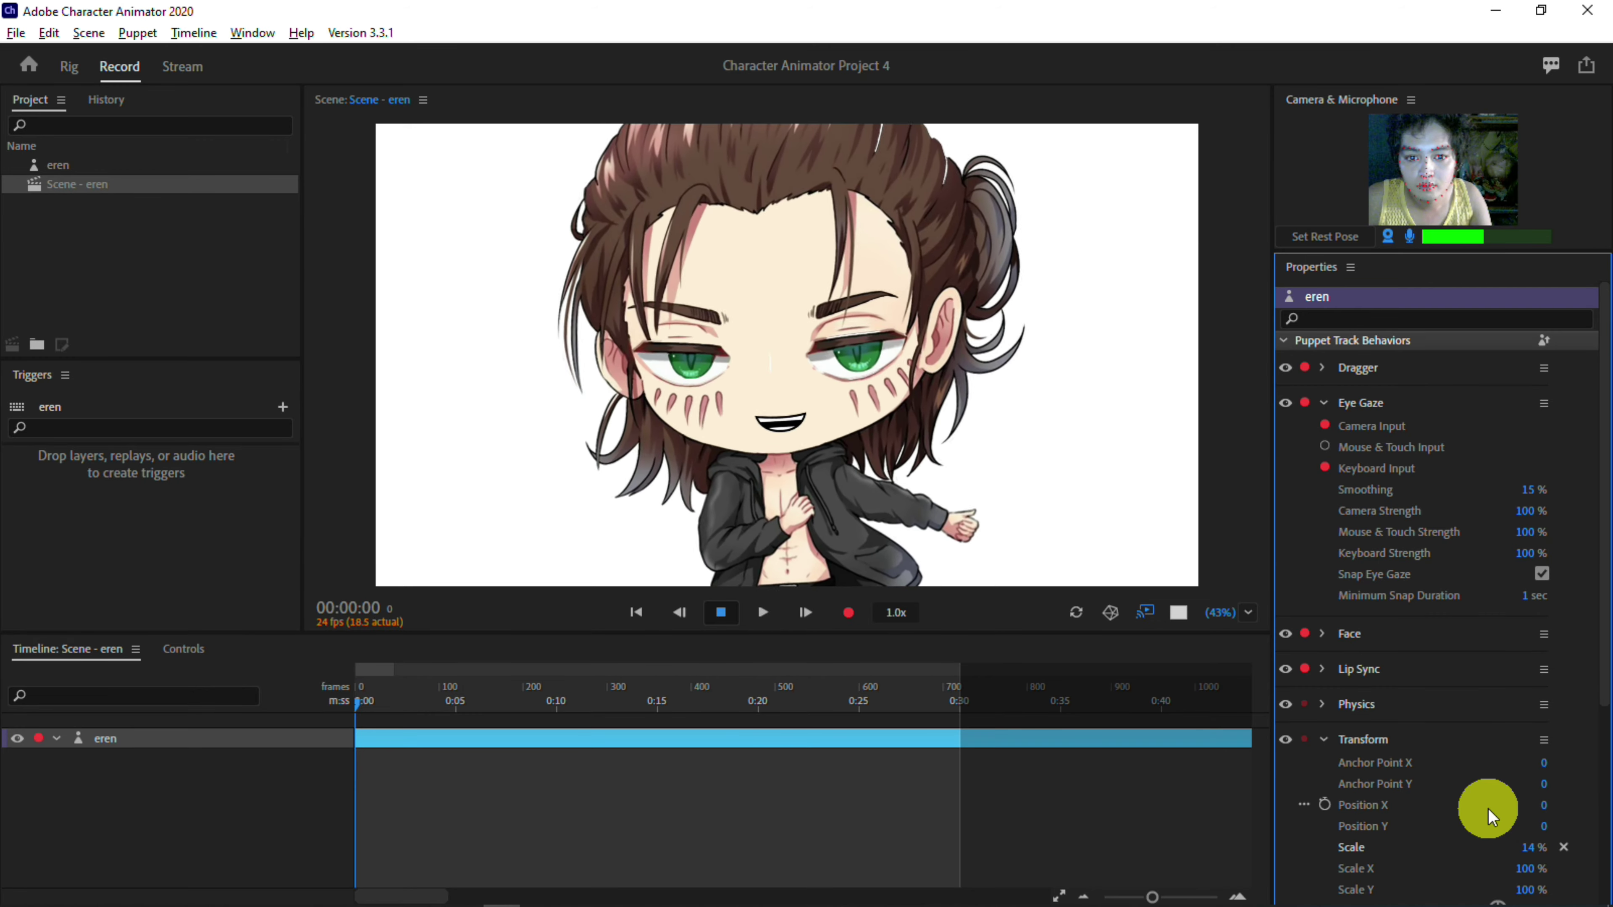
pyautogui.hotkey('alt', 'Tab')
pyautogui.click(1438, 715)
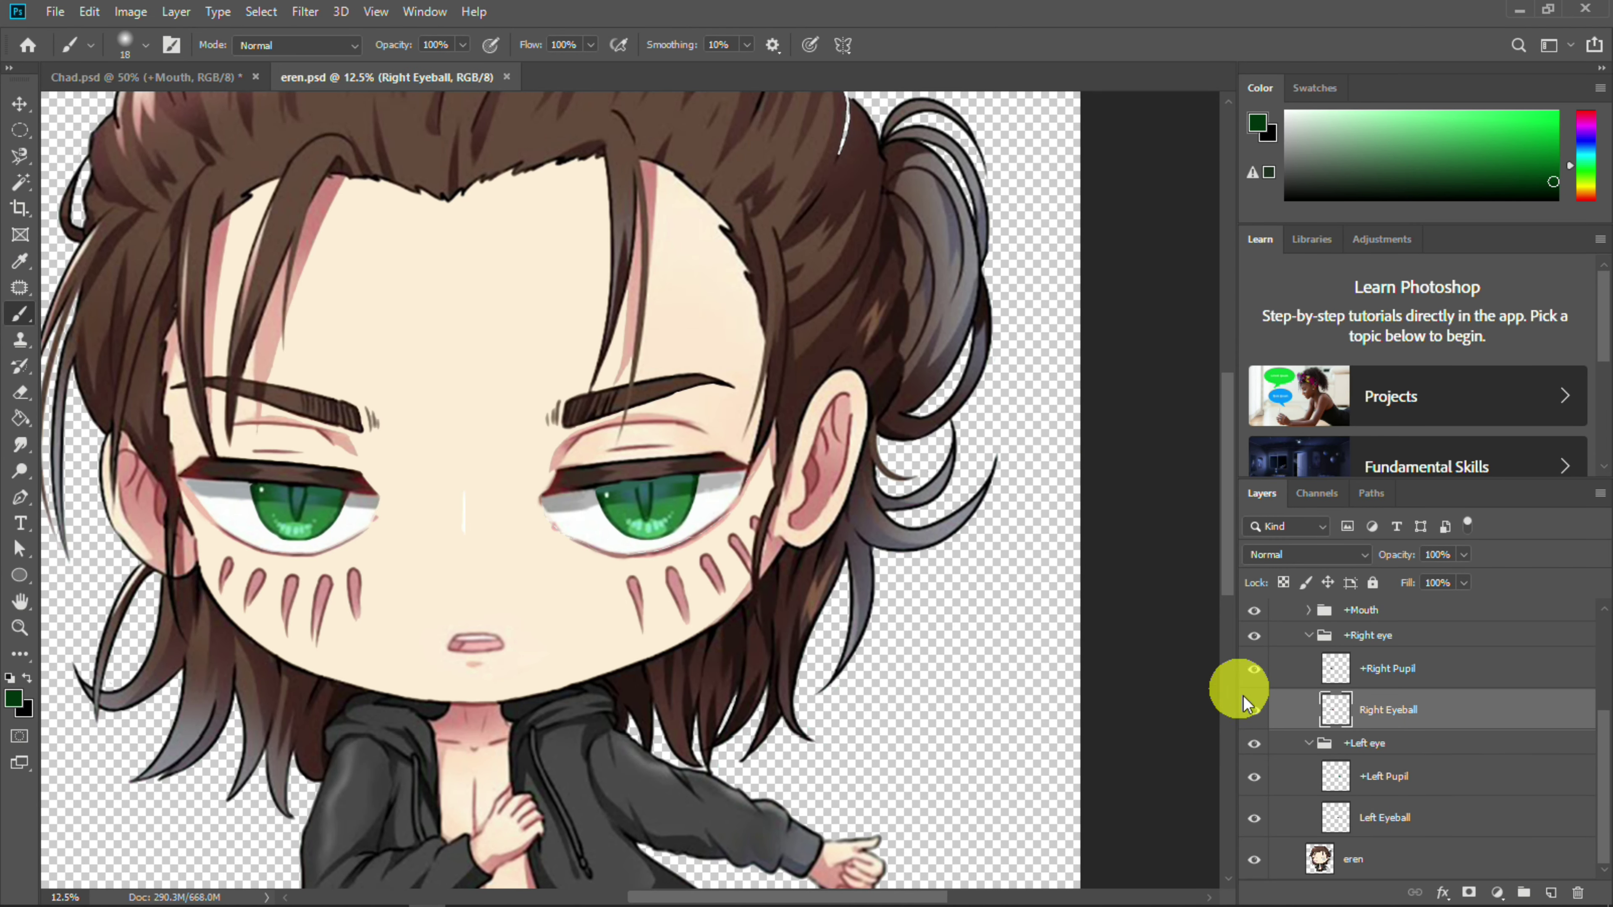
# Paint sampled skin tone over the pale line between the eyes on the eren layer with a size 45 brush, and save the file
pyautogui.click(1270, 859)
pyautogui.keyDown('alt'); pyautogui.click(460, 554); pyautogui.keyUp('alt')
pyautogui.rightClick(461, 506)
pyautogui.moveTo(571, 566); pyautogui.dragTo(580, 566)
pyautogui.moveTo(464, 495); pyautogui.dragTo(469, 562)
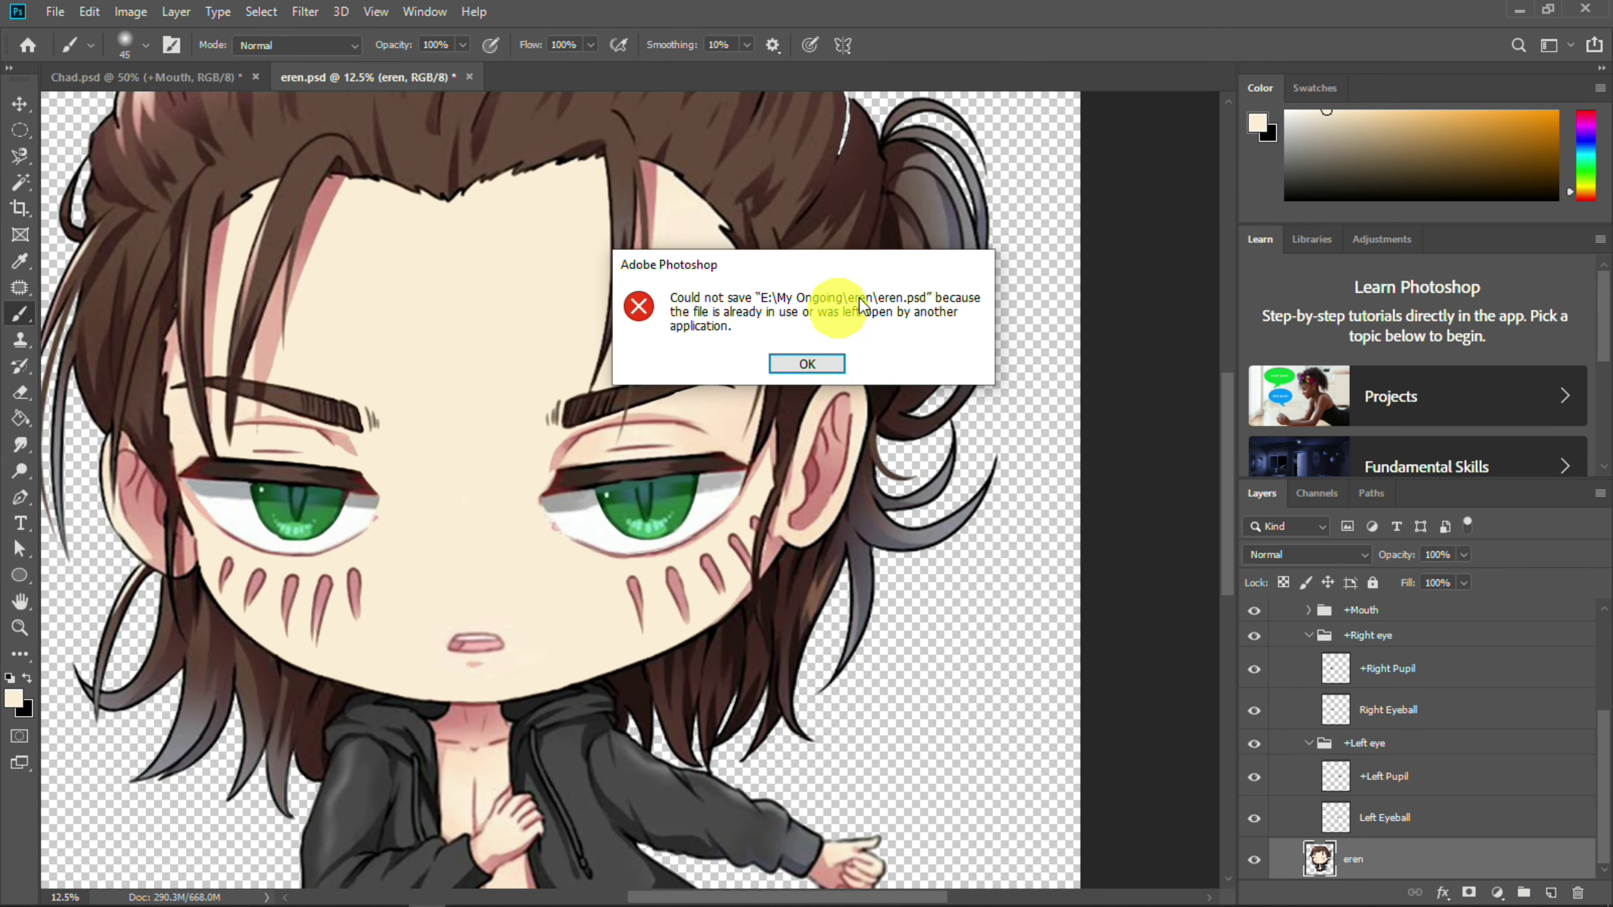
pyautogui.click(801, 353)
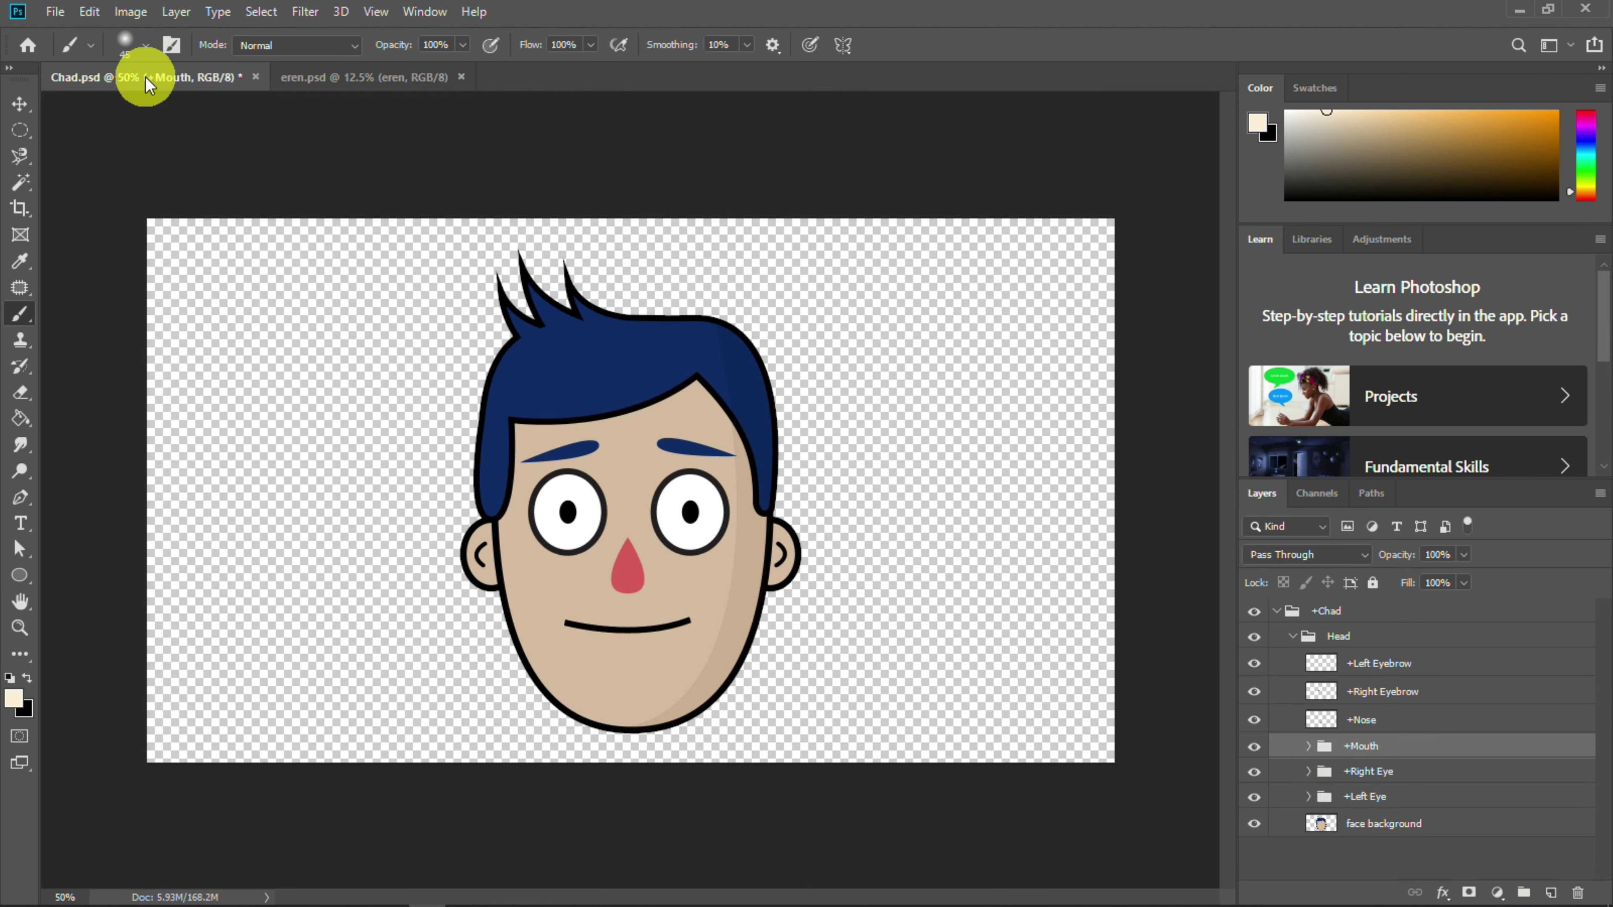
# Switch to Character Animator and inspect the pupil and eyeball layers of both eyes in the rig and the puppet's tracking in the scene
pyautogui.click(318, 75)
pyautogui.hotkey('alt', 'Tab')
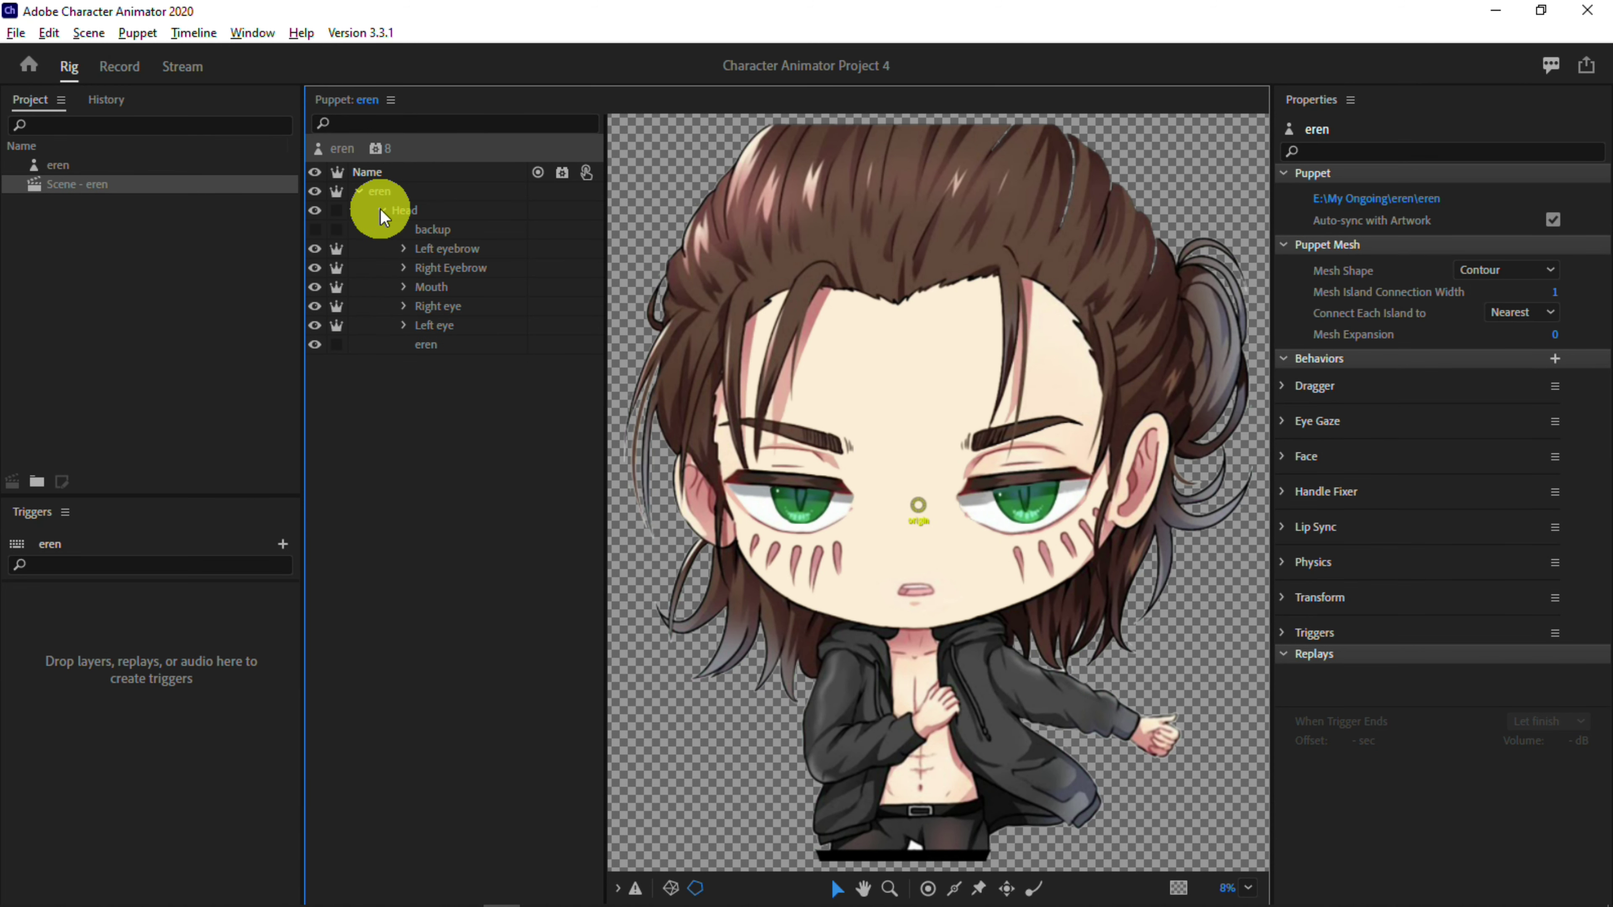
pyautogui.click(462, 346)
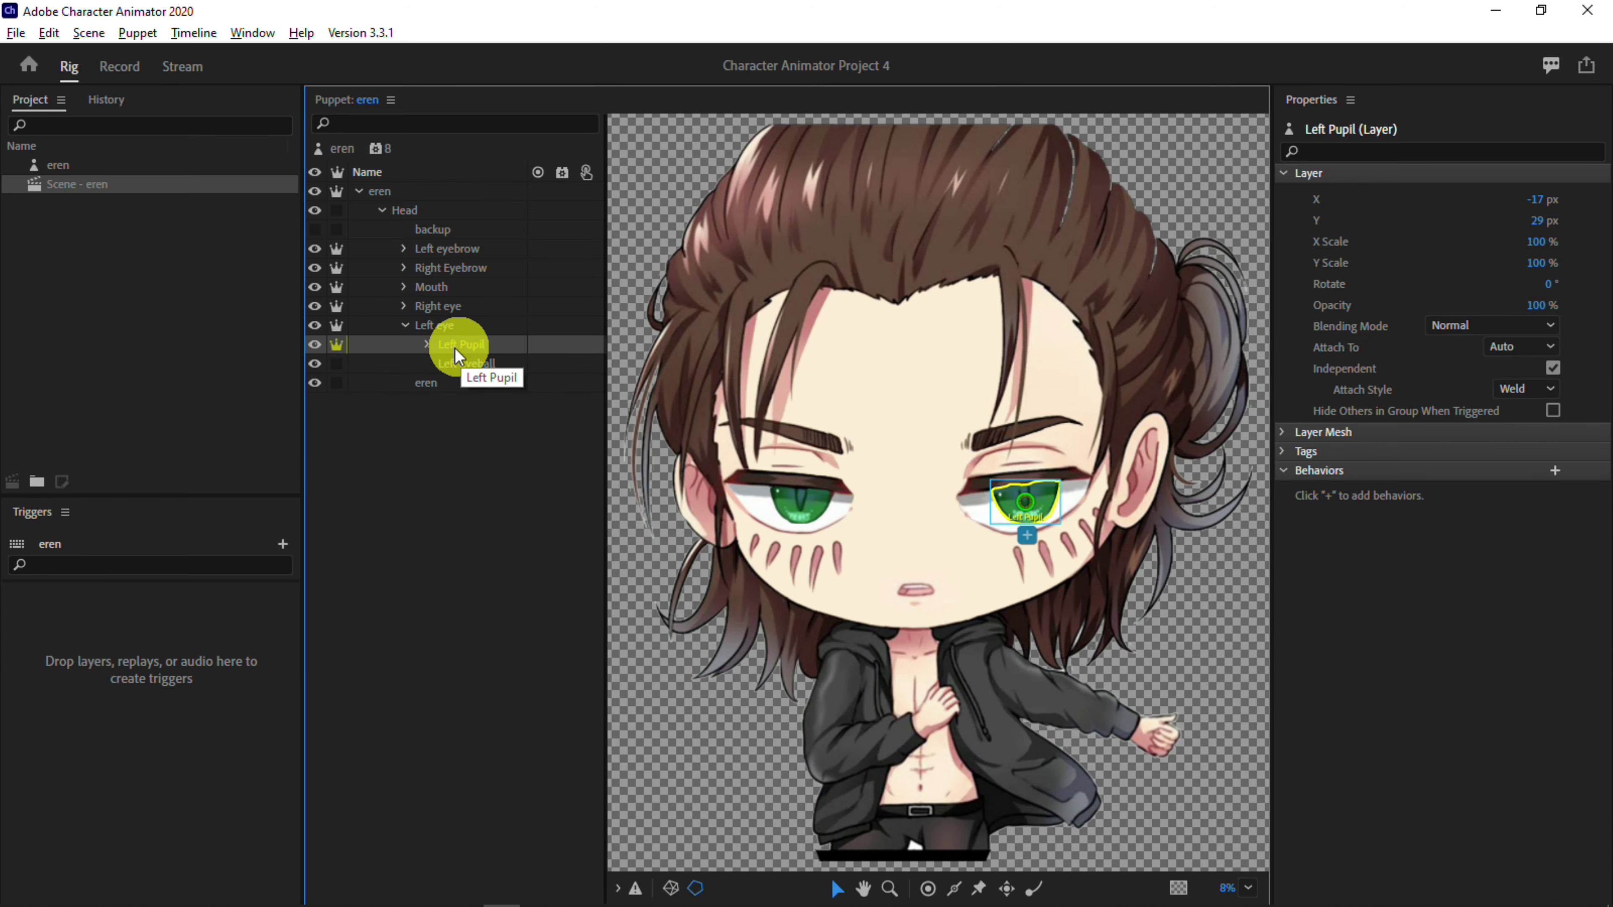
pyautogui.click(491, 360)
pyautogui.click(404, 306)
pyautogui.click(496, 328)
pyautogui.click(483, 346)
pyautogui.click(478, 399)
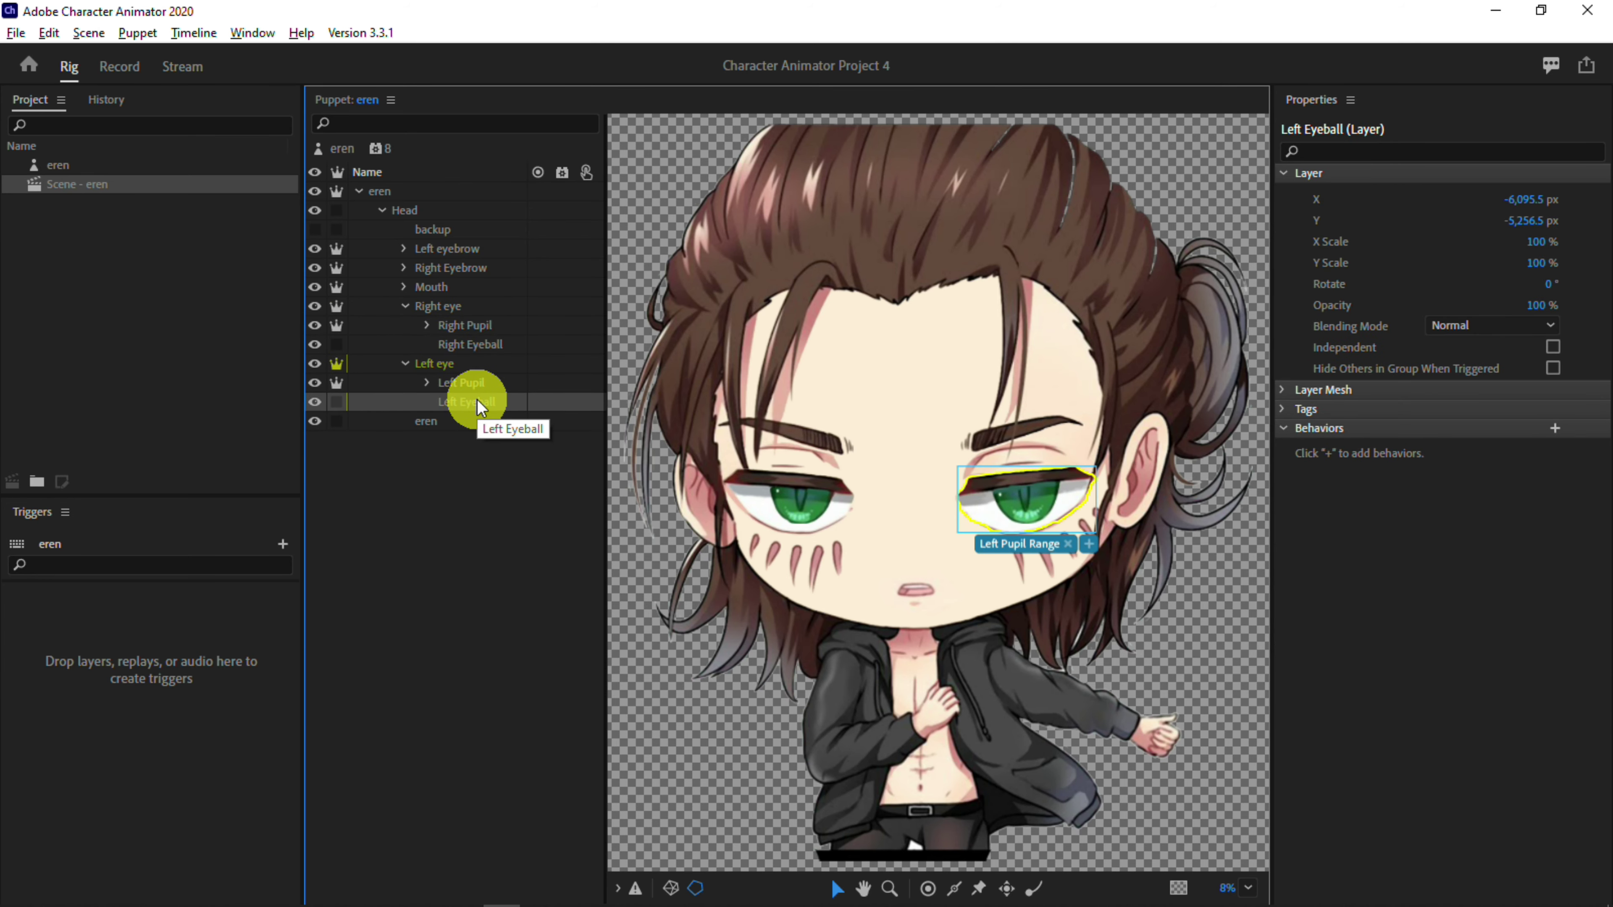
pyautogui.hotkey('alt', 'shift', '2')
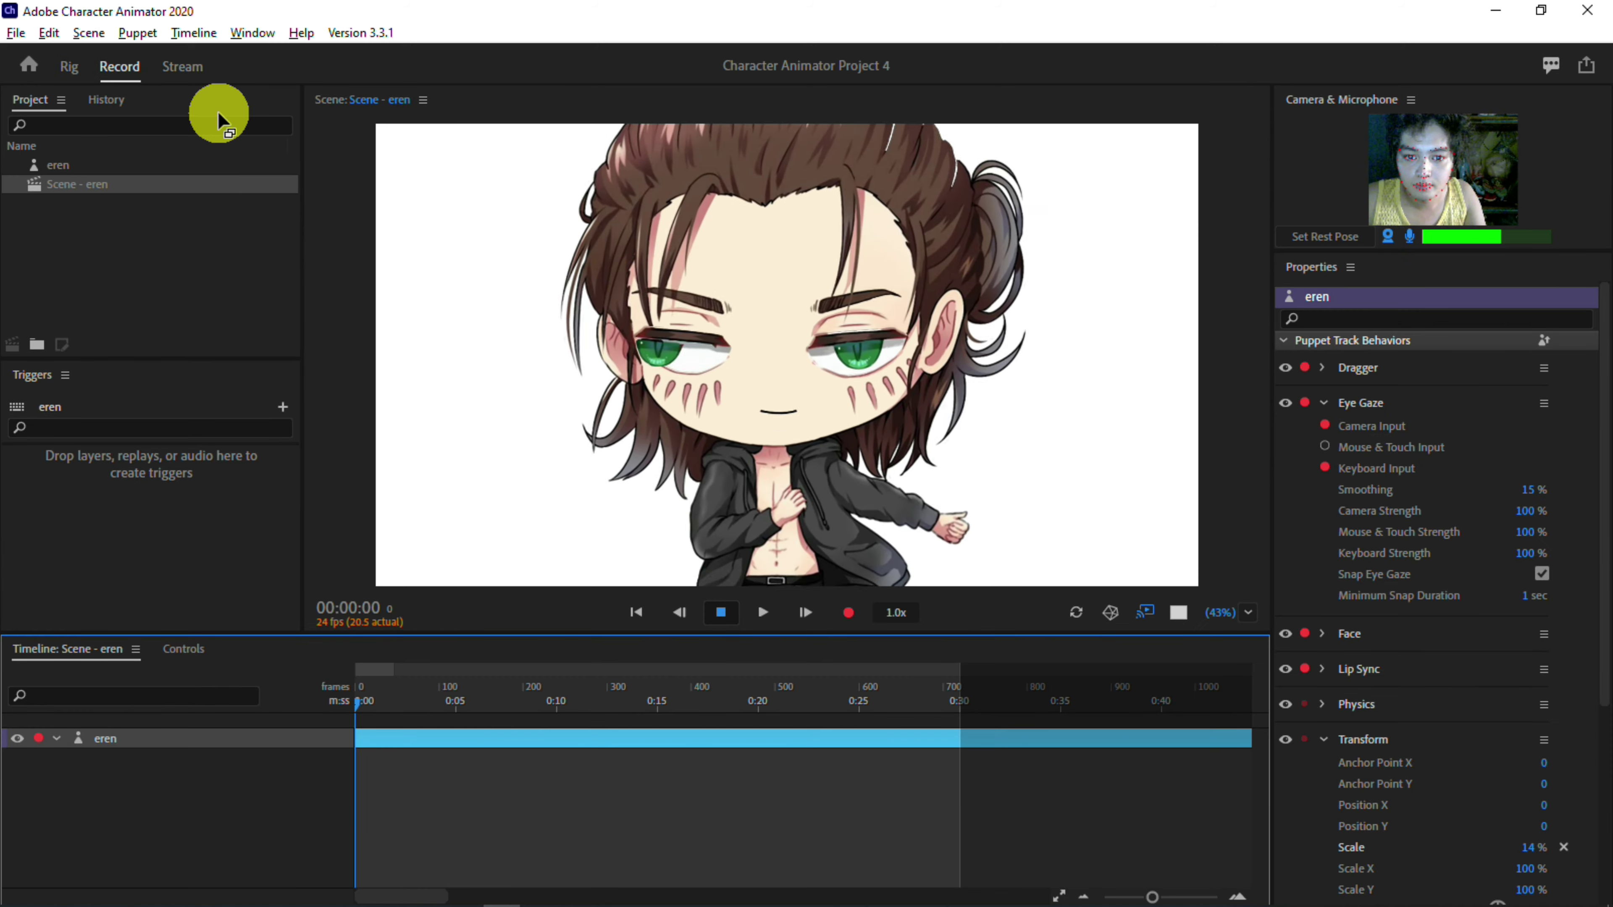
# Return to Photoshop, duplicate the Left Eyeball layer as +Left Blink and place it above +Left Pupil
pyautogui.hotkey('alt', 'Tab')
pyautogui.rightClick(1334, 849)
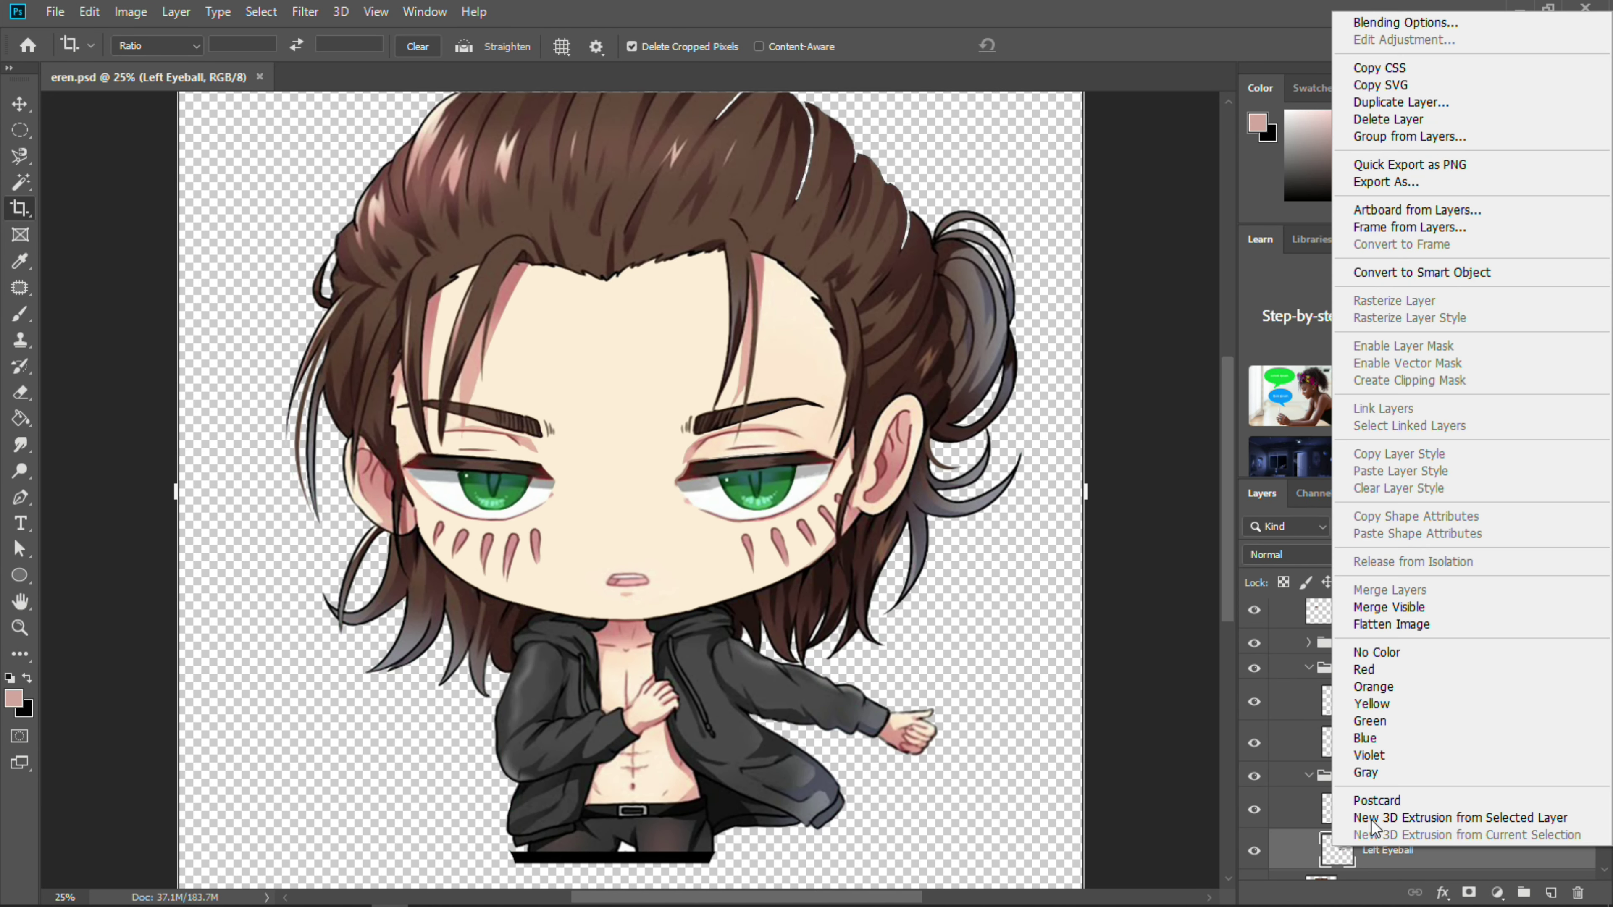
pyautogui.click(1365, 120)
pyautogui.write('+Left BLi')
pyautogui.press('BackSpace')
pyautogui.press('BackSpace')
pyautogui.write('link')
pyautogui.press('Return')
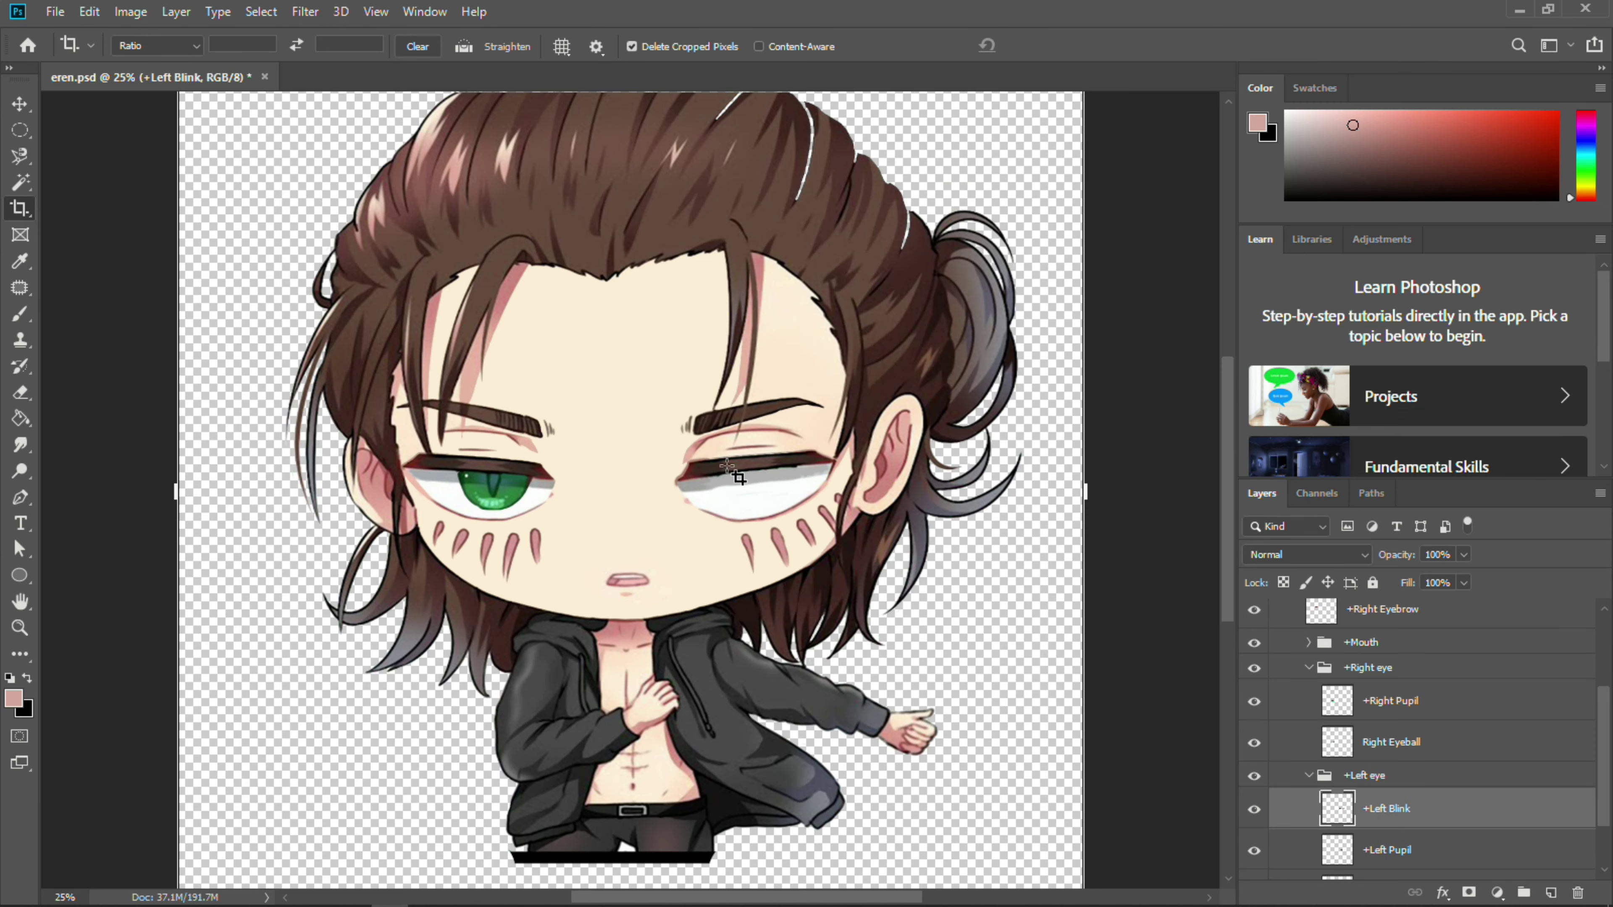
# Hide the +Left Pupil, Left Eyeball and eren layers and the +Right eye group to isolate the +Left Blink artwork
pyautogui.scroll(-1, 1297, 849)
pyautogui.click(1253, 868)
pyautogui.click(1255, 644)
pyautogui.moveTo(1604, 776); pyautogui.dragTo(1605, 804)
pyautogui.click(1253, 859)
pyautogui.hotkey('ctrl', '+')
pyautogui.hotkey('ctrl', '+')
pyautogui.hotkey('ctrl', '+')
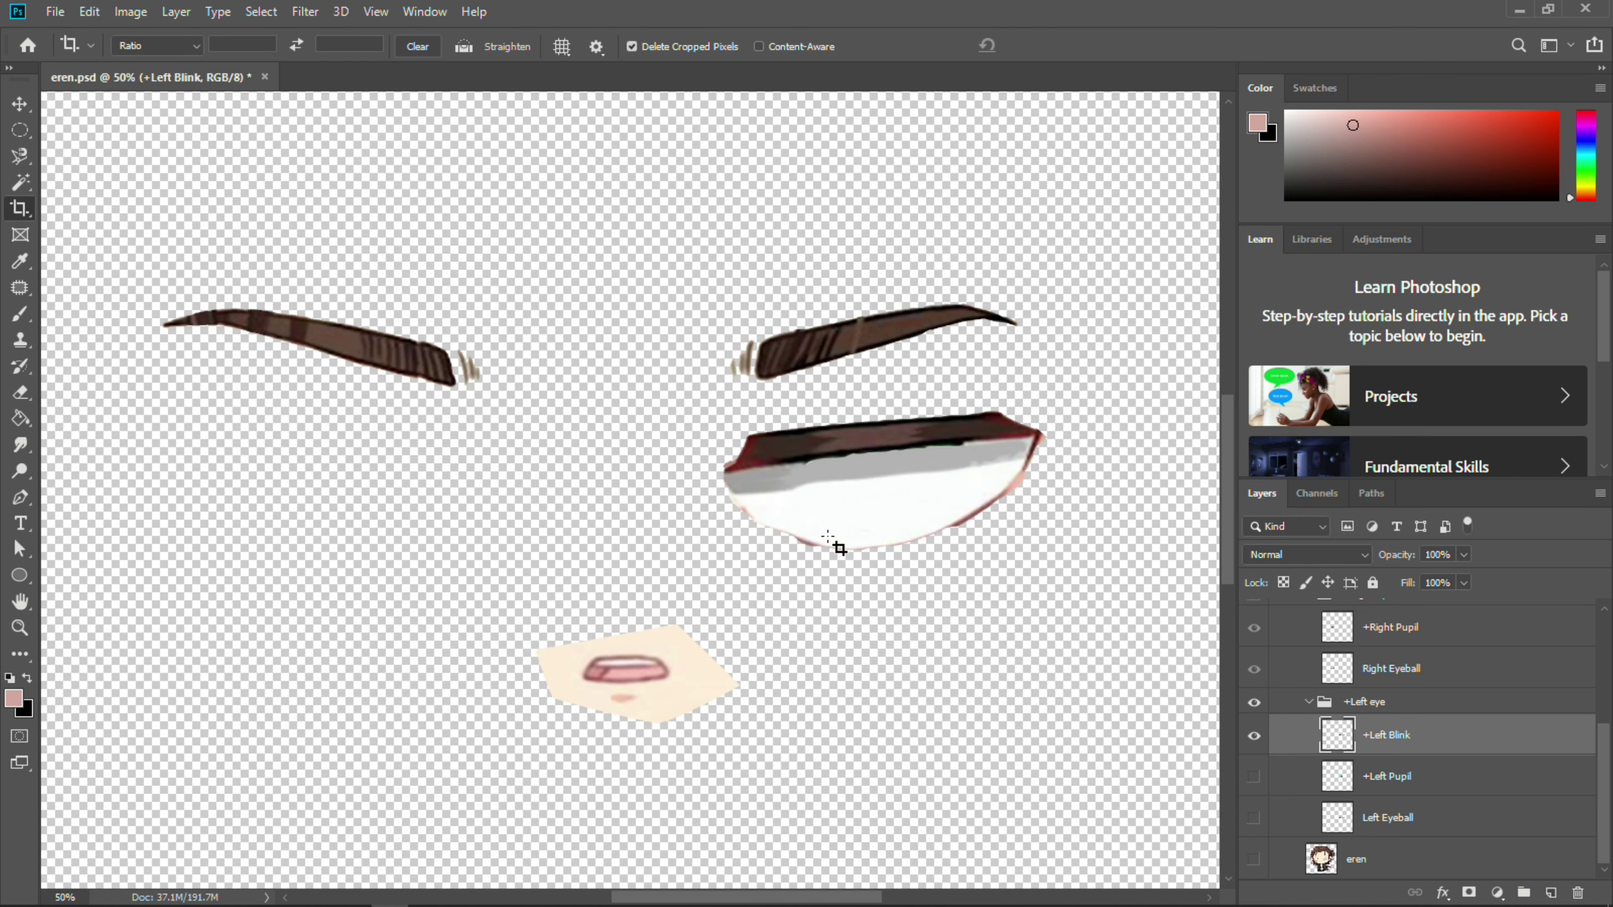
# Show the eren layer, select the eye shape on +Left Blink and paint sampled skin tone over it with a size 73 brush
pyautogui.click(1251, 864)
pyautogui.press('i')
pyautogui.click(767, 527)
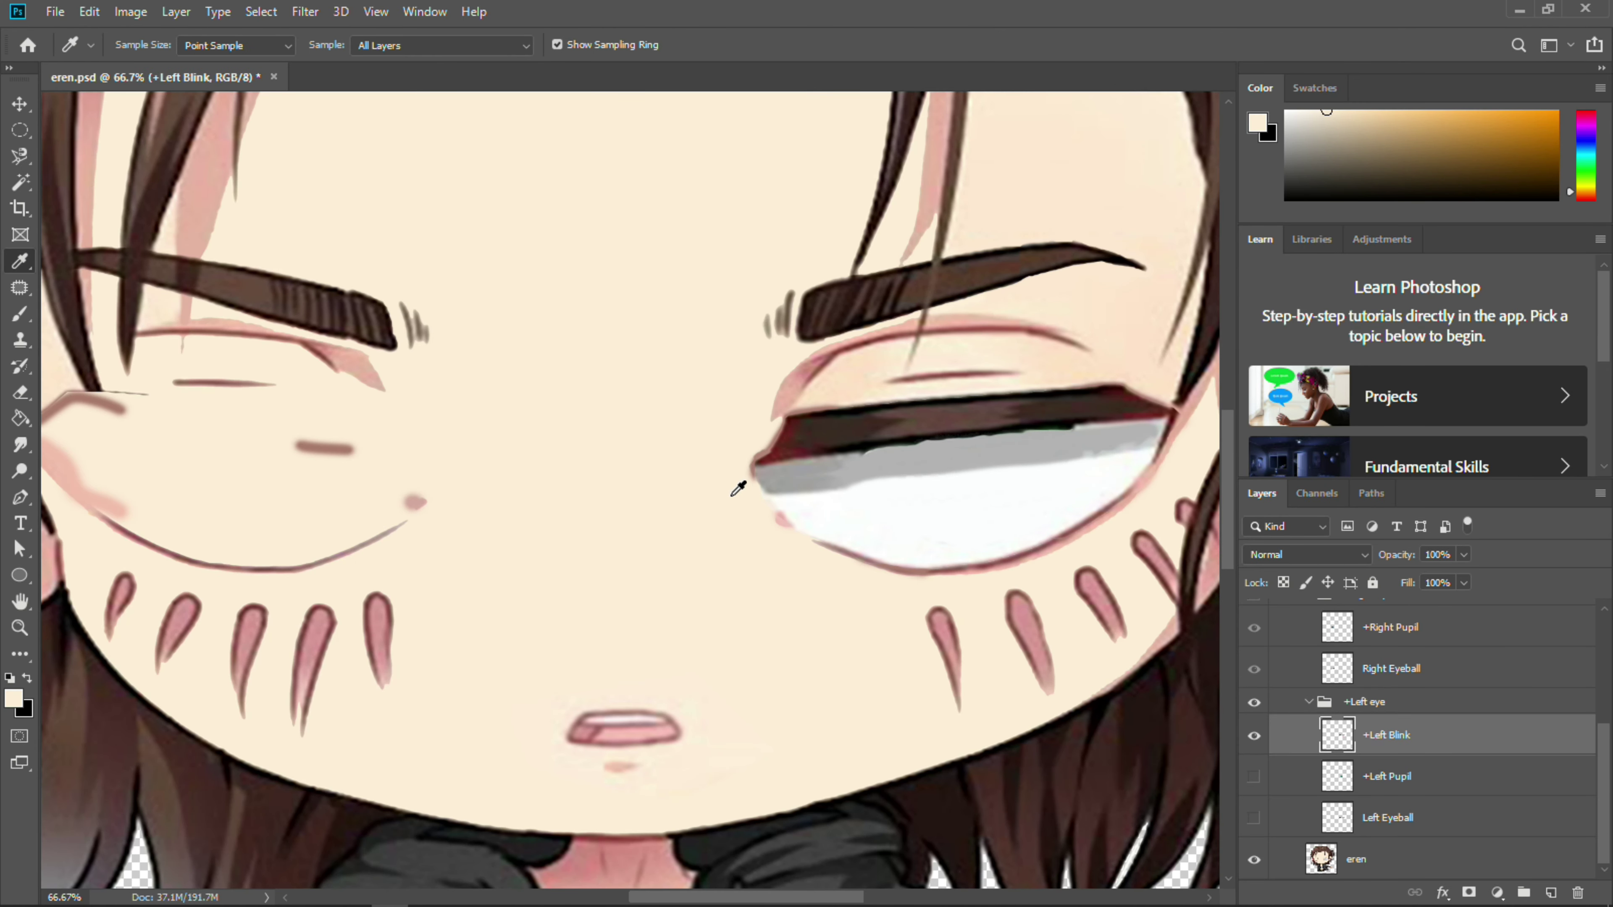
pyautogui.press('b')
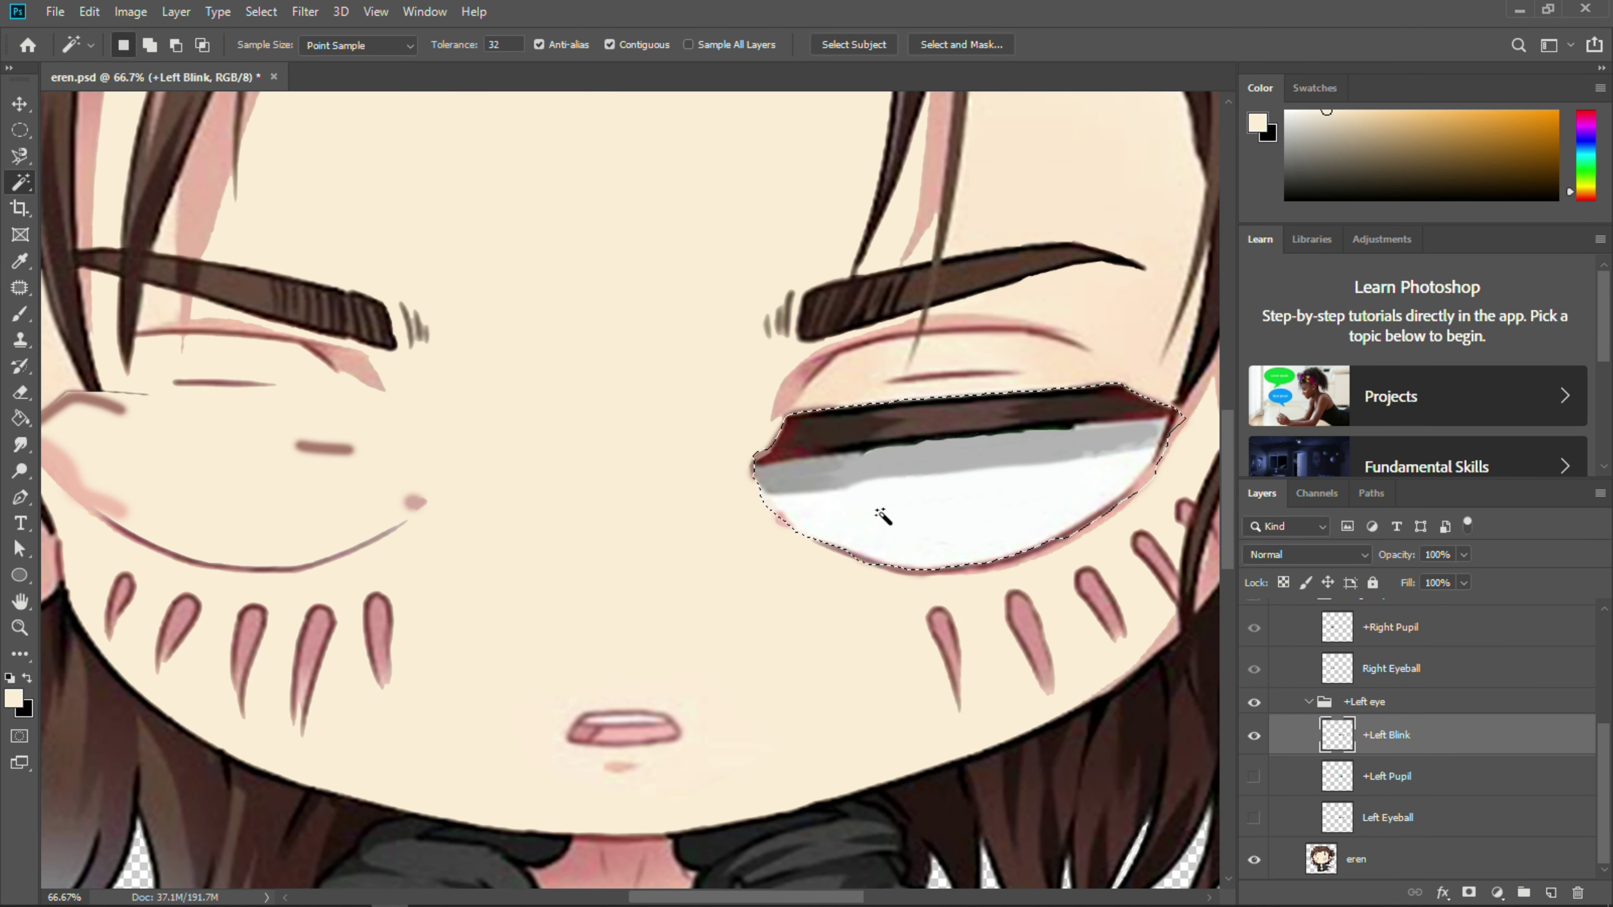
pyautogui.press('b')
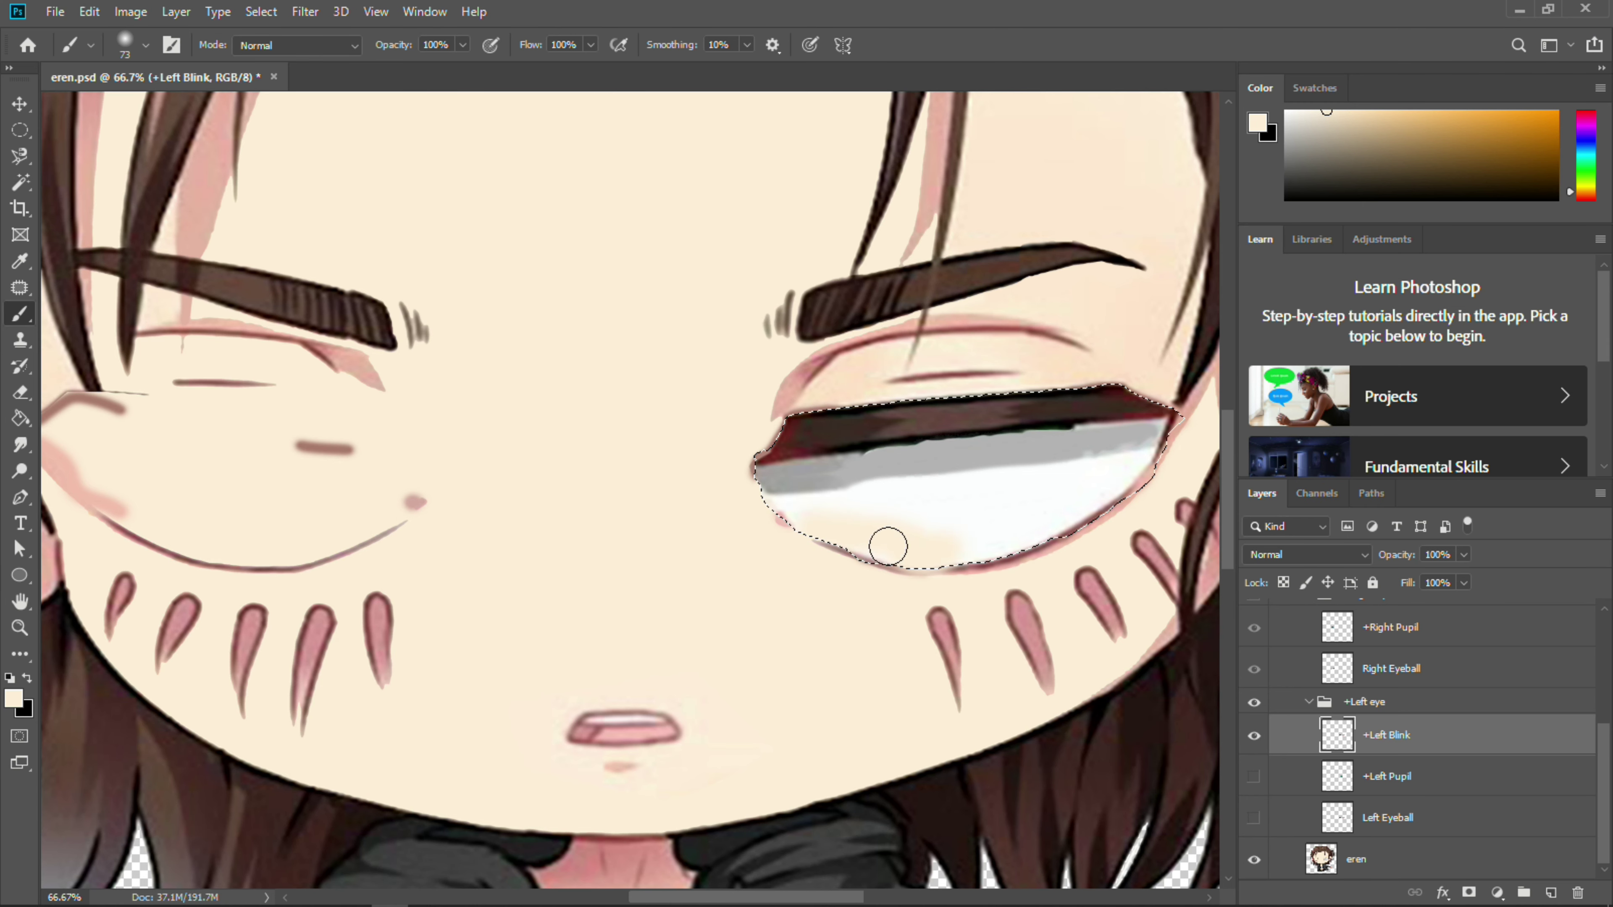
pyautogui.moveTo(965, 553)
pyautogui.mouseDown()
pyautogui.moveTo(747, 526)
pyautogui.moveTo(1127, 457)
pyautogui.moveTo(774, 511)
pyautogui.mouseUp()
pyautogui.moveTo(686, 577)
pyautogui.mouseDown()
pyautogui.moveTo(878, 418)
pyautogui.moveTo(836, 418)
pyautogui.mouseUp()
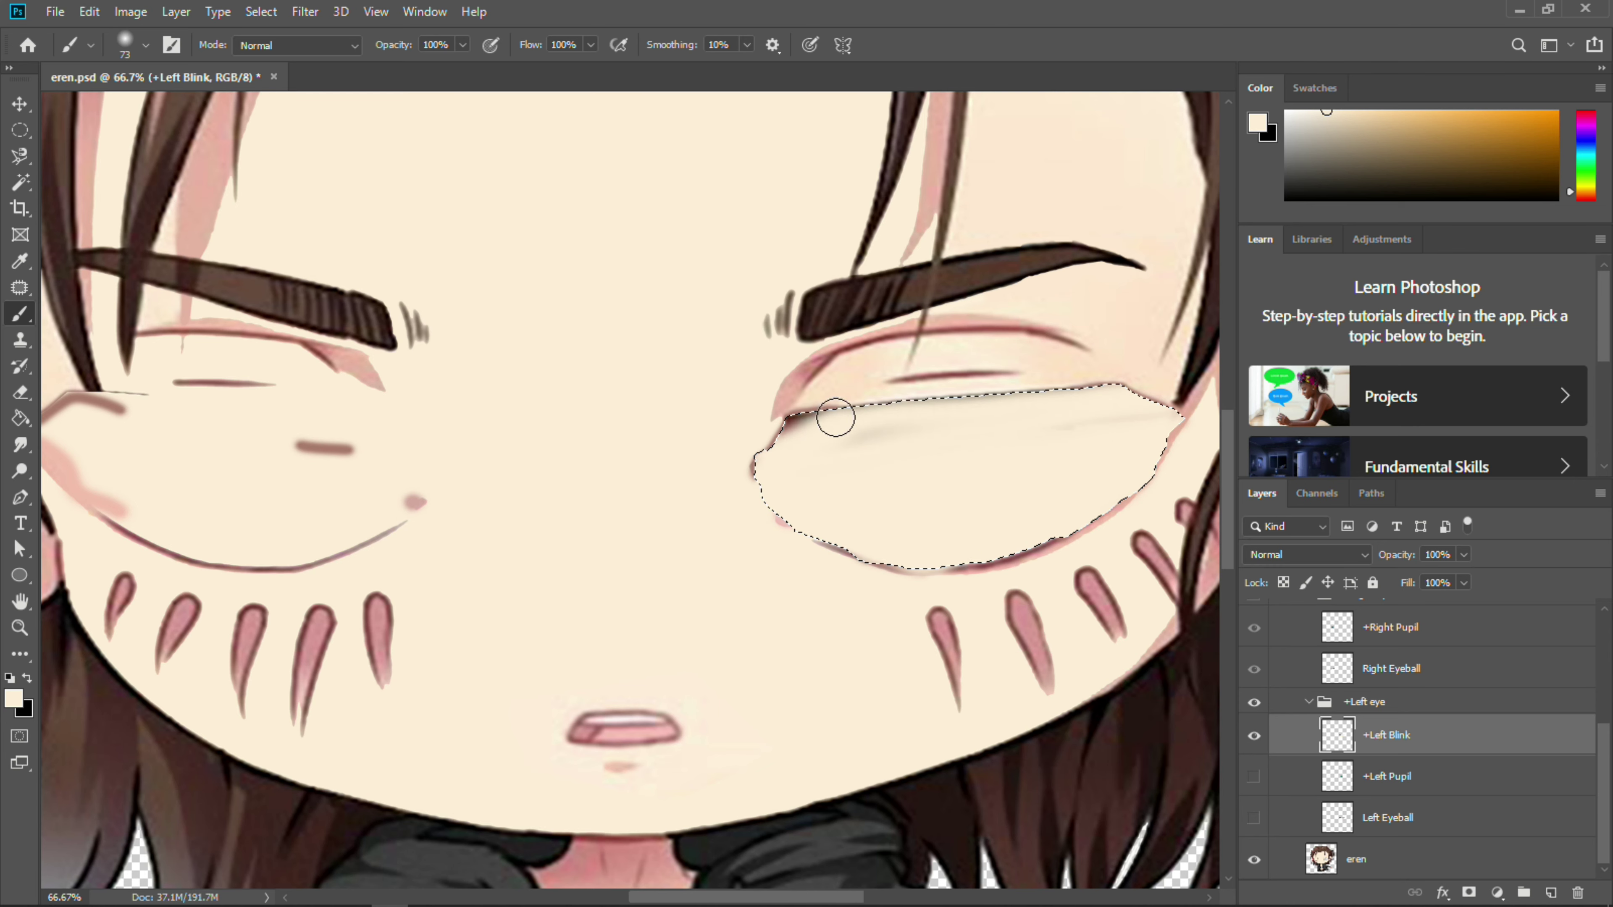
# Show the +Left Pupil and Left Eyeball layers again, save the file, and toggle +Left Blink to compare the open and closed eye
pyautogui.click(1255, 735)
pyautogui.click(1254, 777)
pyautogui.click(1254, 818)
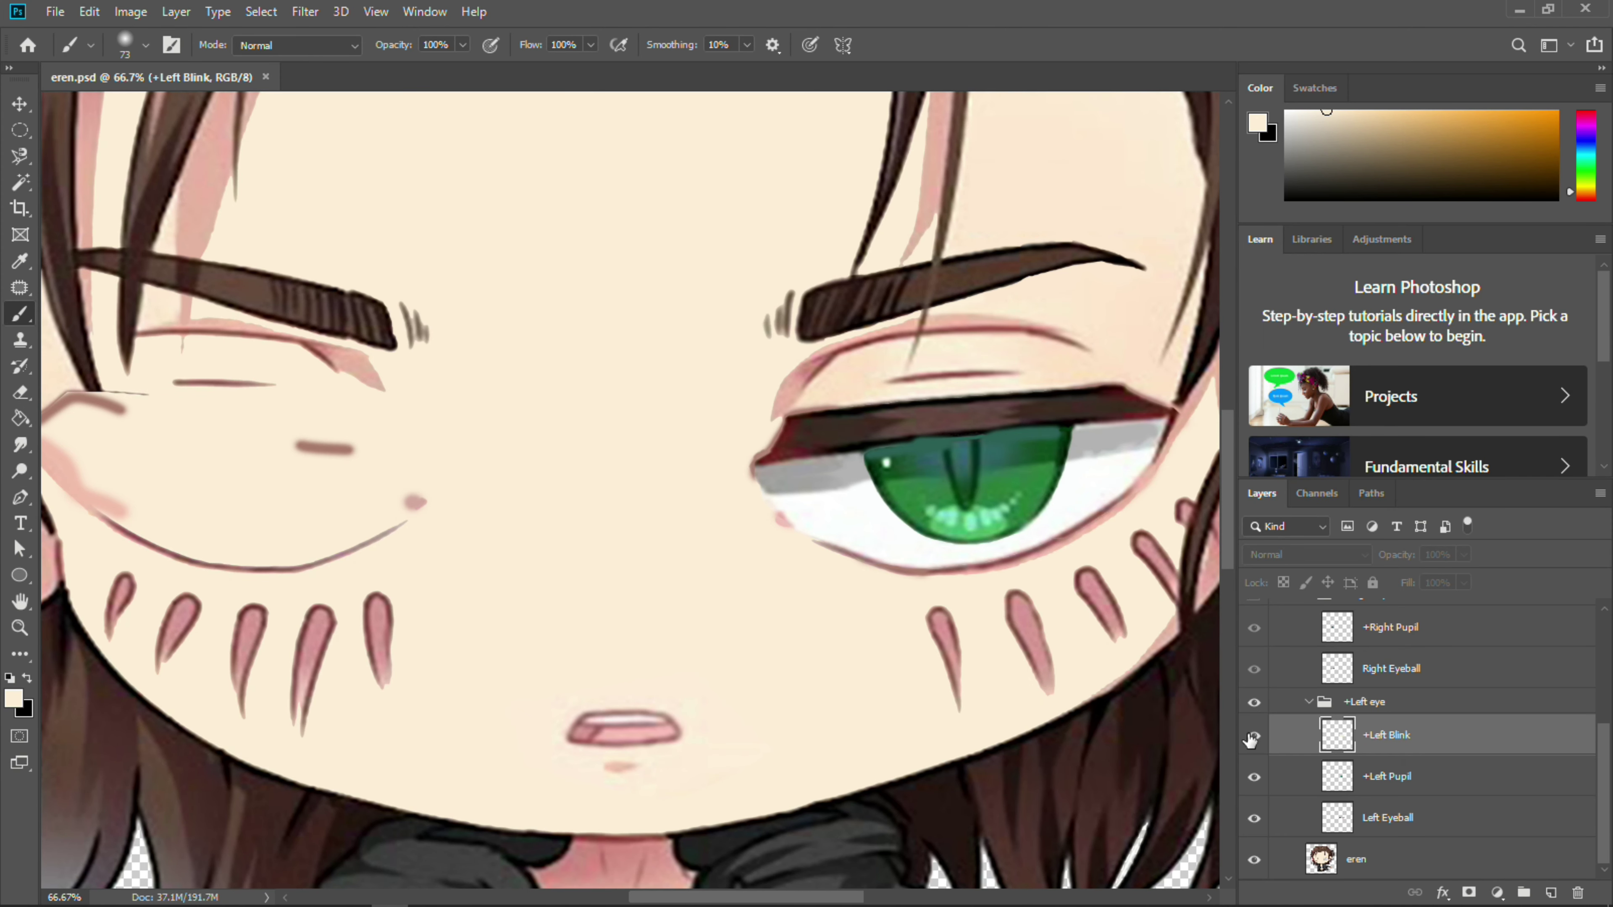
pyautogui.click(1254, 735)
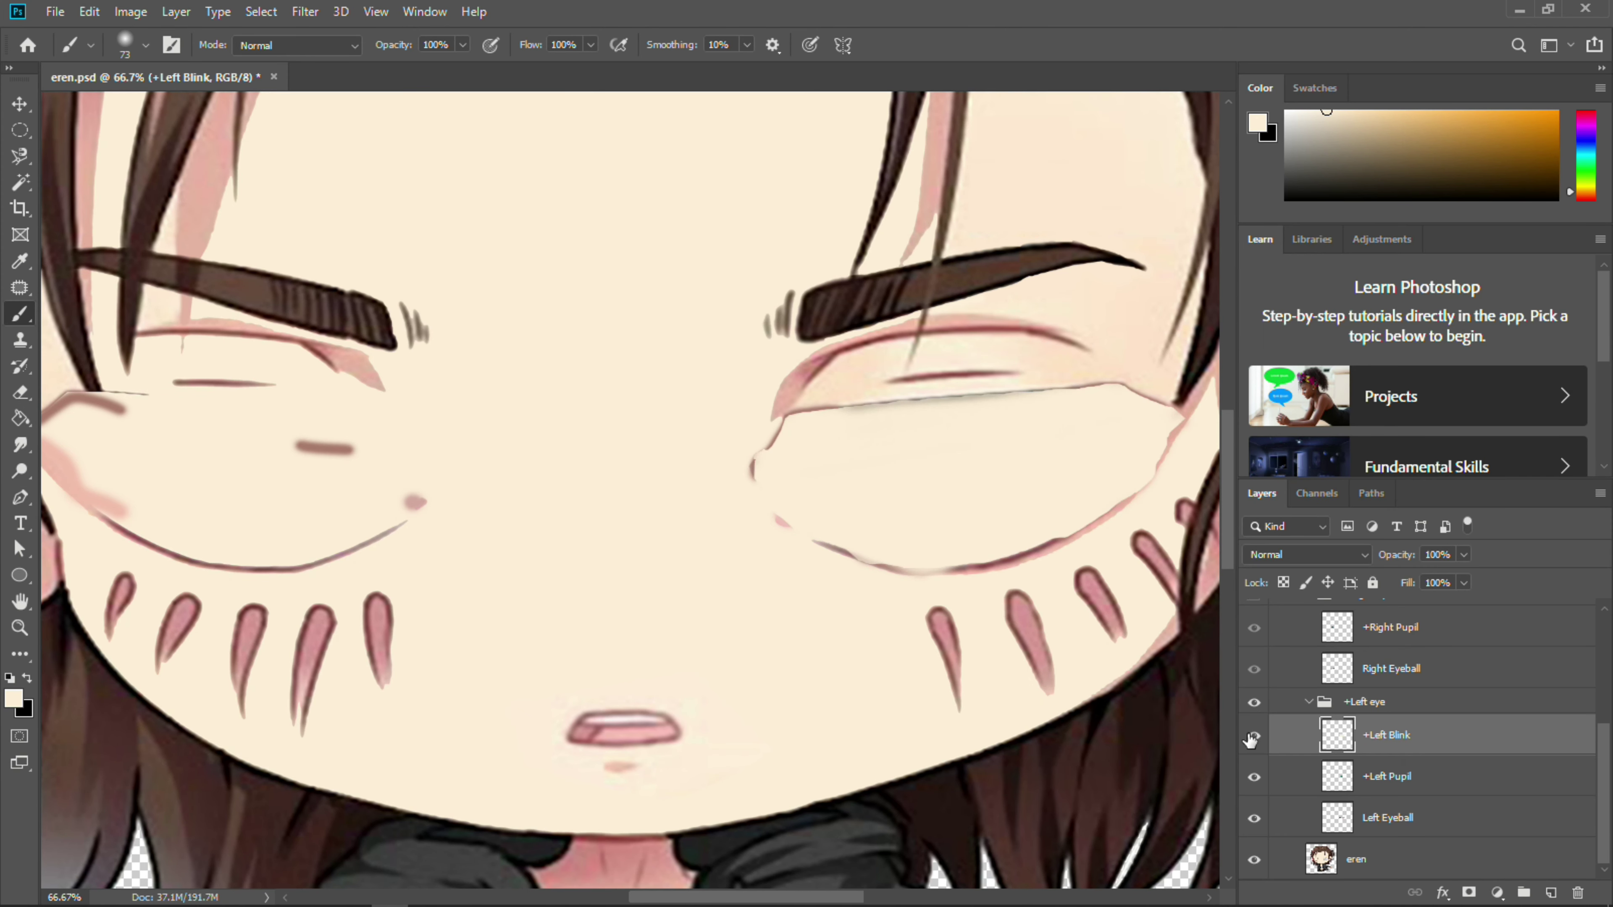
# Paint skin tone over the leftover lower eye outline on +Left Blink, hide that layer and collapse the +Left eye group
pyautogui.moveTo(816, 537); pyautogui.dragTo(936, 569)
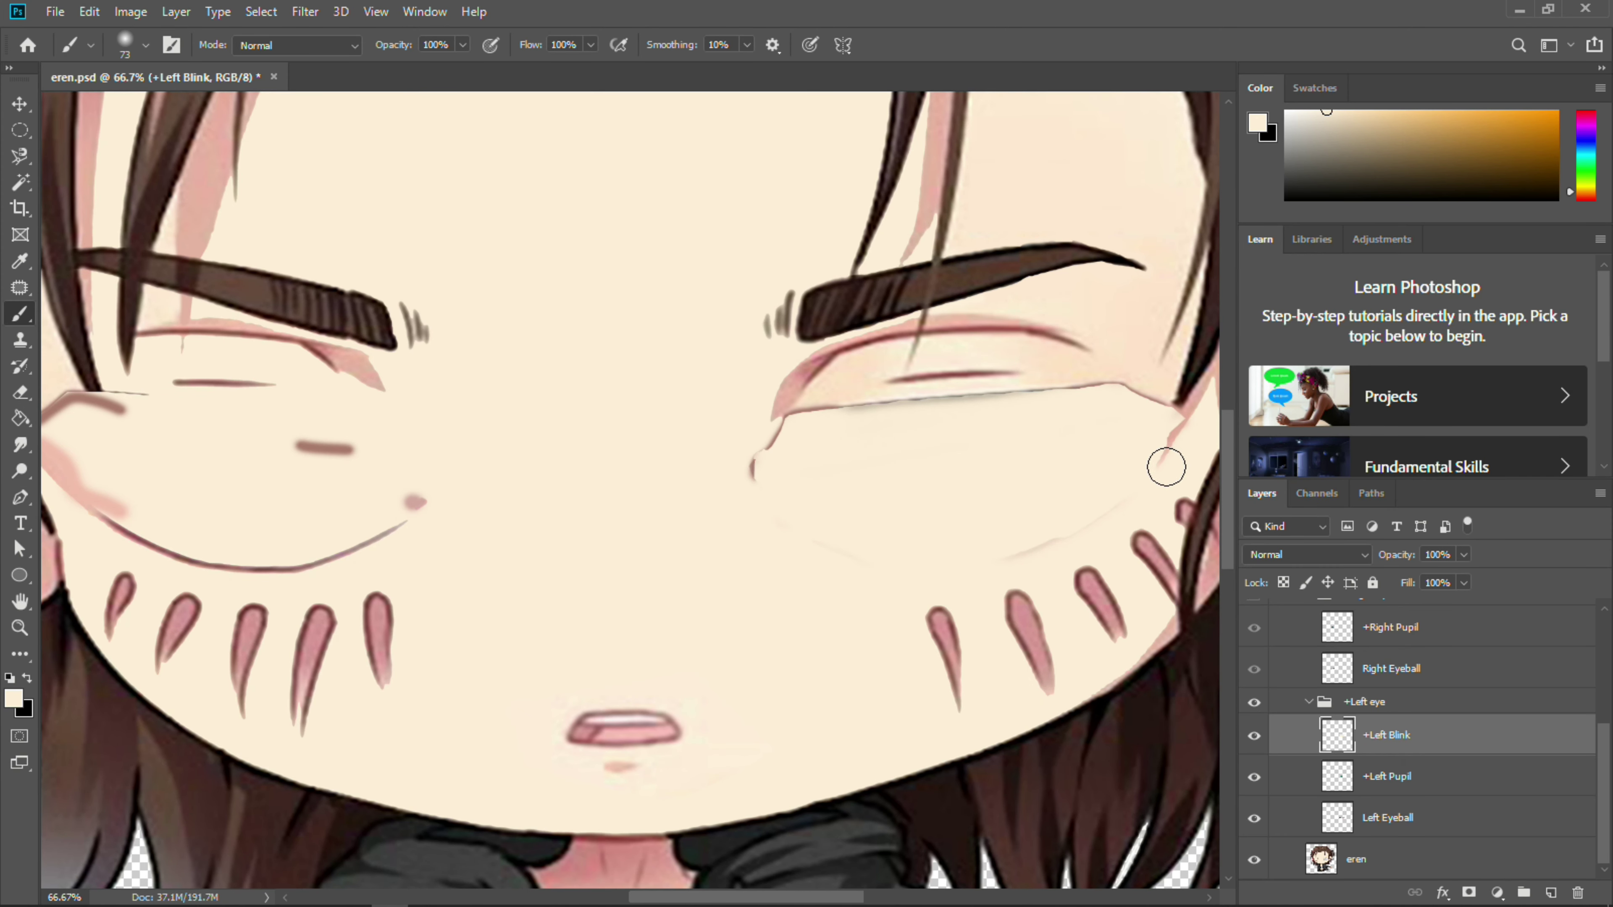
pyautogui.click(1255, 735)
pyautogui.click(1308, 702)
# Duplicate Right Eyeball as +Right Blink at the top of the shown +Right eye group, with +Right Pupil and Right Eyeball hidden
pyautogui.rightClick(1388, 804)
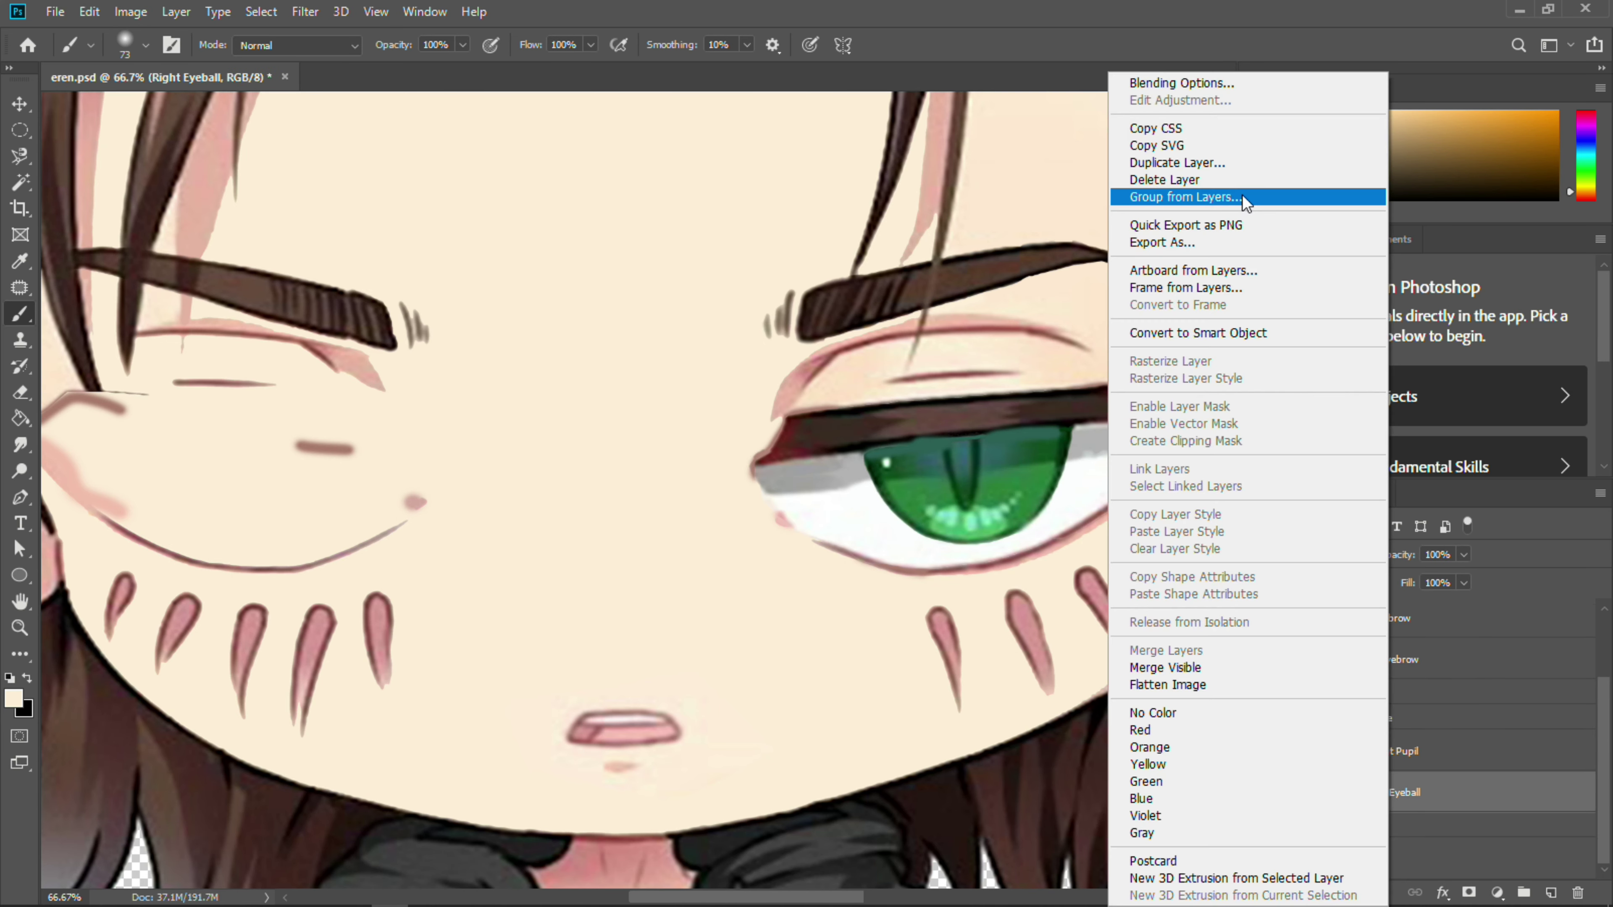
pyautogui.click(1264, 162)
pyautogui.write('+Right Bl')
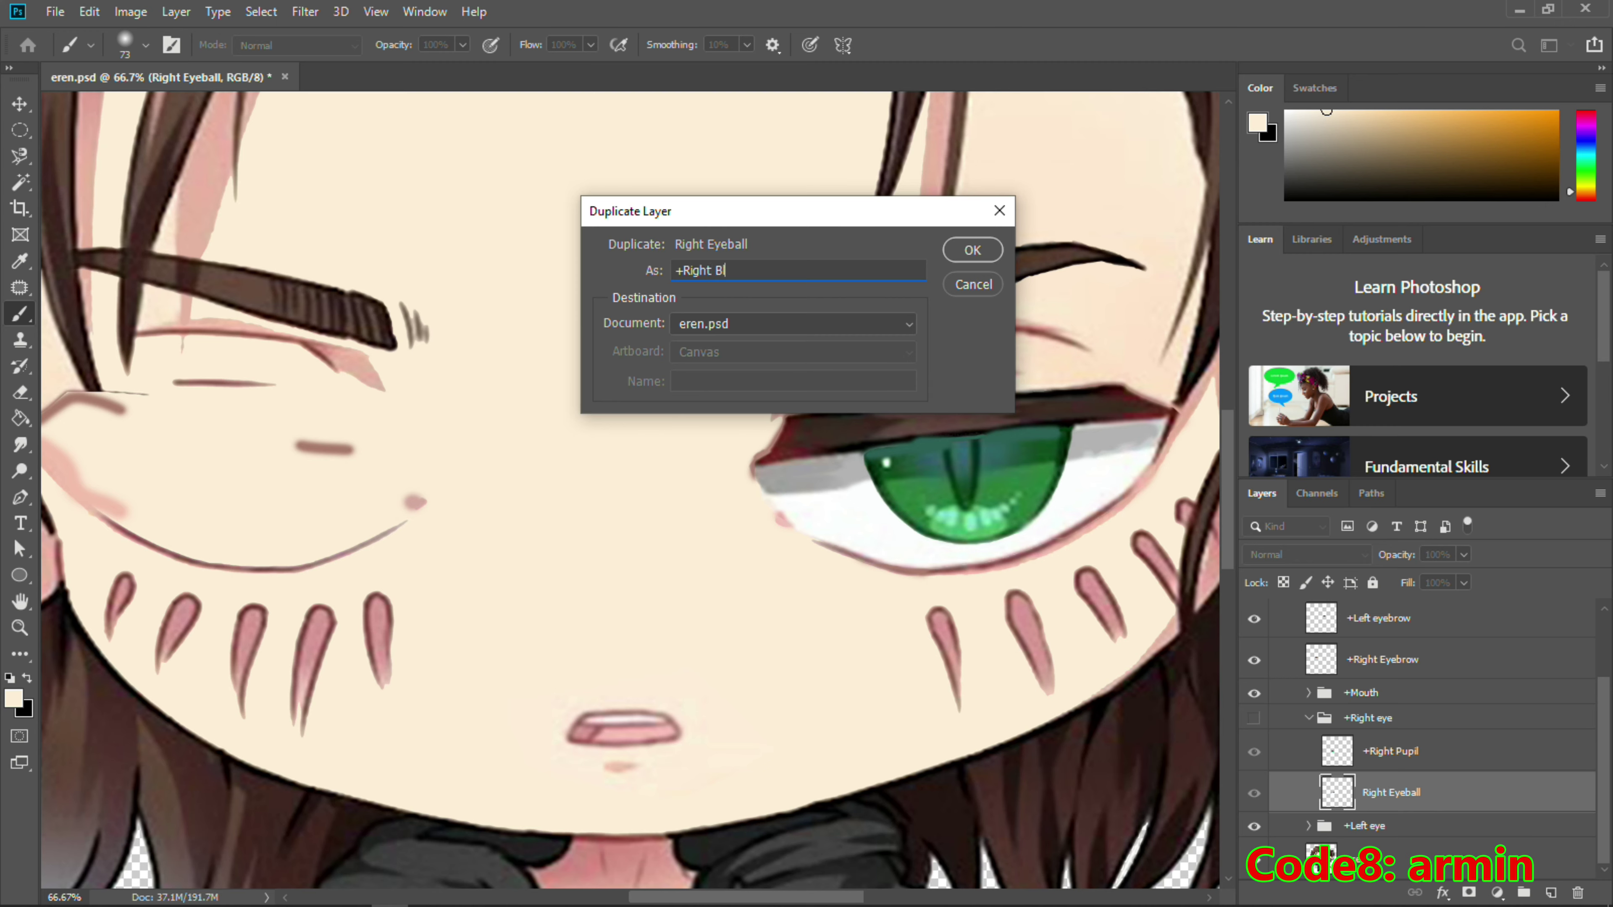
pyautogui.write('ink')
pyautogui.press('Return')
pyautogui.click(1256, 720)
pyautogui.moveTo(1394, 793); pyautogui.dragTo(1409, 743)
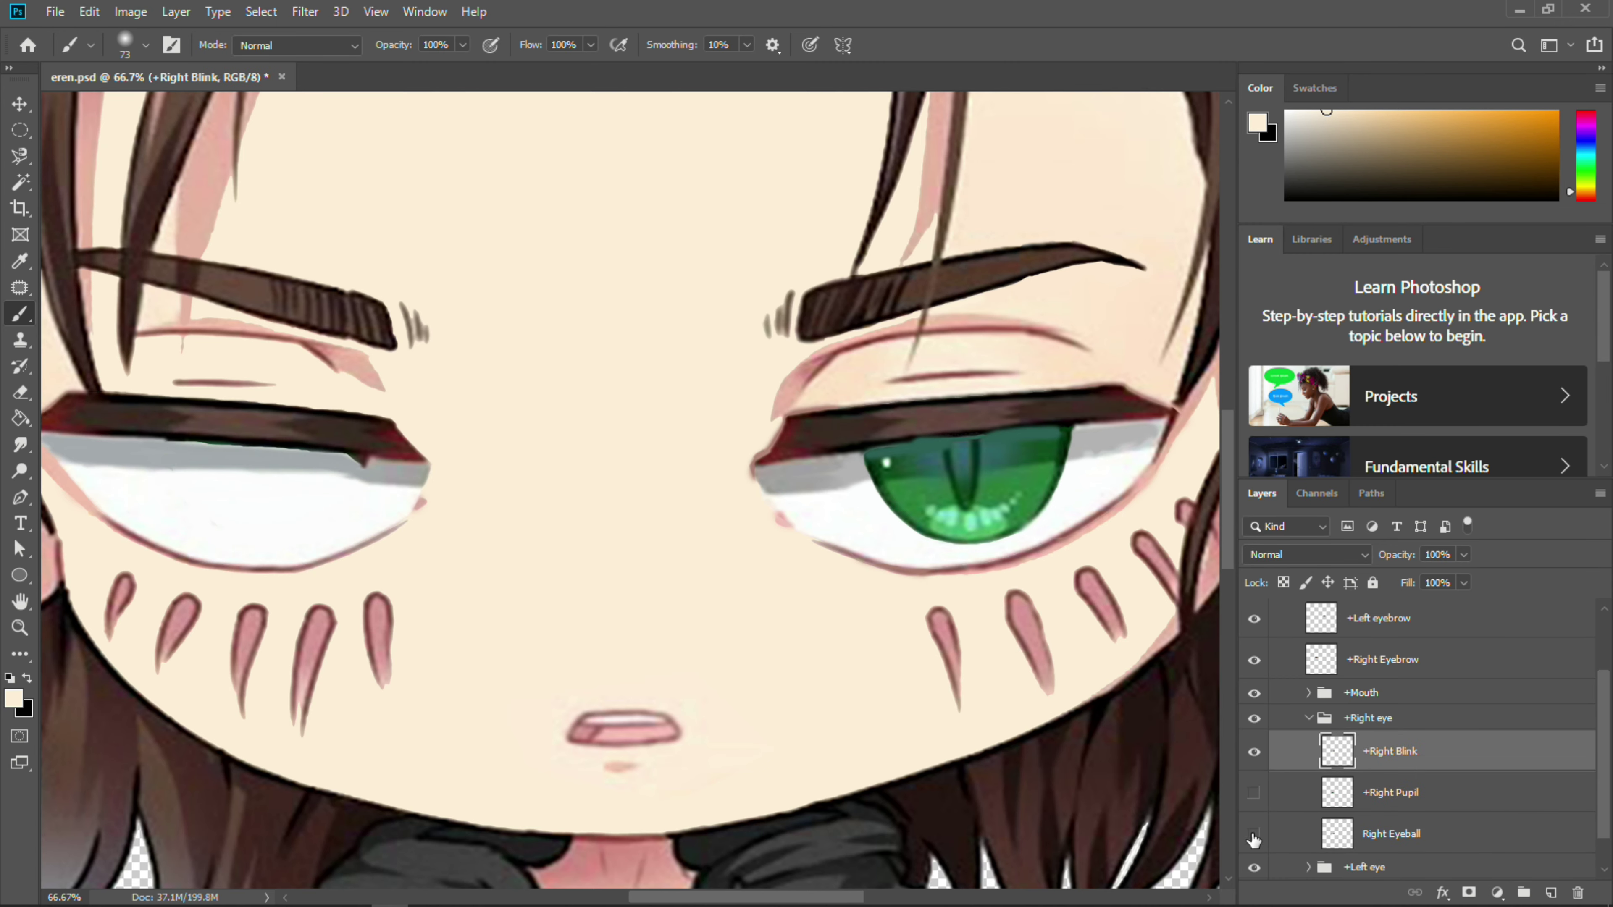
# Select the eye shape on +Right Blink, paint it over with skin tone, and deselect to cover the remaining outline
pyautogui.press('w')
pyautogui.click(705, 600)
pyautogui.press('i')
pyautogui.press('b')
pyautogui.moveTo(342, 501)
pyautogui.mouseDown()
pyautogui.moveTo(155, 429)
pyautogui.moveTo(422, 456)
pyautogui.moveTo(521, 495)
pyautogui.moveTo(175, 470)
pyautogui.moveTo(378, 604)
pyautogui.mouseUp()
pyautogui.hotkey('ctrl', 'd')
pyautogui.moveTo(686, 537)
pyautogui.mouseDown()
pyautogui.moveTo(620, 565)
pyautogui.moveTo(394, 542)
pyautogui.moveTo(416, 540)
pyautogui.mouseUp()
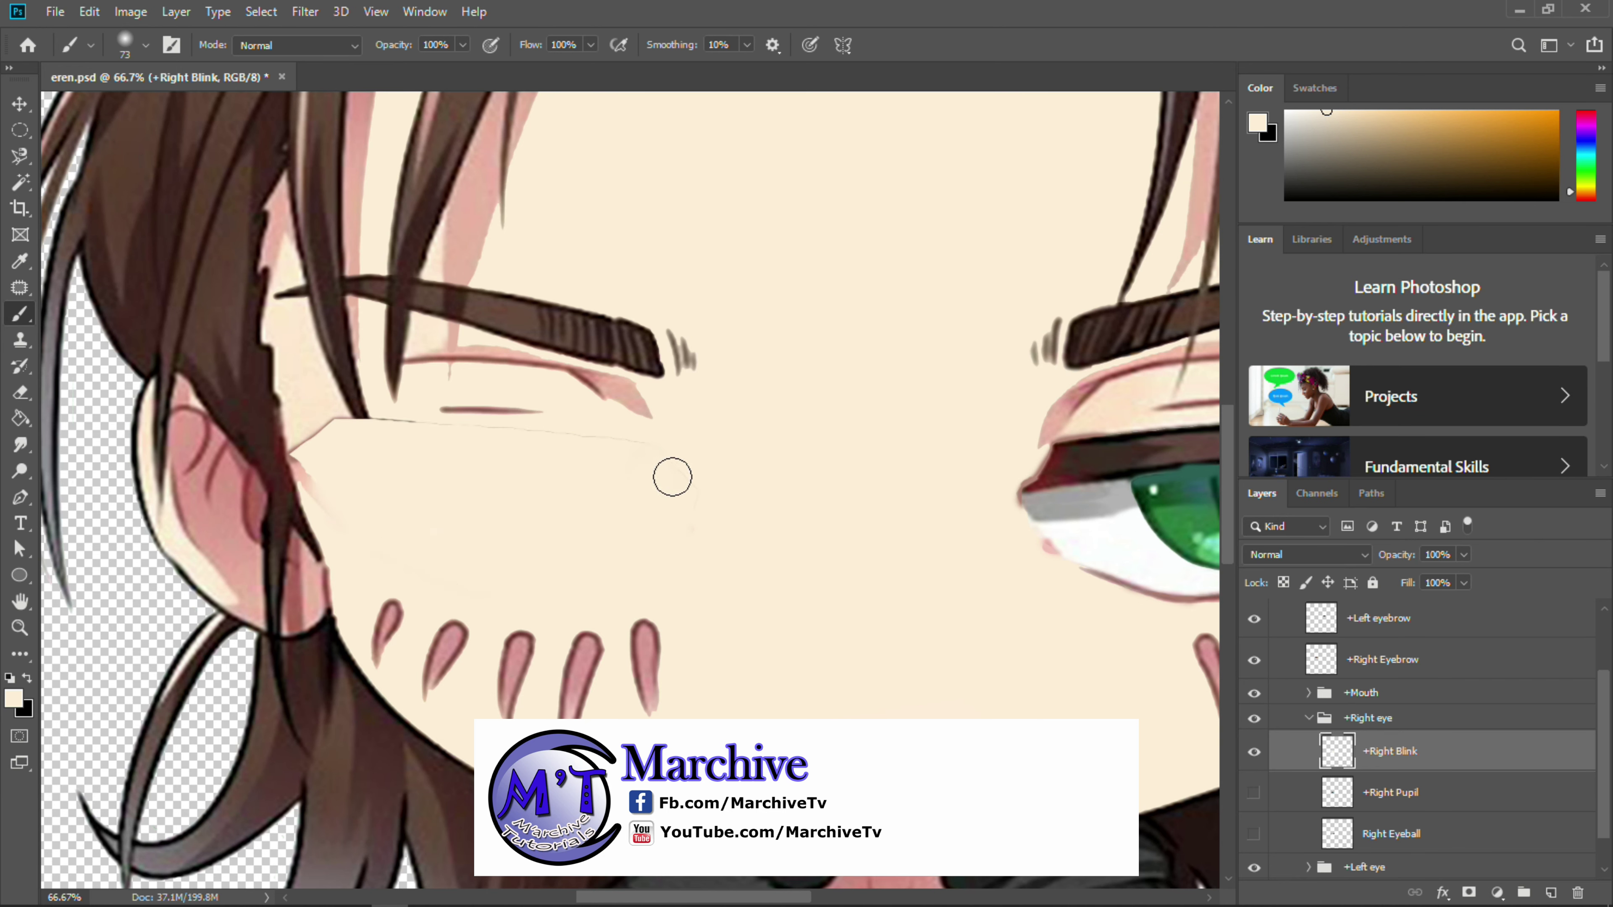